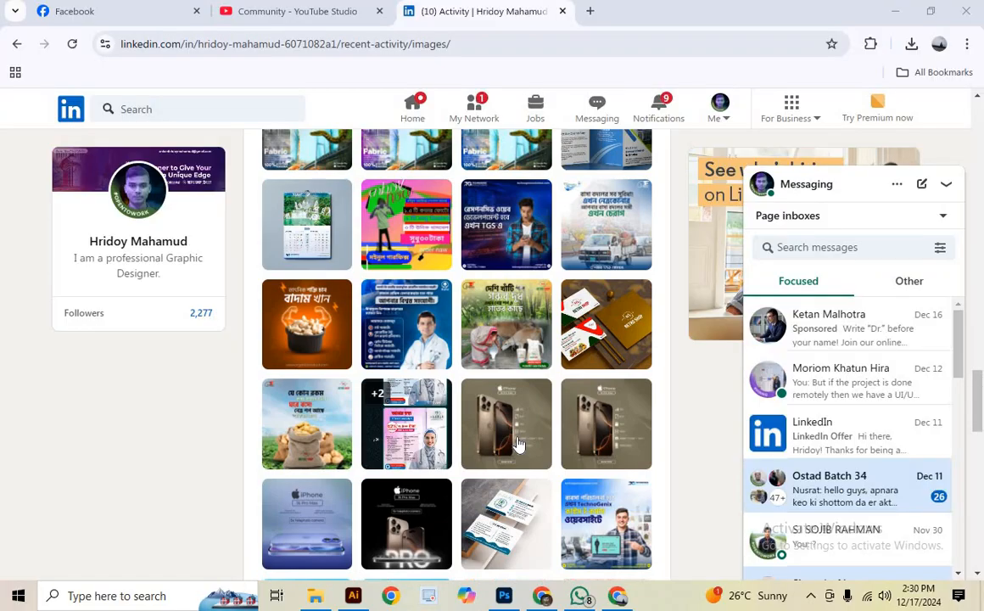
Look through the LinkedIn image posts and open the Netro Shop sugar packet ad design as a reference
scroll(518, 443, "up", 6)
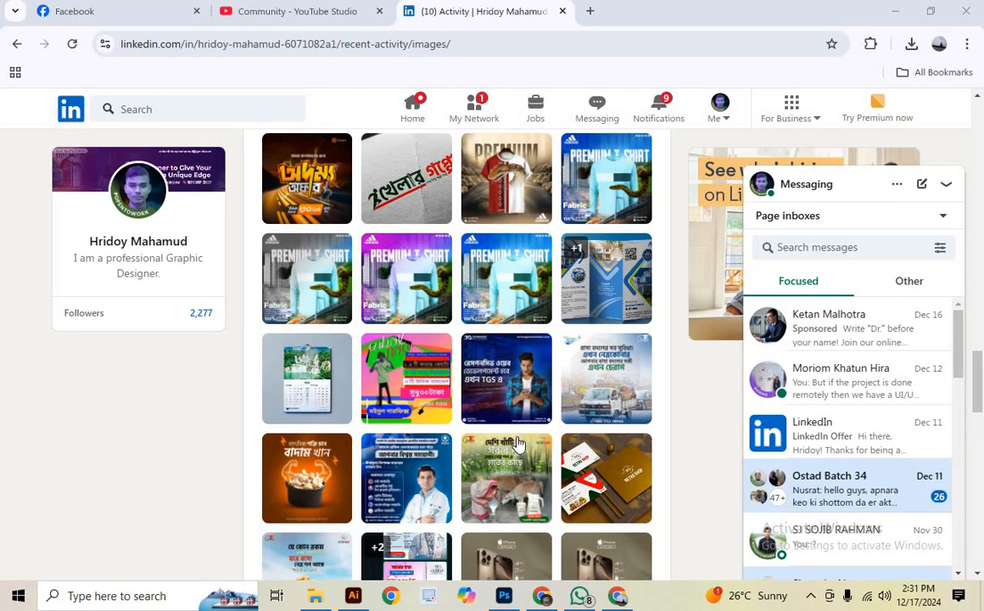
scroll(522, 447, "up", 10)
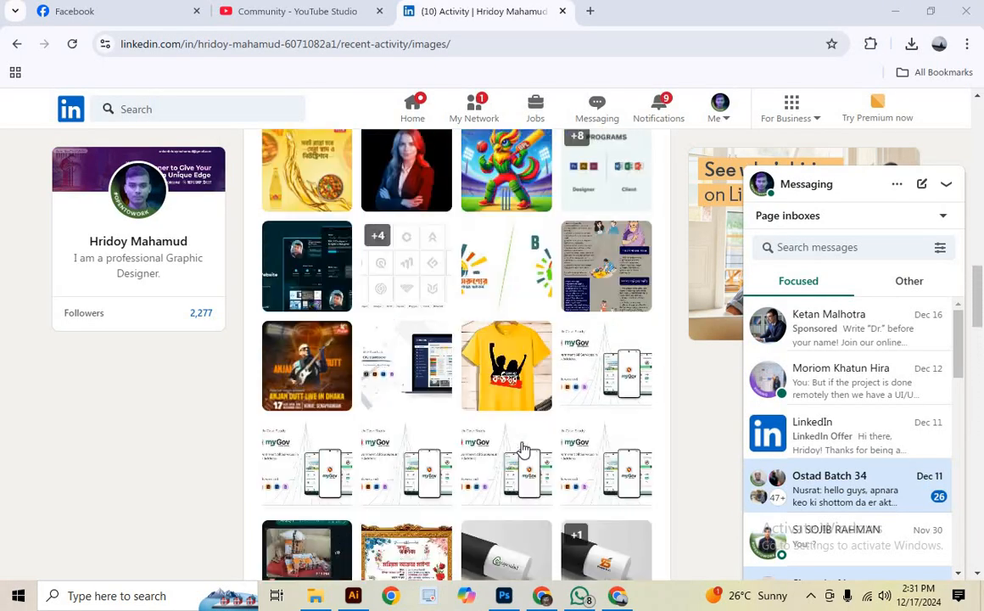
scroll(525, 452, "up", 4)
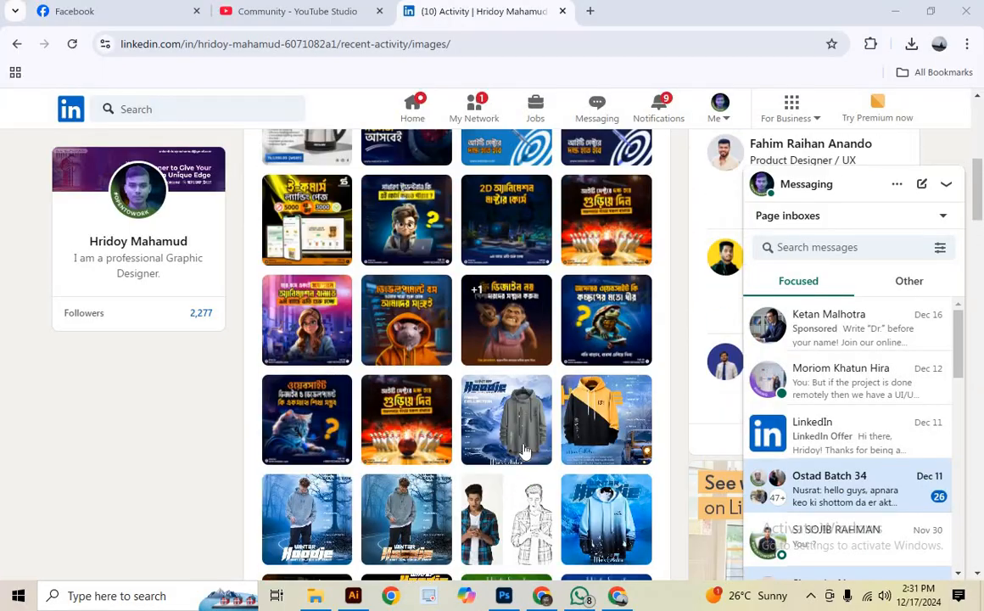
scroll(523, 455, "down", 10)
scroll(525, 455, "down", 15)
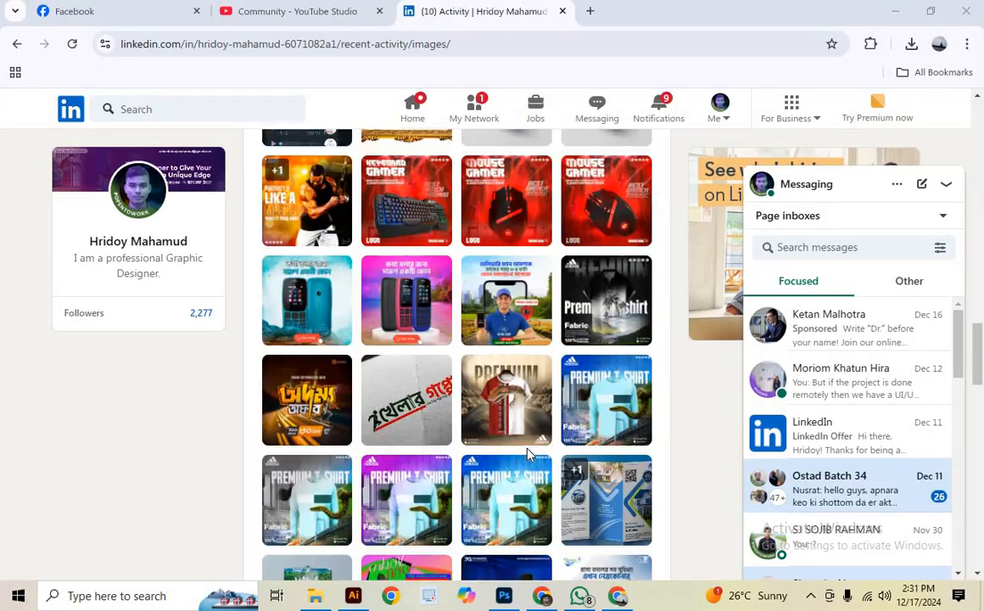
scroll(527, 454, "down", 5)
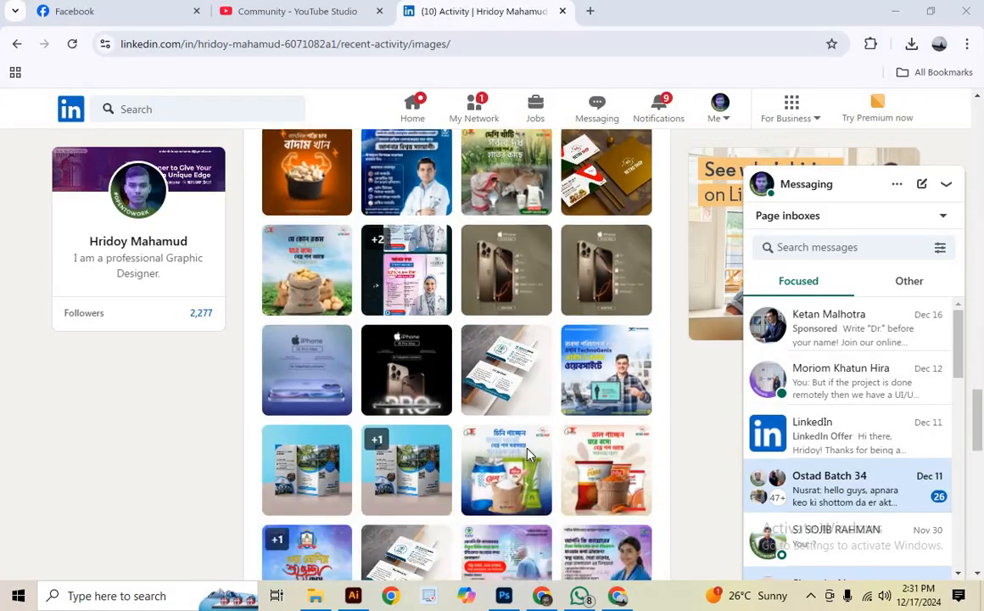
left_click(507, 322)
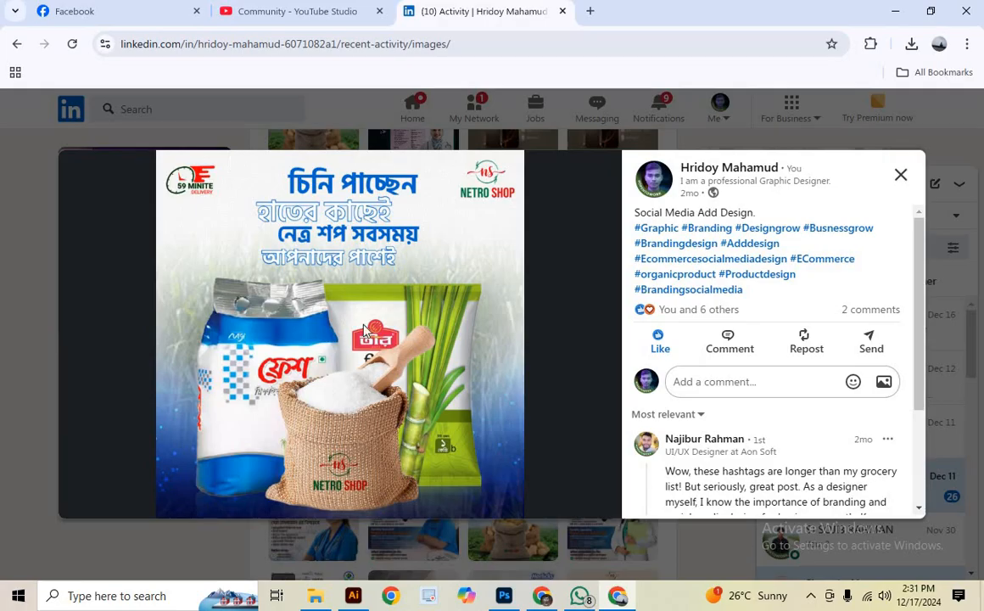
scroll(736, 398, "down", 2)
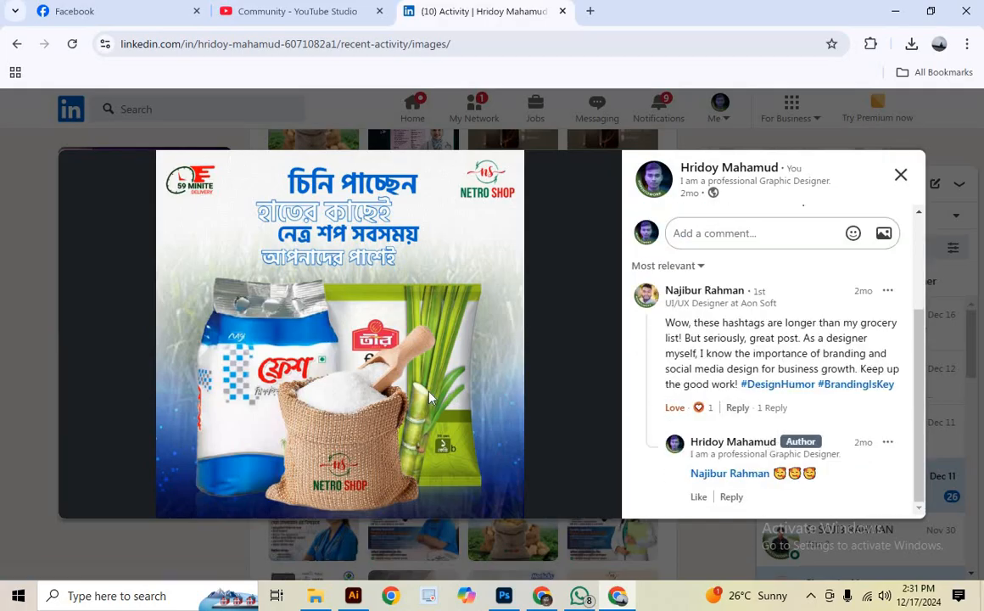
Switch to Photoshop and create a new 2000 x 2000 px RGB document at 300 pixels/centimeter with a white background
left_click(504, 595)
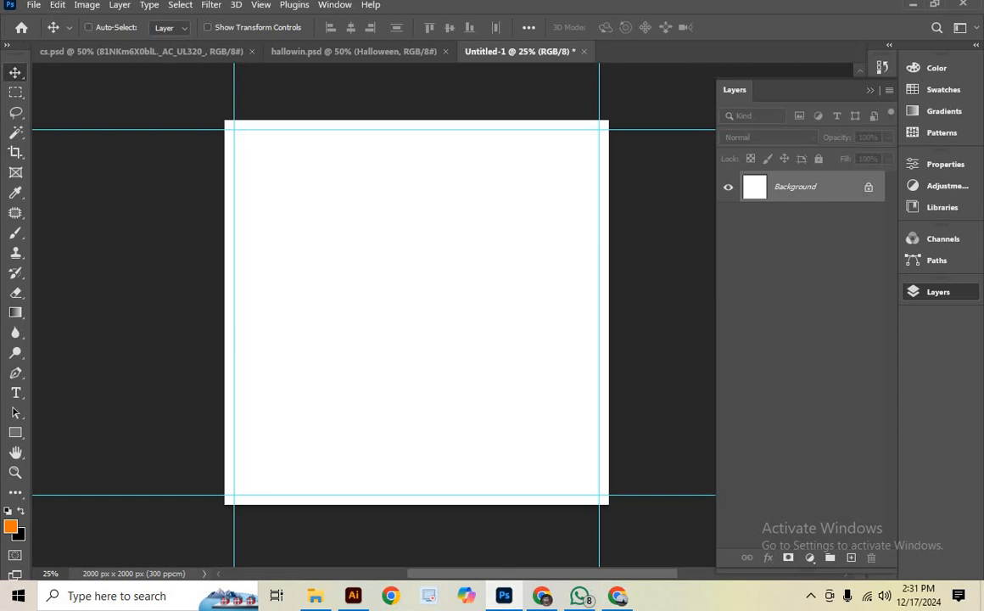
left_click(34, 6)
left_click(42, 18)
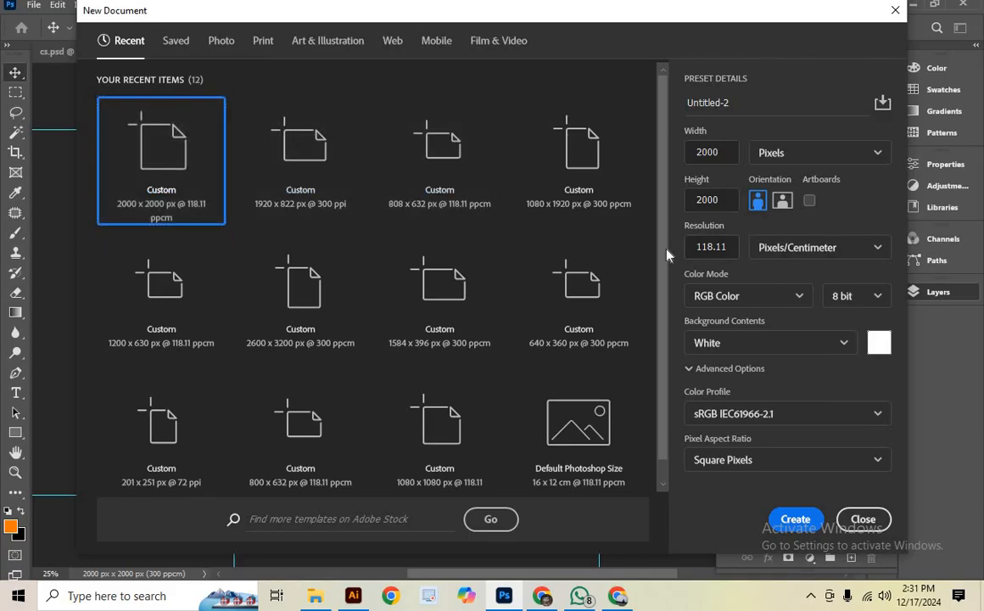
double_click(699, 247)
type("300")
left_click(794, 519)
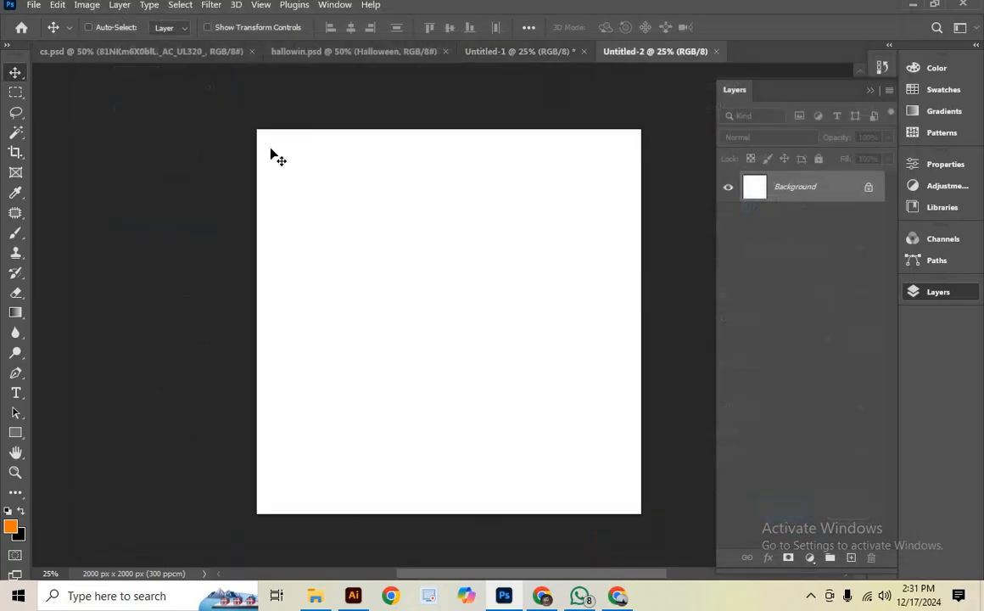
Add a cyan guide layout to the new canvas with one column and 50 px margins on all sides
left_click(260, 5)
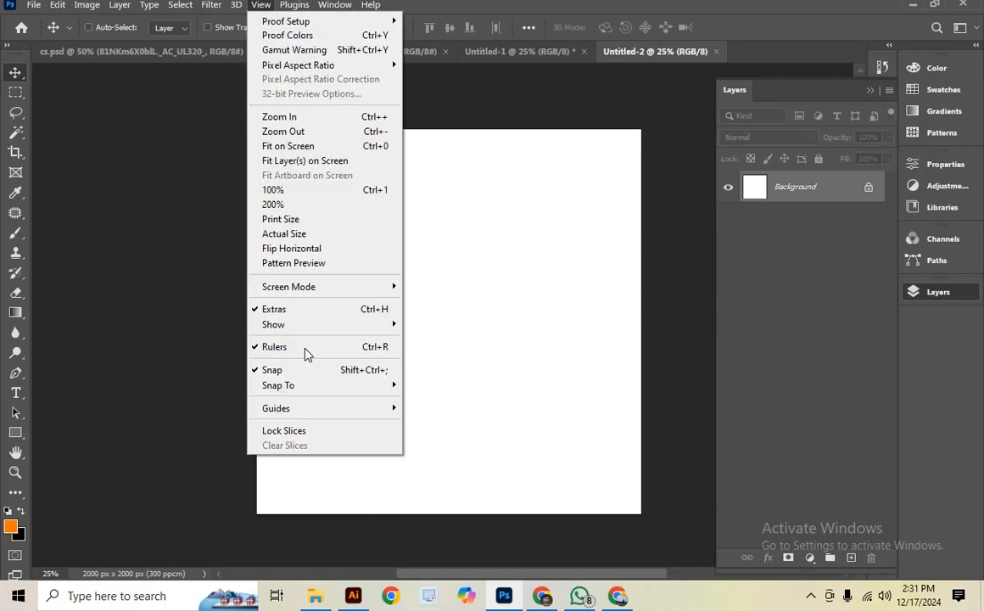
mouse_move(301, 411)
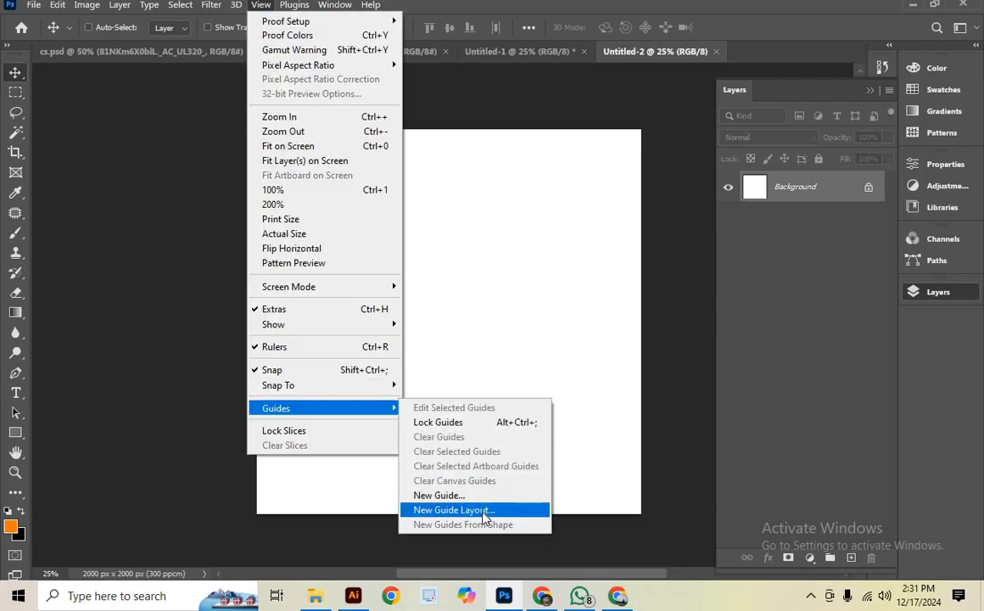
left_click(453, 510)
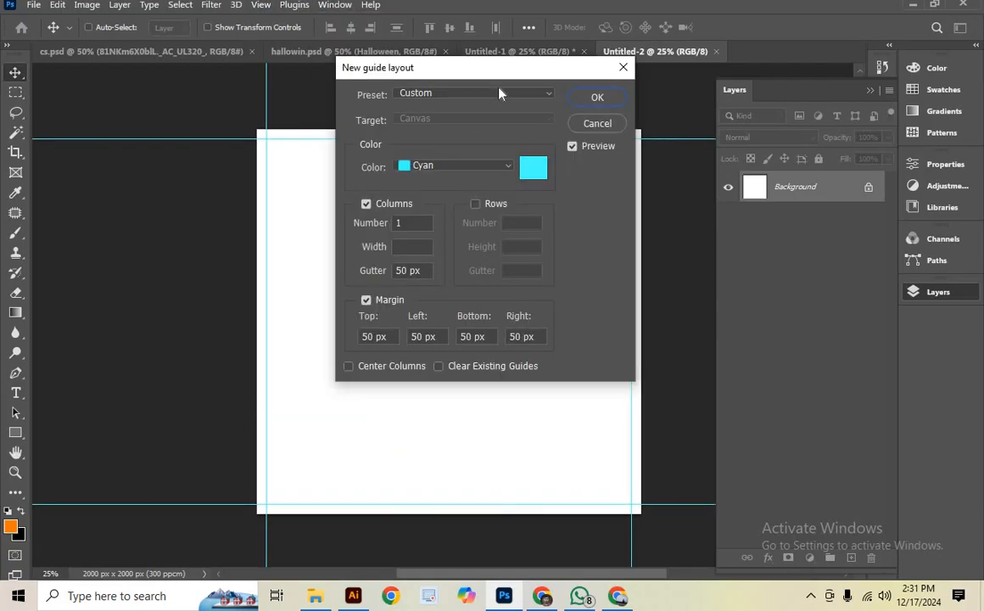
left_click_drag(483, 67, 748, 95)
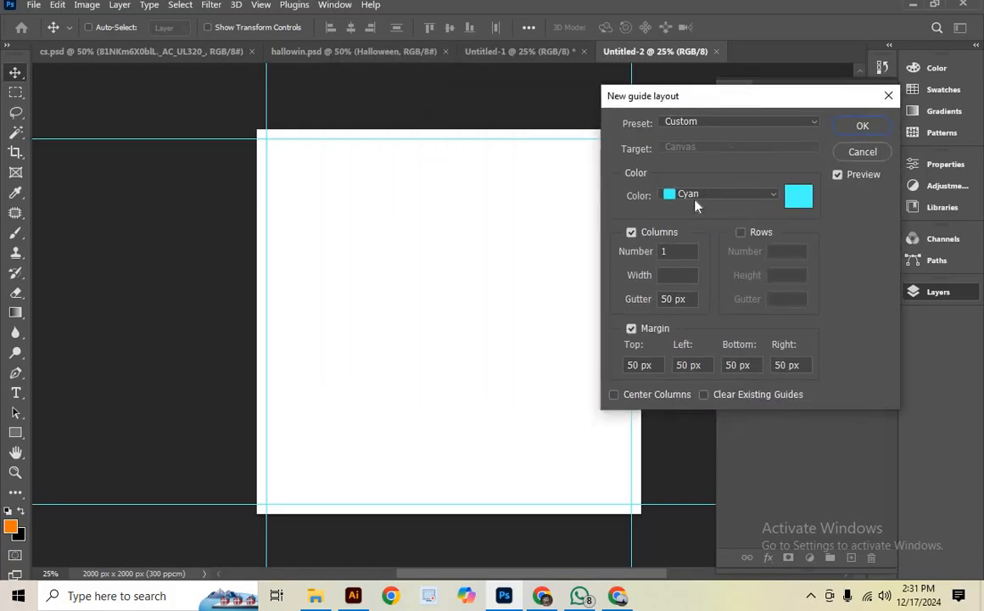
left_click(863, 127)
scroll(500, 287, "down", 1)
scroll(485, 286, "up", 1)
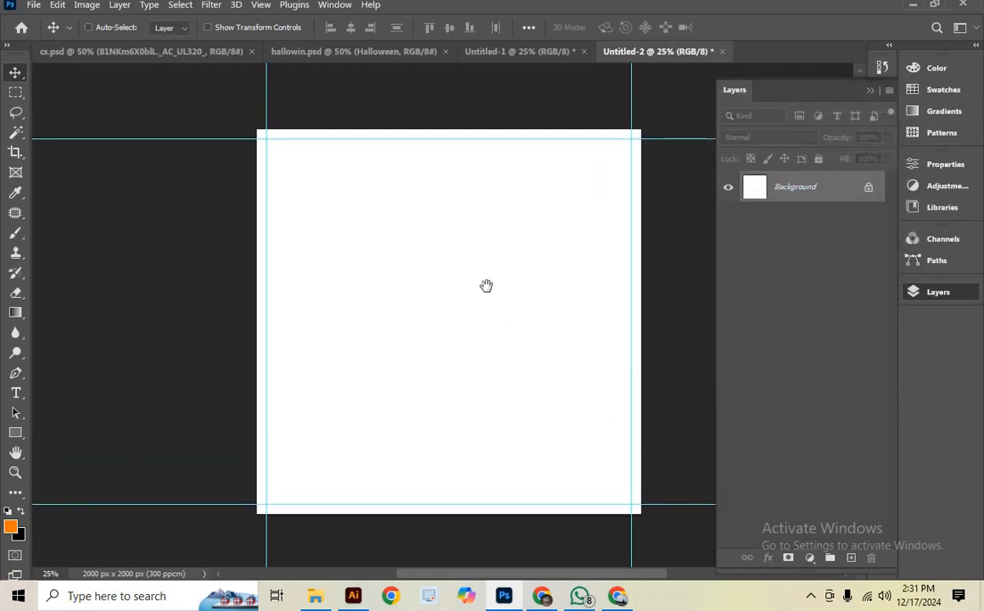
left_click_drag(485, 286, 451, 289)
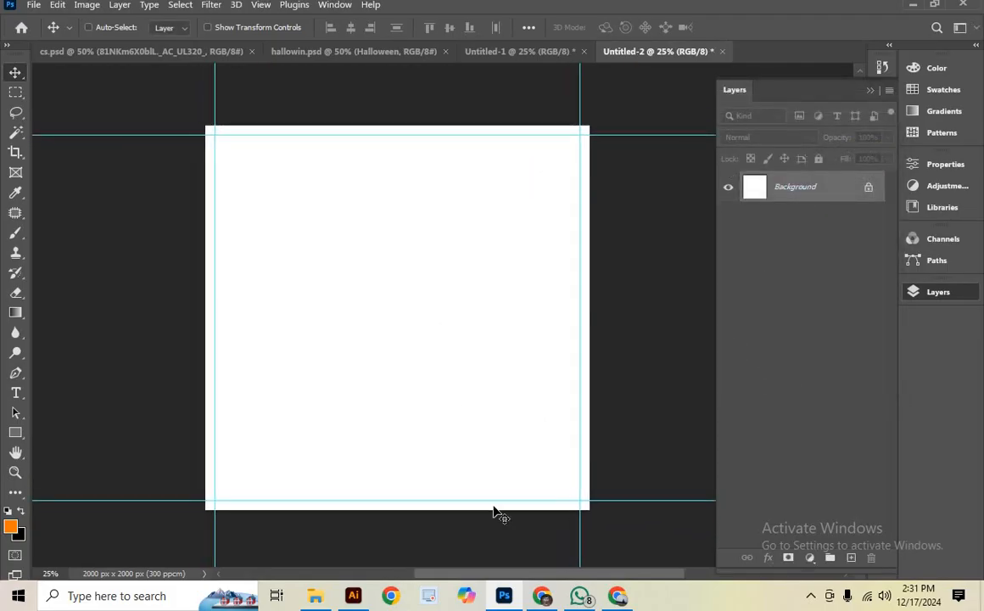
Switch to Chrome and search Yandex Images for "sugarcane garden"
left_click(540, 591)
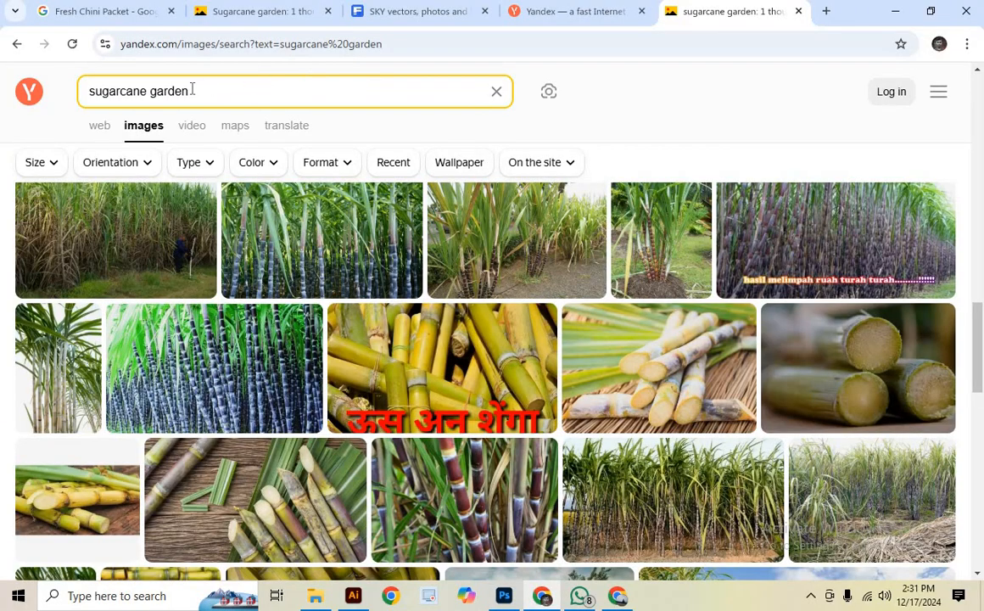
left_click(518, 10)
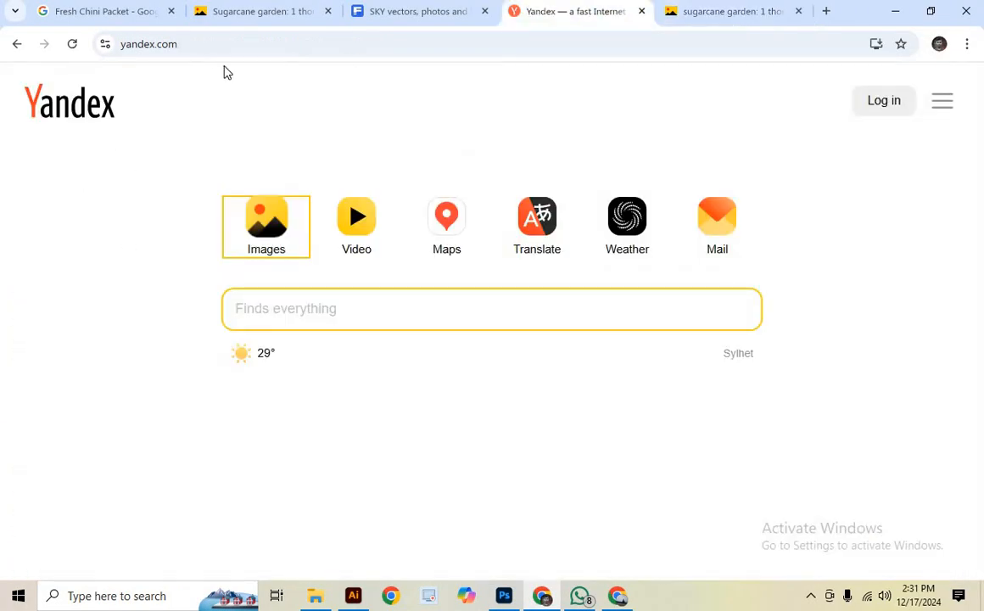
left_click(17, 43)
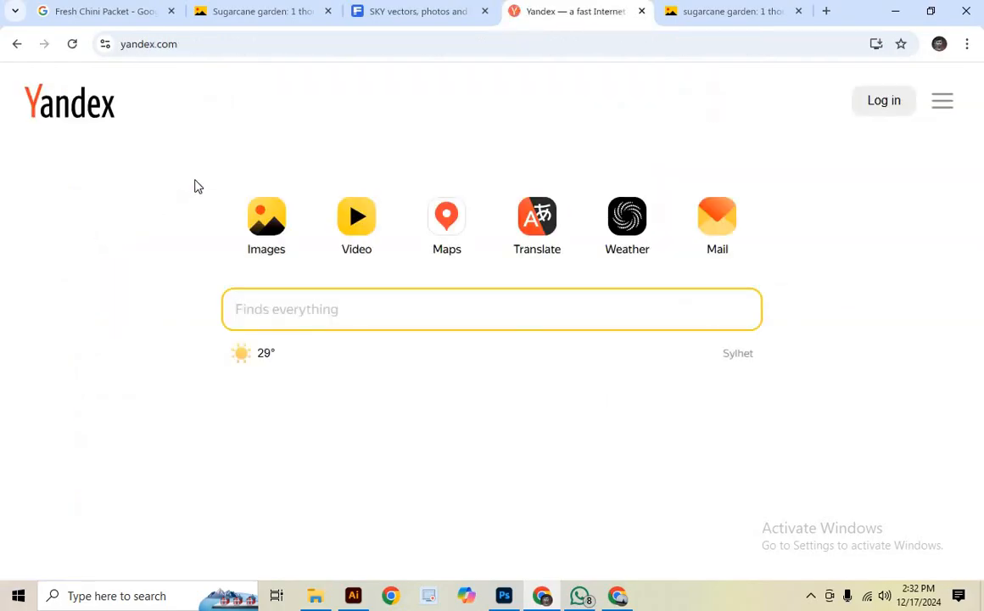
left_click(260, 218)
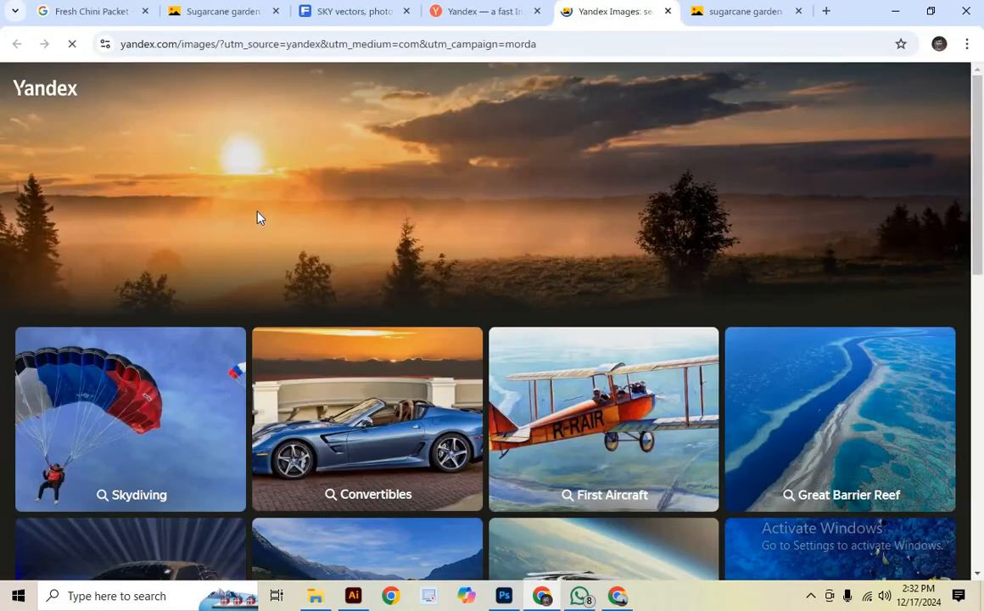
left_click(290, 169)
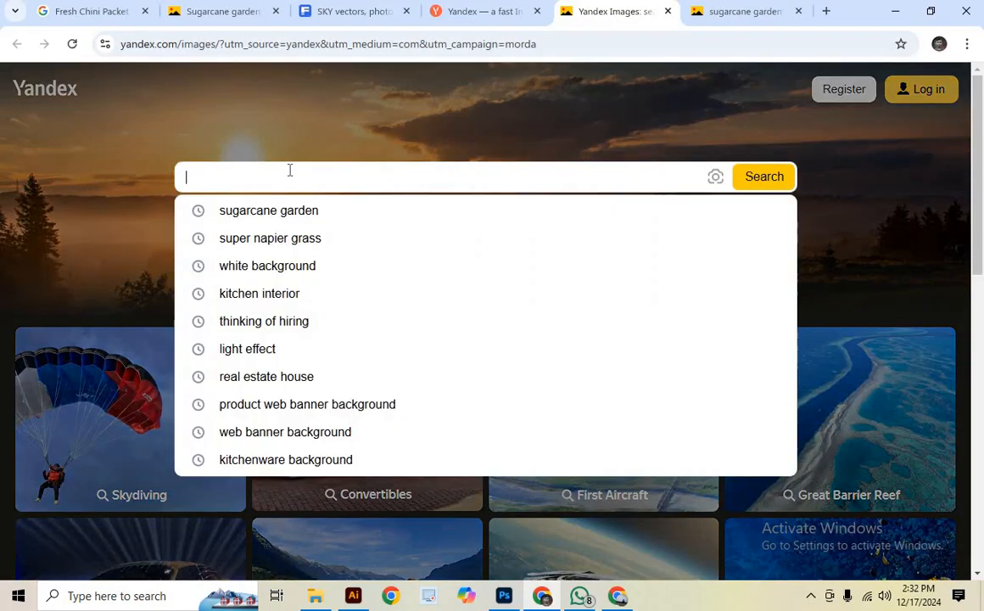
left_click(290, 214)
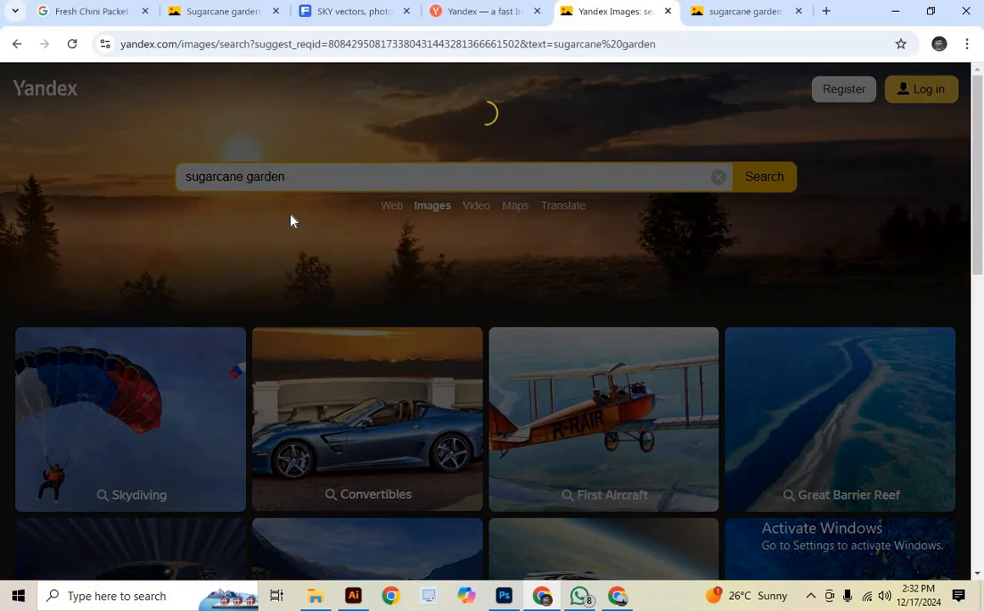
Examine the sugarcane garden image results for a photo suited to the ad's background
scroll(312, 376, "down", 6)
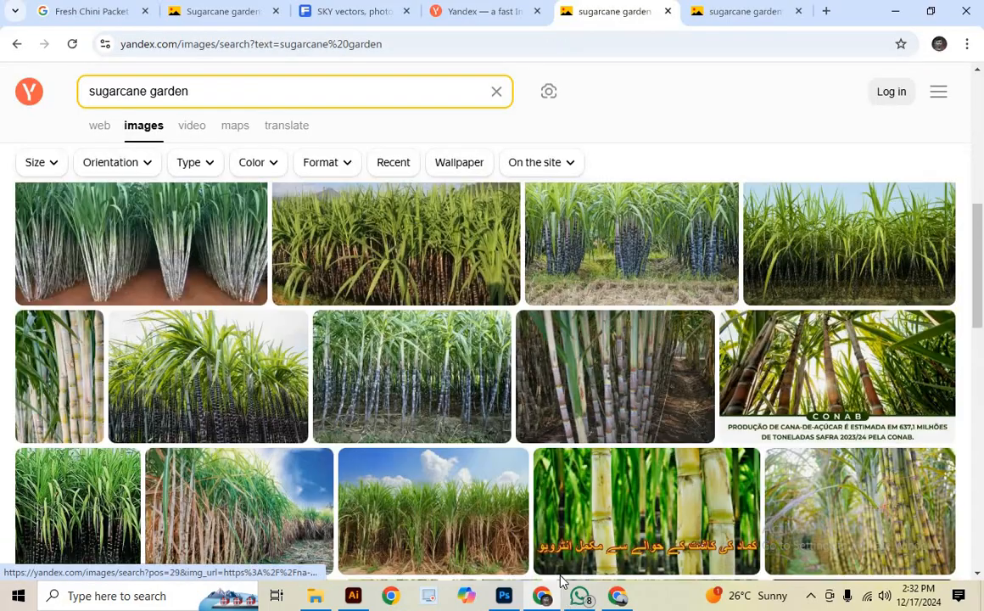
scroll(580, 398, "down", 3)
scroll(649, 446, "down", 7)
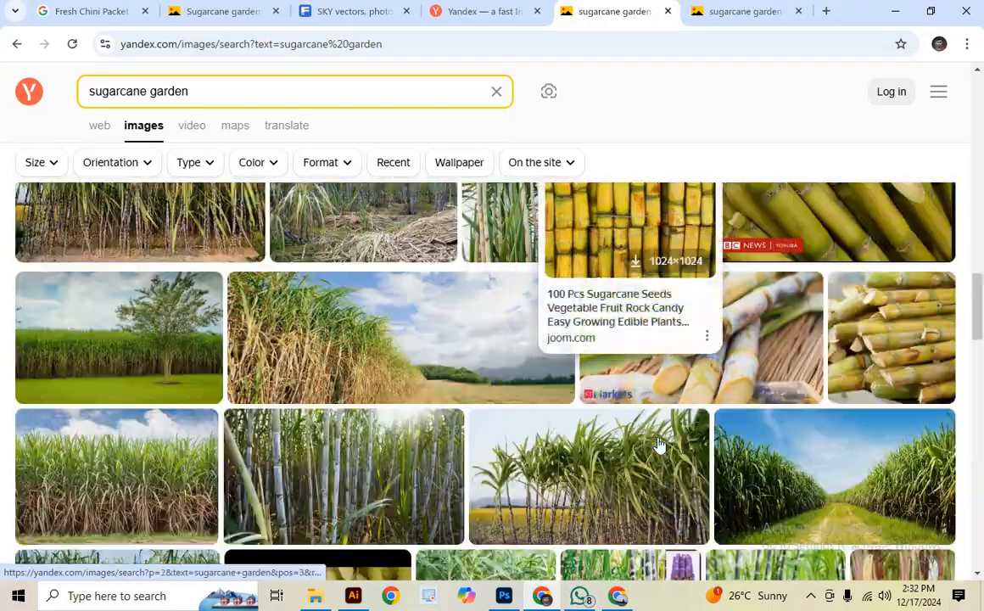
scroll(658, 446, "up", 4)
scroll(662, 445, "up", 5)
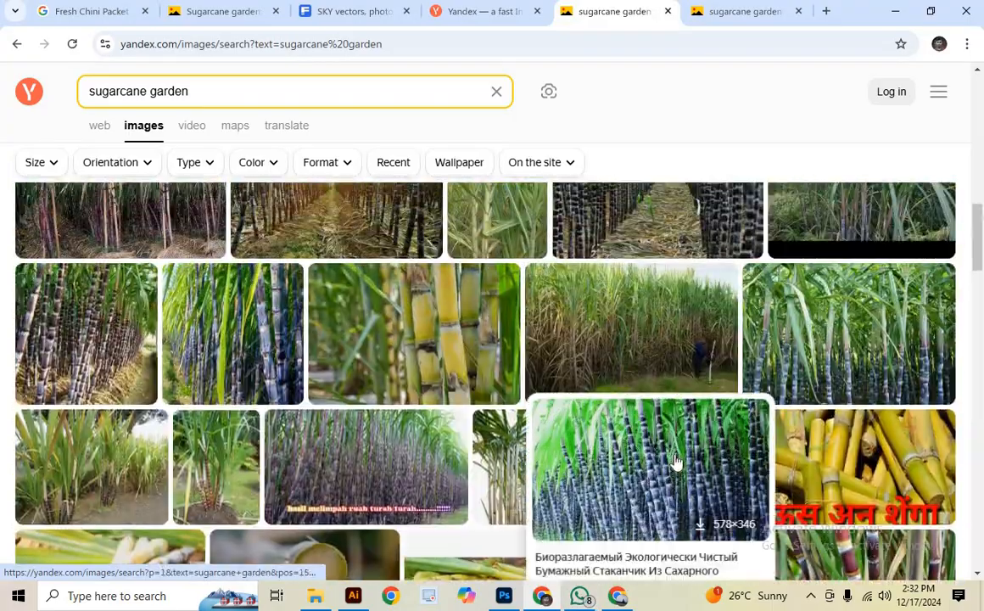
scroll(873, 467, "up", 6)
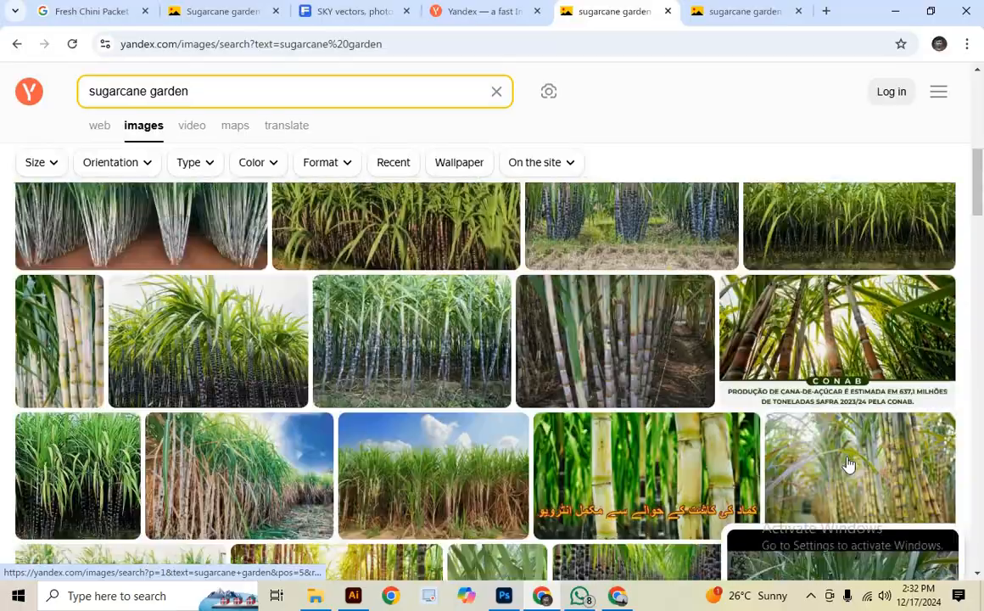
scroll(830, 473, "up", 3)
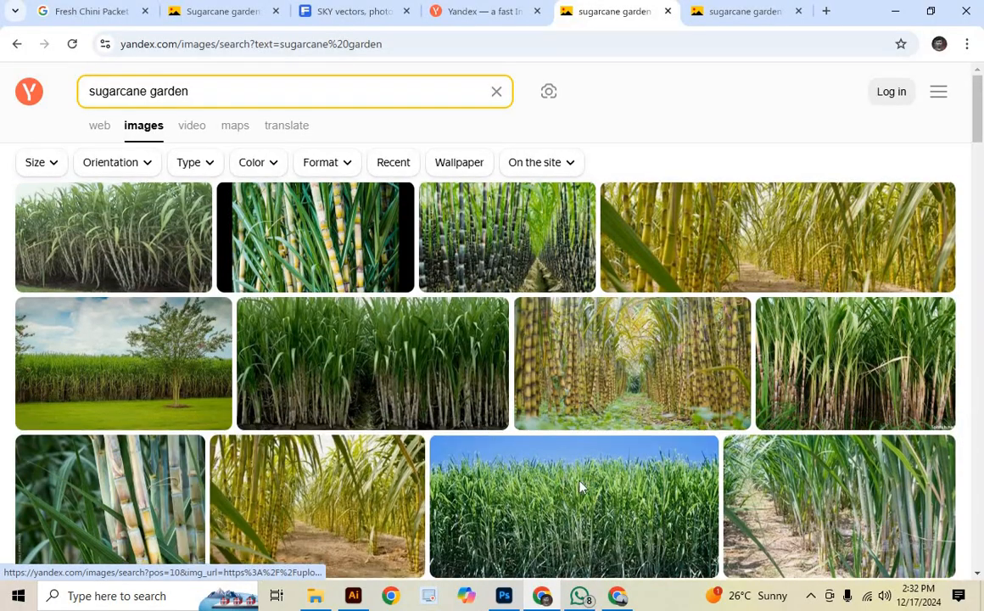
scroll(580, 488, "down", 2)
scroll(874, 485, "up", 2)
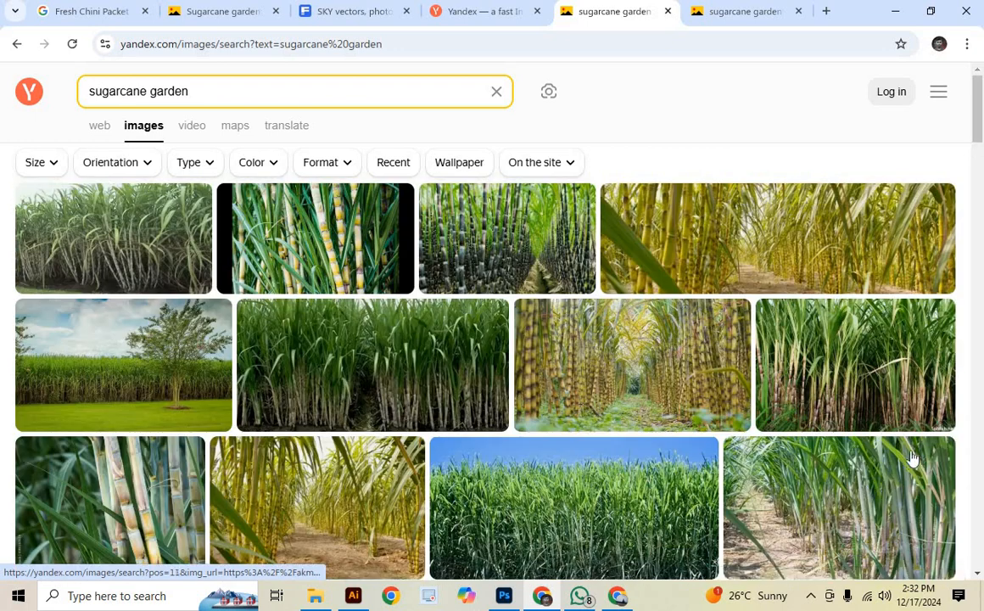
Open the photo of a grassy path between yellow sugarcane rows, copy the image, and switch back to Photoshop
left_click(856, 242)
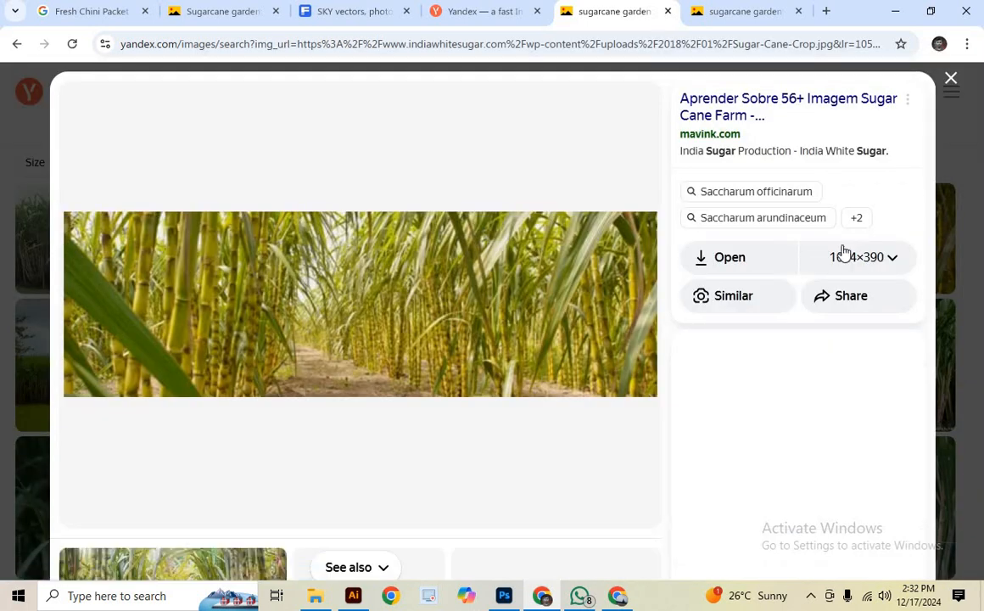
scroll(558, 371, "down", 1)
scroll(509, 336, "down", 3)
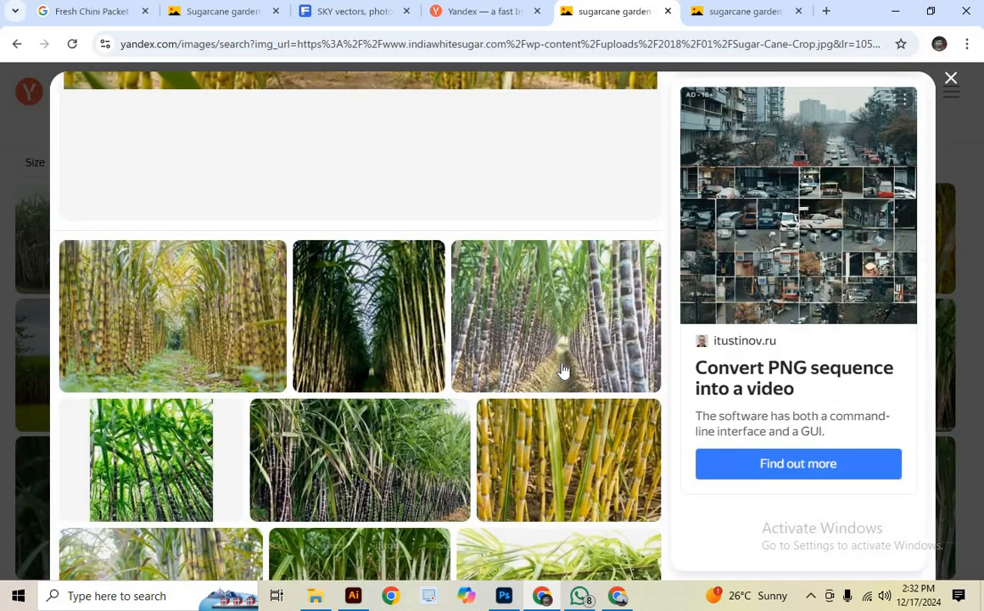
scroll(570, 377, "down", 2)
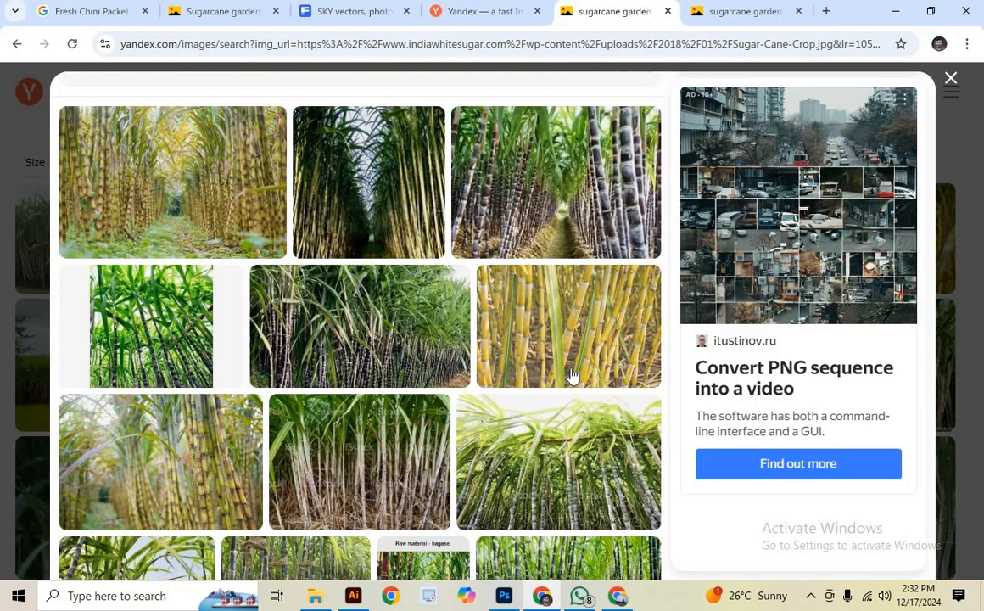
scroll(571, 378, "up", 2)
left_click(78, 311)
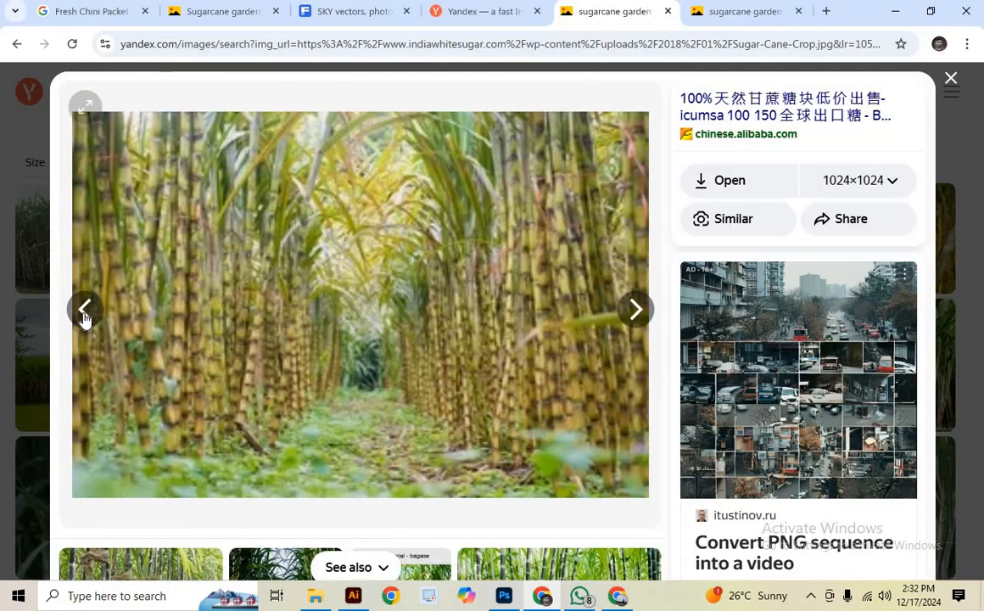
right_click(421, 289)
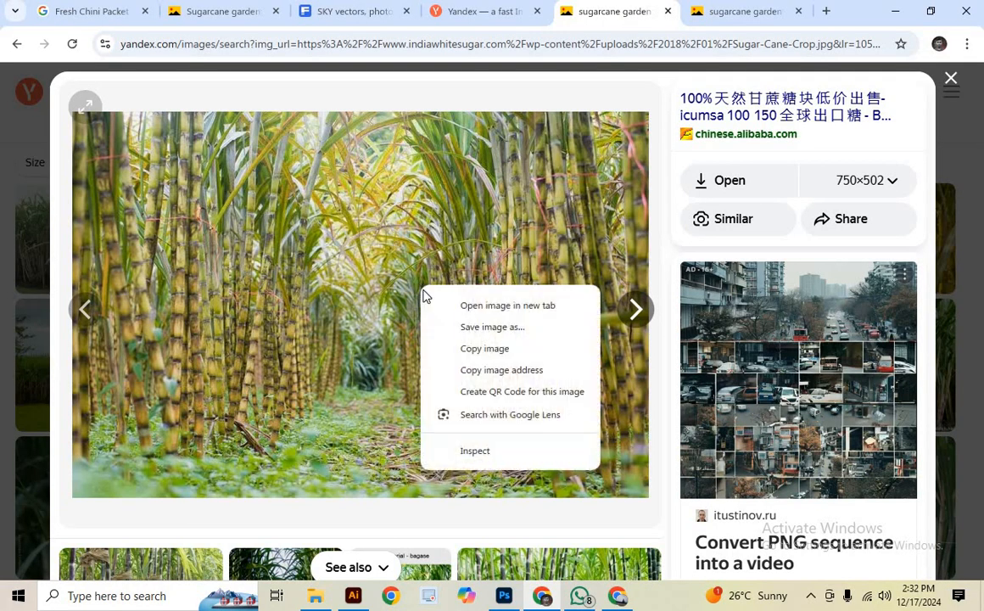
left_click(484, 348)
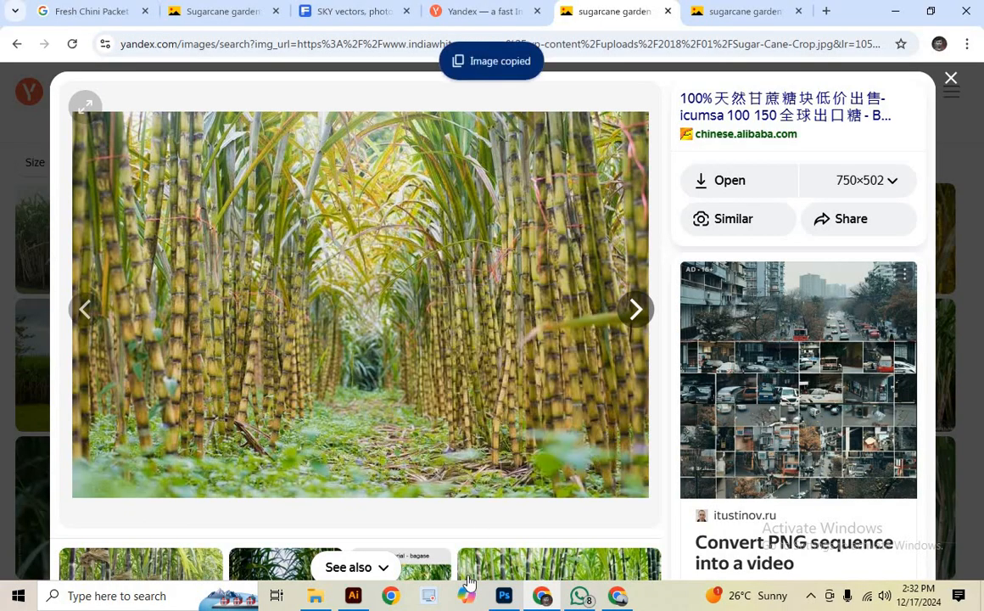
key("alt+Tab")
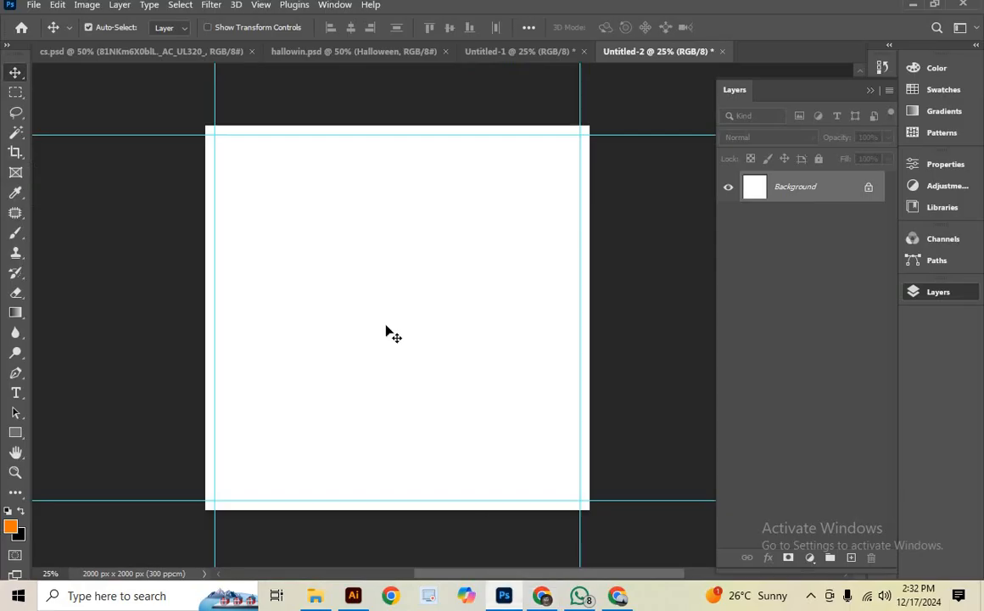
Paste the copied sugarcane photo, scale it to about 277% to span the canvas width, and align it with the canvas's bottom edge
key("ctrl+v")
key("ctrl+t")
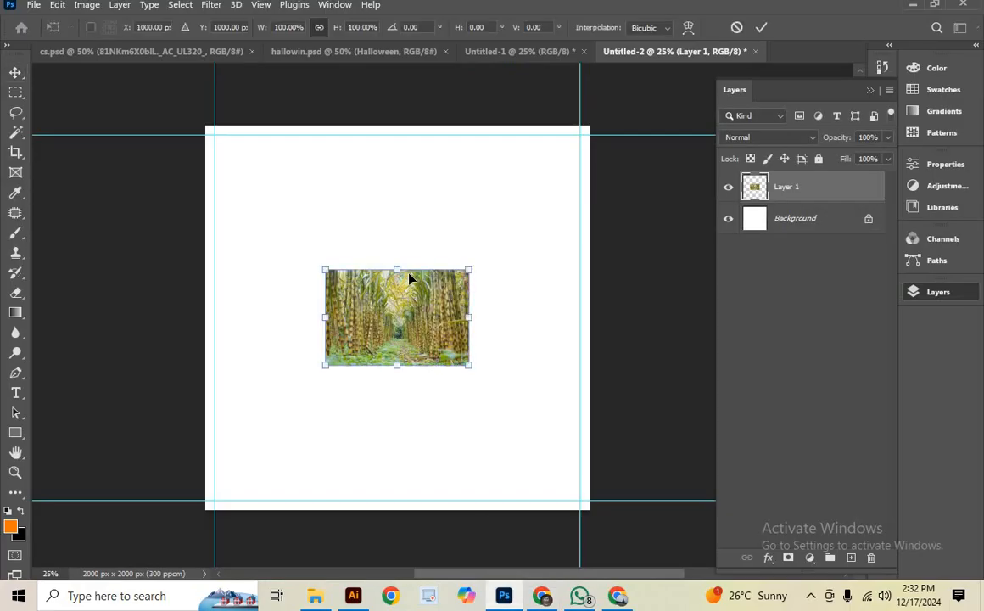
left_click_drag(397, 270, 397, 125)
left_click_drag(394, 387, 395, 413)
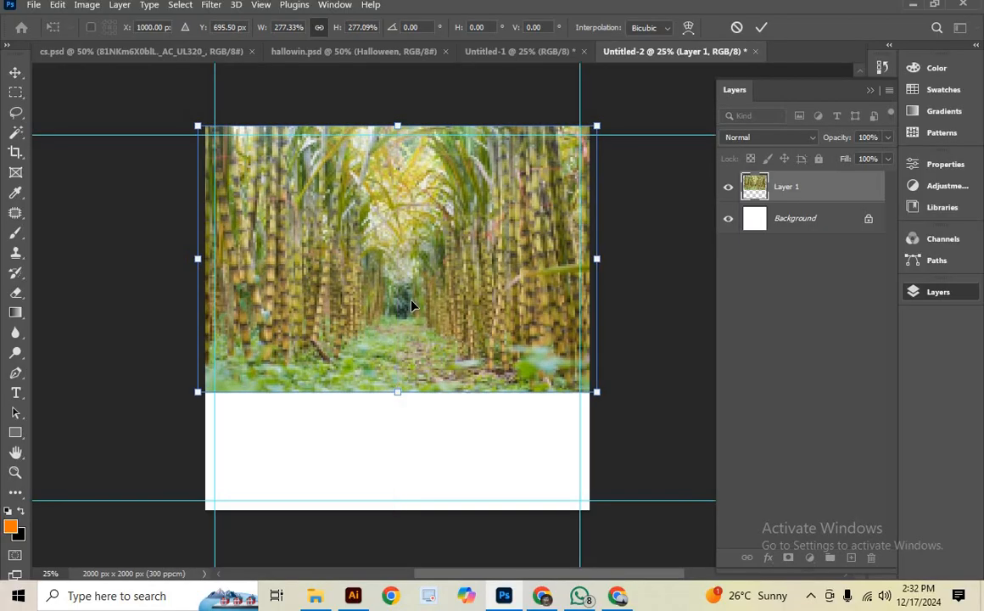
left_click_drag(411, 307, 409, 417)
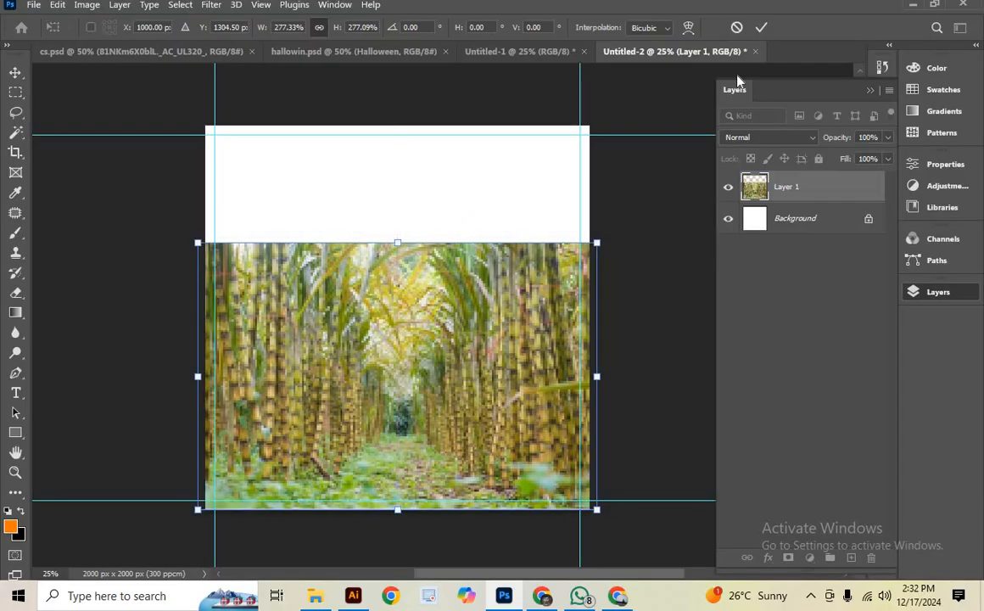
left_click(761, 29)
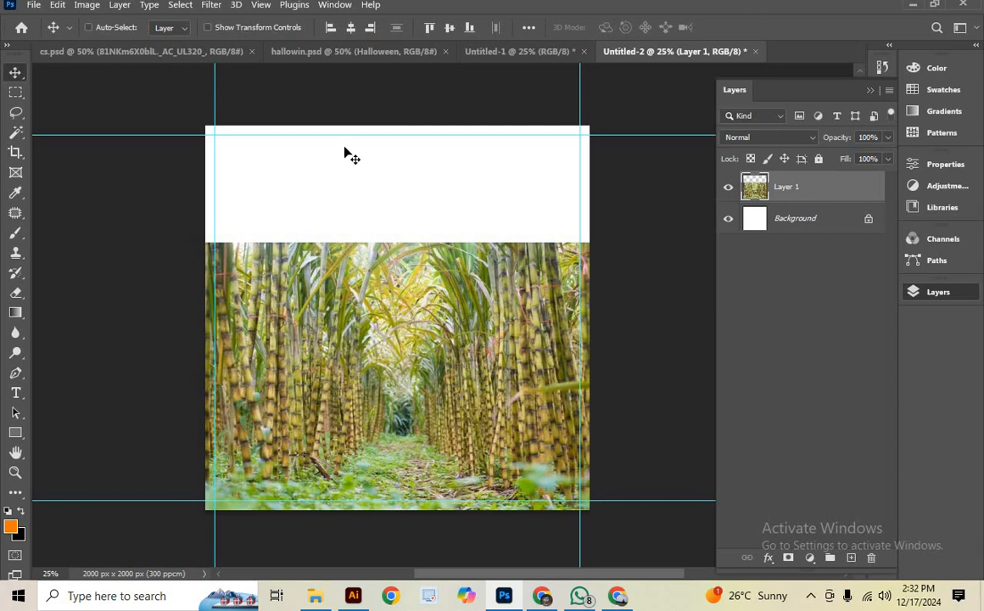
Open the Camera Raw Filter on the sugarcane layer and set Noise Reduction to 38 and Color Noise Reduction to 51
left_click(211, 5)
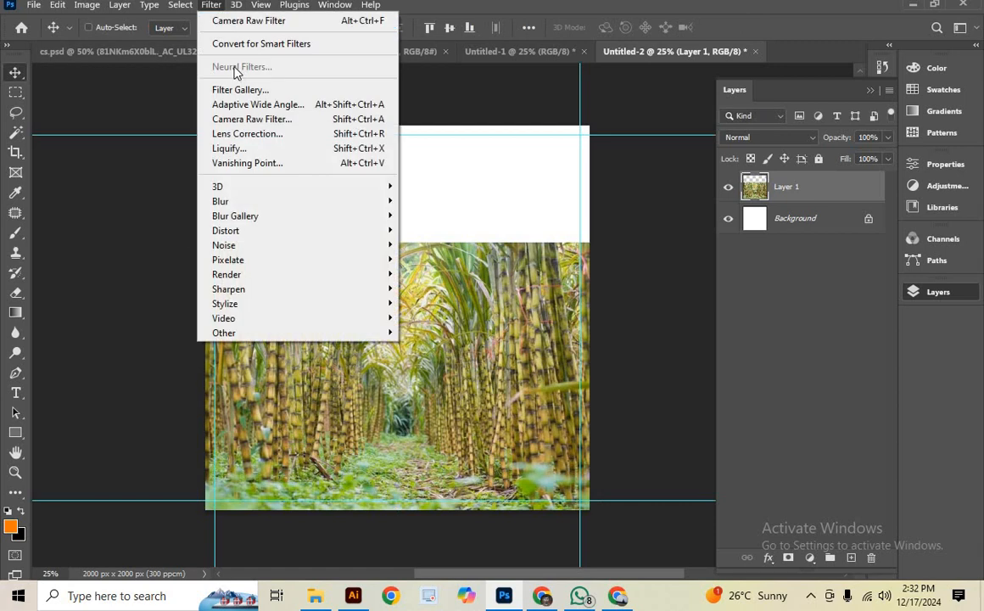
left_click(254, 116)
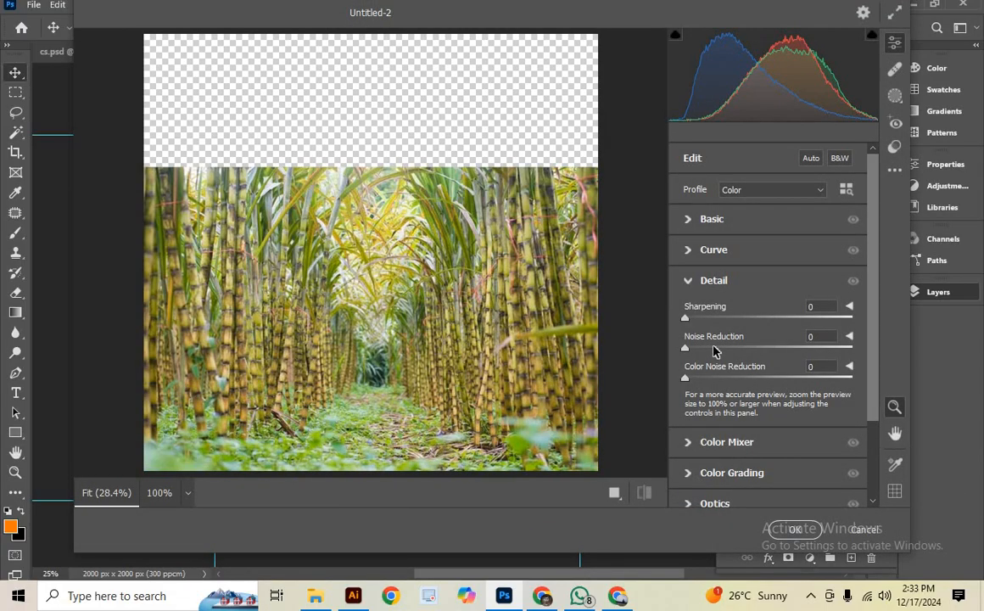
left_click_drag(713, 347, 770, 380)
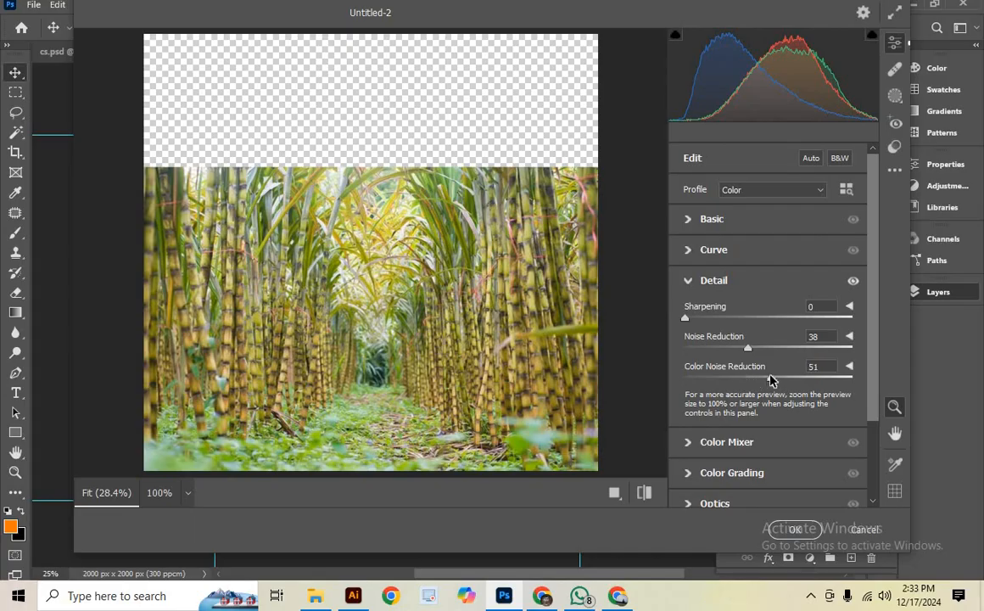
Adjust the photo's basic tones with Exposure +0.05, Contrast +22 and Shadows -18
left_click(709, 225)
left_click_drag(771, 303, 772, 272)
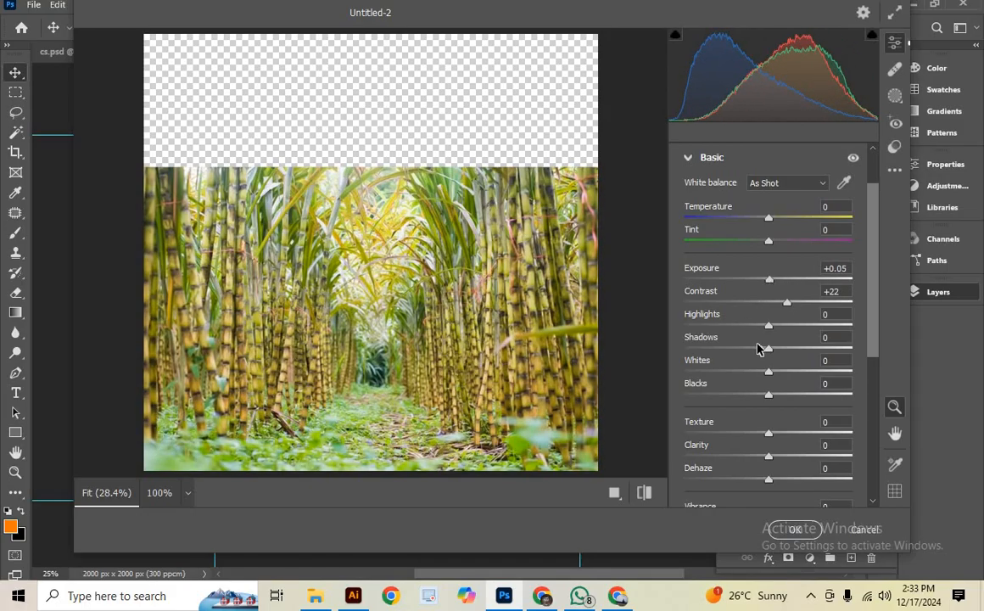
mouse_move(769, 350)
left_mouse_down()
mouse_move(736, 345)
mouse_move(799, 345)
mouse_move(757, 333)
left_mouse_up()
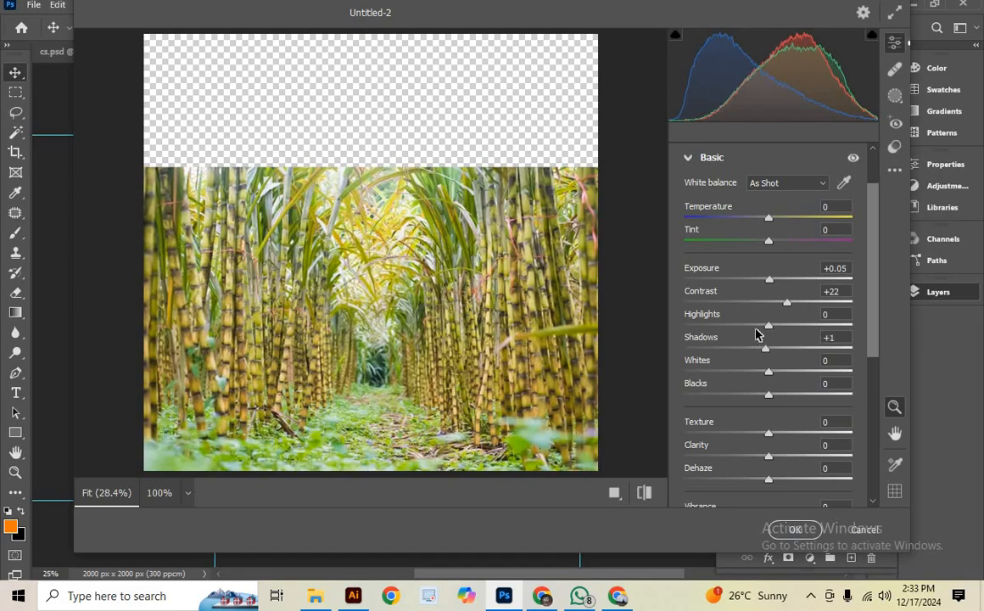
Set Texture to -25, Clarity to +6 and Dehaze to -8, and apply the Camera Raw Filter
left_click(741, 436)
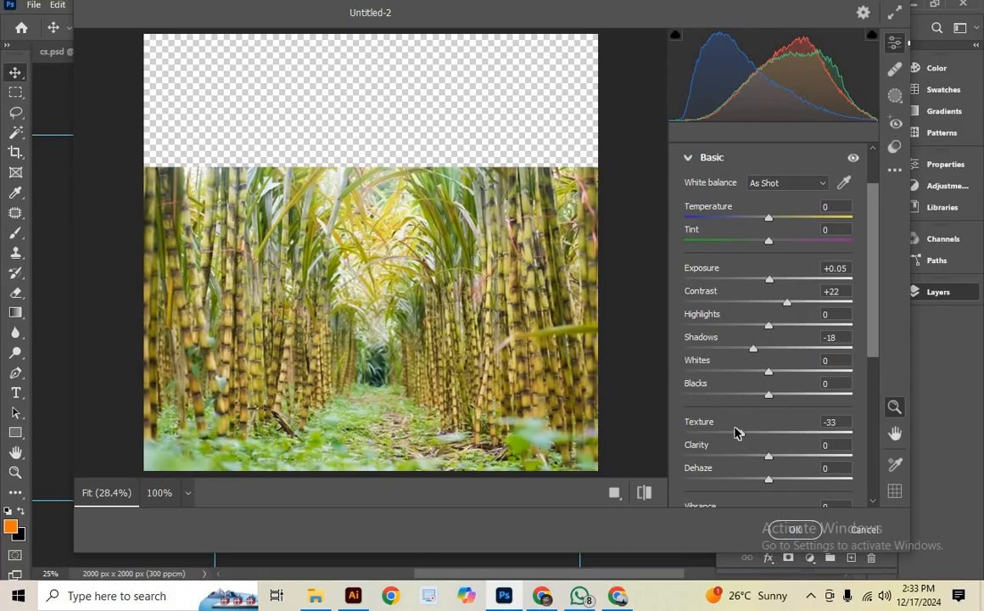
left_click(752, 435)
left_click_drag(751, 436, 847, 432)
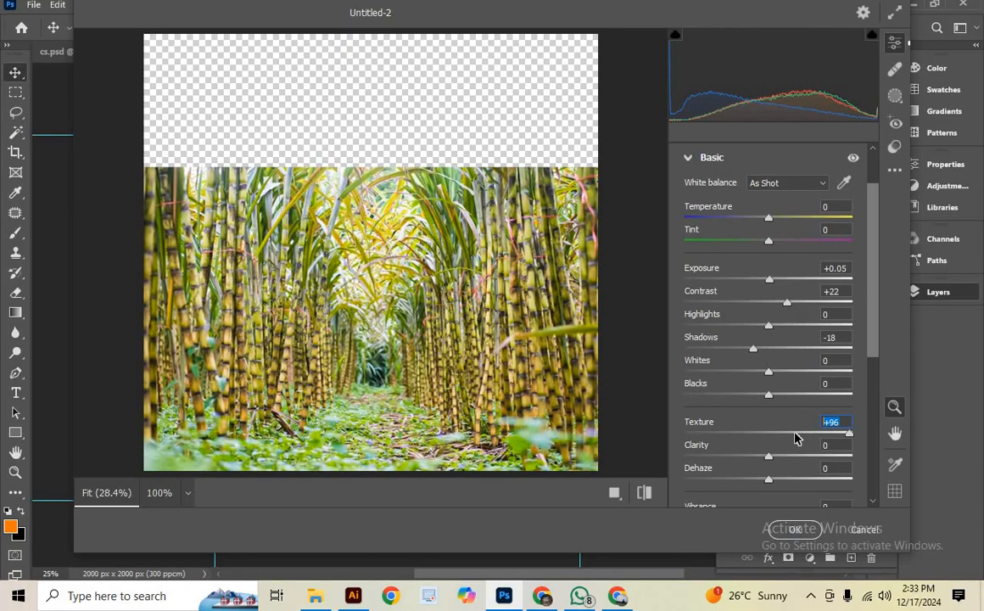
left_click(748, 434)
scroll(747, 438, "down", 2)
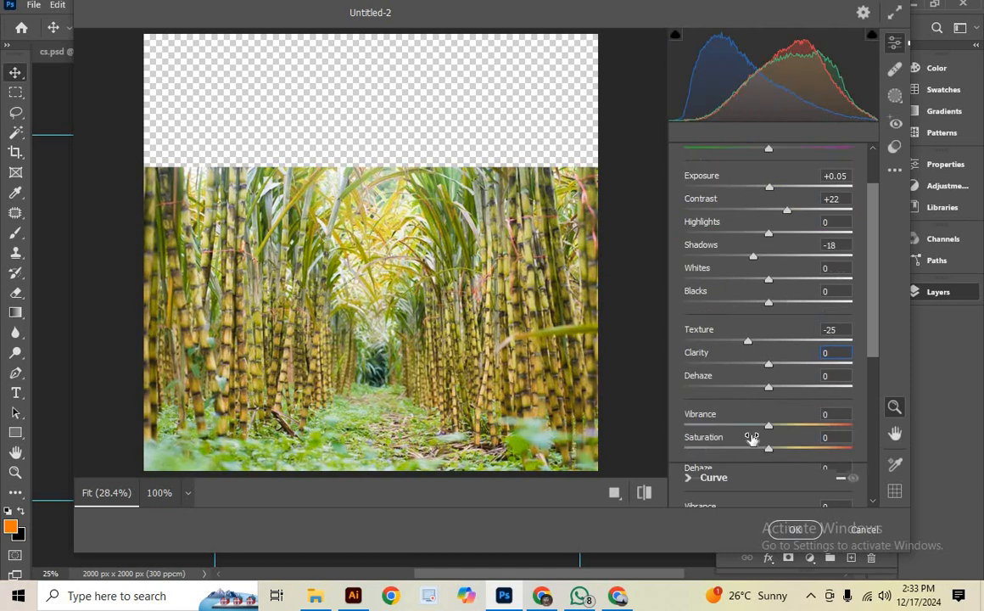
left_click(774, 364)
left_click_drag(768, 386, 762, 388)
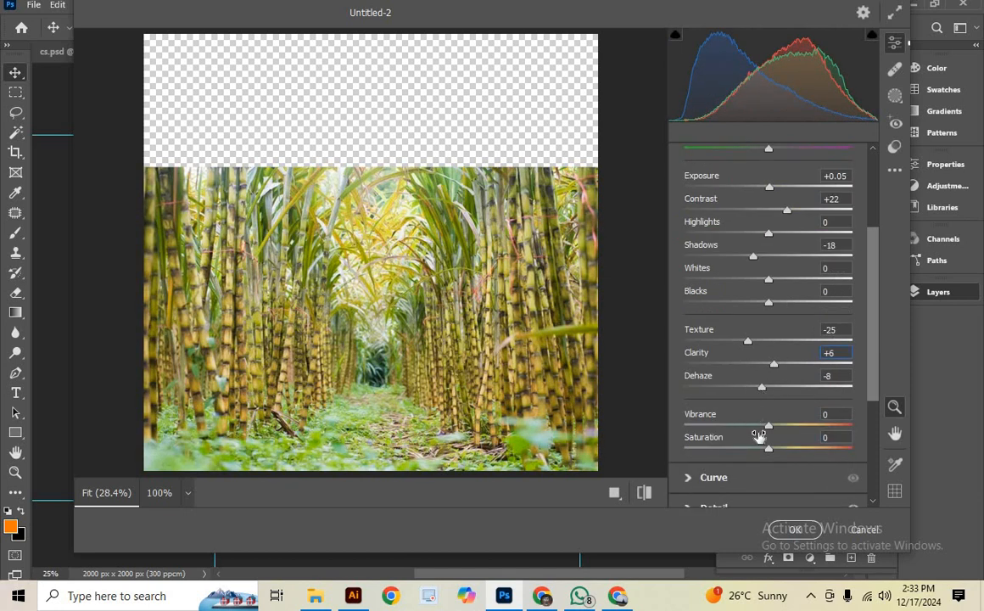
scroll(726, 418, "down", 2)
scroll(725, 418, "down", 2)
scroll(718, 434, "down", 1)
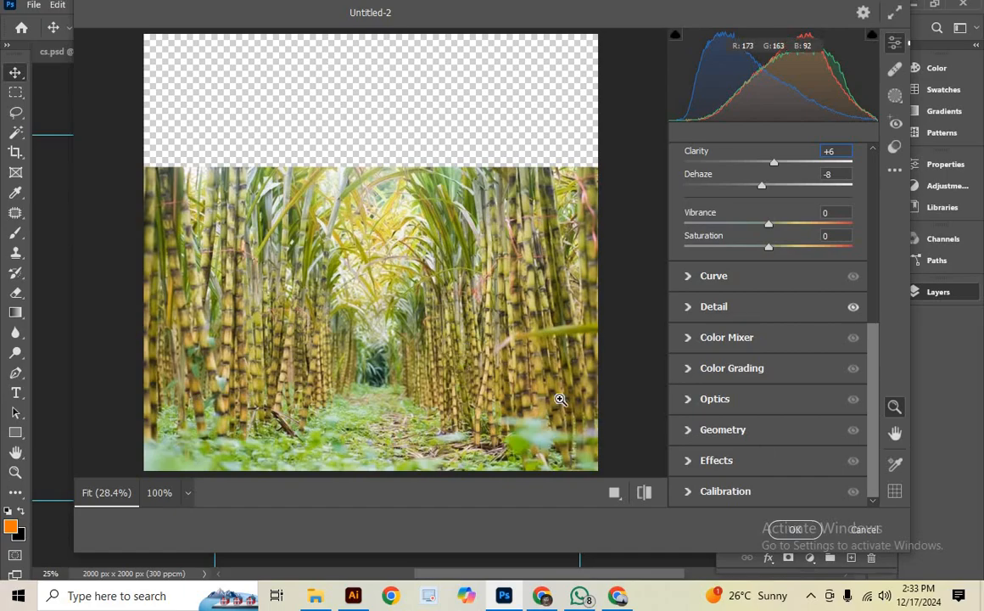
left_click(794, 531)
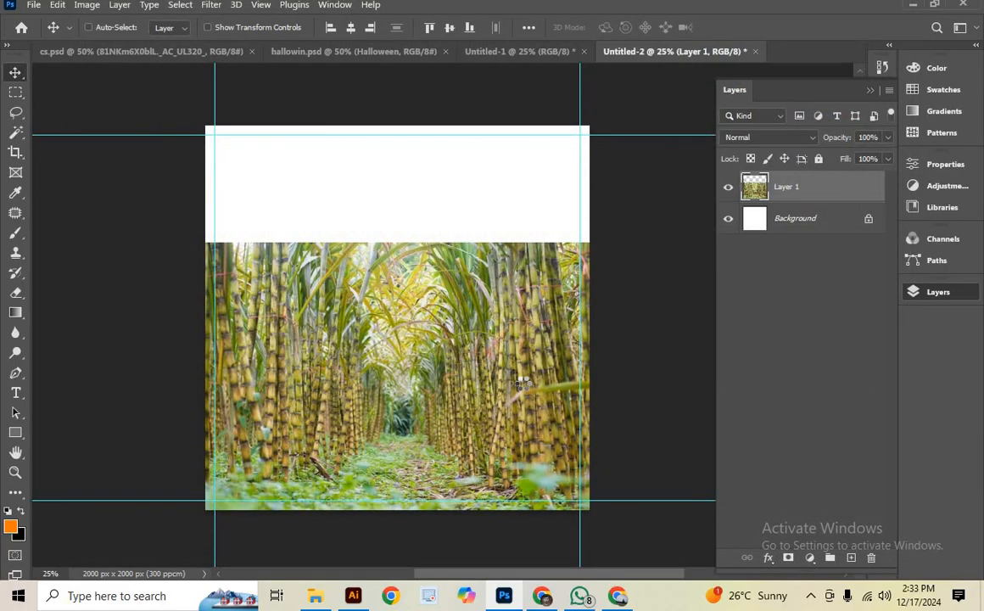
Add a Brightness/Contrast adjustment layer clipped to the sugarcane photo, with Brightness -29 and Contrast 42
scroll(409, 352, "down", 1)
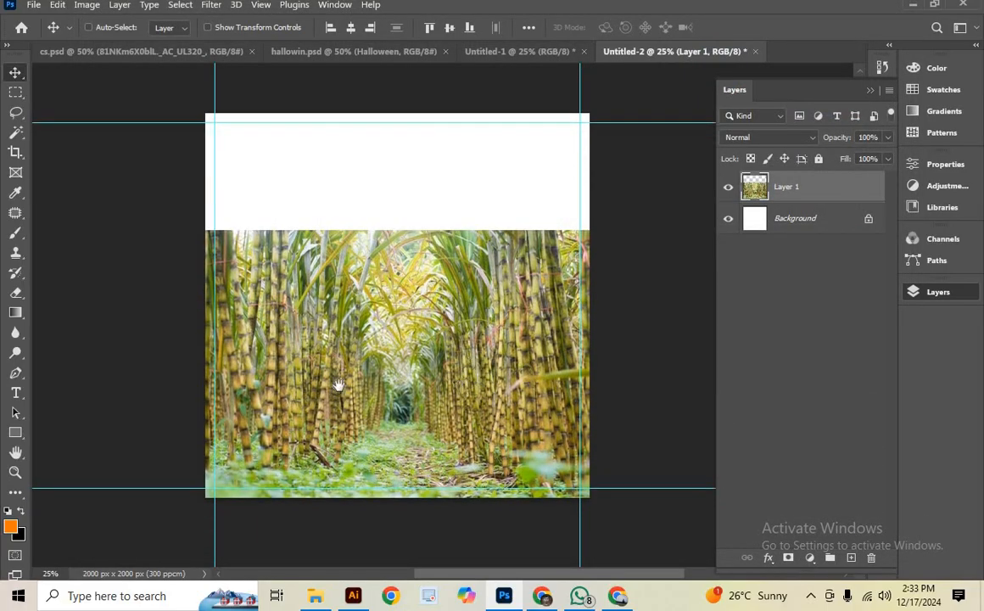
left_click_drag(310, 383, 277, 386)
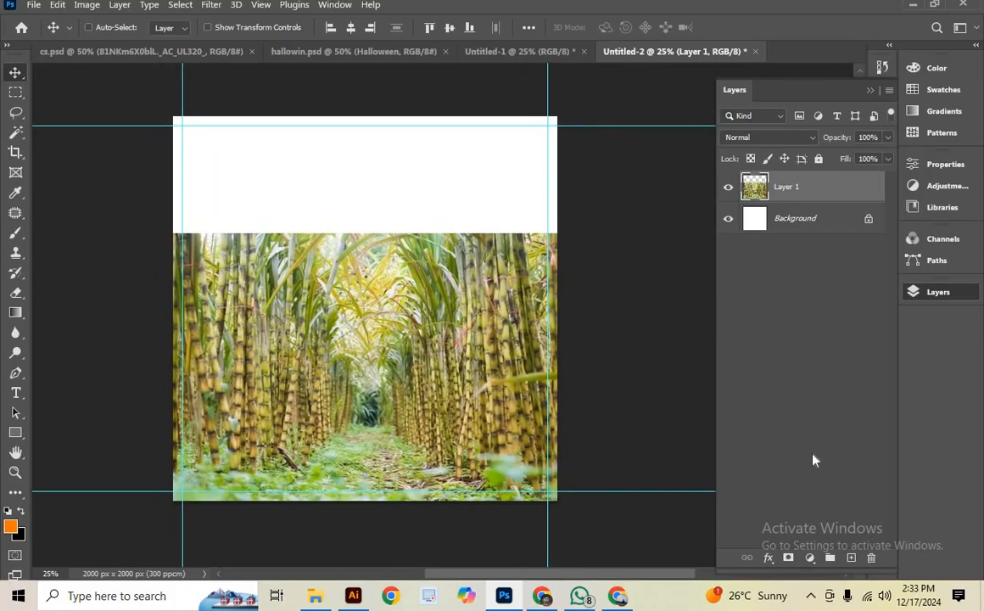
left_click(811, 557)
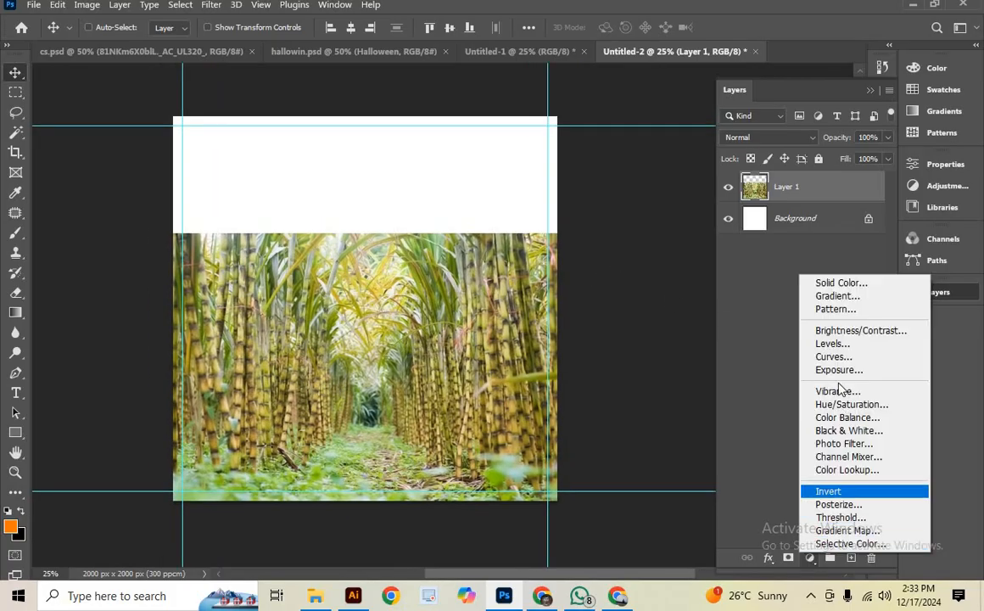
left_click(839, 334)
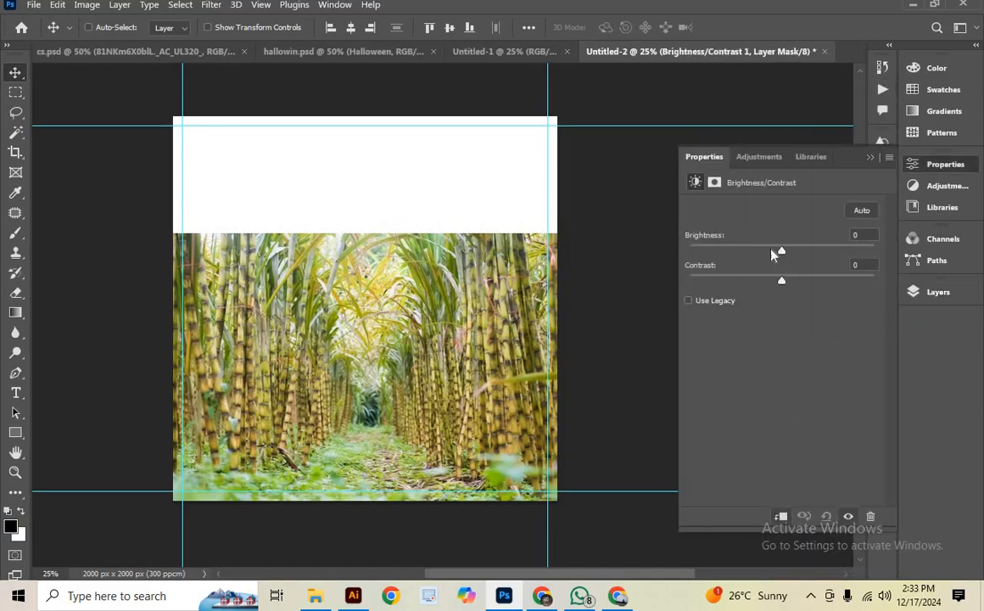
left_click_drag(773, 254, 765, 253)
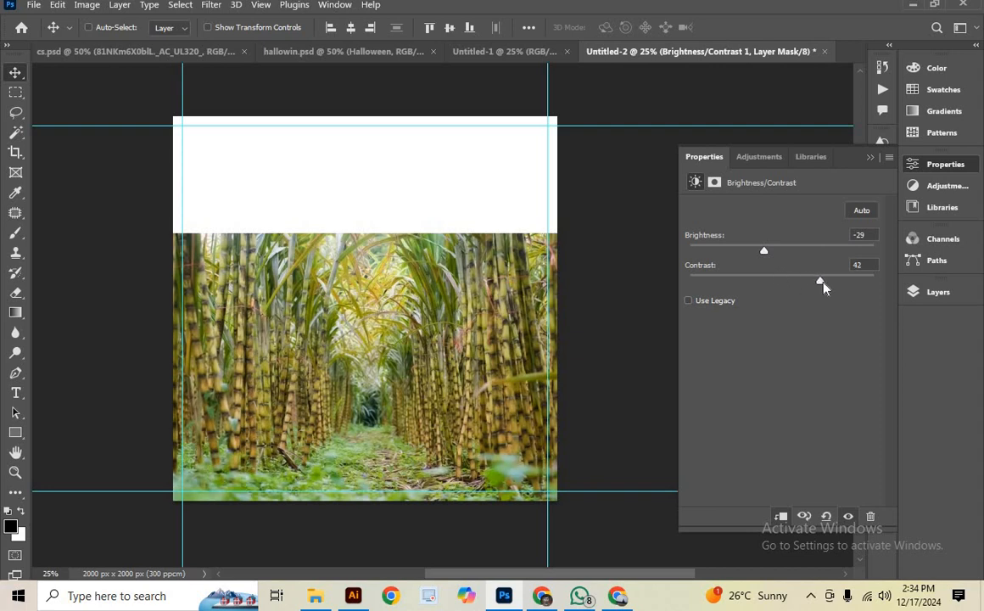
left_click(869, 161)
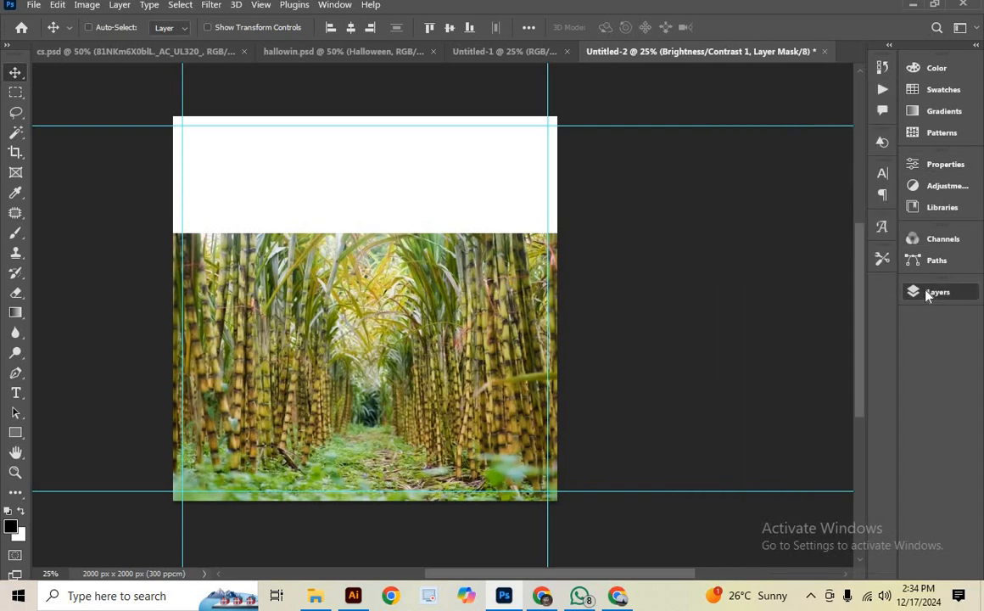
Compare the sugarcane photo with the Brightness/Contrast adjustment layer hidden and shown
left_click(927, 293)
left_click(728, 188)
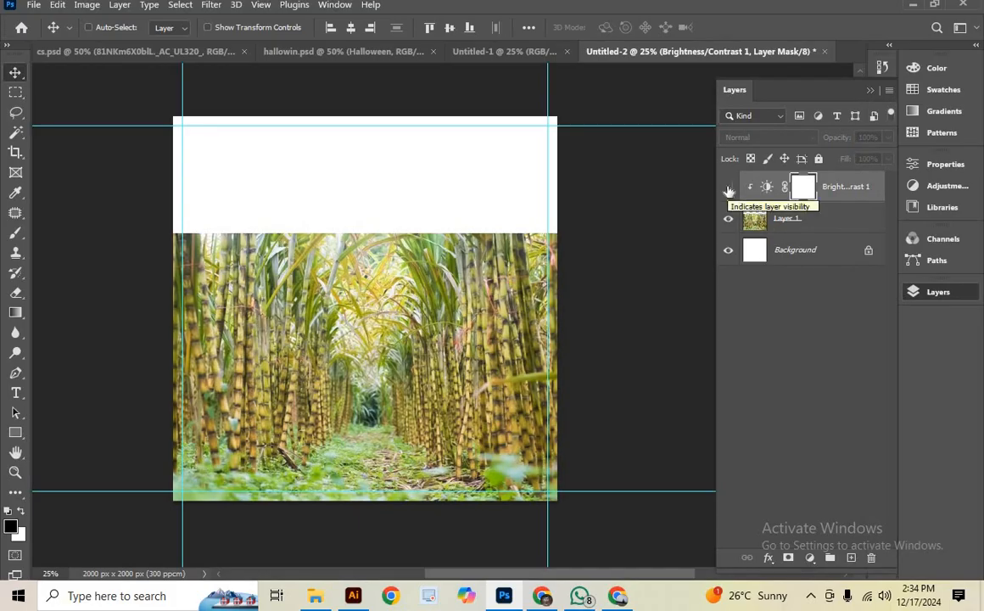
left_click(727, 187)
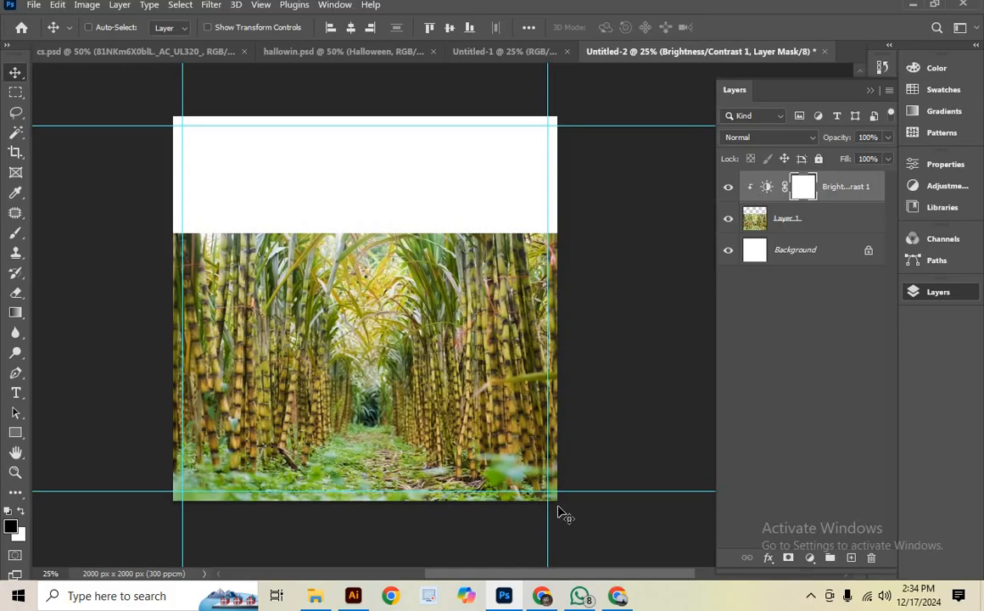
Scale the sugarcane photo layer proportionally to about 143.75% so that it fills the whole canvas
left_click_drag(408, 424, 444, 439)
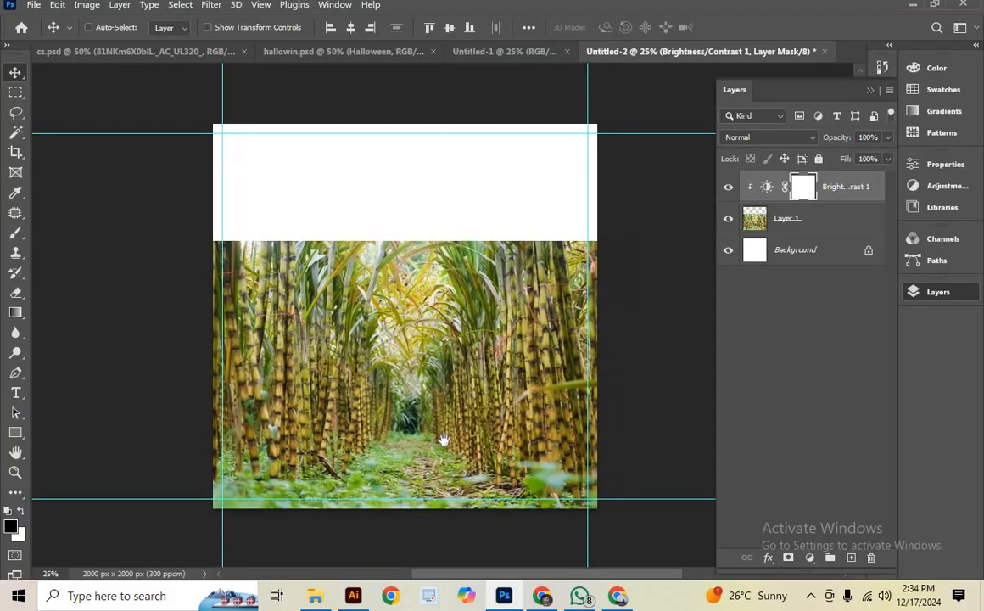
left_click(754, 224)
key("ctrl+t")
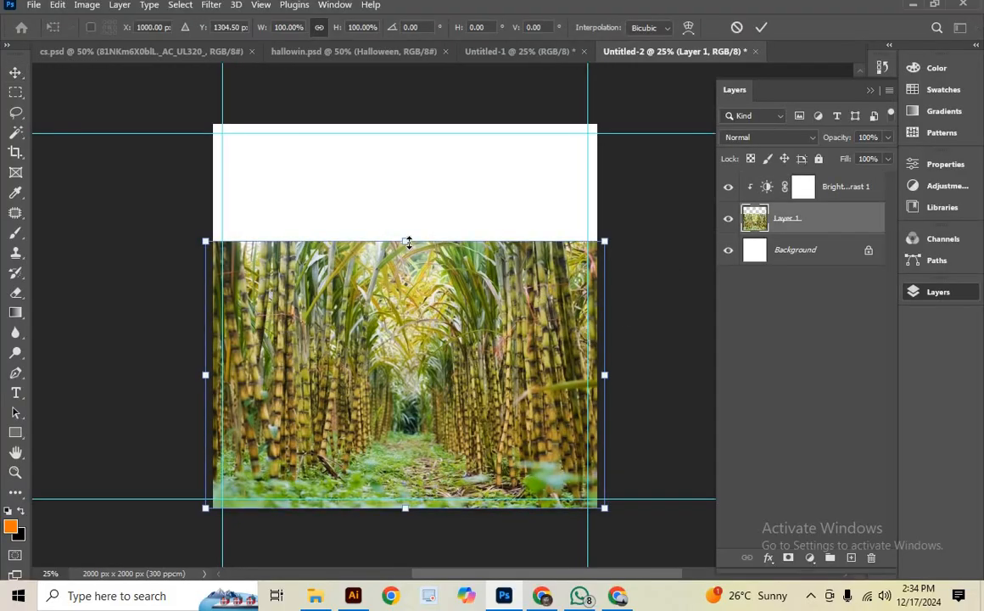
left_click_drag(409, 218, 415, 127)
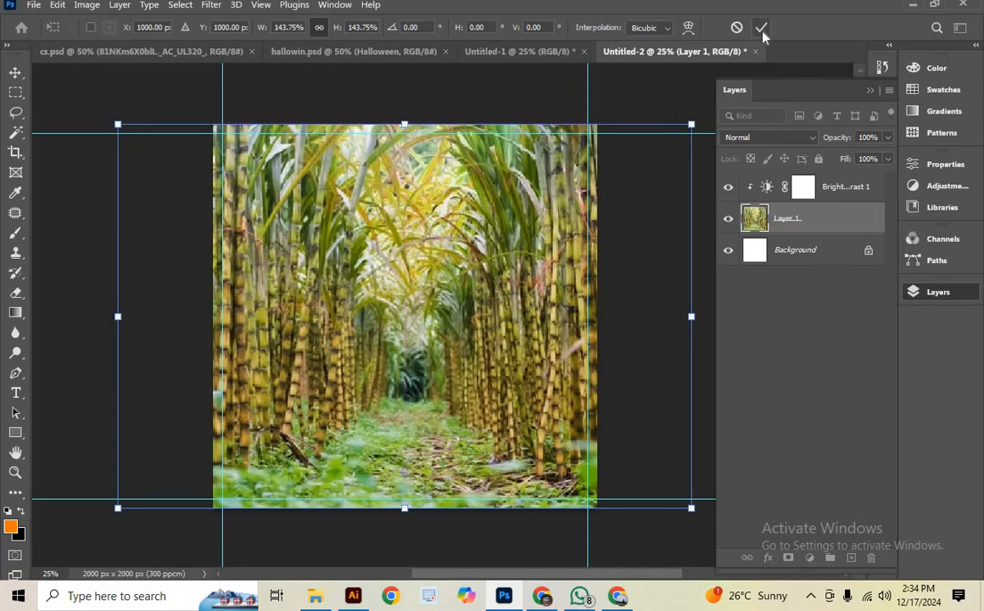
left_click(761, 28)
left_click_drag(319, 409, 187, 386)
left_click_drag(343, 388, 385, 390)
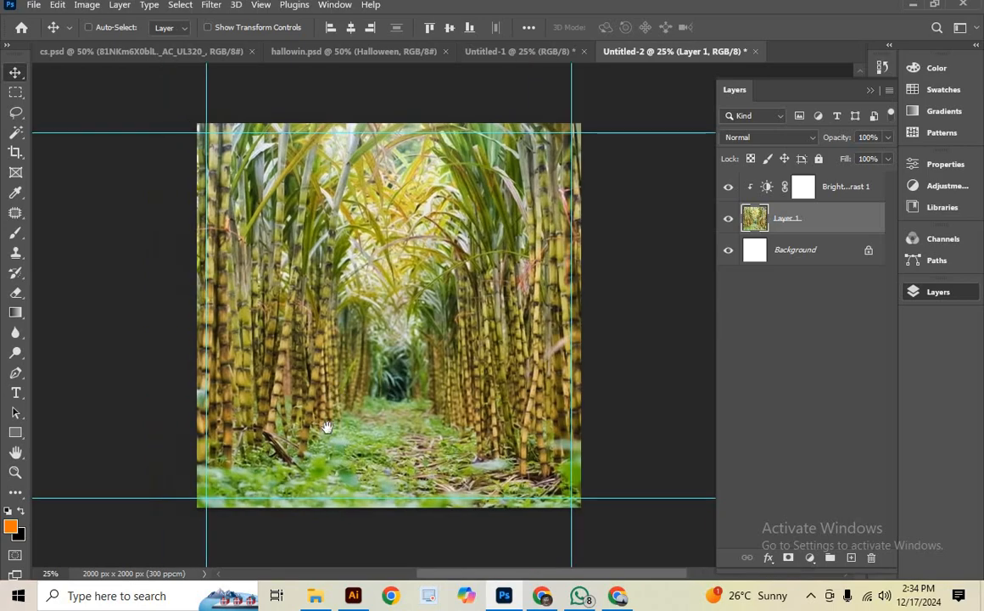
mouse_move(345, 319)
left_mouse_down()
mouse_move(339, 378)
mouse_move(346, 319)
left_mouse_up()
left_click_drag(359, 384, 242, 334)
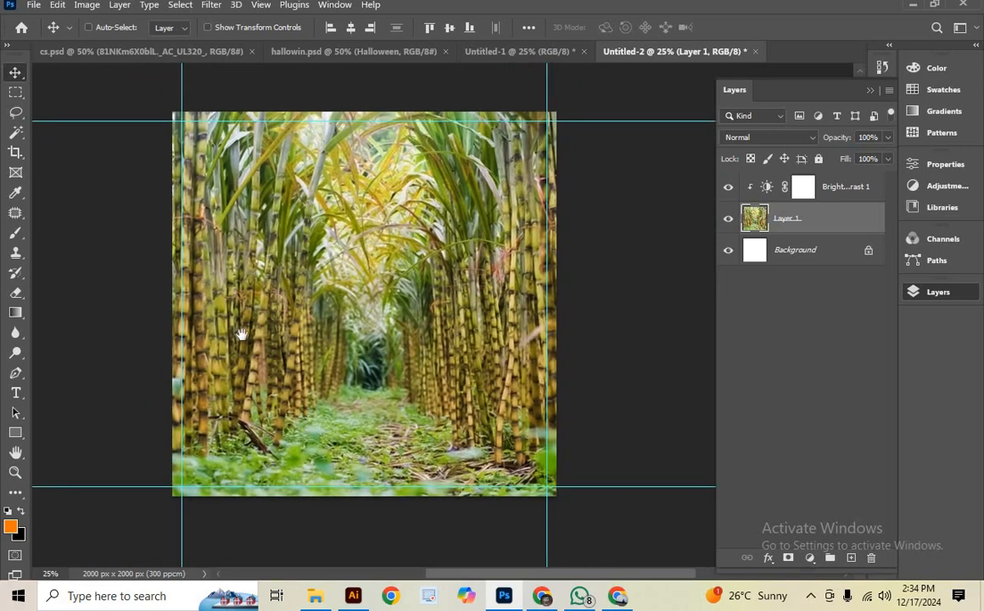
mouse_move(387, 419)
left_mouse_down()
mouse_move(398, 422)
mouse_move(386, 421)
left_mouse_up()
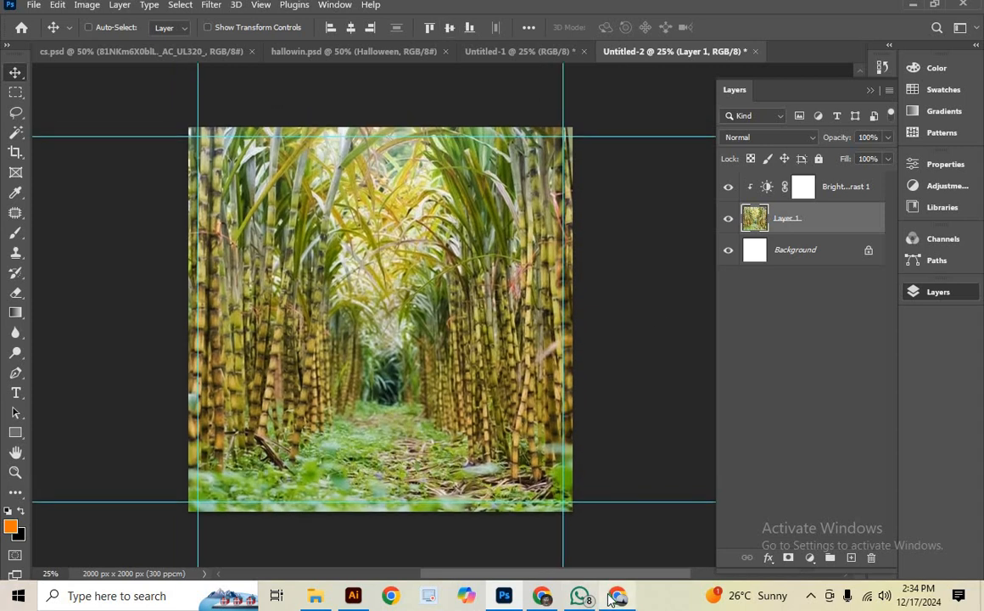
Switch to Chrome, close the enlarged sugarcane photo and look through the sugarcane garden image results
left_click(549, 599)
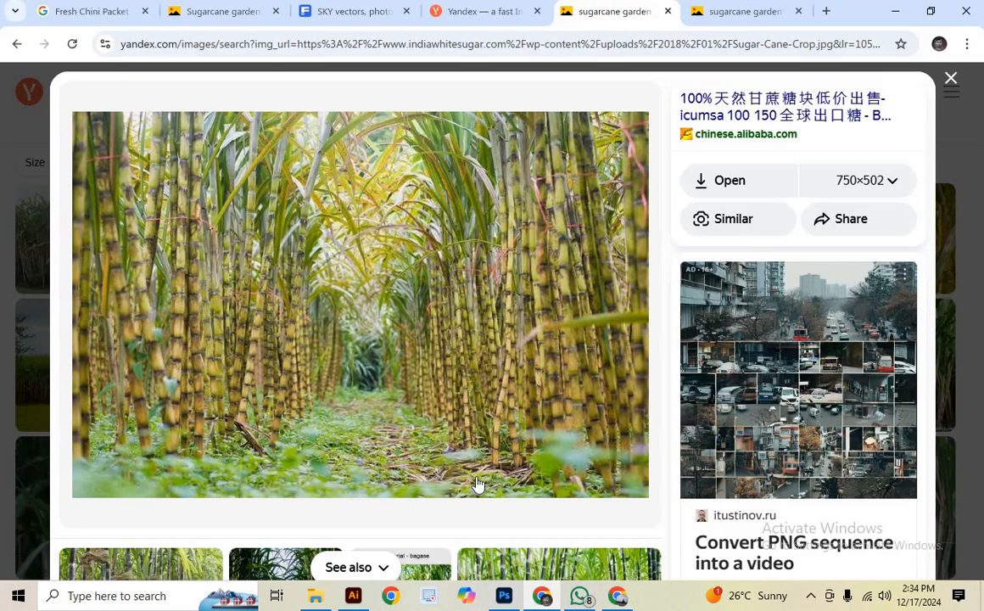
scroll(961, 169, "down", 2)
left_click(950, 80)
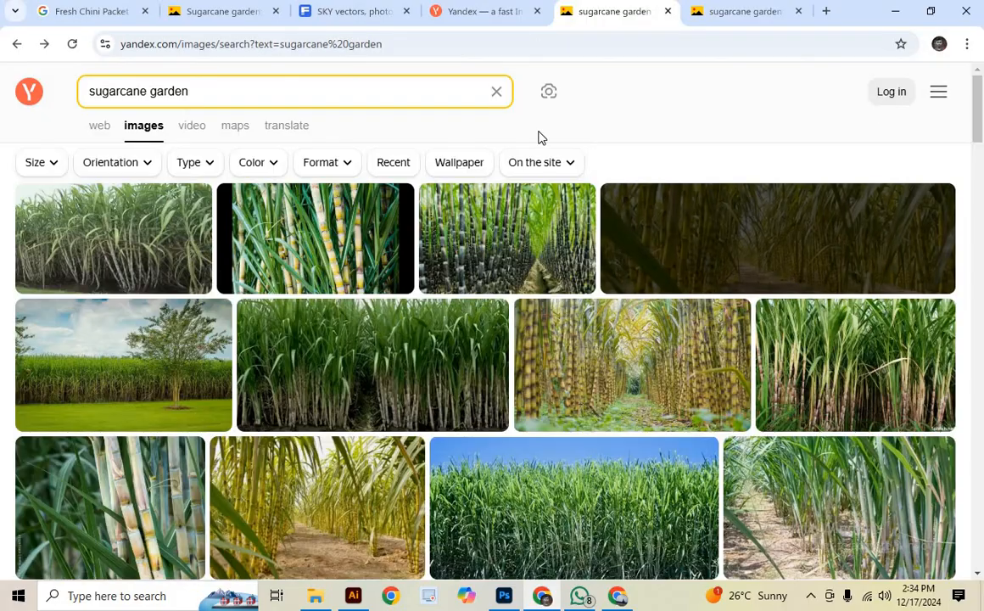
scroll(472, 127, "down", 3)
scroll(501, 157, "down", 3)
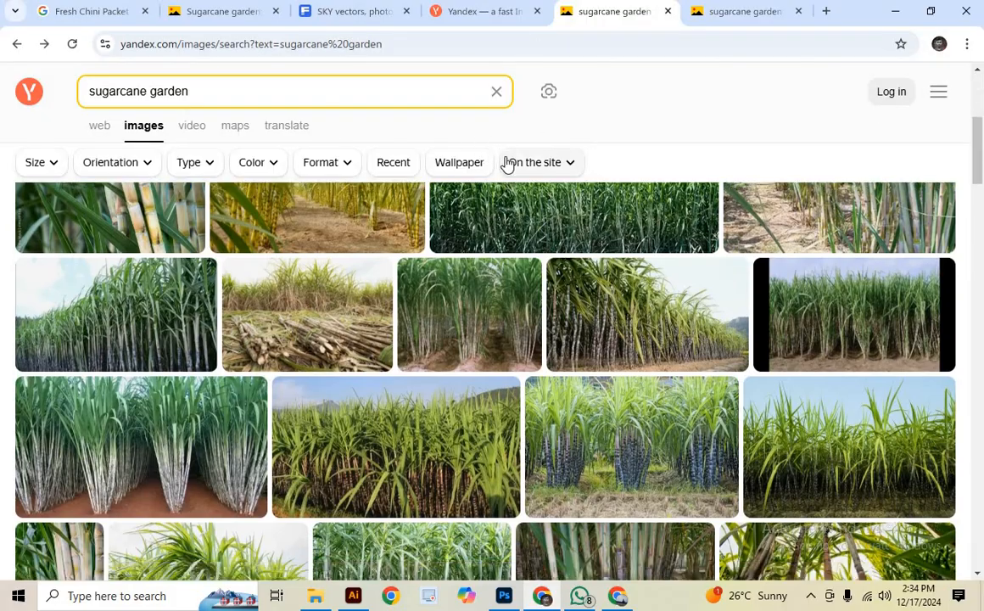
Look through the Fresh Chini Packet image results for suitable sugar packet photos
left_click(116, 15)
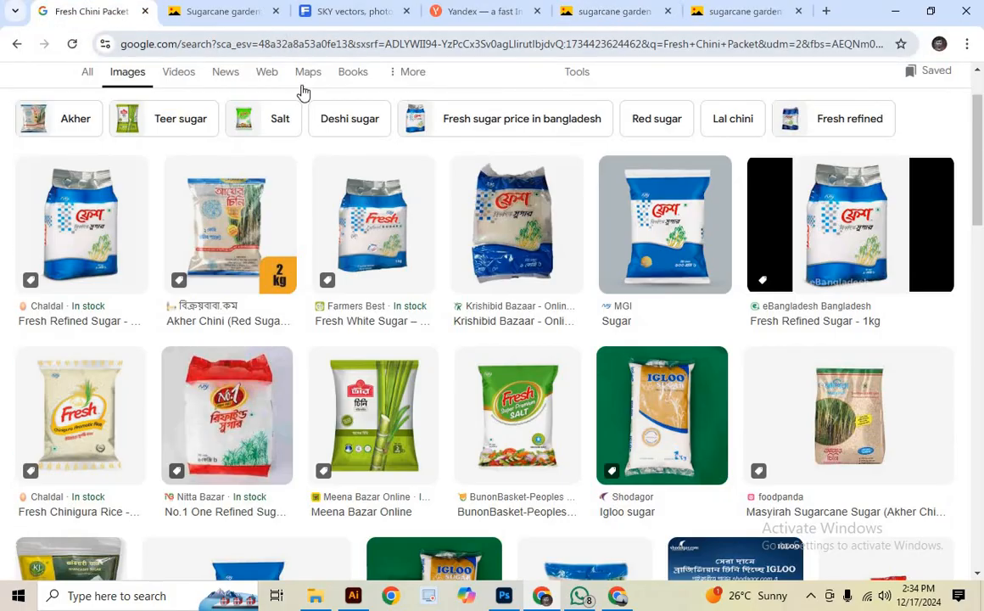
scroll(305, 201, "up", 2)
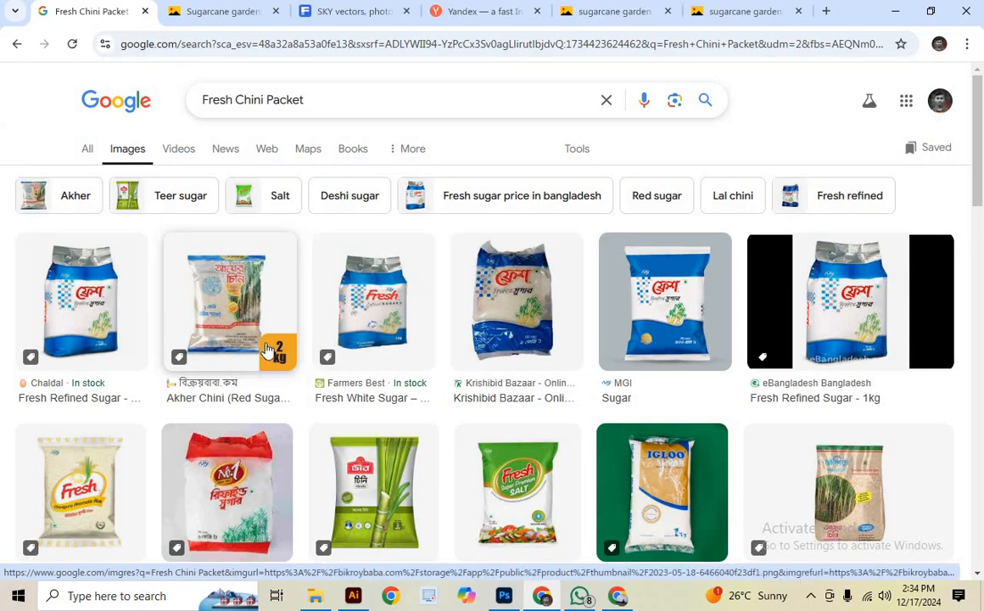
scroll(305, 337, "down", 1)
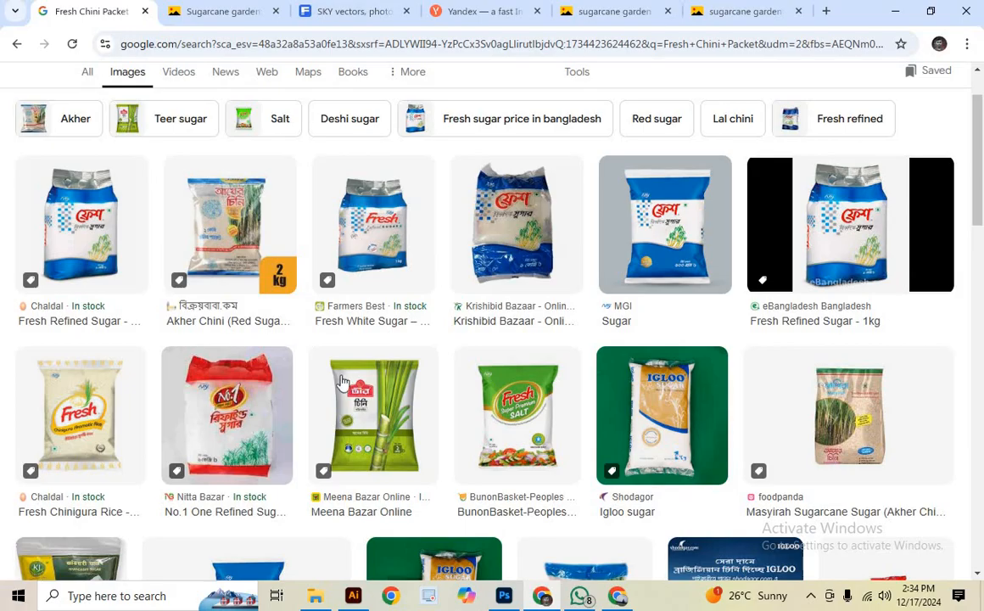
scroll(812, 317, "down", 1)
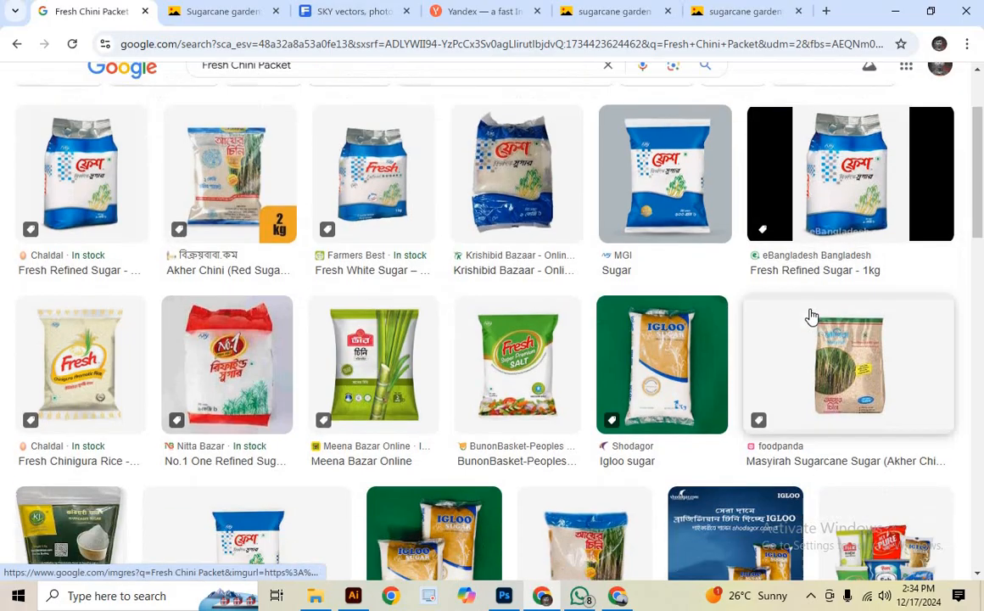
scroll(812, 316, "down", 1)
scroll(503, 366, "up", 3)
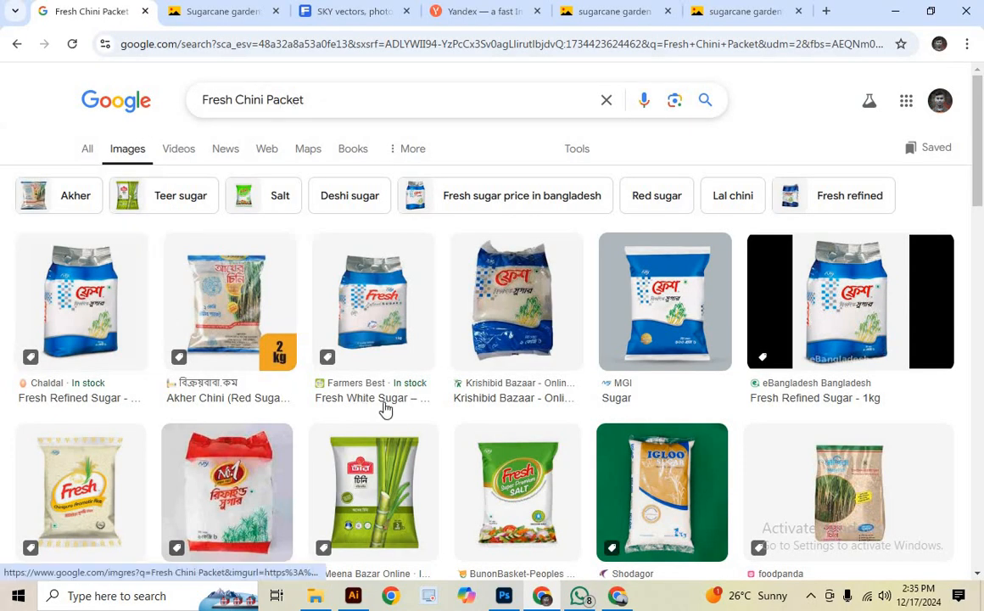
scroll(382, 408, "down", 3)
scroll(386, 409, "down", 6)
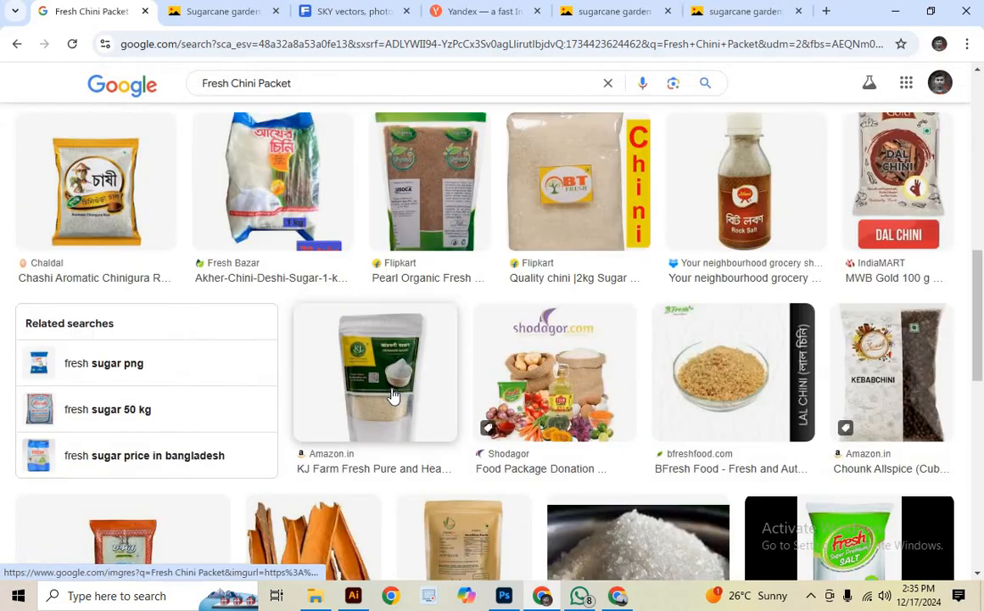
scroll(392, 395, "up", 6)
scroll(681, 417, "up", 3)
scroll(686, 424, "down", 2)
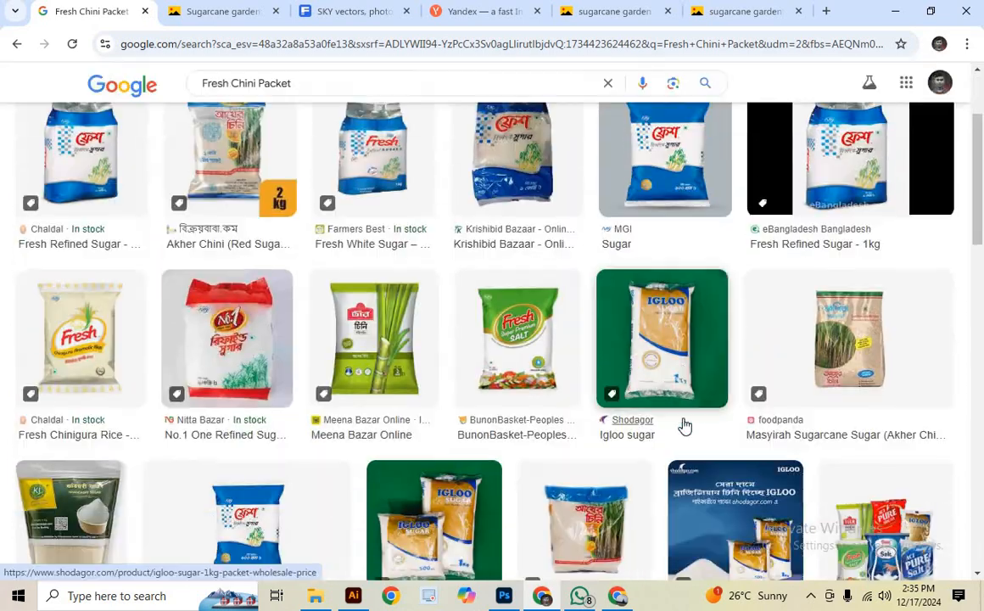
scroll(685, 425, "up", 2)
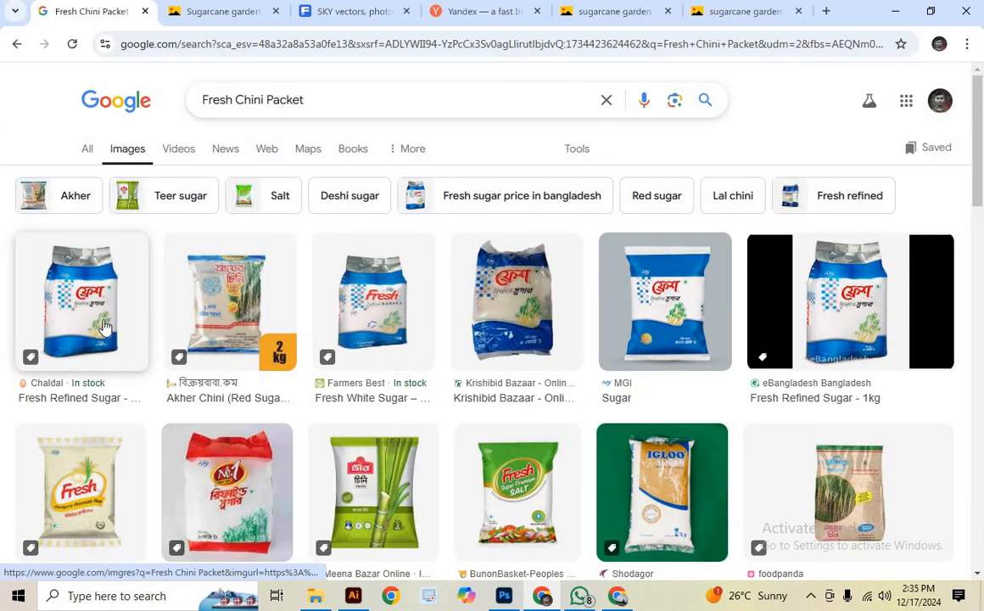
Save the blue Fresh Refined Sugar packet image from Chaldal to Downloads as the JPEG fresh-refined-sugar-1-kg
left_click(104, 326)
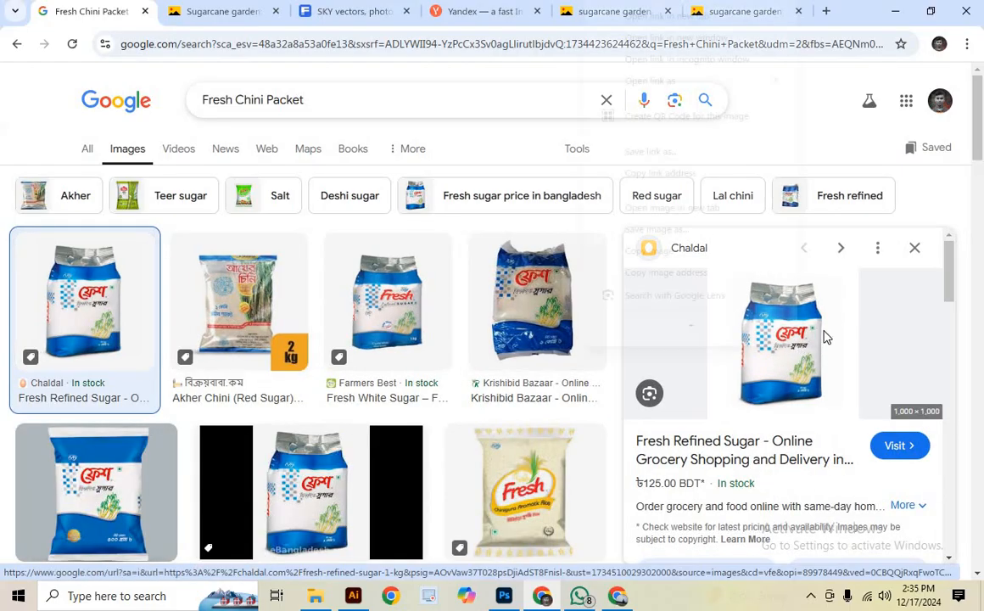
right_click(800, 344)
left_click(670, 230)
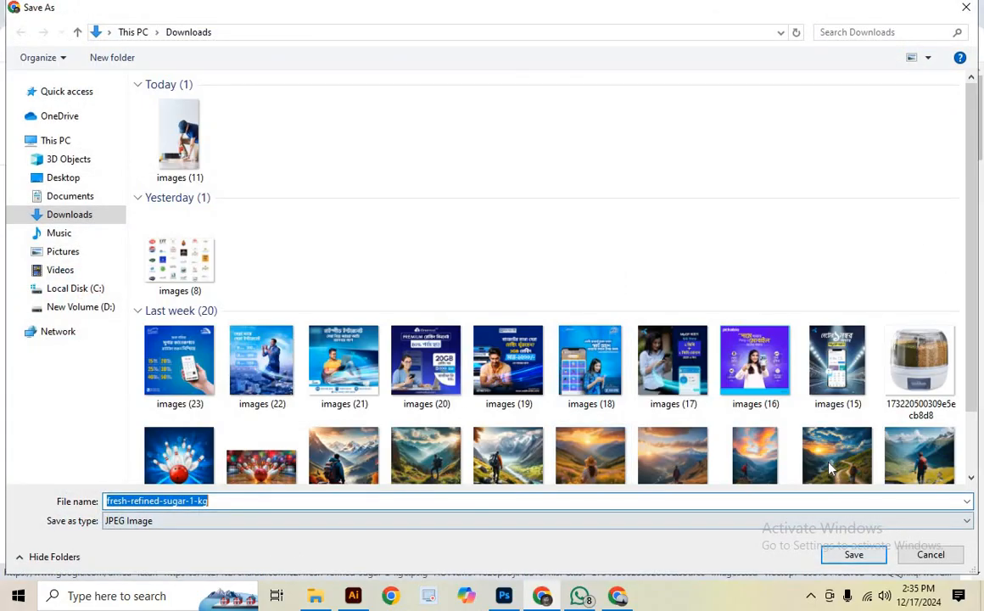
left_click(850, 555)
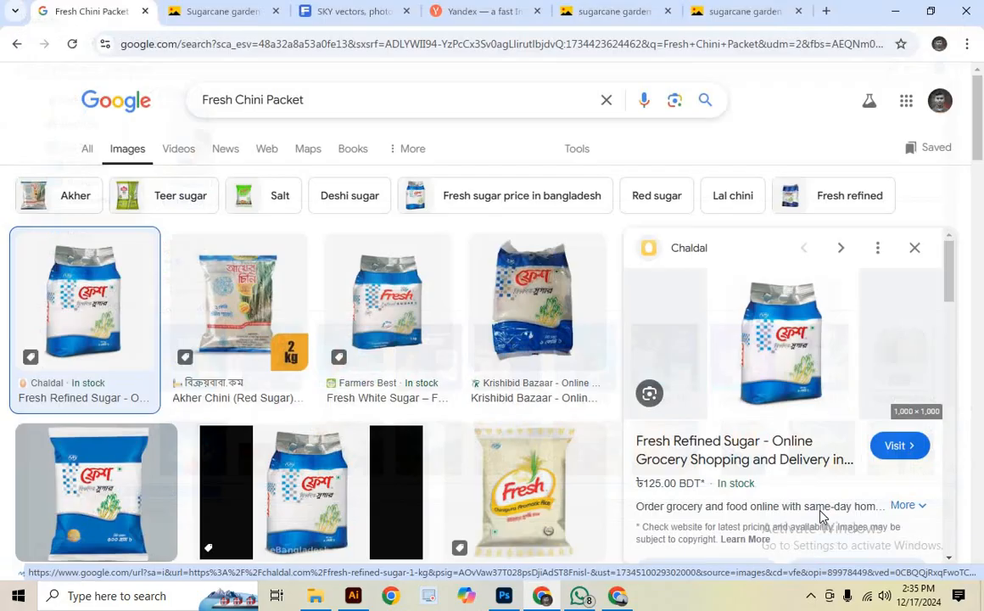
Save the green sugar packet image from Meena Bazar Online to Downloads as a WEBP file
scroll(388, 474, "down", 3)
scroll(388, 474, "down", 2)
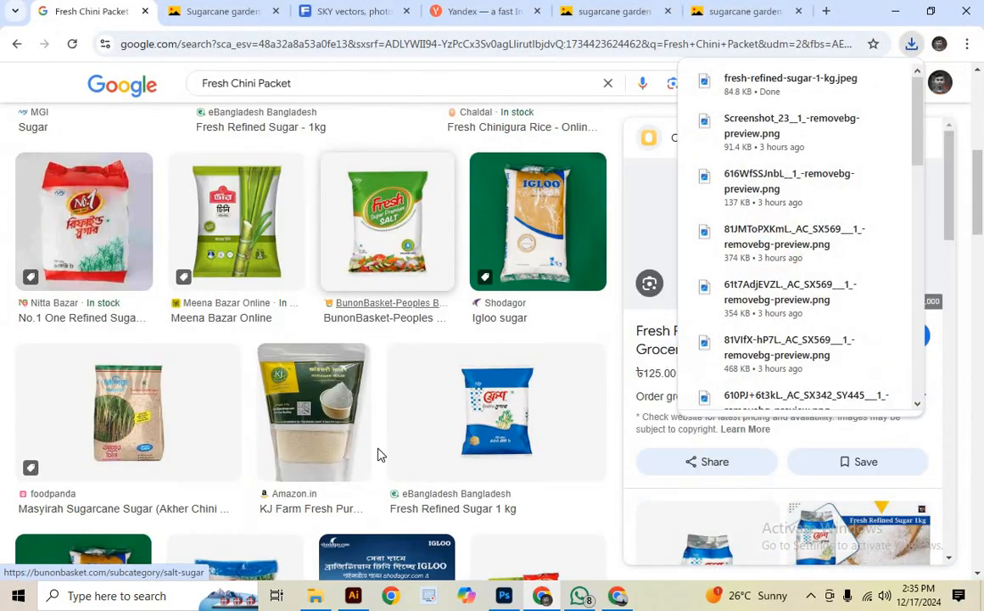
left_click(236, 240)
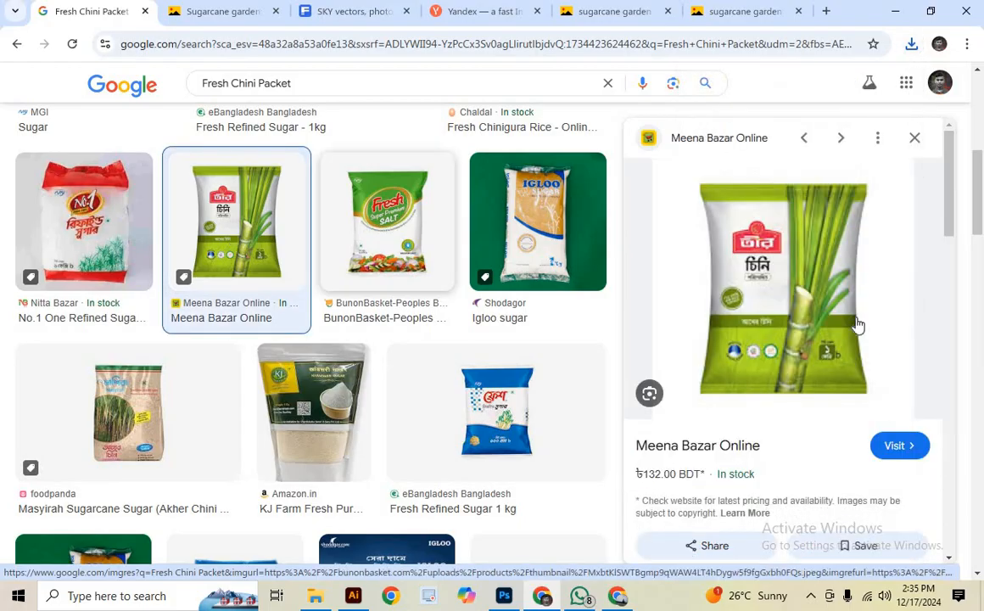
right_click(836, 281)
left_click(694, 508)
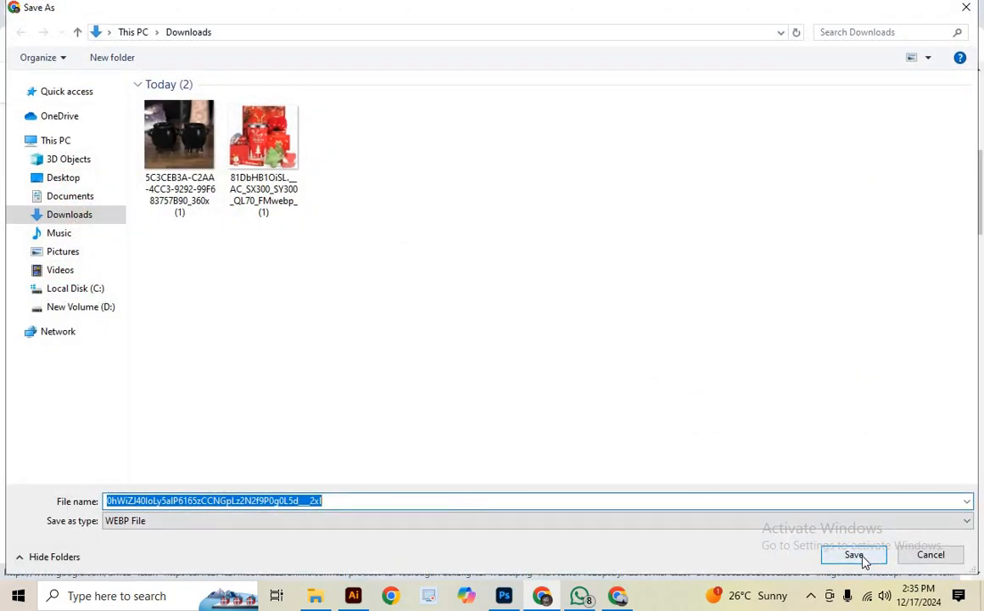
left_click(855, 556)
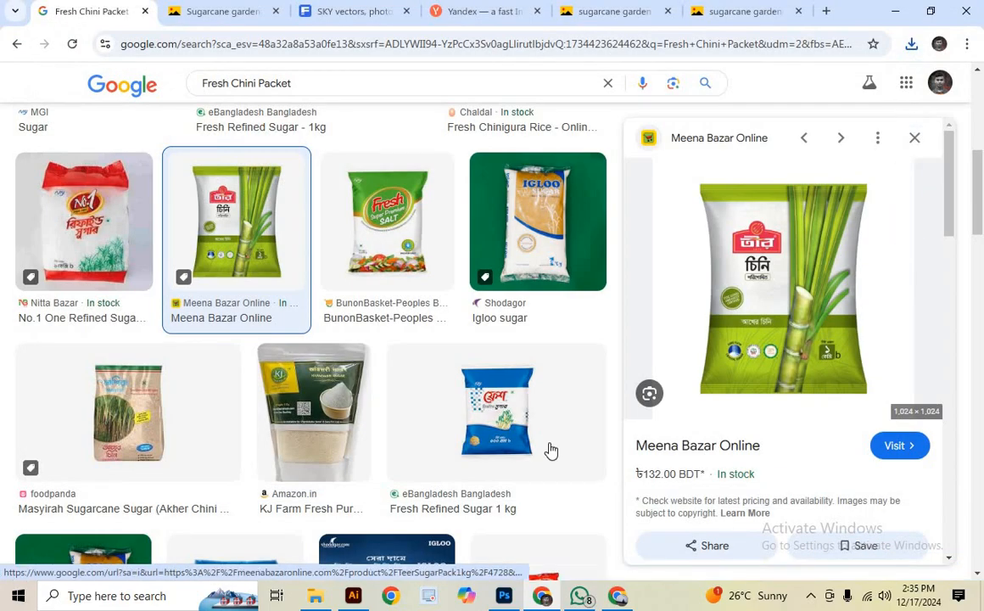
Open imgupscaler.com in a new Chrome tab
left_click(556, 597)
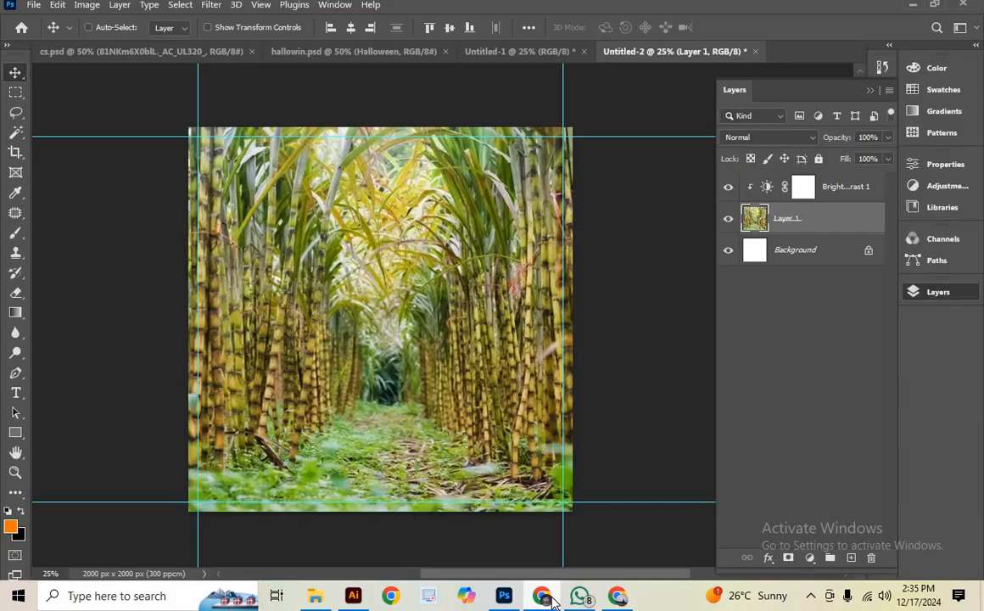
left_click(556, 597)
left_click(823, 10)
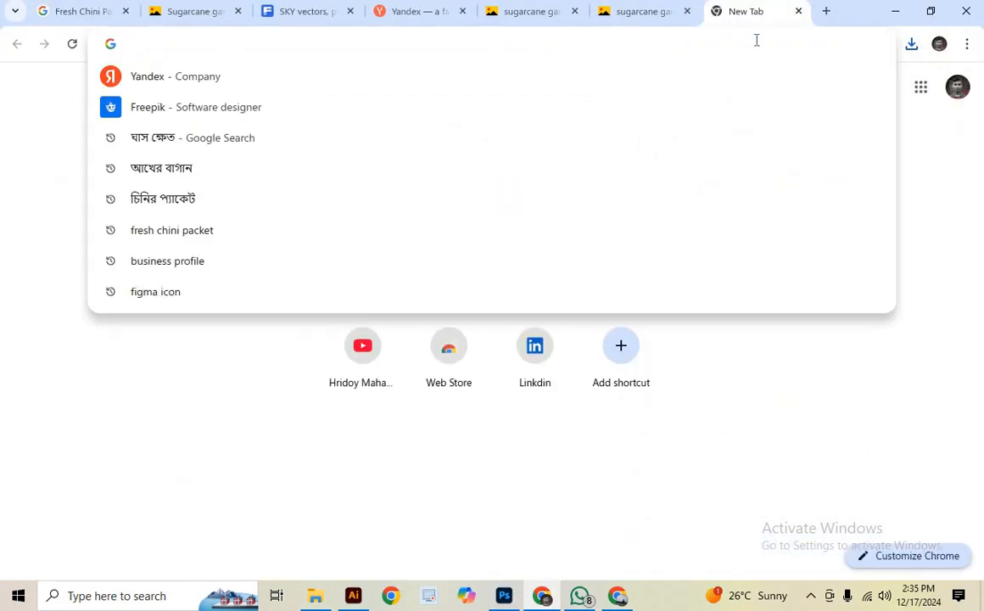
type("imgupscaler.com")
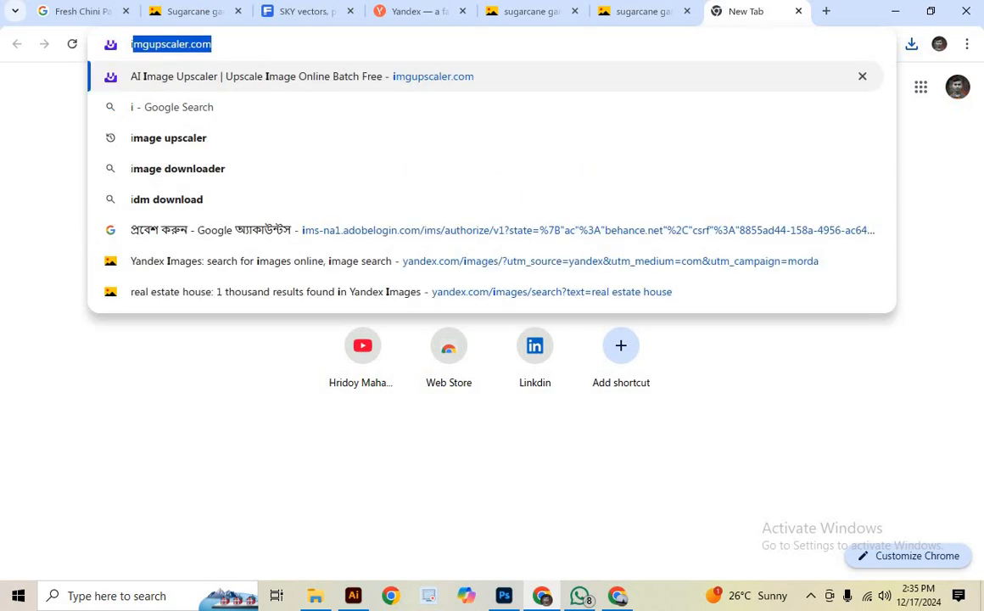
left_click(202, 79)
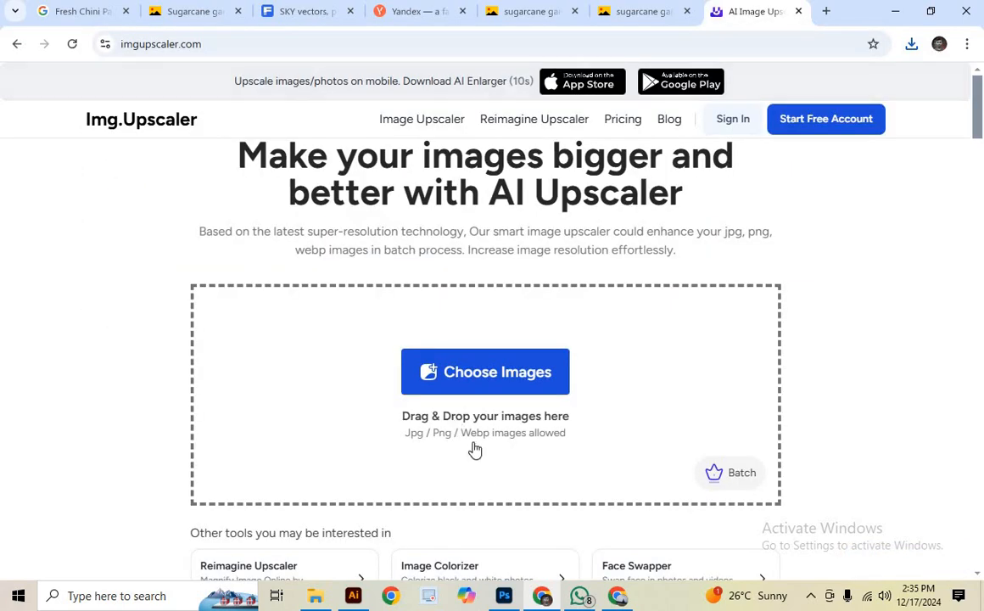
Upload fresh-refined-sugar-1-kg.jpeg to the image upscaler, start the upscaling and choose the 400% ratio
left_click(469, 374)
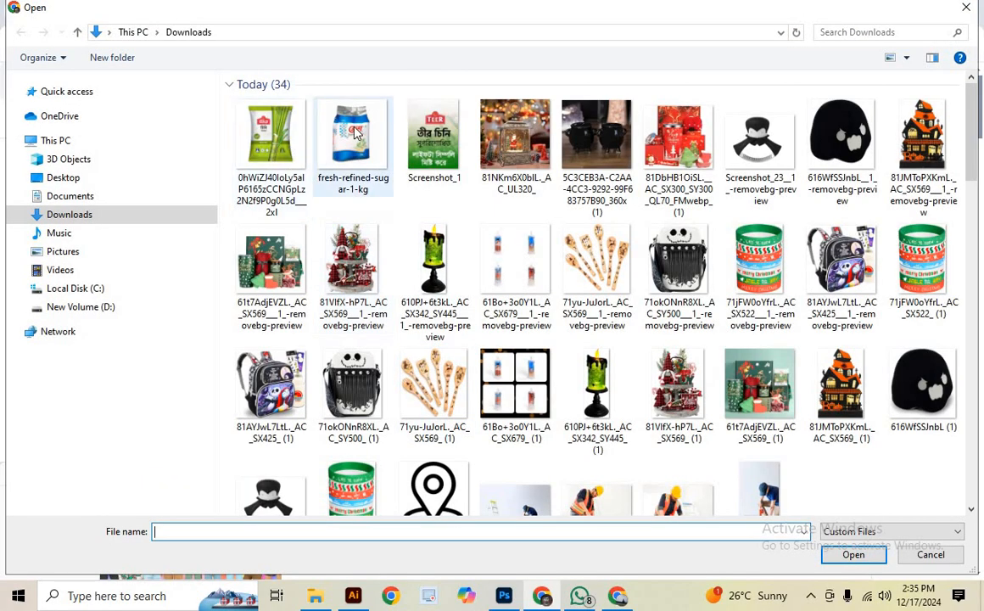
double_click(353, 134)
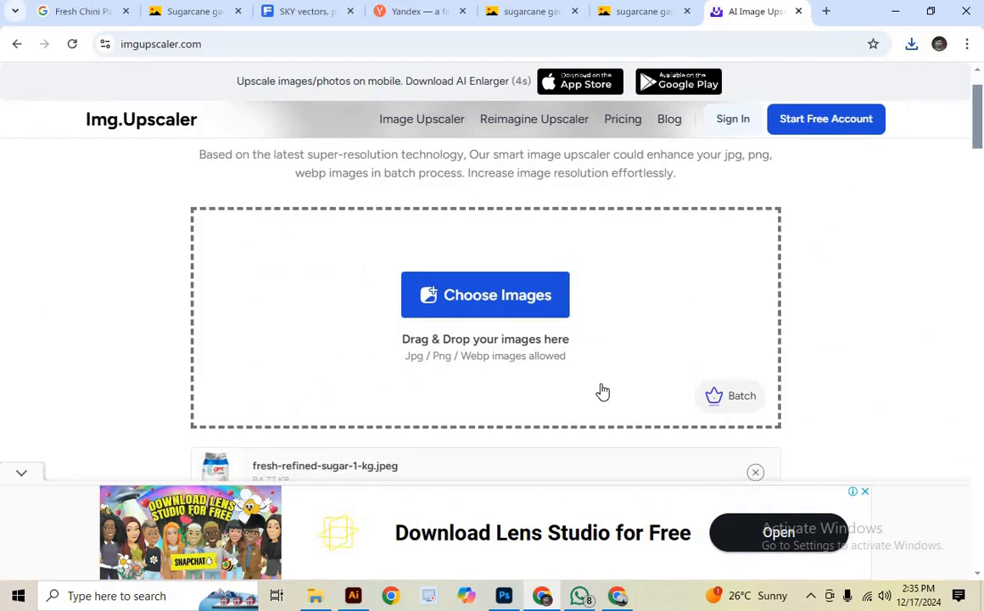
left_click(691, 307)
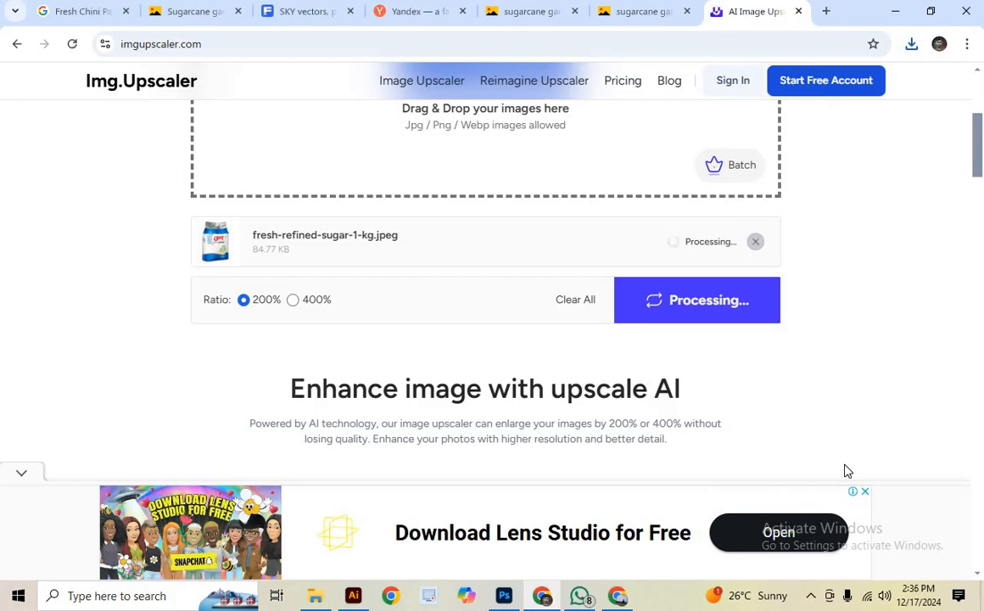
left_click(293, 301)
Switch to Photoshop and open fresh-refined-sugar-1-kg from the Downloads folder
left_click(508, 594)
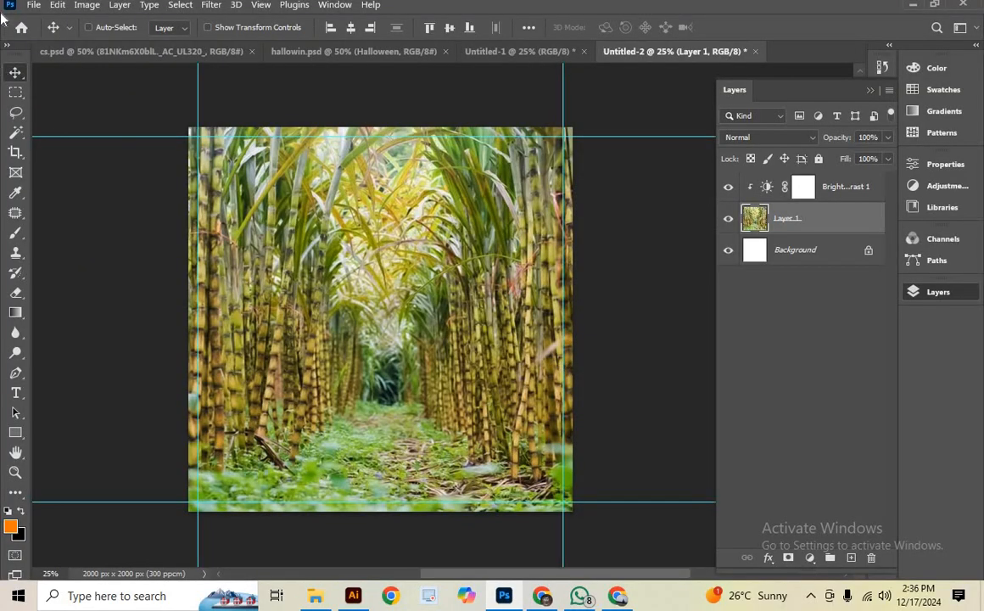
left_click(32, 7)
left_click(47, 35)
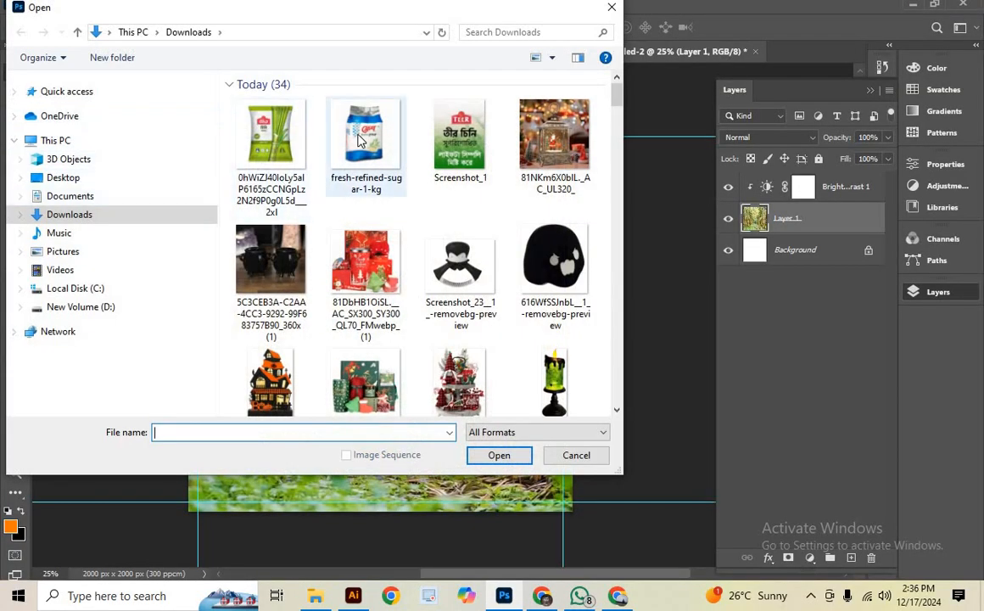
double_click(360, 140)
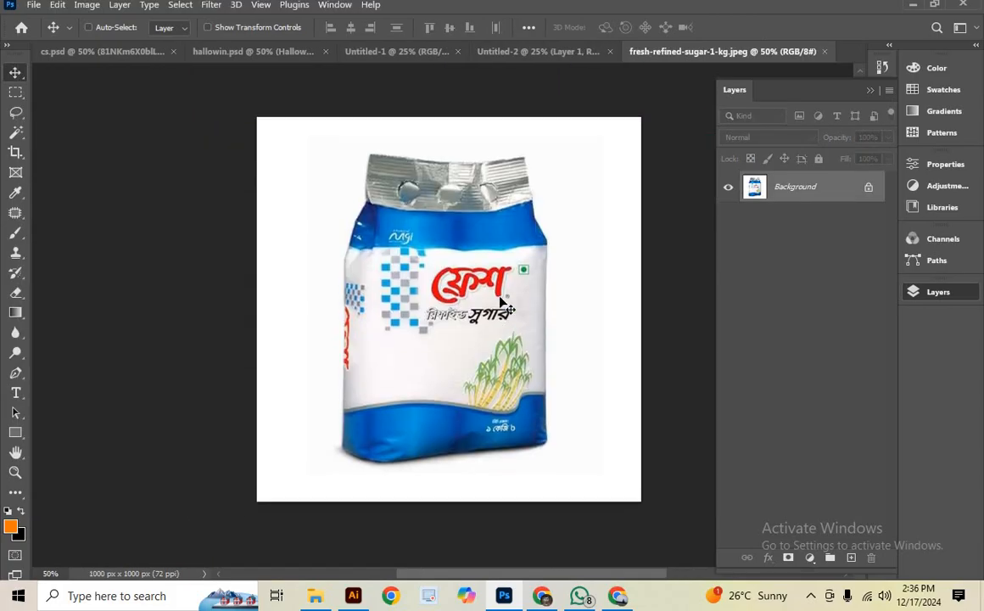
Examine the print and edge sharpness of the blue sugar packet photo up close
key("ctrl+plus")
key("ctrl+plus")
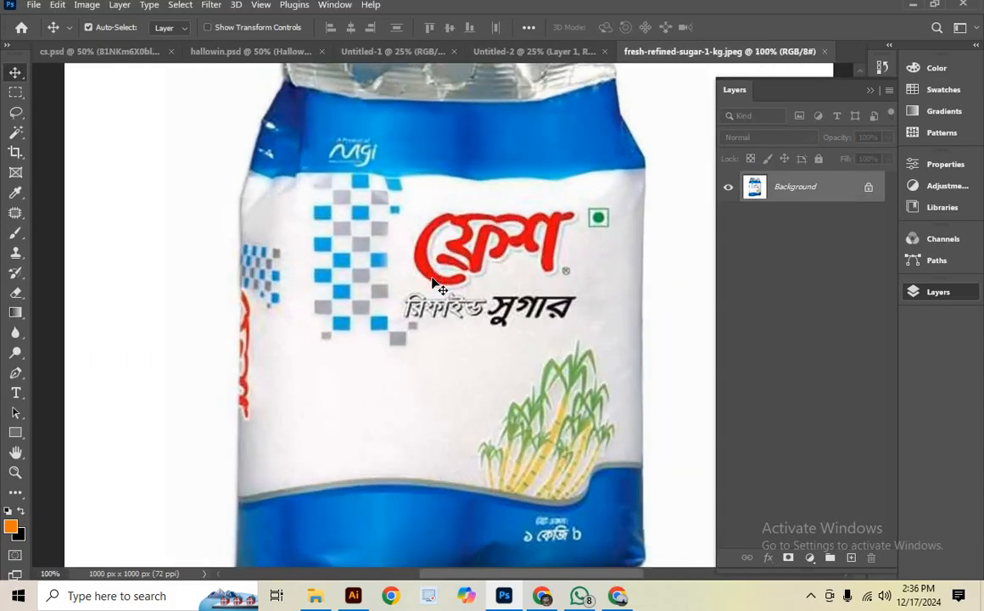
key("ctrl+plus")
key("ctrl+plus")
key("ctrl+minus")
key("ctrl+minus")
key("ctrl+minus")
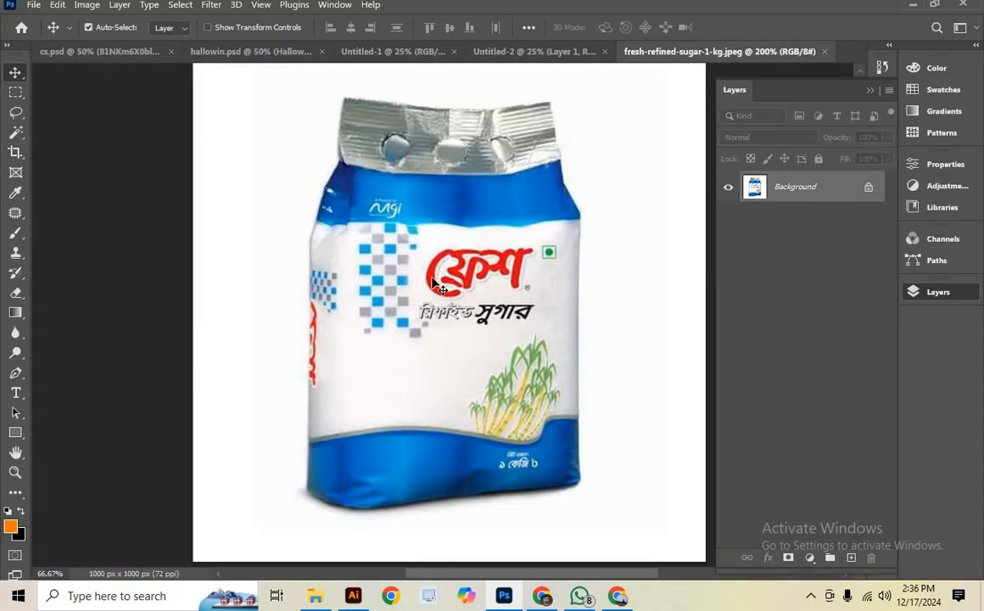
key("ctrl+minus")
left_click_drag(434, 283, 420, 288)
Return to the image upscaler in Chrome and download the finished fresh-refined-sugar-1-kg image
left_click(616, 596)
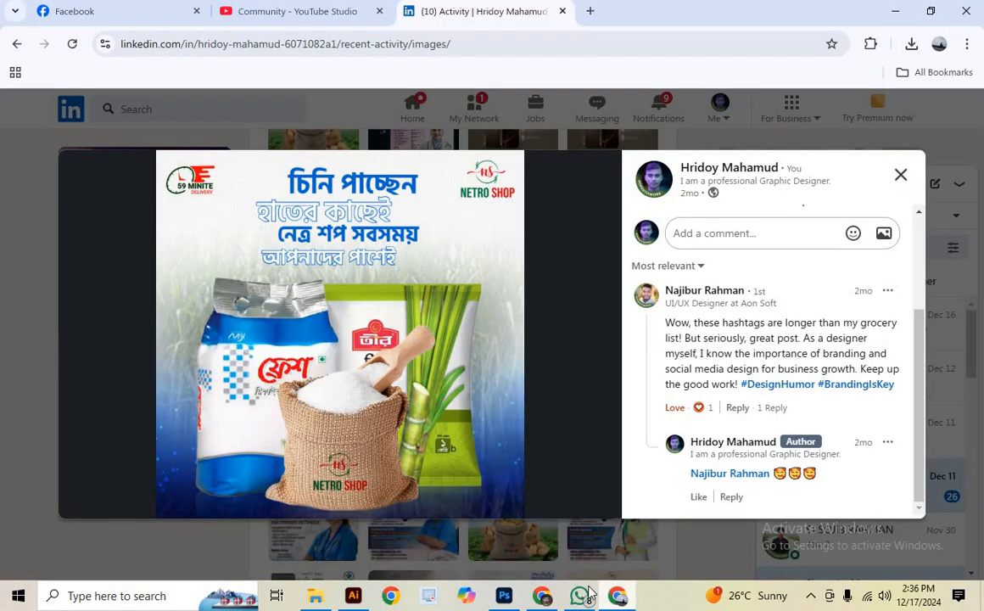
left_click(542, 594)
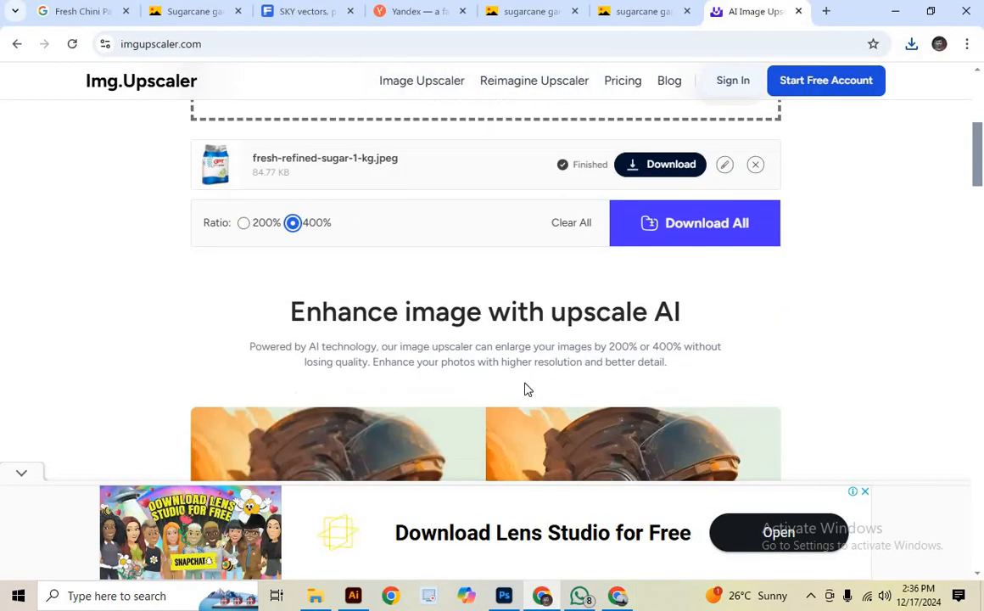
scroll(166, 312, "up", 1)
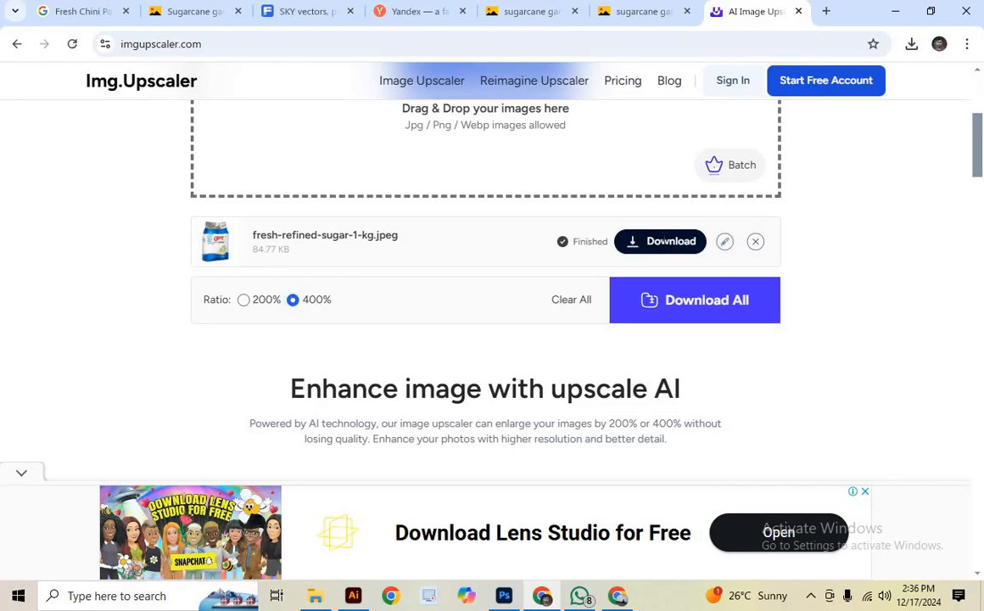
left_click(665, 241)
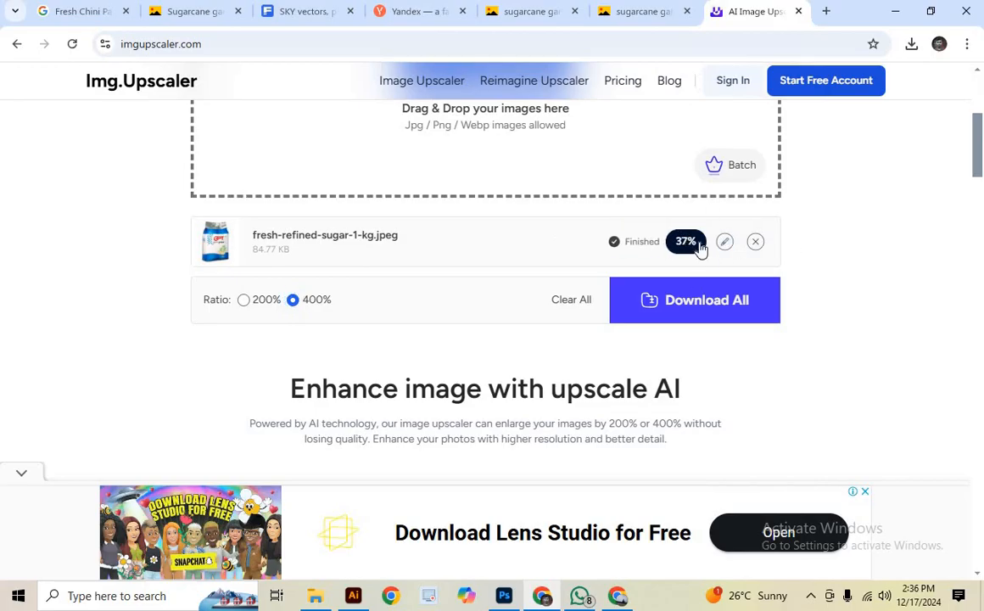
Open the remove.bg background remover in a new browser tab
left_click(821, 14)
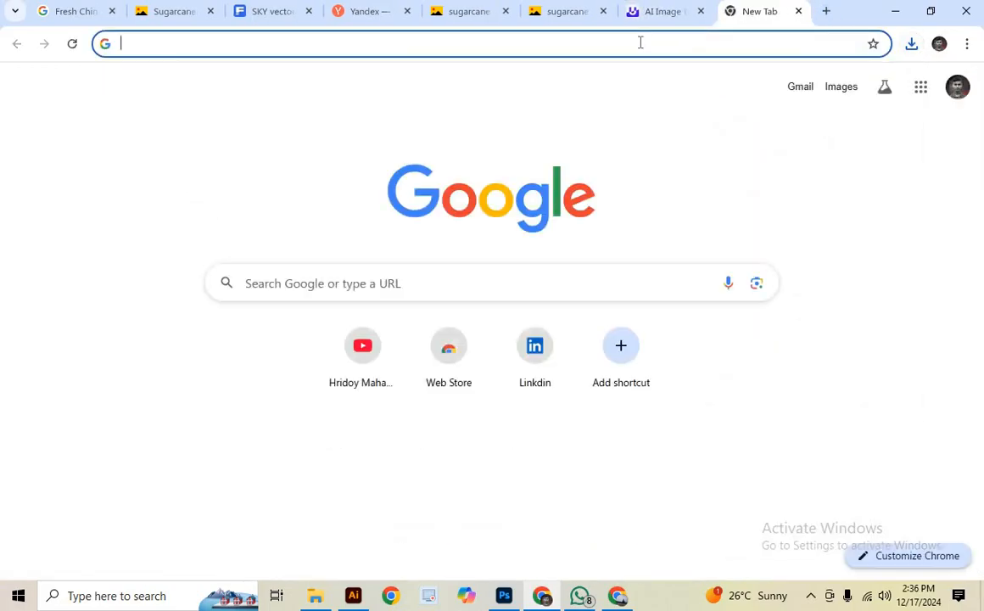
left_click(640, 42)
type("re")
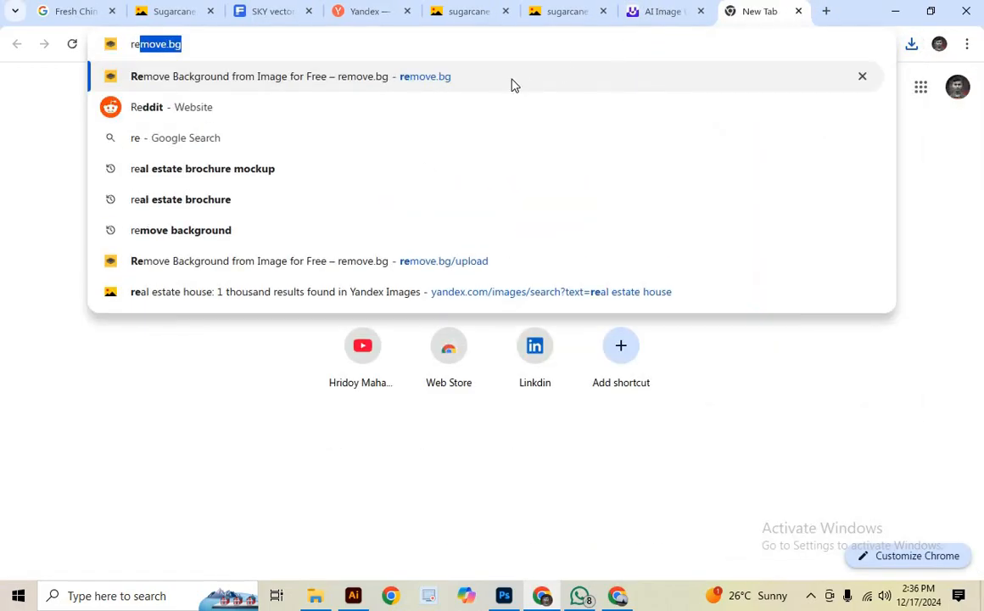
left_click(511, 84)
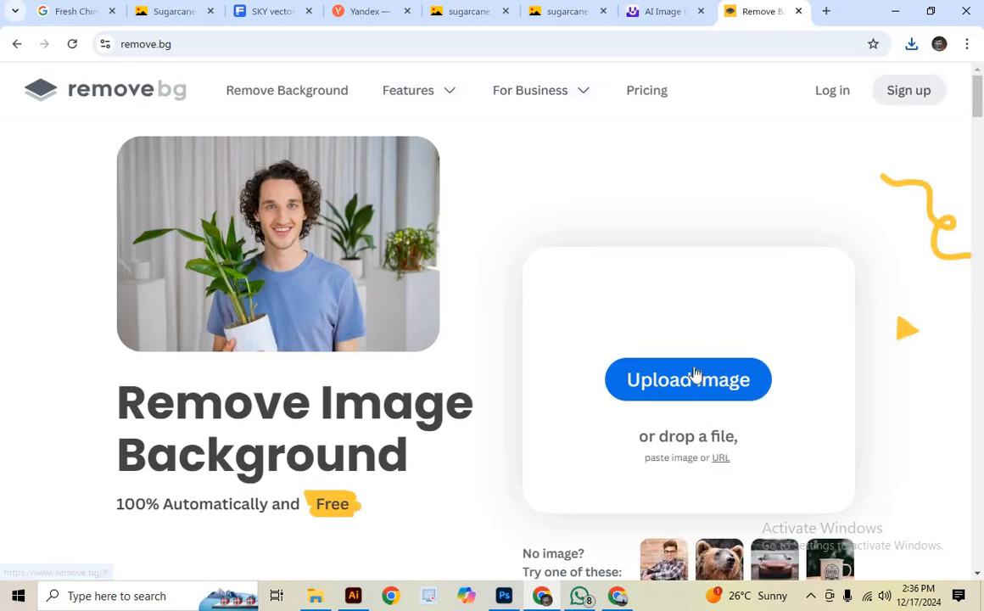
Upload fresh-refined-sugar-1-kg (1) from the Downloads folder to remove.bg and download the 500 × 500 px cutout
left_click(696, 376)
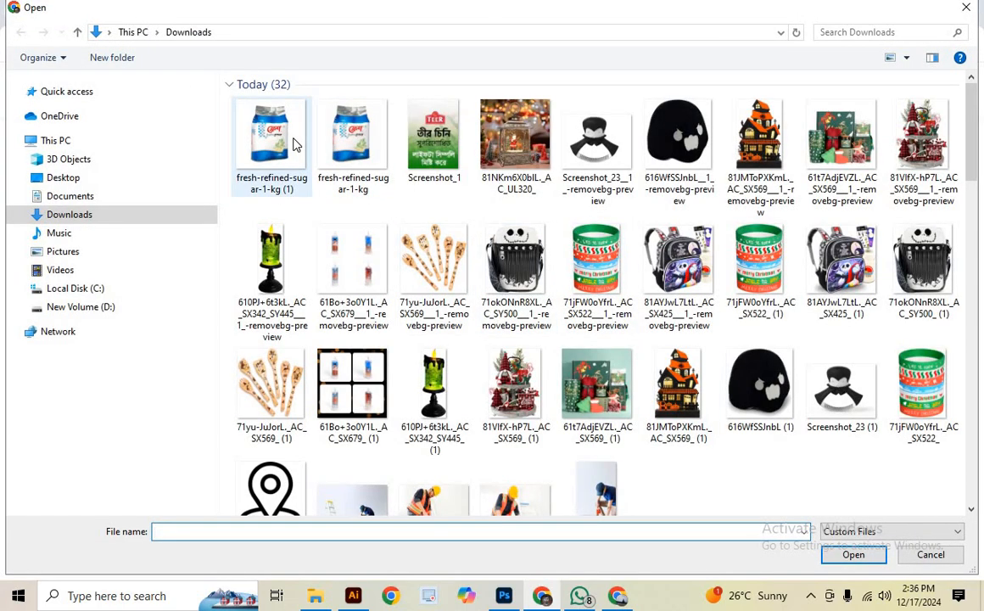
double_click(295, 146)
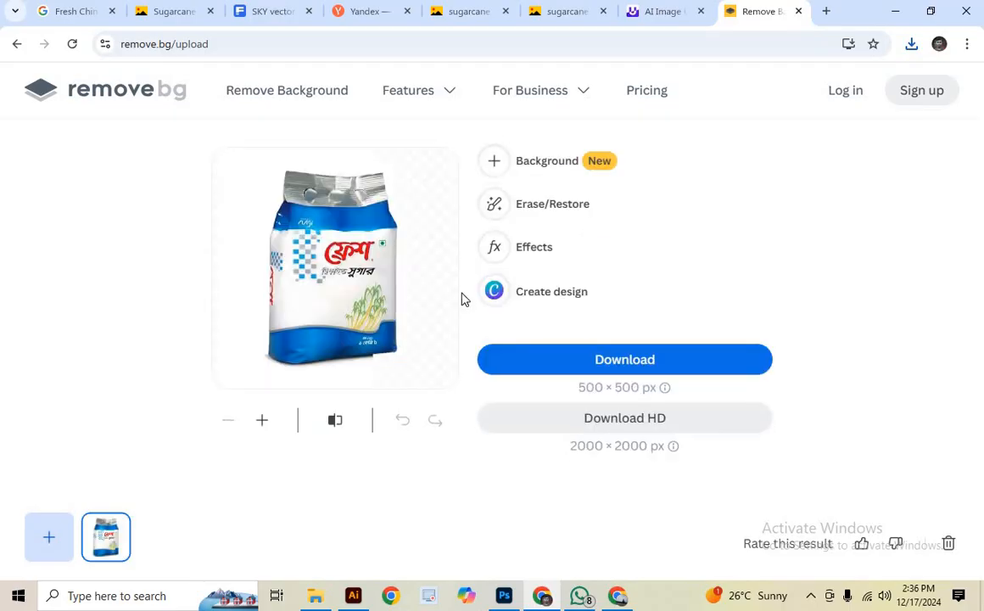
left_click(620, 360)
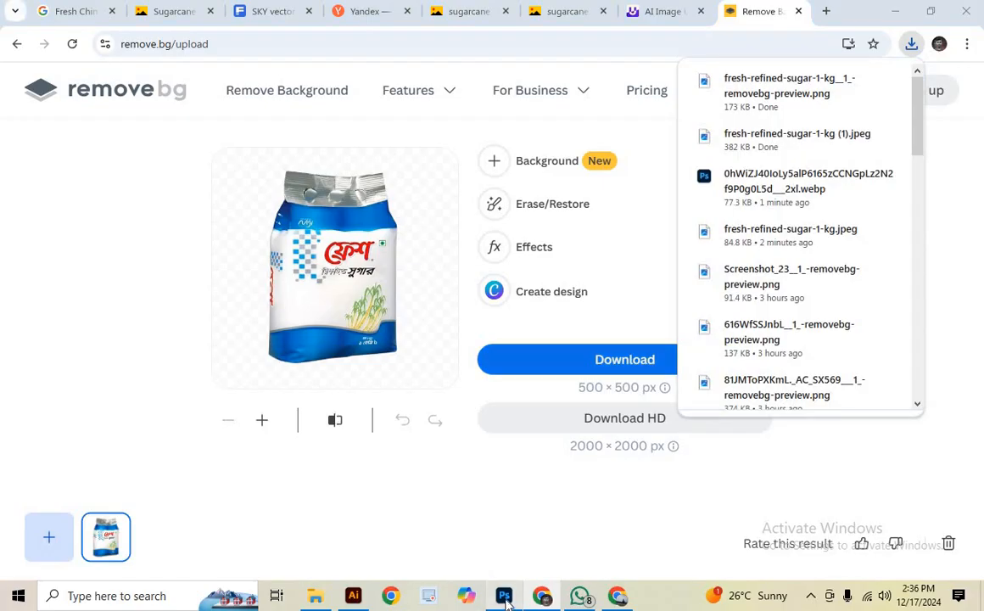
Switch to Photoshop, close the original packet photo and open the upscaled fresh-refined-sugar-1-kg (1) from the Downloads folder
left_click(504, 597)
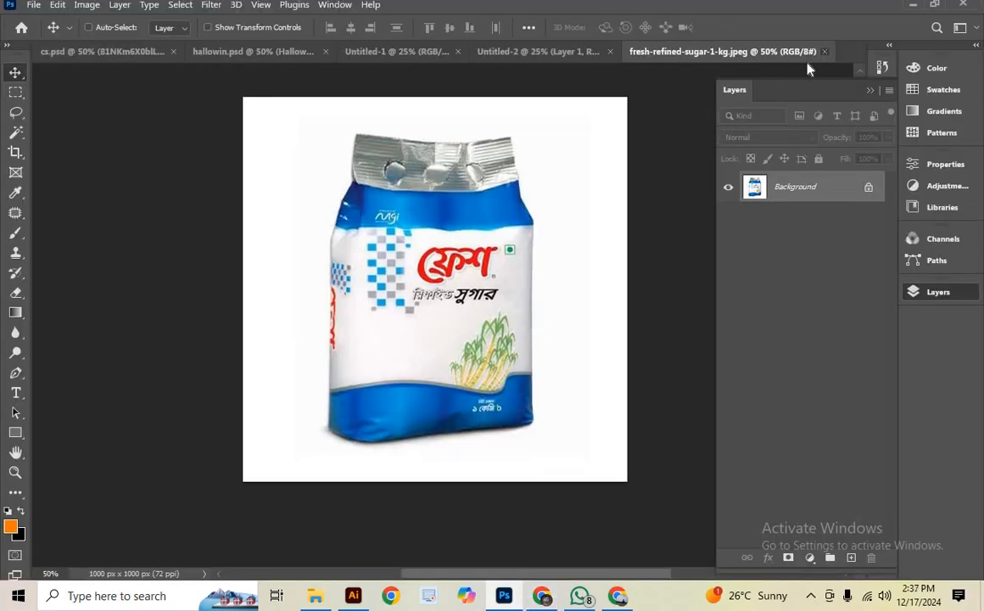
left_click(823, 52)
left_click(34, 5)
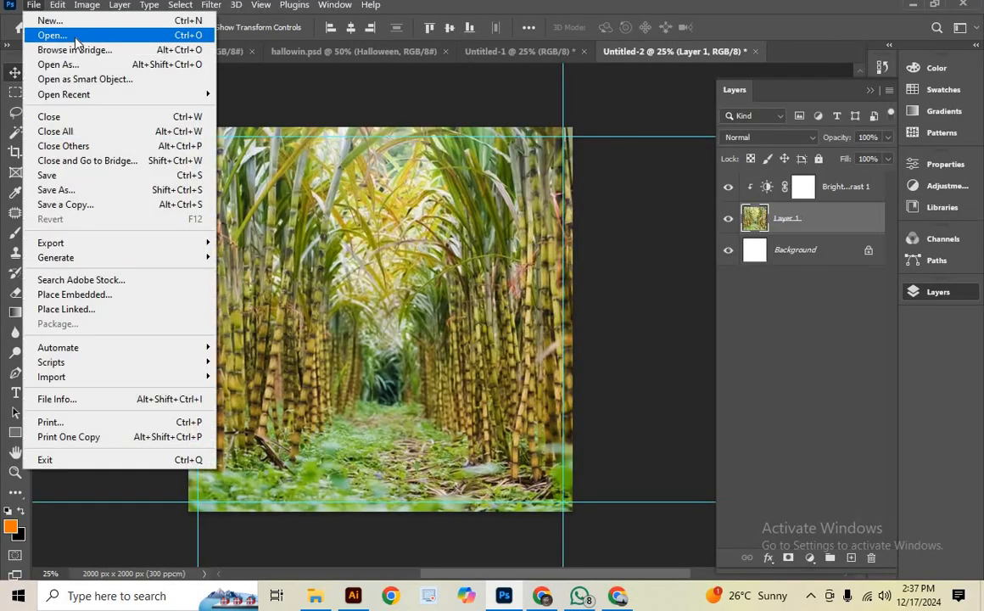
left_click(76, 37)
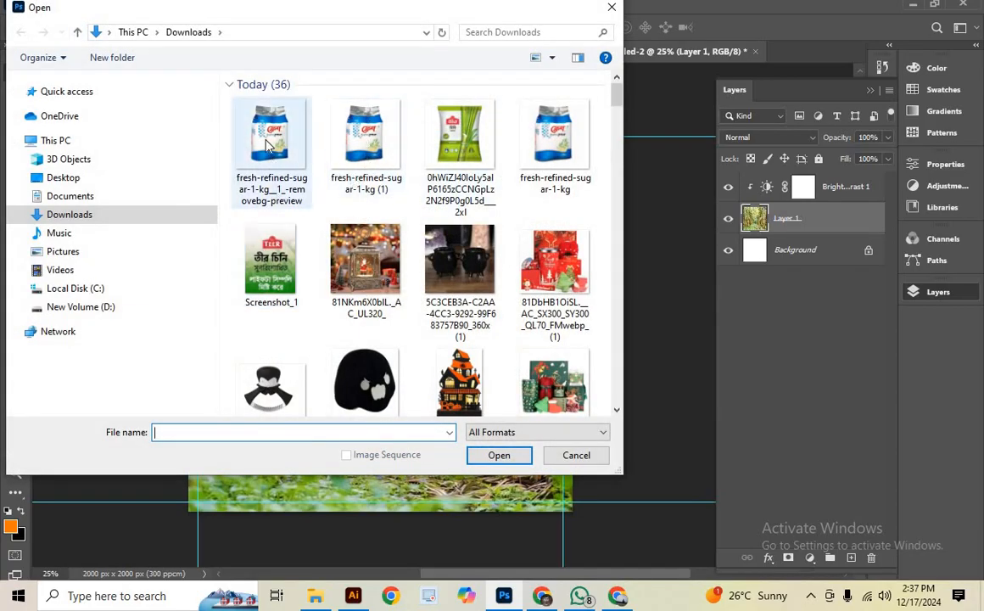
double_click(369, 129)
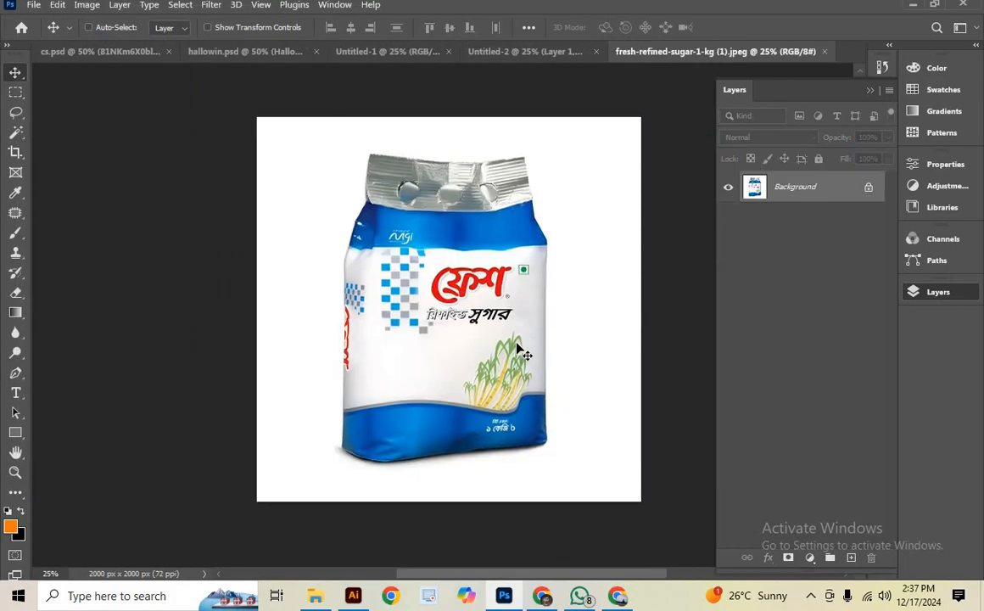
Examine the sharpness of the lettering and print on the upscaled sugar packet up close
key("ctrl+plus")
key("ctrl+plus")
key("ctrl+plus")
key("ctrl+plus")
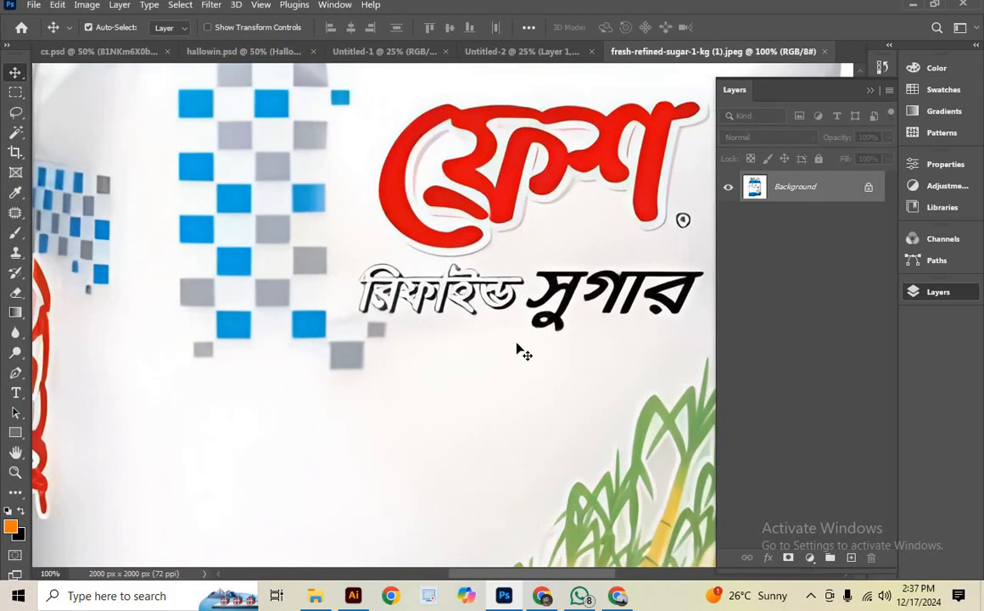
key("ctrl+plus")
key("ctrl+minus")
key("ctrl+minus")
key("ctrl+minus")
key("ctrl+minus")
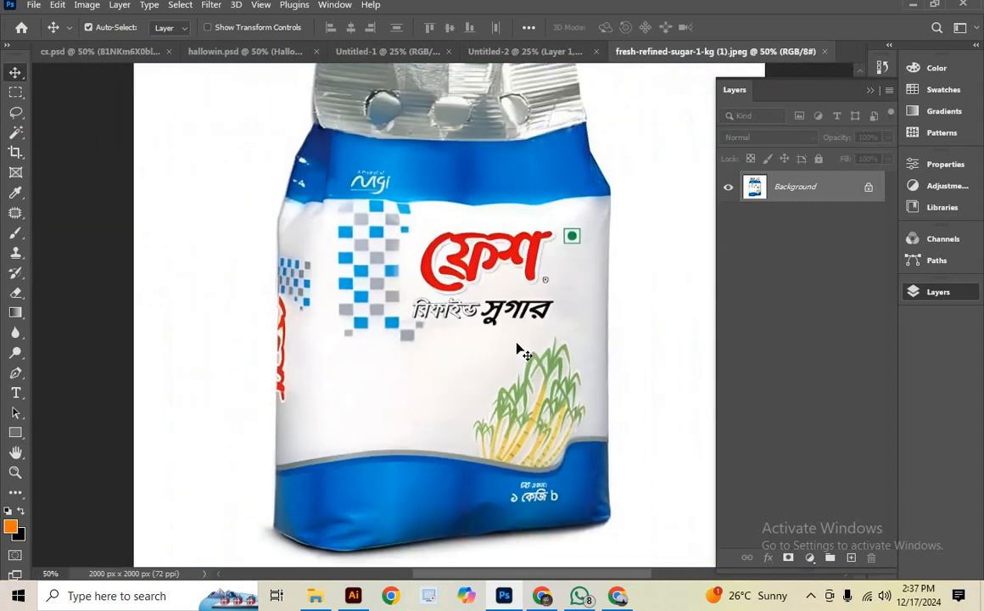
key("ctrl+minus")
key("ctrl+minus")
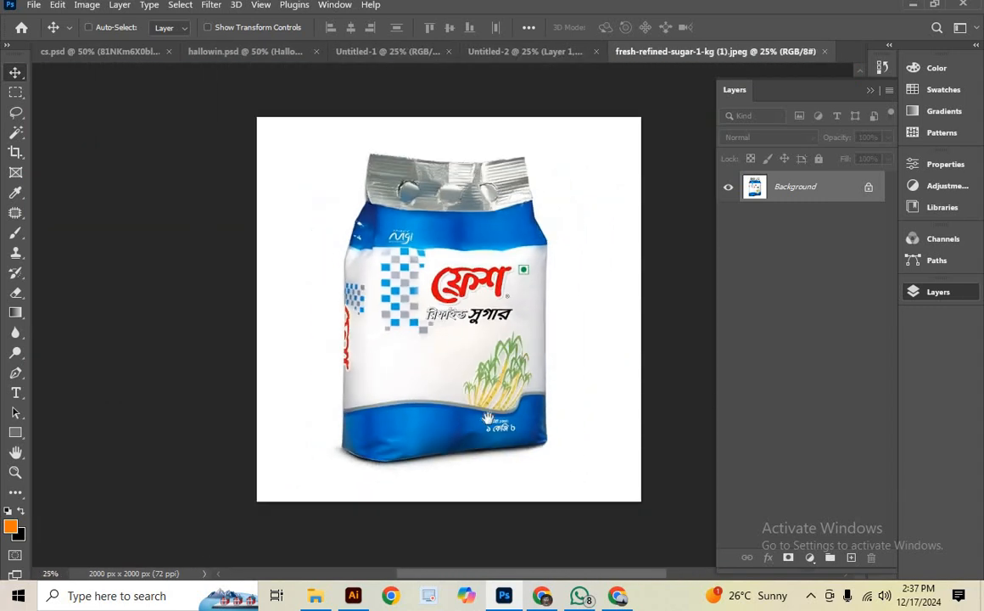
left_click_drag(554, 403, 510, 391)
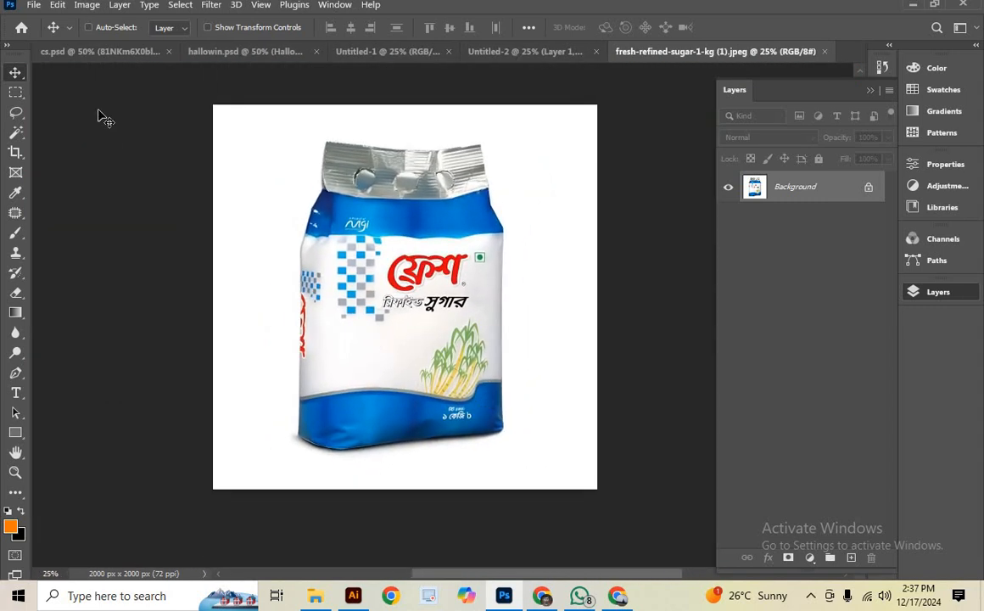
Place fresh-refined-sugar-1-kg__1_-removebg-preview as an embedded image and scale it to the canvas height, matching the packet beneath
left_click(33, 5)
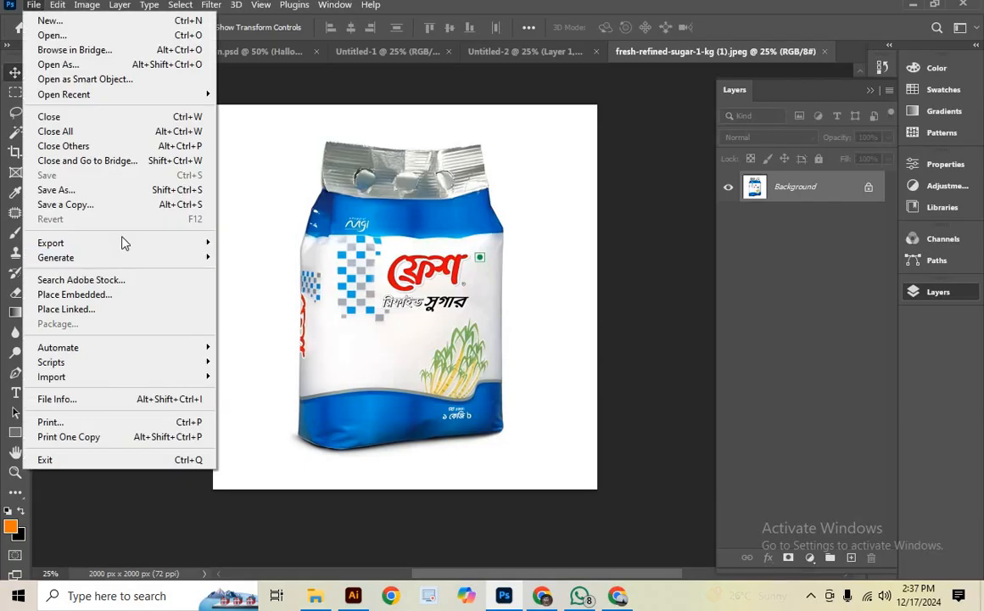
left_click(90, 295)
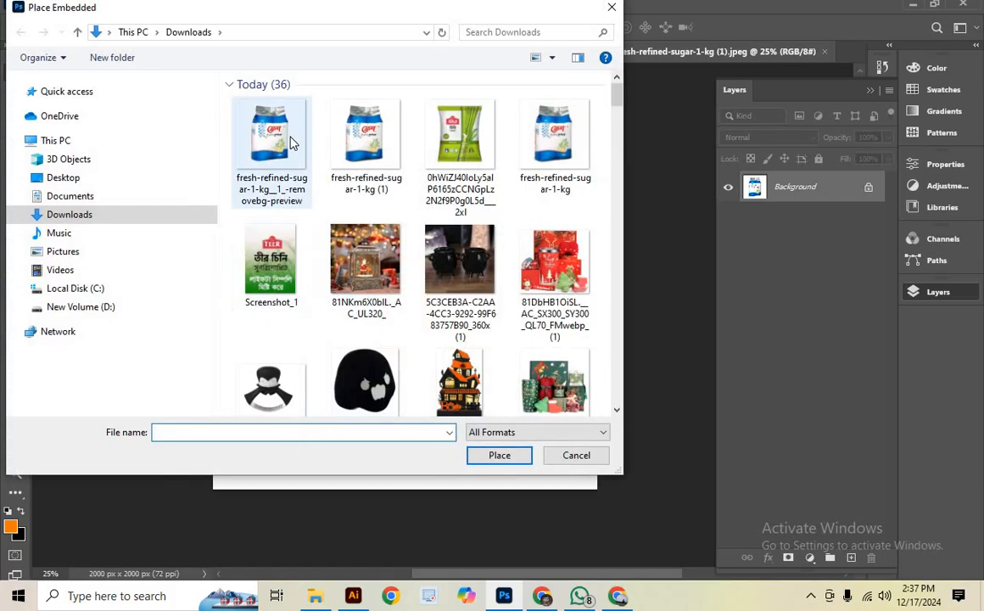
left_click(291, 143)
double_click(291, 142)
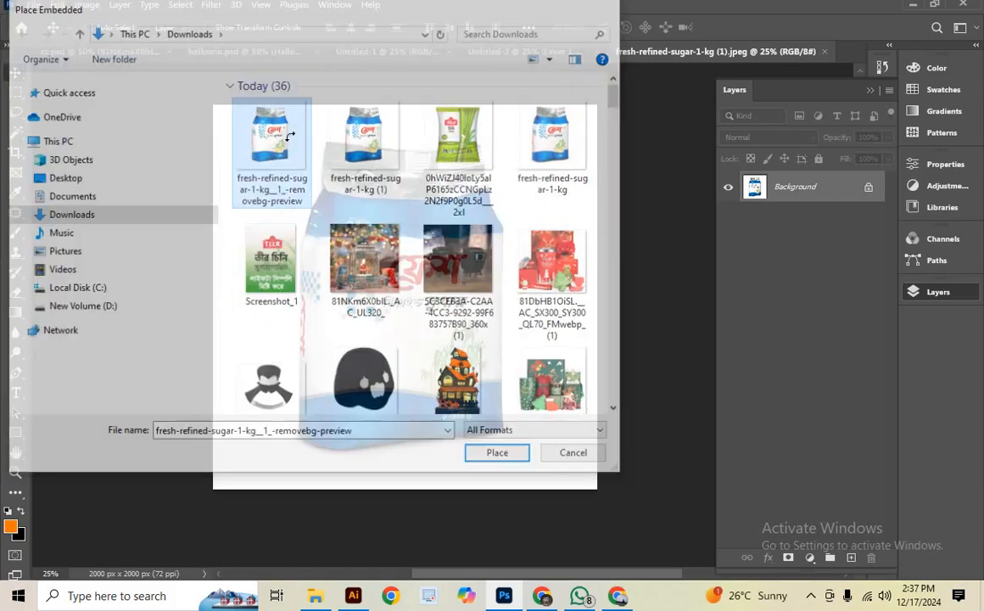
left_click_drag(405, 249, 405, 105)
left_click_drag(405, 342, 395, 495)
left_click(761, 26)
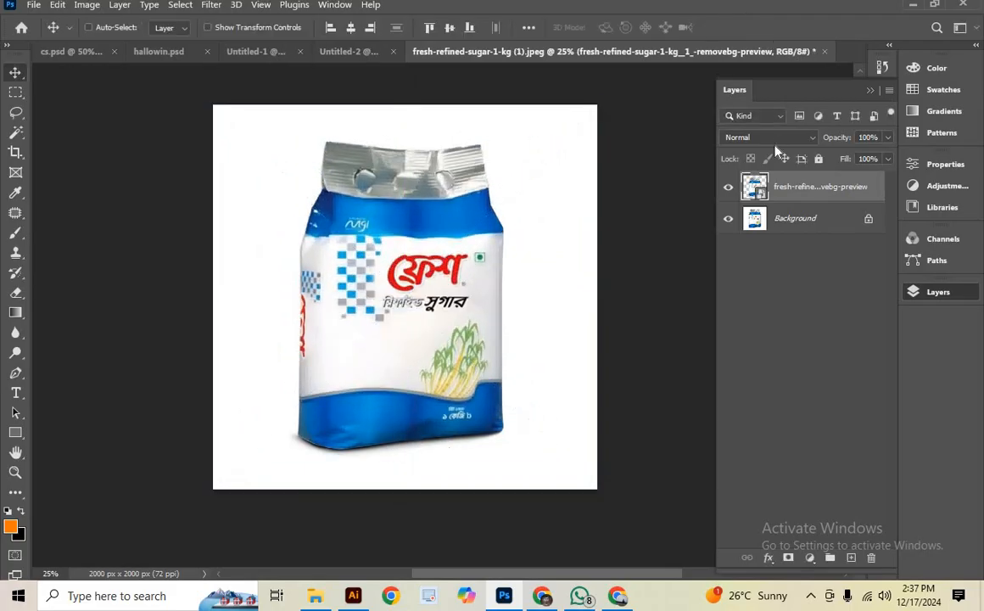
Load the placed cutout's outline as a selection, hide that layer and mask the Background layer with the selection
left_click(758, 187, "ctrl")
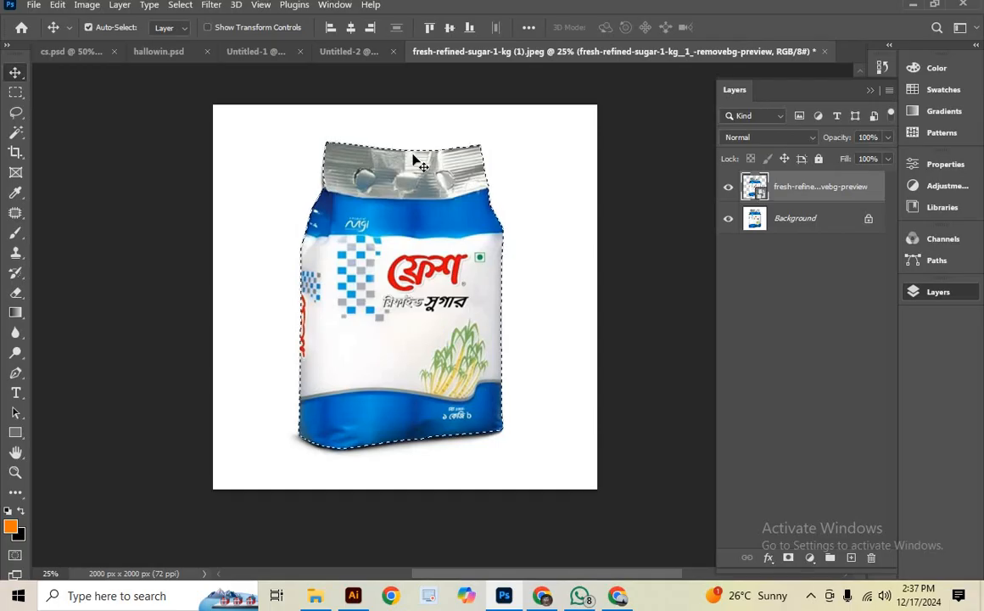
left_click(727, 188)
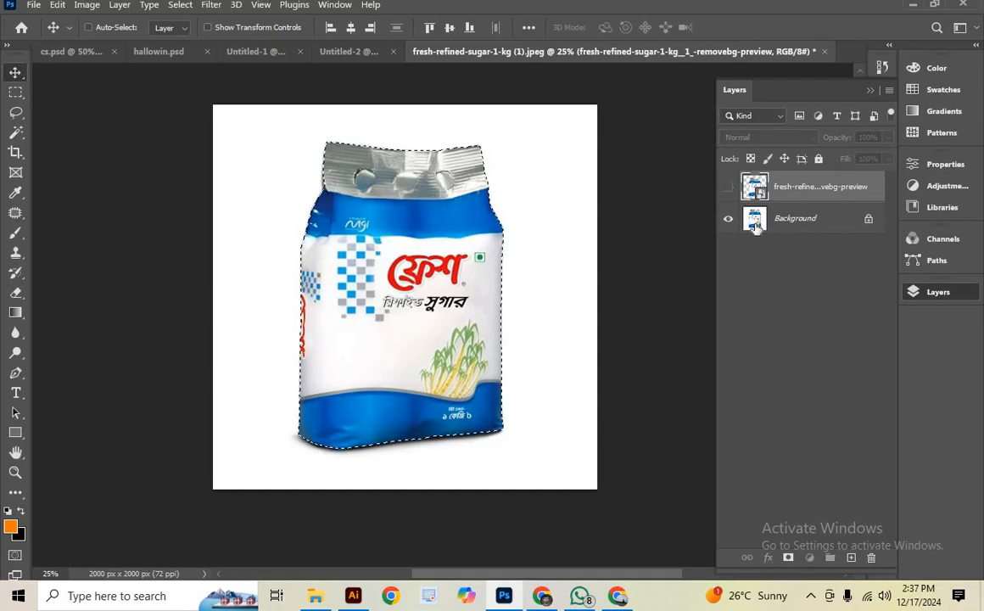
left_click(798, 219)
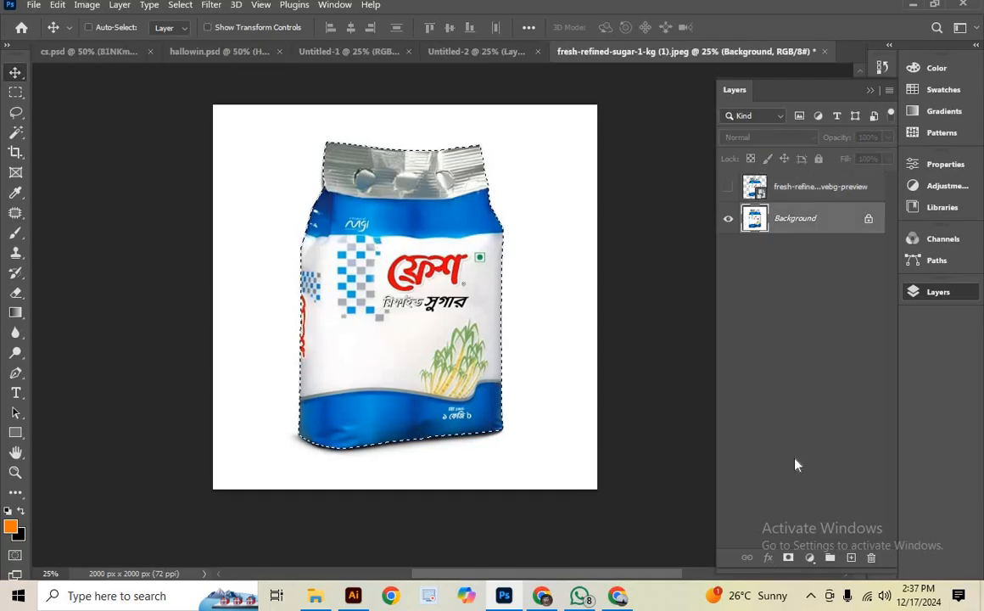
left_click(788, 559)
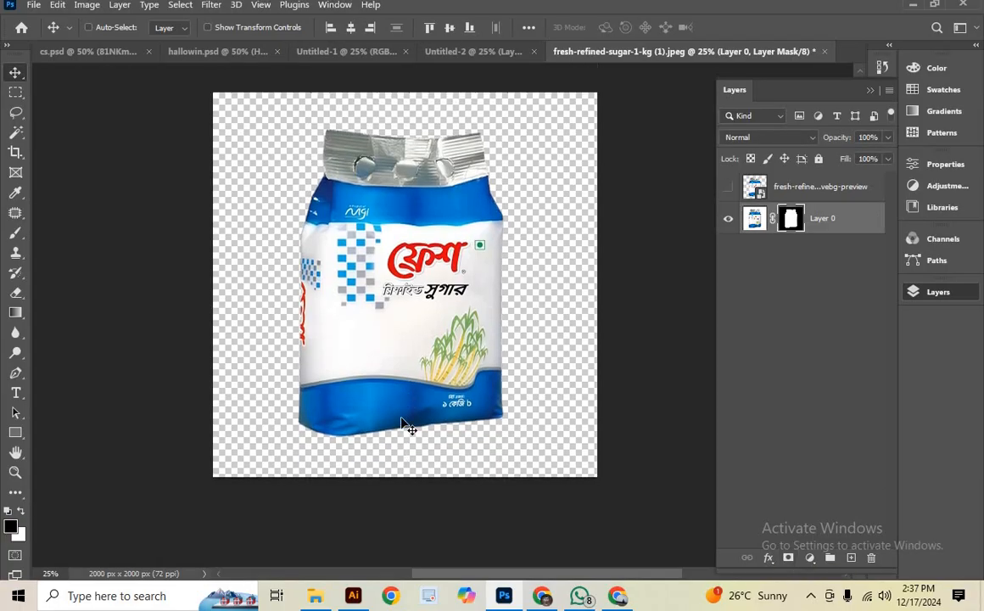
key("ctrl+plus")
key("ctrl+plus")
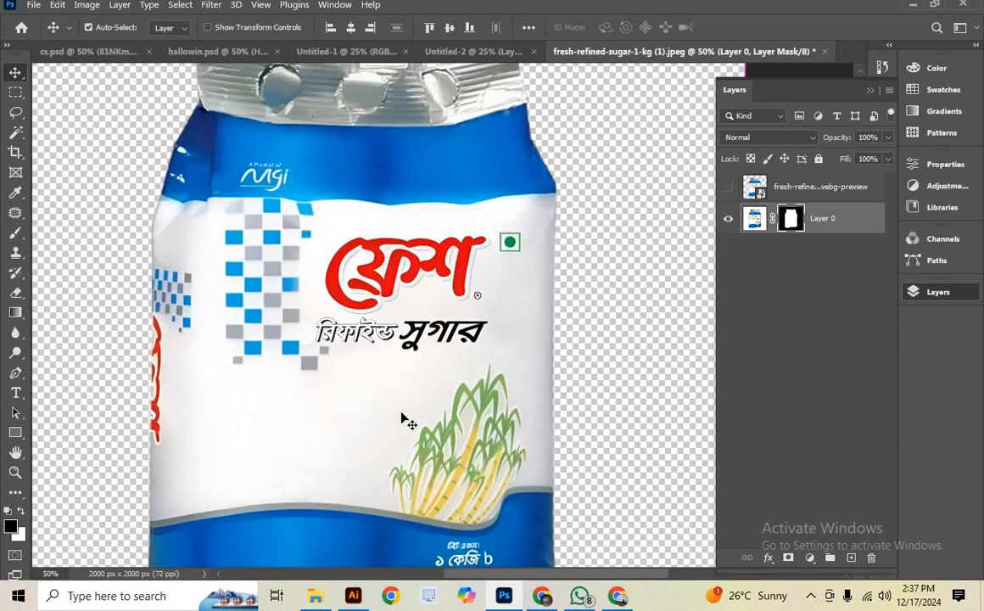
key("ctrl+minus")
key("ctrl+minus")
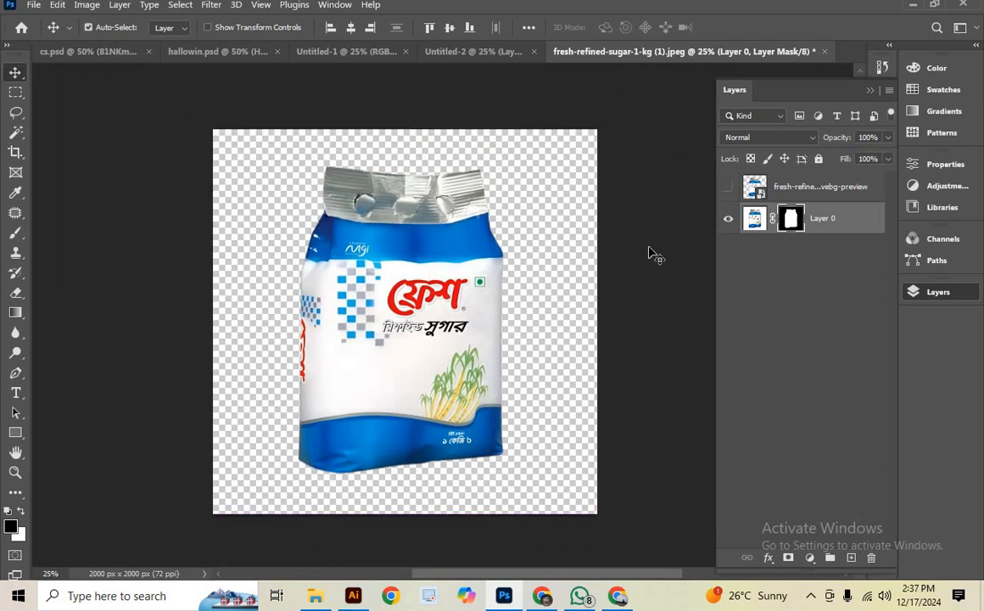
Undo the packet's layer mask, then clear the selection and unlock the Background layer with the cutout layer hidden
key("ctrl+z")
left_click(728, 187)
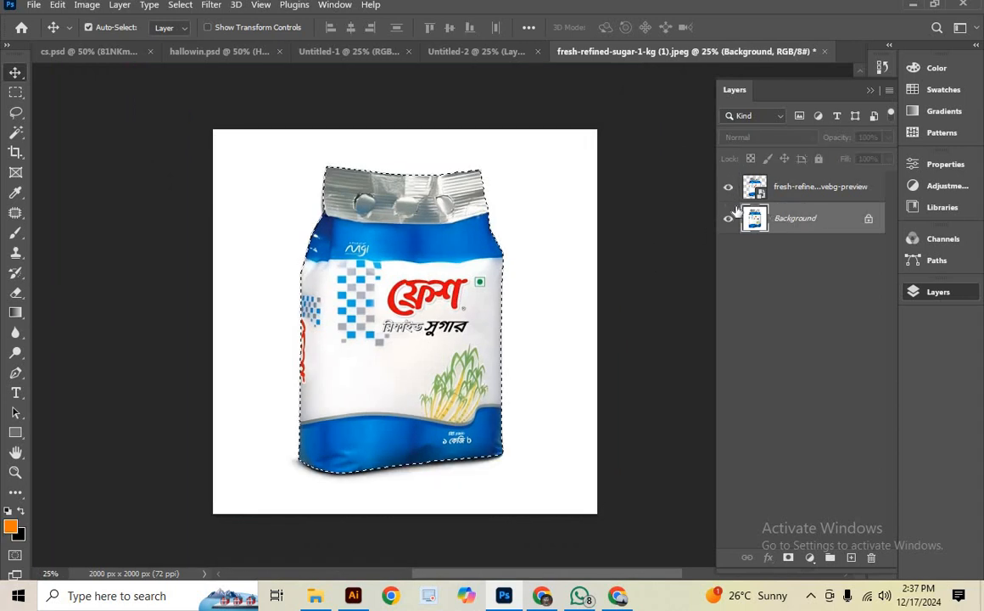
left_click(728, 186)
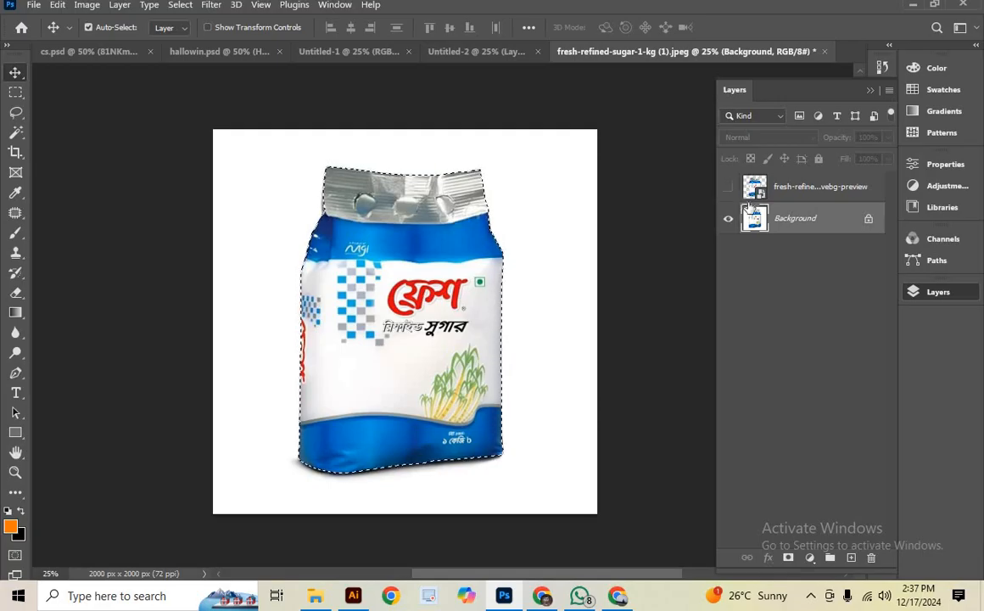
key("ctrl+d")
left_click(868, 222)
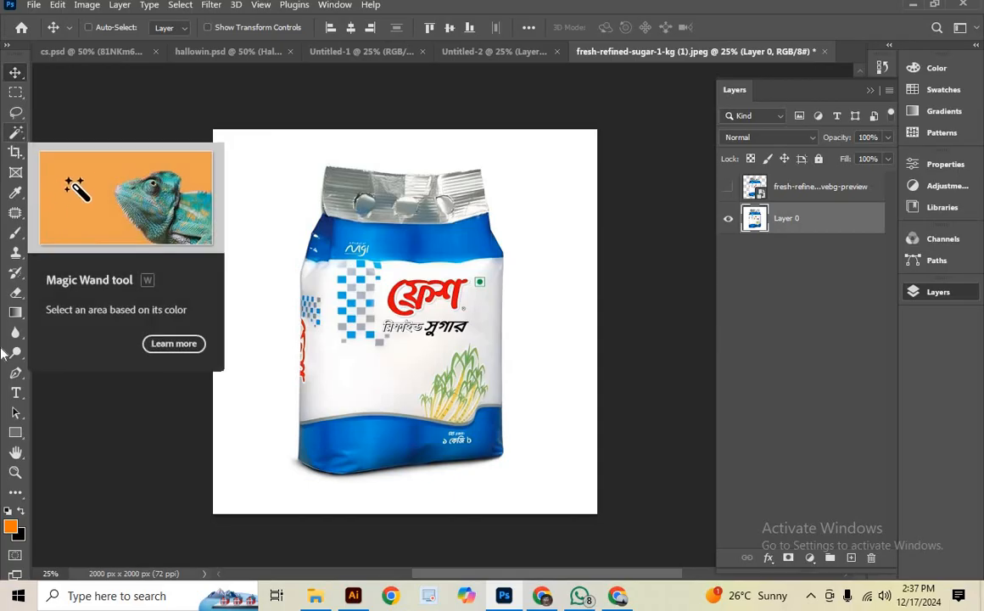
Expand the tools to two columns, then try to mask the sugar packet using the Magic Wand's Select Subject
left_click(19, 495)
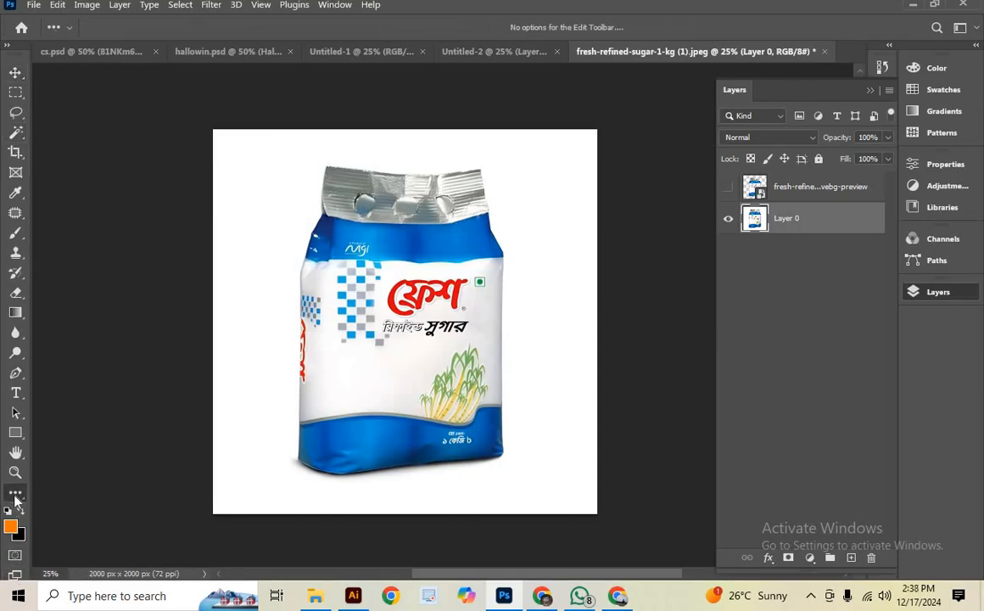
left_click(6, 47)
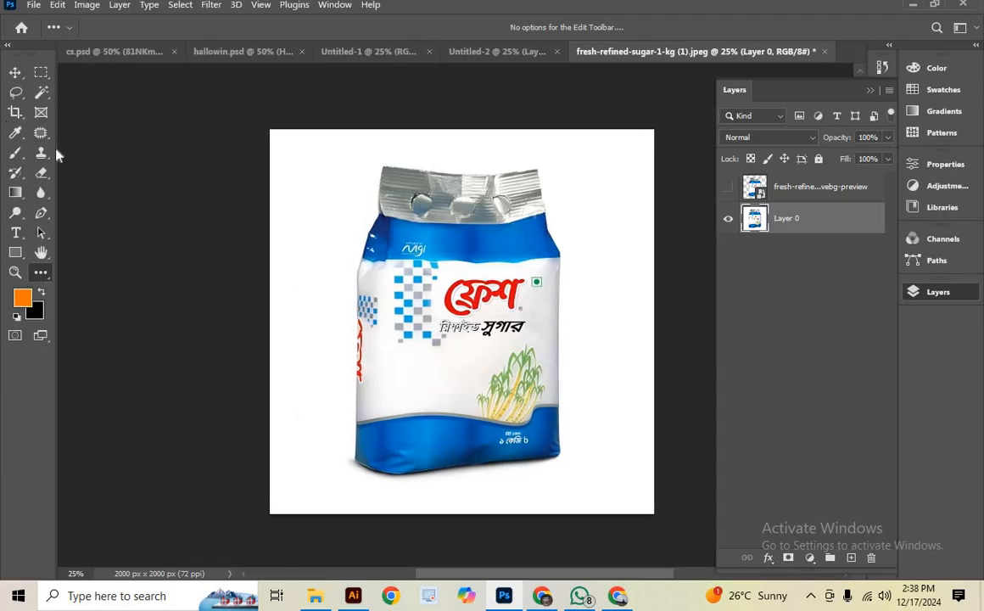
left_click(43, 95)
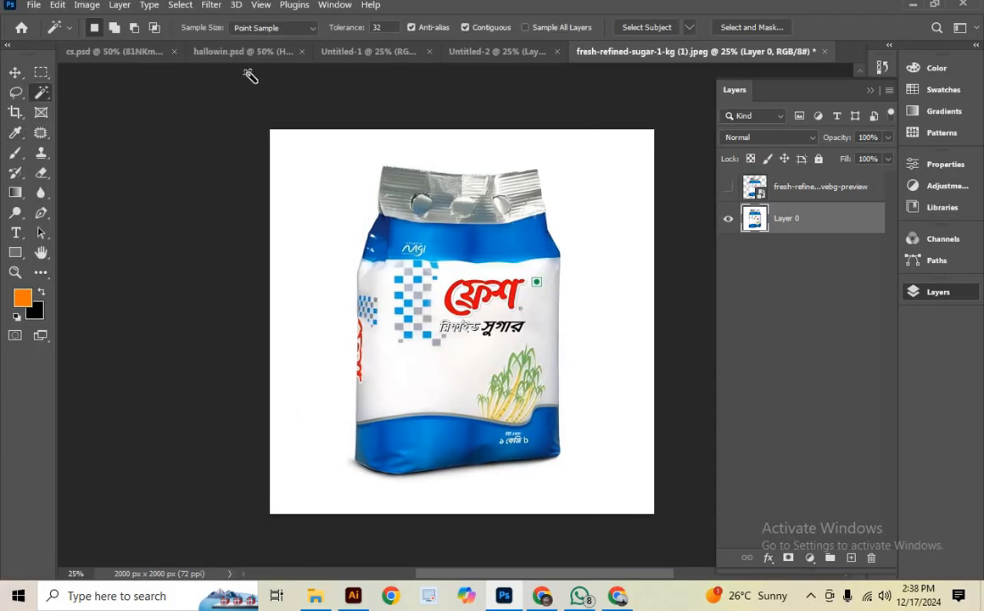
left_click(649, 27)
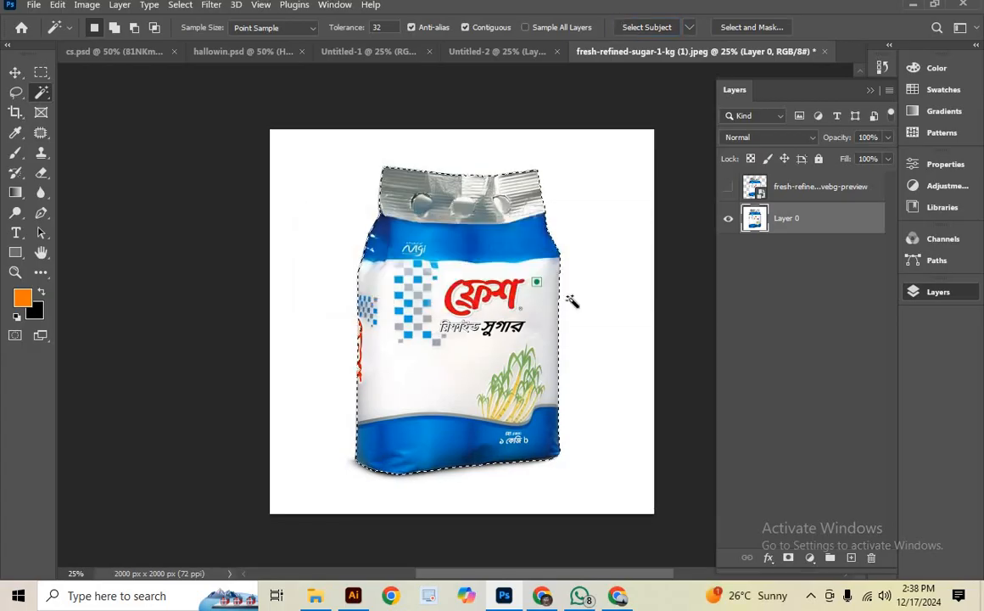
left_click(788, 558)
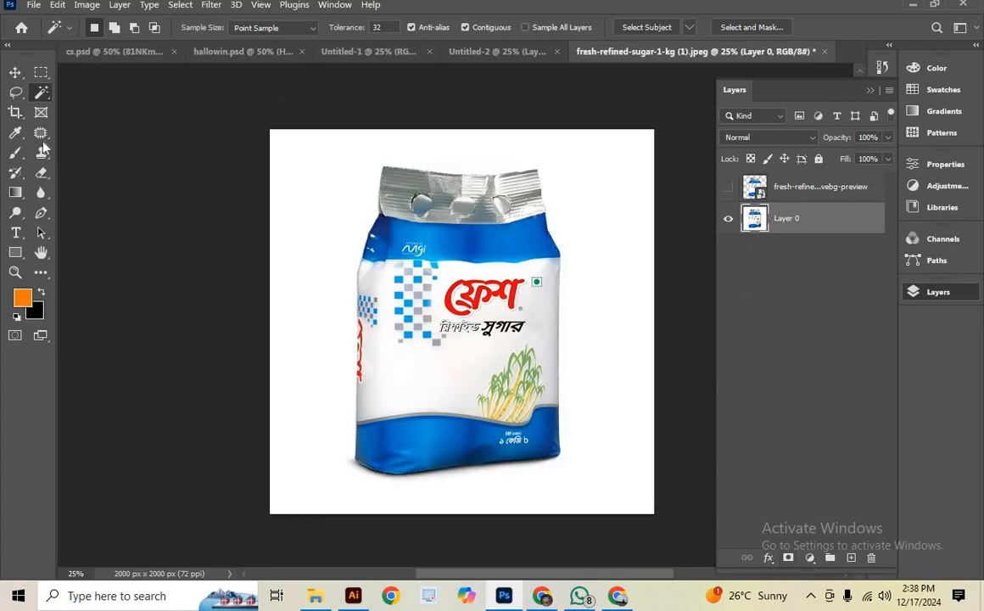
Select the white area around the packet with the Quick Selection tool and add a layer mask from it
right_click(40, 90)
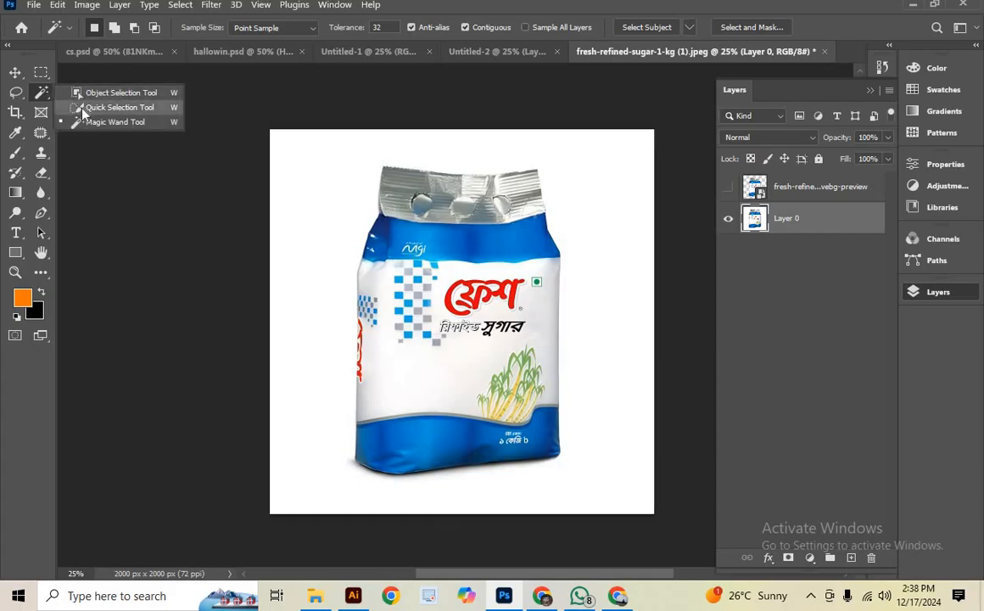
left_click(81, 109)
mouse_move(290, 348)
left_mouse_down()
mouse_move(297, 455)
mouse_move(451, 499)
mouse_move(641, 457)
mouse_move(649, 424)
left_mouse_up()
mouse_move(648, 270)
left_mouse_down()
mouse_move(646, 180)
mouse_move(658, 300)
left_mouse_up()
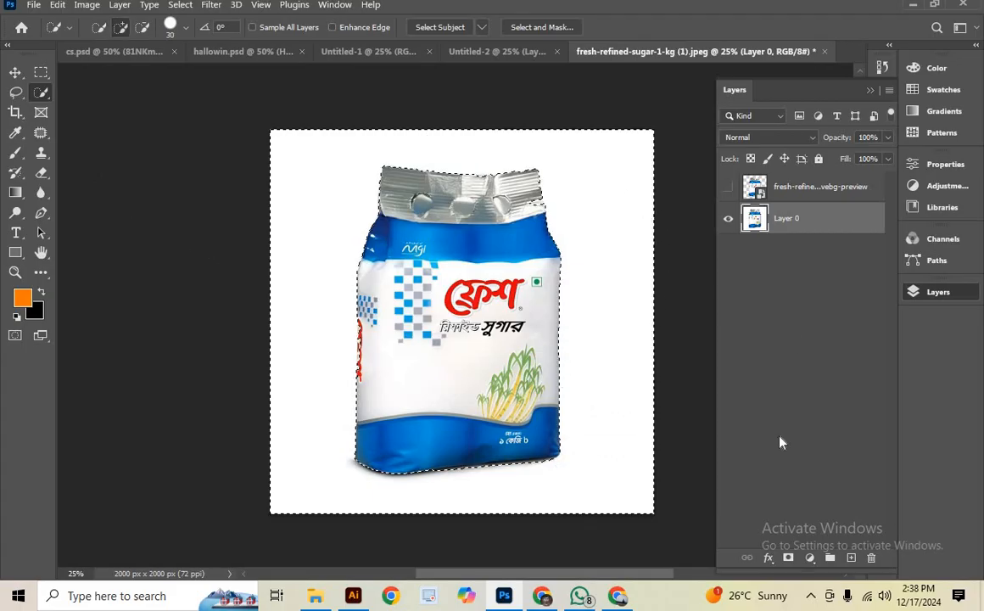
left_click(788, 557)
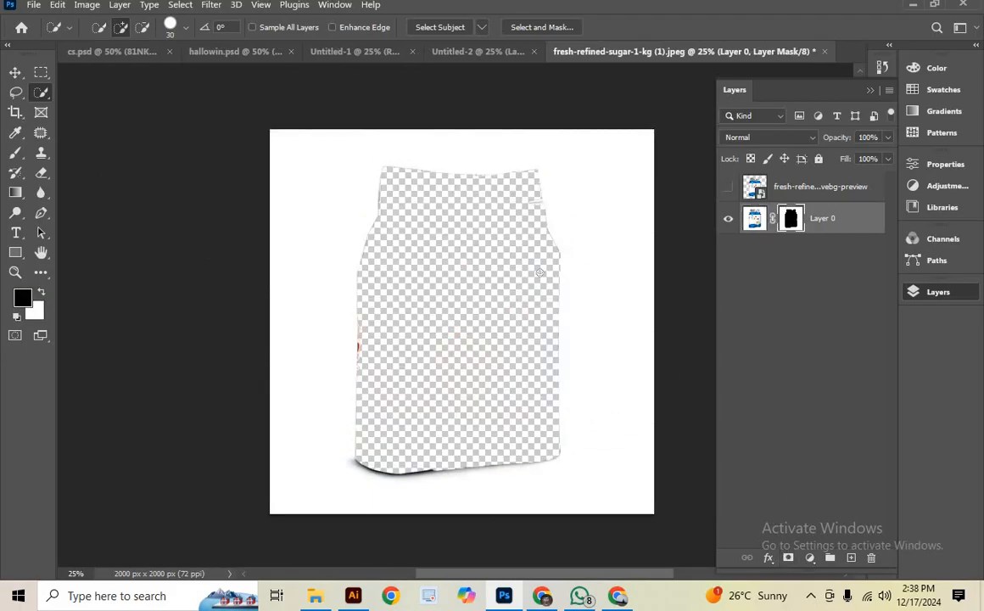
Undo the layer mask, then try masking the packet again after correcting the selection at its upper edge with the Lasso tool
key("ctrl+z")
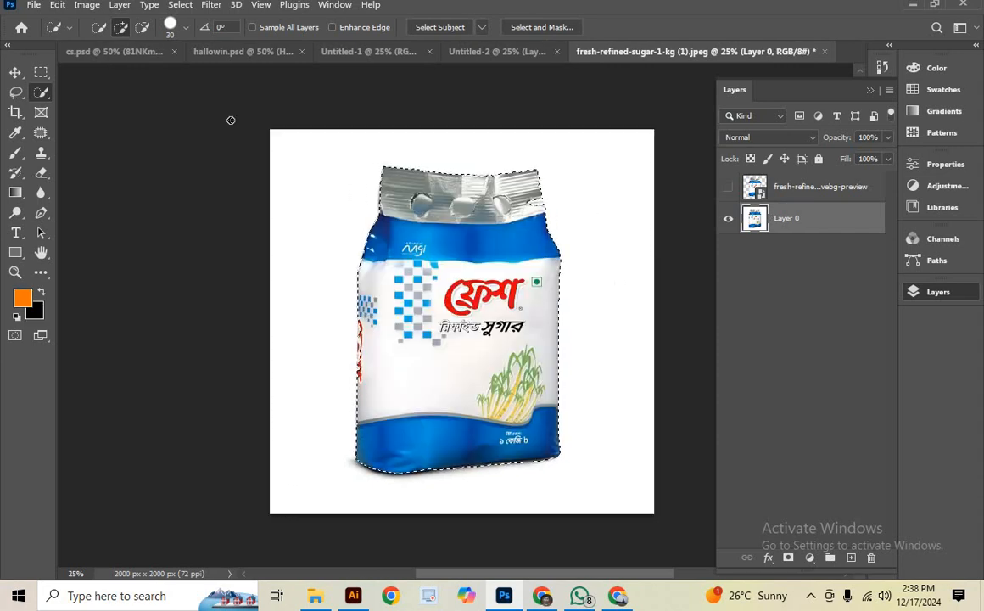
left_click(15, 91)
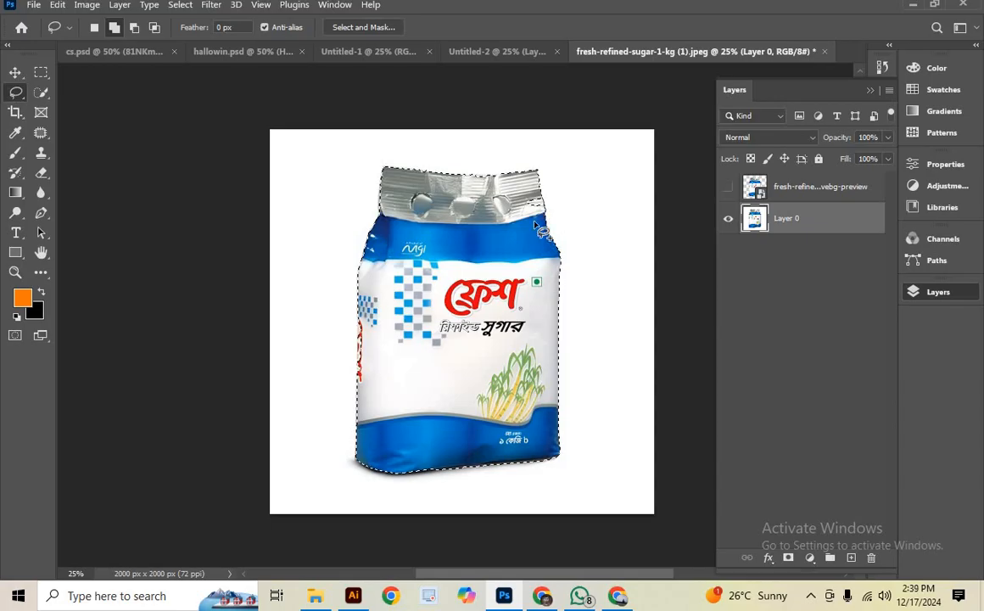
left_click_drag(551, 197, 544, 185)
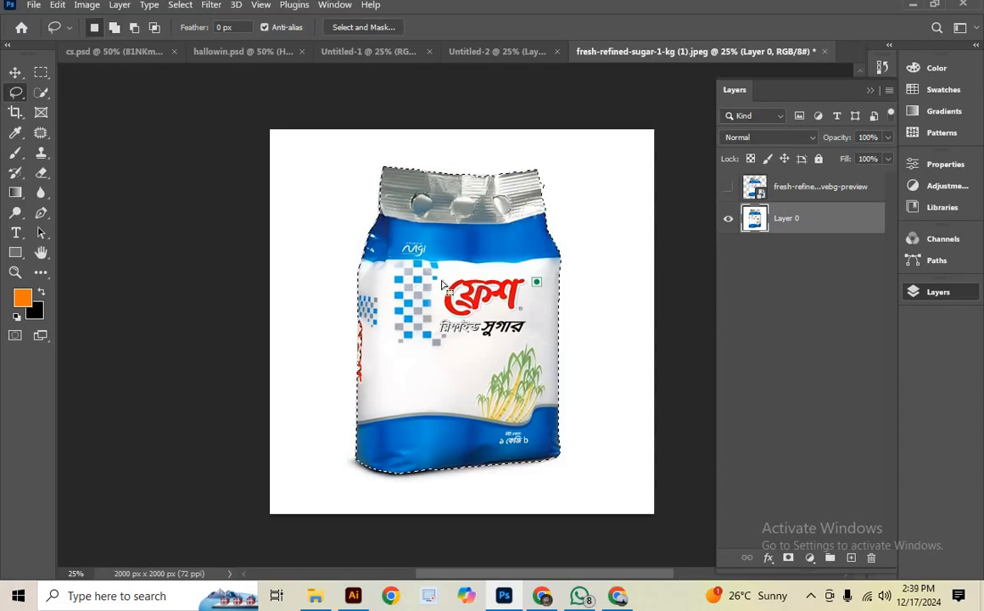
key("alt")
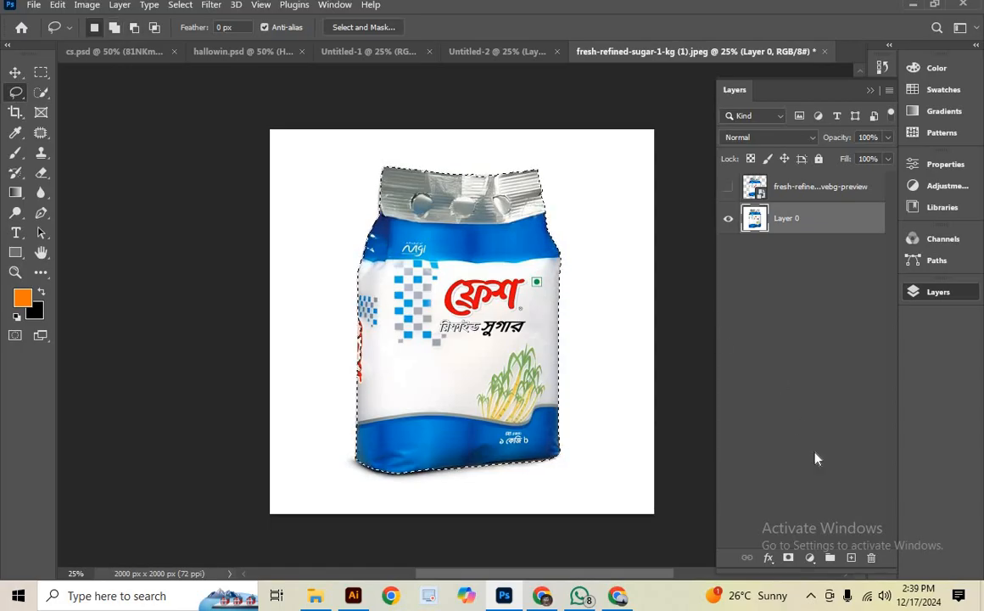
left_click(788, 557)
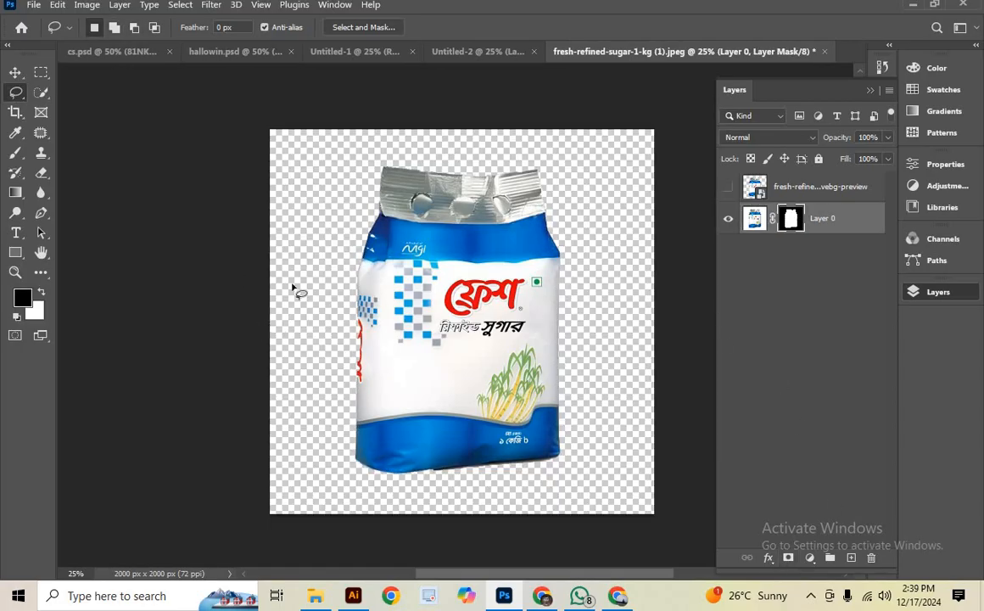
key("ctrl+z")
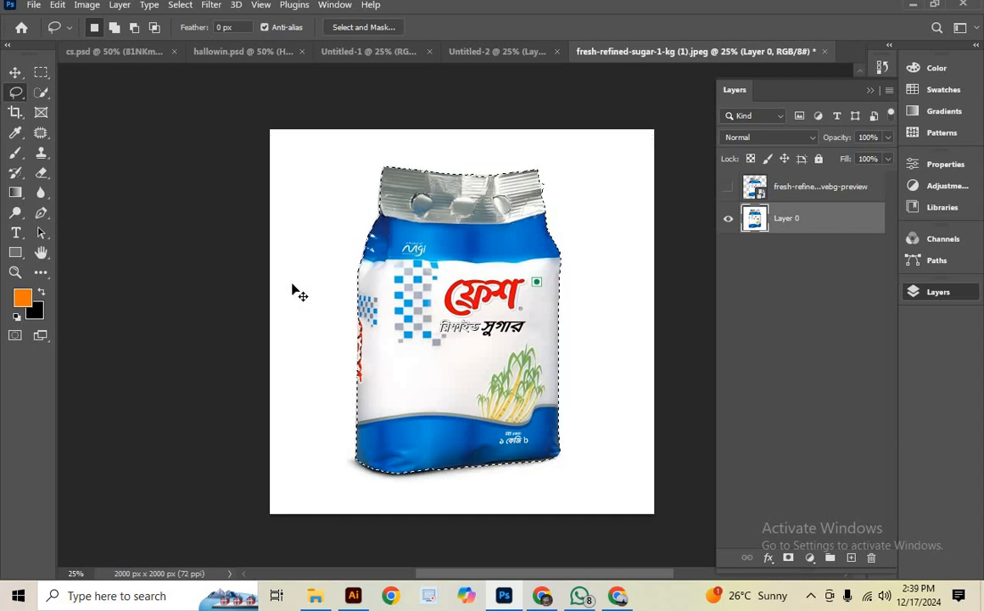
key("ctrl+d")
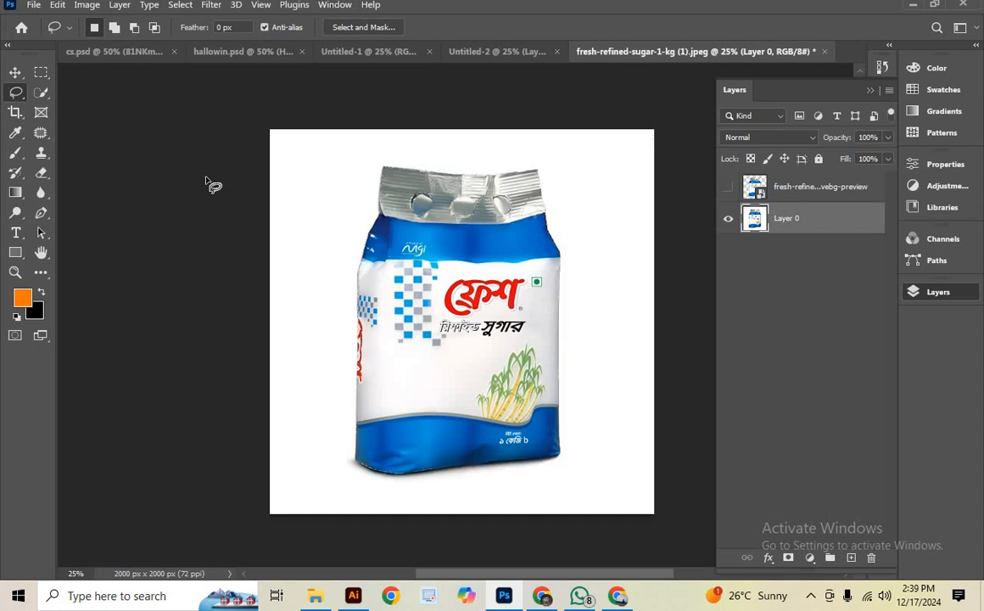
Try selecting the white area around the packet with the Magic Wand at tolerance 32, then clear the selection
left_click(39, 88)
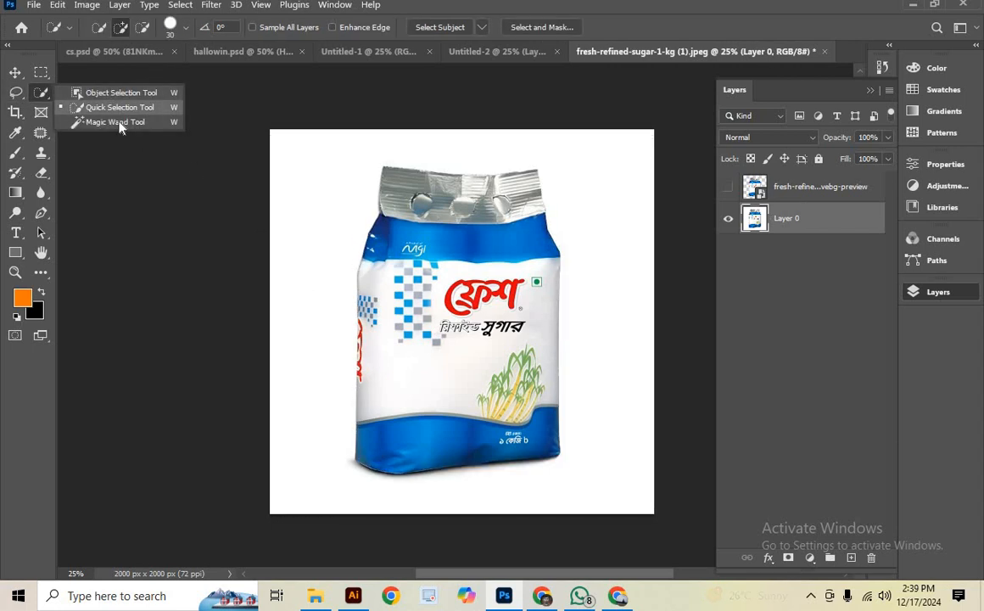
left_click(119, 124)
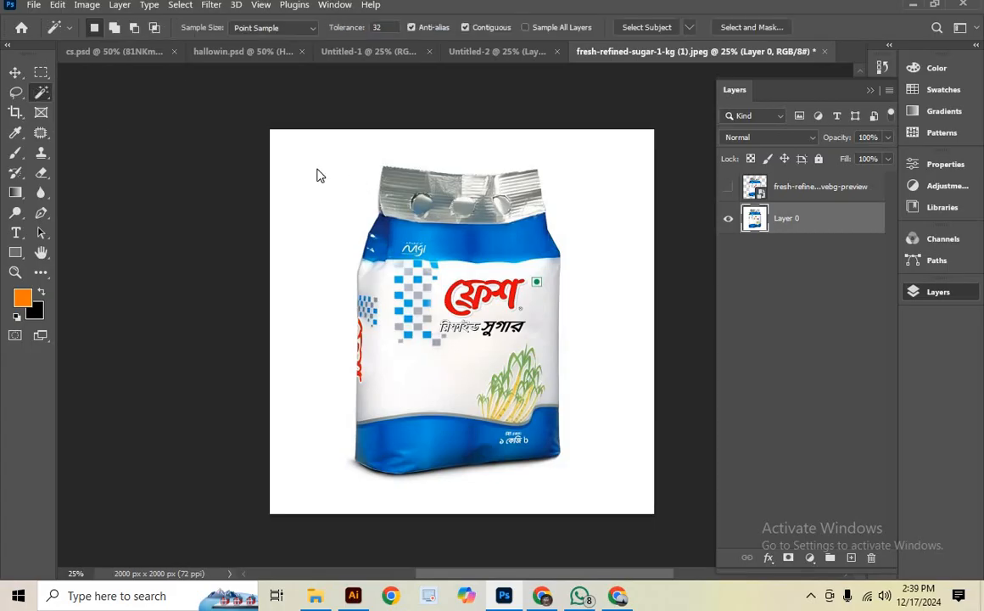
left_click(318, 174)
scroll(571, 378, "down", 1)
scroll(574, 390, "down", 1)
scroll(194, 237, "up", 2)
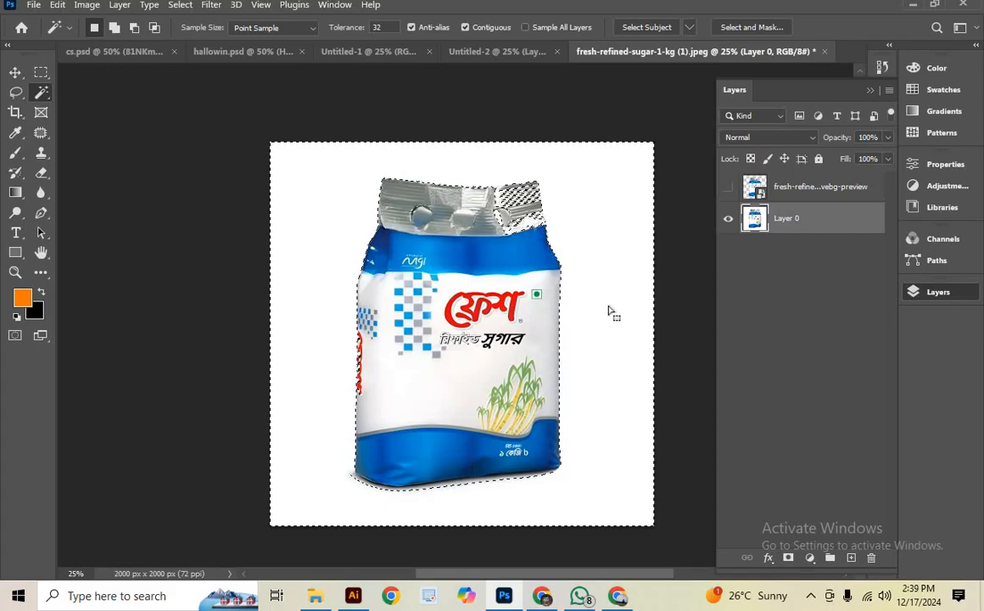
key("ctrl+d")
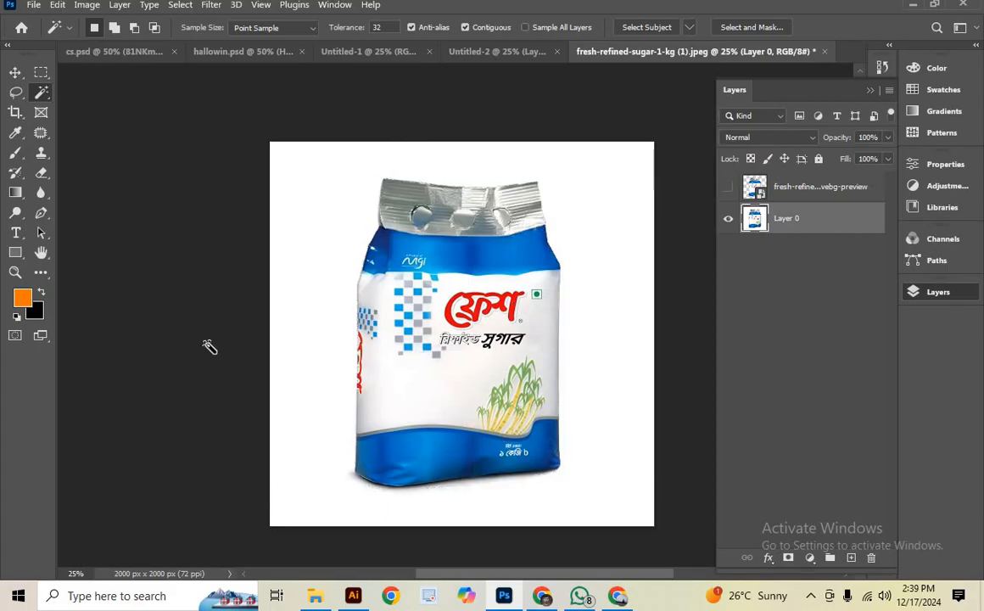
left_click(179, 5)
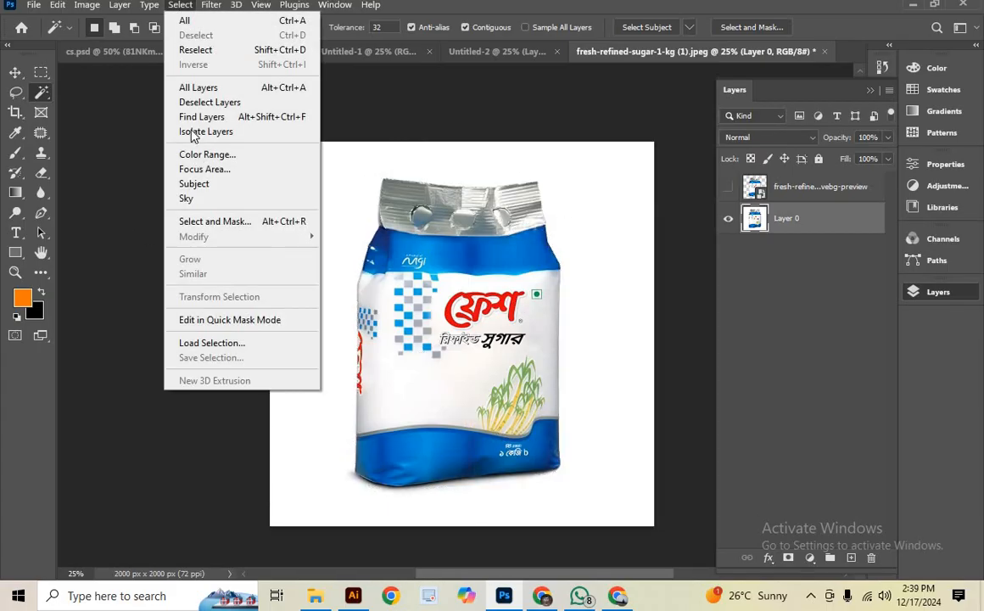
left_click(44, 212)
left_click(19, 95)
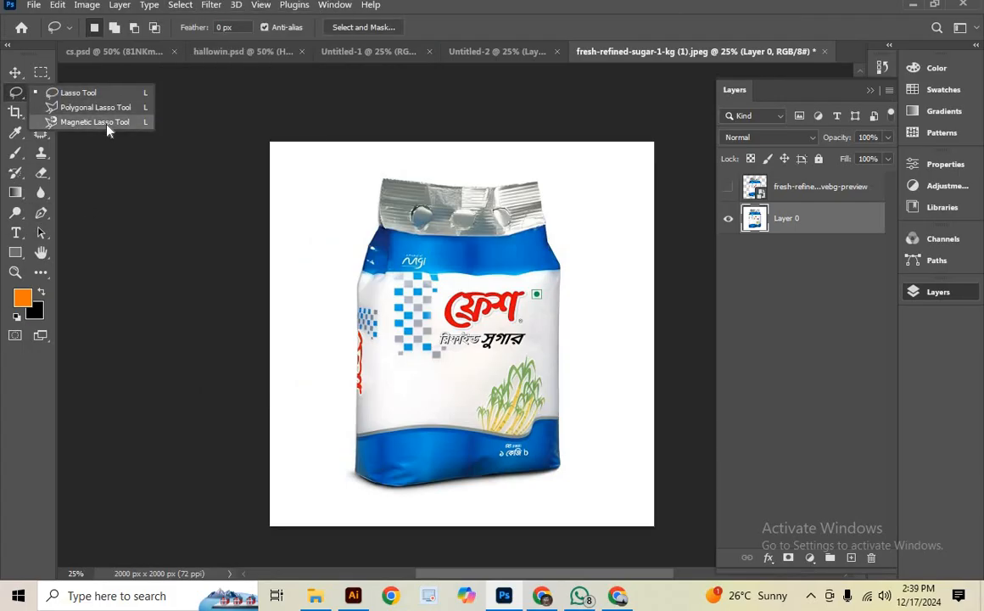
left_click(430, 361)
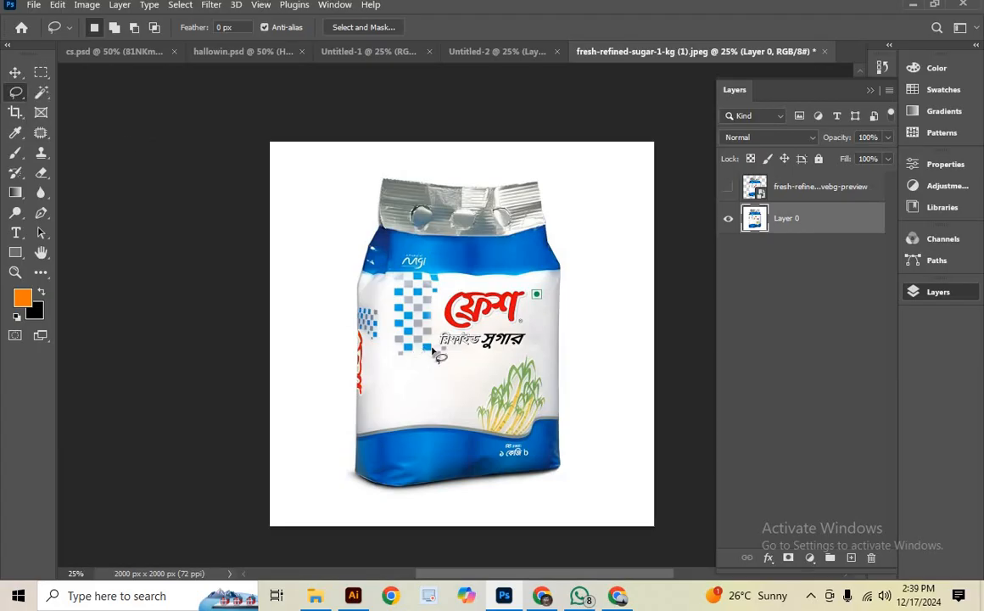
Mask Layer 0 with the outline of the placed background-free cutout, then delete the cutout layer
left_click(729, 188)
left_click(753, 185, "ctrl")
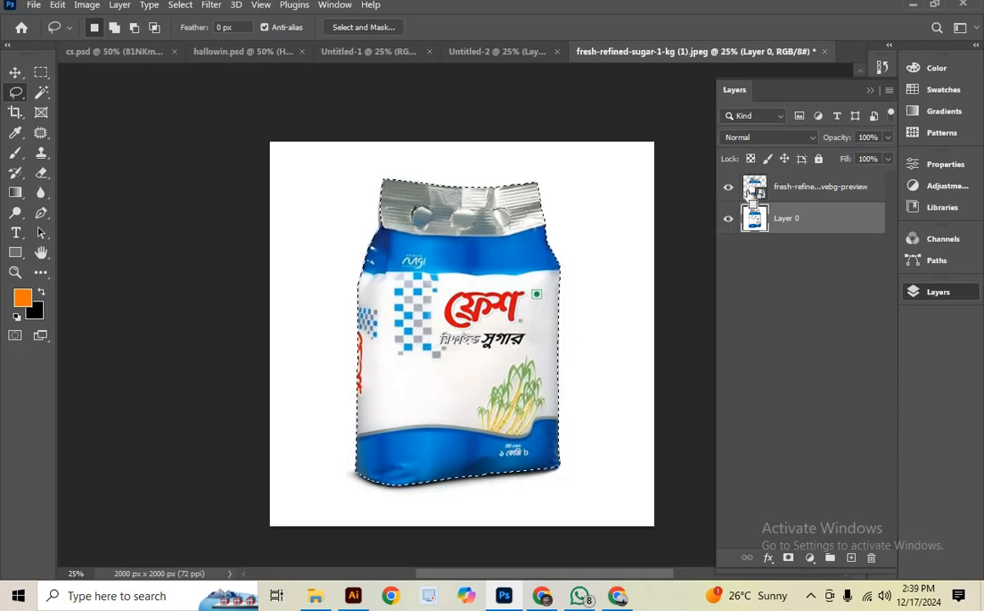
left_click(727, 187)
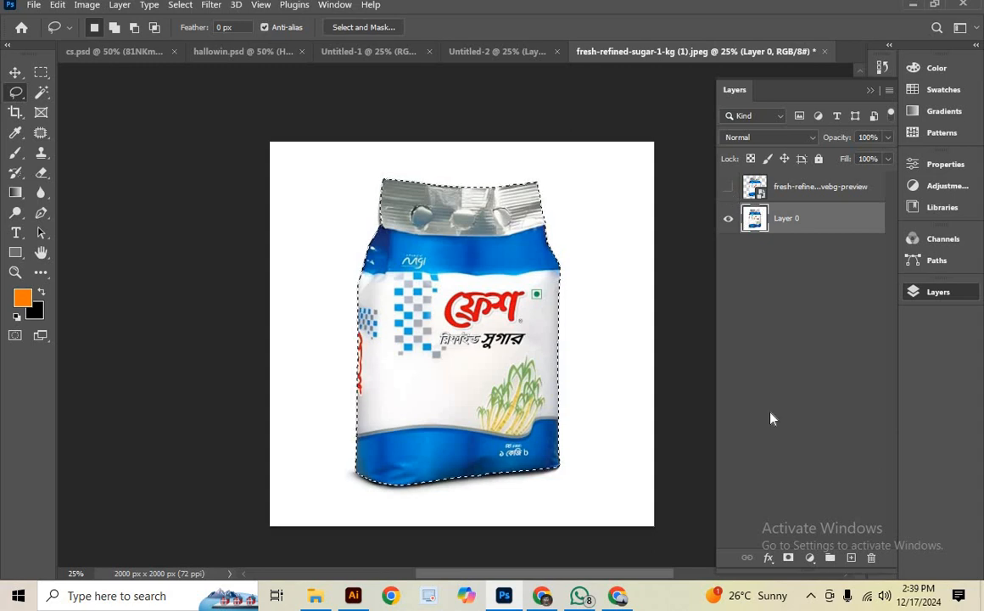
left_click(788, 557)
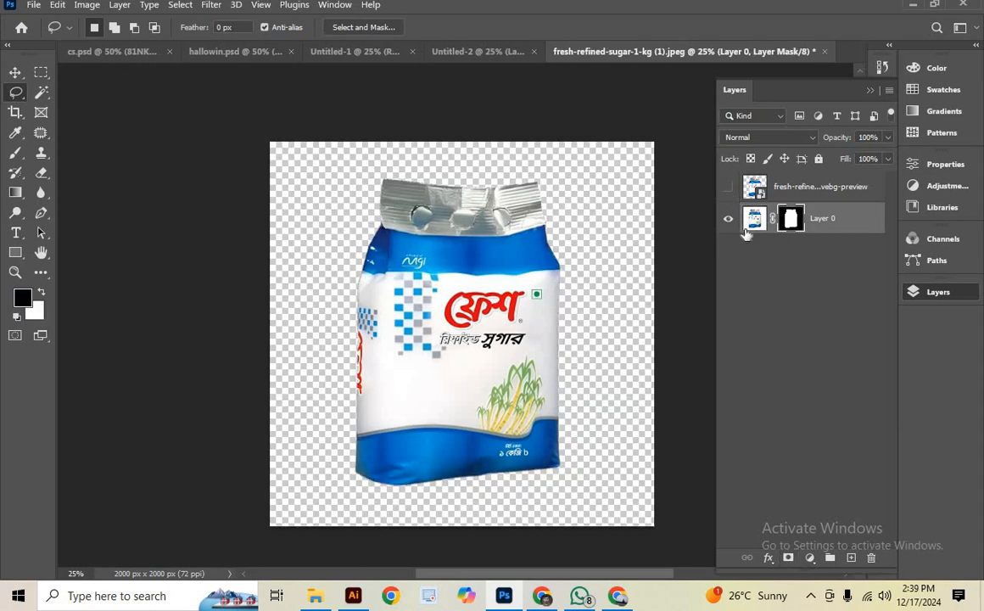
left_click(795, 190)
key("Delete")
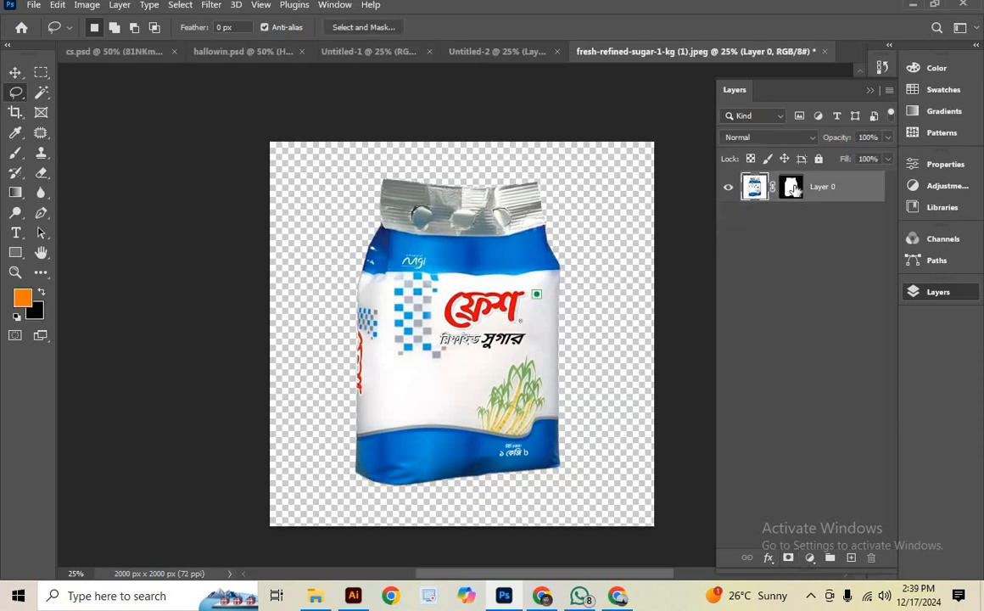
In the Camera Raw Filter, set the packet's Tint to +16, Exposure -0.30, Contrast +51, Whites +28, Blacks +13 and Texture -13
left_click(212, 5)
left_click(250, 121)
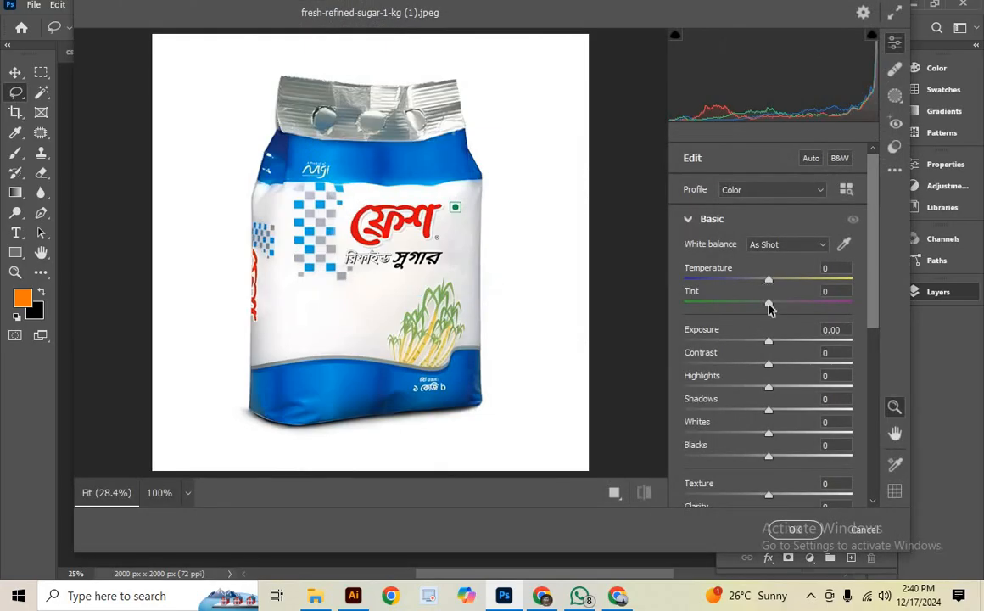
left_click_drag(769, 305, 769, 272)
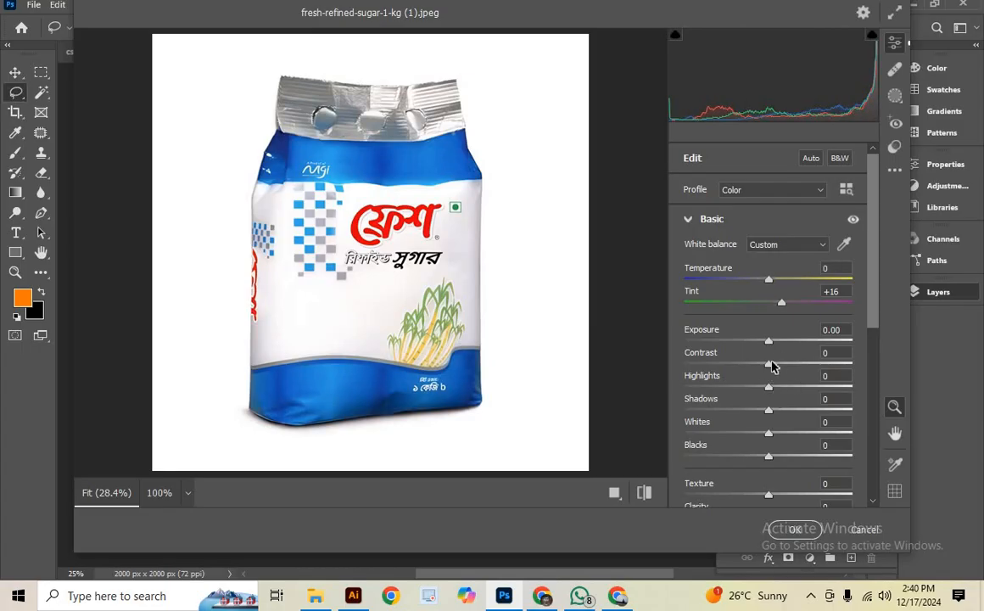
left_click_drag(770, 365, 762, 344)
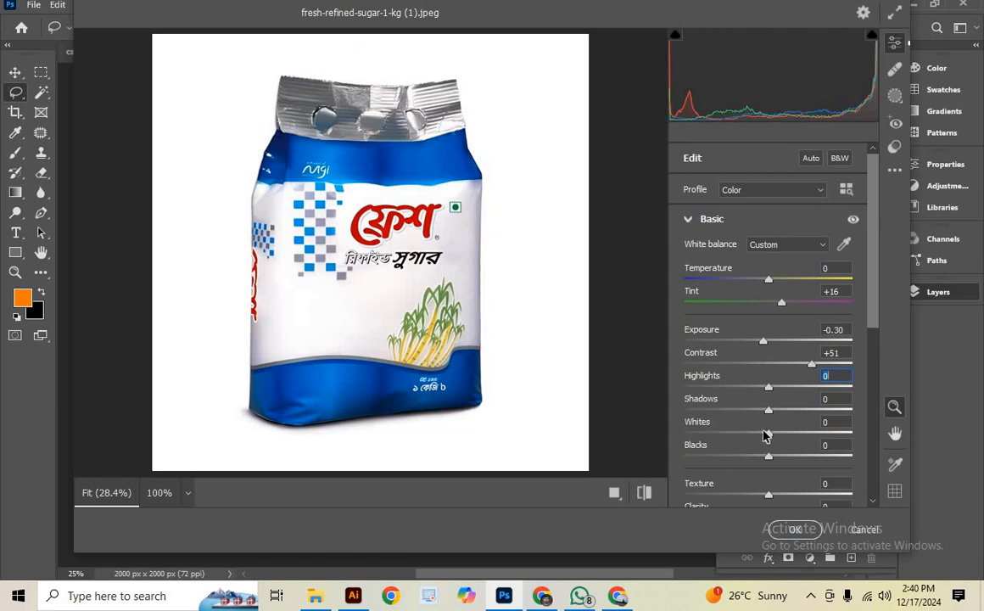
left_click_drag(777, 434, 782, 469)
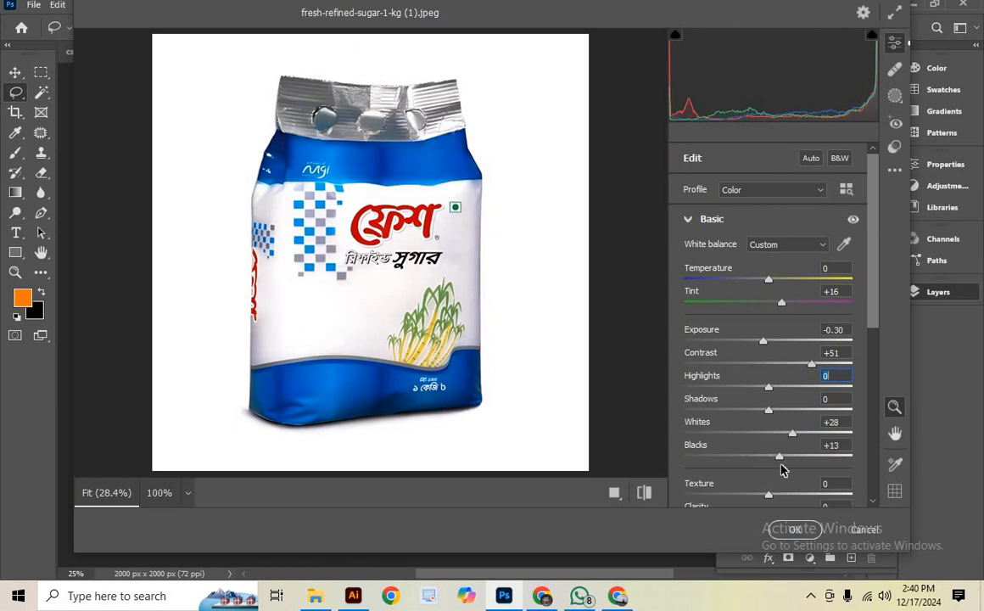
scroll(780, 465, "down", 2)
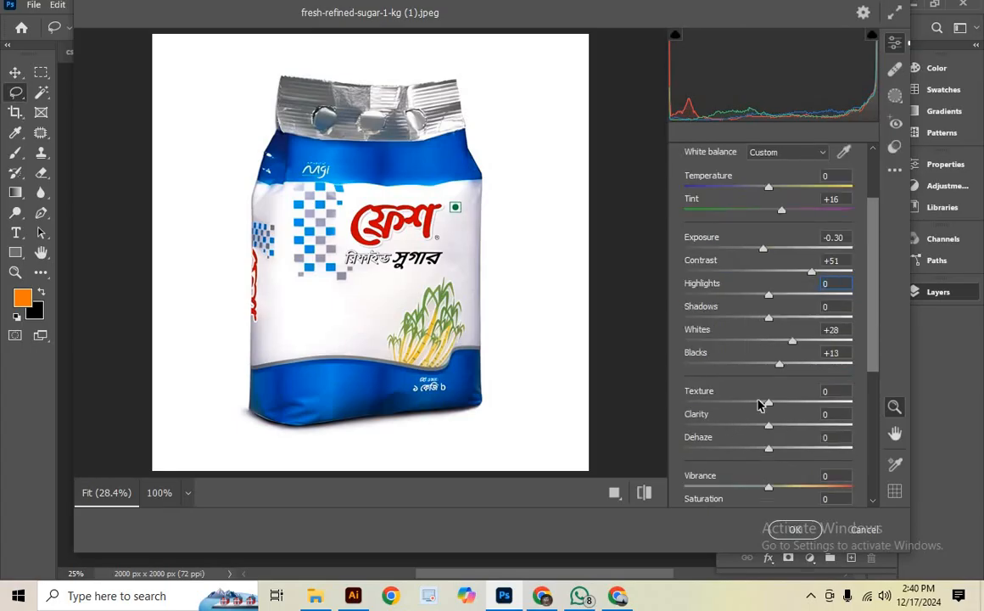
left_click_drag(760, 404, 755, 407)
Set Noise Reduction to 46 and Color Noise Reduction to 33, then apply the Camera Raw Filter
scroll(727, 434, "down", 2)
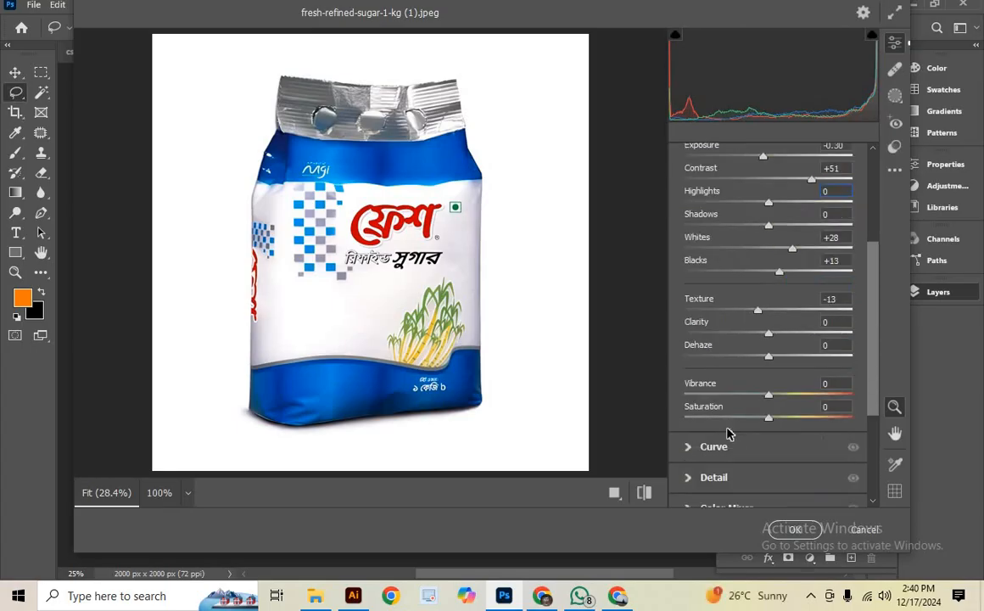
left_click(705, 479)
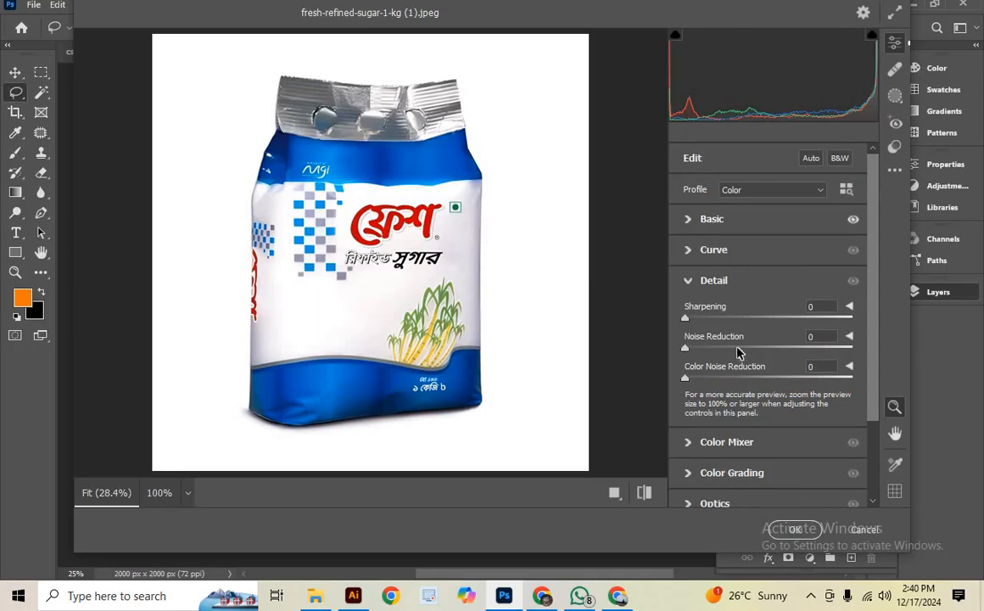
left_click_drag(759, 349, 765, 348)
left_click(739, 379)
scroll(746, 407, "down", 2)
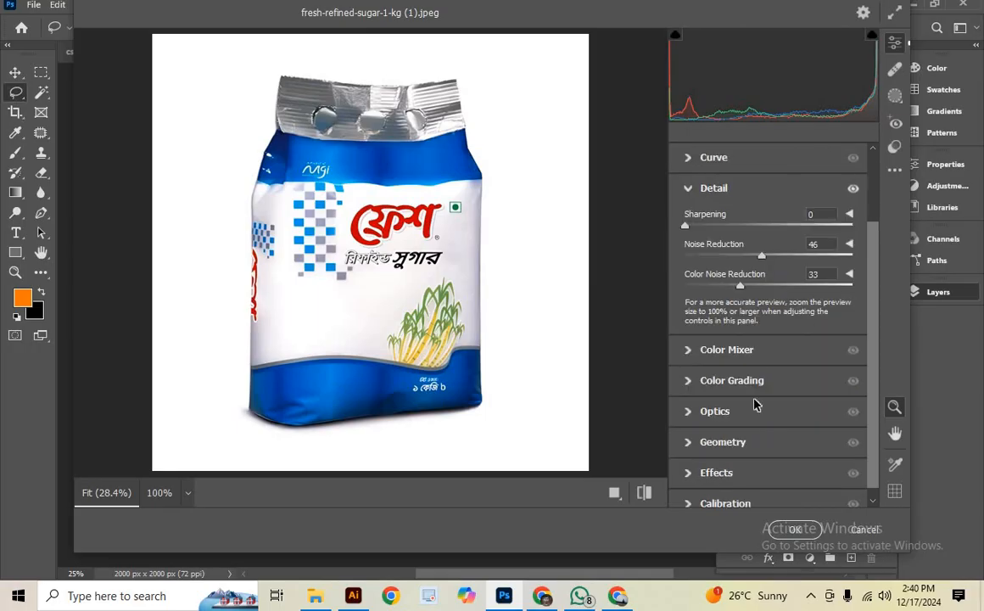
scroll(694, 398, "down", 1)
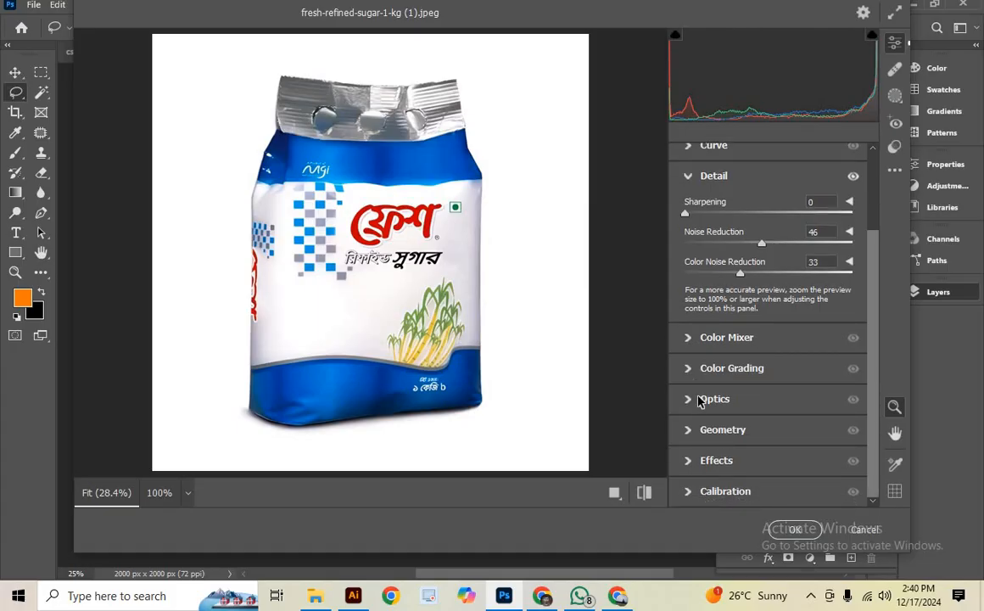
left_click(789, 531)
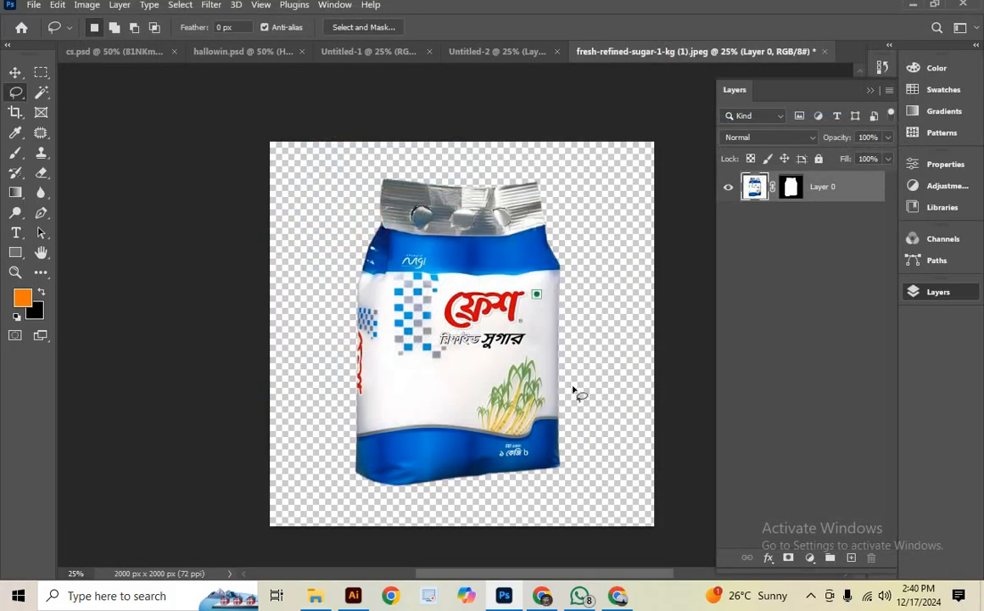
Add a Brightness/Contrast adjustment clipped to the packet layer, with brightness -11 and contrast 19
left_click(810, 556)
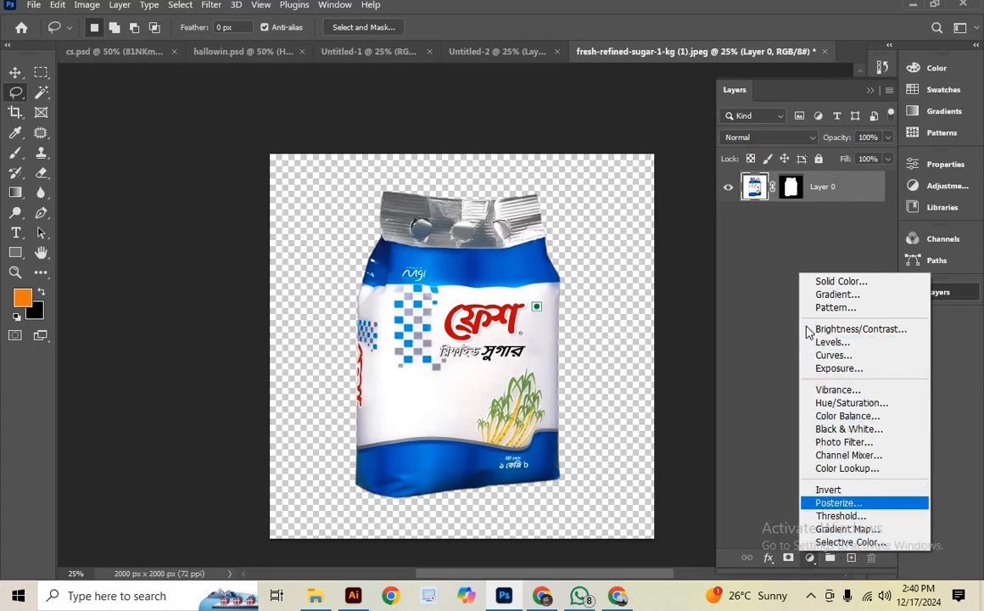
left_click(833, 334)
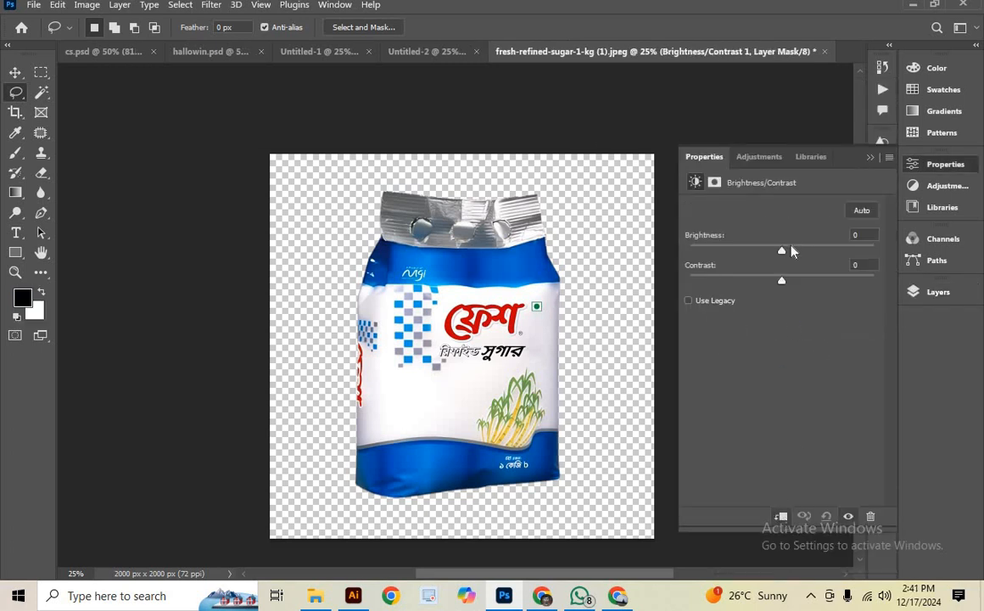
mouse_move(783, 252)
left_mouse_down()
mouse_move(806, 252)
mouse_move(764, 252)
mouse_move(776, 253)
left_mouse_up()
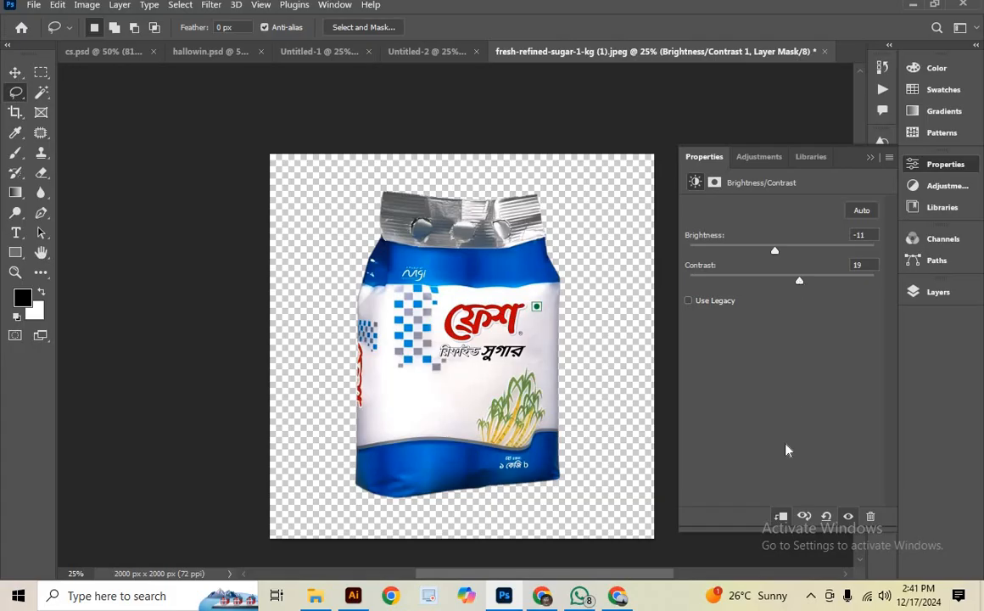
Add a Levels adjustment above the Brightness/Contrast layer and slightly lower its white output level
left_click(921, 292)
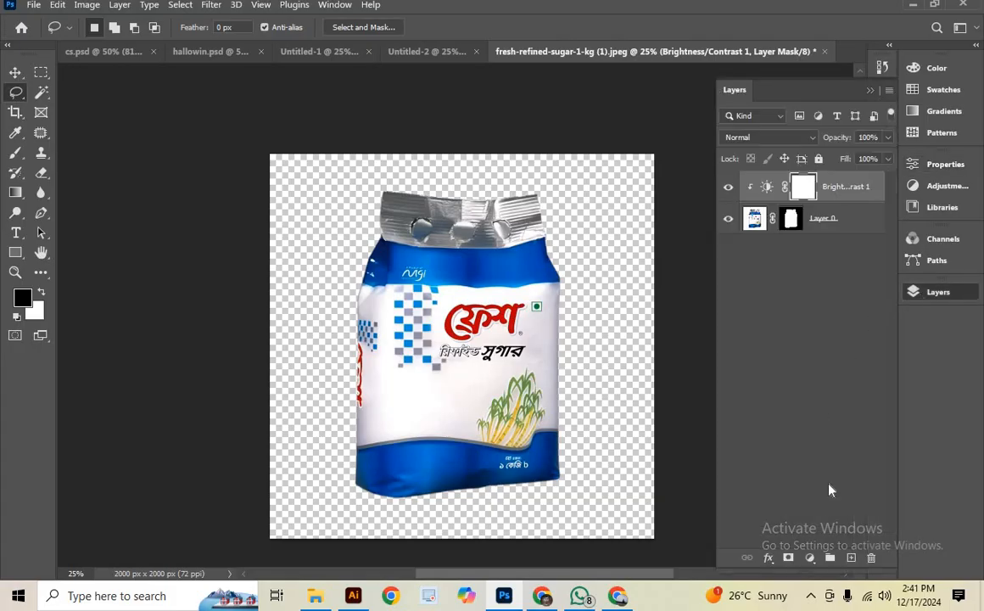
left_click(809, 558)
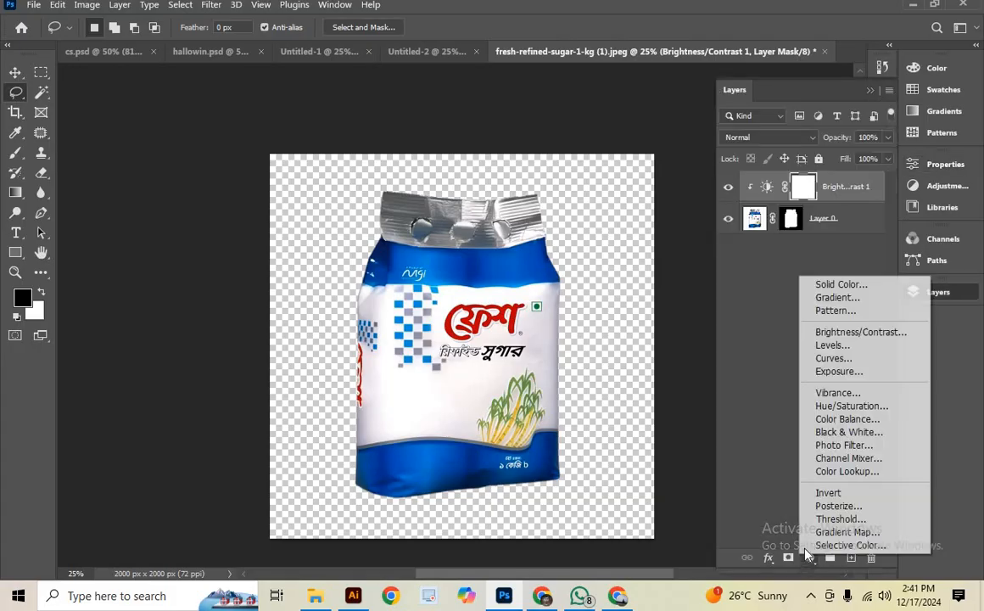
left_click(838, 345)
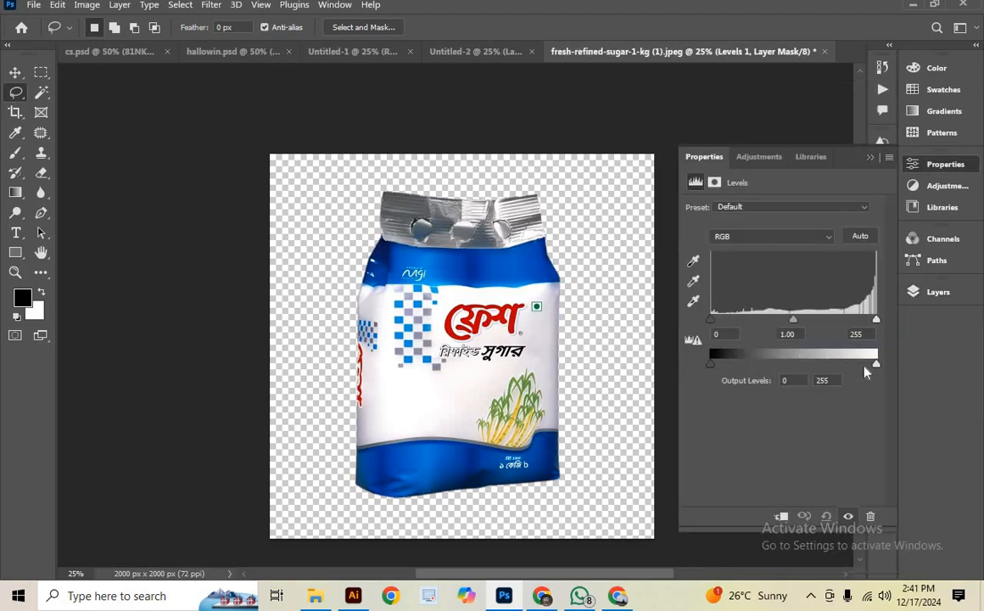
left_click_drag(877, 373, 867, 372)
left_click(871, 158)
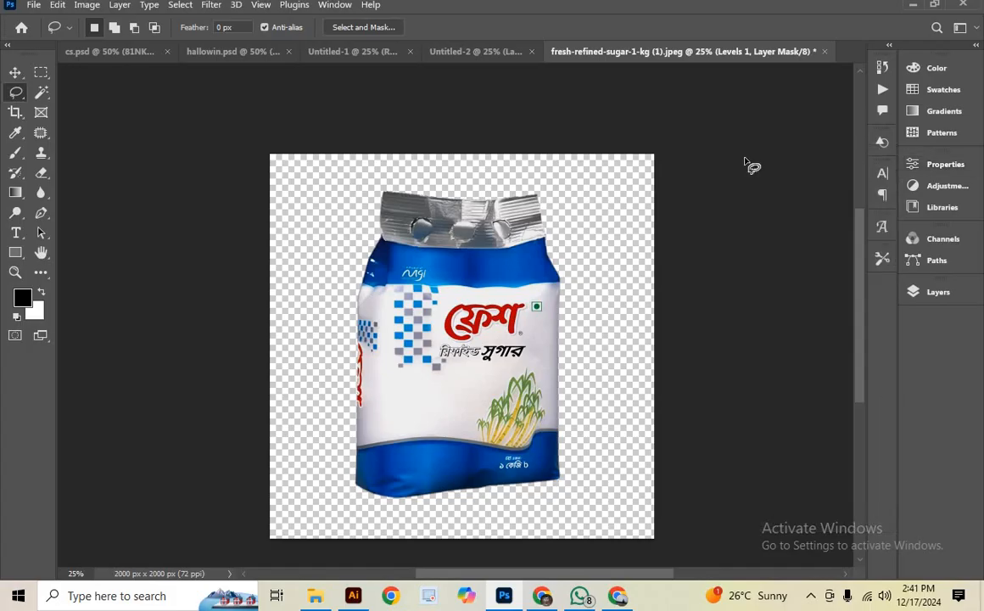
Apply Curves to the Levels adjustment's mask, with curve points at input 184, output 189 and input 128, output 119
key("ctrl+l")
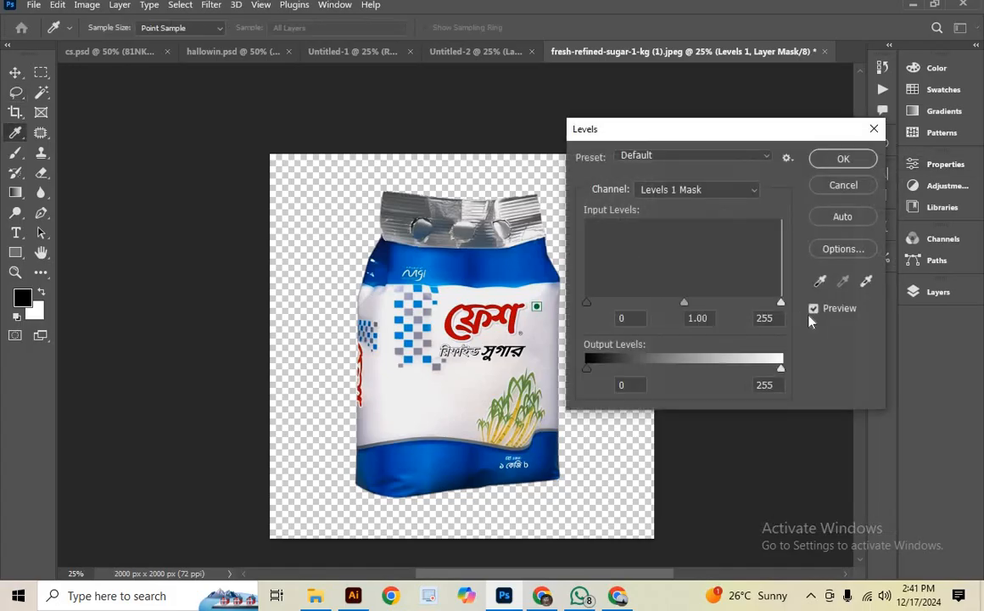
left_click(845, 187)
key("ctrl+m")
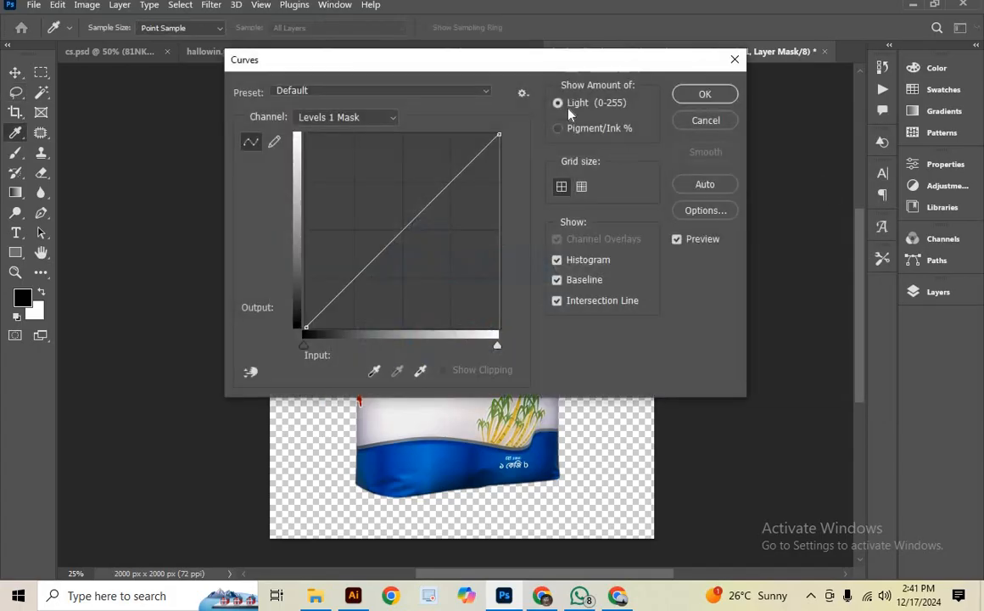
left_click_drag(488, 75, 724, 123)
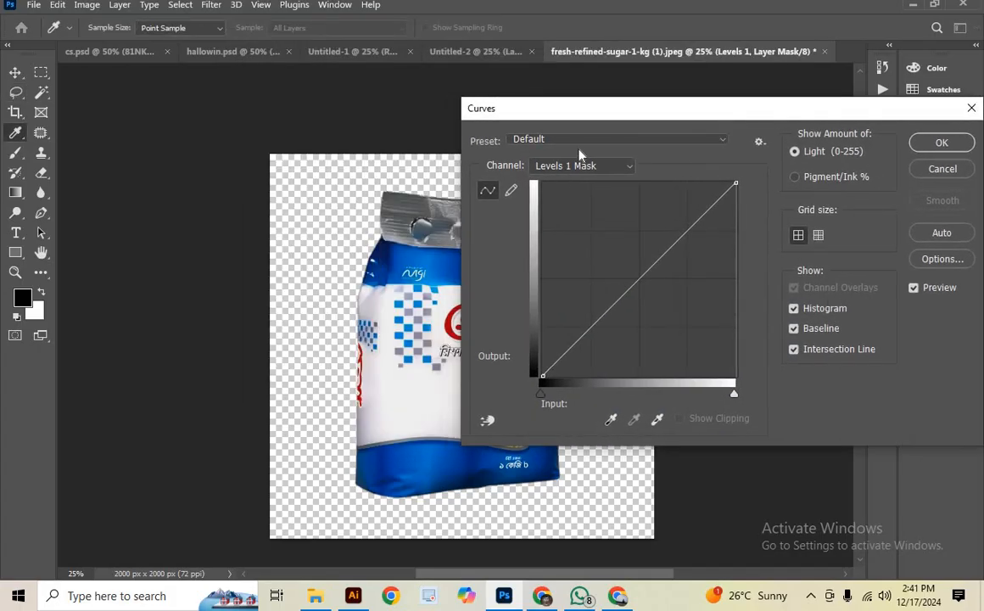
left_click_drag(641, 106, 701, 92)
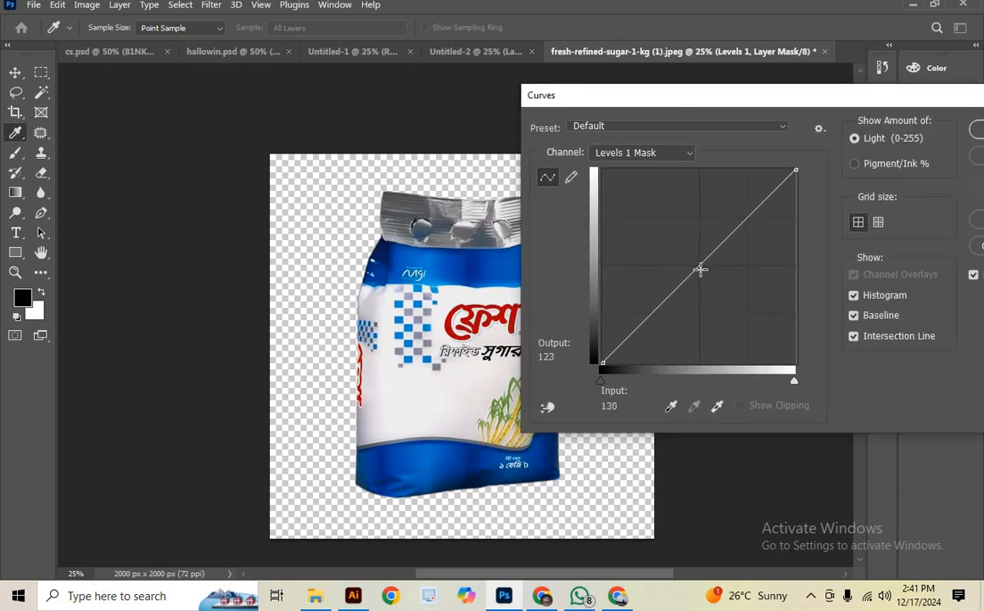
left_click_drag(704, 271, 708, 275)
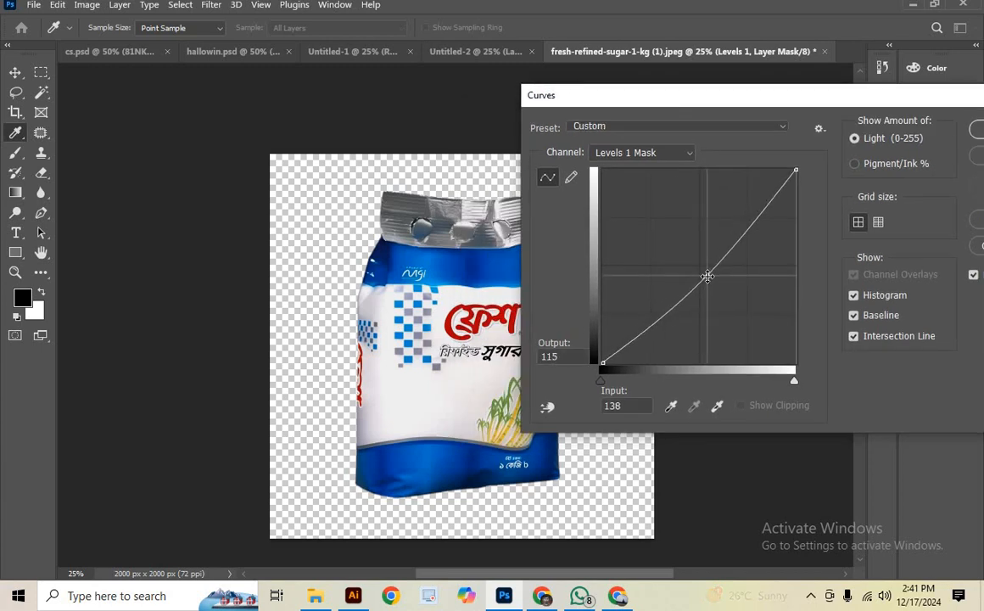
left_click_drag(746, 222, 742, 219)
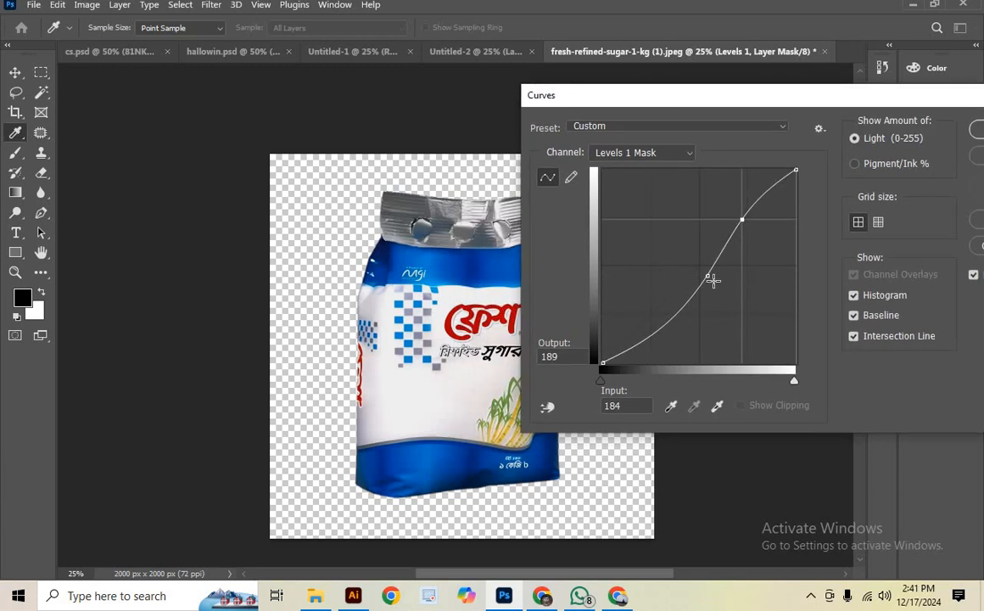
left_click_drag(707, 277, 699, 272)
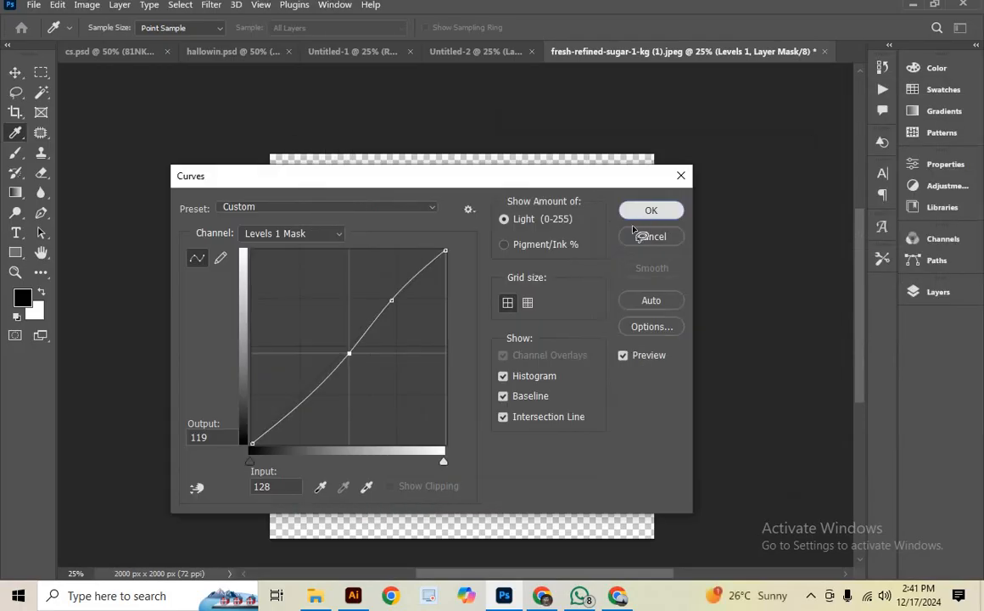
left_click(650, 212)
key("l")
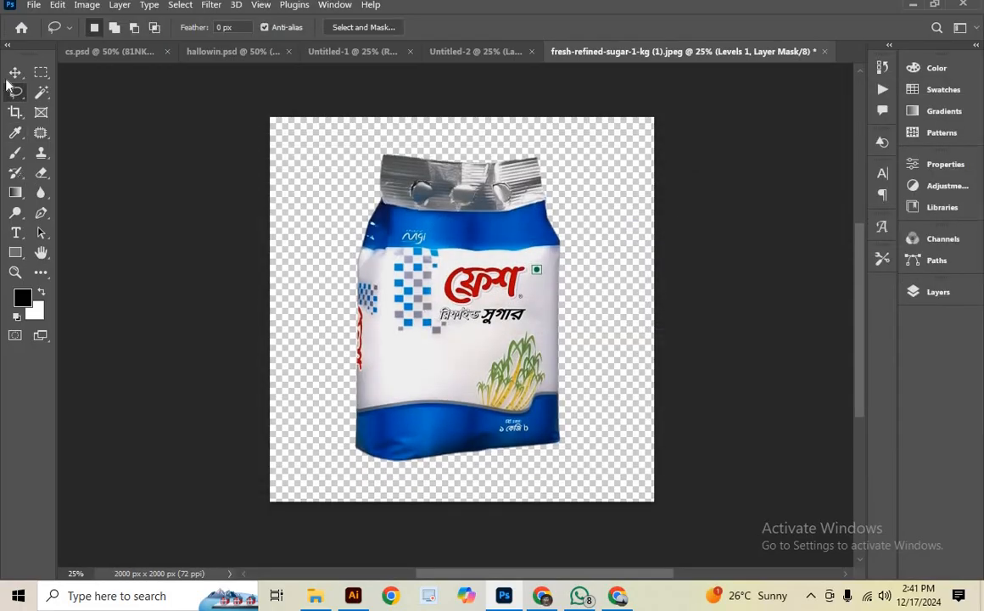
Shrink the packet layer's mask using the Minimum filter with a 2-pixel radius
left_click(15, 73)
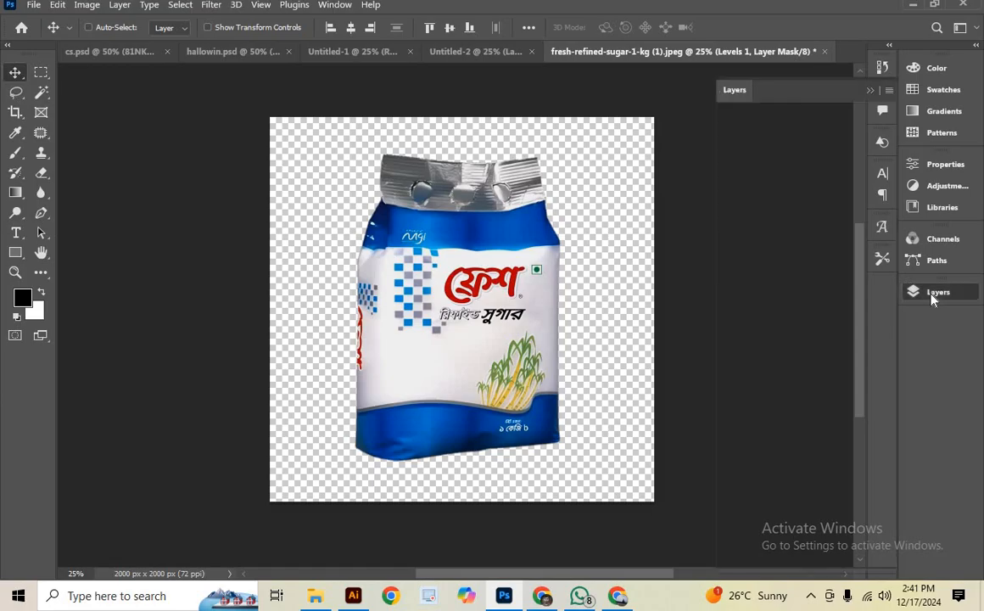
left_click(933, 292)
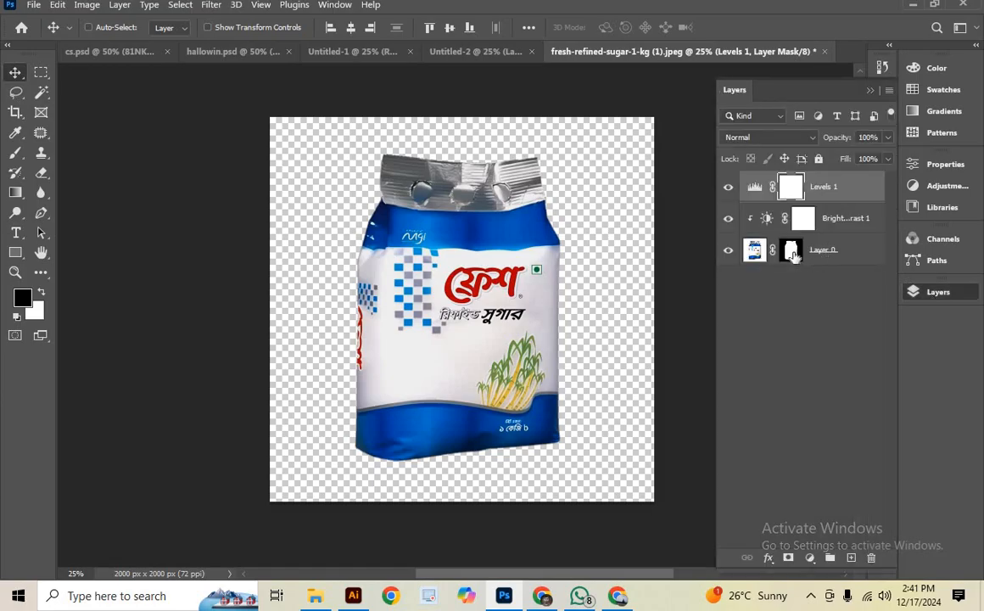
left_click(791, 251)
left_click(211, 6)
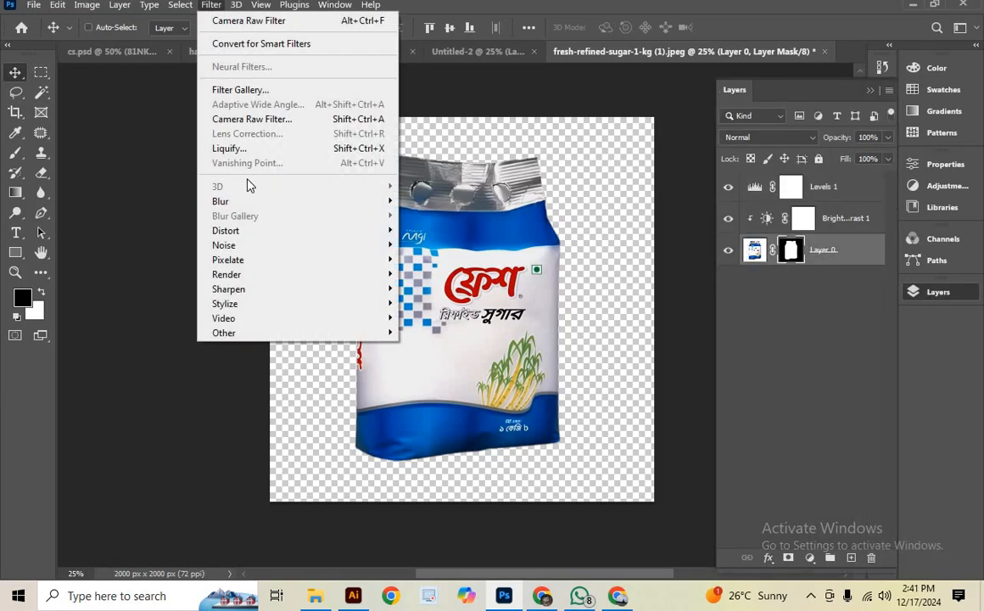
mouse_move(280, 331)
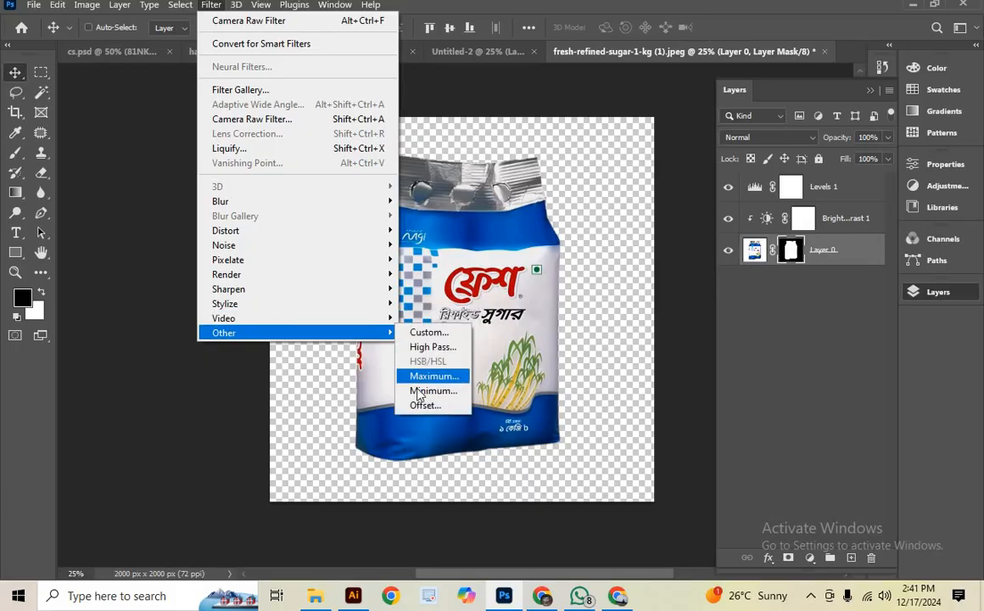
left_click(432, 392)
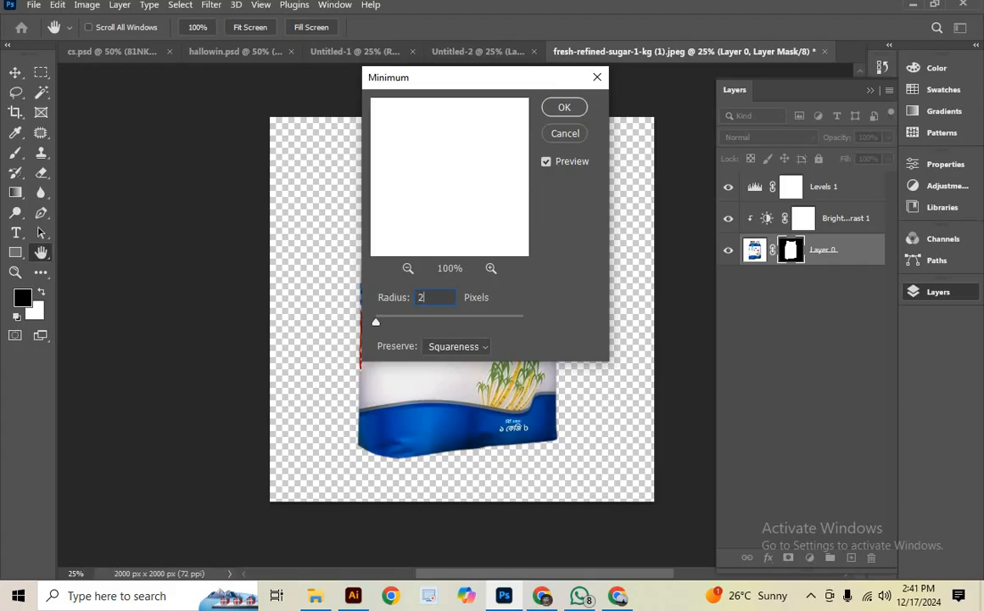
type("2")
left_click(565, 107)
key("v")
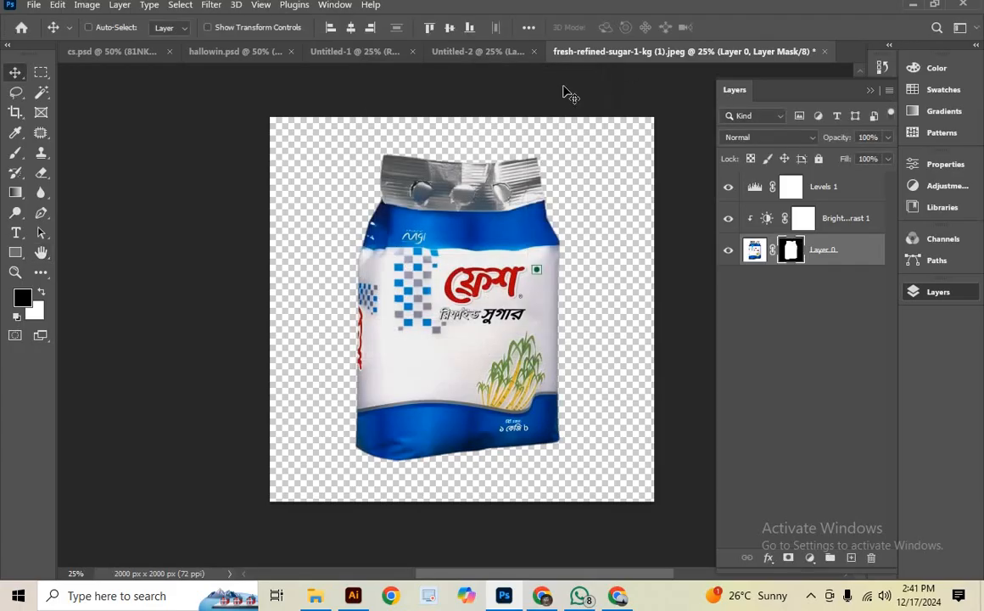
Merge the packet layer with its Brightness/Contrast and Levels adjustments into a single layer
scroll(492, 377, "down", 1)
scroll(537, 330, "up", 2)
scroll(565, 329, "down", 1)
left_click(819, 200, "shift")
key("ctrl+e")
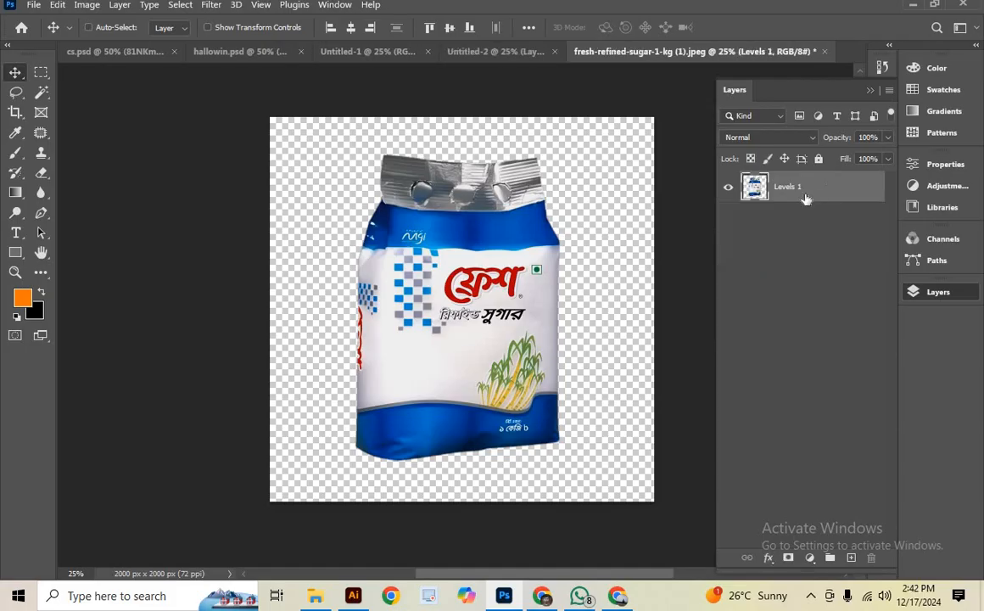
Copy the merged packet into the Untitled-2 sugarcane document, scale it to 69.10%, and stand it centrally on the path
left_click_drag(758, 193, 411, 250)
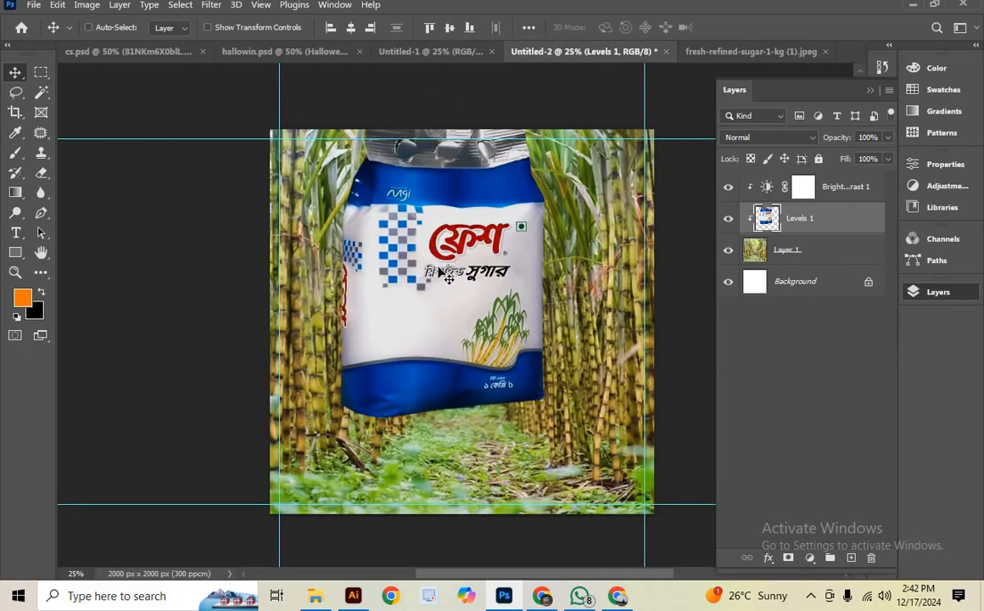
left_click_drag(455, 315, 472, 348)
key("ctrl+t")
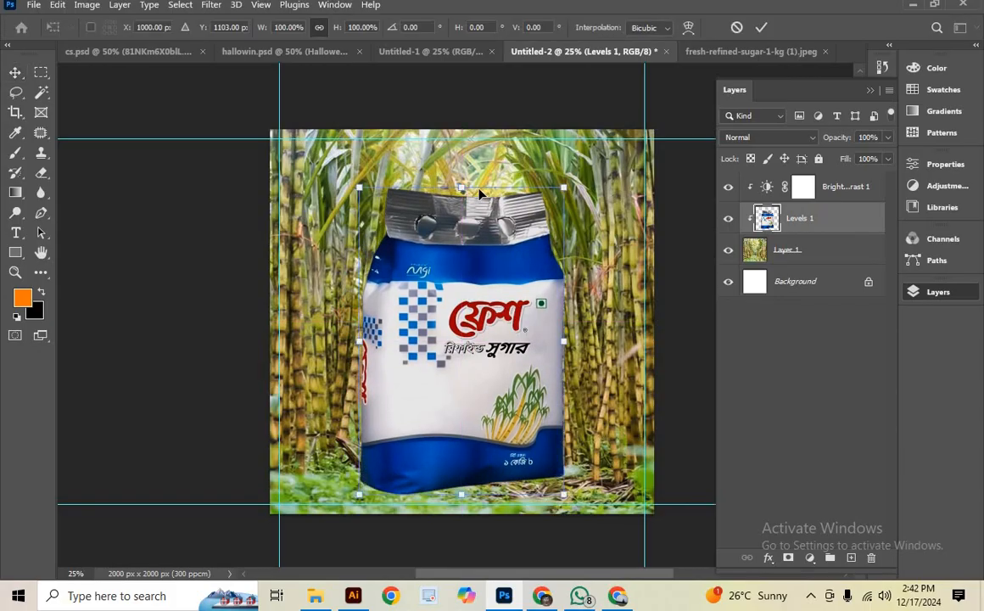
left_click_drag(463, 186, 470, 322)
left_click_drag(472, 386, 462, 270)
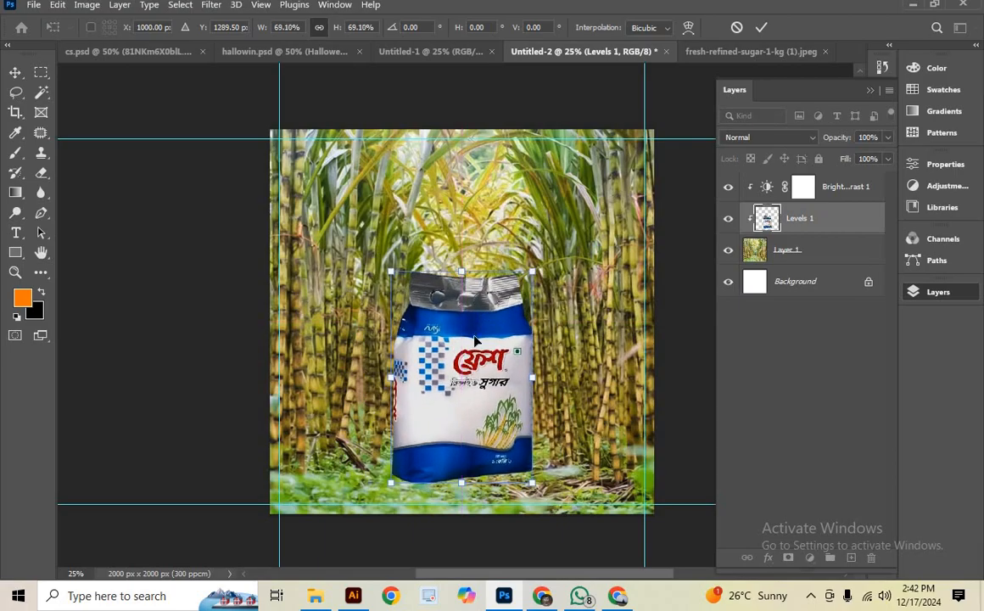
left_click_drag(474, 331, 474, 340)
left_click(761, 28)
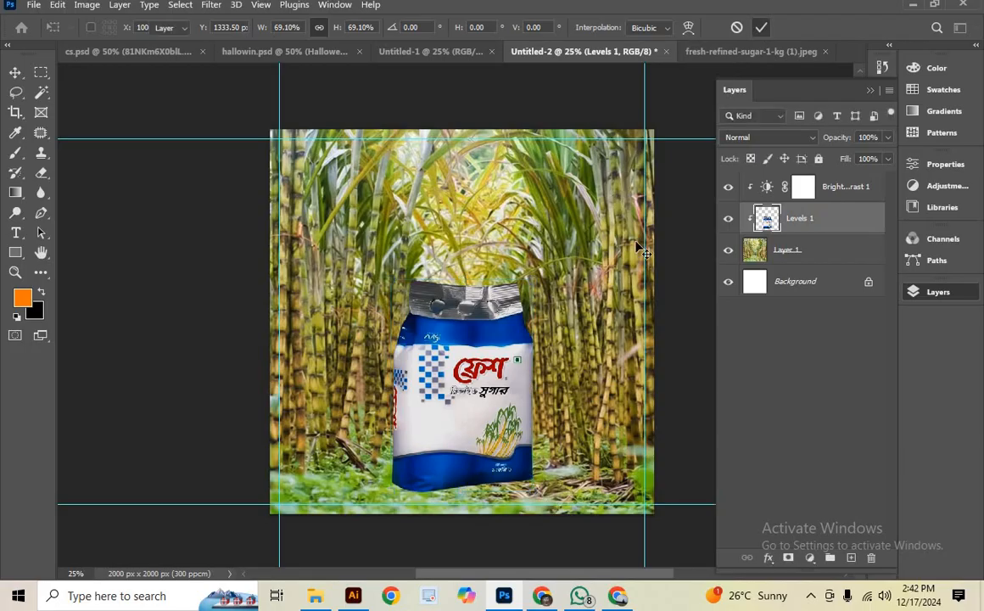
Place the packet layer above the Brightness/Contrast adjustment and release its clipping mask
scroll(463, 413, "right", 4)
scroll(462, 414, "left", 5)
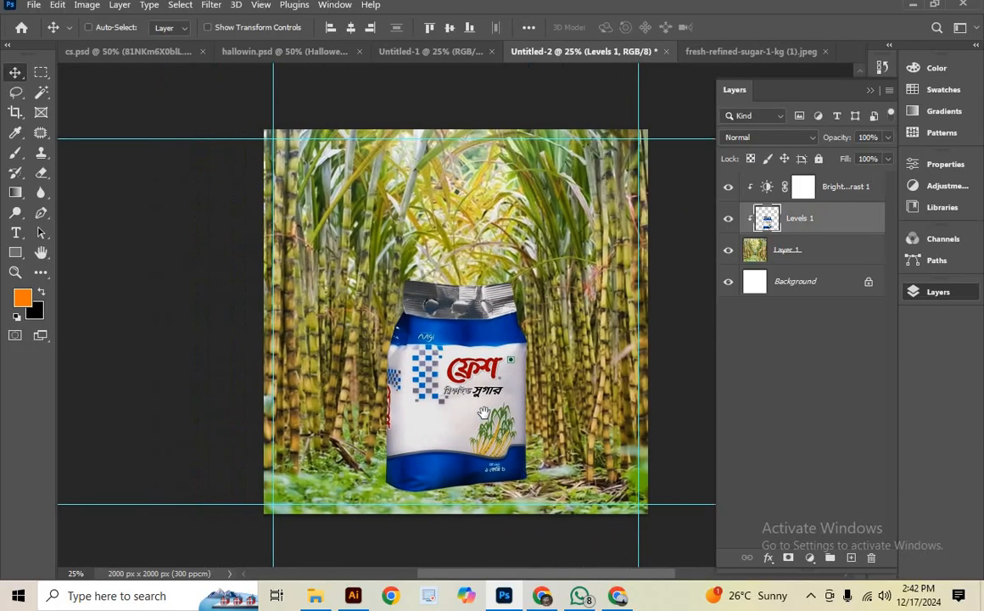
left_click_drag(542, 409, 526, 380)
key("ctrl+plus")
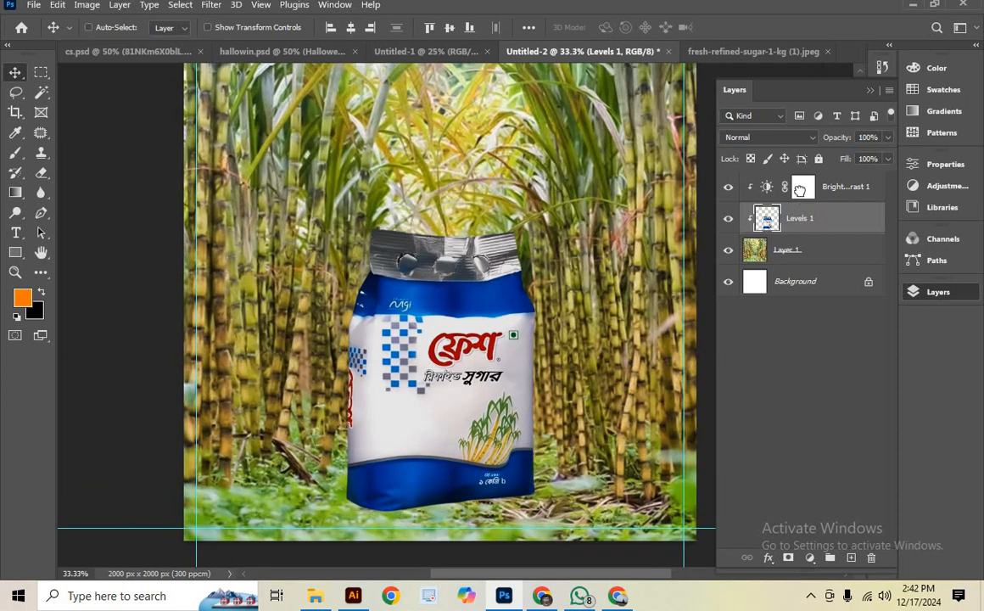
left_click_drag(800, 190, 813, 189)
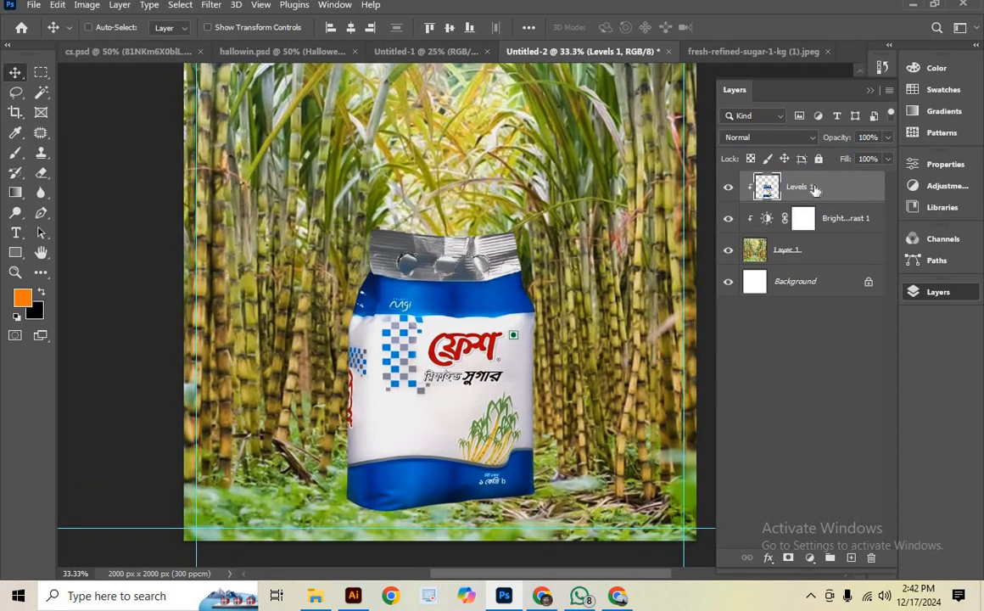
right_click(814, 188)
left_click(666, 314)
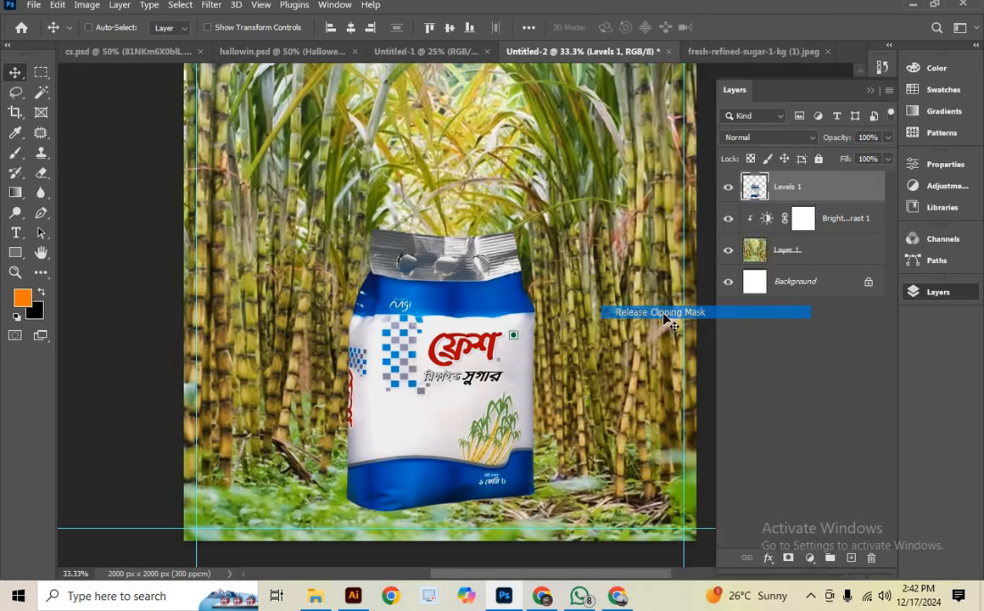
Nudge the packet slightly upward on the sugarcane background
scroll(424, 391, "down", 3)
left_click_drag(554, 367, 465, 392)
left_click_drag(386, 366, 458, 358)
scroll(458, 358, "down", 2)
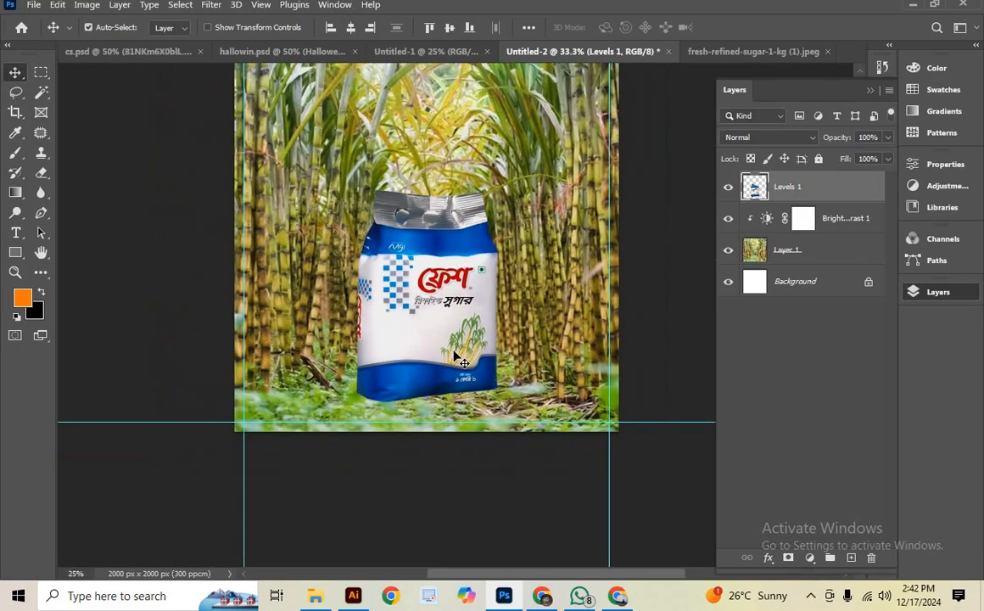
left_click(794, 250)
left_click(798, 196)
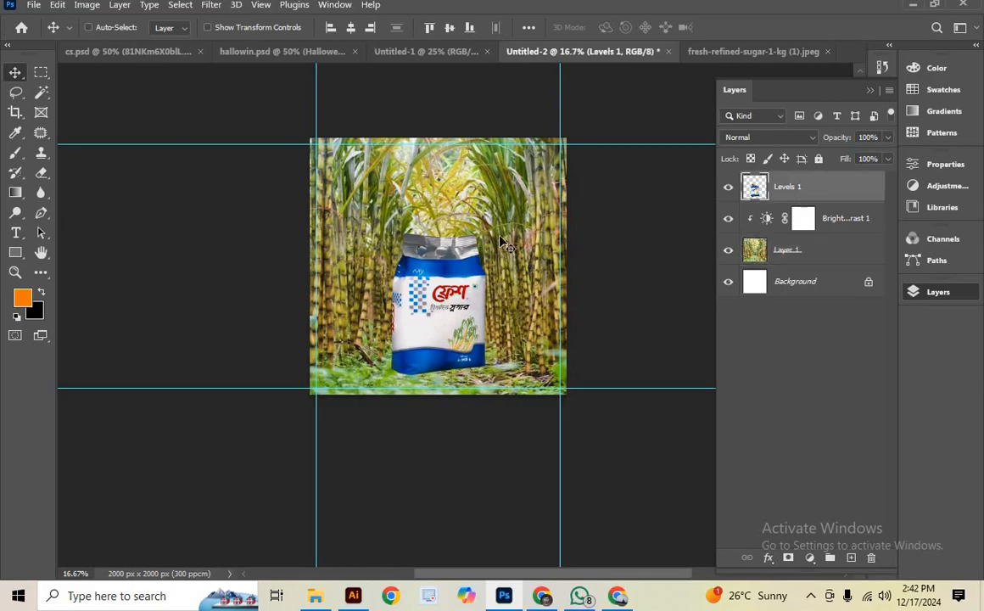
left_click_drag(463, 279, 463, 279)
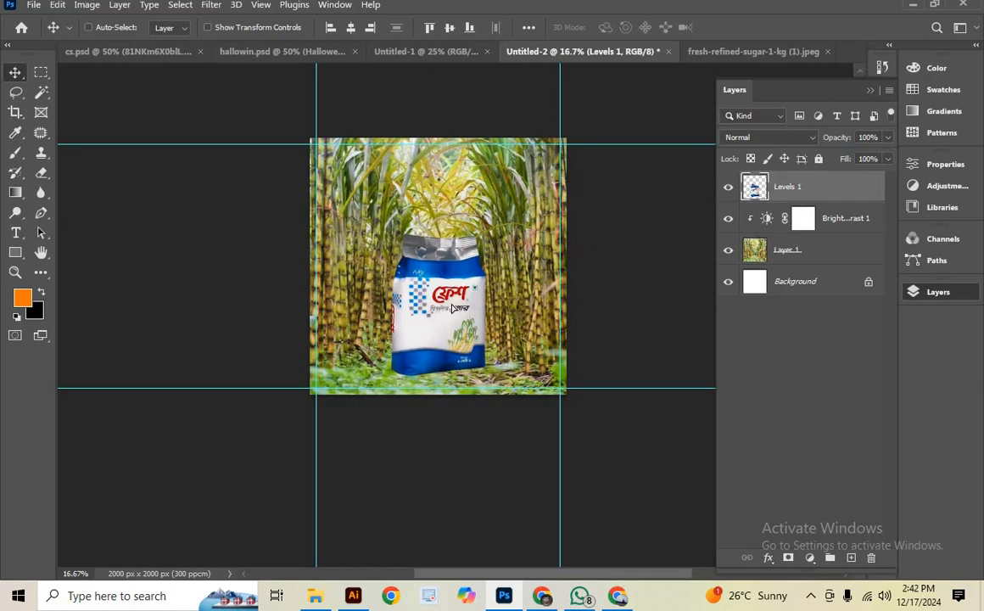
left_click_drag(449, 307, 450, 303)
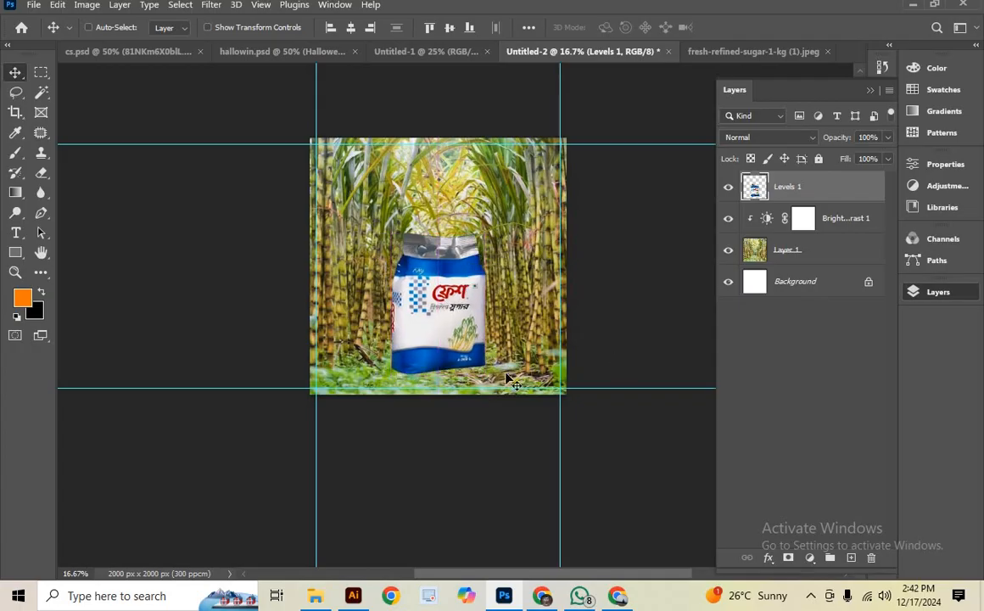
Examine the packet's placement and spacing within the sugarcane scene, both close up and as a whole
key("ctrl+plus")
key("ctrl+minus")
scroll(544, 161, "down", 1)
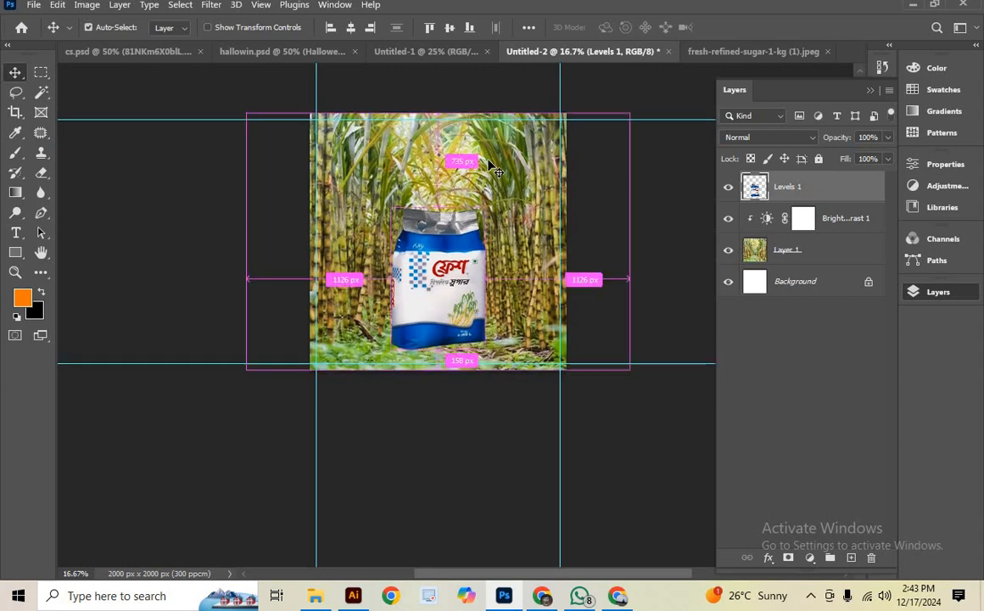
scroll(462, 319, "up", 2)
scroll(360, 387, "up", 1)
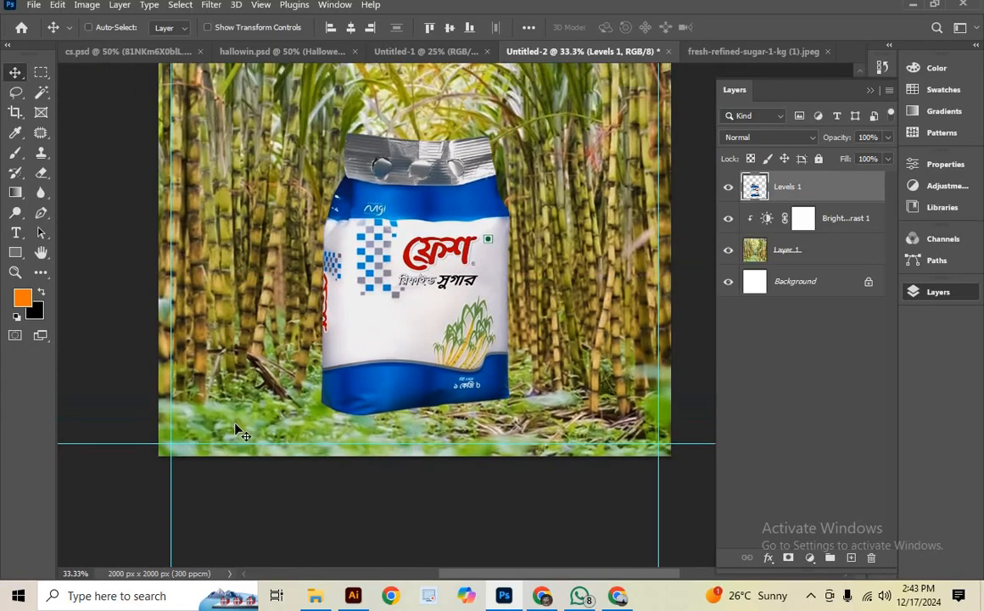
left_click_drag(630, 339, 536, 387)
left_click_drag(434, 240, 490, 250)
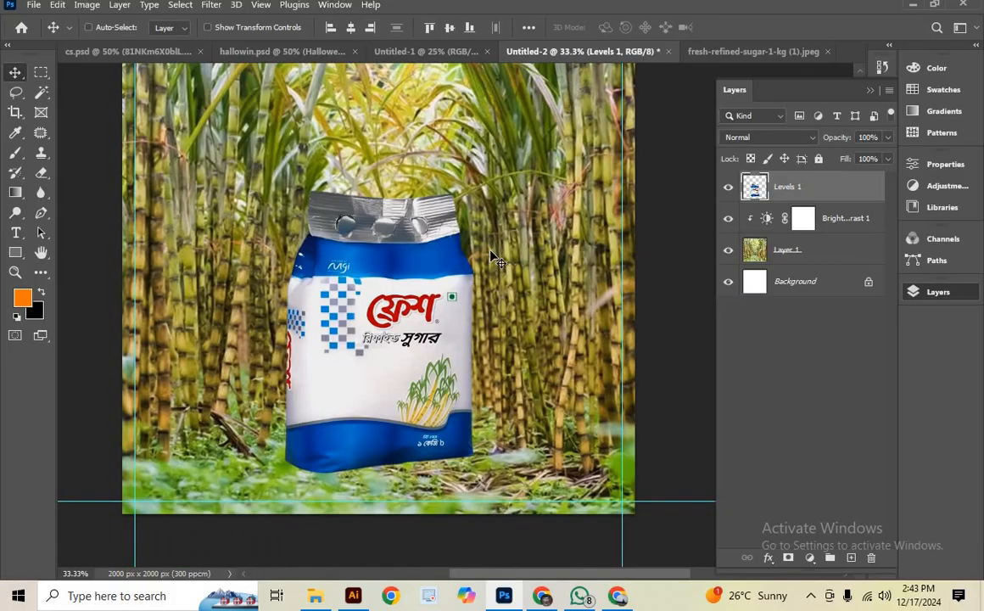
scroll(490, 250, "down", 1)
left_click_drag(414, 204, 421, 225)
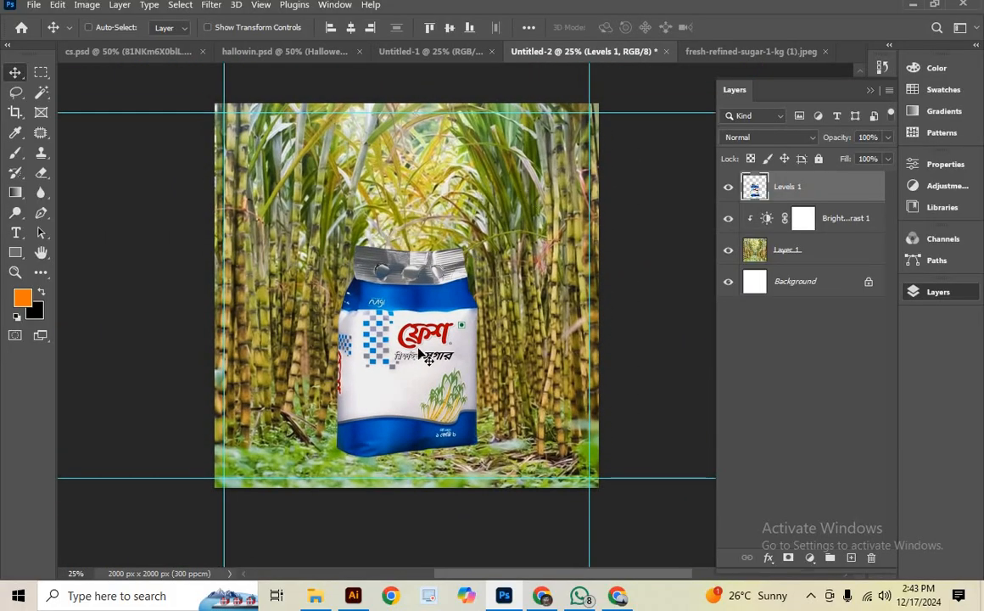
Reposition the packet in the right half of the canvas and shift the sugarcane background to the right behind it
left_click_drag(433, 353, 510, 350)
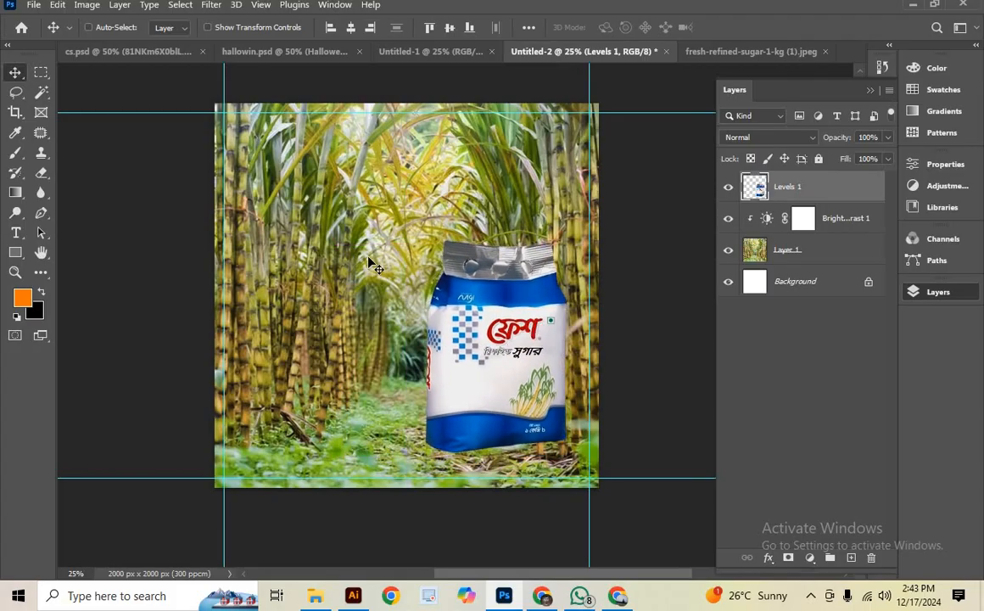
left_click(768, 255)
left_click_drag(422, 246, 499, 246)
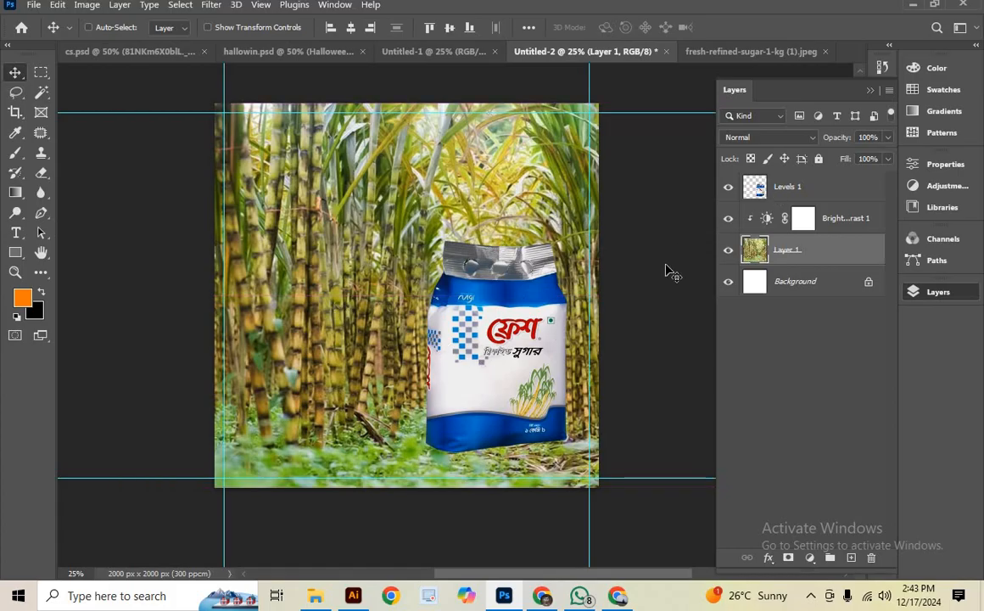
left_click(798, 187)
mouse_move(510, 345)
left_mouse_down()
mouse_move(495, 351)
mouse_move(501, 346)
left_mouse_up()
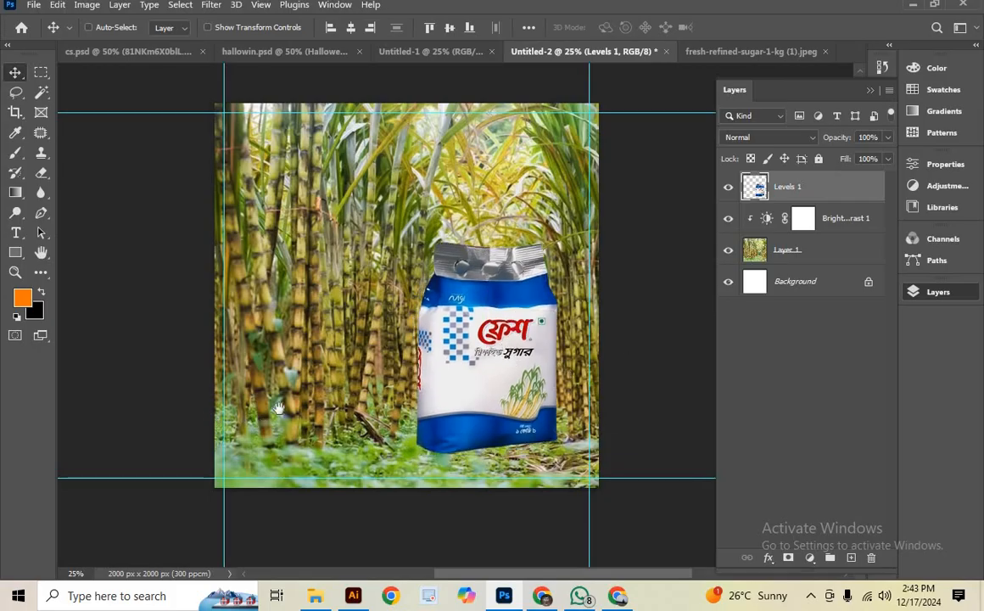
mouse_move(339, 419)
left_mouse_down()
mouse_move(325, 419)
mouse_move(334, 421)
left_mouse_up()
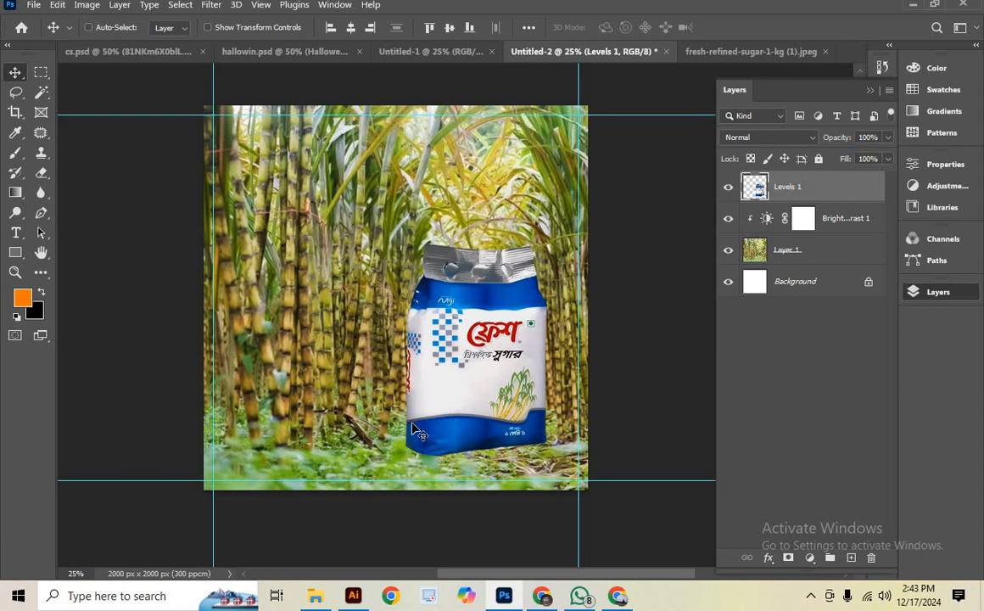
Nudge the packet slightly down and to the left on the sugarcane background
mouse_move(308, 381)
left_mouse_down()
mouse_move(271, 393)
mouse_move(305, 402)
left_mouse_up()
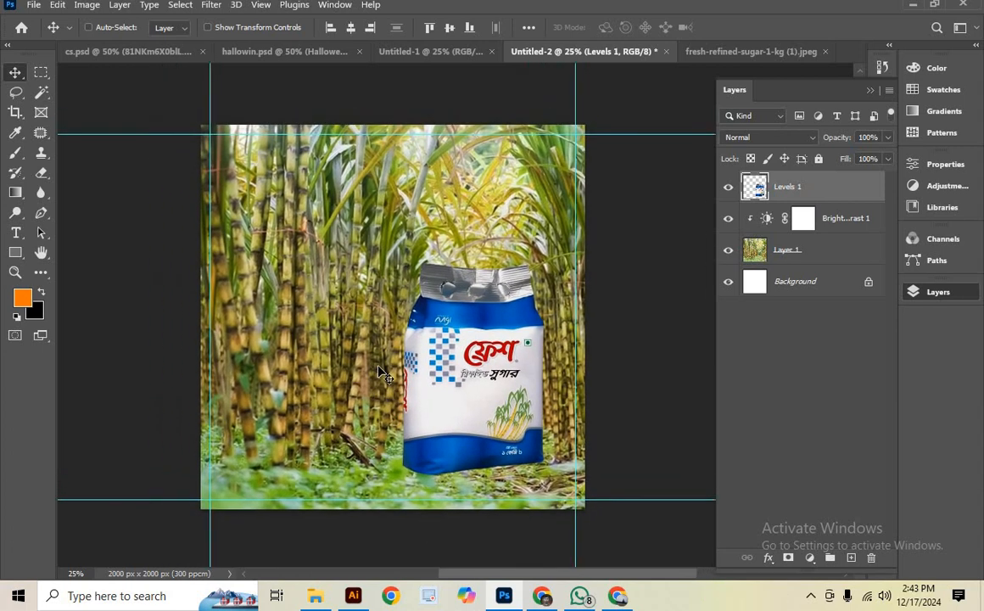
scroll(382, 374, "down", 2)
scroll(382, 373, "up", 2)
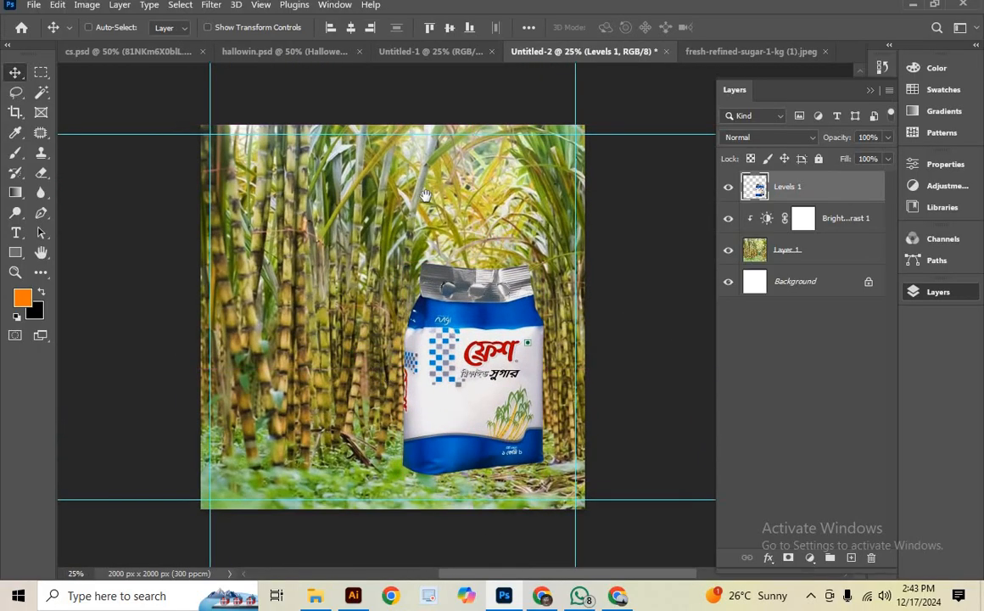
left_click_drag(451, 308, 485, 312)
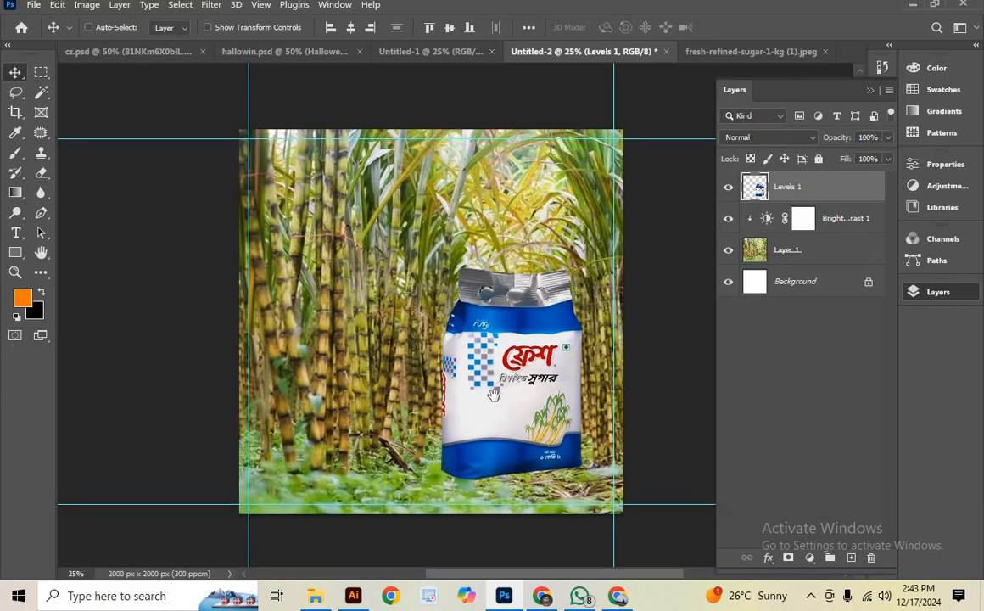
left_click_drag(537, 444, 452, 421)
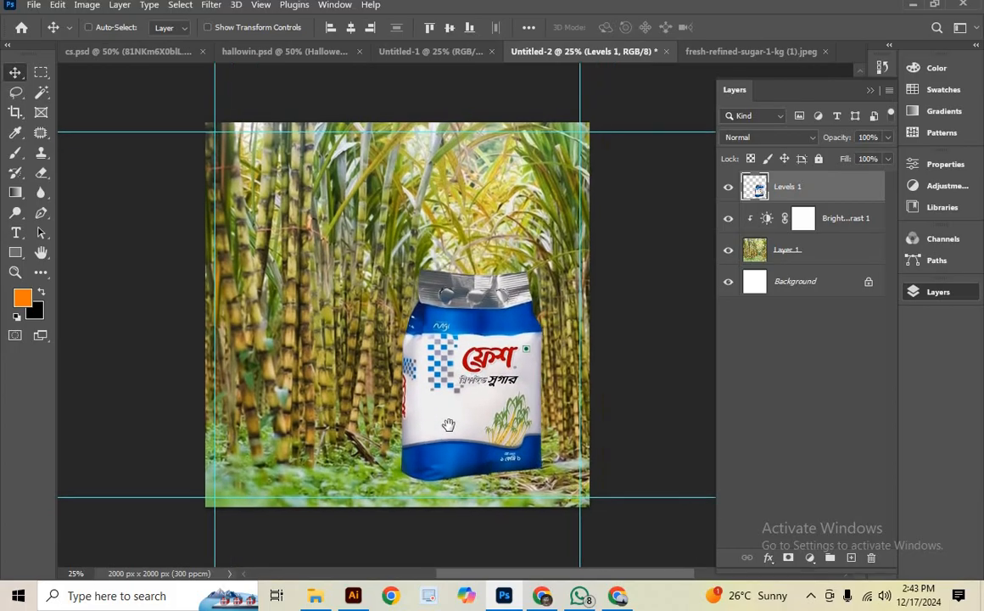
left_click_drag(538, 446, 521, 409)
left_click_drag(517, 349, 519, 371)
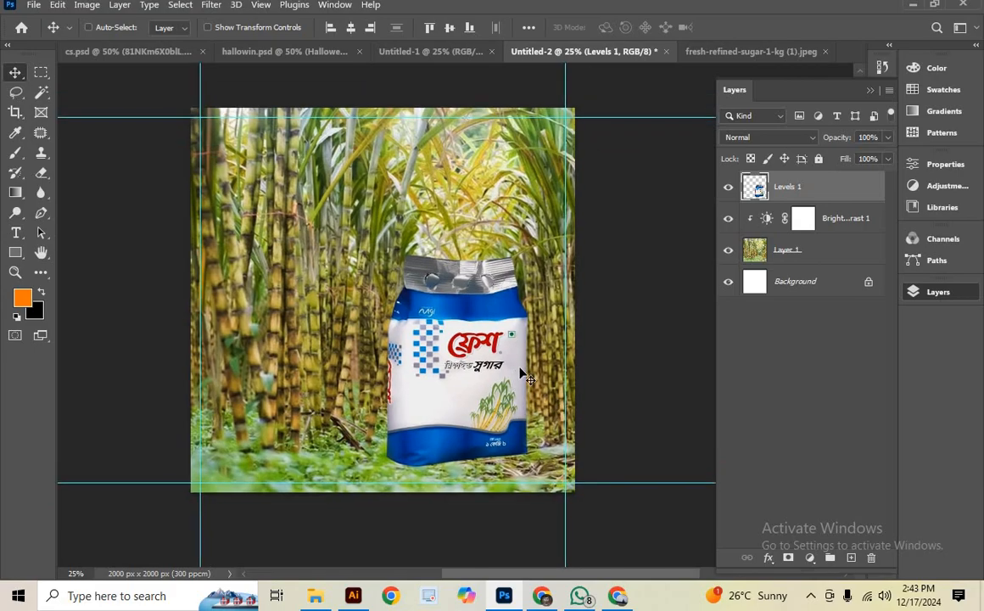
scroll(523, 377, "down", 2)
scroll(523, 377, "up", 2)
left_click_drag(393, 358, 413, 374)
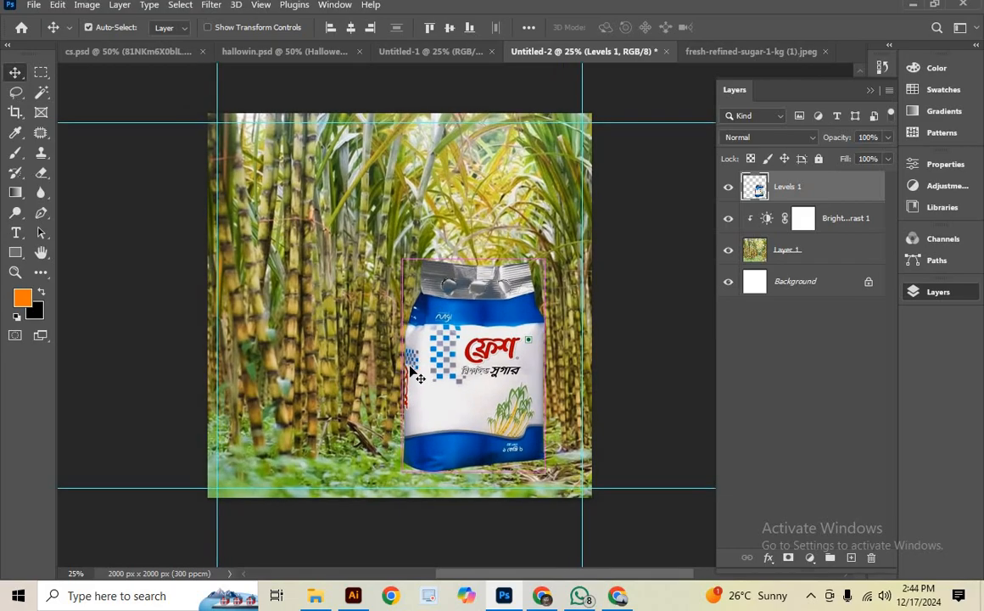
Save a layered PSD copy of the document named "Sugarcane garden" in the Downloads folder
key("ctrl+s")
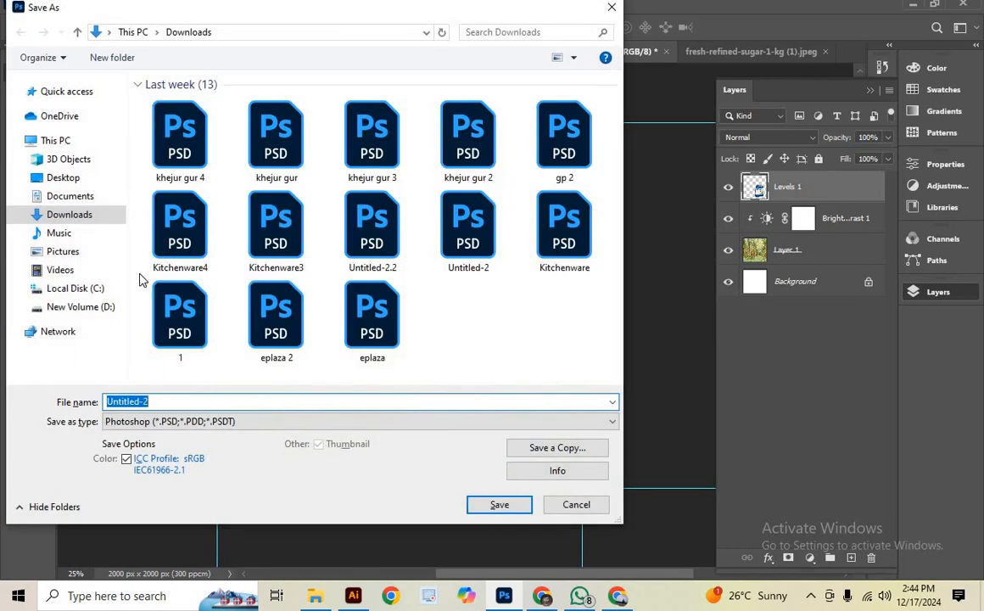
left_click(65, 177)
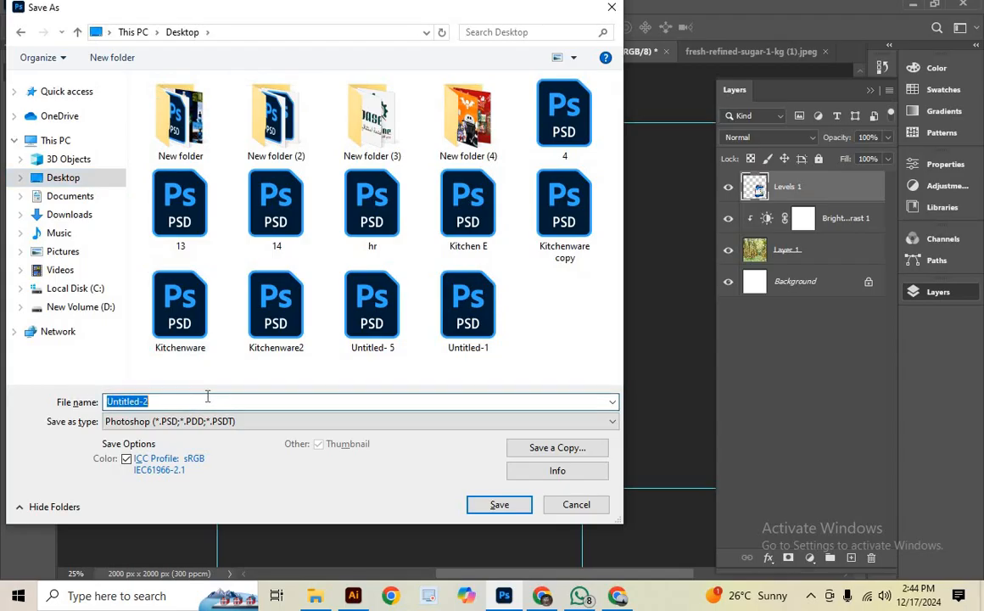
key("BackSpace")
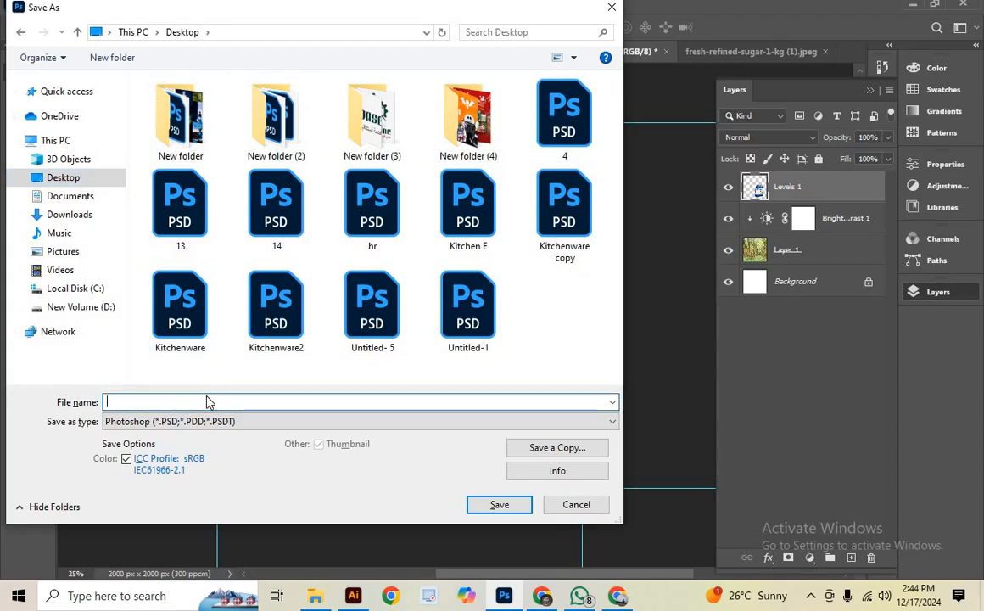
key("super+v")
left_click(189, 208)
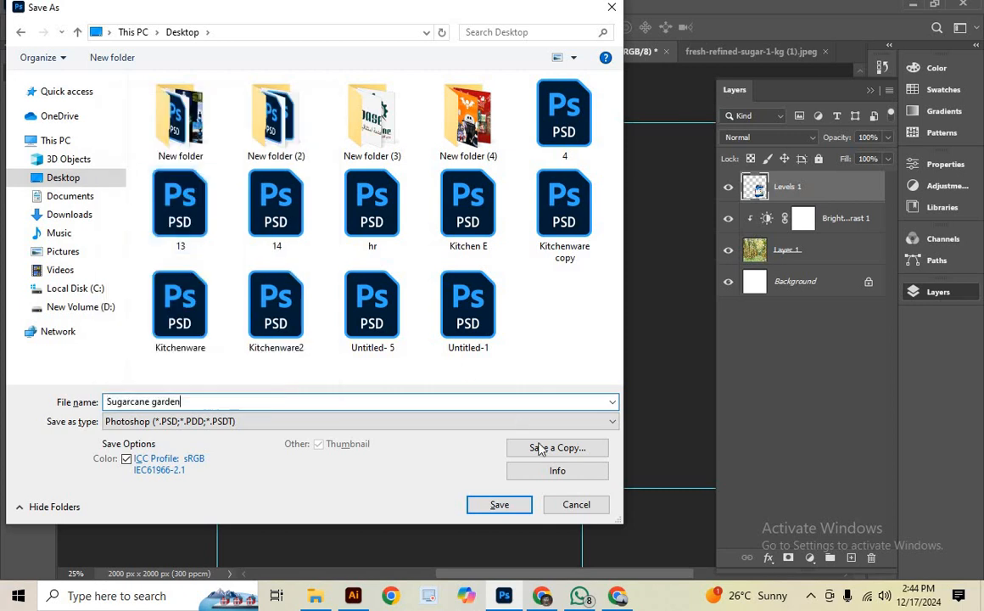
left_click(539, 449)
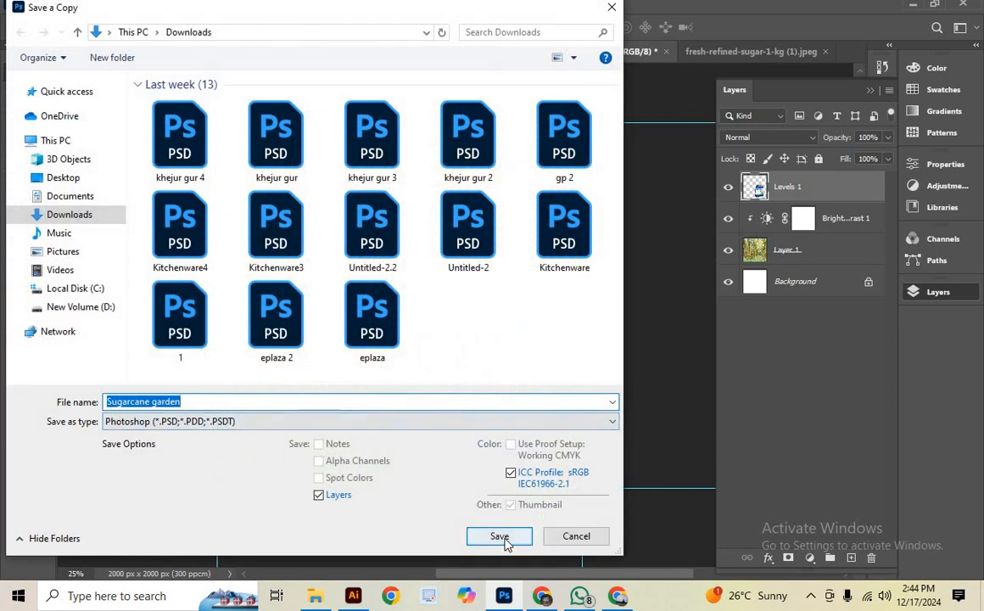
left_click(502, 537)
left_click(660, 154)
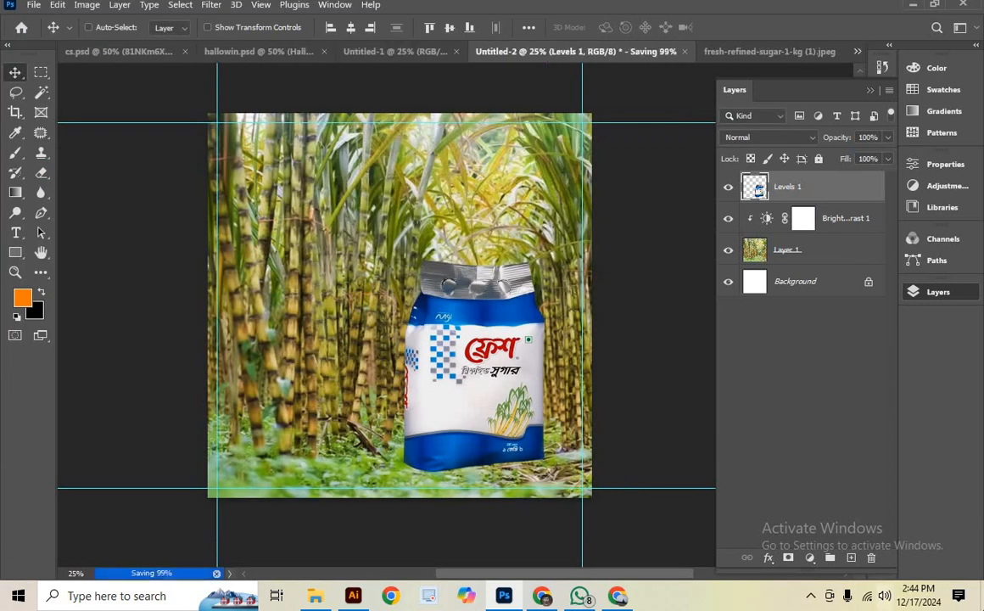
Save the working document as Sugarcane garden.psd in Downloads, replacing the existing file of that name
scroll(280, 139, "down", 1)
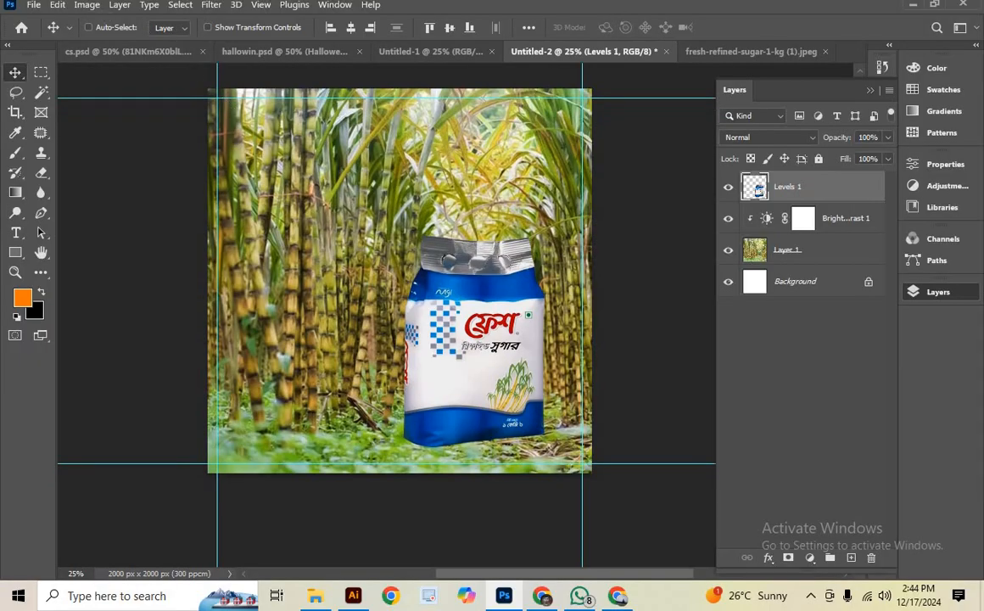
left_click(35, 5)
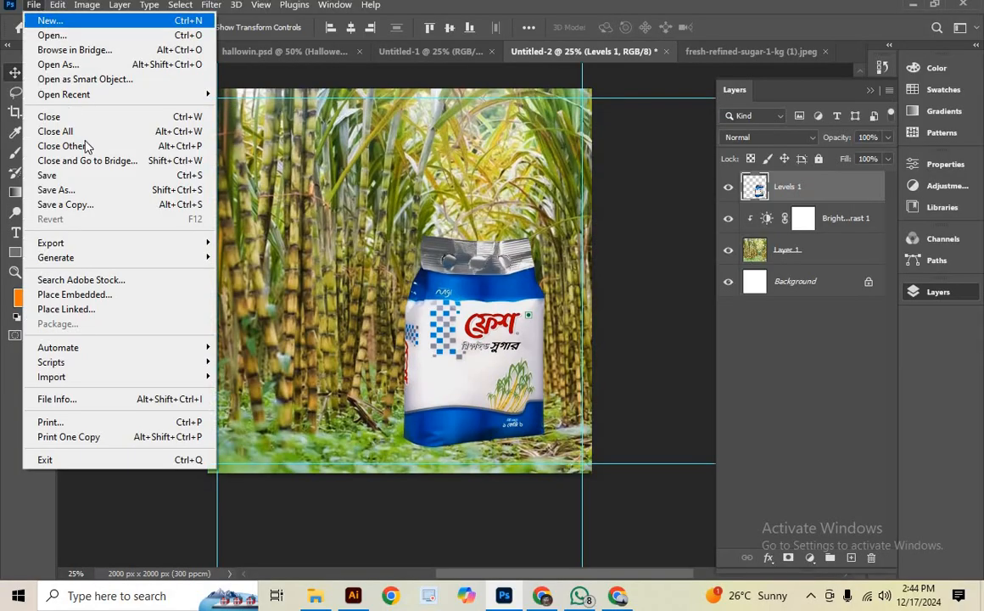
left_click(92, 190)
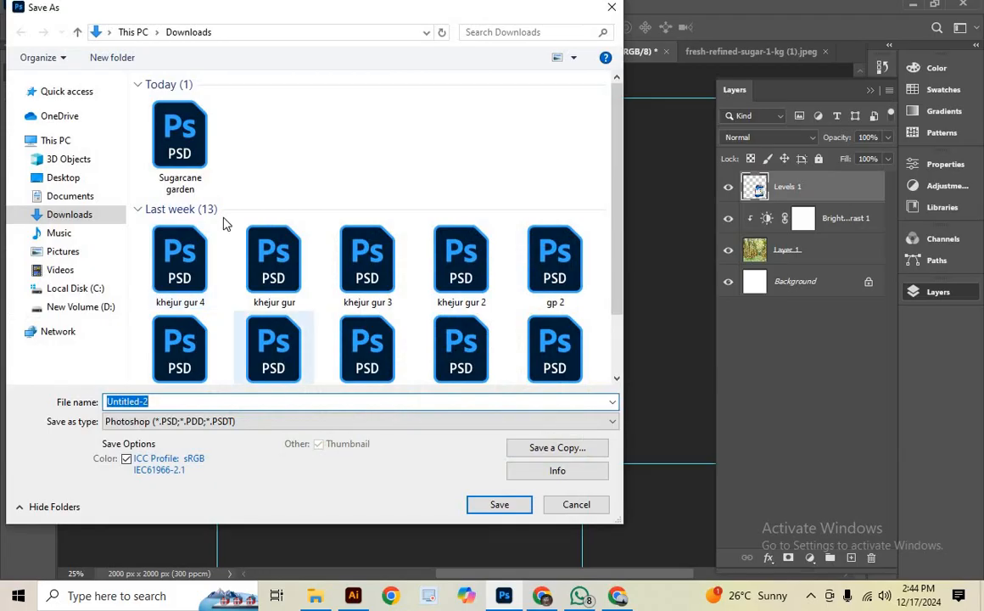
double_click(180, 140)
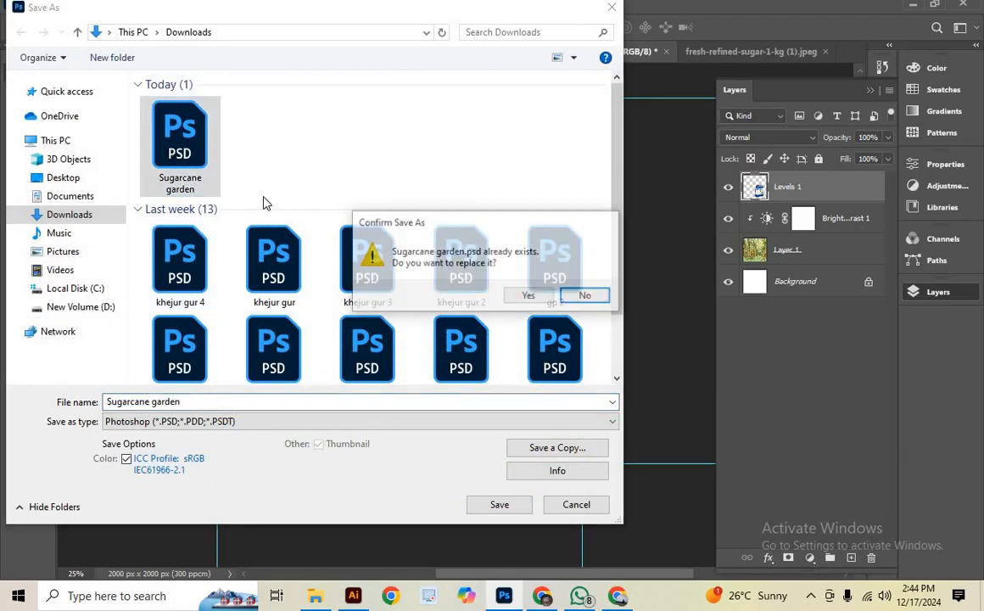
left_click(529, 296)
left_click(661, 155)
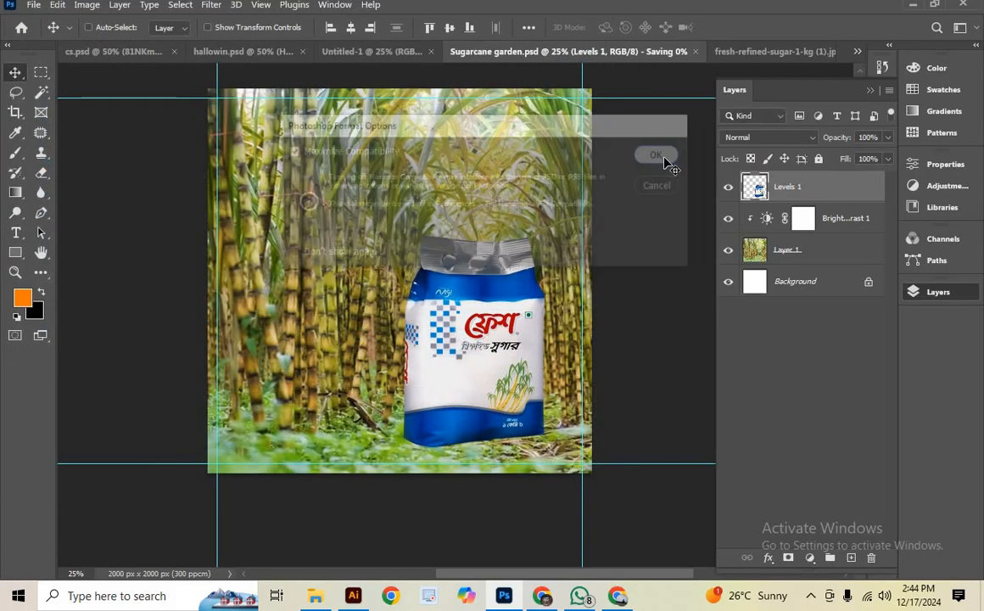
Examine the packet's size and position within the sugarcane scene at several magnifications
scroll(468, 347, "down", 1)
scroll(468, 347, "up", 1)
left_click_drag(402, 279, 418, 294)
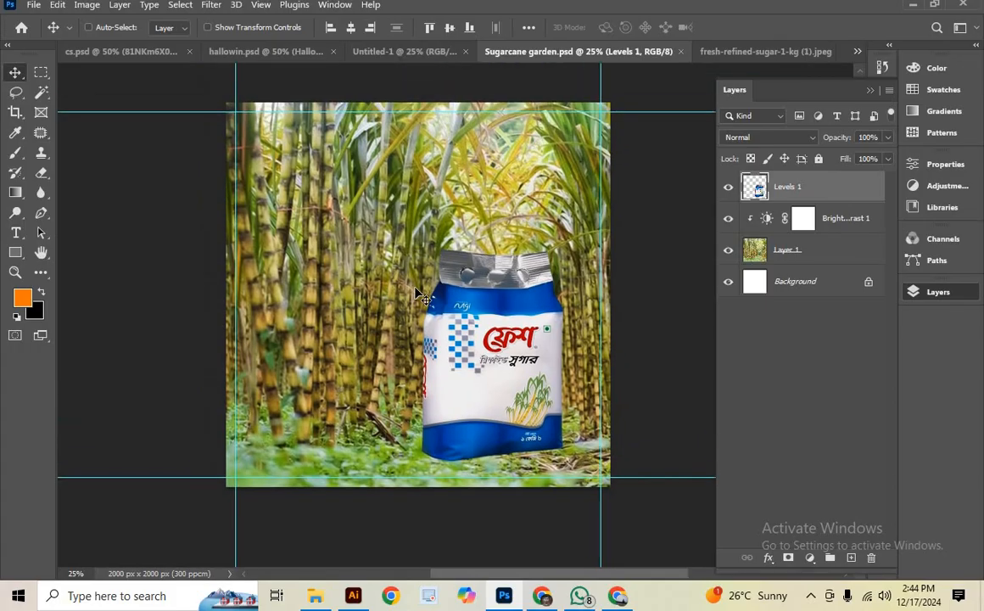
key("ctrl")
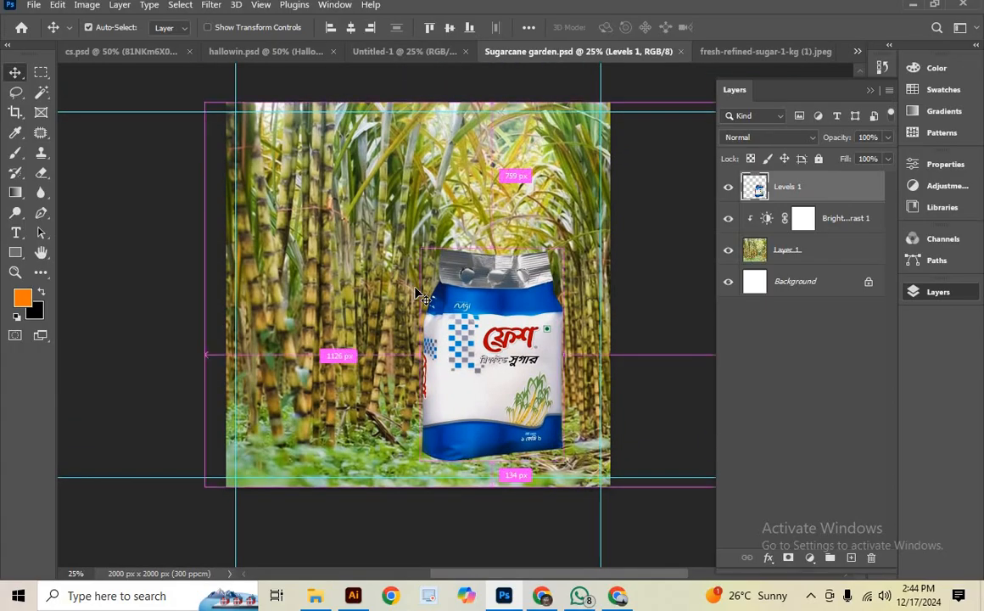
left_click_drag(376, 215, 433, 213)
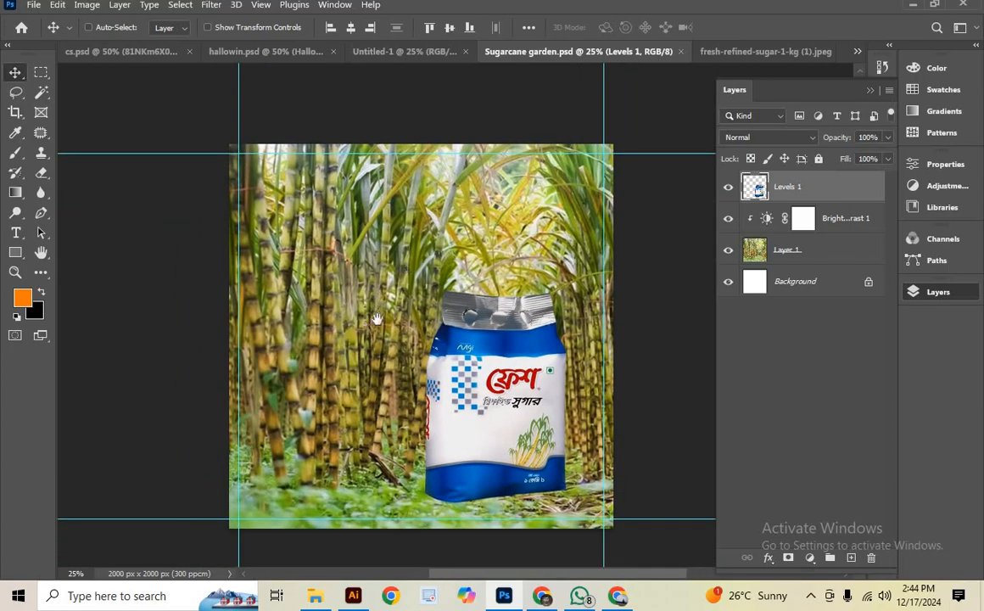
left_click_drag(386, 297, 392, 280)
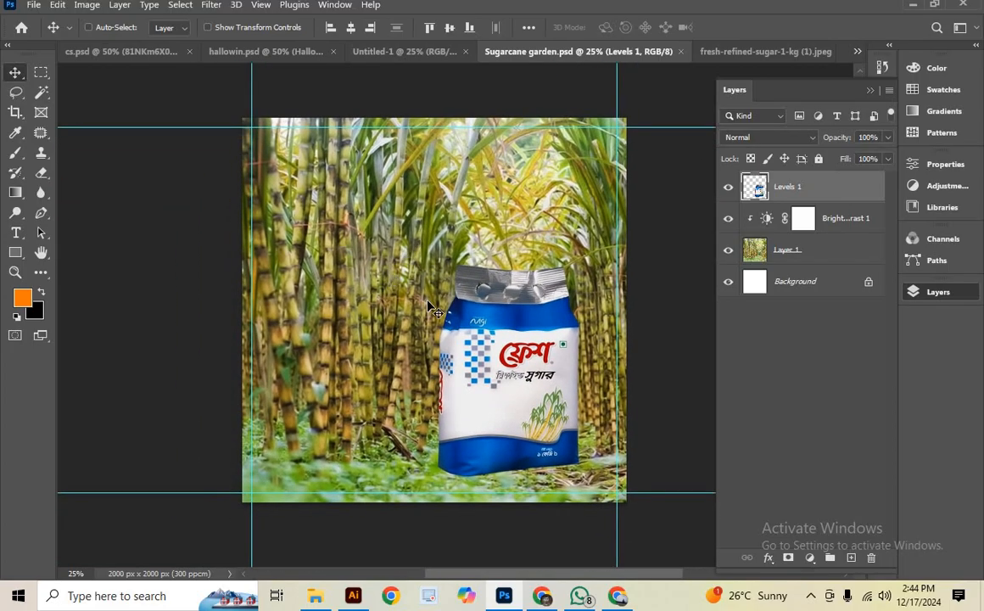
key("ctrl+minus")
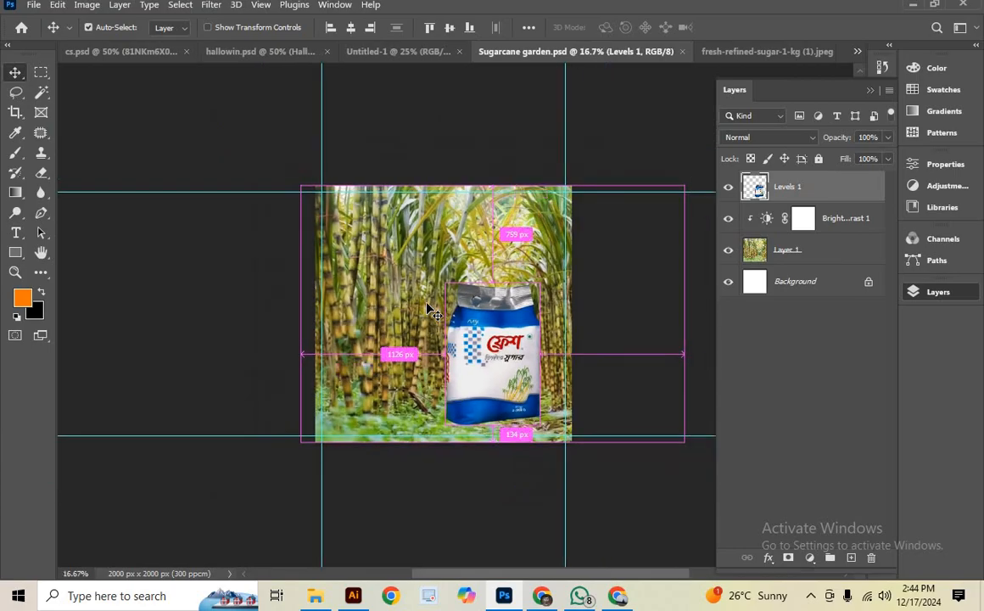
key("ctrl+plus")
key("ctrl+plus")
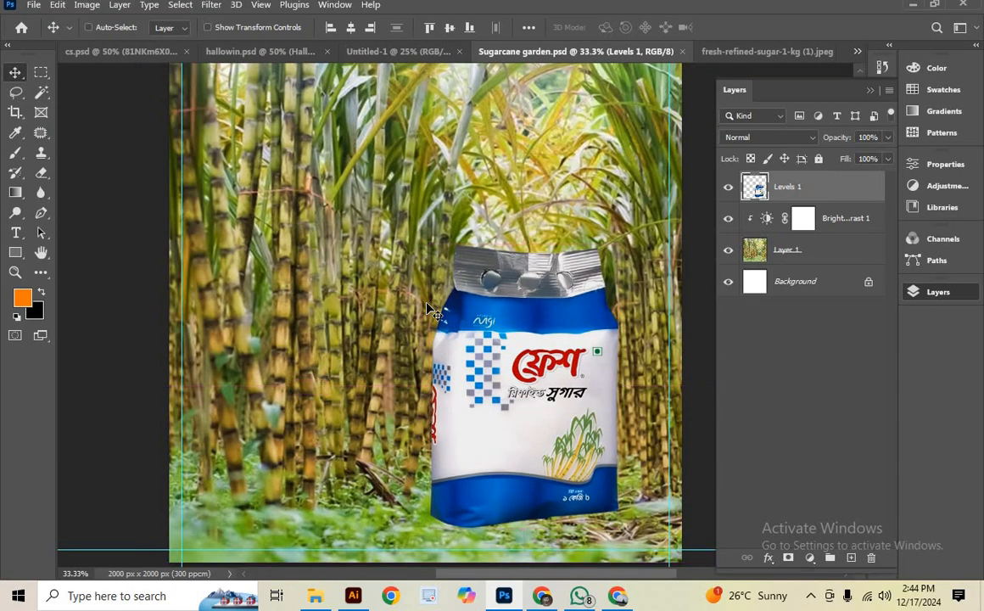
scroll(428, 309, "down", 1)
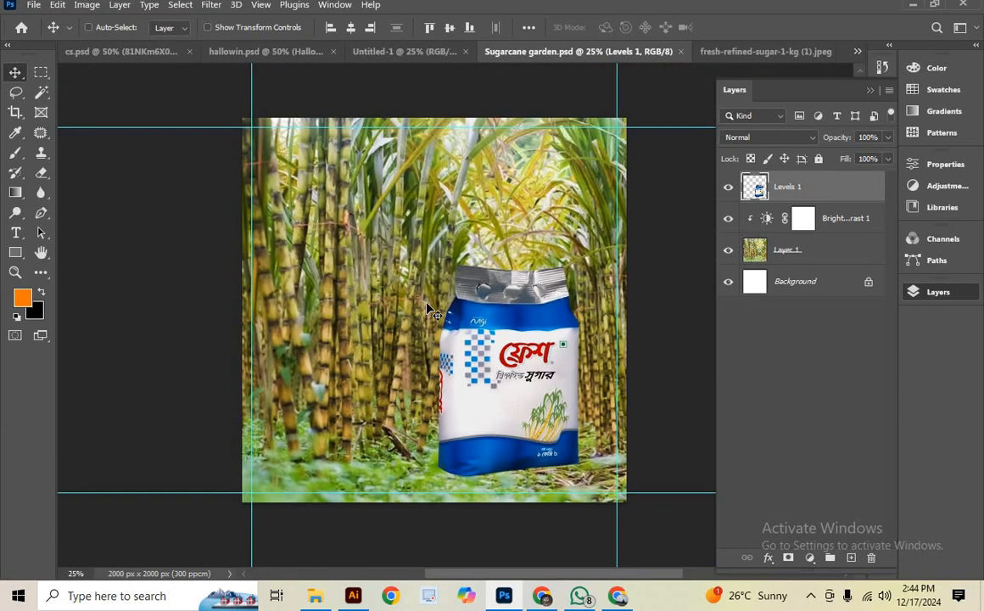
left_click_drag(442, 324, 447, 344)
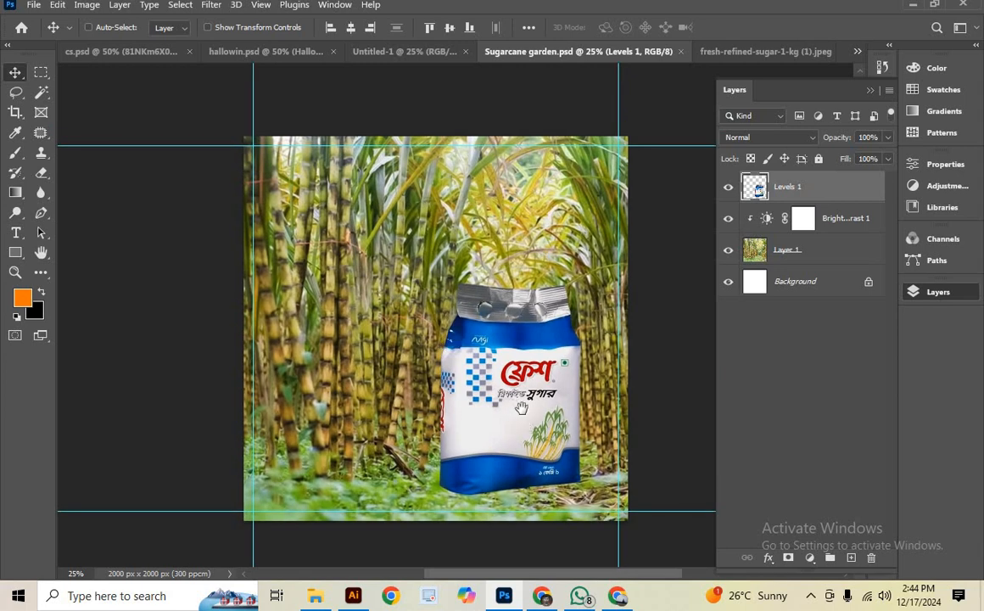
left_click_drag(520, 408, 523, 418)
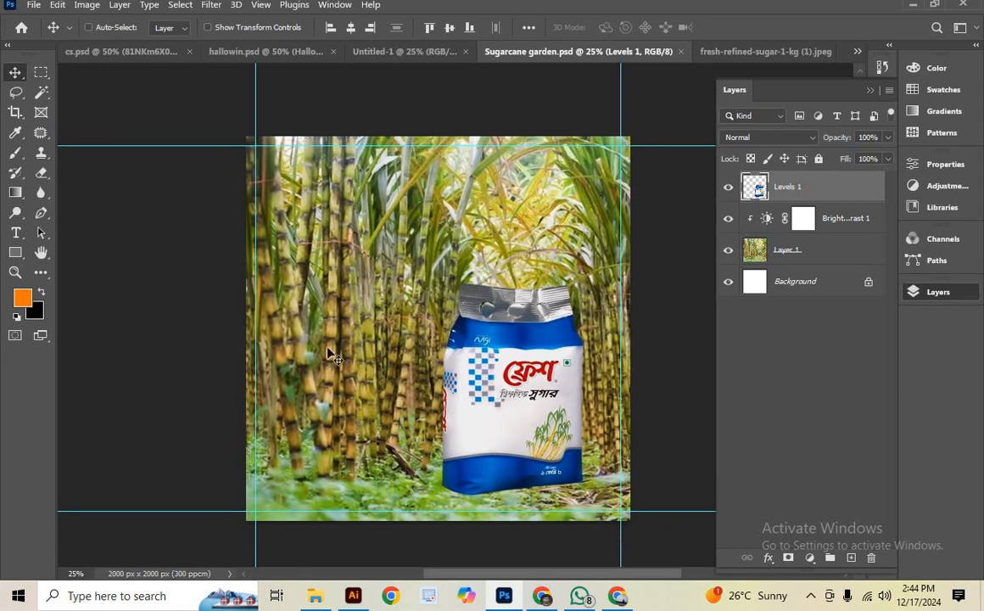
Switch to the LinkedIn browser window, close the enlarged sugar ad and examine the earlier designs in the image gallery for reference
left_click(617, 596)
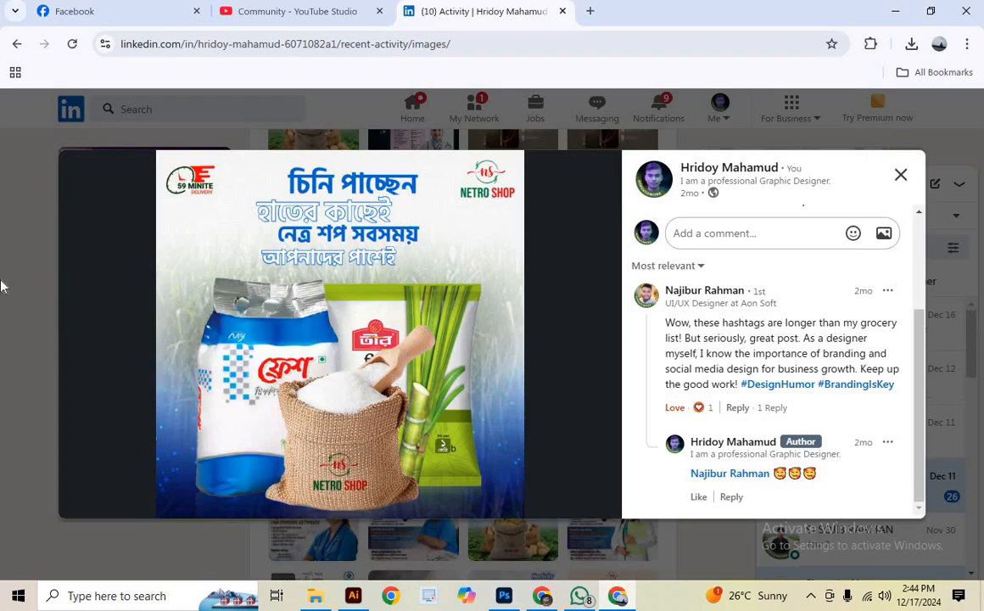
left_click(901, 176)
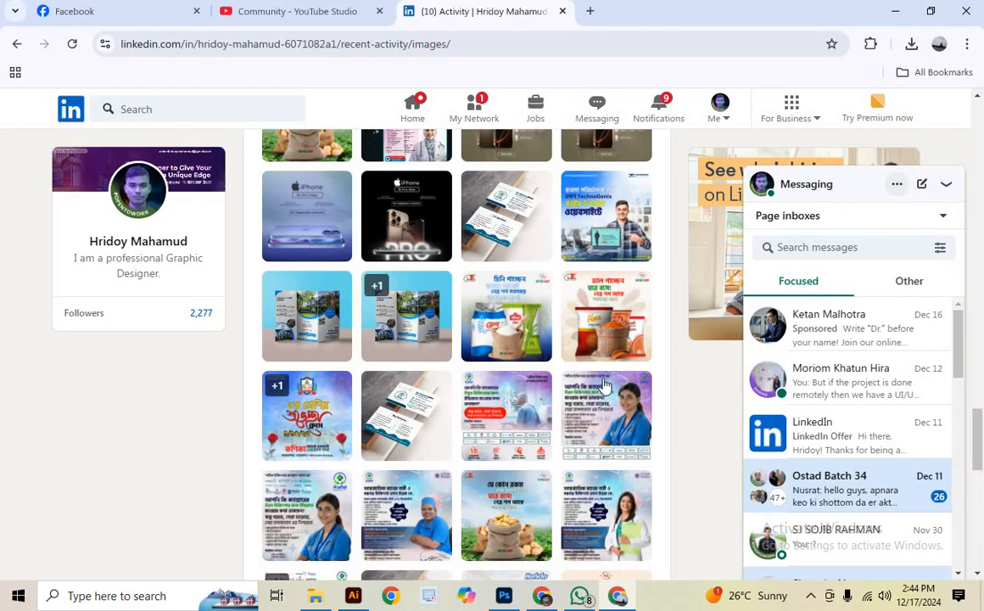
scroll(597, 440, "down", 10)
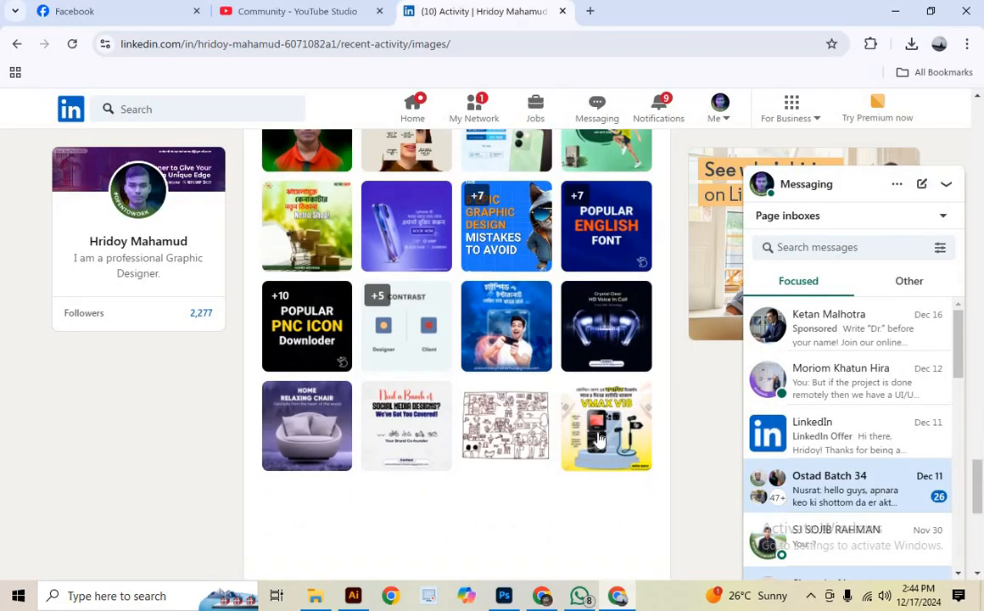
scroll(597, 440, "down", 3)
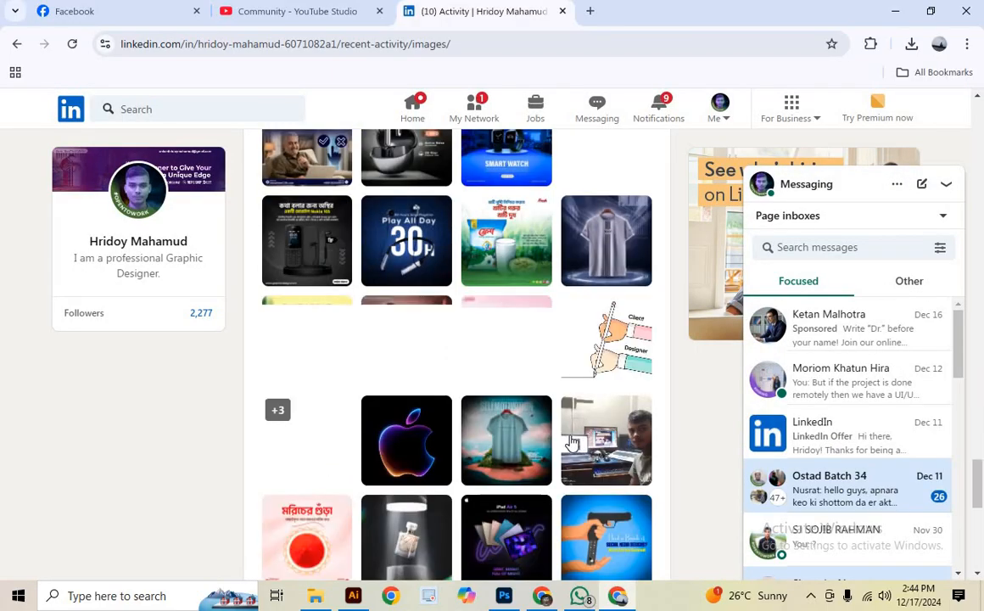
scroll(573, 441, "down", 3)
scroll(572, 441, "down", 6)
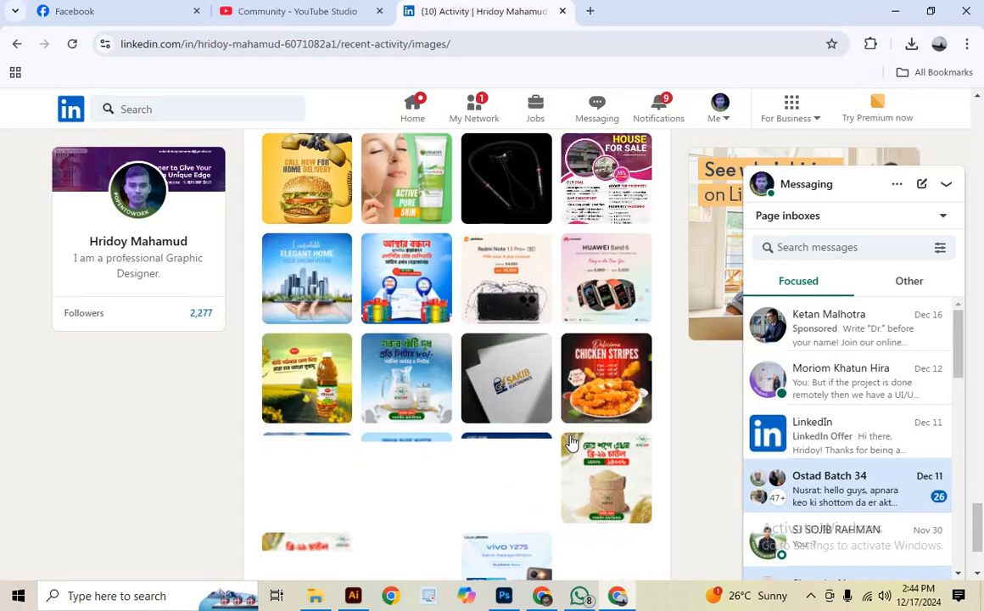
scroll(572, 442, "down", 5)
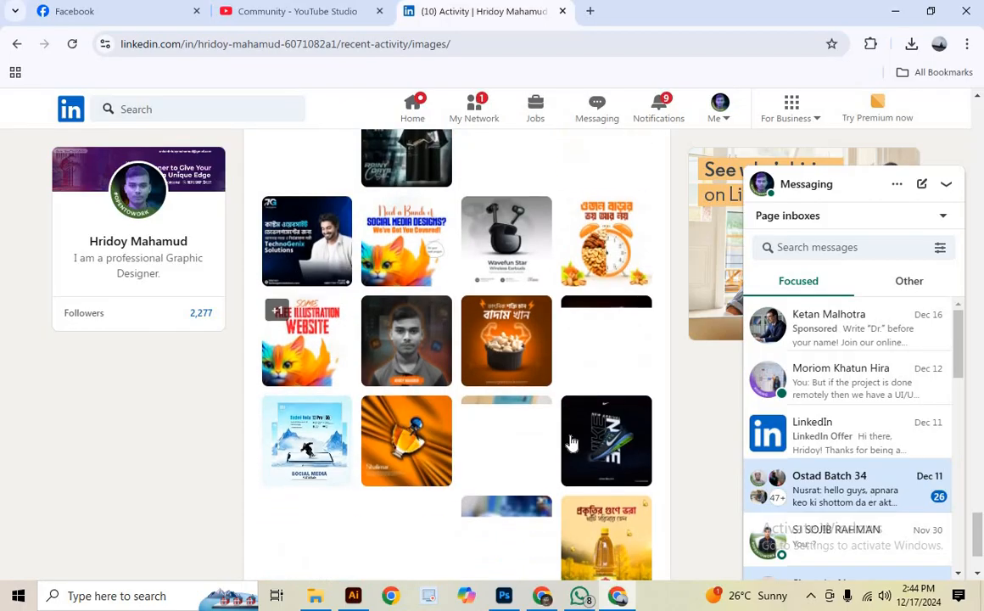
scroll(569, 441, "down", 2)
scroll(569, 441, "up", 3)
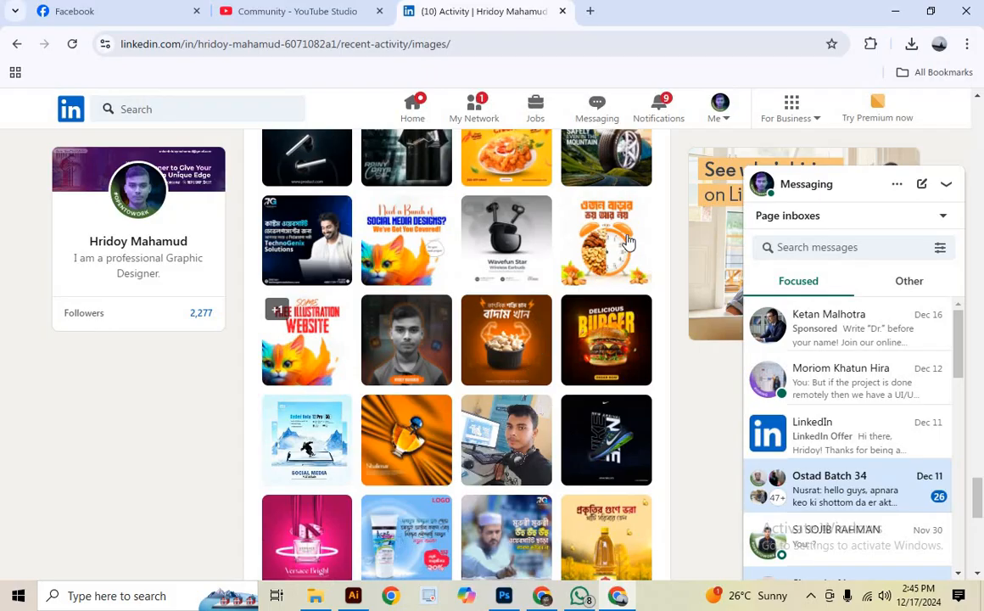
scroll(629, 243, "up", 2)
scroll(480, 290, "down", 2)
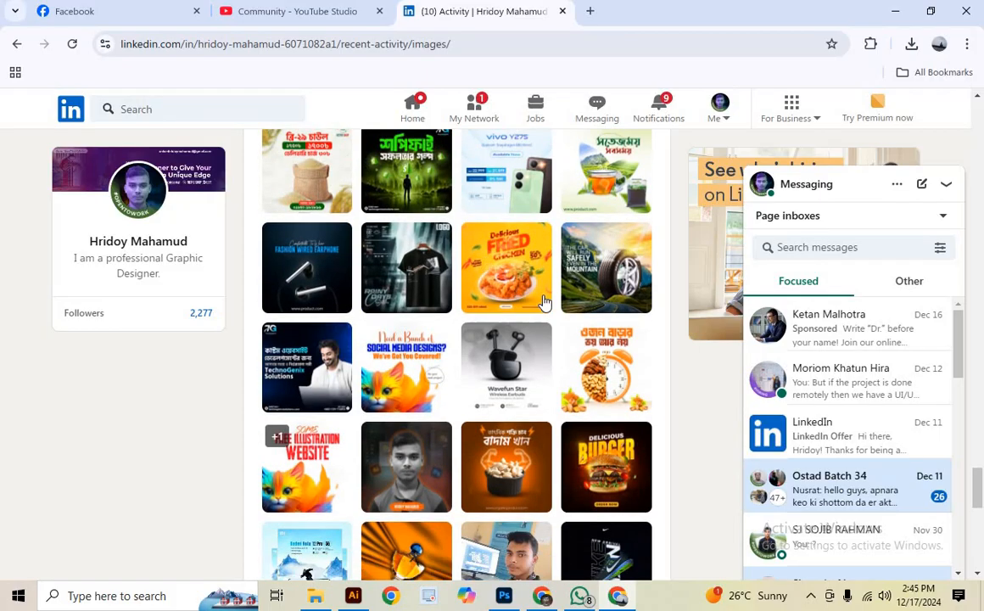
scroll(500, 414, "down", 4)
scroll(501, 414, "down", 6)
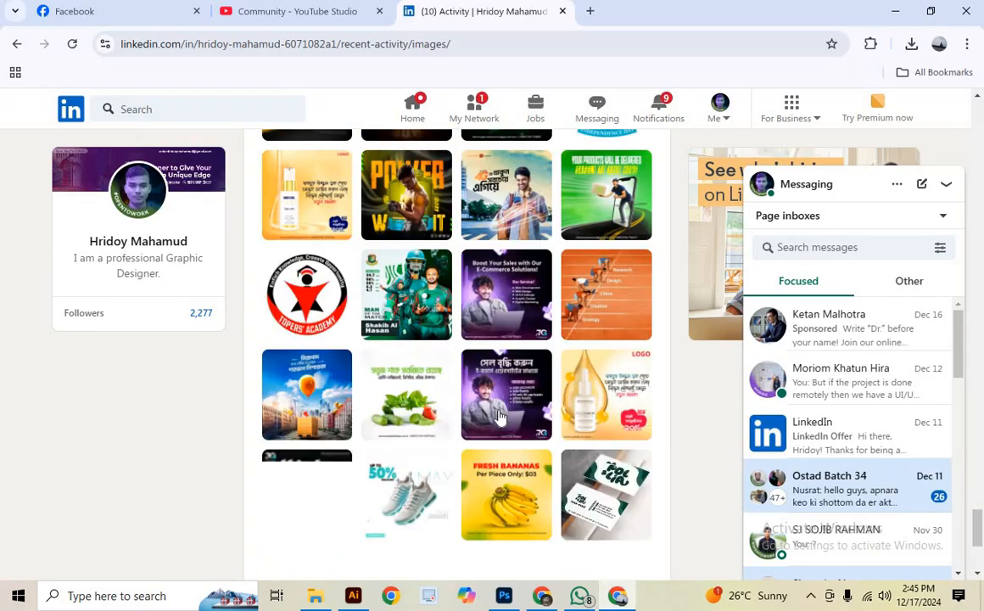
scroll(499, 422, "down", 5)
scroll(496, 427, "down", 5)
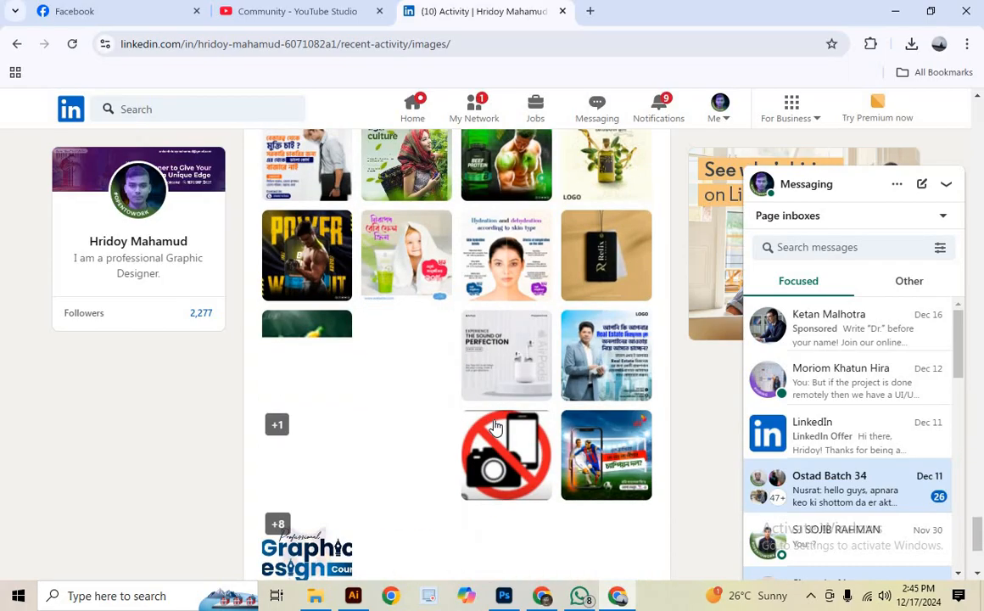
scroll(499, 423, "down", 4)
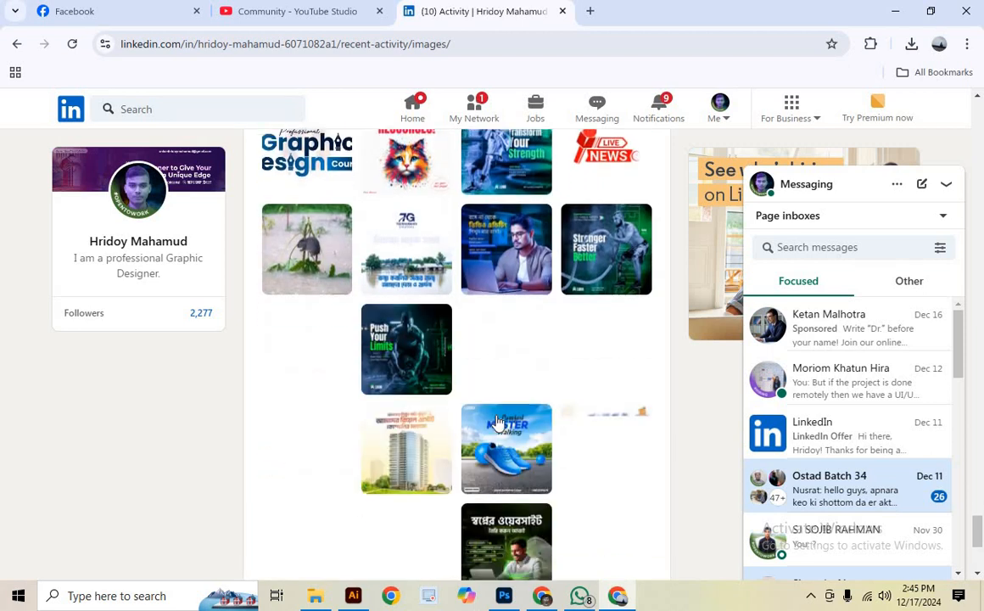
scroll(499, 422, "down", 3)
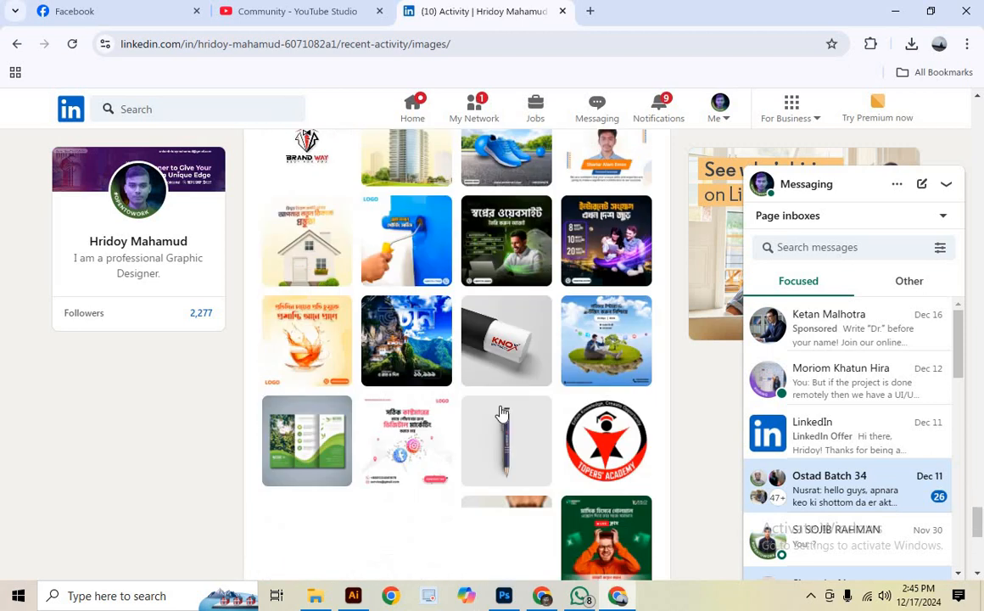
scroll(510, 409, "down", 5)
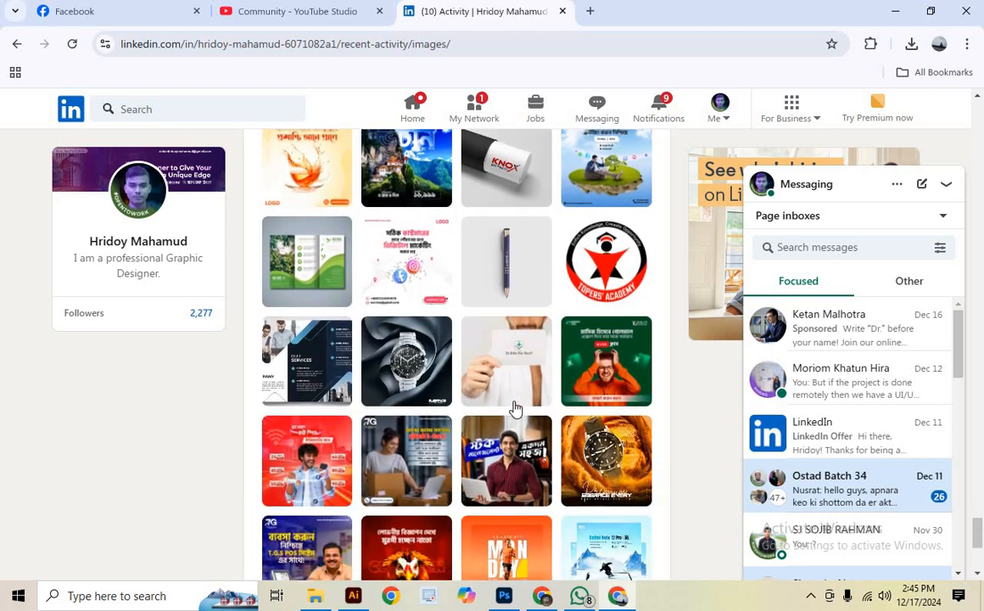
scroll(515, 408, "down", 2)
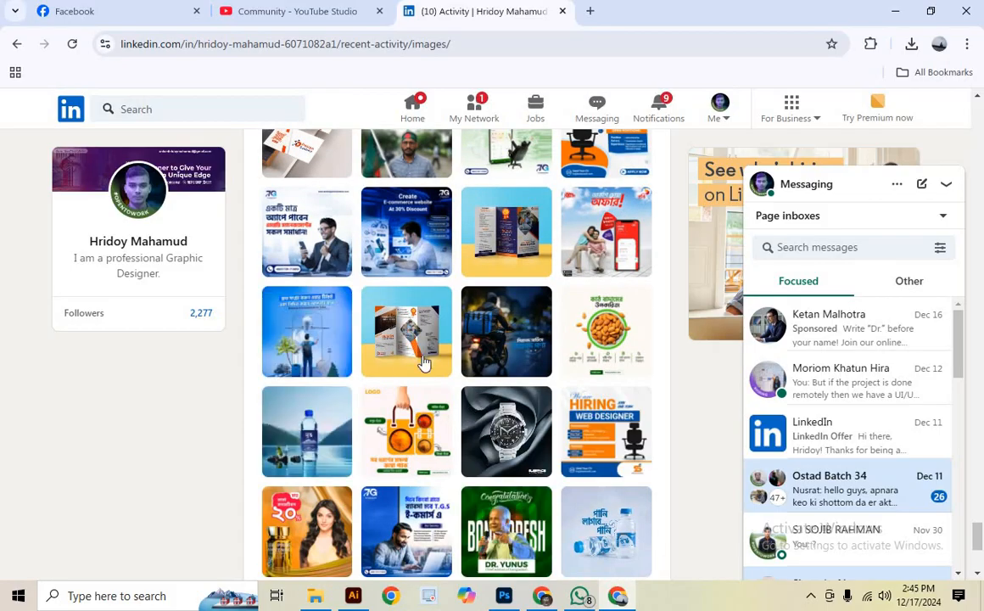
scroll(424, 363, "down", 1)
scroll(424, 363, "down", 8)
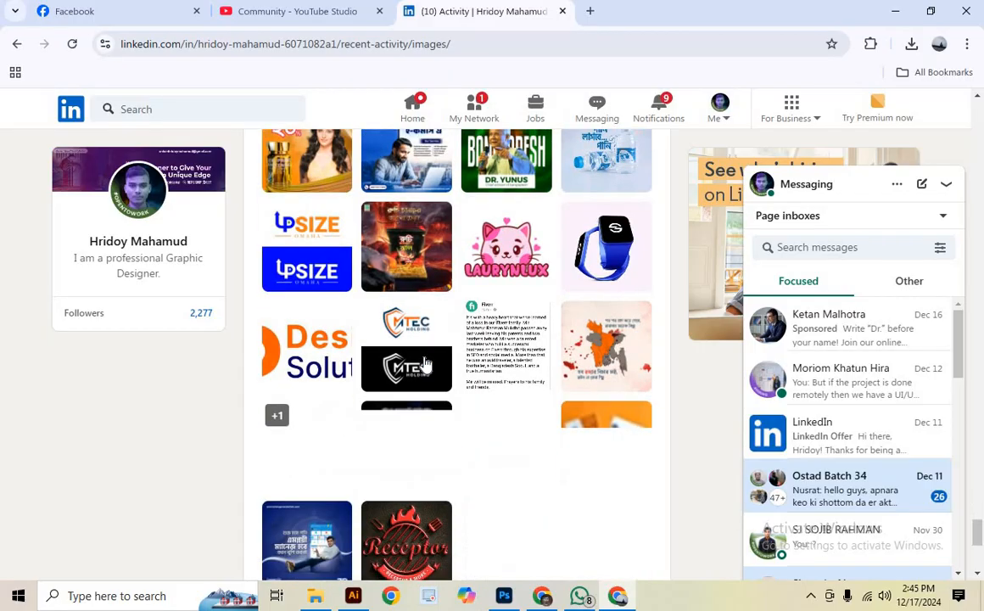
scroll(425, 363, "down", 2)
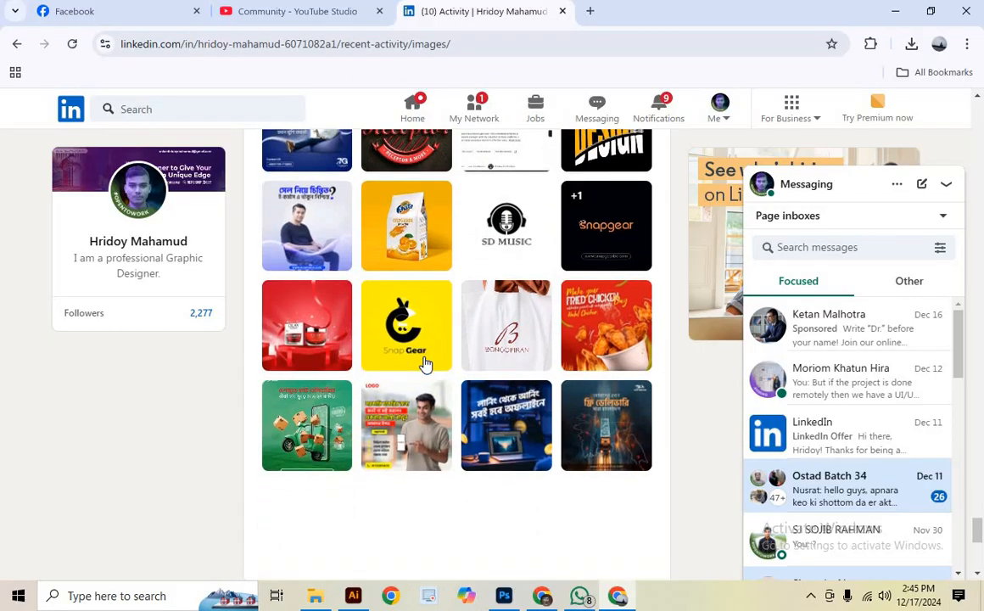
scroll(427, 363, "down", 4)
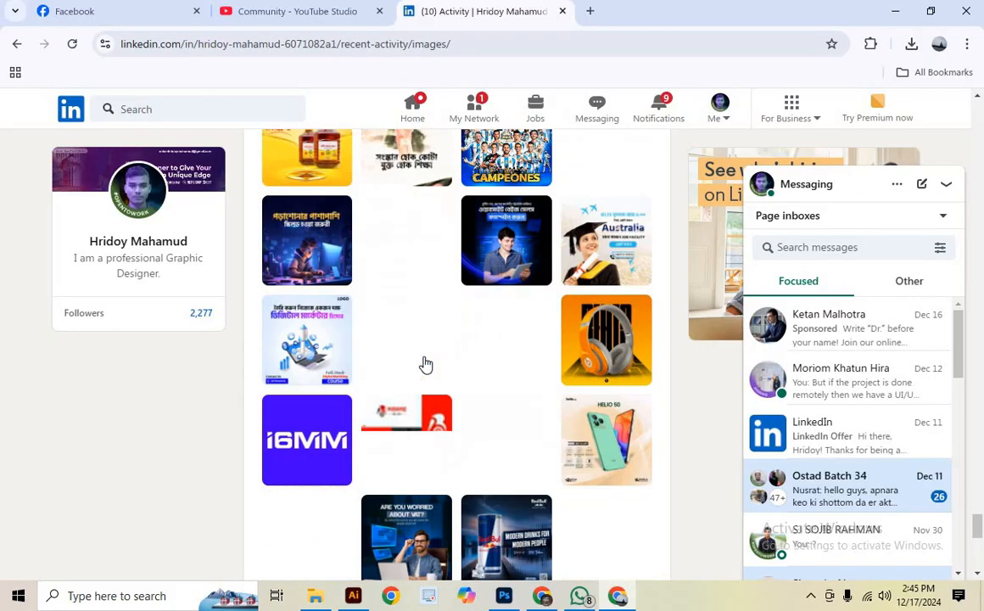
scroll(475, 376, "down", 12)
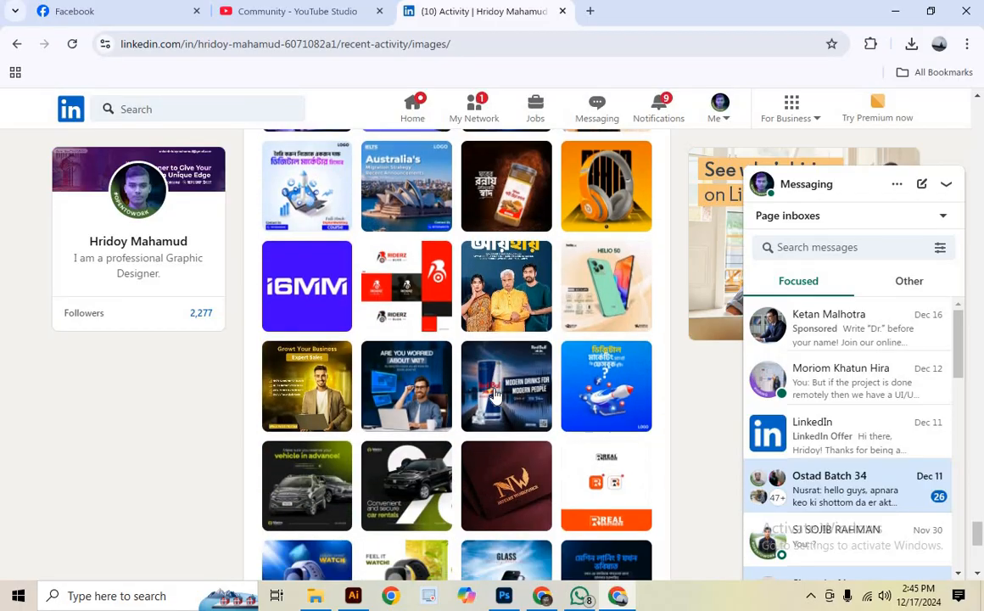
scroll(485, 386, "down", 3)
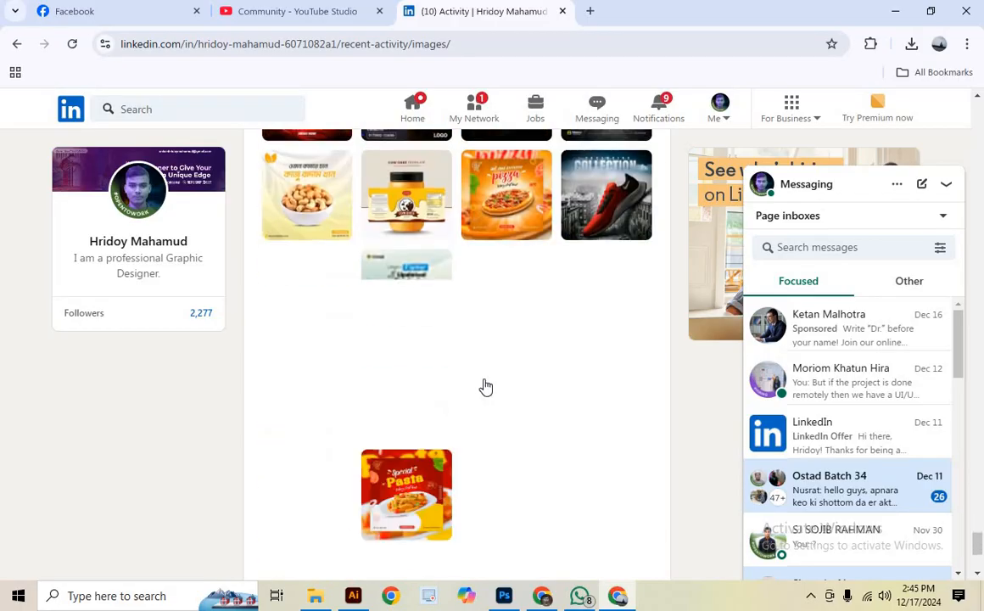
scroll(528, 443, "up", 10)
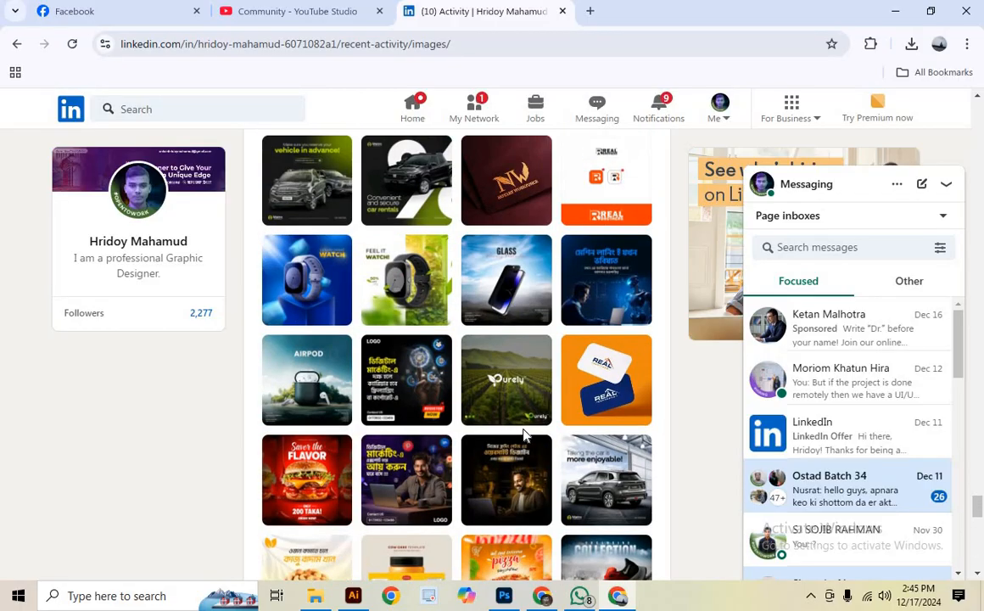
scroll(437, 242, "up", 10)
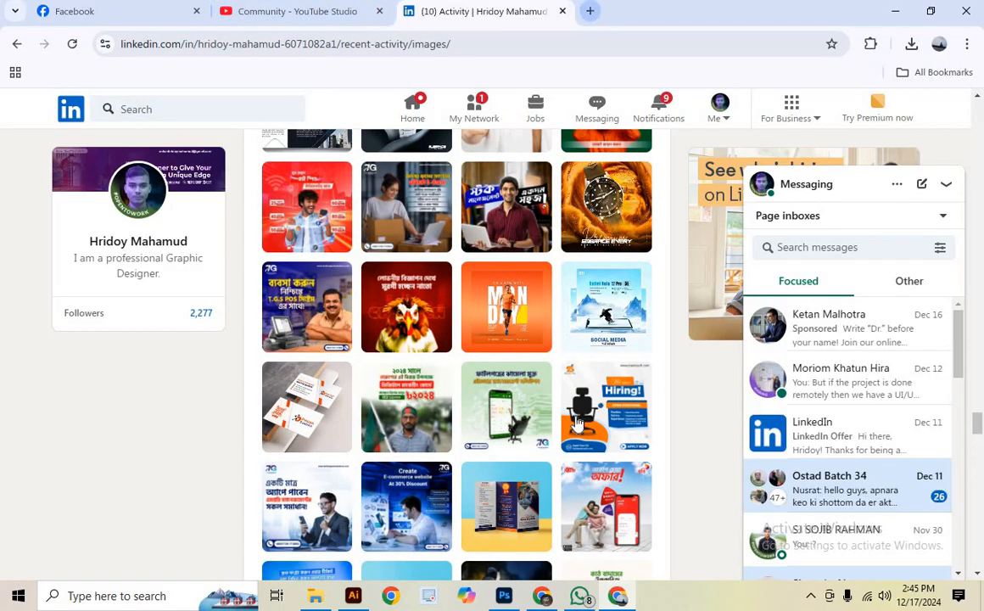
Switch to the other browser window and look through the Freepik results for SKY for a suitable sky image
left_click(543, 597)
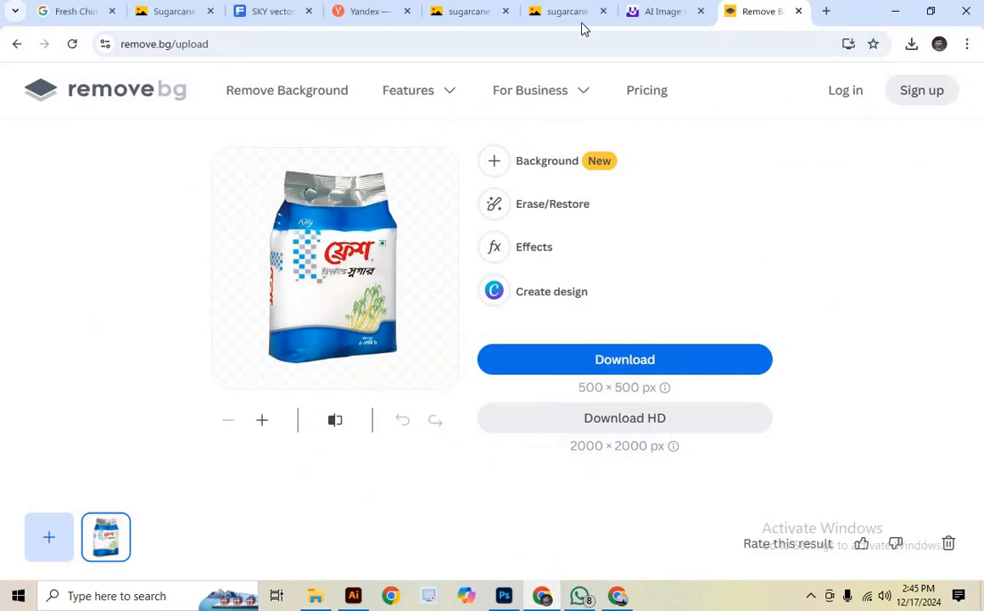
left_click(272, 13)
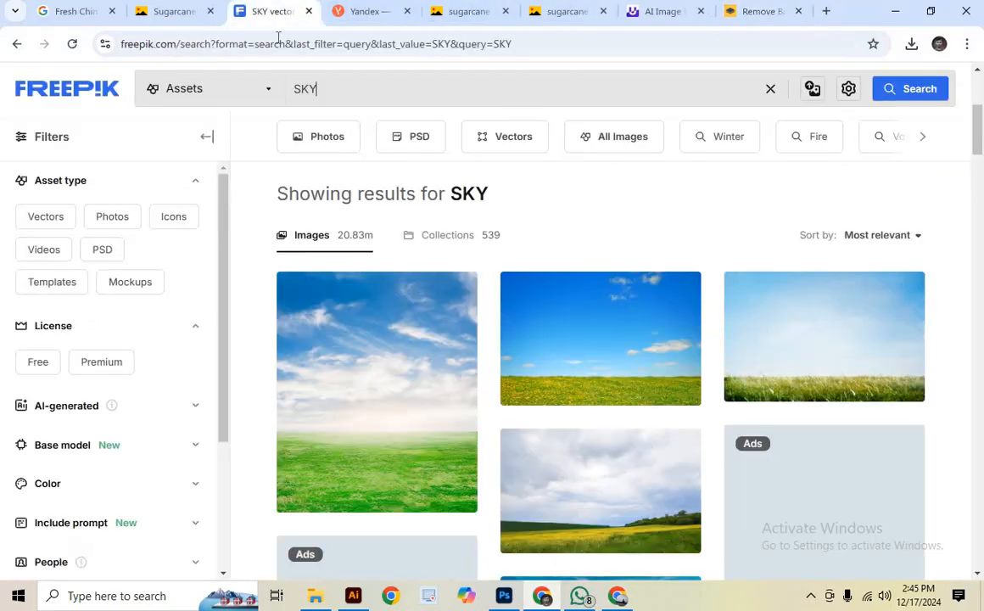
scroll(636, 304, "up", 4)
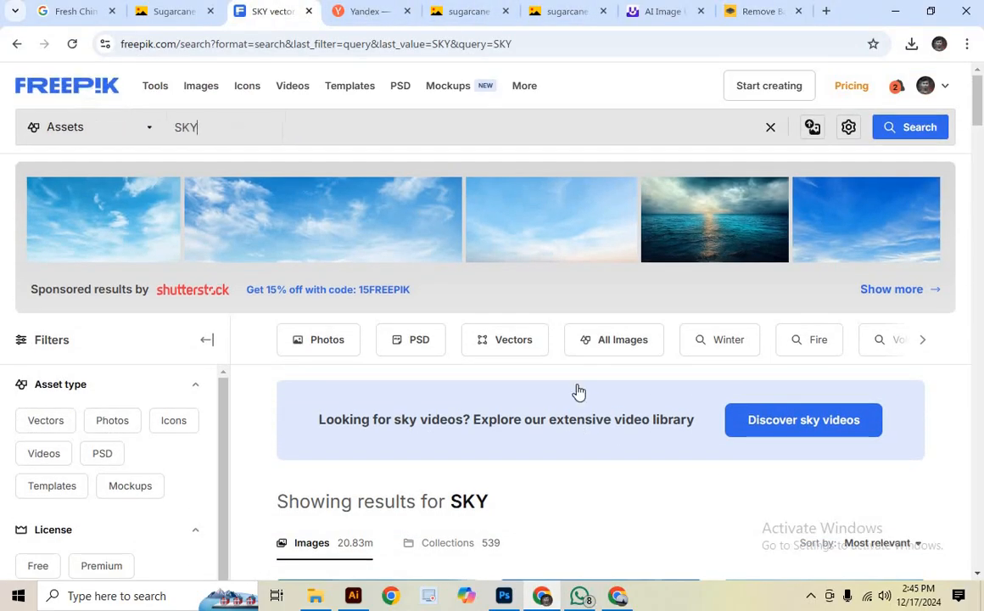
scroll(578, 391, "down", 4)
scroll(577, 391, "down", 10)
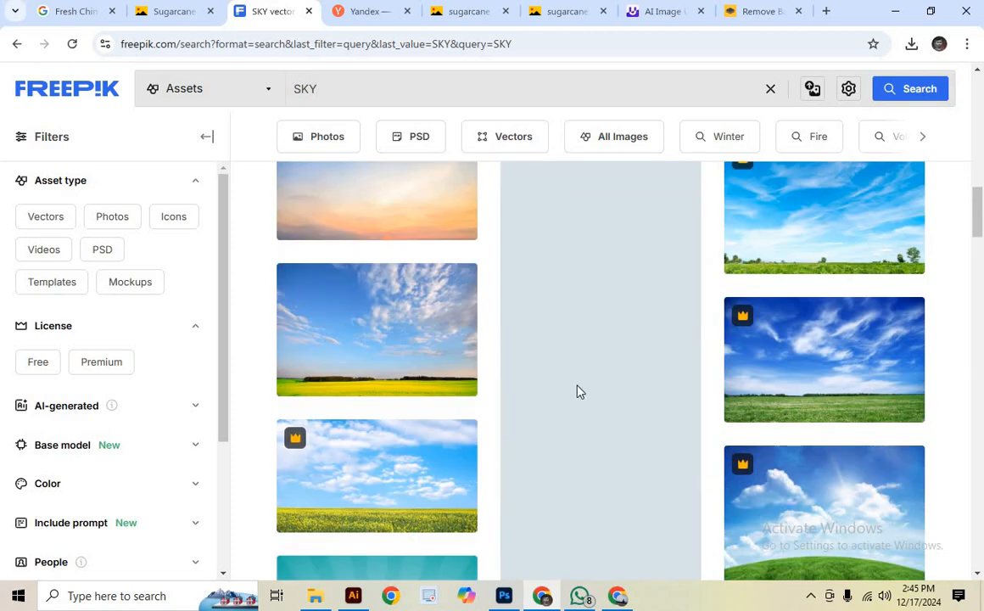
scroll(578, 391, "down", 10)
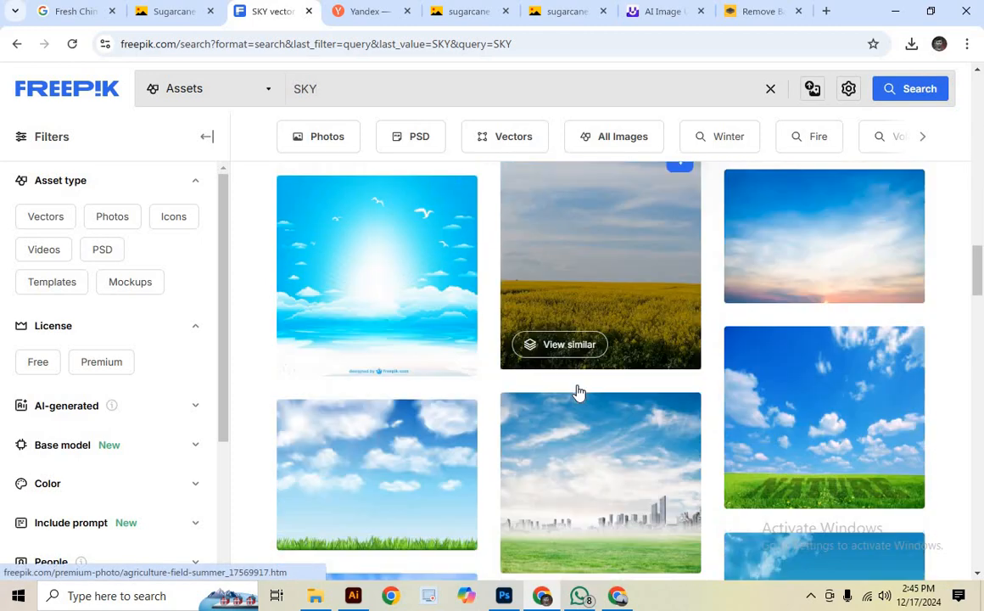
scroll(577, 392, "down", 10)
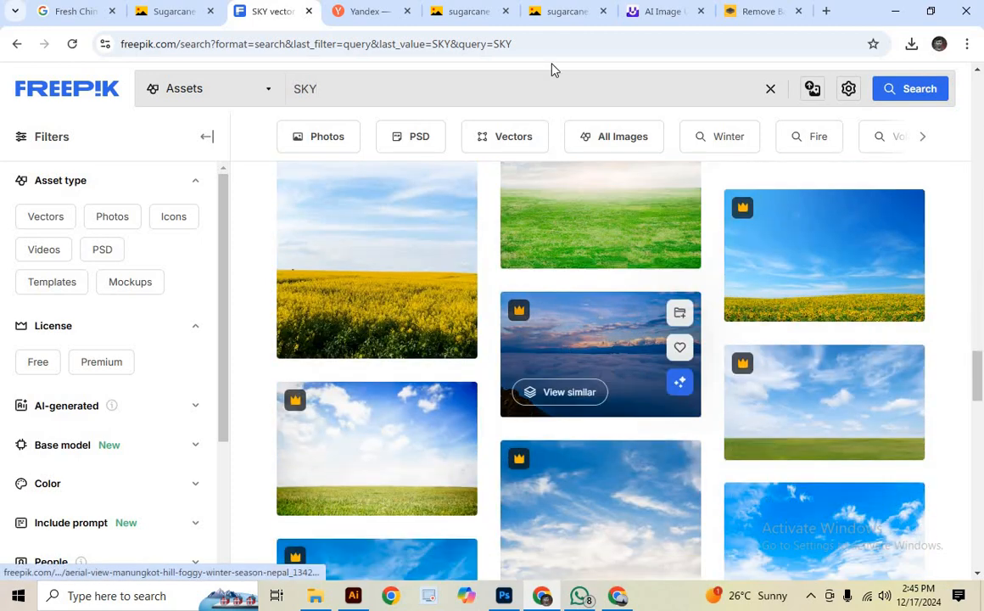
Replace the "sugarcane garden" query in Yandex Images with "sky" and run the search
left_click(469, 12)
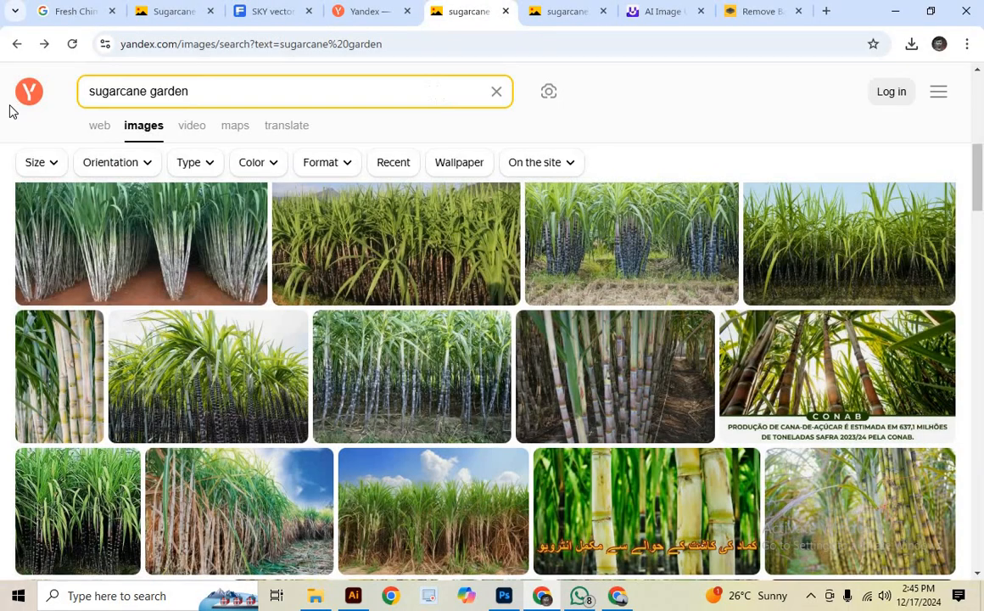
left_click(94, 97)
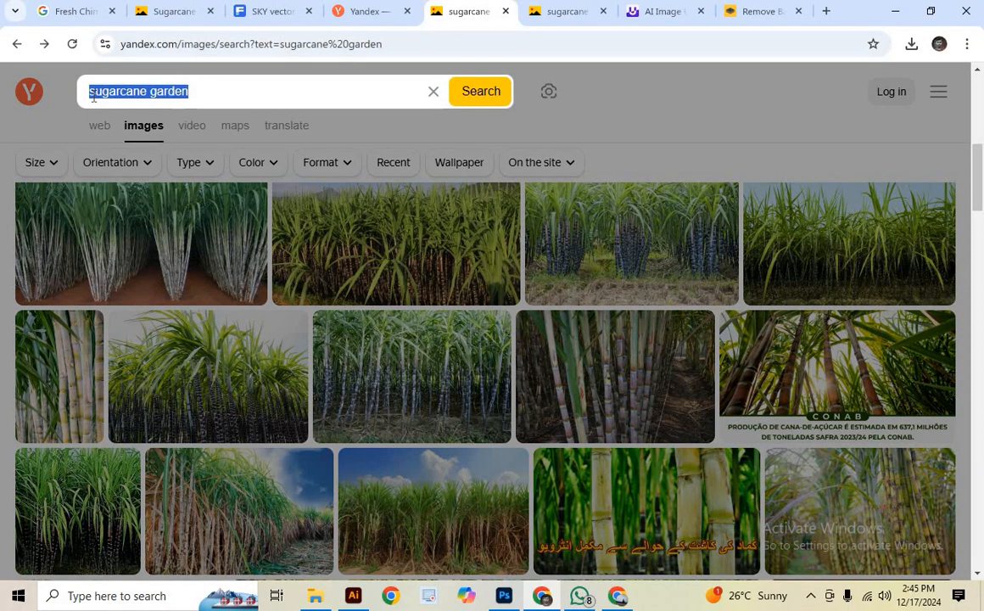
key("Return")
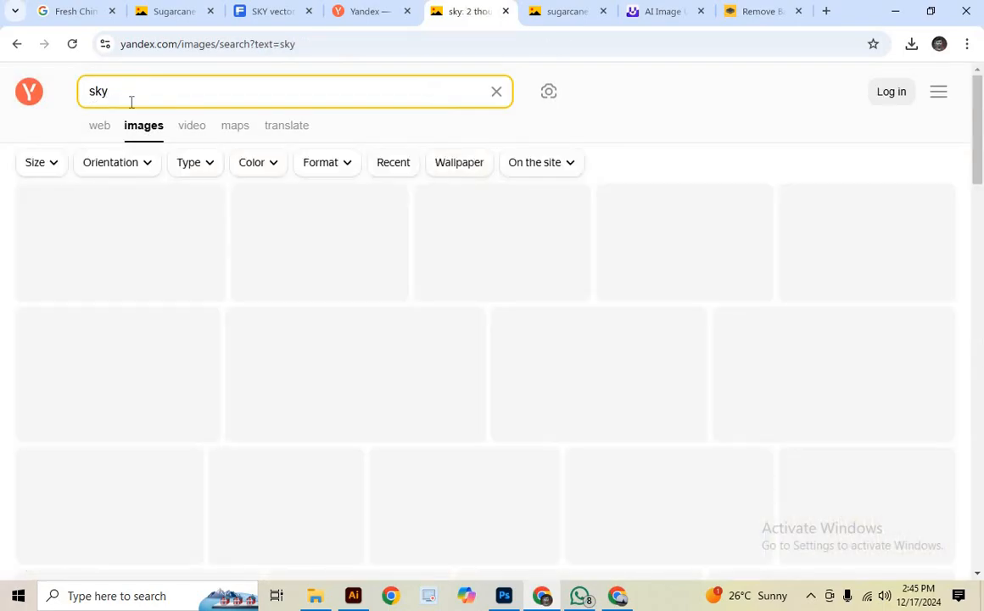
mouse_move(514, 380)
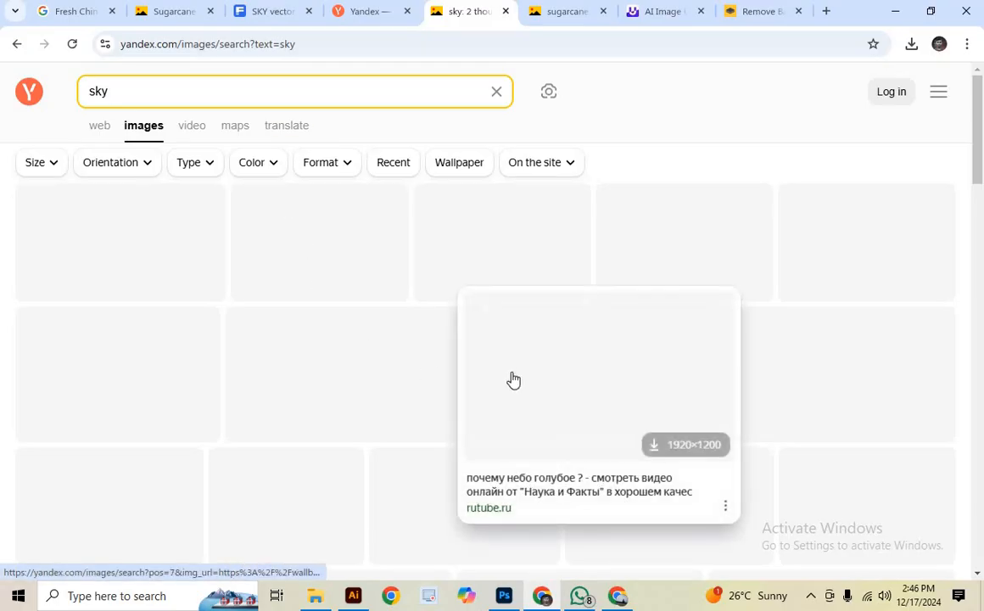
Return to the Freepik results for SKY and look through them for a suitable sky photo
left_click(268, 13)
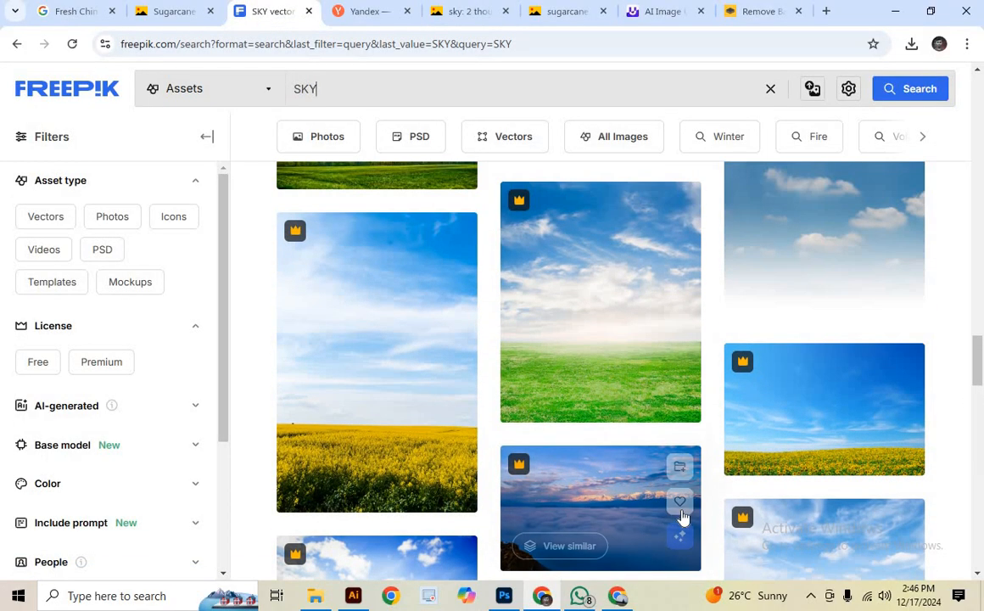
scroll(685, 392, "down", 2)
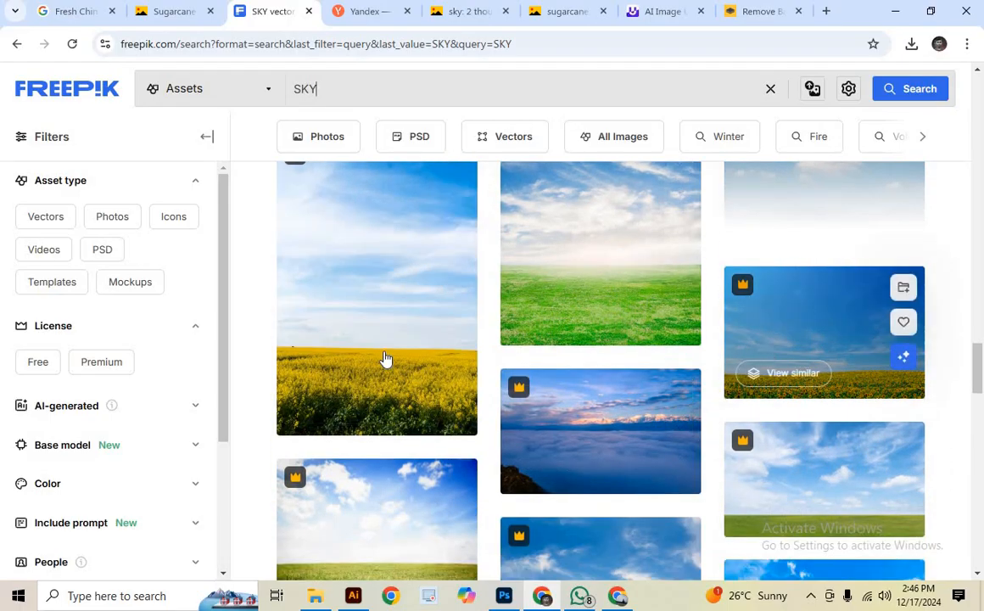
scroll(411, 336, "down", 8)
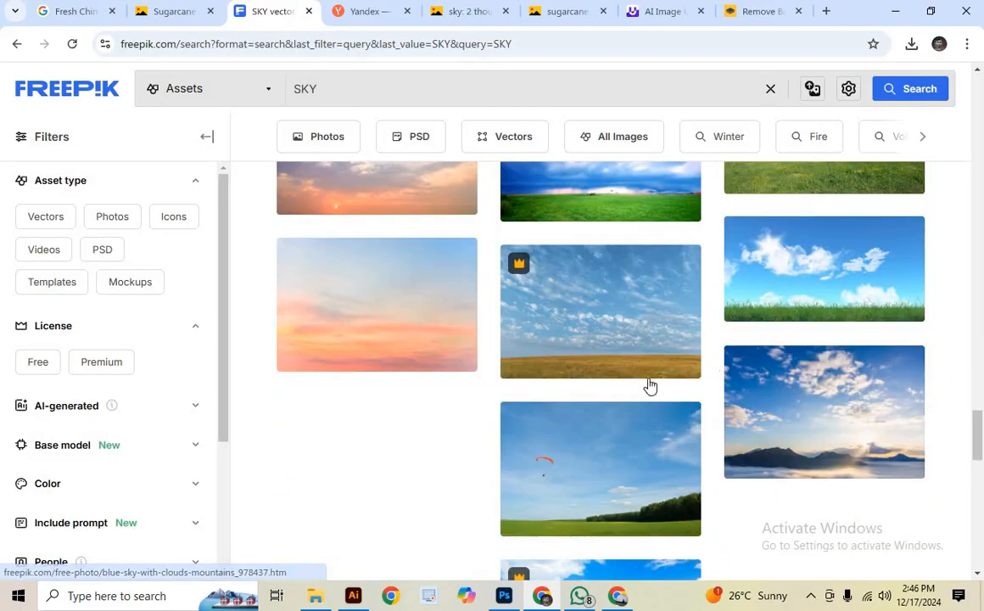
scroll(650, 387, "up", 5)
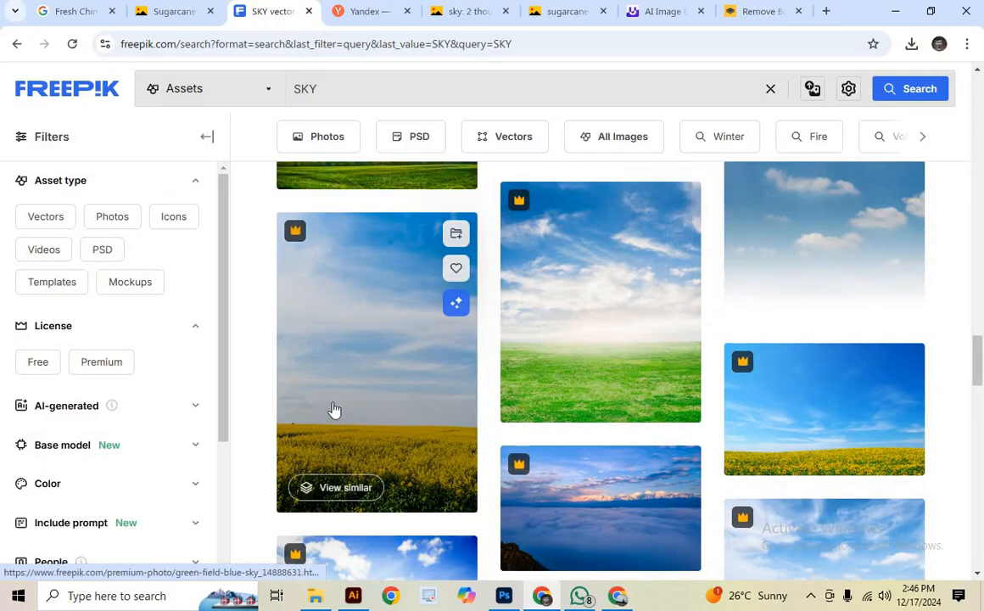
scroll(468, 422, "up", 5)
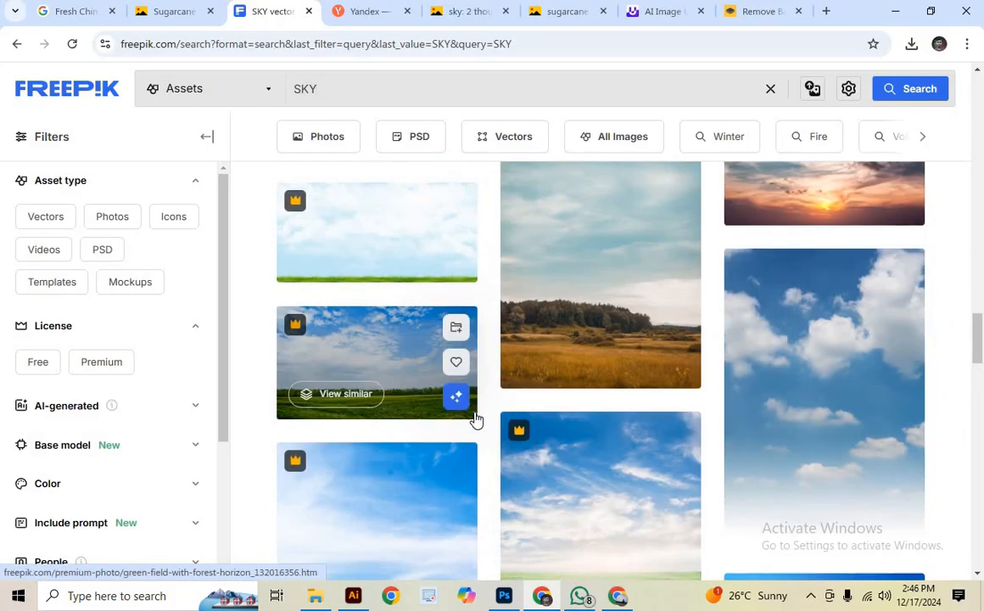
scroll(476, 418, "up", 6)
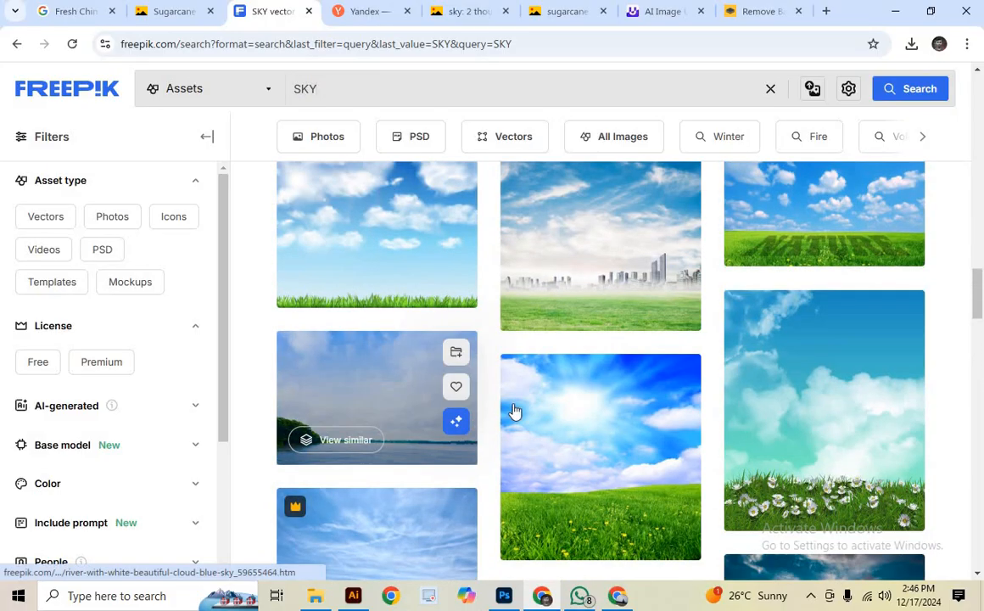
scroll(535, 407, "down", 2)
scroll(561, 401, "up", 8)
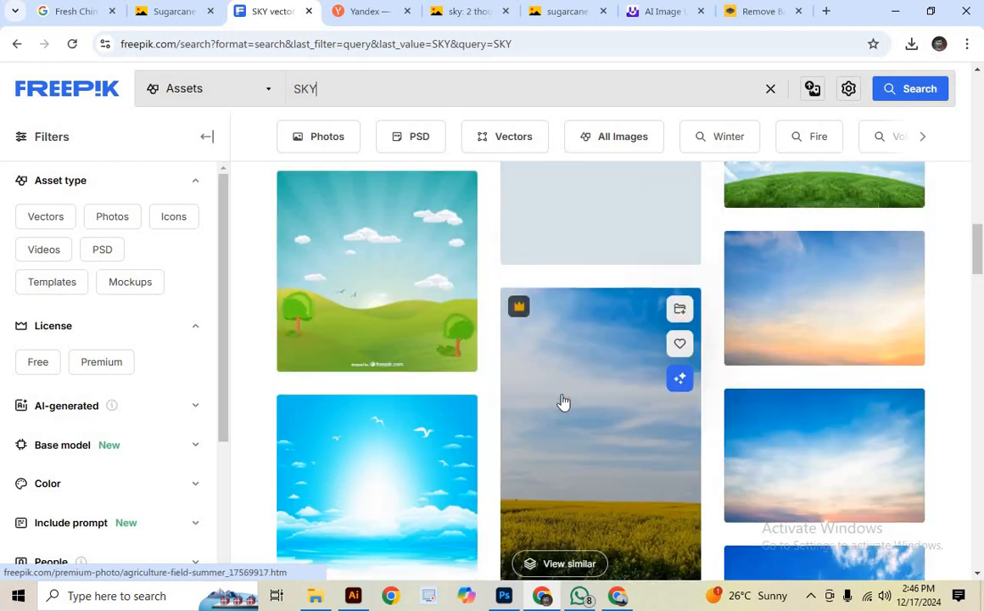
scroll(561, 401, "up", 8)
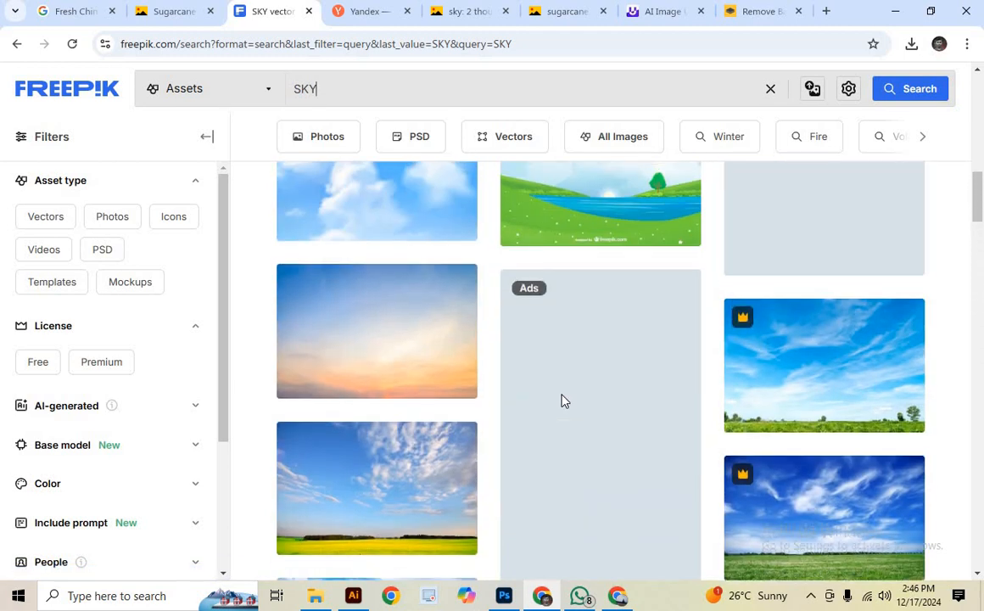
scroll(564, 402, "down", 2)
scroll(468, 409, "up", 2)
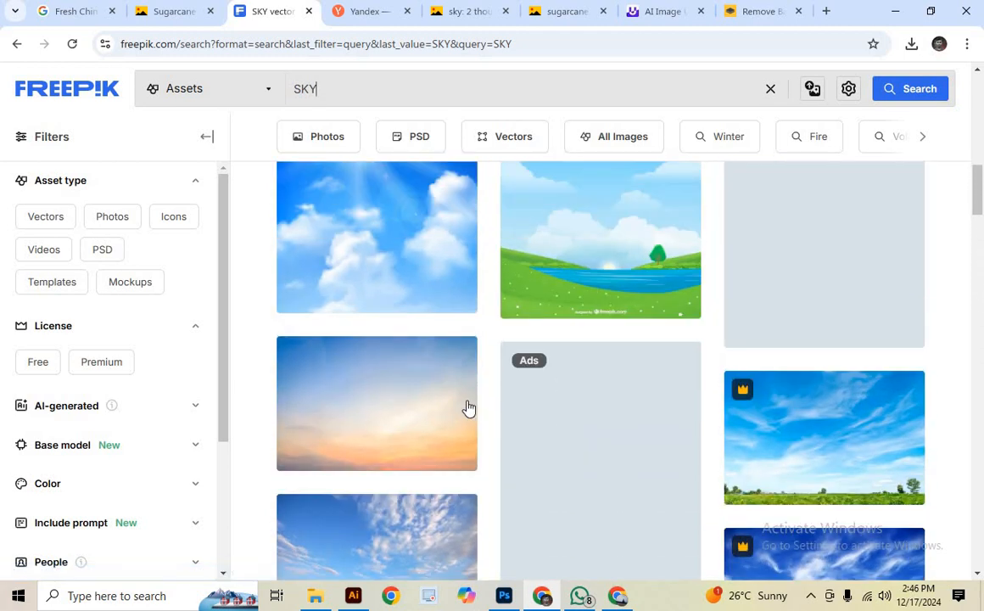
scroll(424, 402, "down", 2)
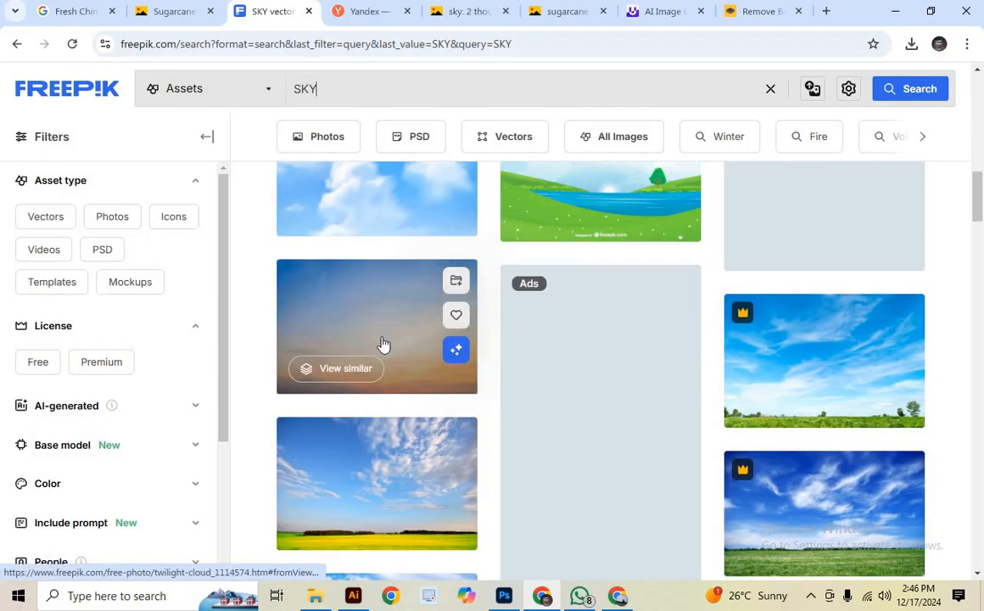
Open the free blue-to-orange twilight cloud photo, copy its image to the clipboard and close the preview
left_click(381, 343)
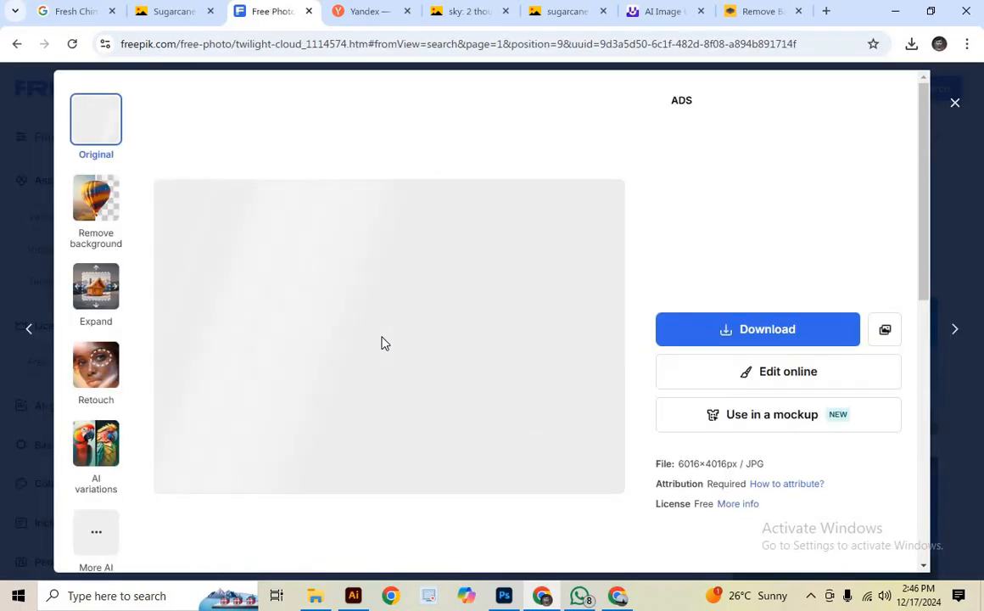
right_click(389, 335)
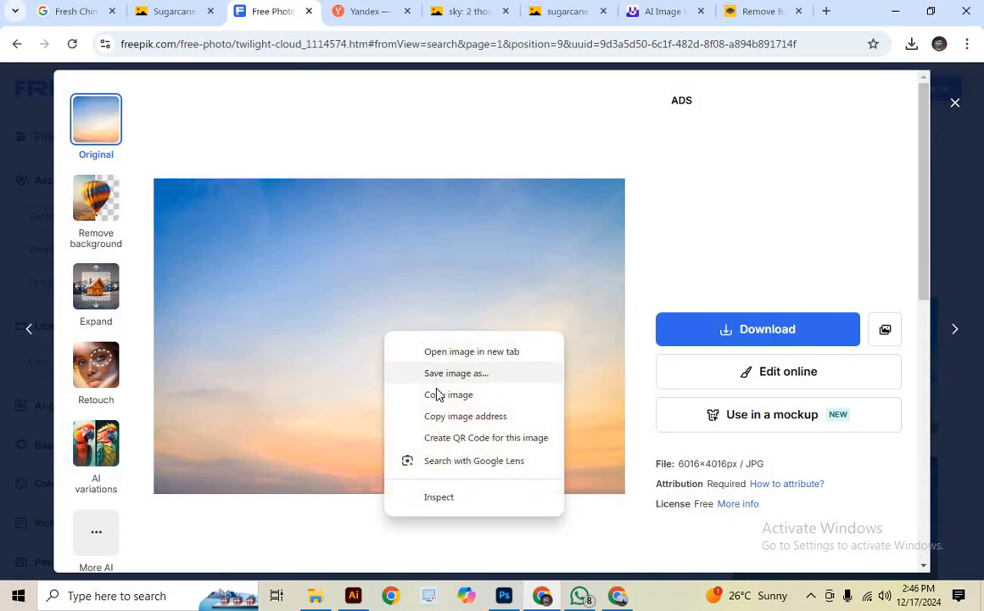
left_click(438, 393)
scroll(698, 259, "down", 7)
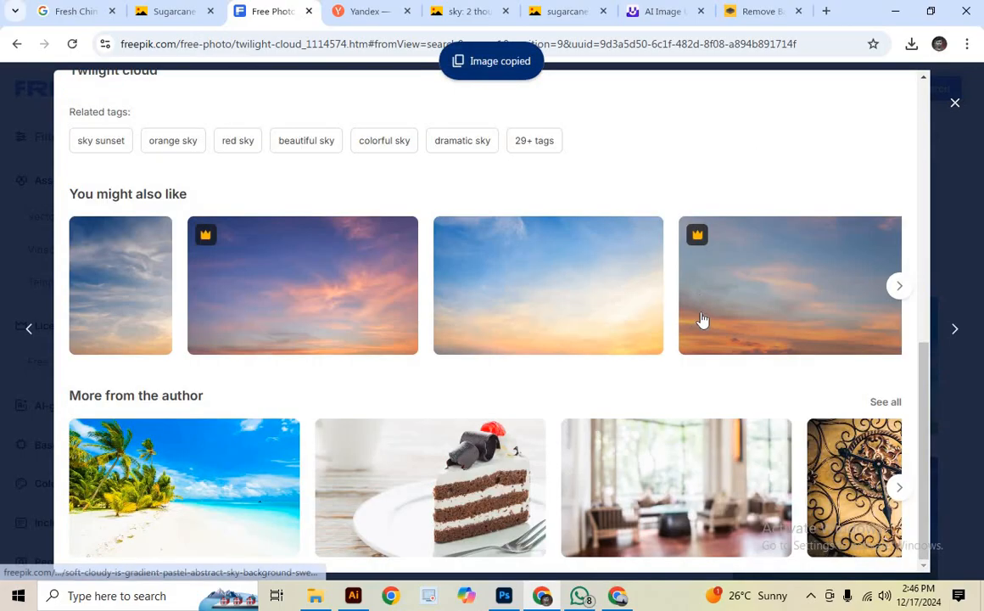
scroll(733, 362, "up", 7)
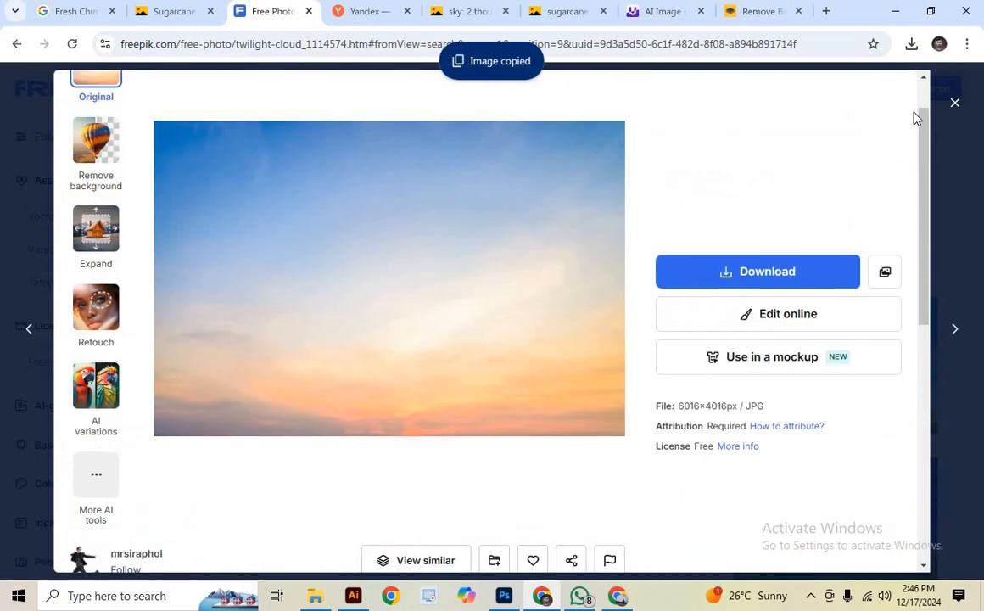
left_click(954, 102)
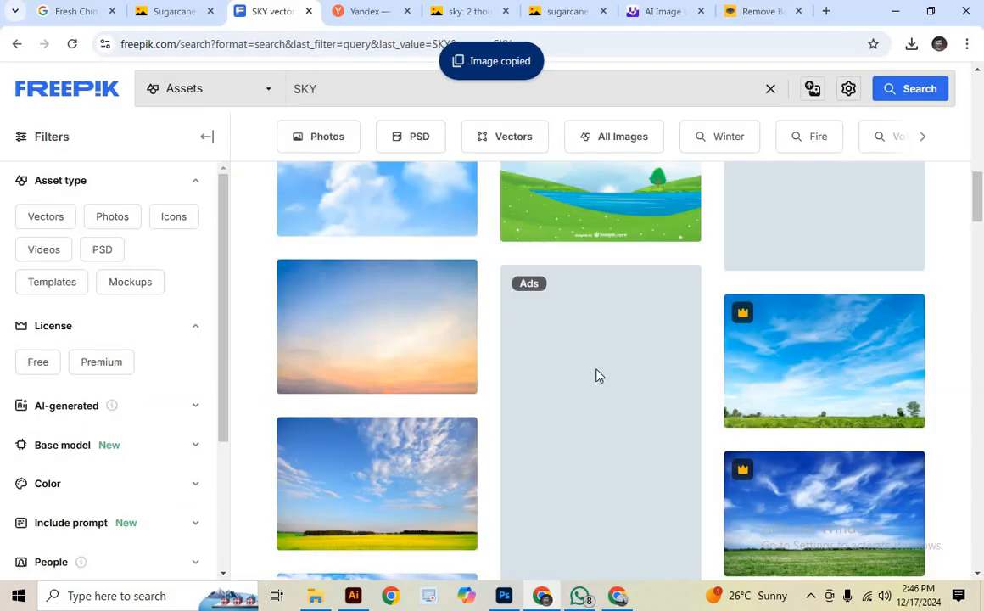
scroll(382, 399, "down", 1)
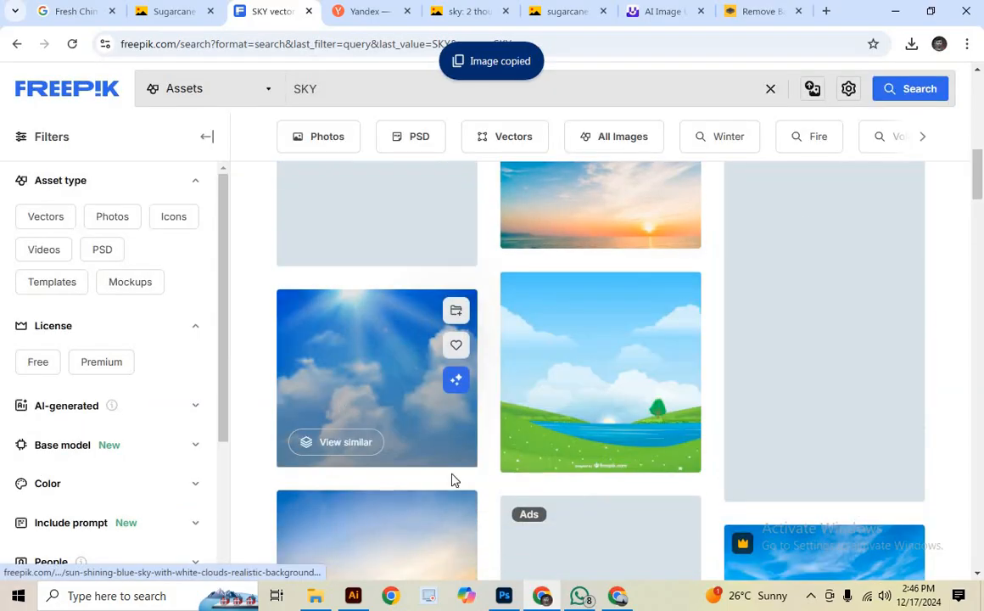
Switch to Photoshop, paste the twilight sky above the Brightness/Contrast layer and scale it to about 288% across the canvas's upper part
key("alt+Tab")
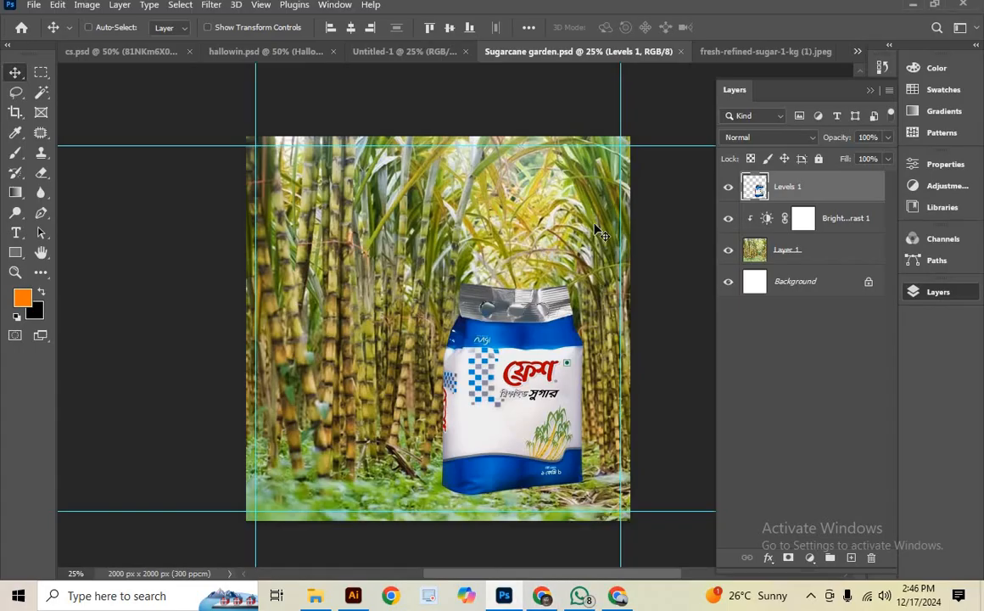
left_click(807, 252)
key("ctrl")
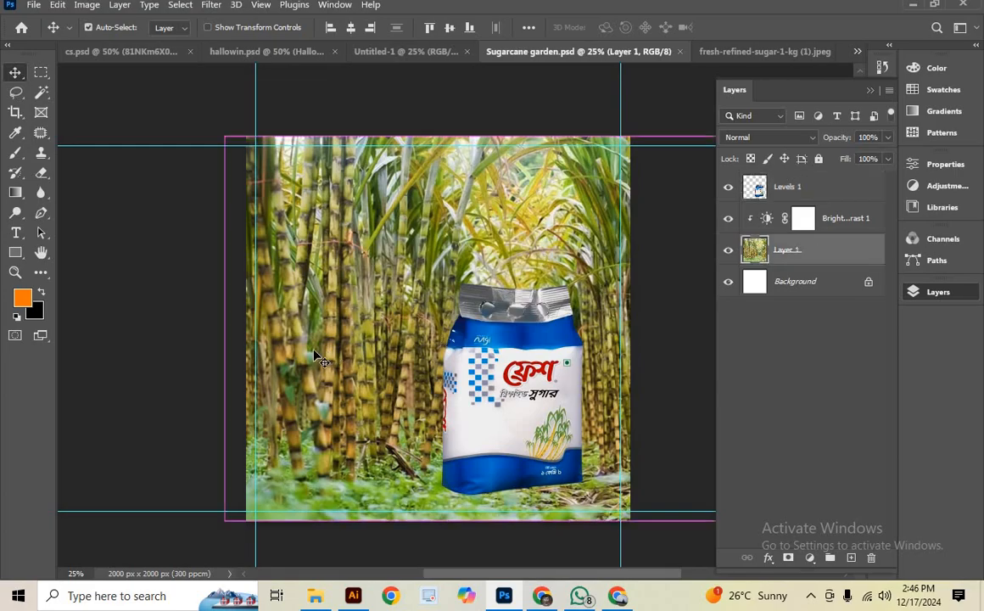
left_click(840, 219)
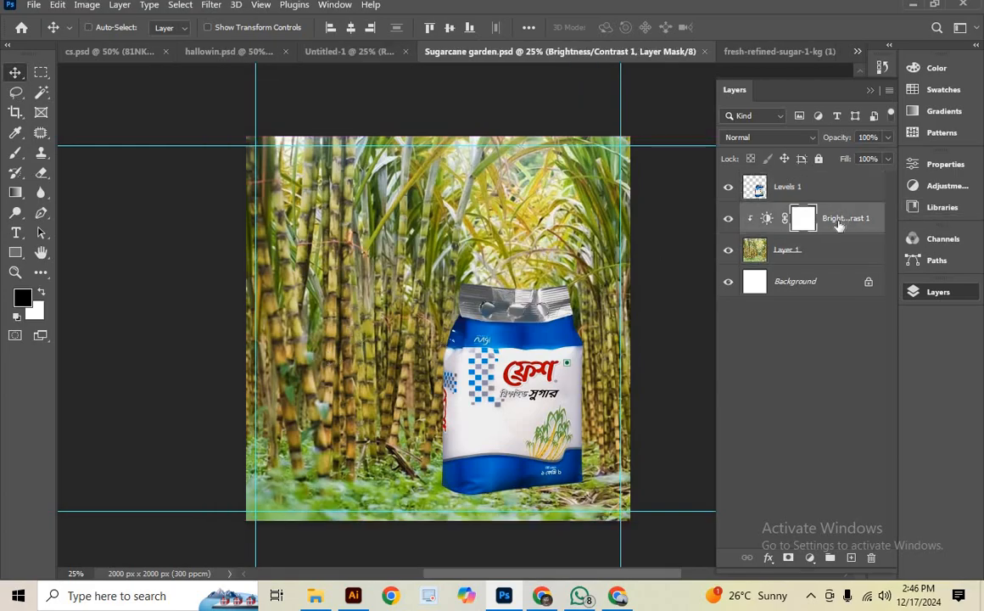
key("ctrl+v")
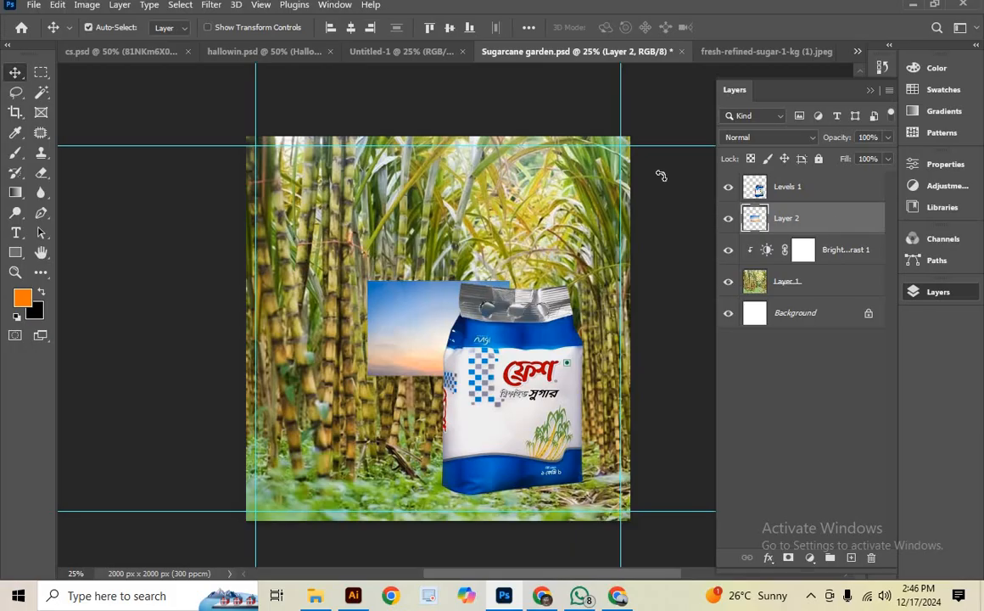
key("ctrl+t")
left_click_drag(433, 274, 432, 102)
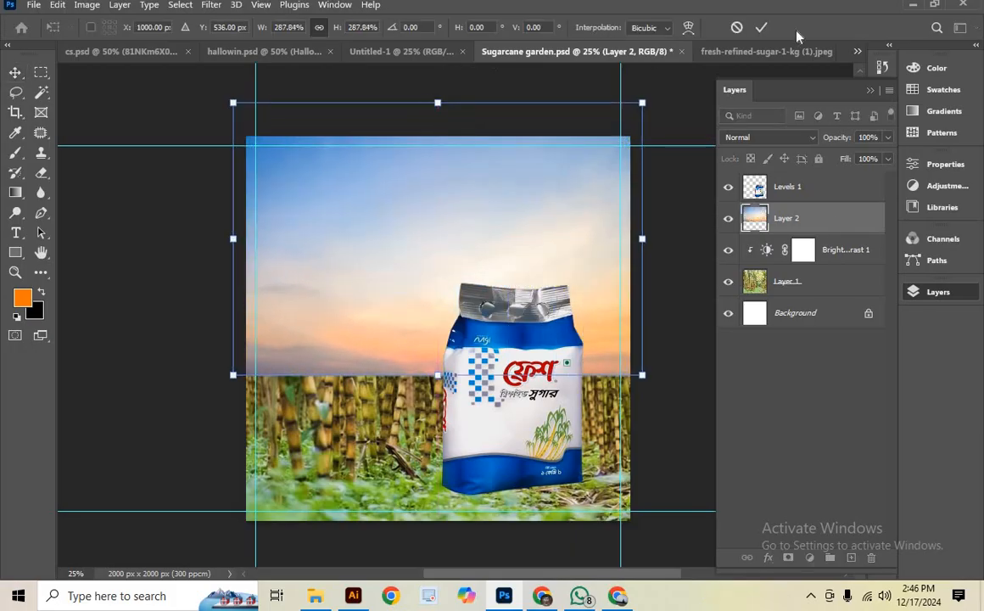
left_click(763, 28)
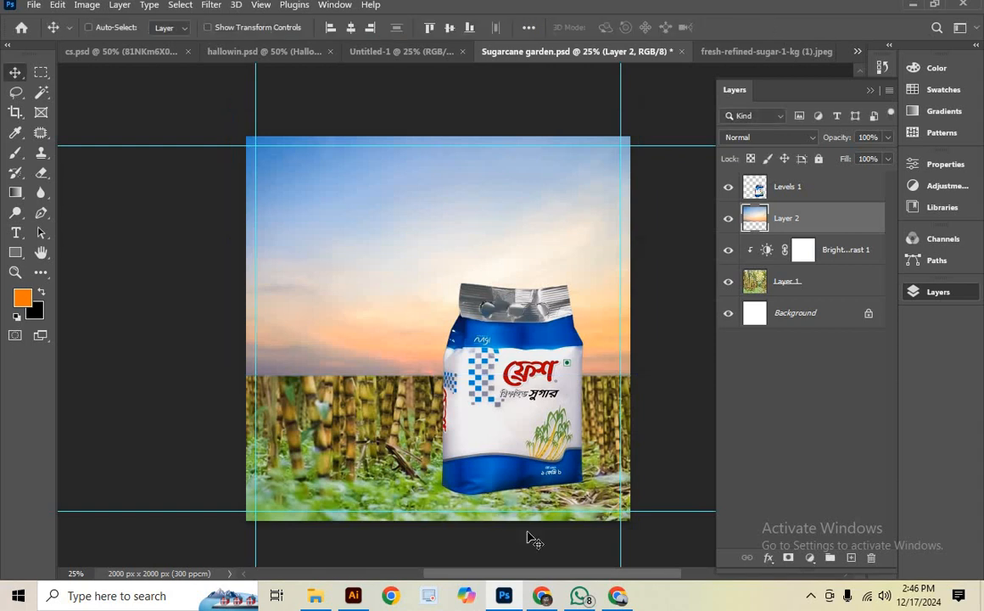
Copy the blue sky image with sun rays and white clouds from Freepik and paste it into the Photoshop ad above the twilight sky
left_click(619, 599)
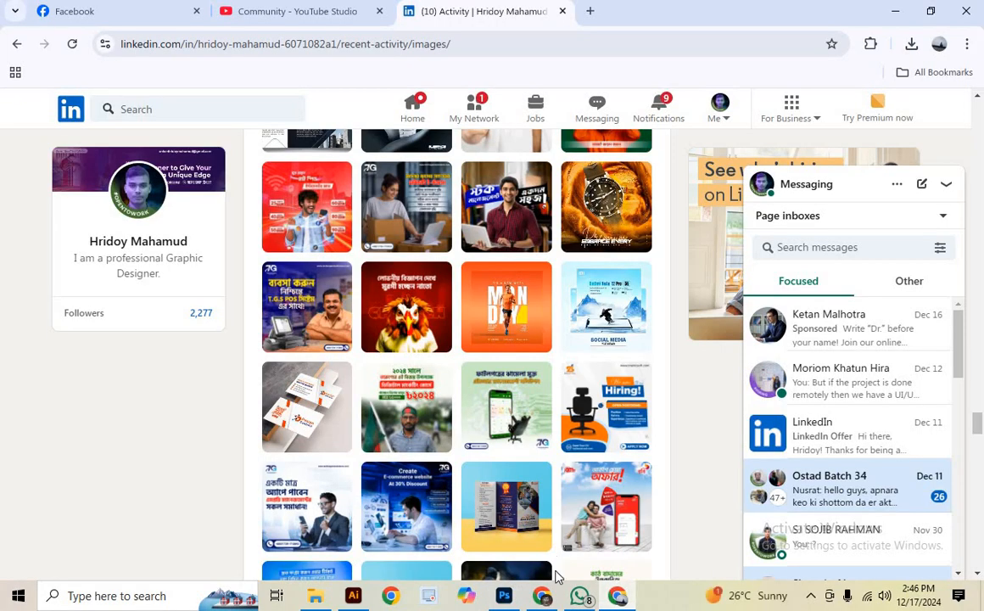
left_click(543, 596)
right_click(373, 351)
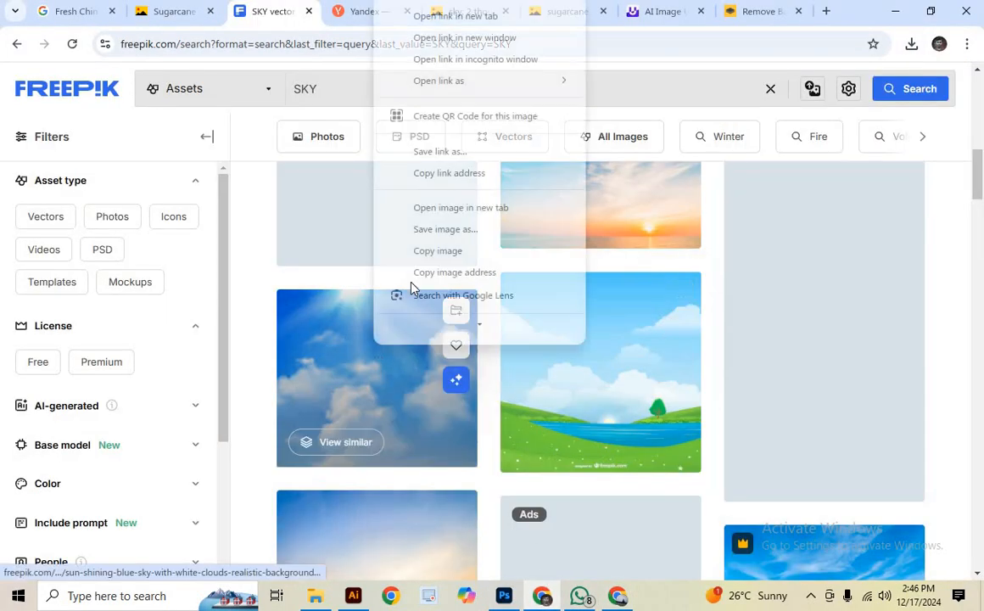
left_click(438, 258)
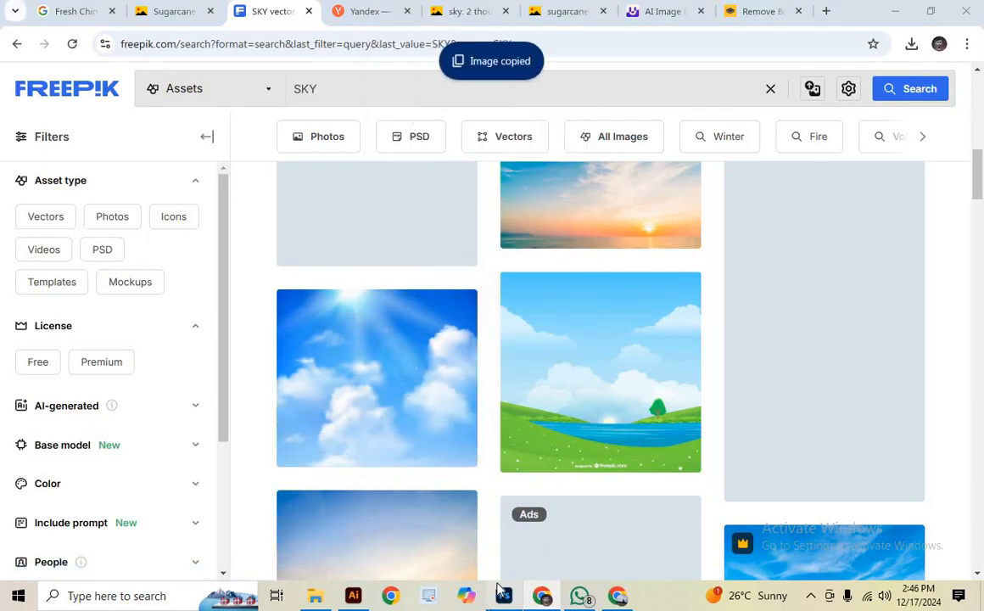
left_click(504, 596)
key("ctrl+v")
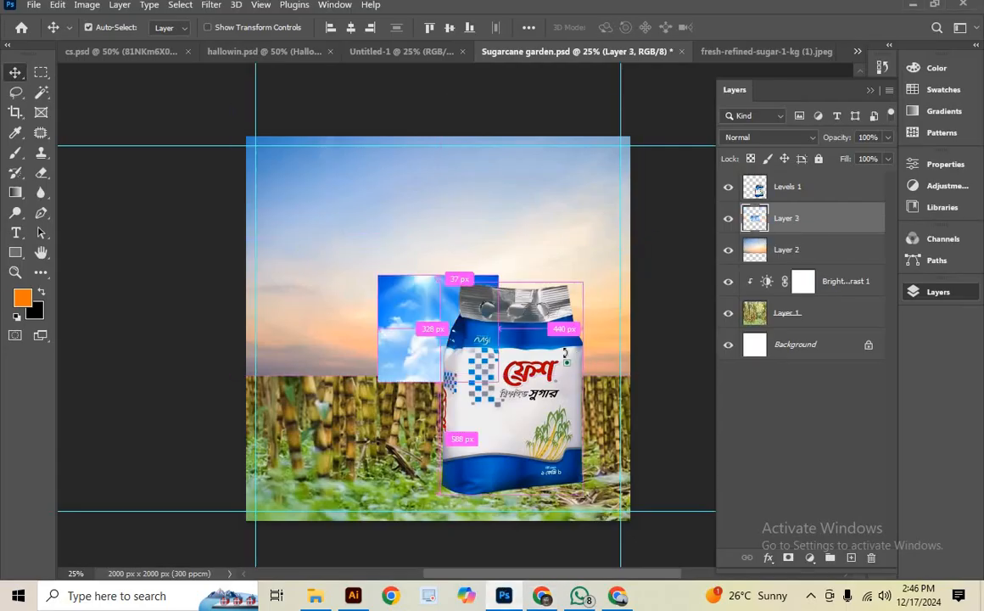
Scale the blue sky layer to about 420%, position it to cover the whole canvas behind the packet, and hide the twilight sky layer
key("ctrl+t")
left_click_drag(437, 277, 499, 74)
left_click_drag(484, 220, 464, 272)
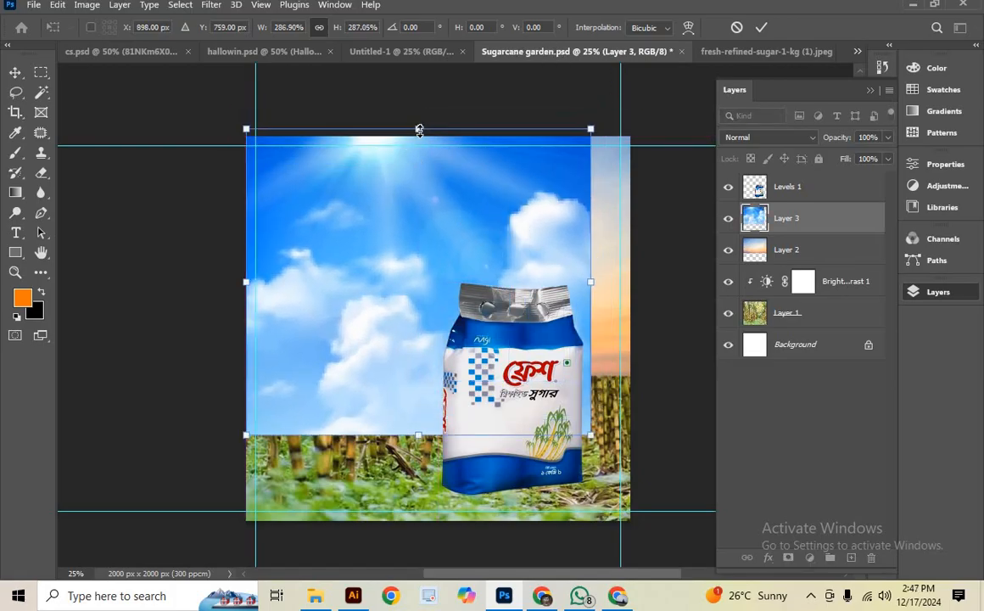
left_click_drag(419, 129, 430, 72)
left_click_drag(397, 289, 407, 361)
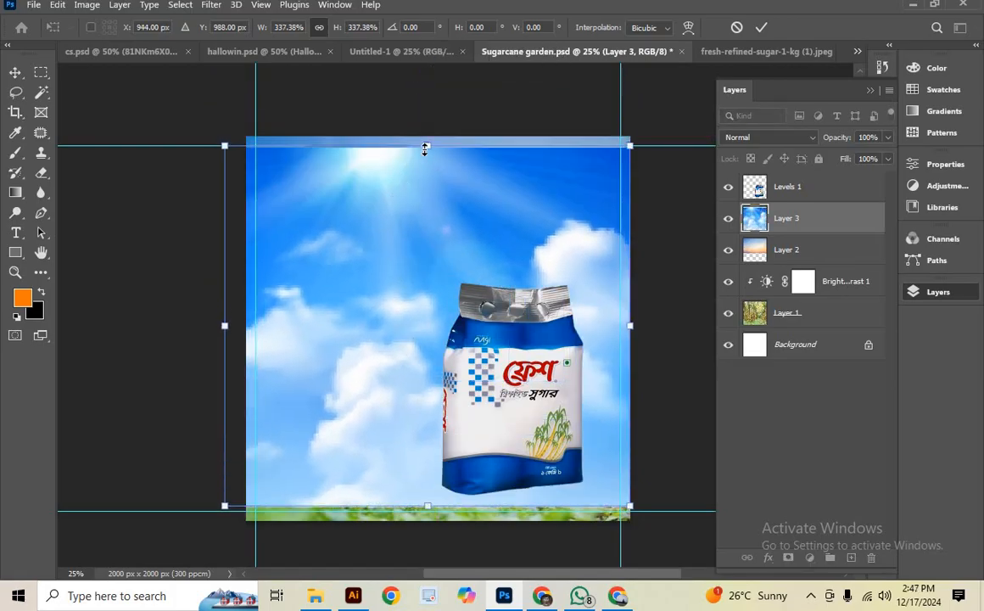
left_click_drag(425, 147, 427, 57)
left_click_drag(432, 248, 374, 312)
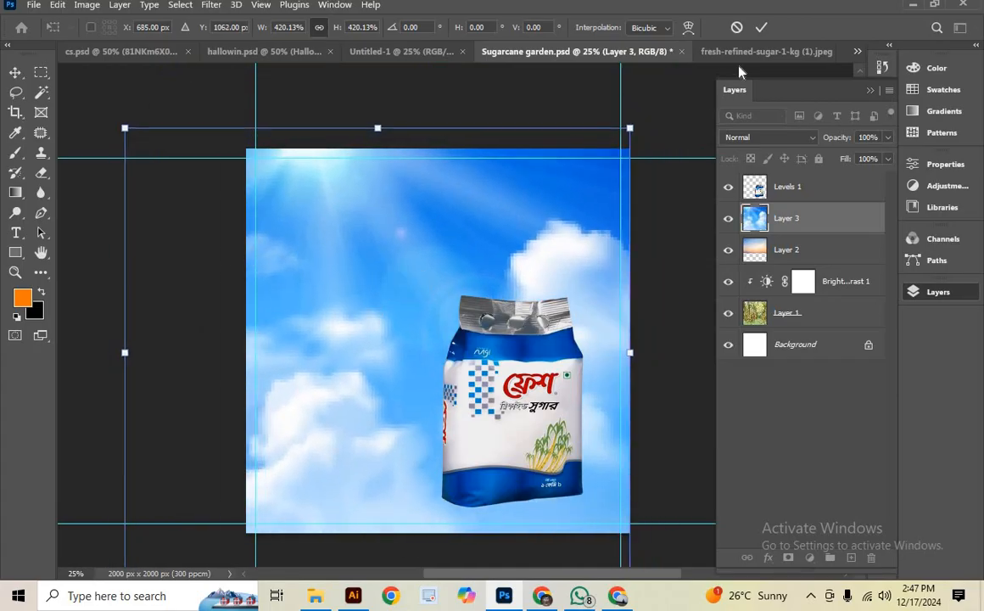
left_click(762, 28)
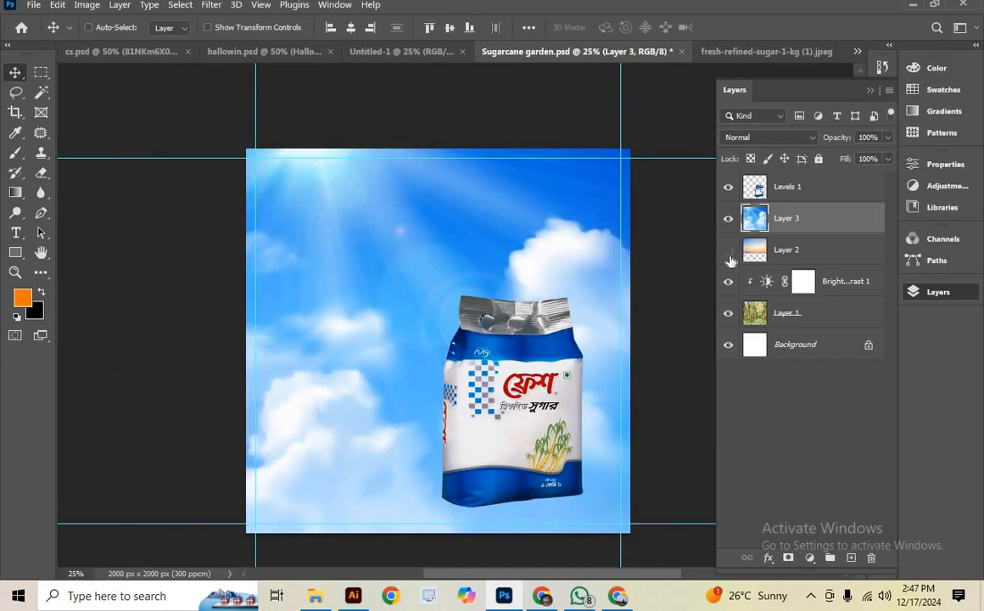
Scale the blue sky layer up to about 115% and shift it left so its right edge meets the canvas edge
scroll(436, 363, "down", 2)
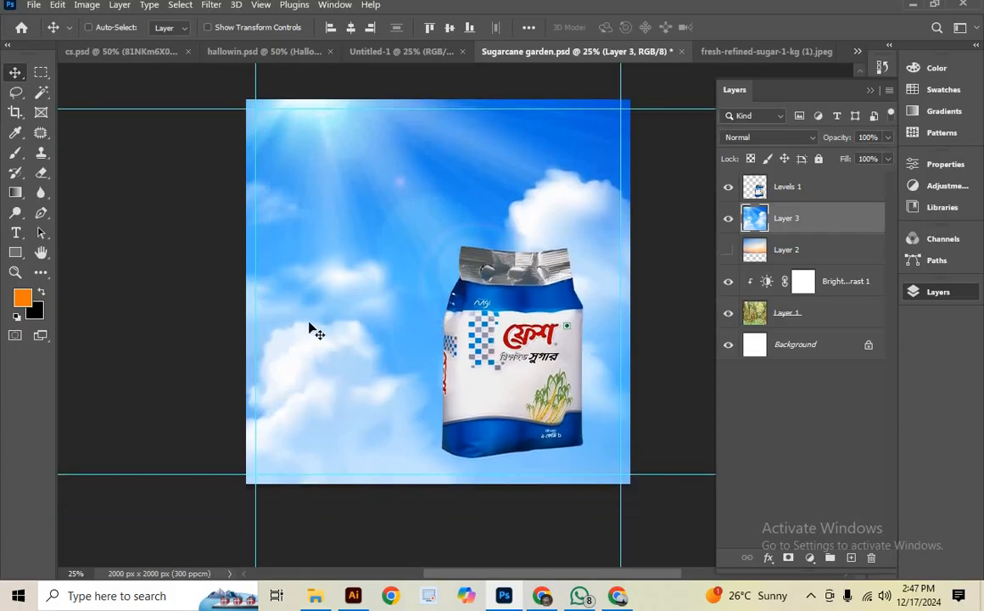
mouse_move(343, 174)
left_mouse_down()
mouse_move(323, 177)
mouse_move(348, 175)
left_mouse_up()
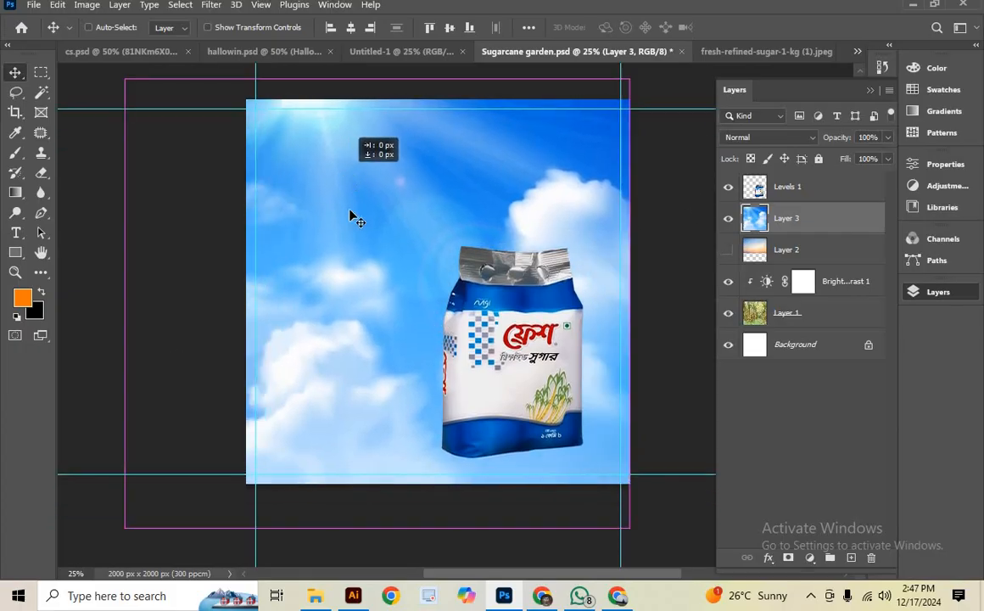
key("ctrl+t")
scroll(391, 249, "up", 4)
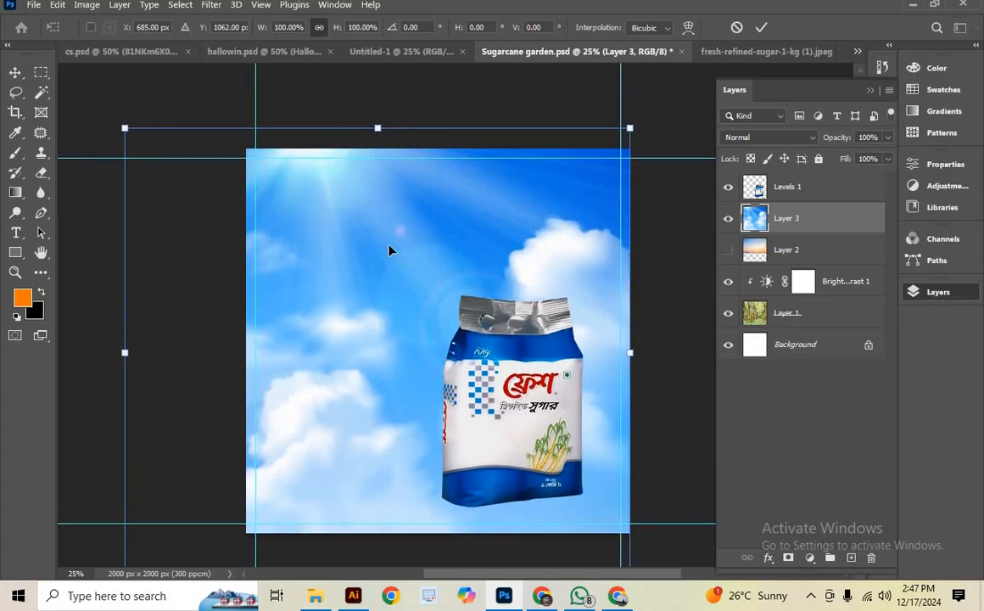
left_click_drag(397, 98, 396, 112)
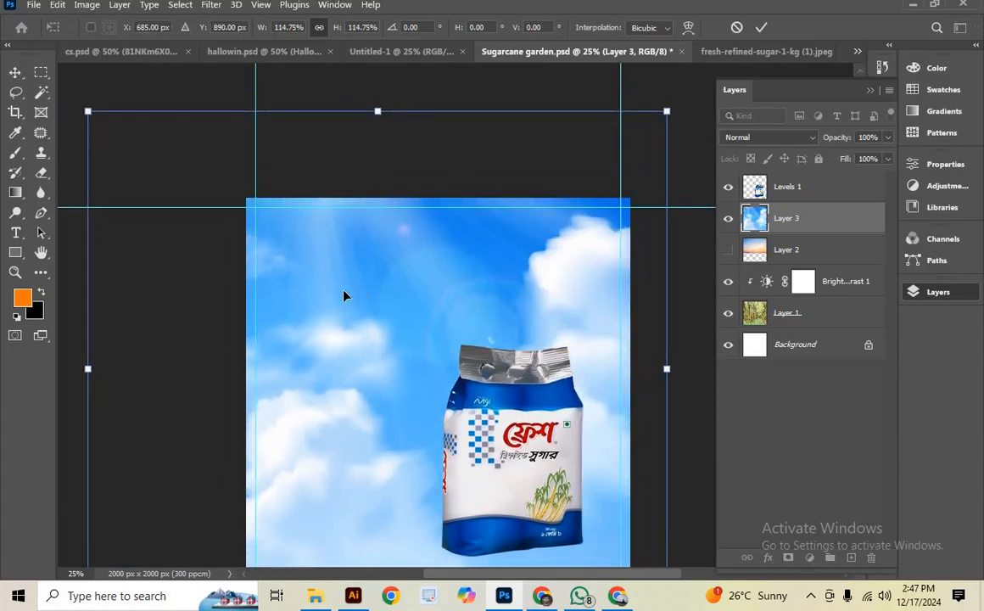
left_click_drag(384, 288, 347, 291)
scroll(430, 309, "down", 2)
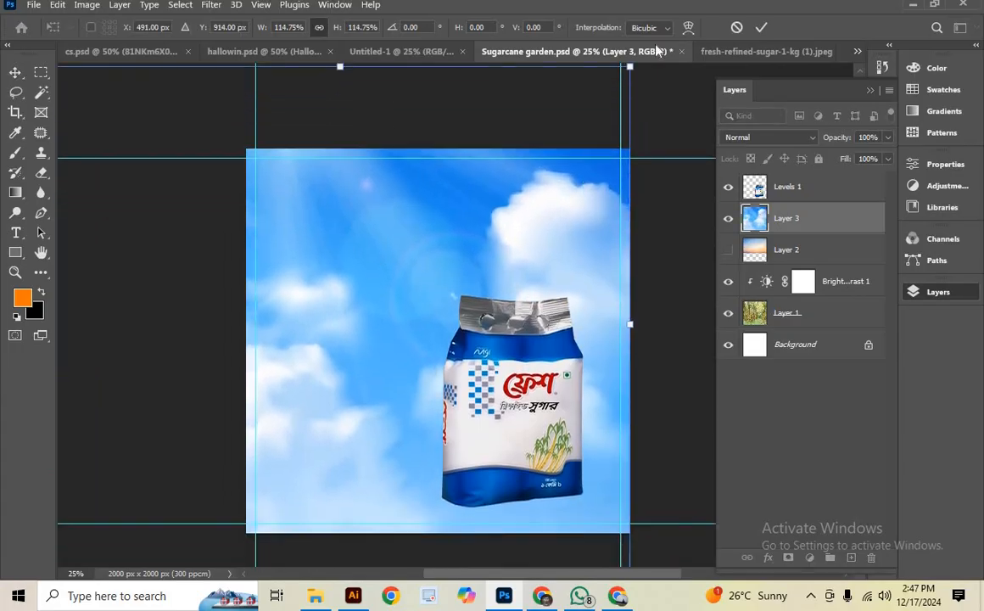
left_click(762, 27)
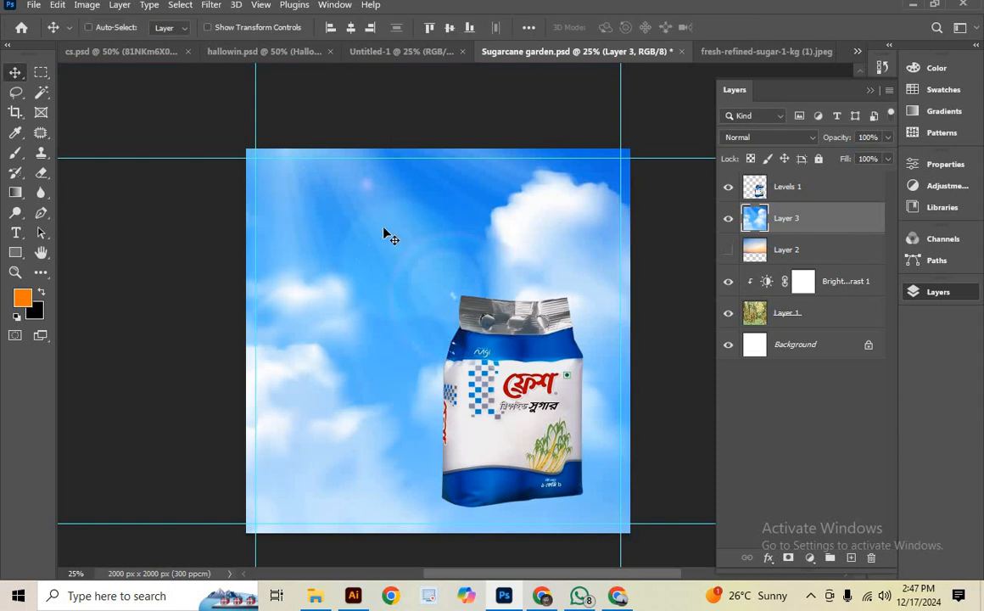
Add a layer mask to the blue sky and paint its lower part with a soft 1300 px black brush at 79% opacity to reveal the sugarcane
left_click(789, 561)
scroll(166, 320, "down", 1)
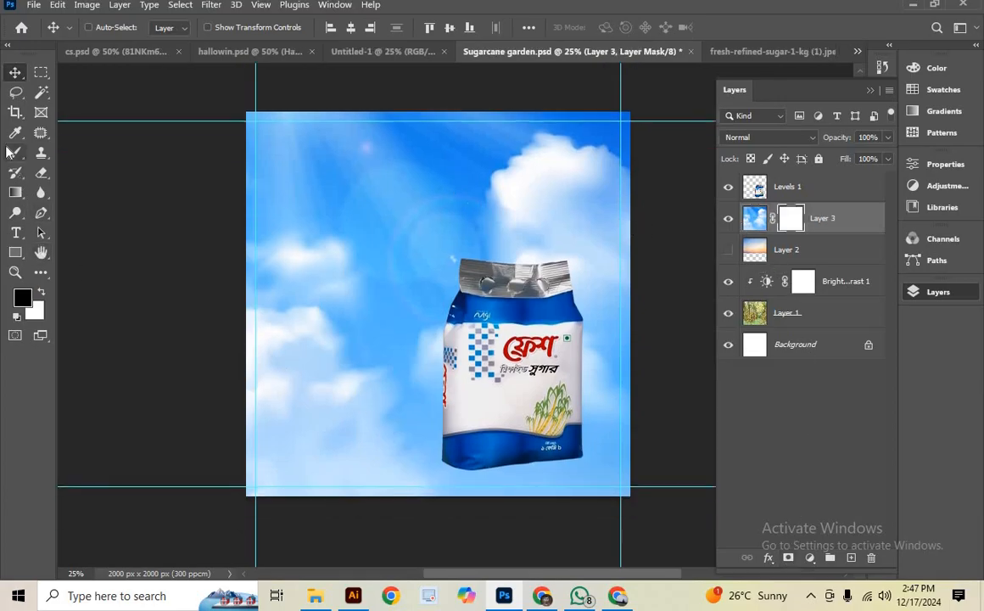
left_click(14, 153)
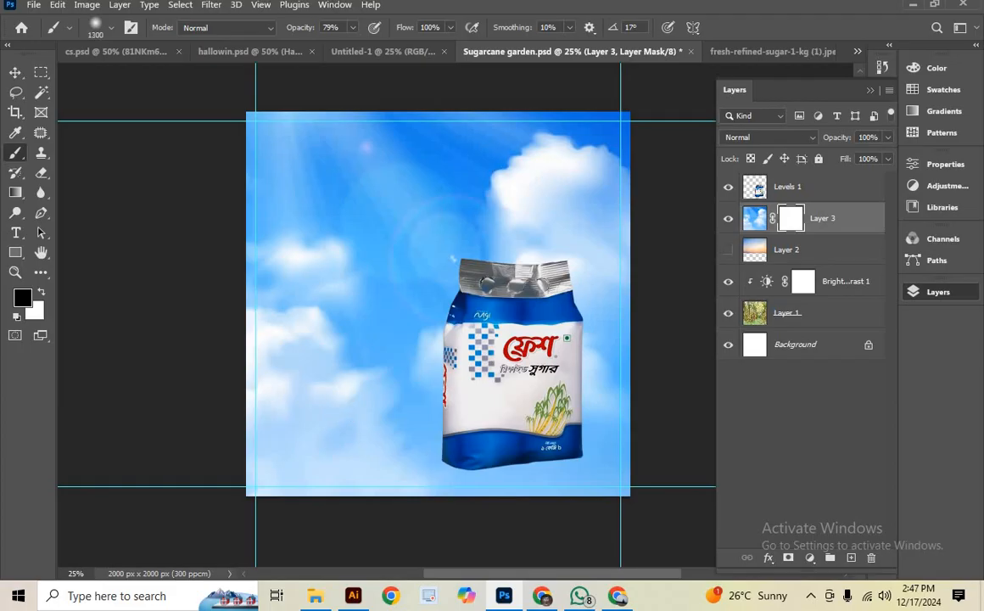
scroll(438, 280, "down", 1)
mouse_move(254, 339)
left_mouse_down()
mouse_move(475, 335)
mouse_move(500, 323)
left_mouse_up()
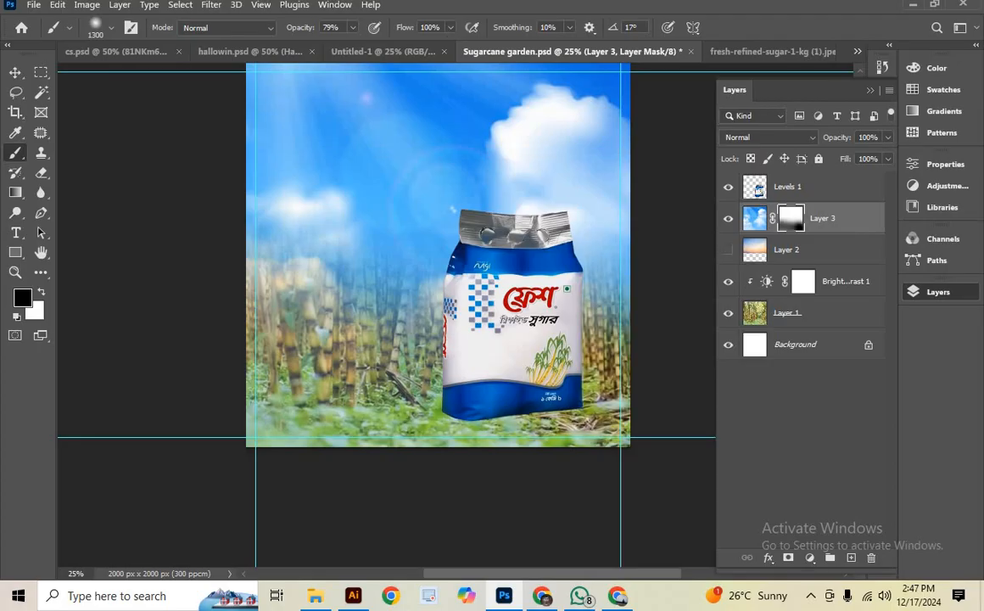
left_click(309, 492)
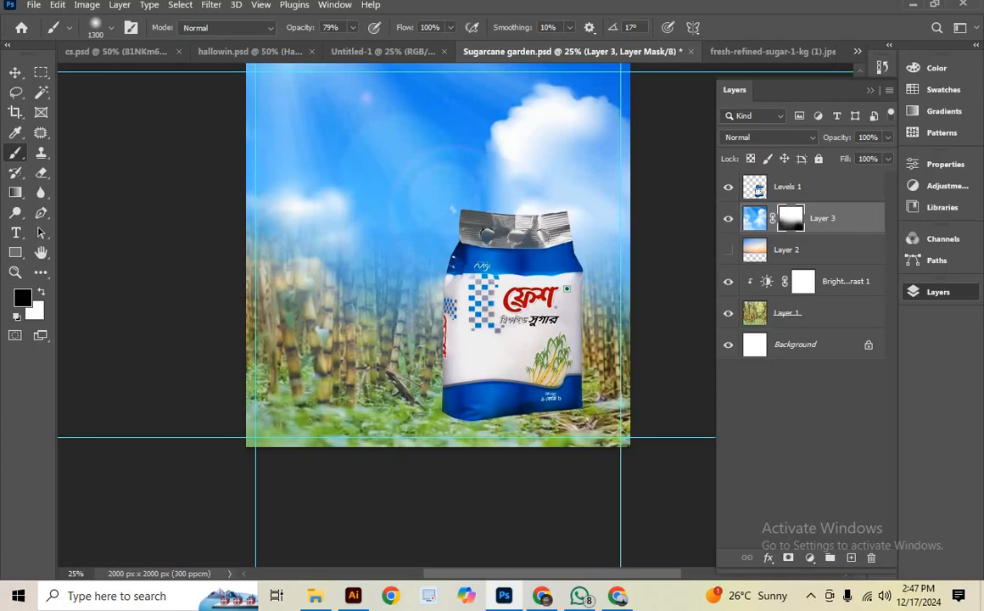
scroll(254, 212, "up", 2)
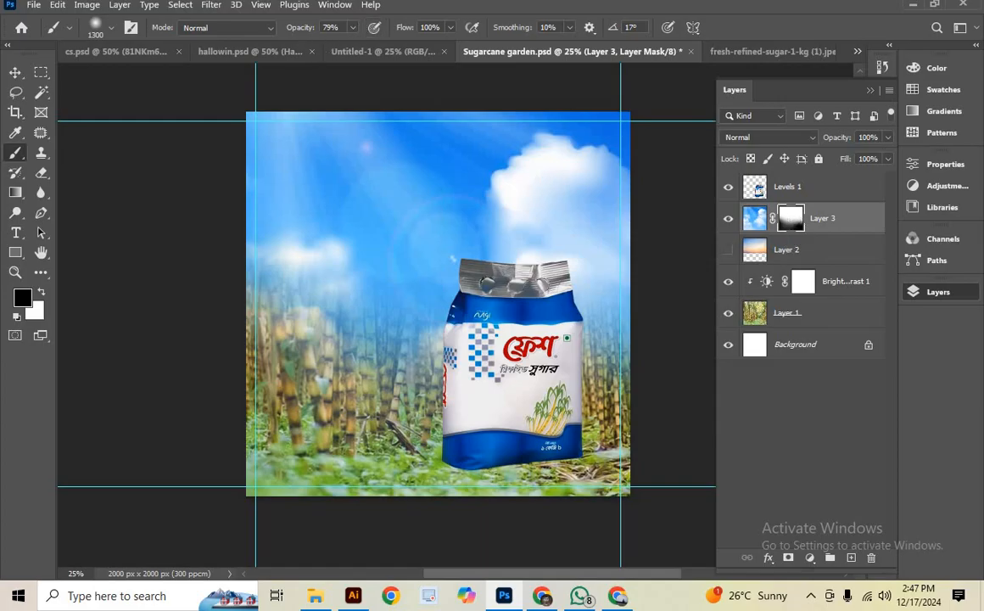
scroll(438, 280, "down", 2)
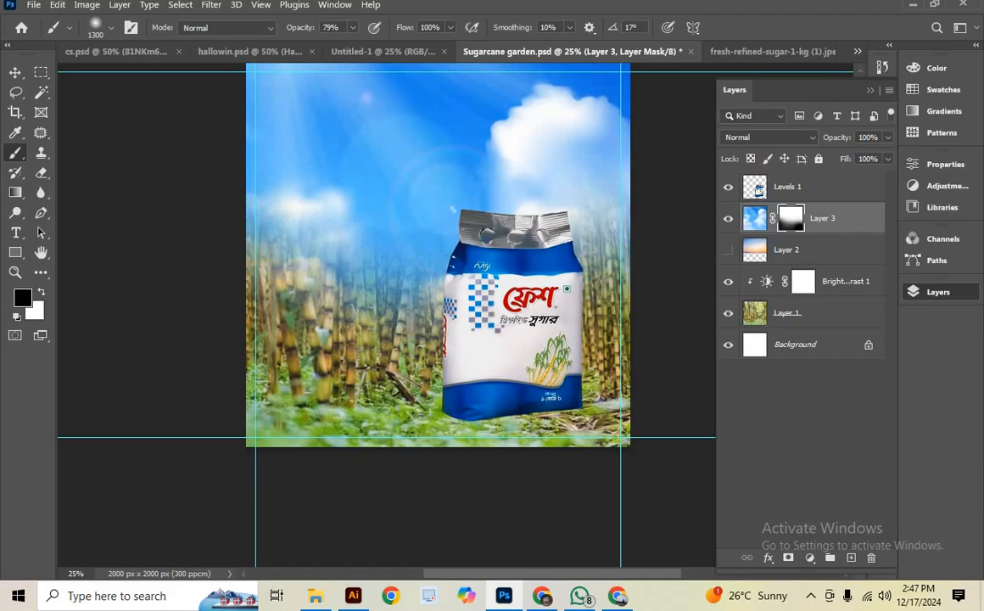
scroll(438, 314, "up", 2)
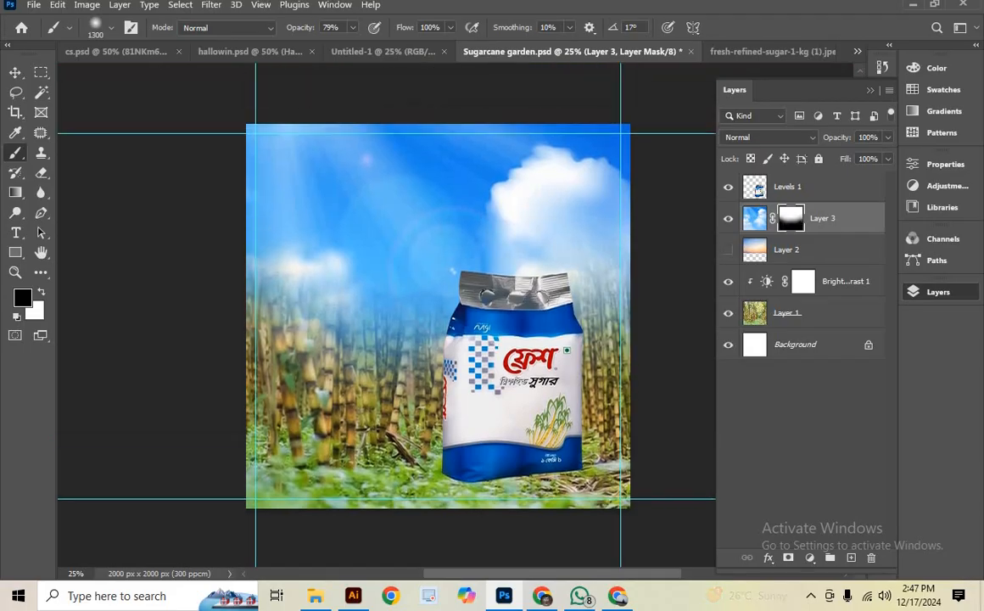
left_click(365, 293)
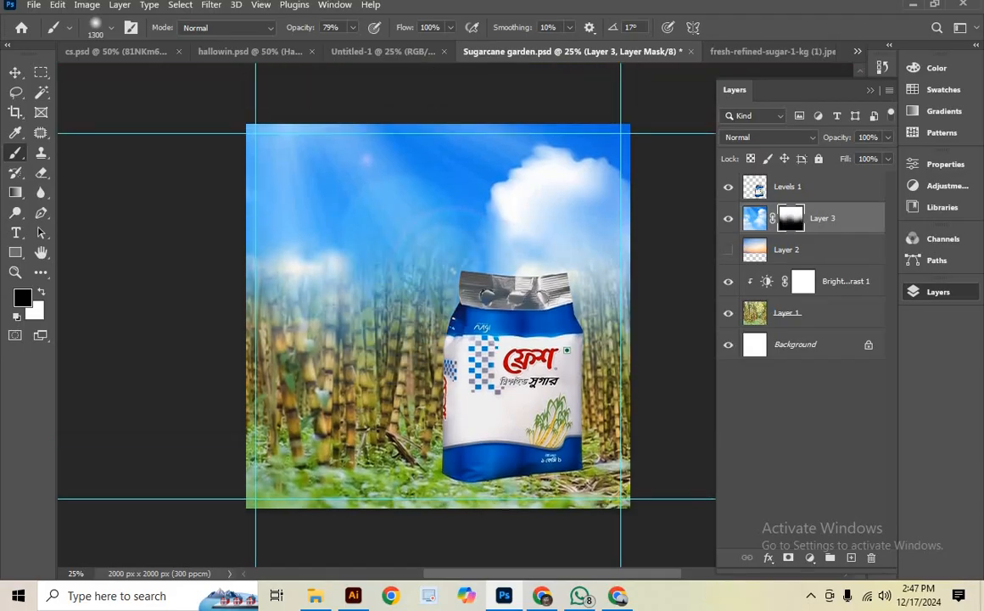
left_click(509, 275)
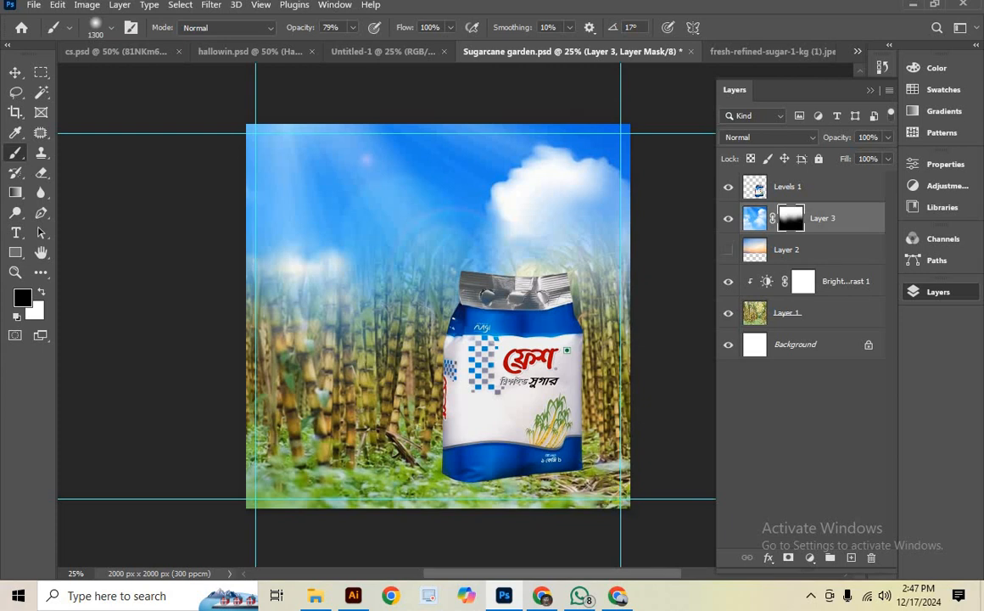
Set the brush opacity to 19% and paint the blue sky's mask across the upper canvas to reveal the sugarcane leaves faintly
left_click(352, 27)
left_click_drag(352, 43, 310, 45)
mouse_move(246, 174)
left_mouse_down()
mouse_move(509, 191)
mouse_move(594, 224)
left_mouse_up()
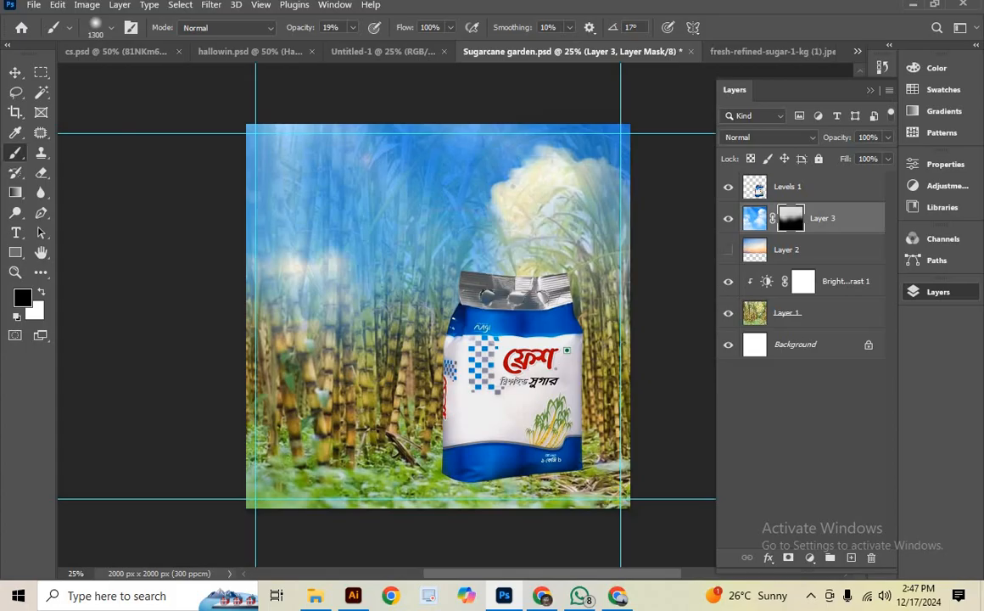
key("ctrl+minus")
key("ctrl+minus")
key("ctrl+minus")
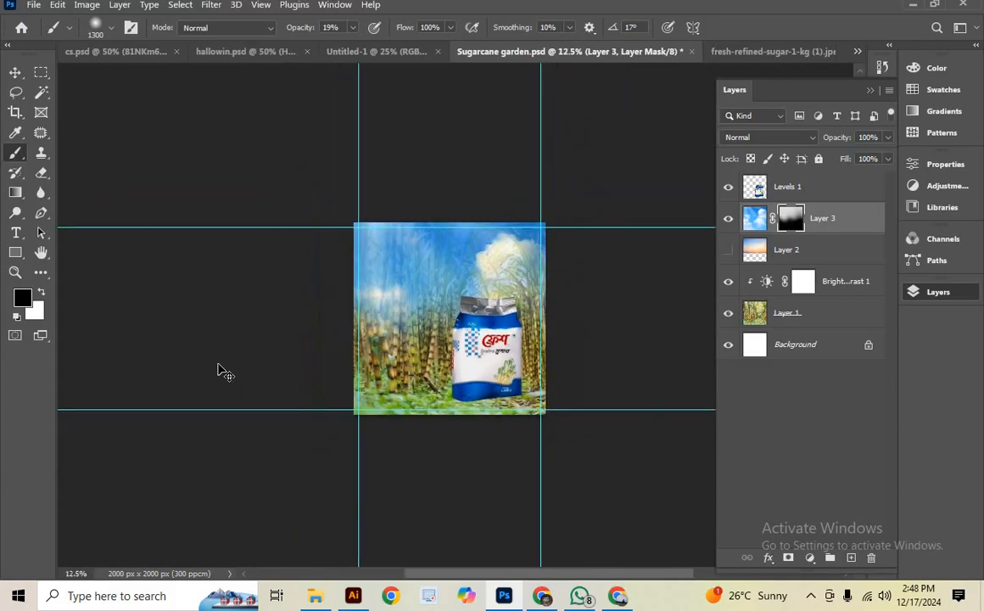
key("ctrl+plus")
key("ctrl+plus")
key("ctrl+plus")
key("ctrl+plus")
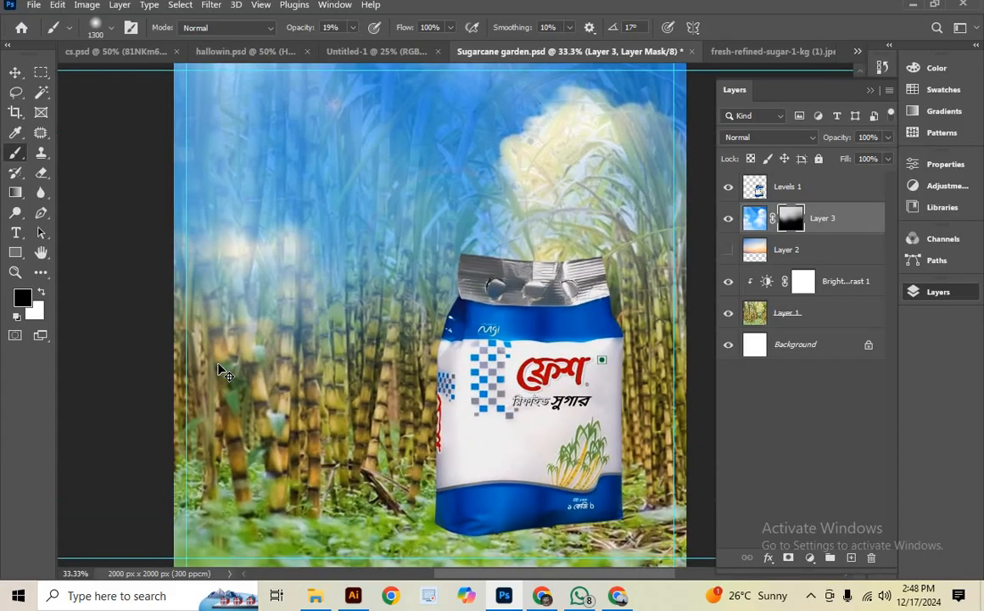
key("ctrl+minus")
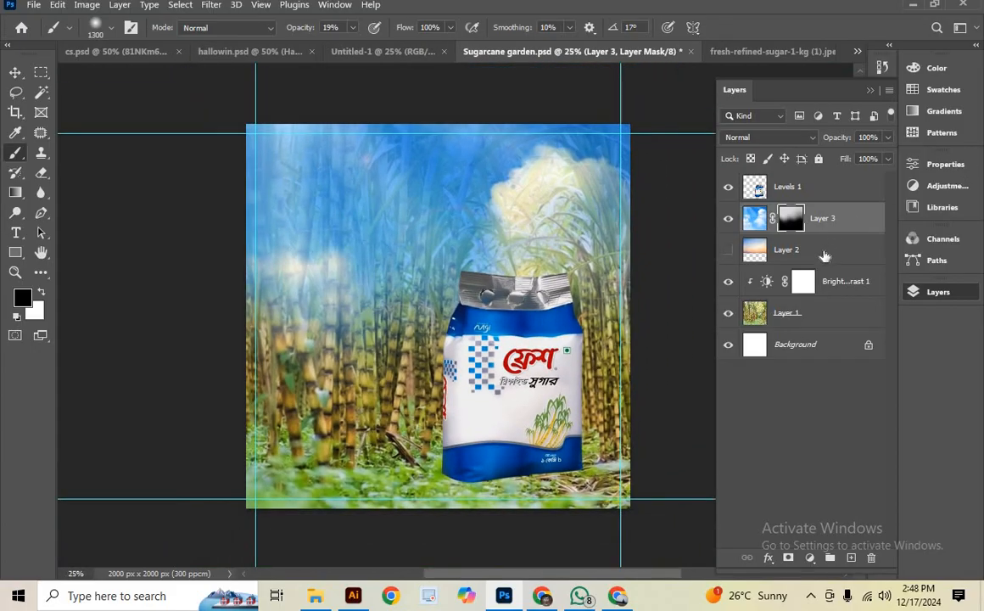
Show the twilight sky layer, move it above the blue sky layer and add a white layer mask to it
left_click(768, 250)
left_click(728, 249)
left_click_drag(829, 255, 813, 207)
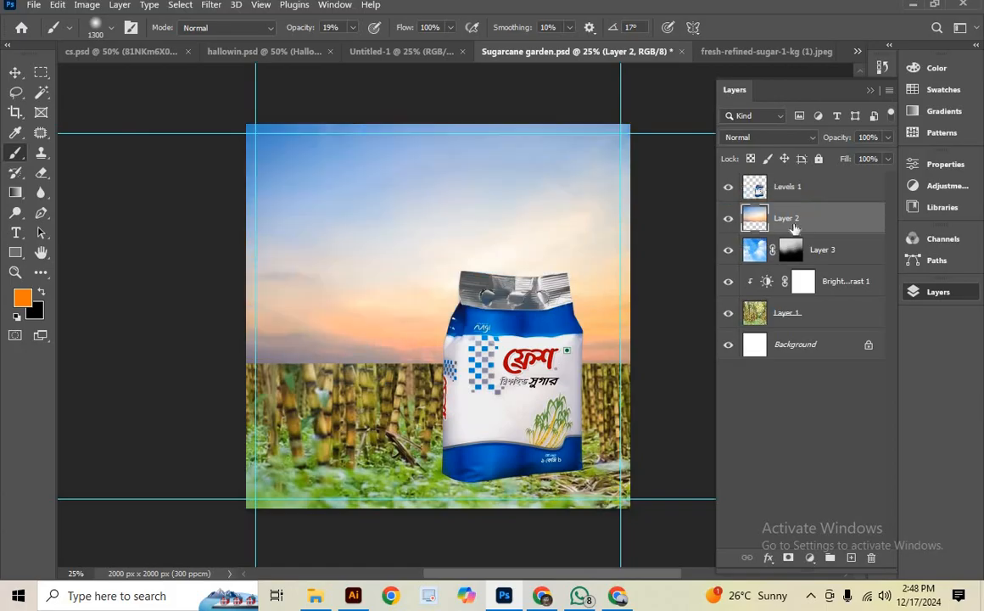
left_click(788, 557)
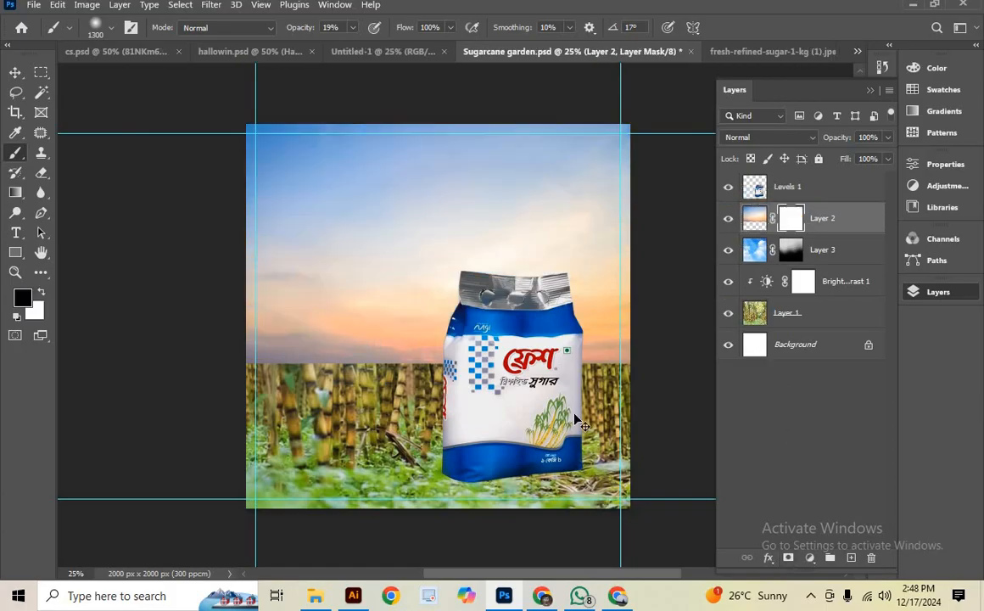
key("ctrl+i")
key("ctrl+i")
Paint black on the twilight sky's mask over the sugarcane stalks, raising the brush opacity to 100% to remove the hard horizon edge
left_click(364, 348)
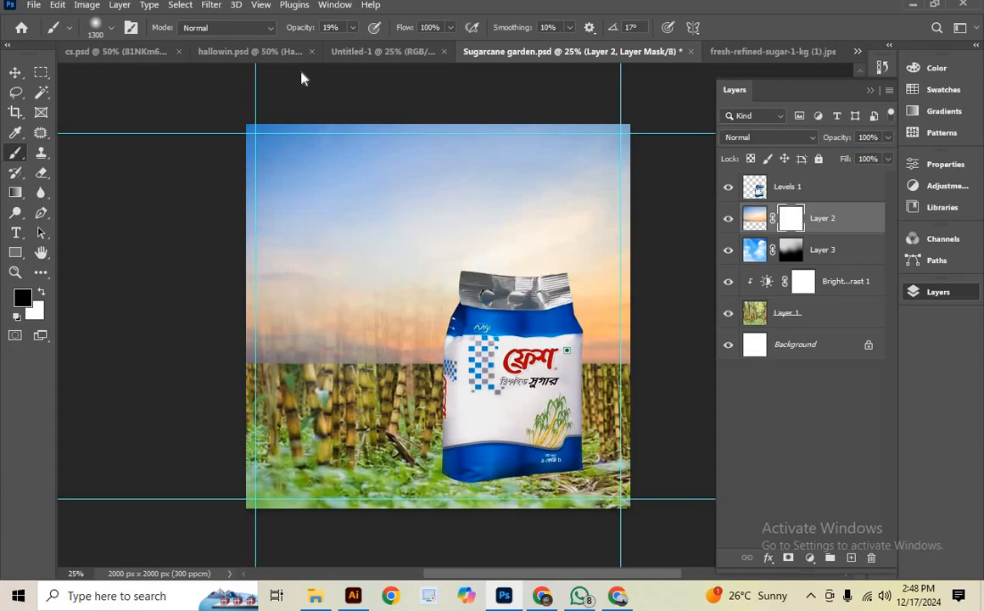
left_click(353, 30)
left_click_drag(354, 44, 455, 53)
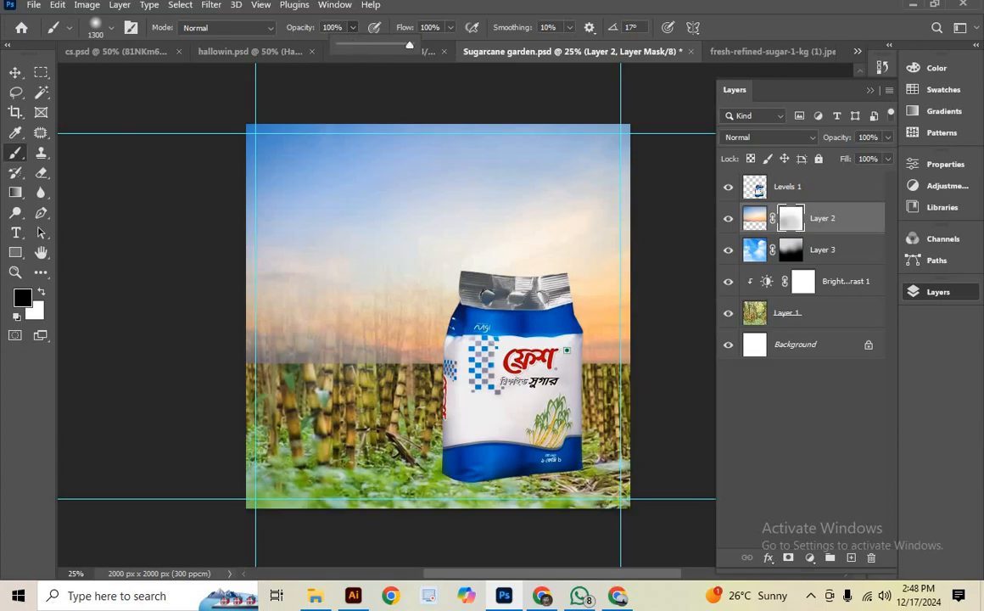
mouse_move(348, 356)
left_mouse_down()
mouse_move(458, 331)
mouse_move(450, 305)
left_mouse_up()
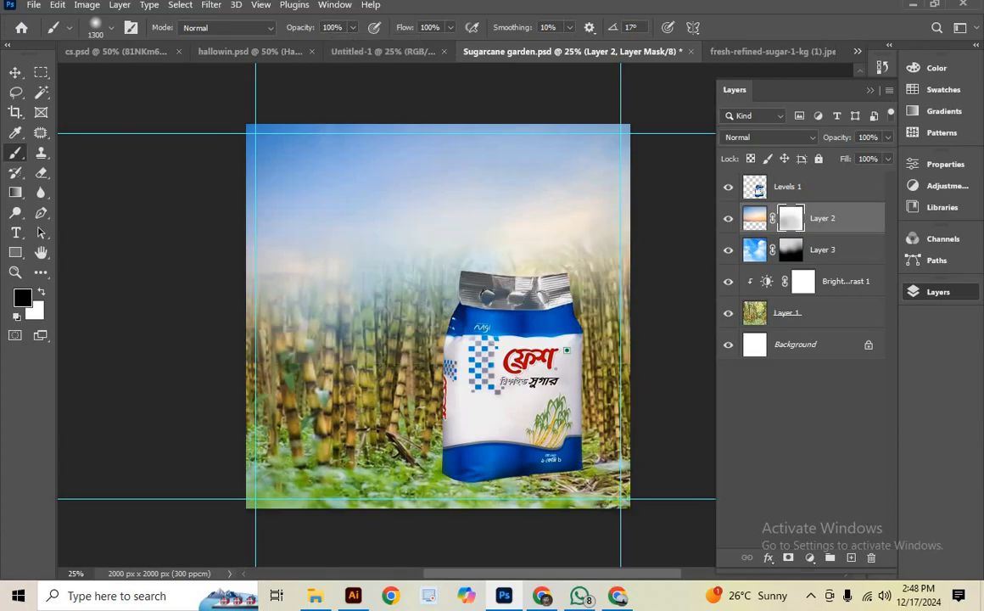
Set the brush opacity to 36% and paint the twilight sky's mask repeatedly across the upper canvas to fade the twilight tint
left_click(353, 28)
mouse_move(296, 153)
left_mouse_down()
mouse_move(322, 170)
mouse_move(646, 226)
left_mouse_up()
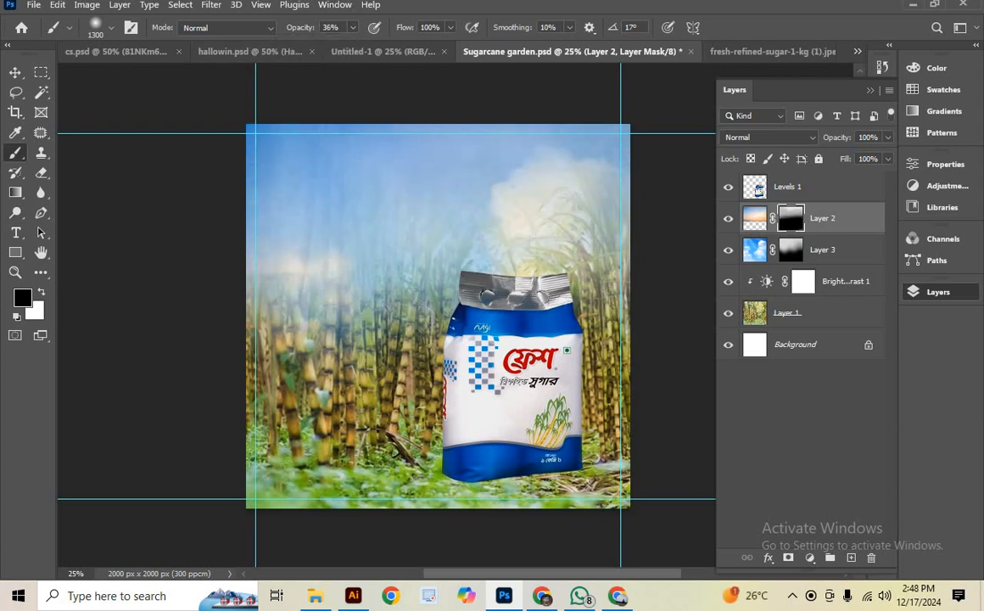
left_click(310, 212)
left_click(309, 204)
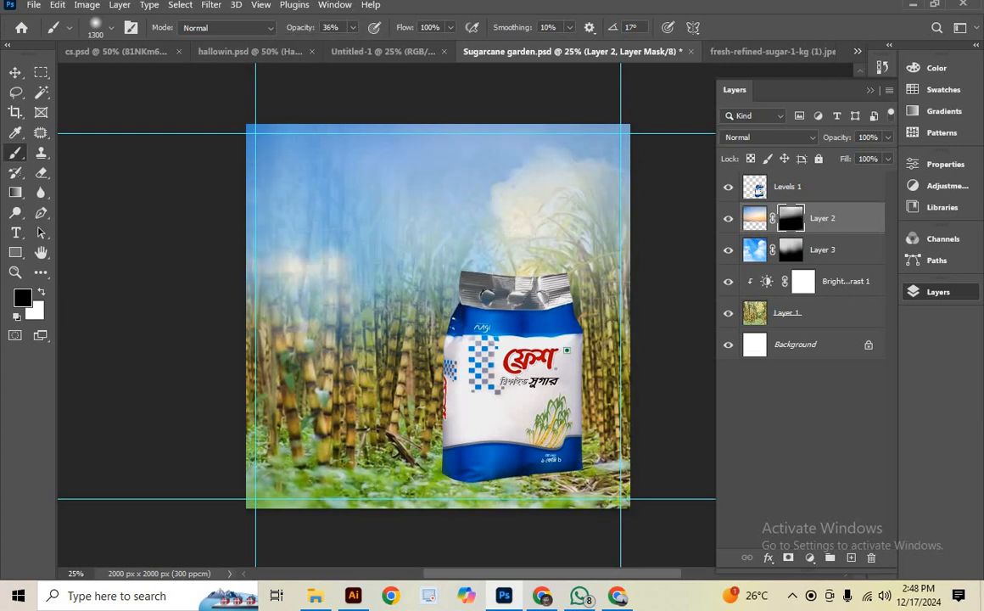
left_click(388, 210)
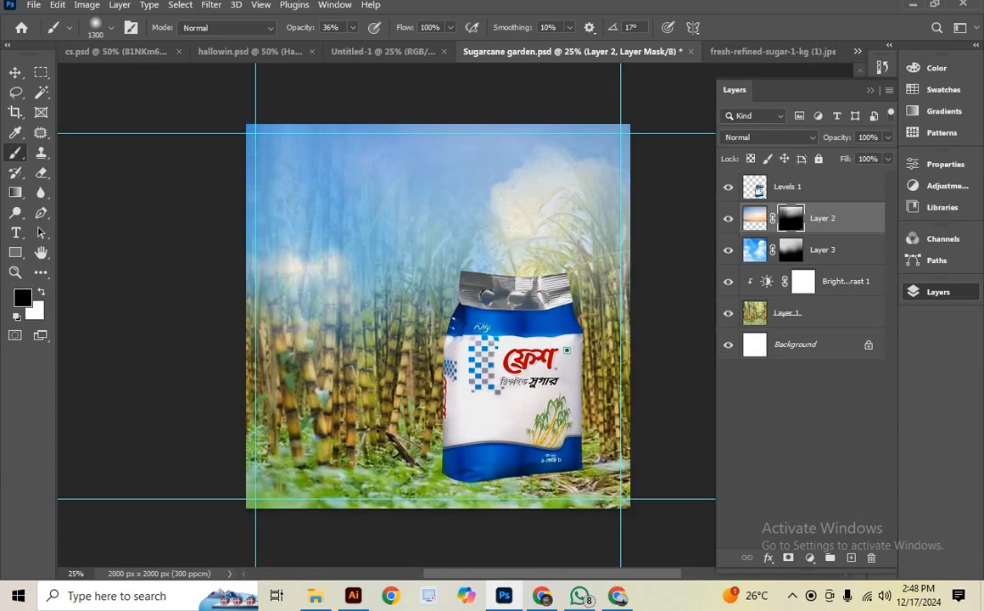
left_click(413, 203)
scroll(543, 437, "down", 1)
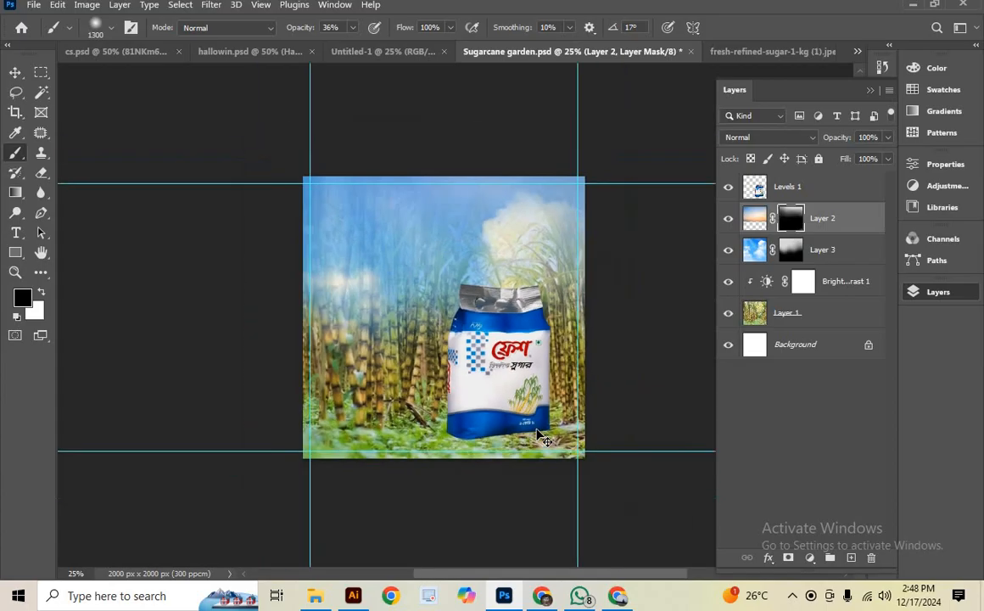
scroll(543, 437, "up", 1)
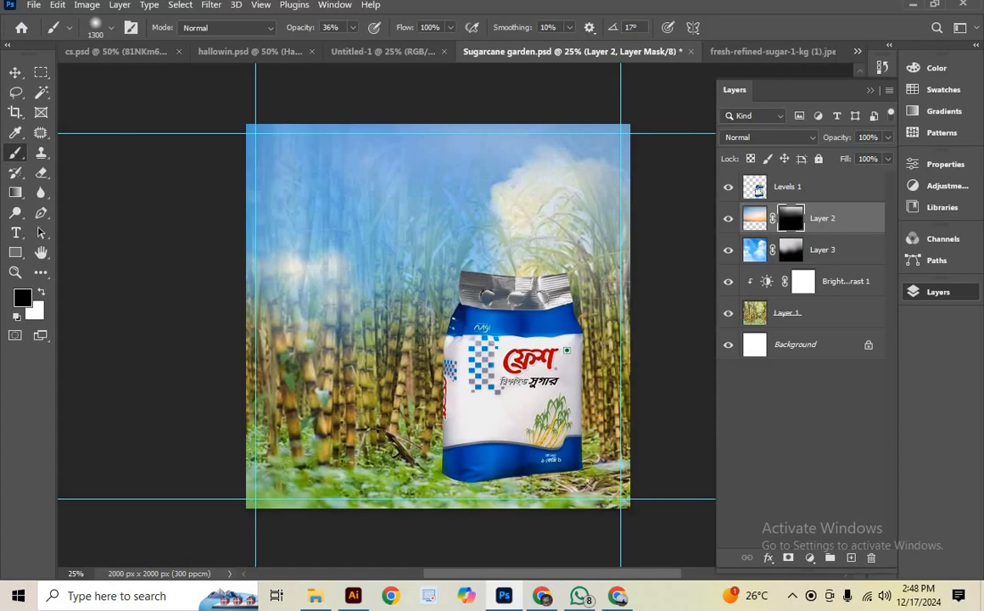
scroll(437, 310, "down", 1)
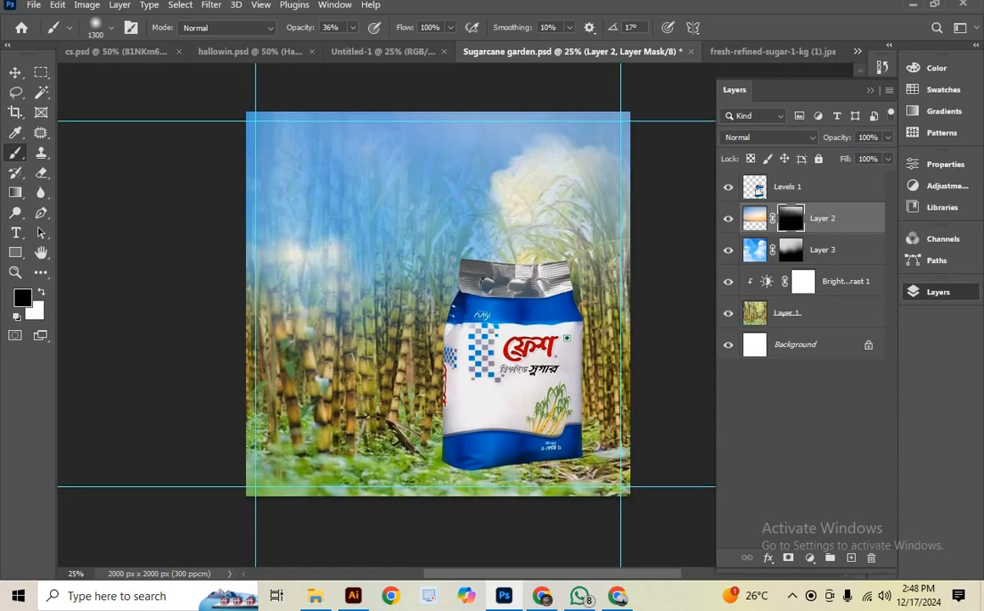
left_click_drag(386, 307, 354, 343)
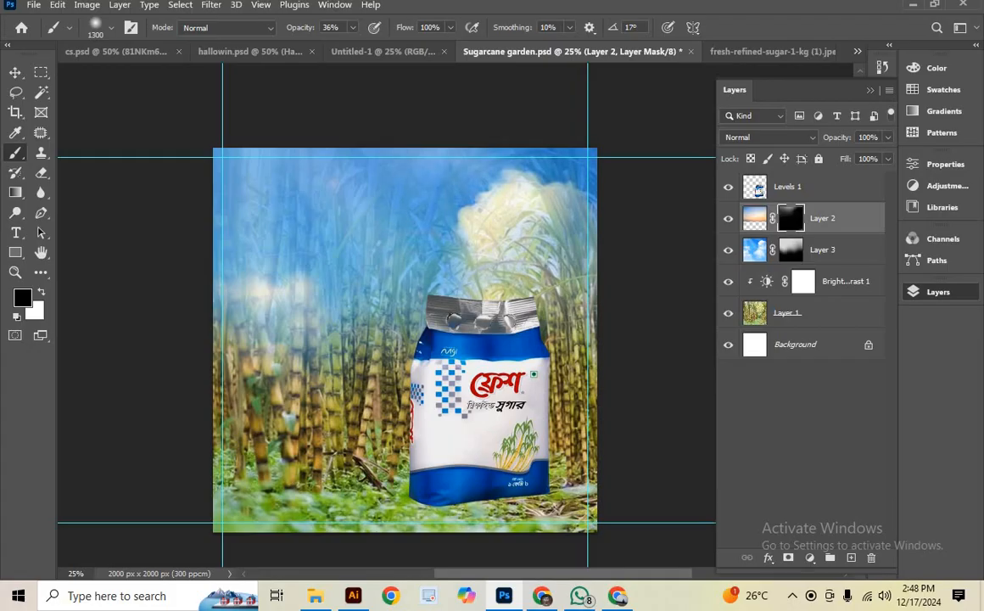
left_click_drag(431, 383, 447, 332)
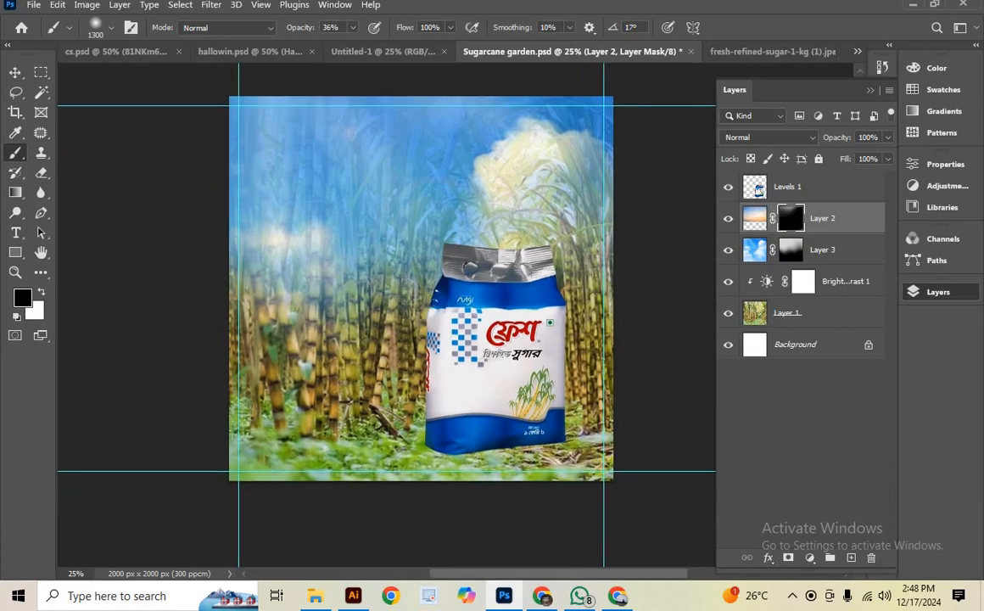
scroll(421, 289, "up", 1)
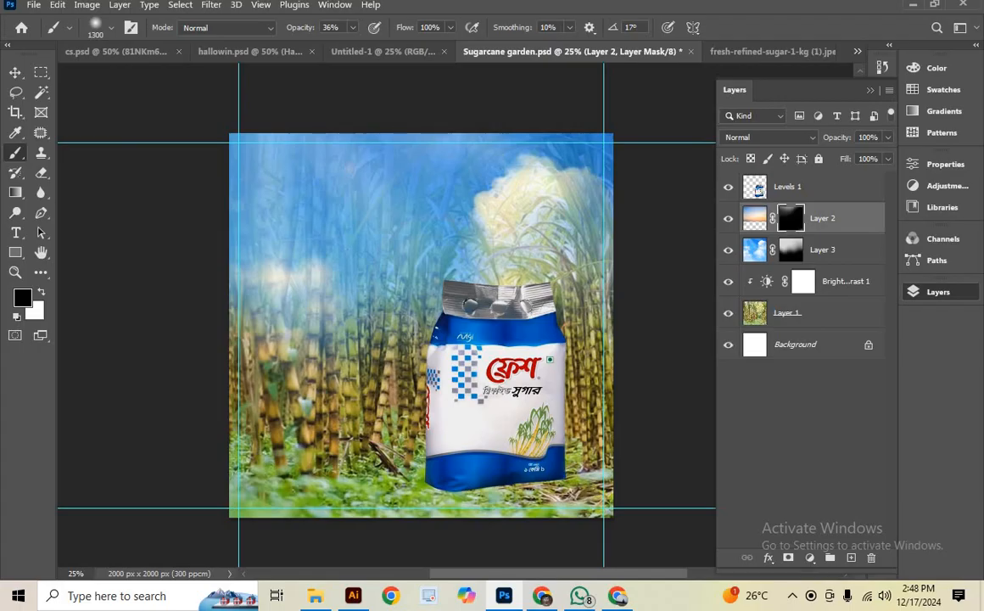
left_click_drag(453, 346, 442, 329)
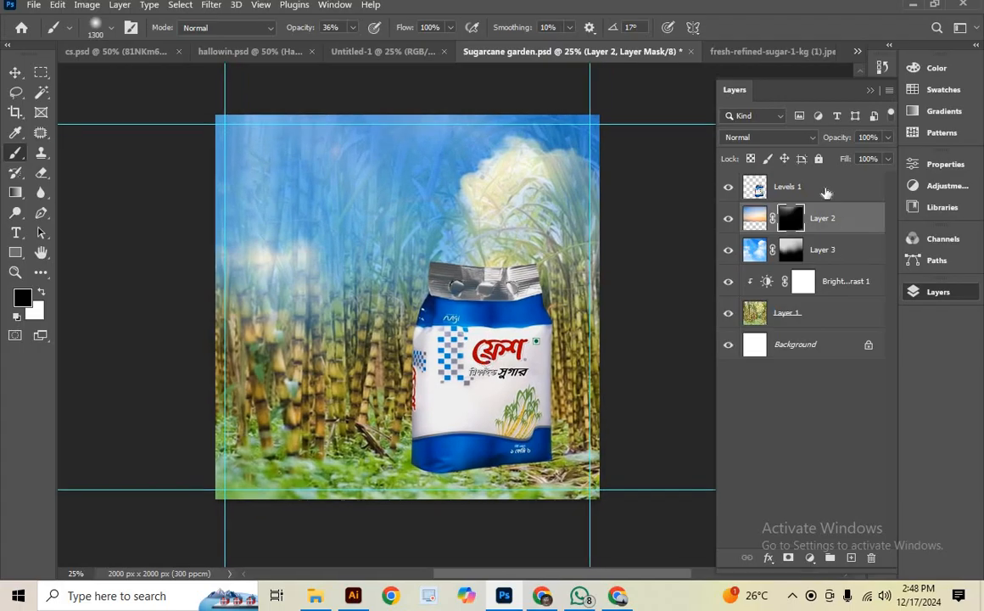
Add a layer above the twilight sky, dab black on it with the soft brush, and squash the dab into a shadow beneath the sugar bag
left_click(787, 191)
left_click(831, 220)
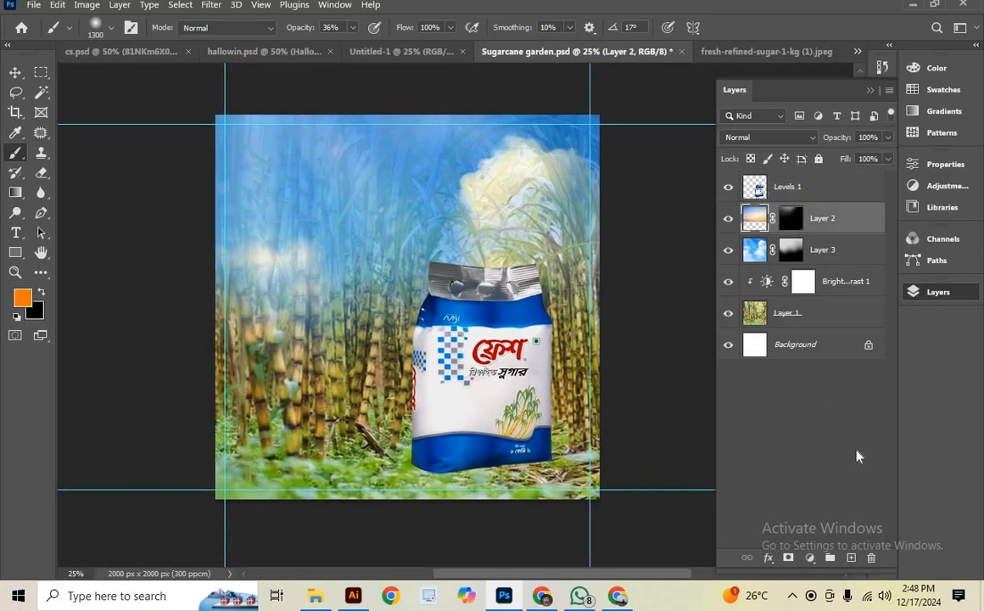
left_click(851, 557)
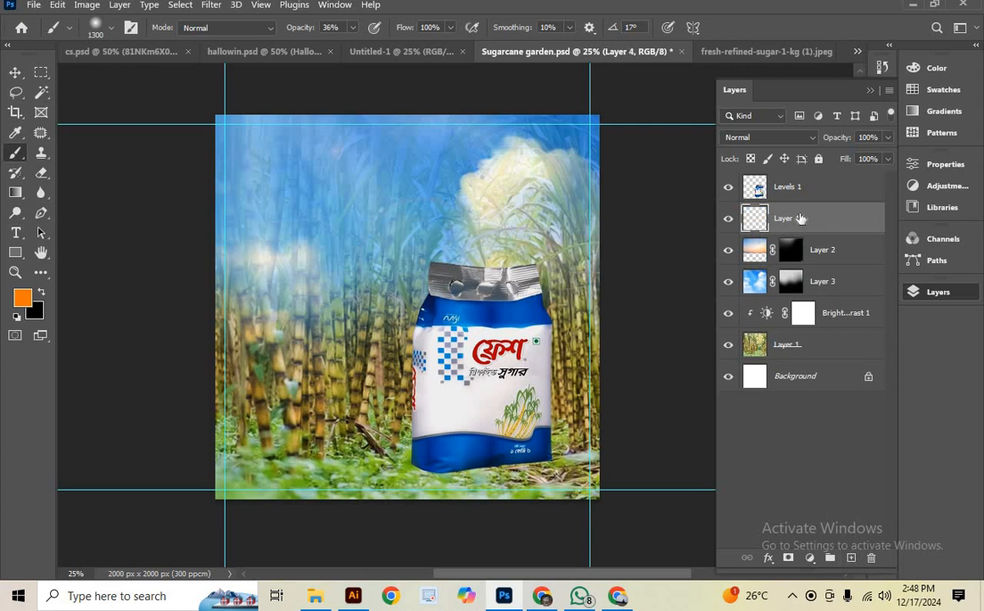
left_click(40, 292)
left_click(305, 271)
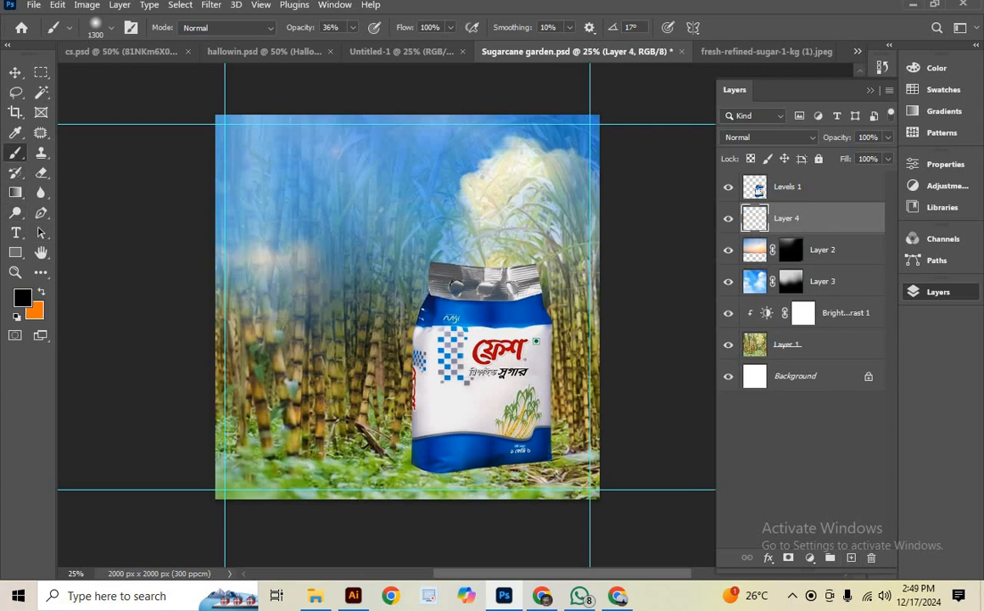
left_click(306, 271)
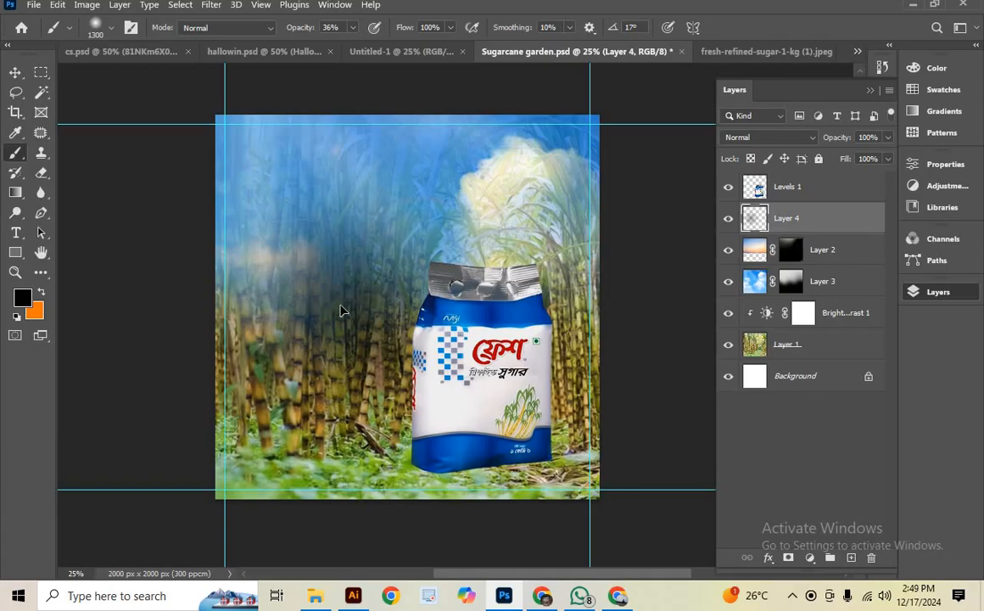
key("ctrl+t")
left_click_drag(374, 113, 373, 420)
left_click_drag(361, 473, 477, 485)
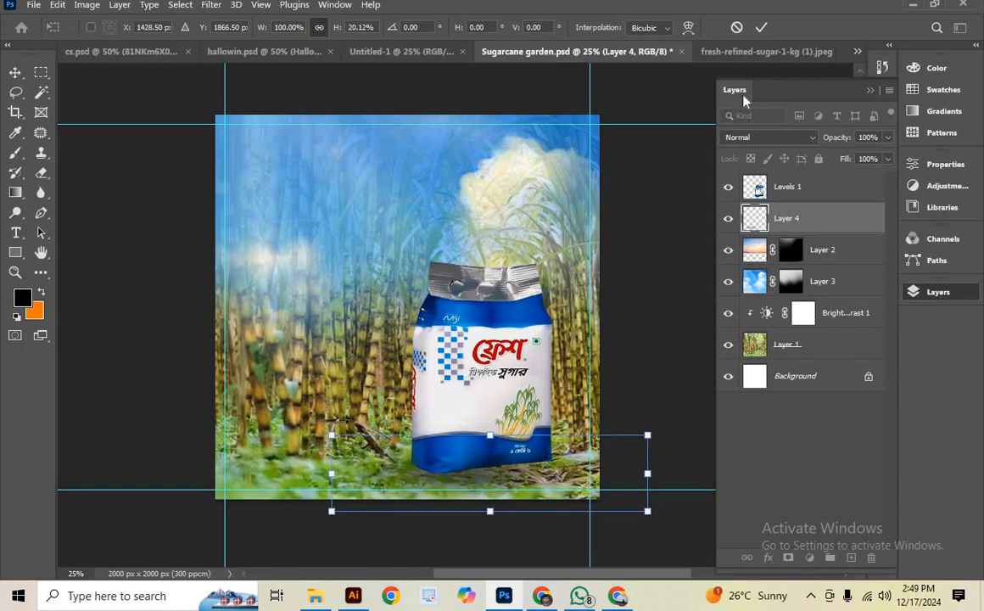
left_click(761, 29)
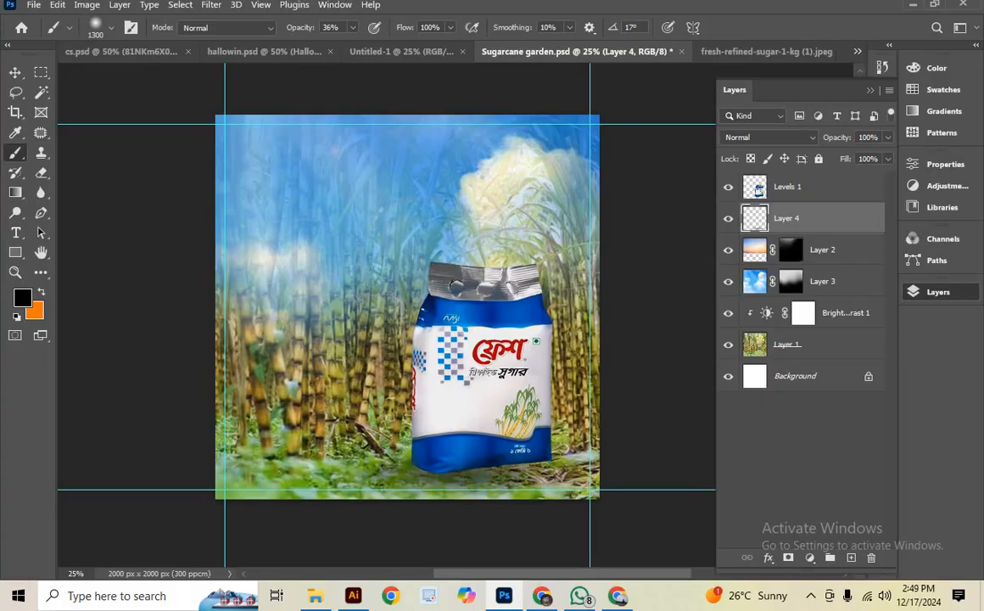
Set the brush opacity to 100%, delete the faint shadow layer and add a new empty layer above the twilight sky
left_click(353, 28)
left_click_drag(356, 44, 432, 51)
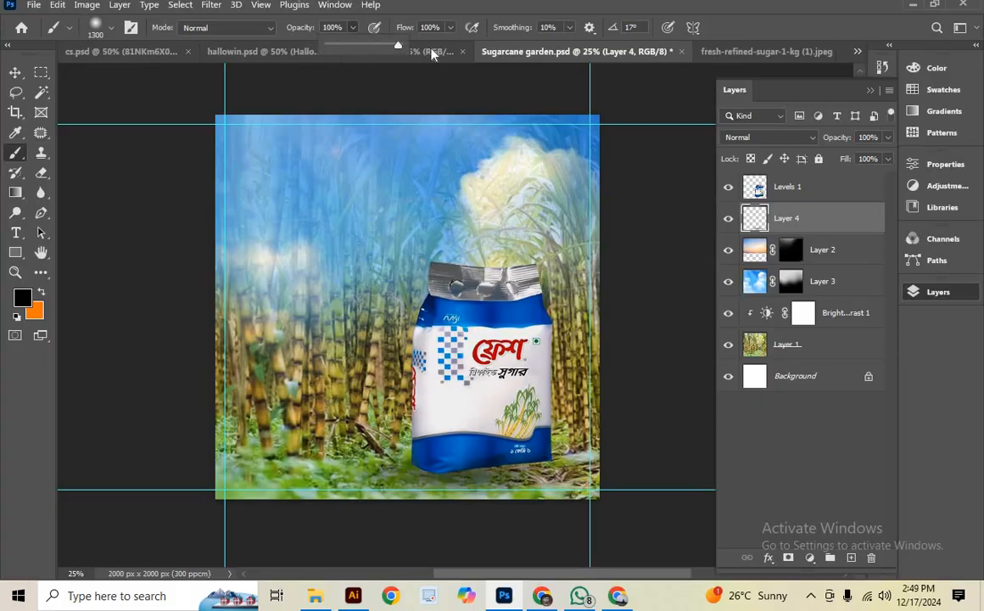
key("Delete")
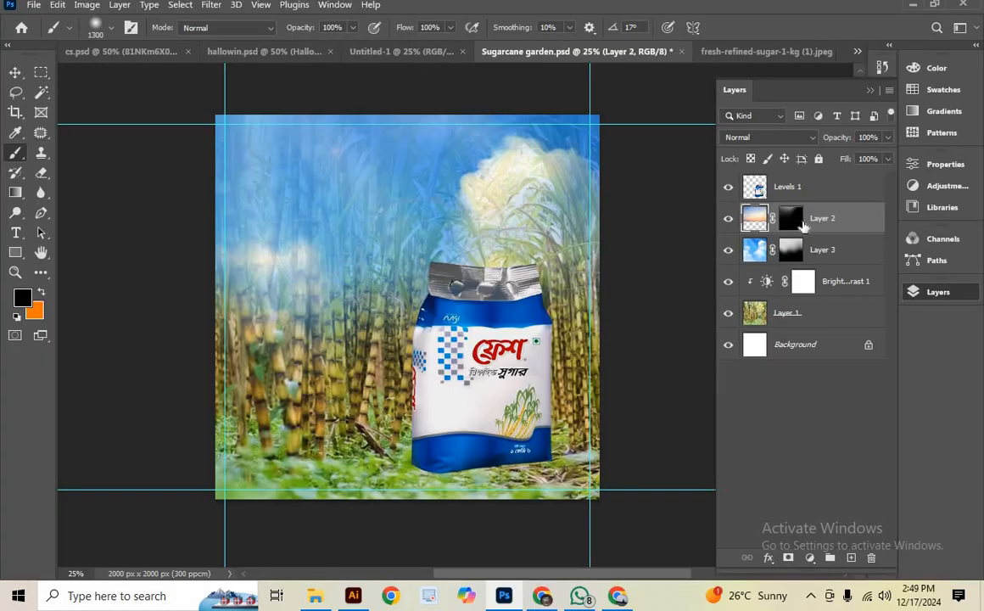
left_click(850, 557)
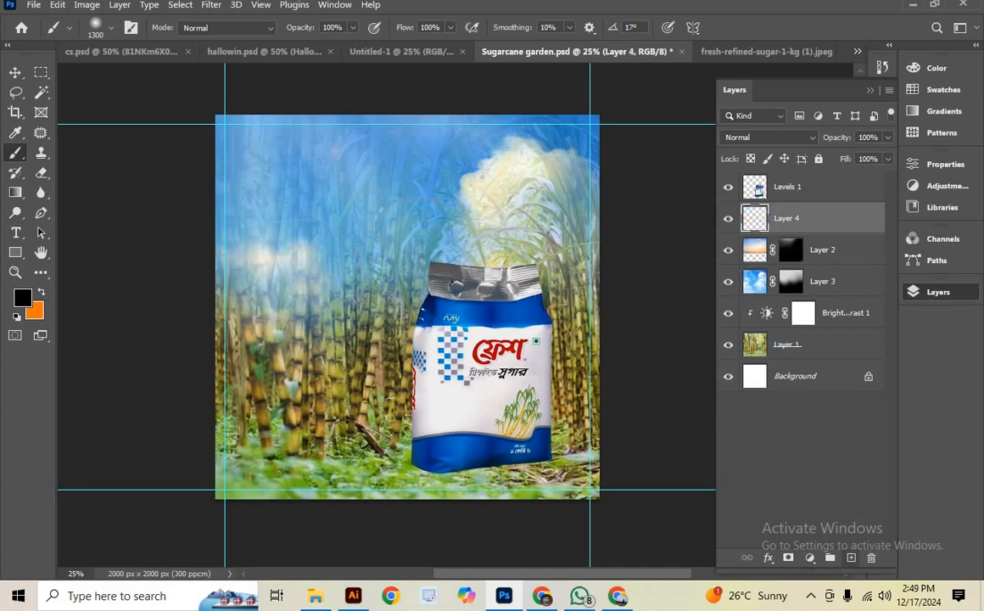
Flatten the soft brush tip into a thin ellipse angled at -2° and paint a black contact shadow beneath the sugar bag
left_click(348, 263)
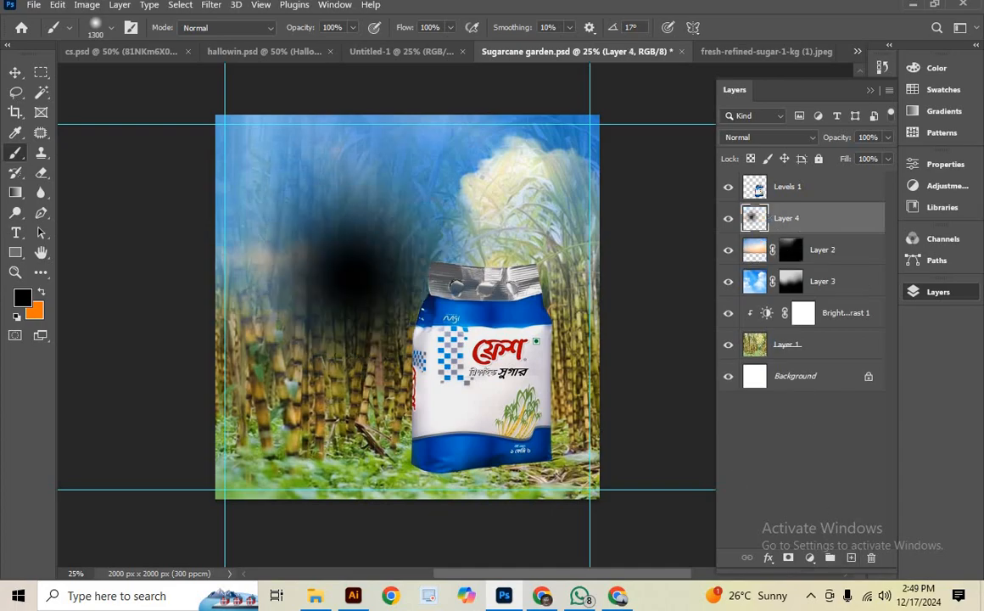
key("ctrl+z")
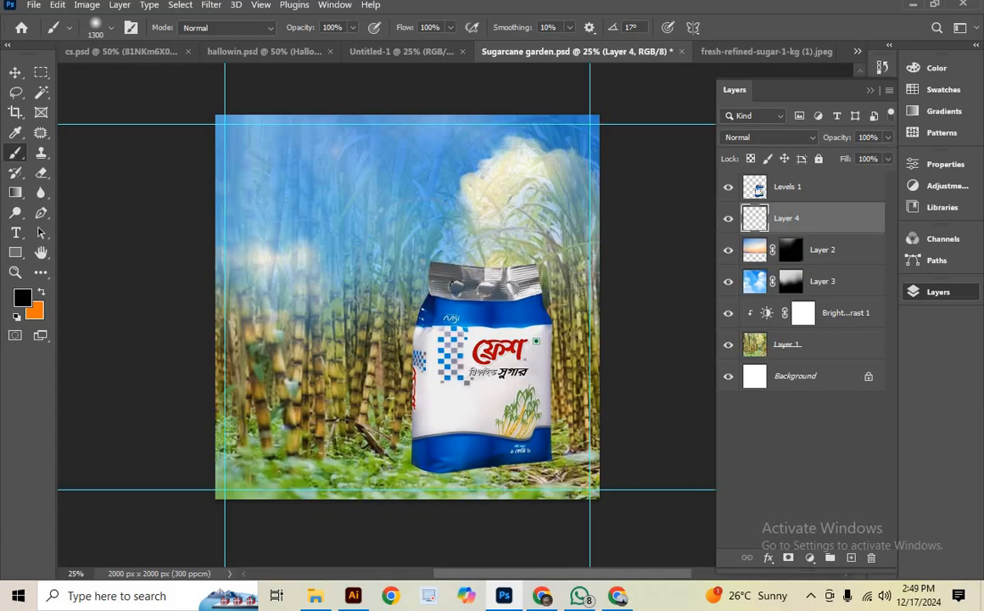
right_click(398, 258)
left_click_drag(437, 287, 463, 301)
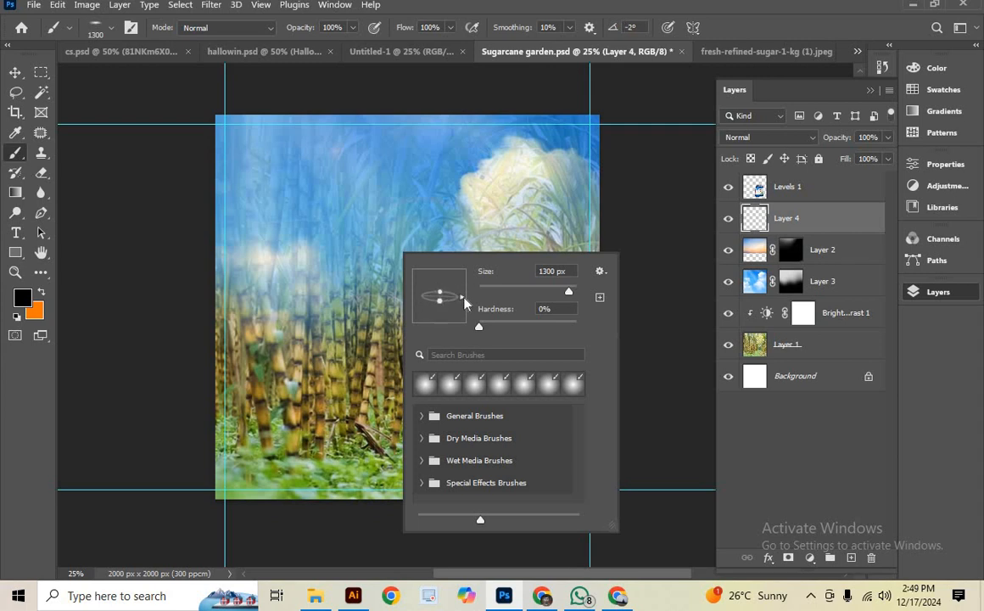
key("Return")
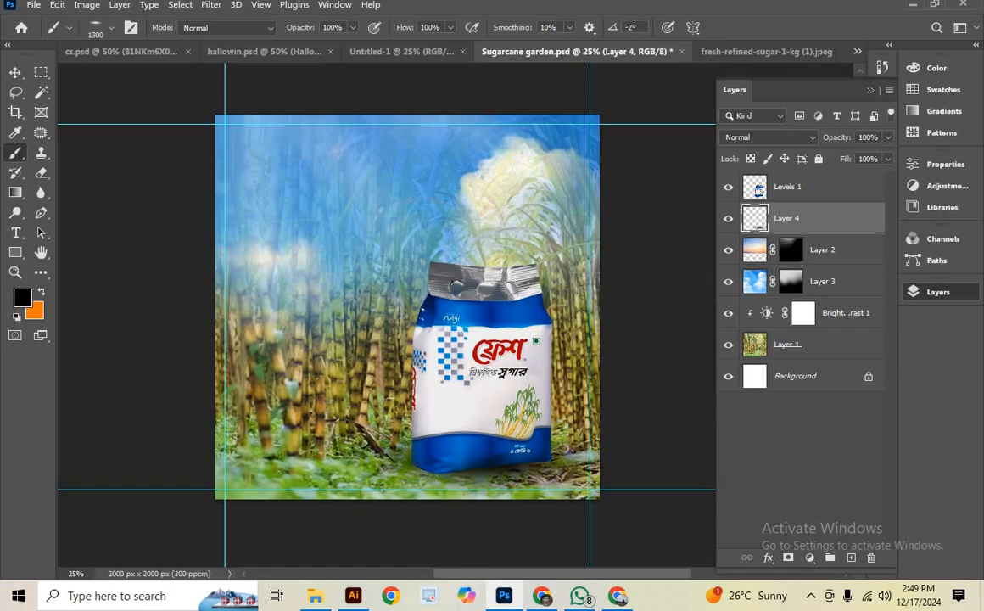
scroll(414, 543, "down", 1)
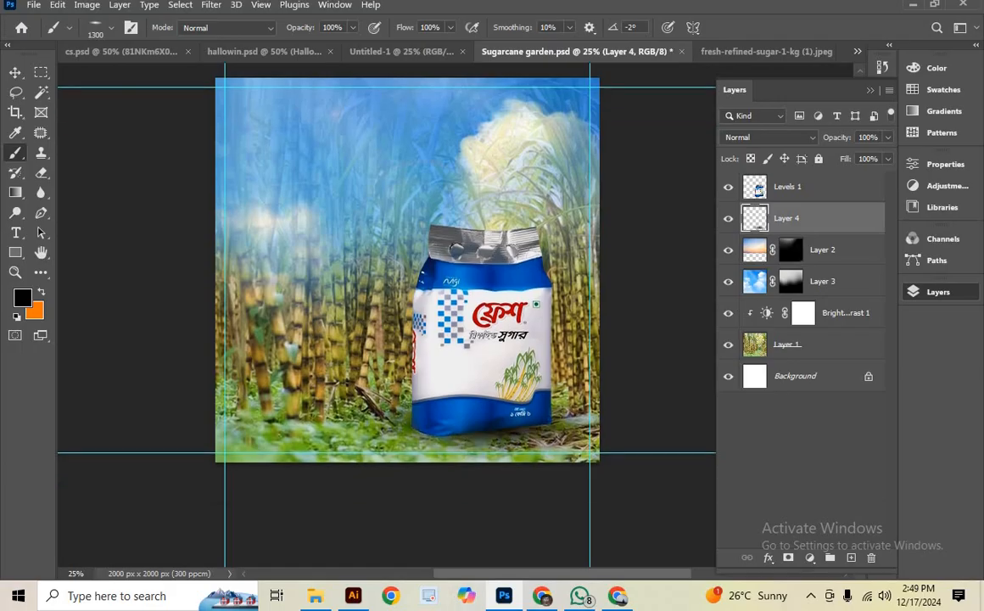
left_click(475, 422)
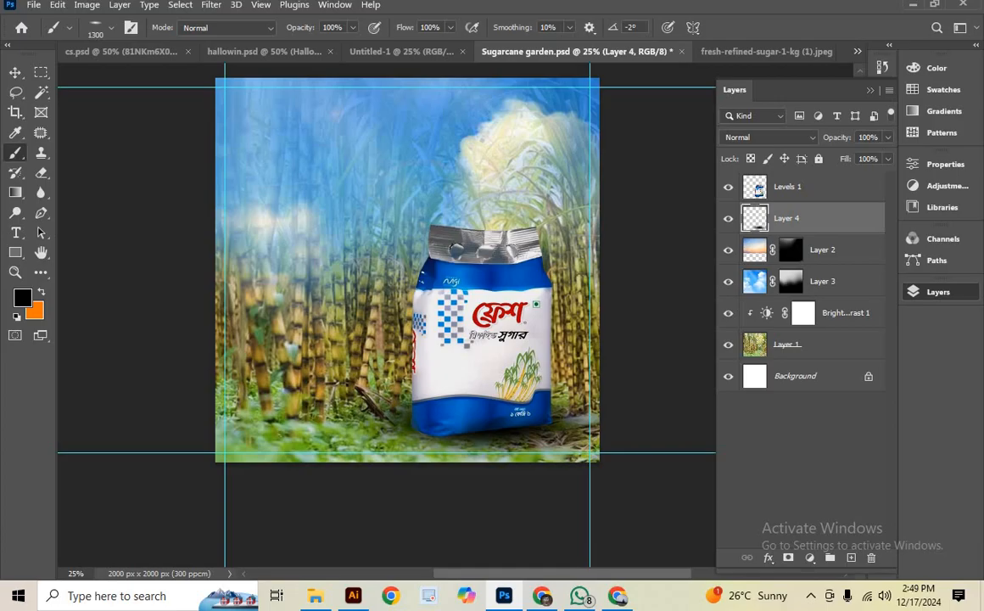
Set the shadow layer's blend mode to Multiply and its opacity to 91%
left_click(741, 136)
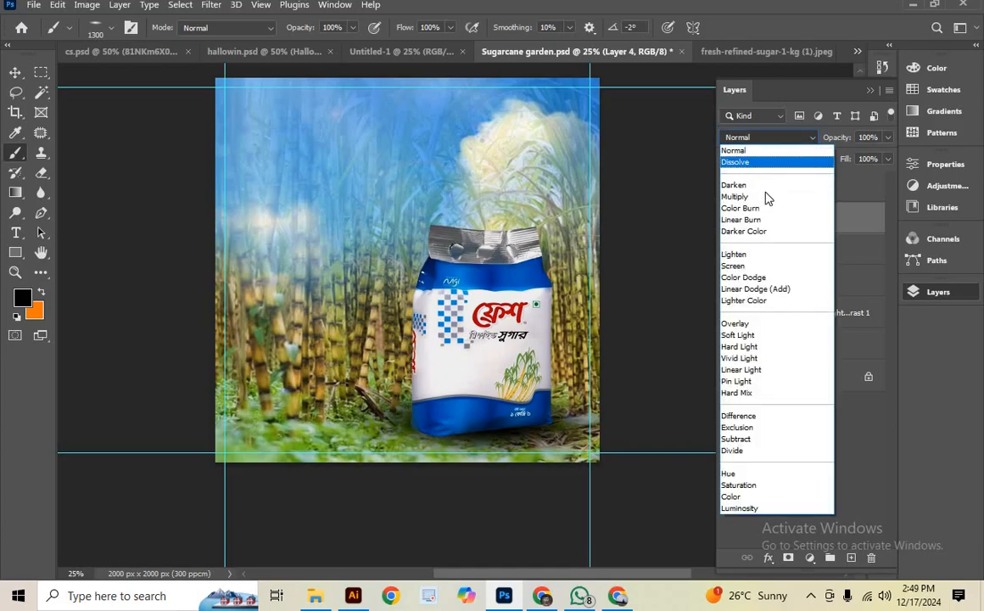
left_click(767, 197)
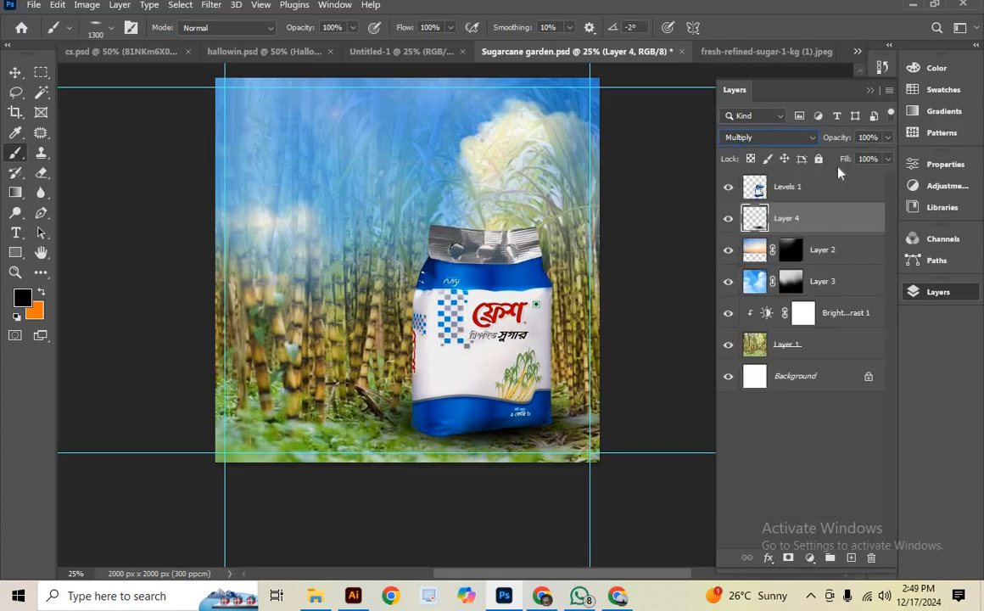
left_click(888, 137)
left_click(867, 159)
left_click_drag(873, 157, 883, 158)
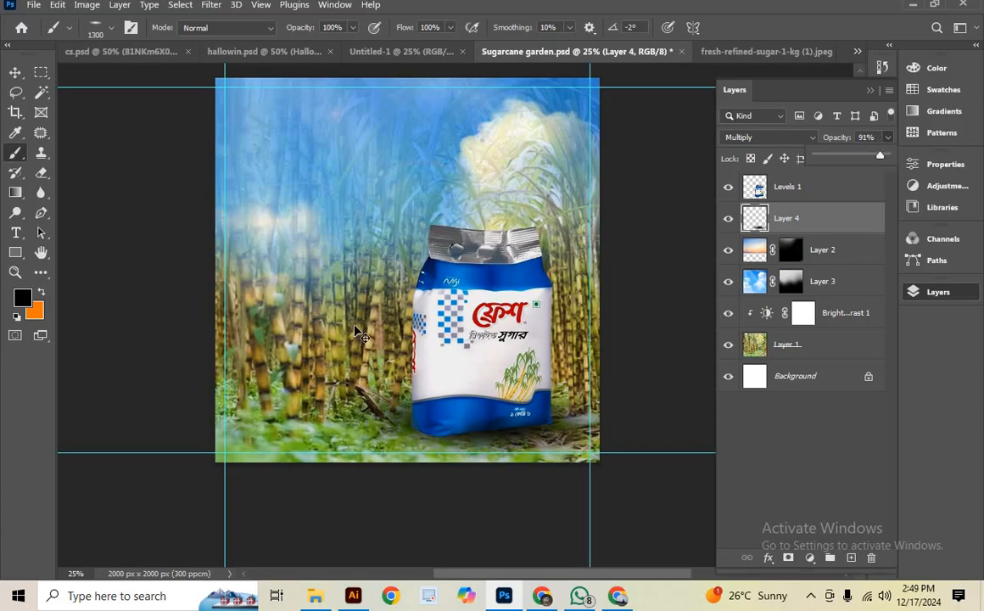
Duplicate the sugar bag layer and move the copy below the shadow layer
key("ctrl+minus")
key("ctrl+plus")
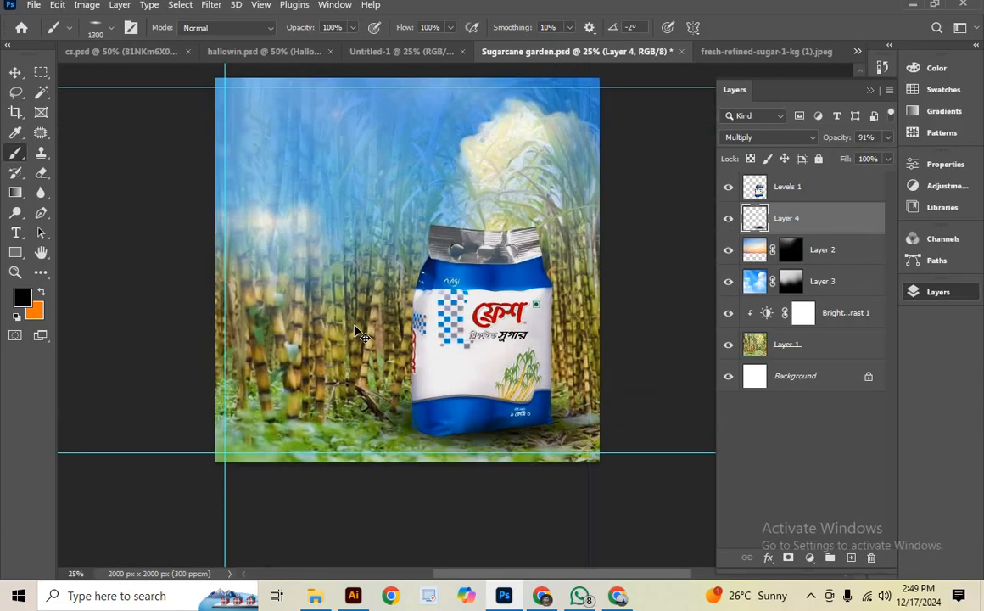
key("ctrl+minus")
key("ctrl+plus")
key("ctrl+plus")
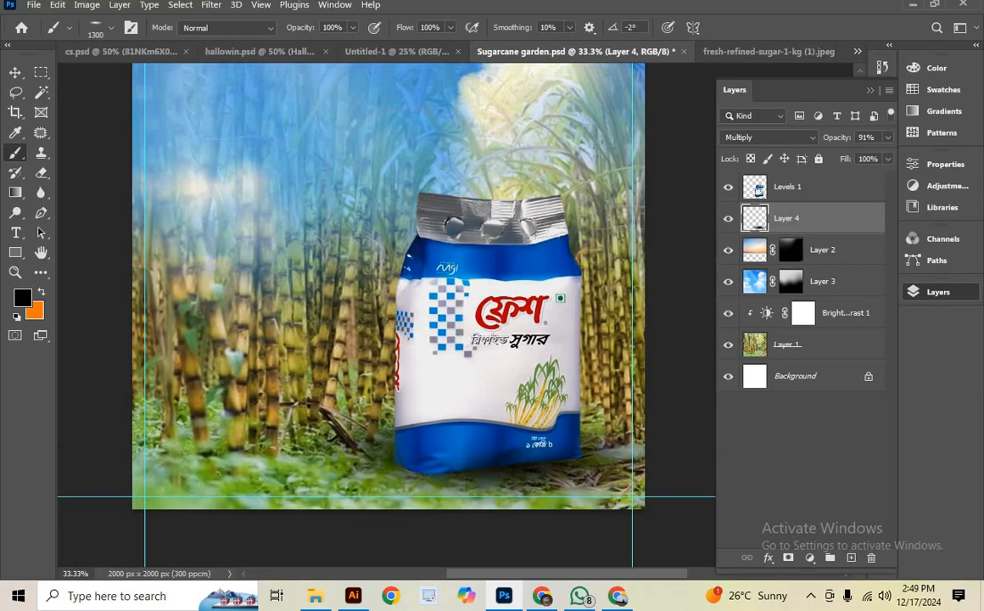
left_click(16, 72)
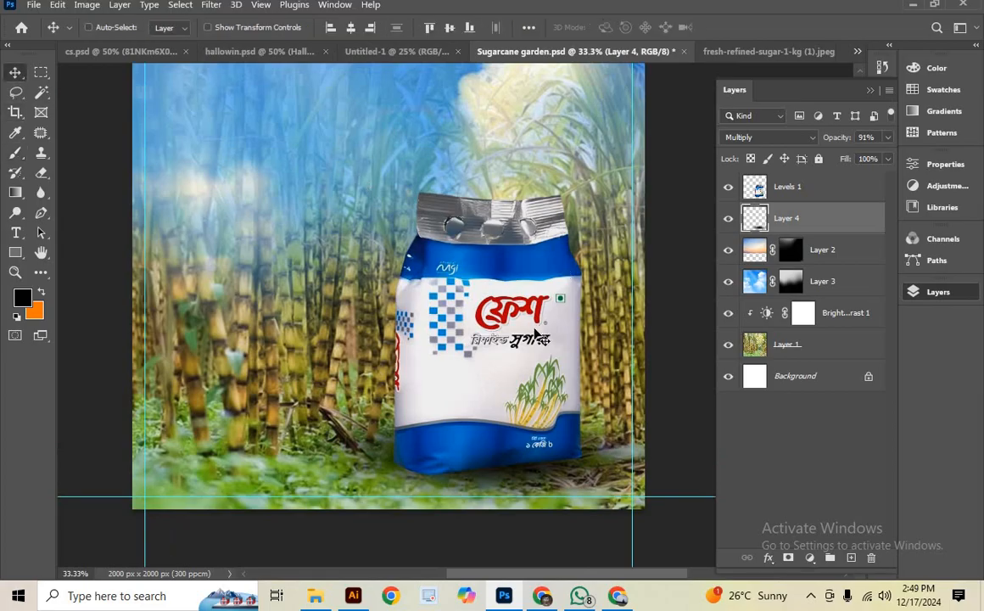
scroll(391, 271, "down", 1)
left_click(804, 189)
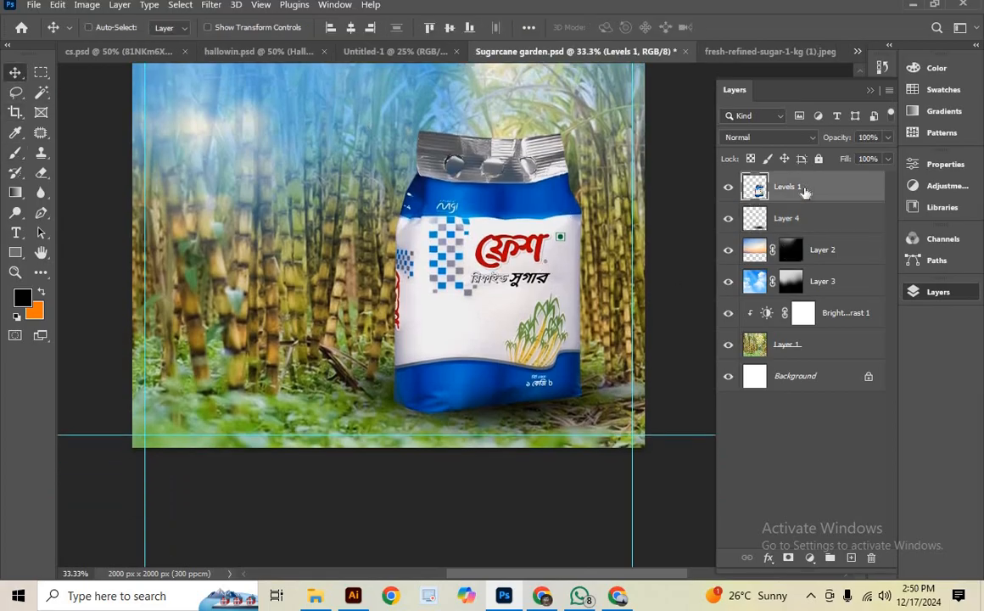
key("ctrl+j")
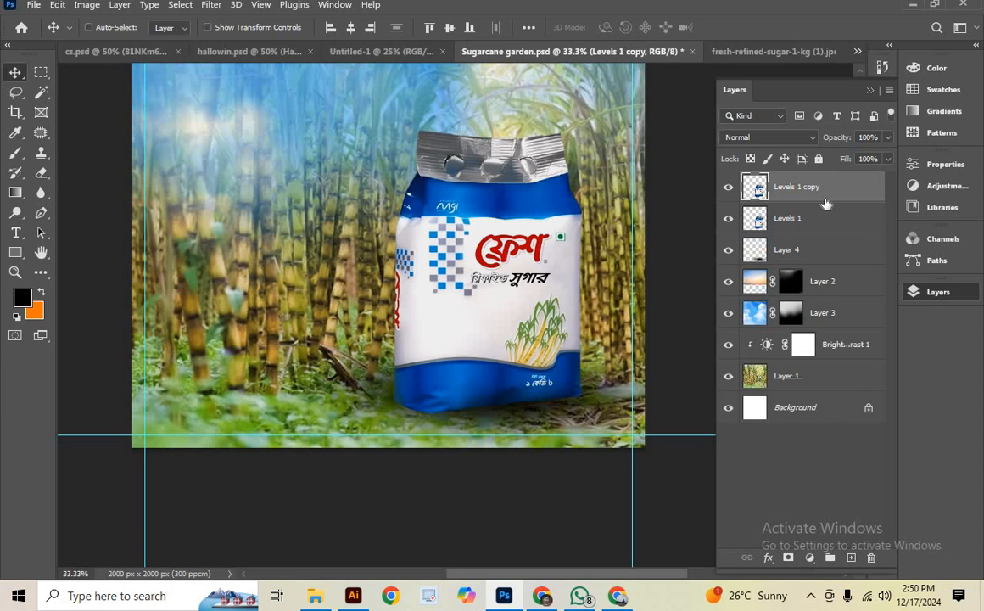
left_click_drag(825, 203, 833, 270)
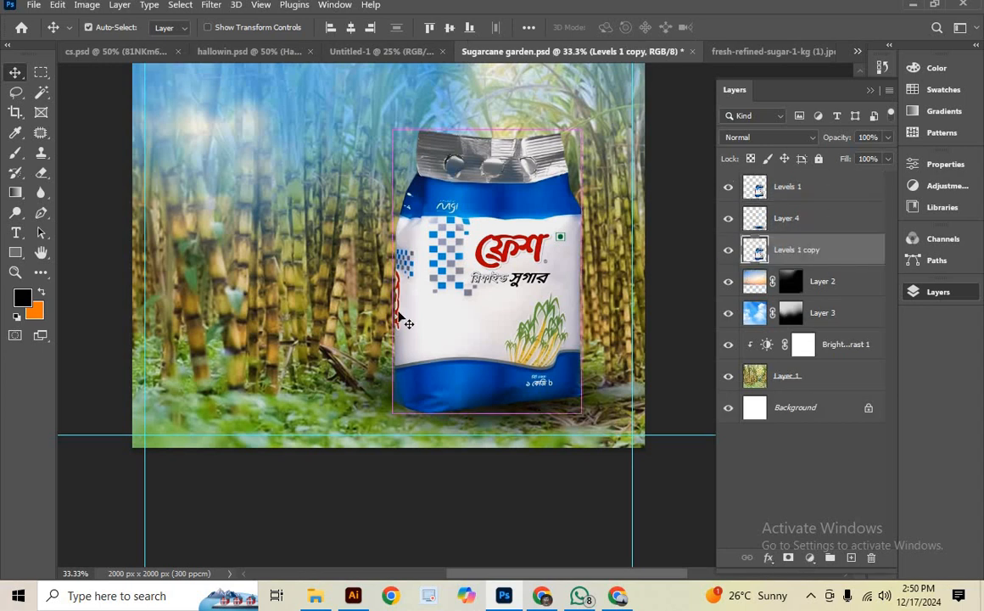
Flip the bag copy vertically and move it directly below the original bag as a reflection
key("ctrl+t")
right_click(461, 254)
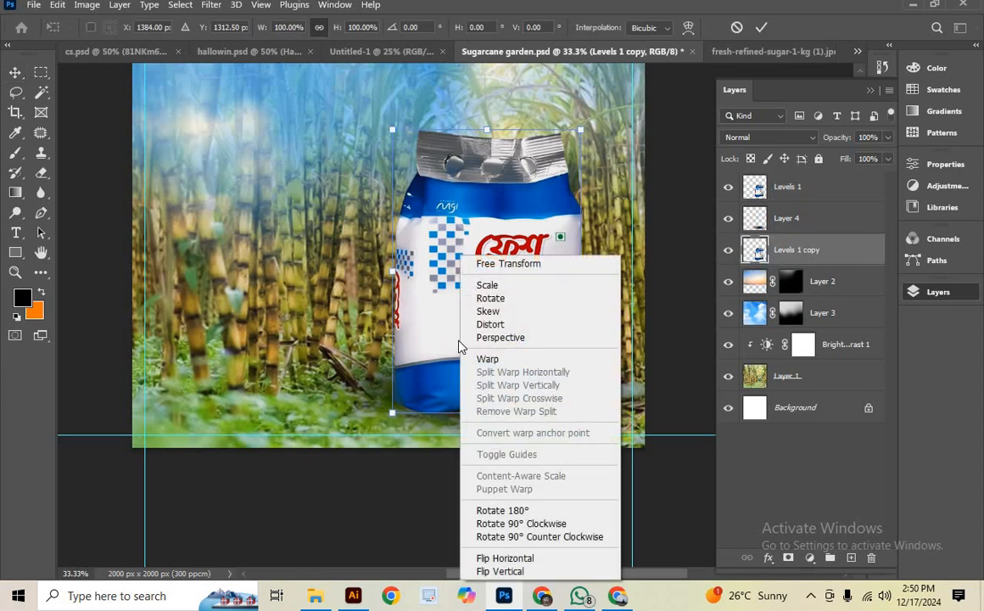
left_click(507, 572)
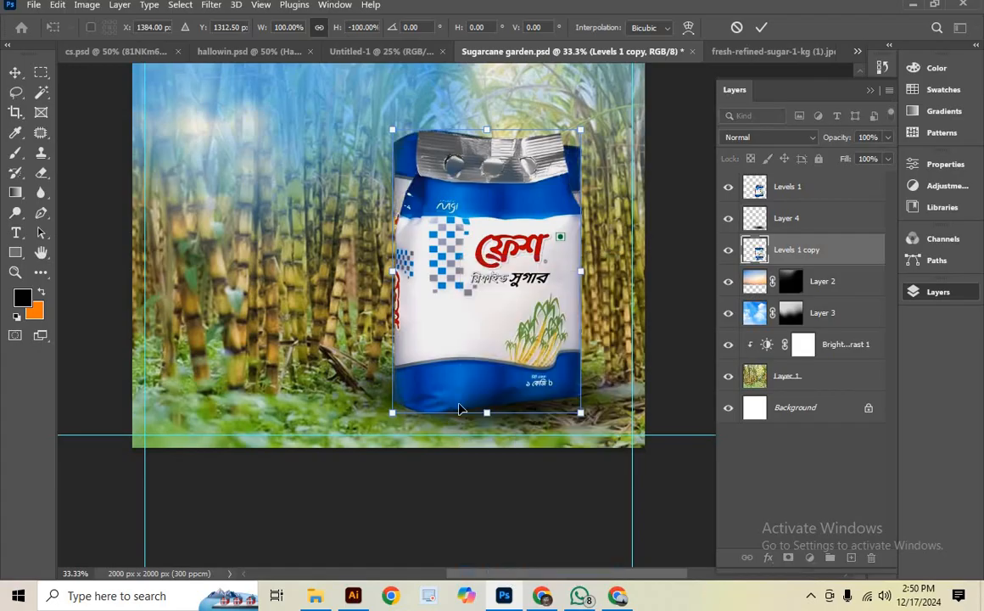
scroll(450, 187, "down", 1)
left_click_drag(450, 186, 492, 415)
Rotate the flipped bag copy to about -13.8° and align its upper edge with the slanted base of the original bag
scroll(492, 414, "down", 2)
left_click_drag(598, 284, 527, 374)
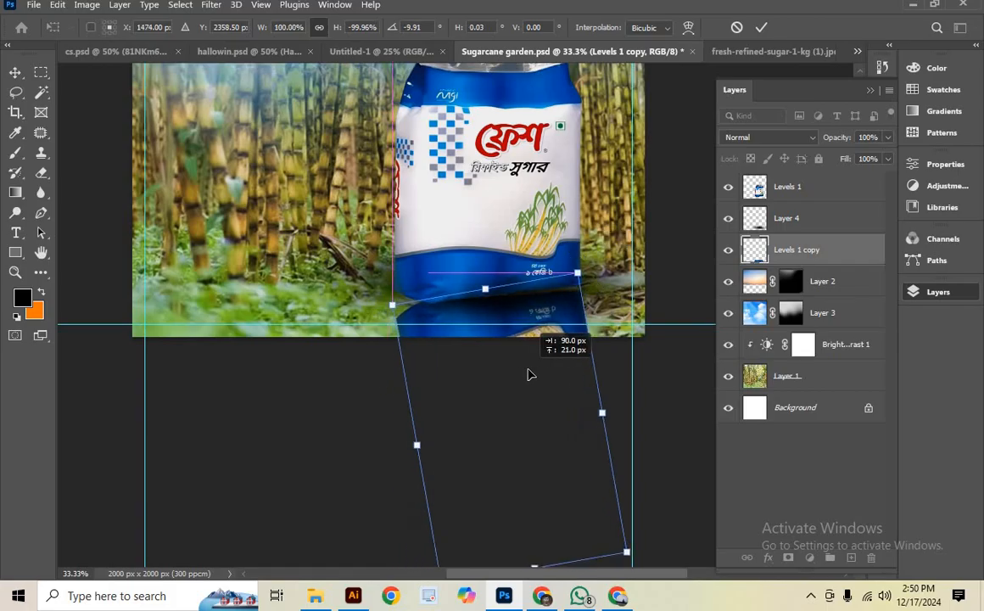
left_click_drag(580, 249, 563, 245)
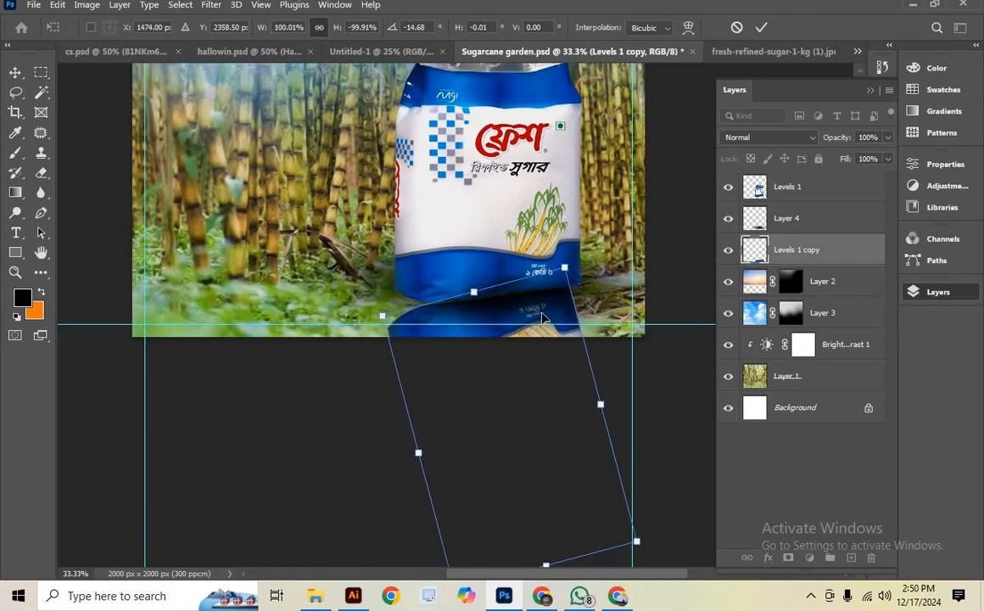
left_click_drag(537, 313, 548, 318)
mouse_move(609, 257)
left_mouse_down()
mouse_move(626, 246)
mouse_move(619, 242)
left_mouse_up()
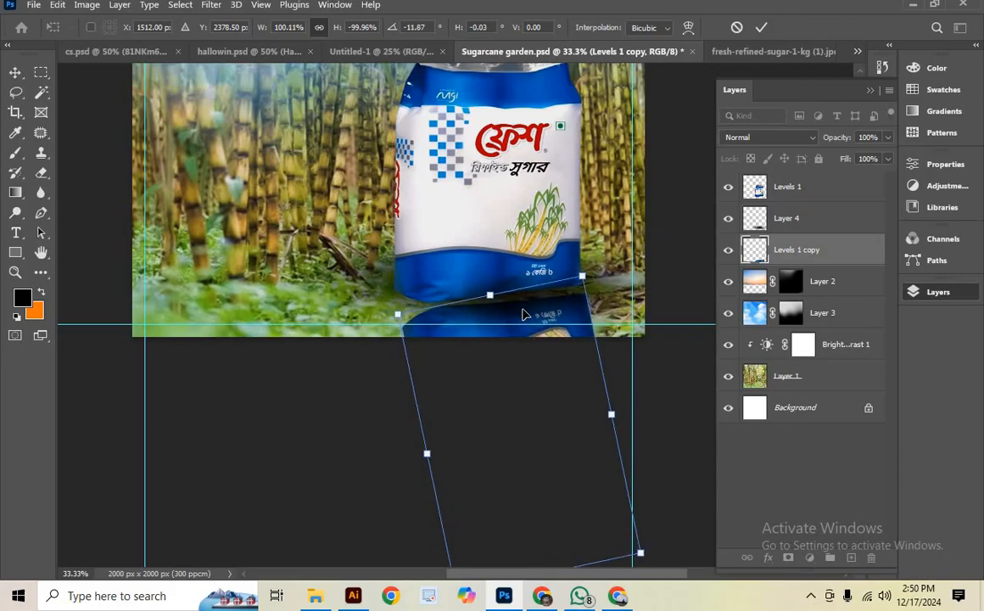
left_click_drag(527, 322, 546, 316)
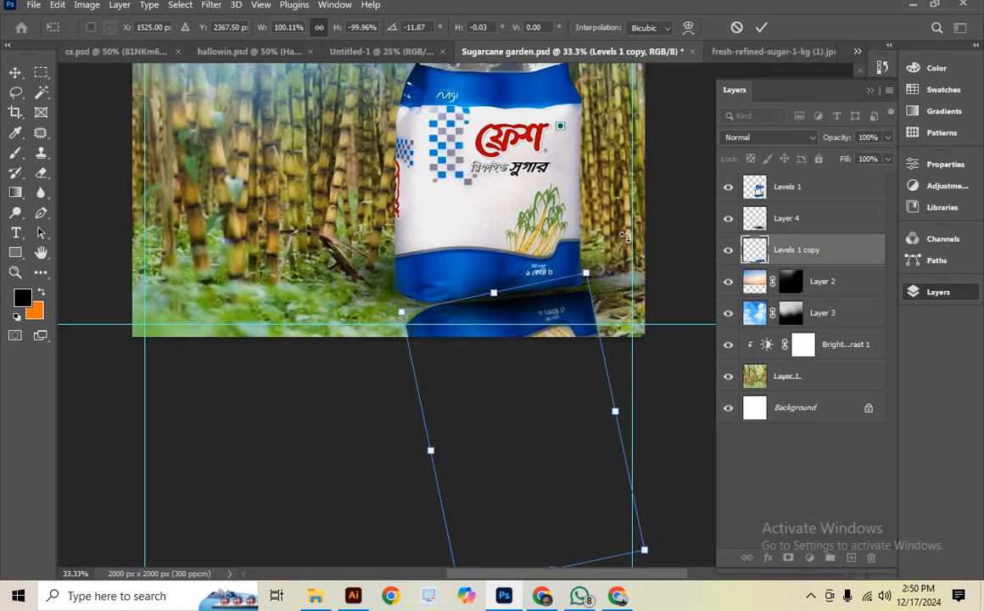
left_click_drag(587, 258, 581, 252)
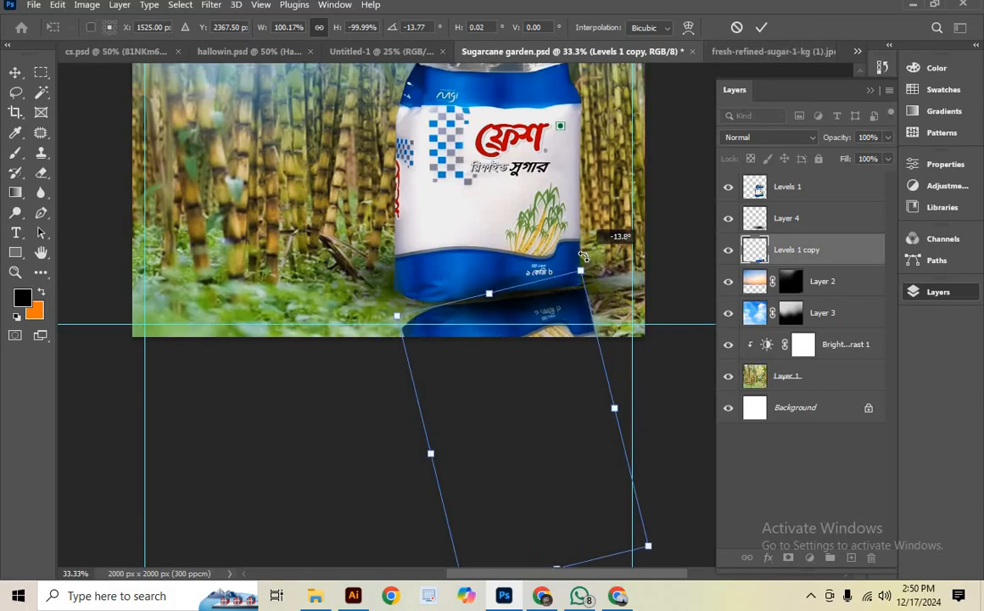
left_click(761, 27)
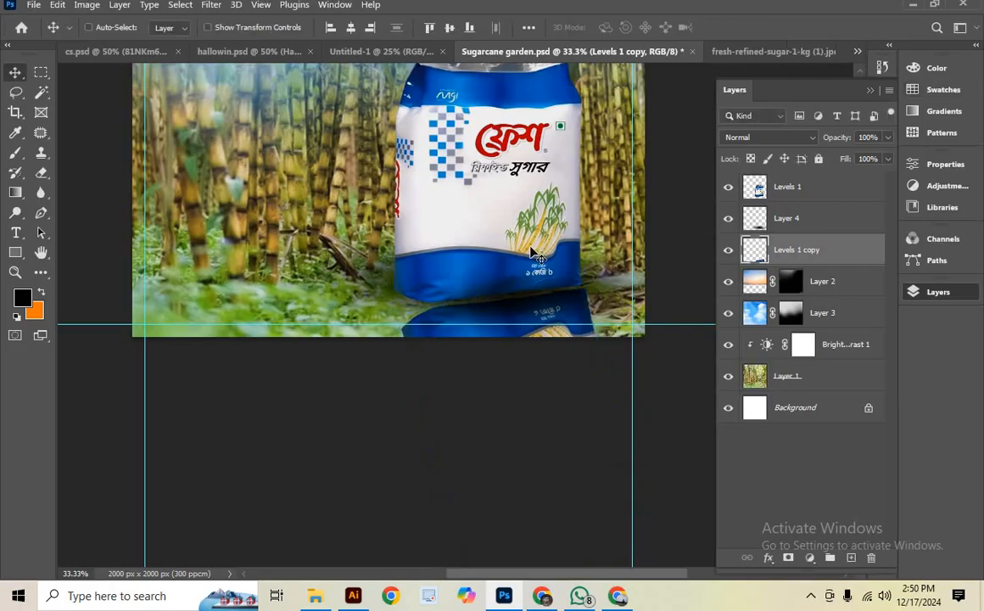
scroll(560, 360, "up", 5)
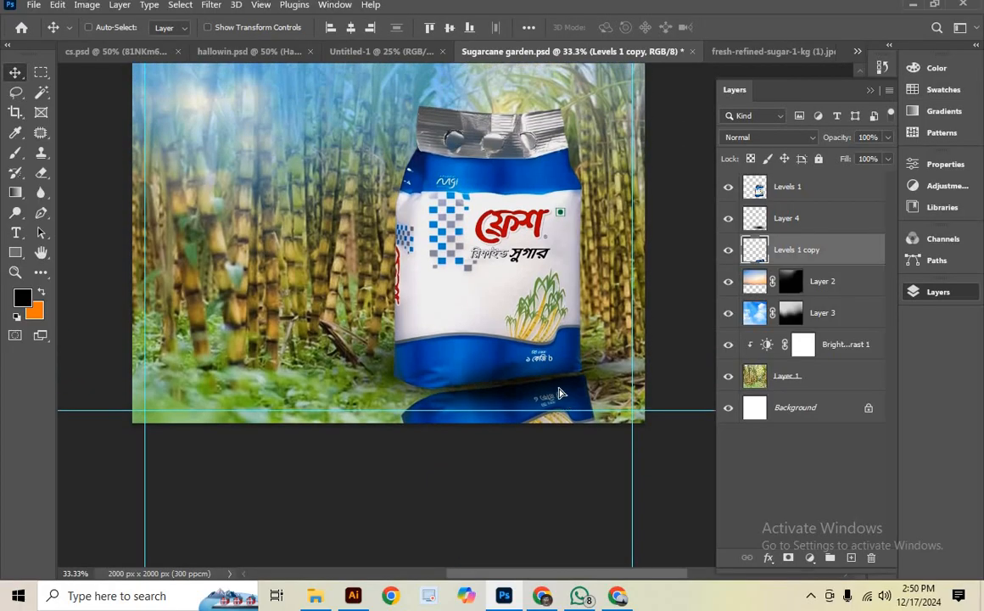
left_click_drag(560, 361, 580, 396)
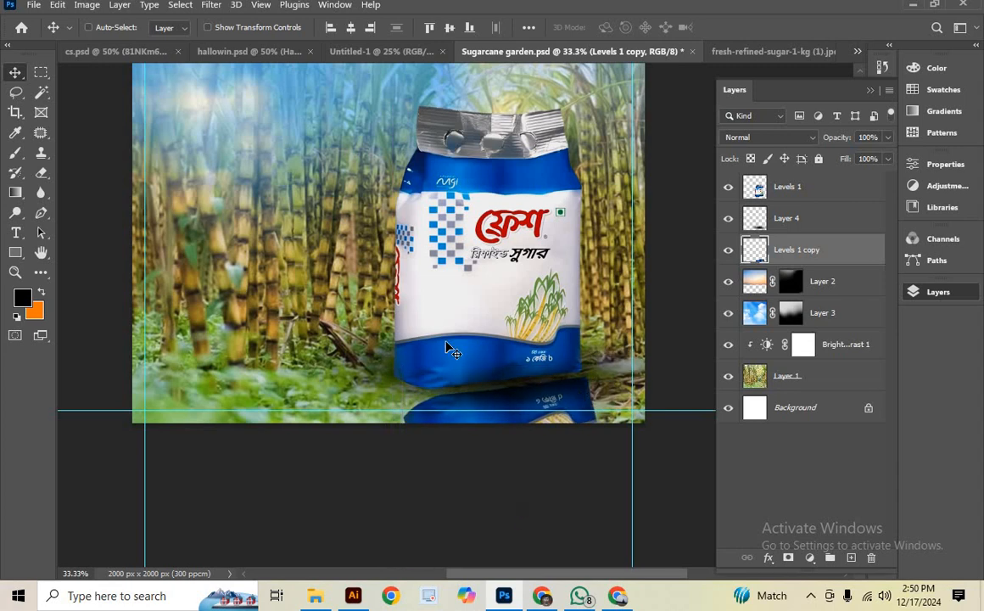
left_click_drag(330, 326, 313, 323)
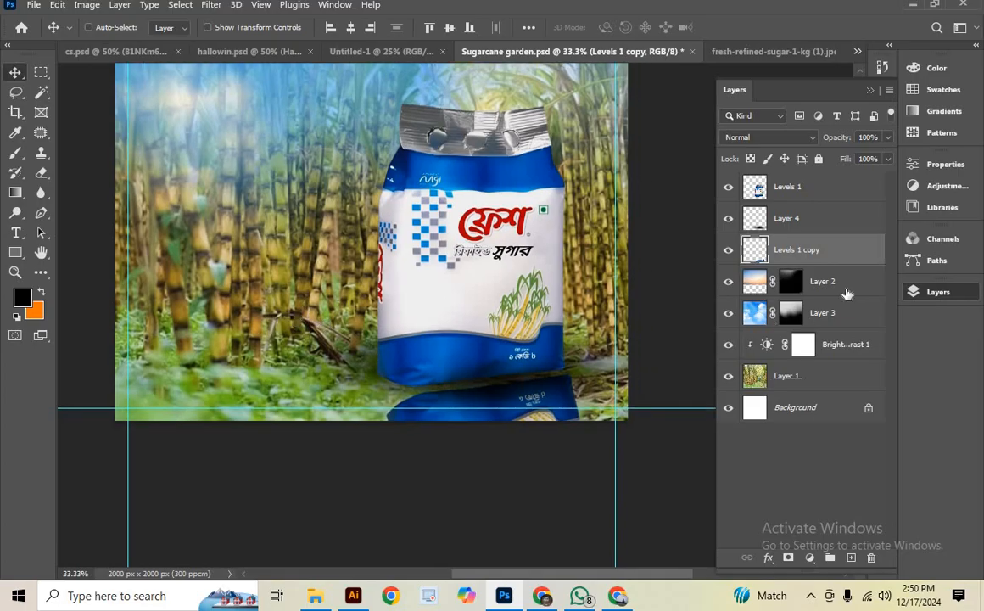
Add a layer mask to the flipped bag copy
left_click(788, 558)
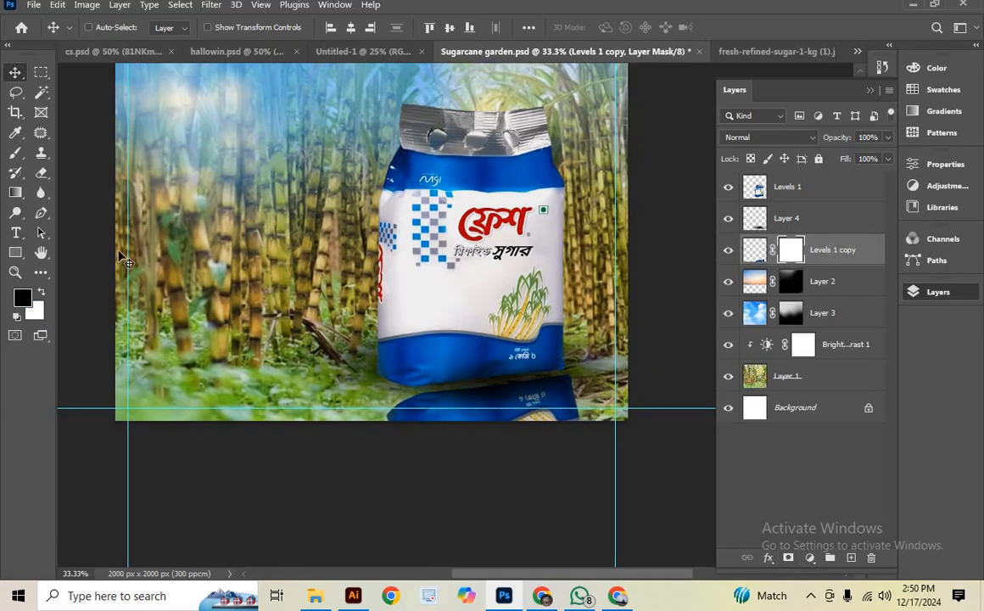
Try to fade the reflection with a black-to-white gradient on its layer mask, and undo the gradients
left_click(16, 193)
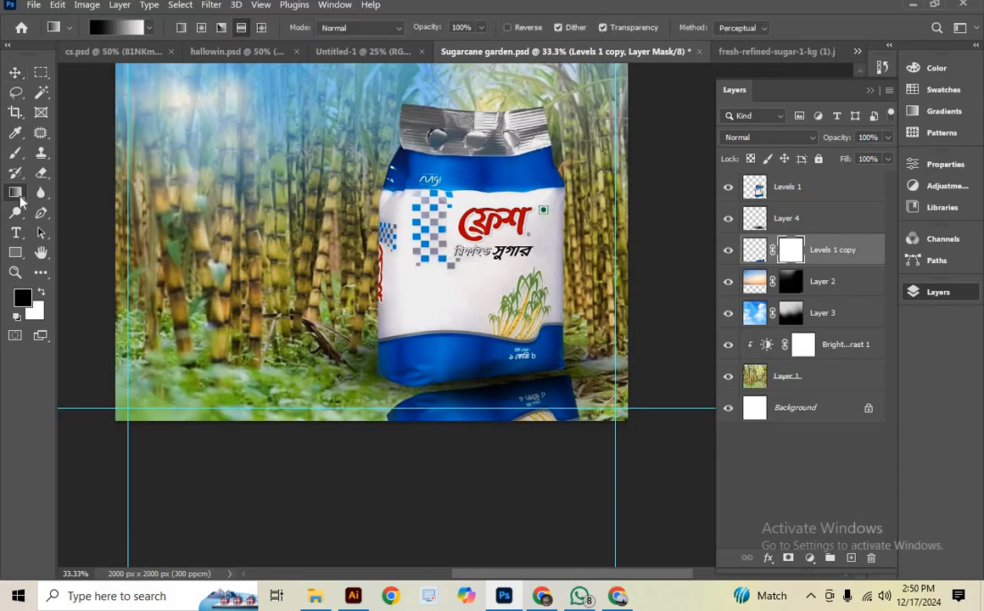
left_click(59, 26)
left_click(151, 28)
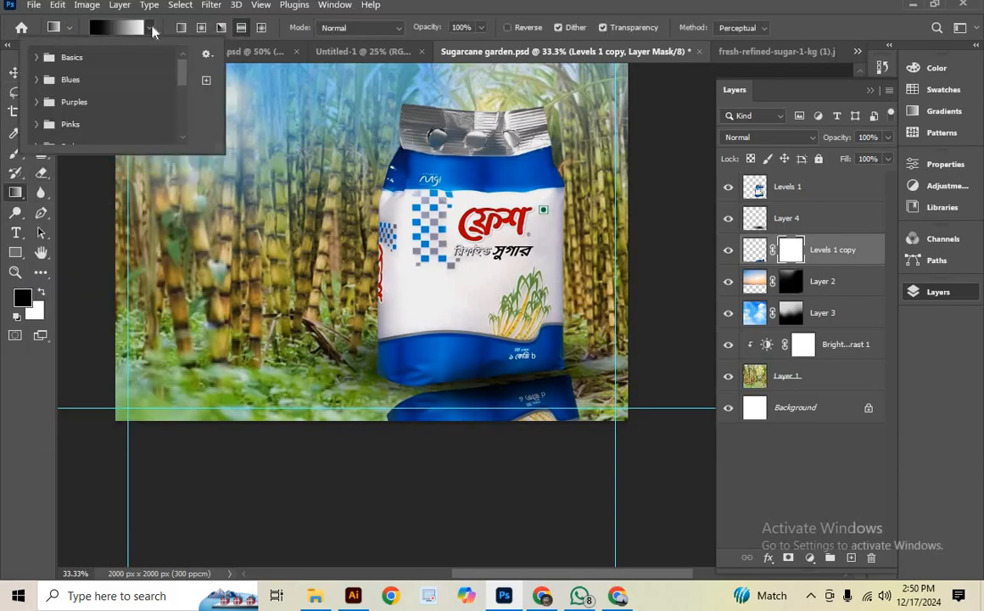
left_click(37, 57)
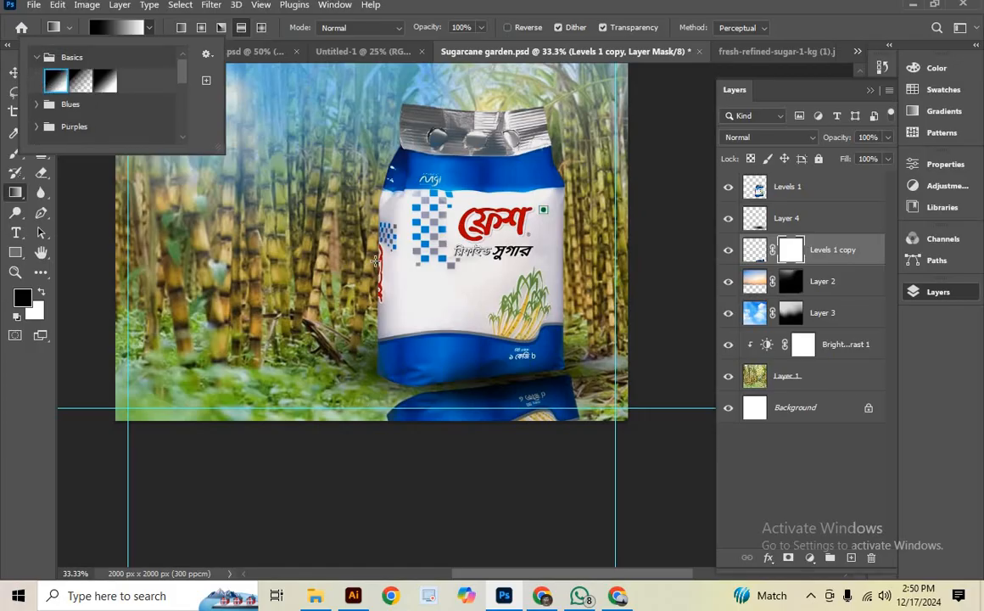
left_click(795, 254)
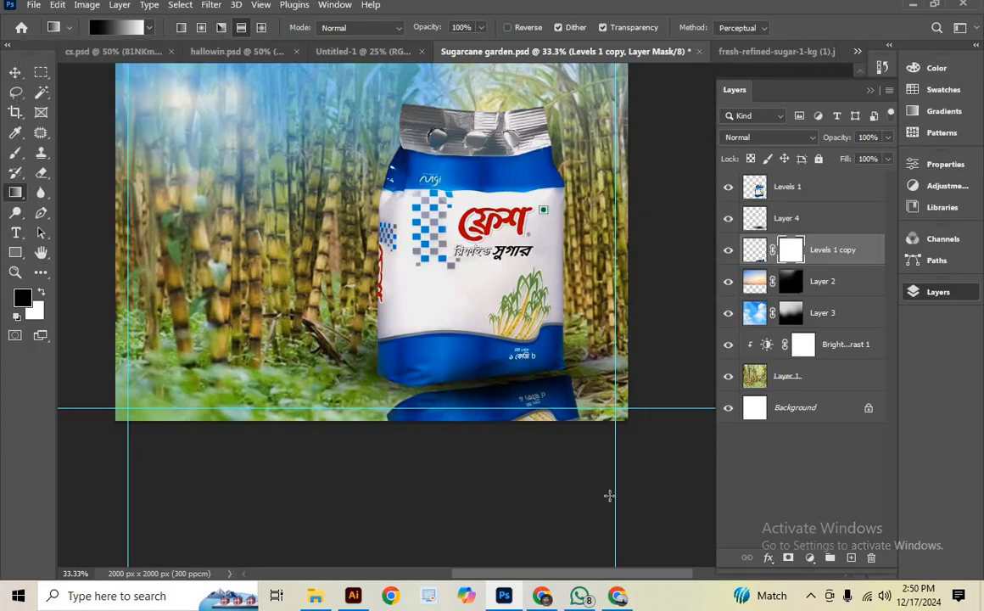
left_click_drag(543, 487, 456, 318)
left_click_drag(518, 472, 368, 286)
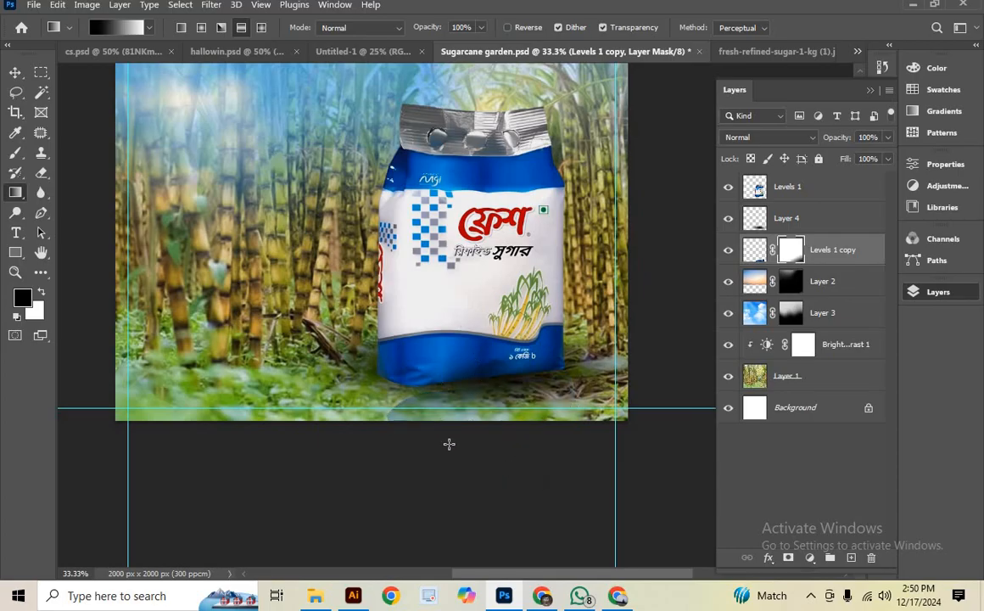
key("ctrl+z")
key("ctrl+z")
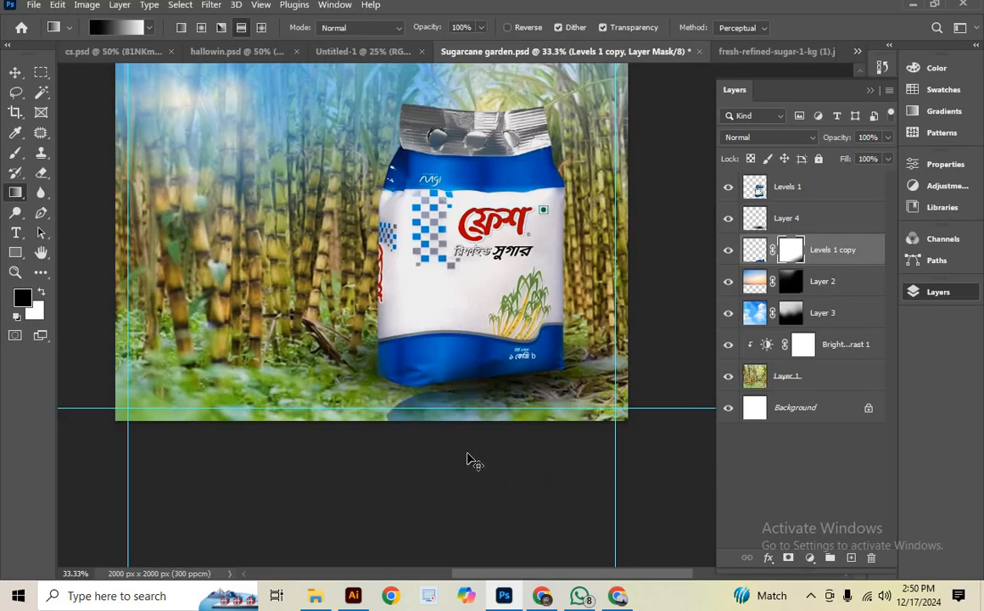
Reshape the soft 1300 px brush tip to round and paint black over the reflection on its layer mask
left_click(16, 151)
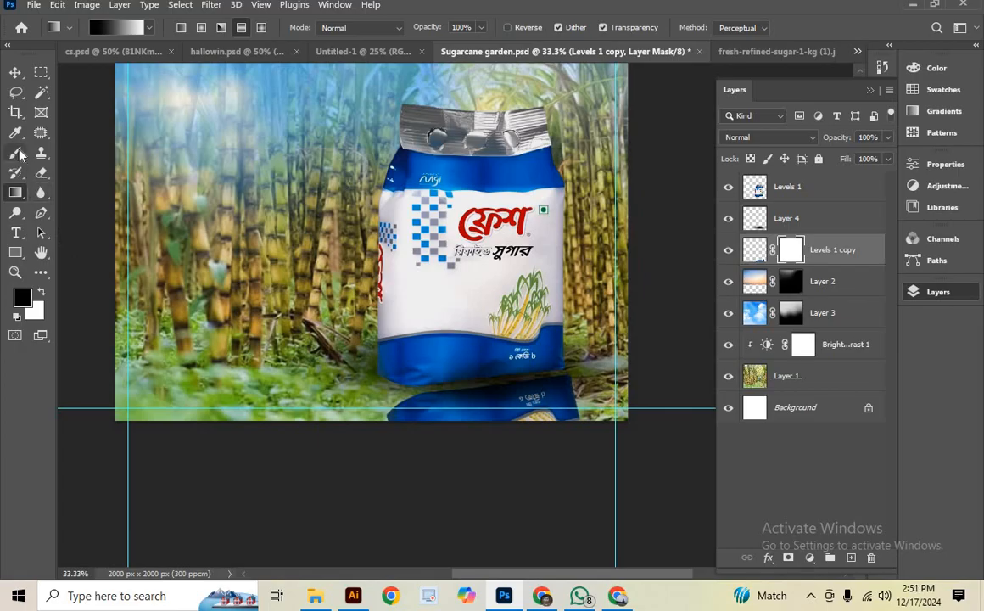
right_click(442, 228)
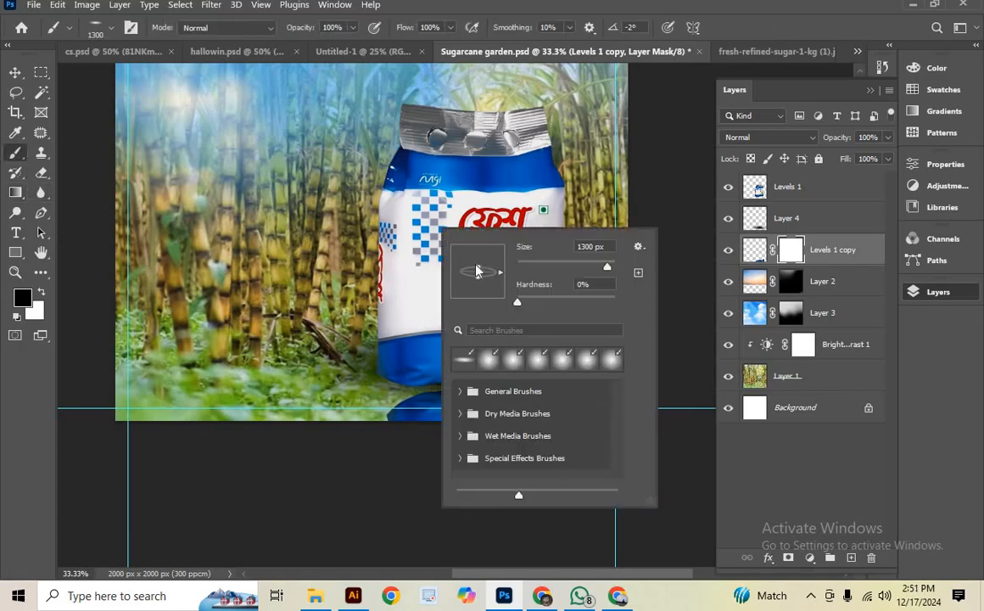
left_click_drag(477, 268, 481, 206)
key("Return")
scroll(386, 315, "down", 3)
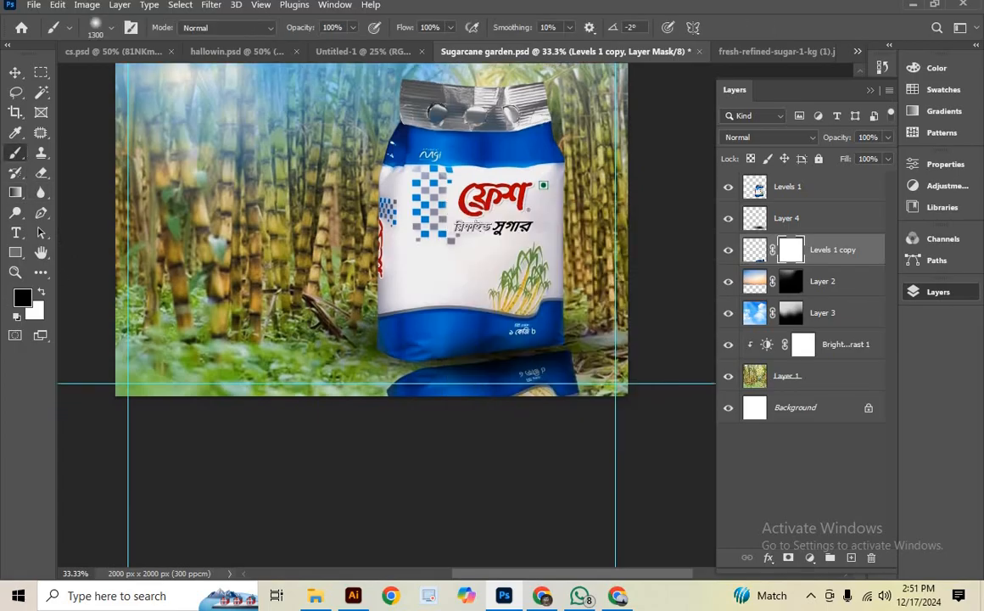
mouse_move(442, 441)
left_mouse_down()
mouse_move(542, 437)
mouse_move(458, 432)
left_mouse_up()
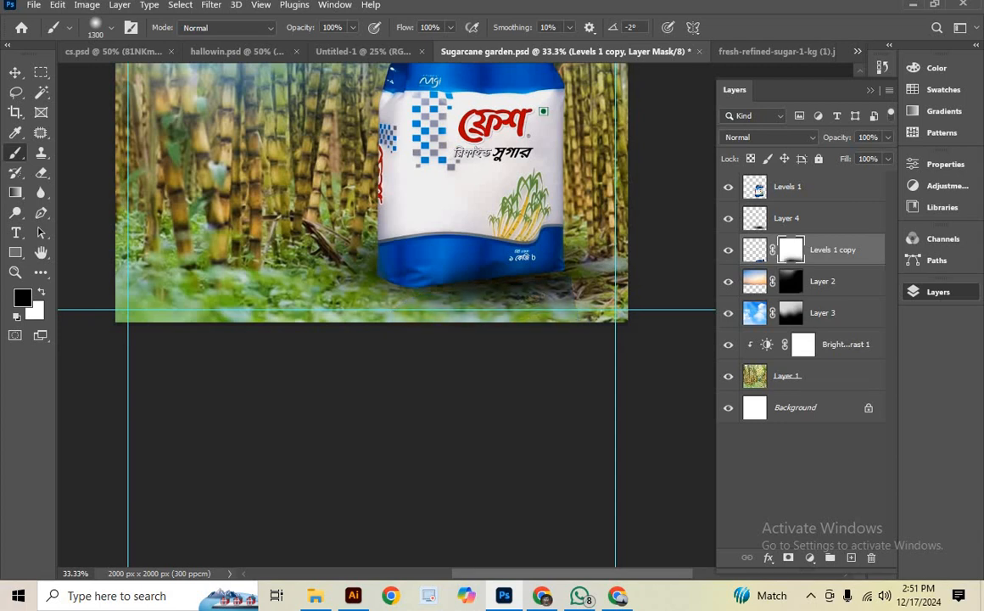
Paint the reflection's mask with white at 19% brush opacity to bring back a faint reflection
scroll(371, 229, "up", 2)
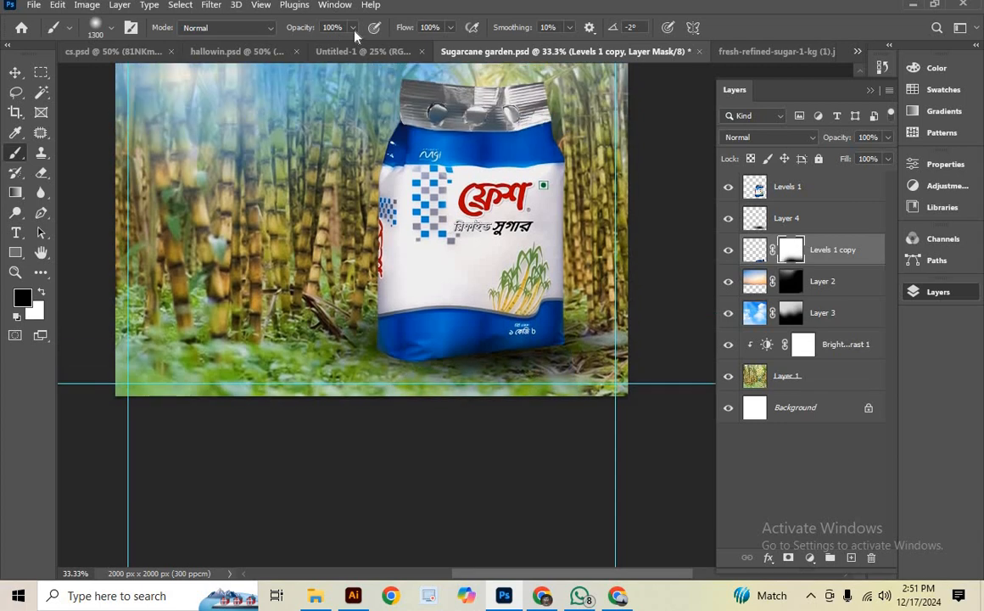
left_click(353, 28)
key("x")
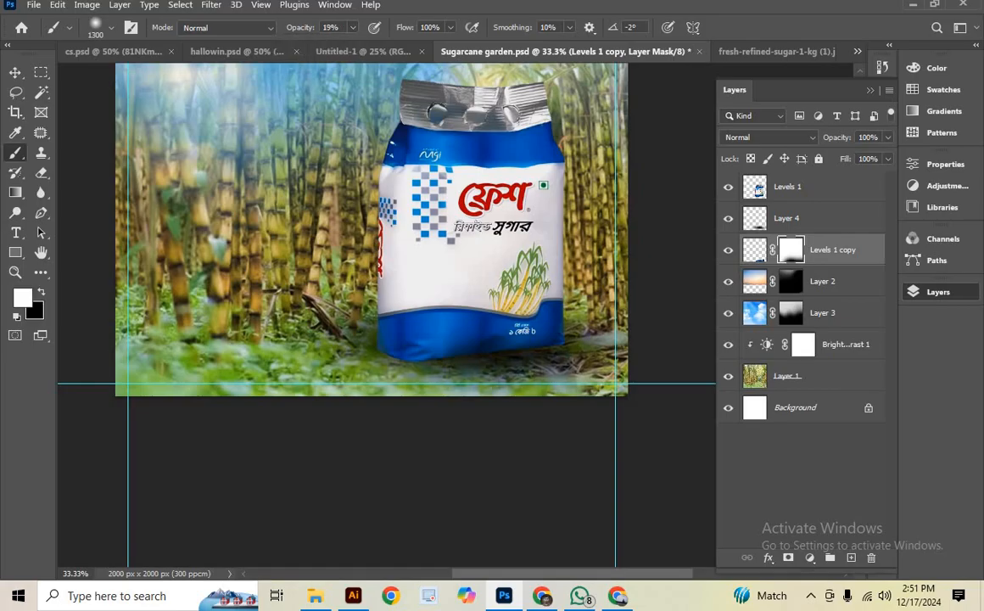
scroll(371, 229, "down", 3)
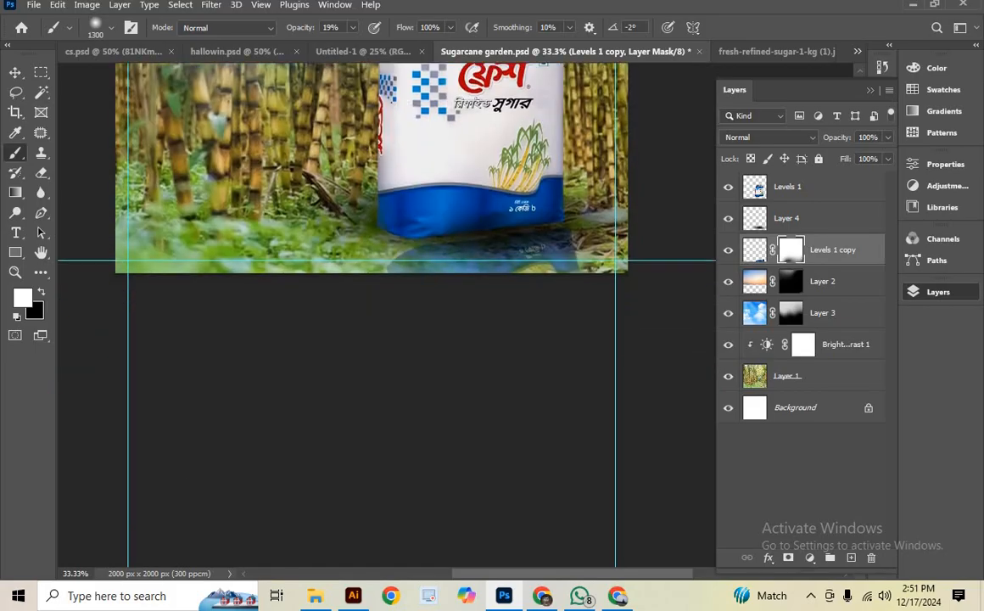
Soften the reflection by painting black on its mask, and set the brush opacity to 41%
key("x")
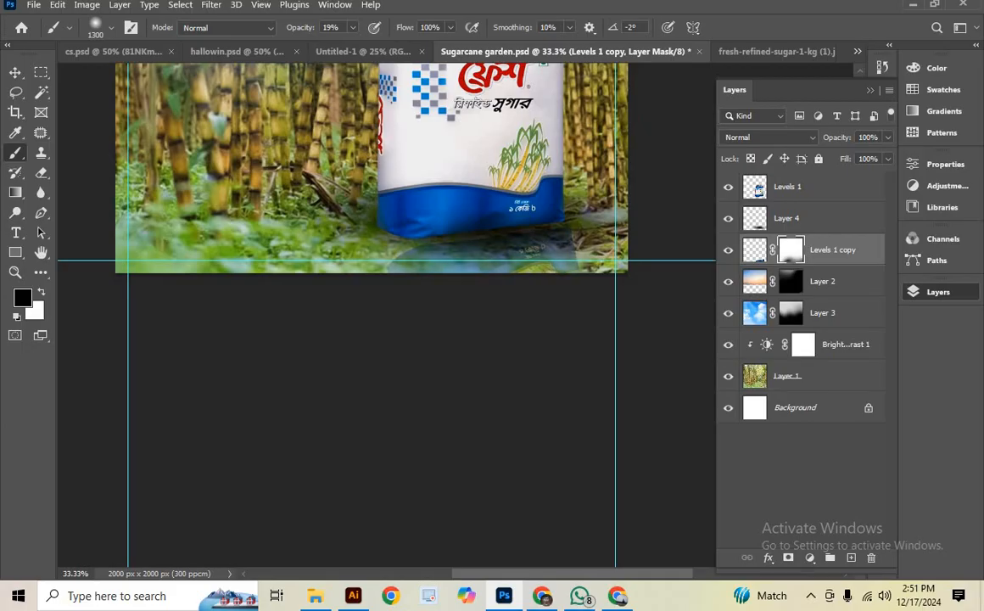
left_click(353, 28)
left_click(368, 45)
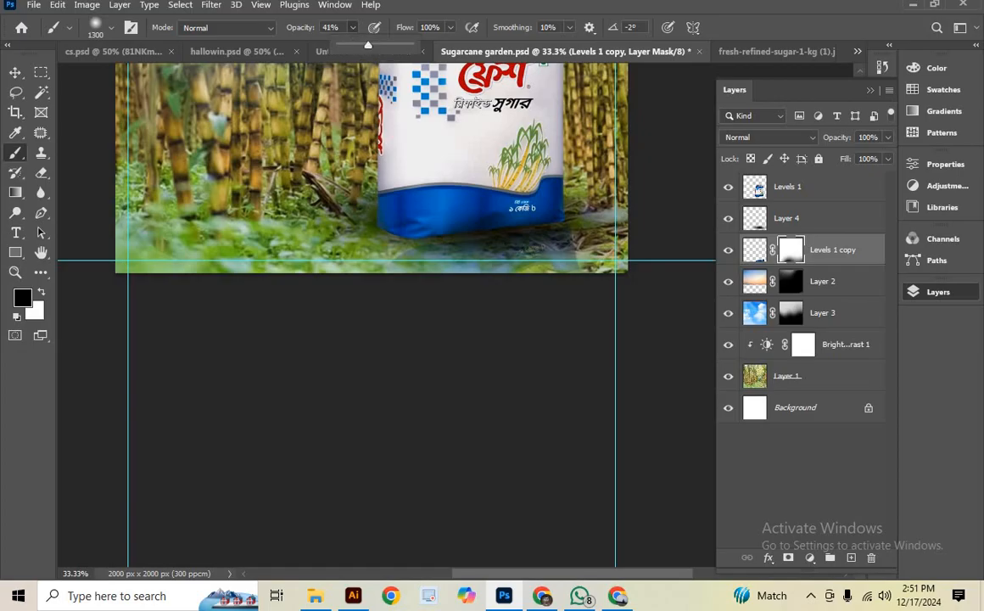
Examine the whole composition, checking how the sugar pack and its ground shadow blend with the sugarcane field
key("Return")
scroll(371, 187, "up", 3)
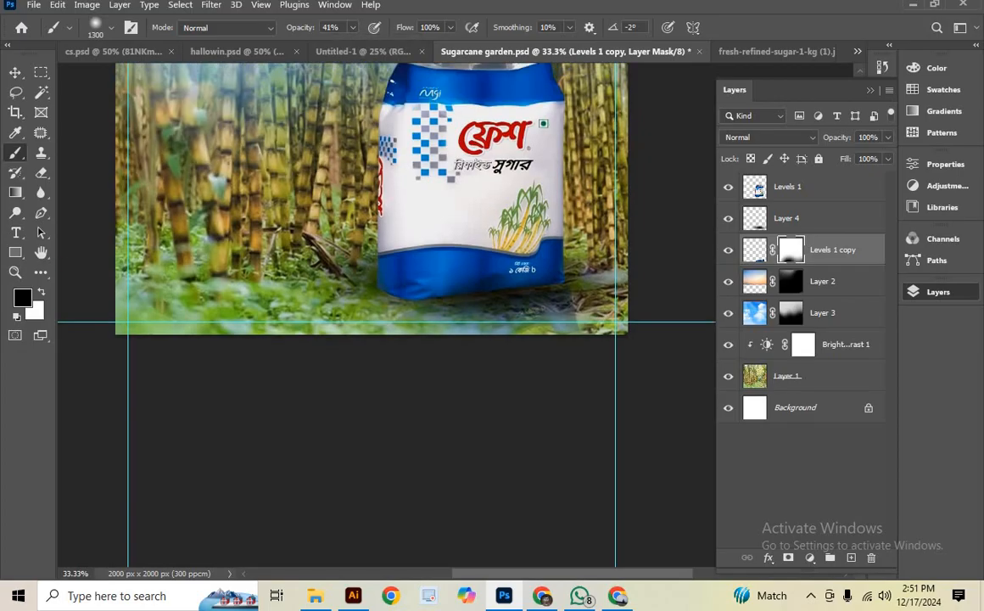
key("ctrl+minus")
key("ctrl+minus")
scroll(289, 387, "up", 4)
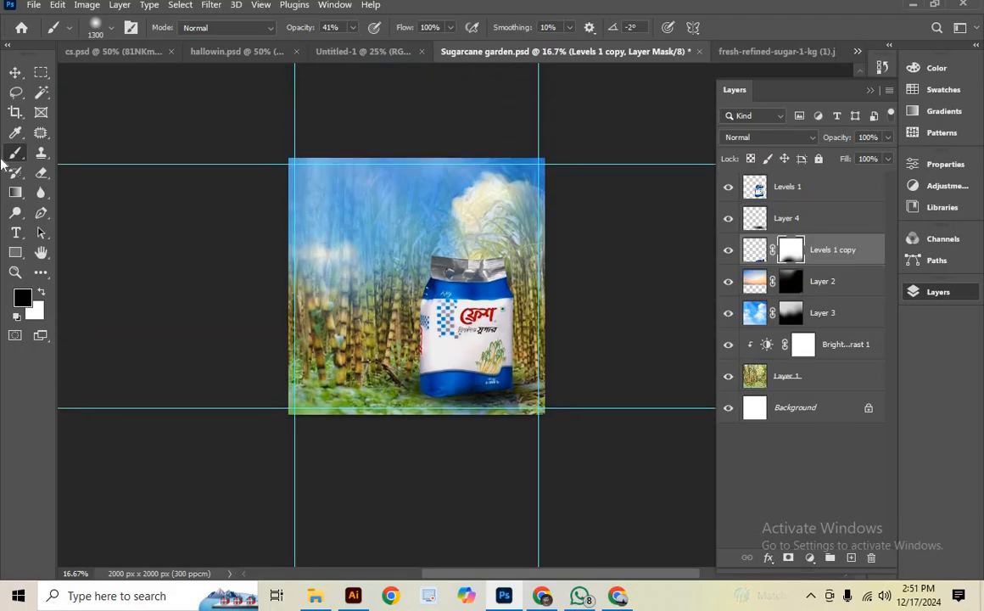
left_click(14, 71)
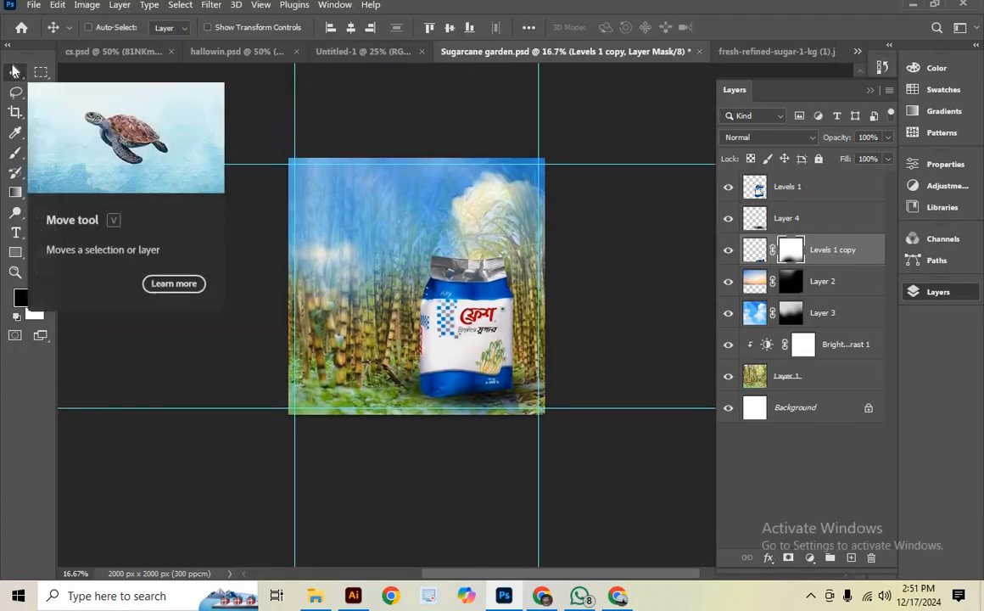
key("ctrl+plus")
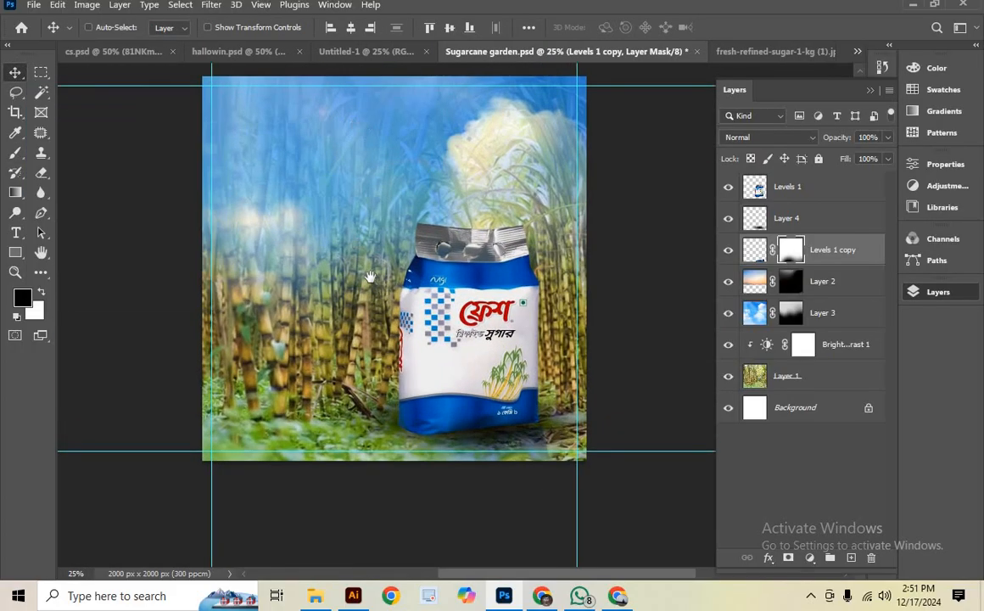
left_click_drag(346, 296, 365, 327)
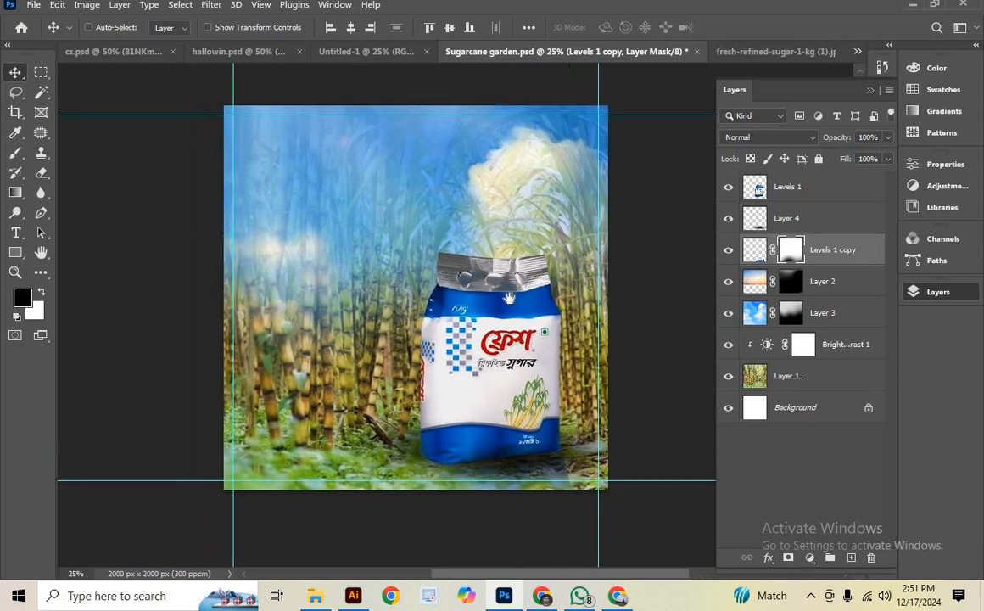
left_click_drag(470, 325, 473, 334)
left_click_drag(463, 281, 462, 290)
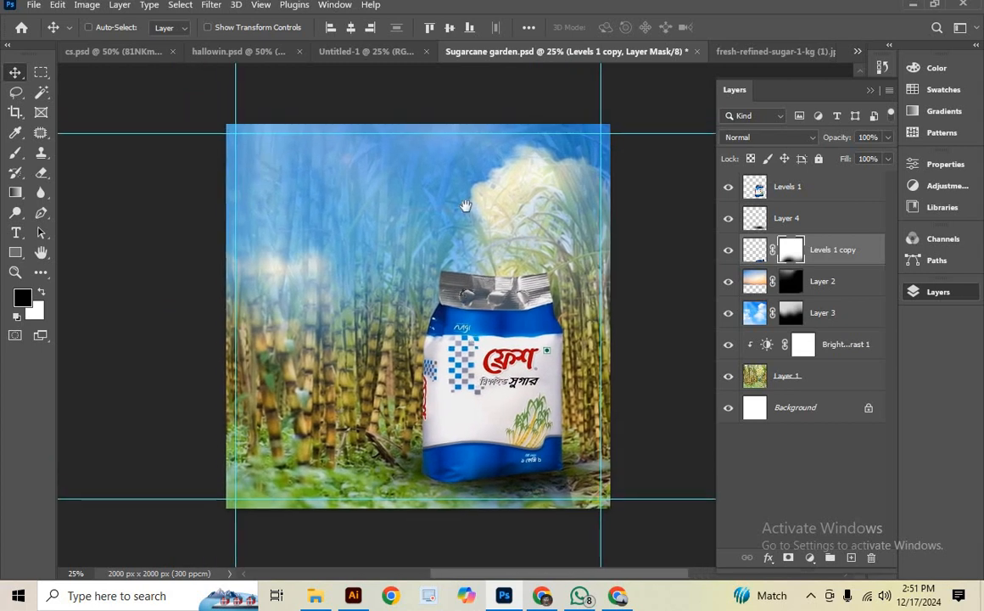
left_click_drag(464, 206, 459, 255)
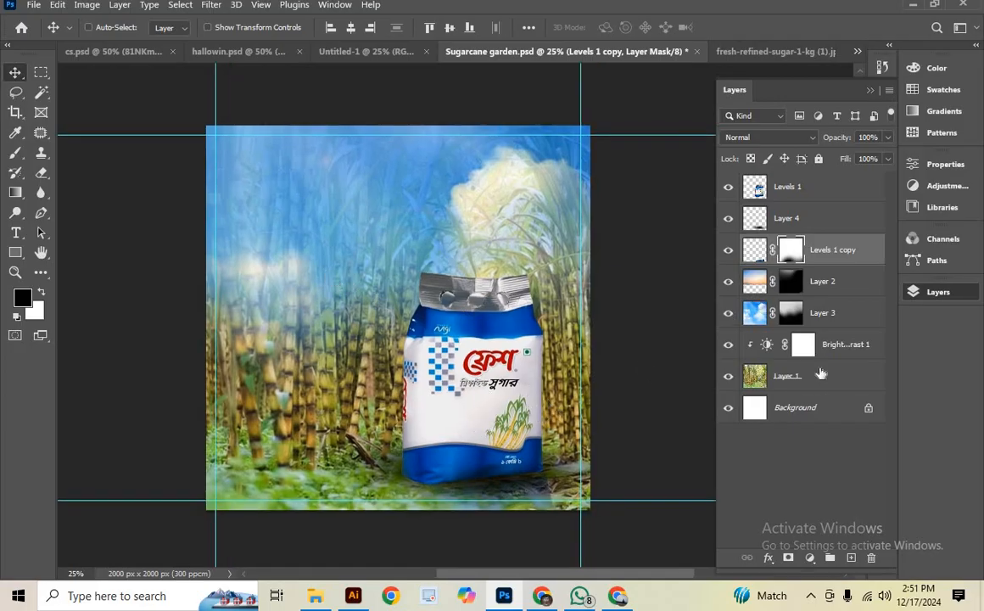
Add a Solid Color fill layer above Layer 4 in blue sampled from the sugar pack (#0068c8) and invert its mask to black
left_click(793, 190)
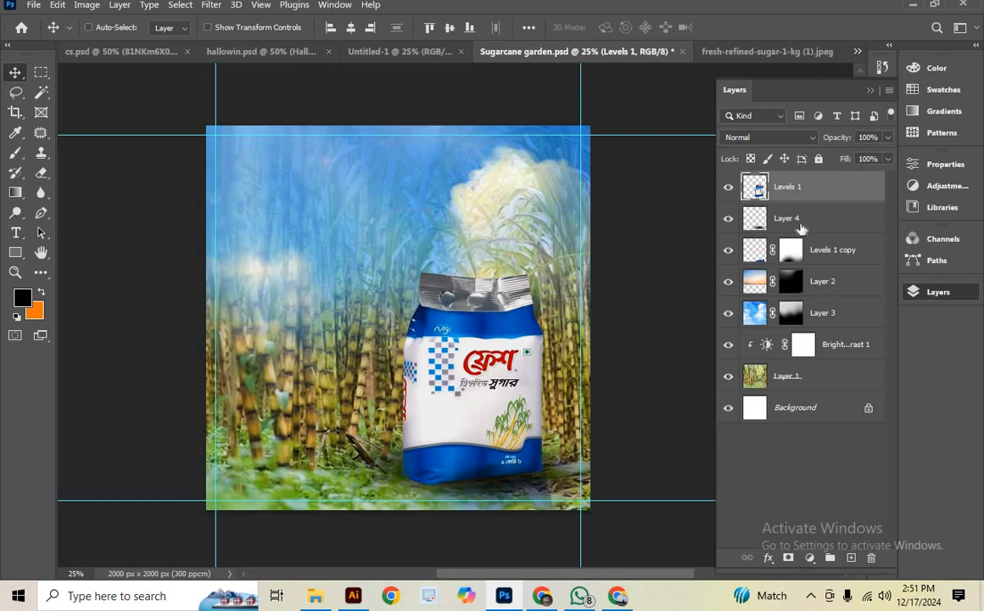
left_click(802, 220)
left_click(810, 560)
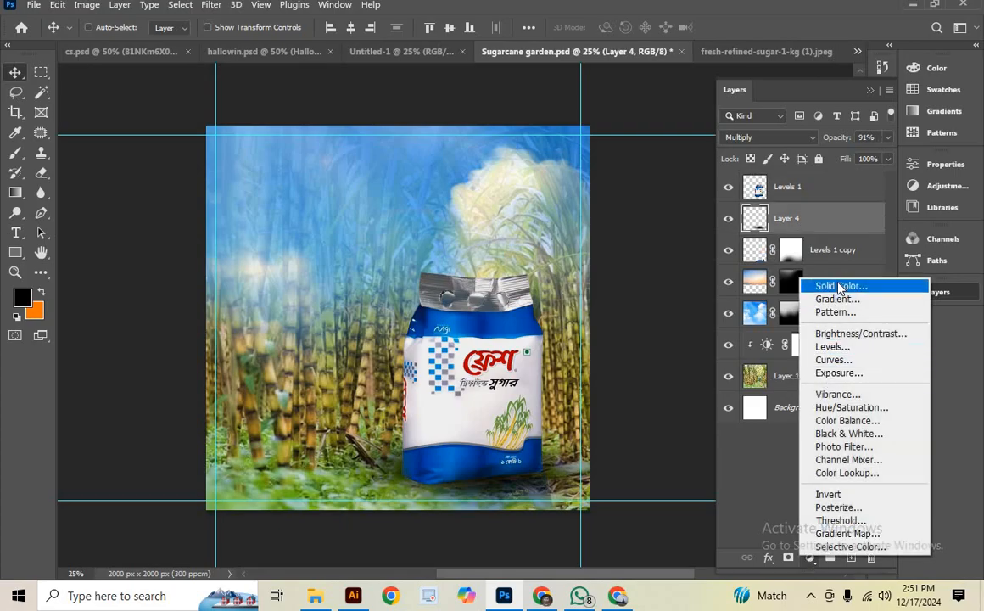
left_click(827, 281)
left_click(411, 407)
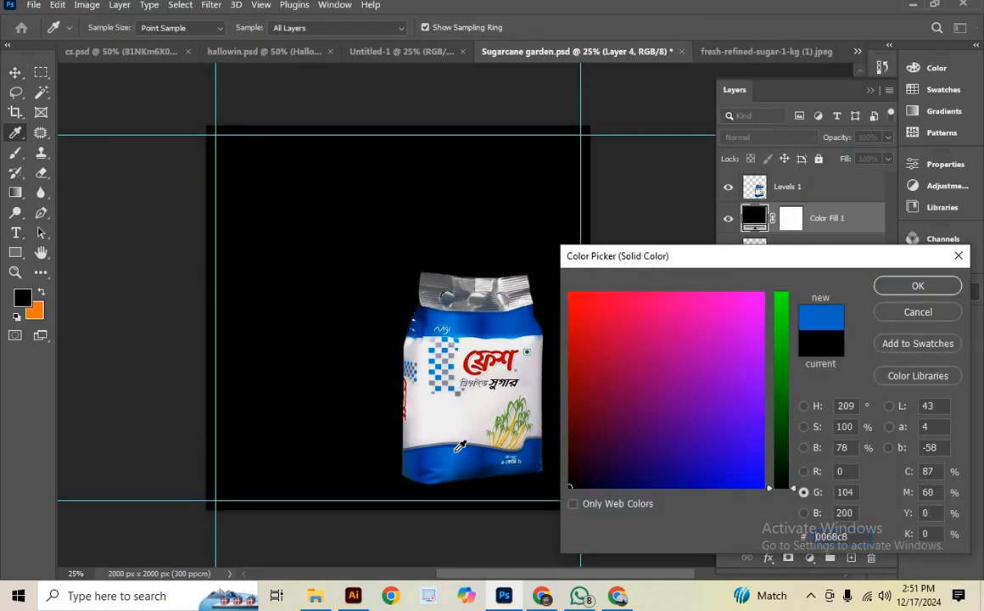
key("Return")
left_click(791, 219)
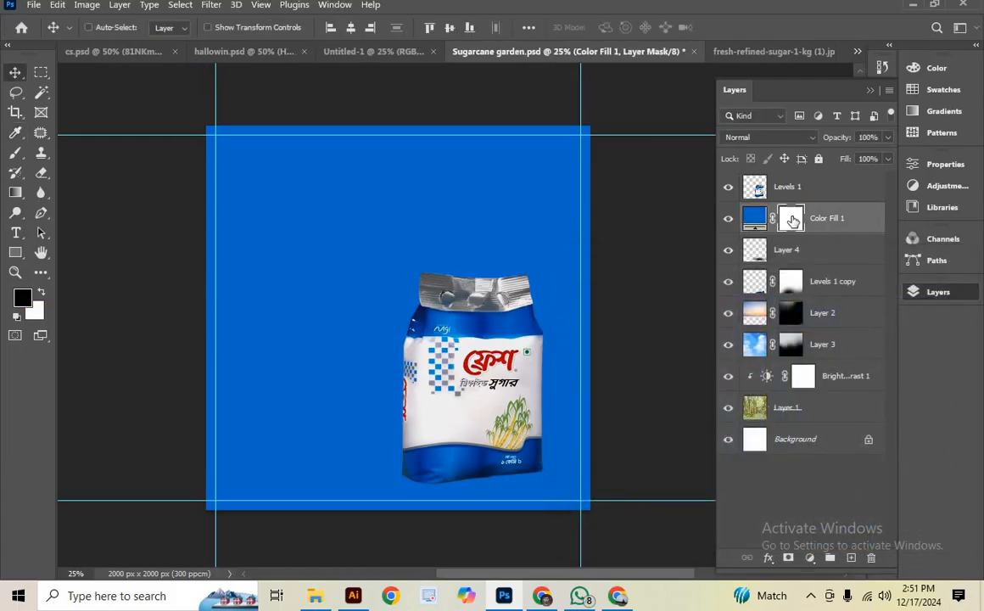
key("ctrl+i")
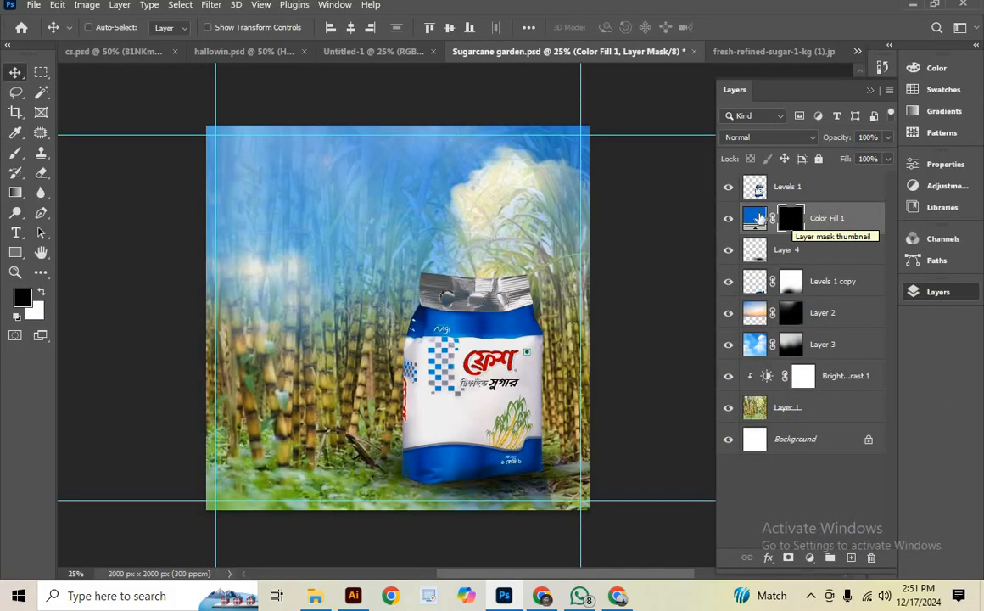
Paint white on the Color Fill 1 mask with the soft 1700 px brush at 41% opacity around the pack and across the ground
key("b")
key("x")
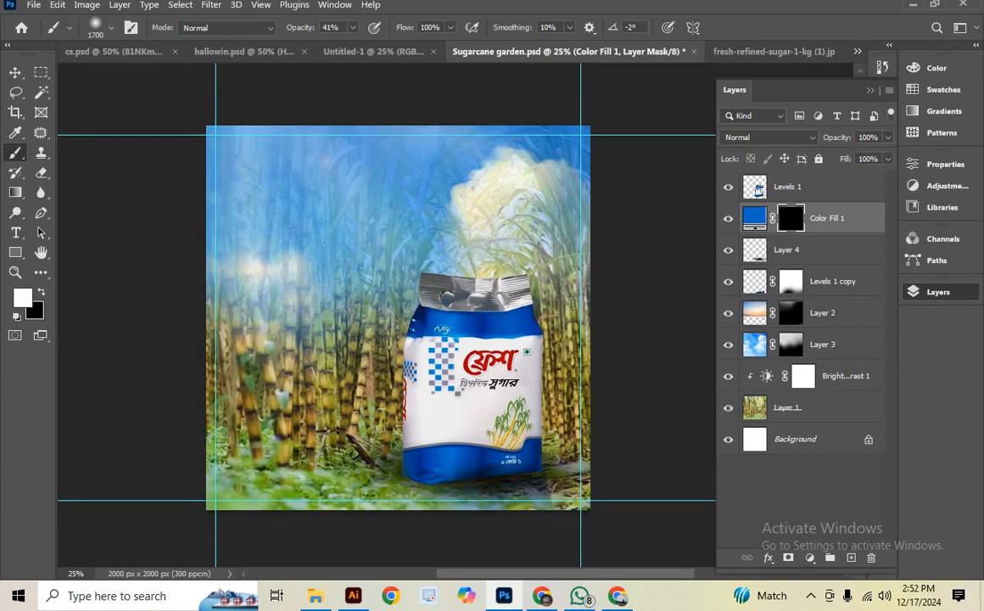
left_click(451, 364)
left_click(451, 365)
left_click(452, 365)
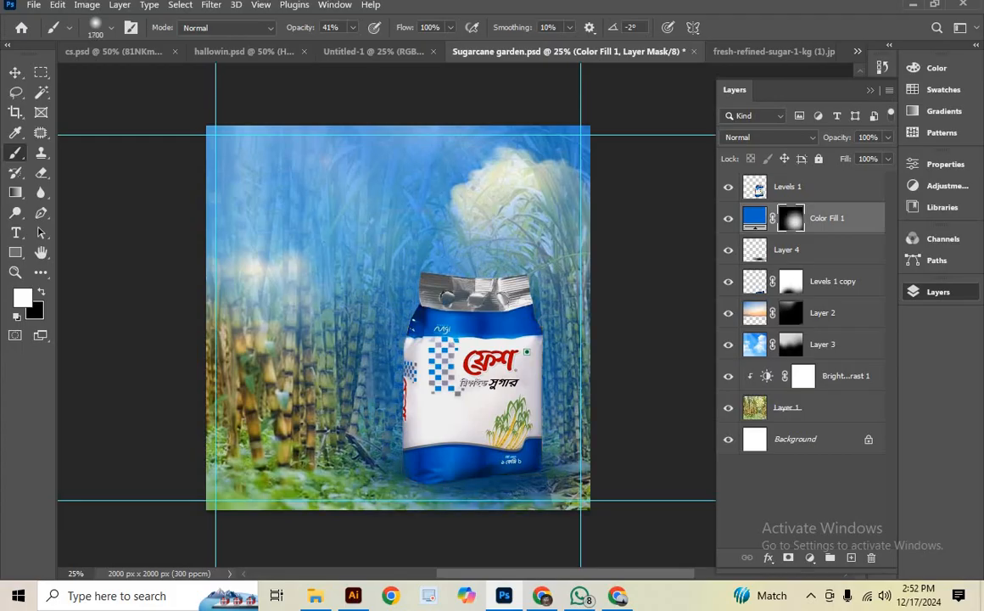
left_click(509, 365)
left_click(276, 424)
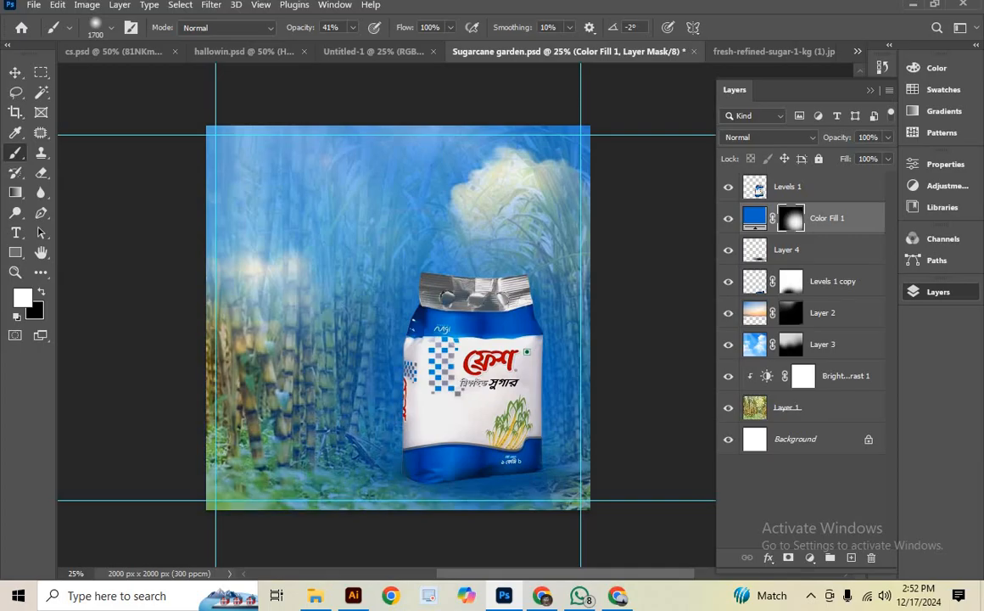
scroll(275, 424, "down", 1)
left_click(246, 399)
scroll(246, 398, "down", 1)
left_click(352, 441)
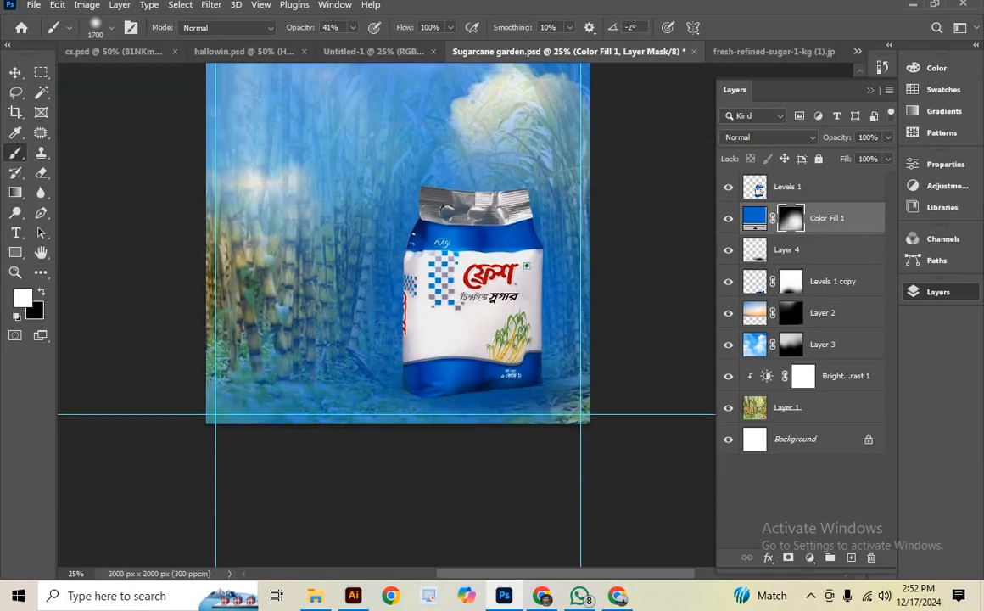
left_click(484, 446)
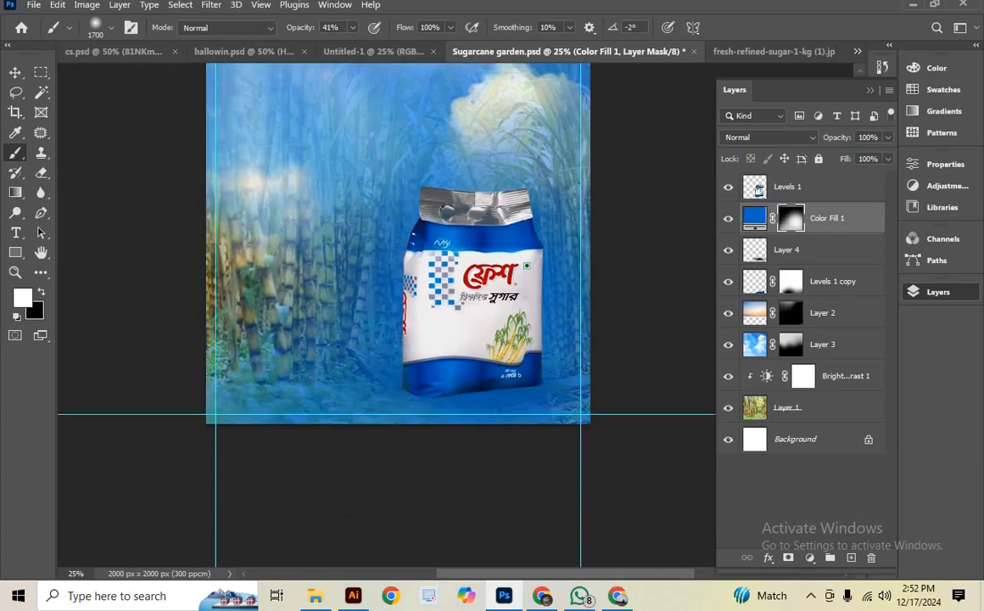
scroll(386, 280, "up", 2)
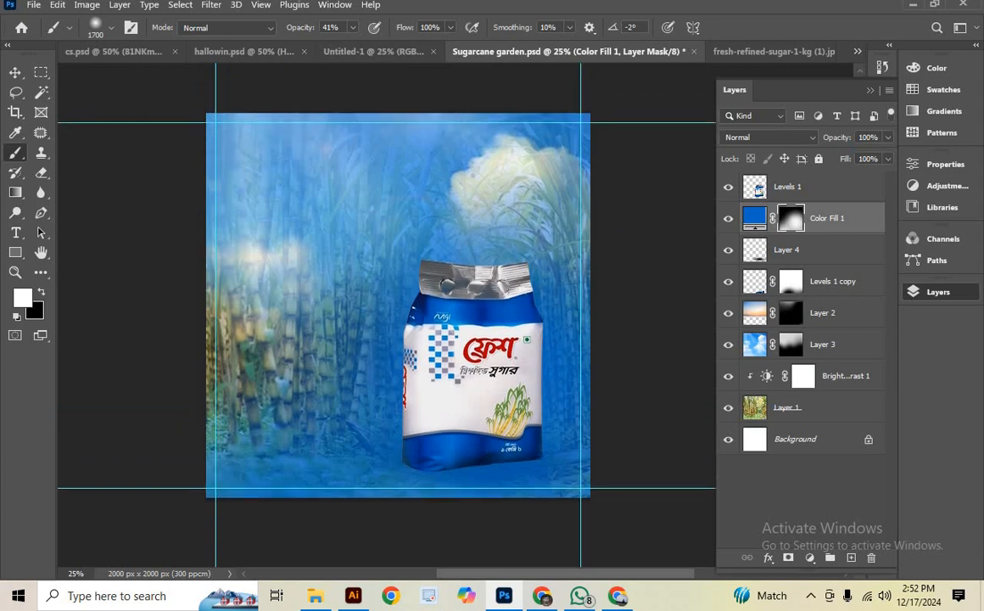
Set the Color Fill 1 layer's blend mode to Linear Dodge (Add) and its opacity to 71%
left_click(779, 139)
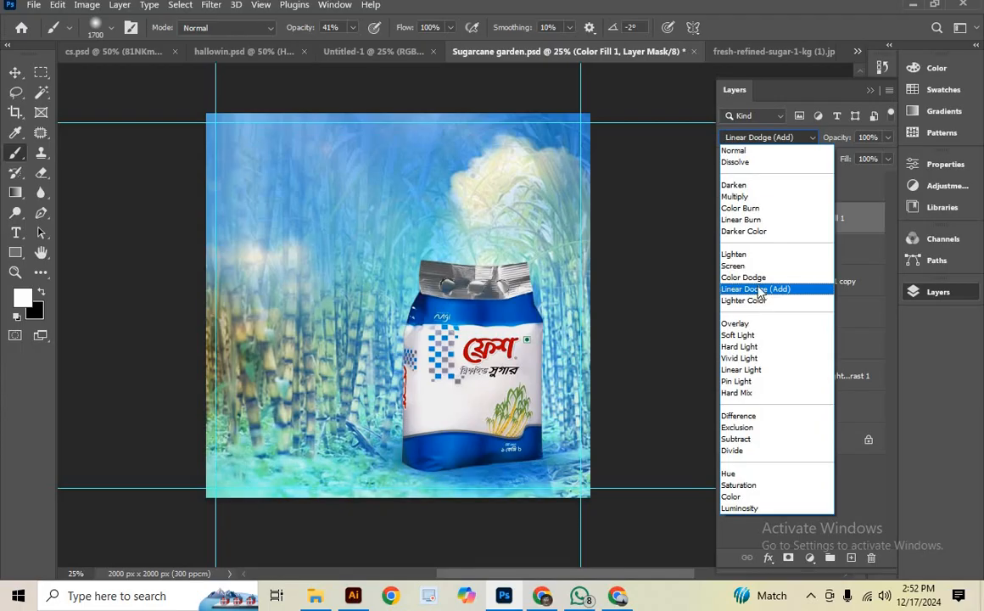
left_click(760, 291)
left_click(888, 137)
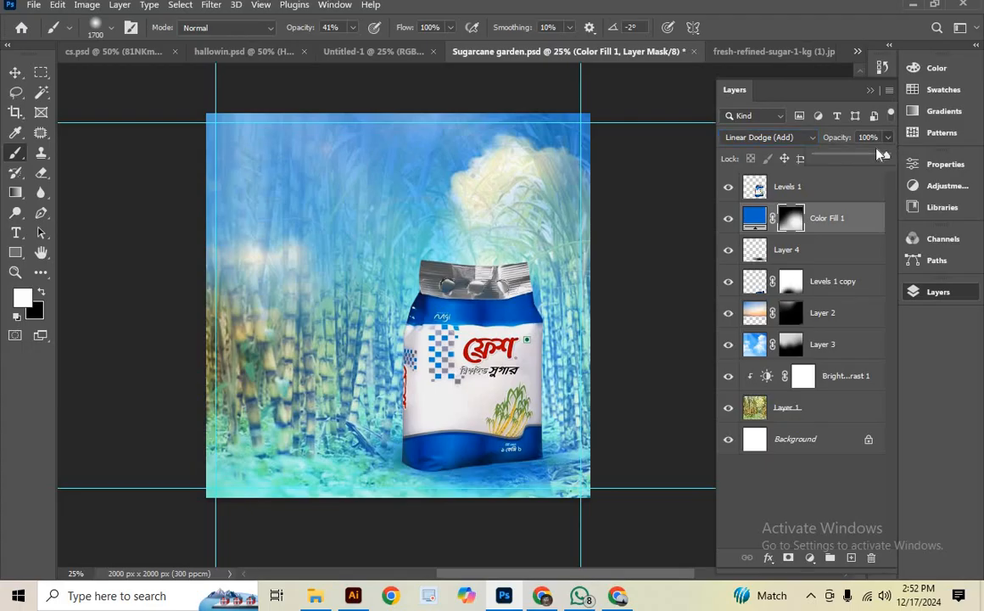
left_click_drag(872, 156, 866, 156)
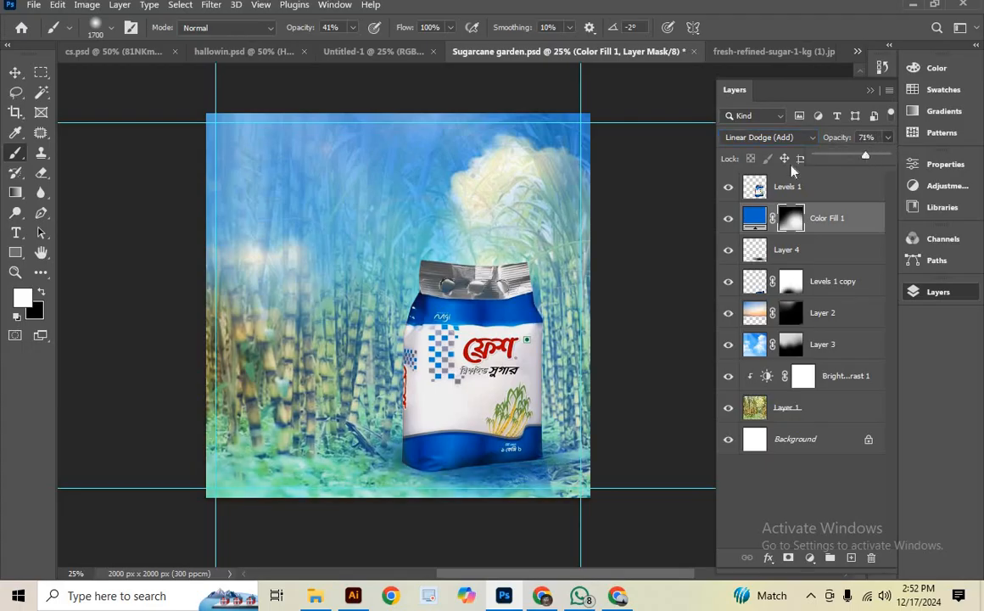
scroll(398, 330, "up", 1)
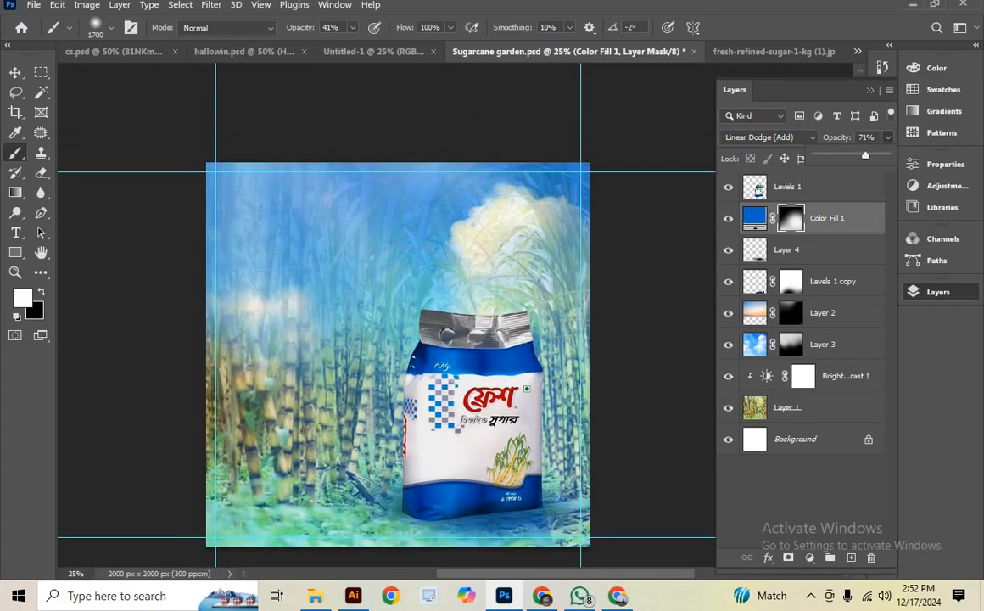
Hide Layer 3 and paint white on Layer 2's mask at 41% brush opacity to reveal the sunset sky behind the pack
key("x")
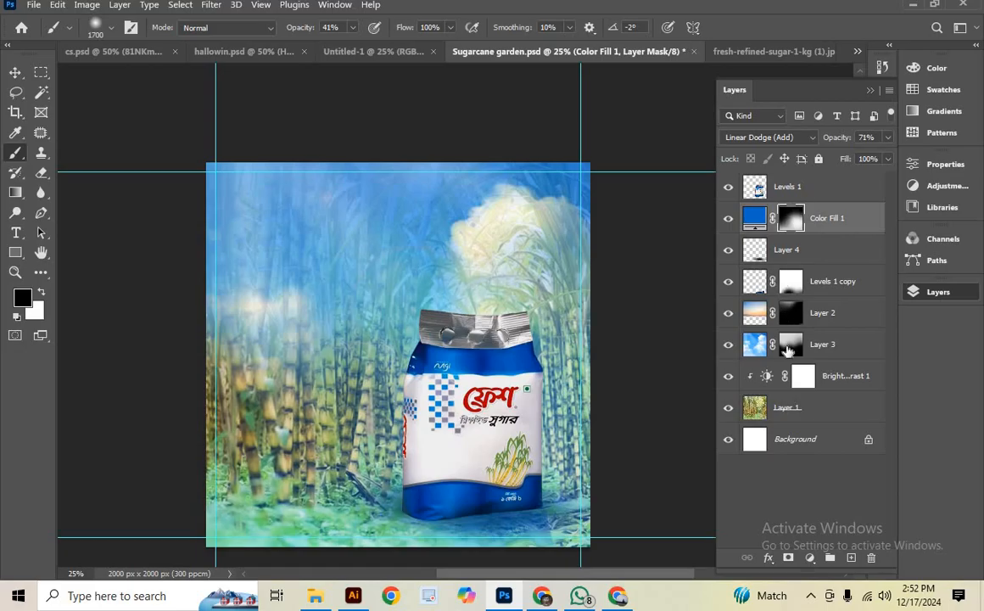
left_click(790, 344)
left_click(790, 313)
left_click(728, 344)
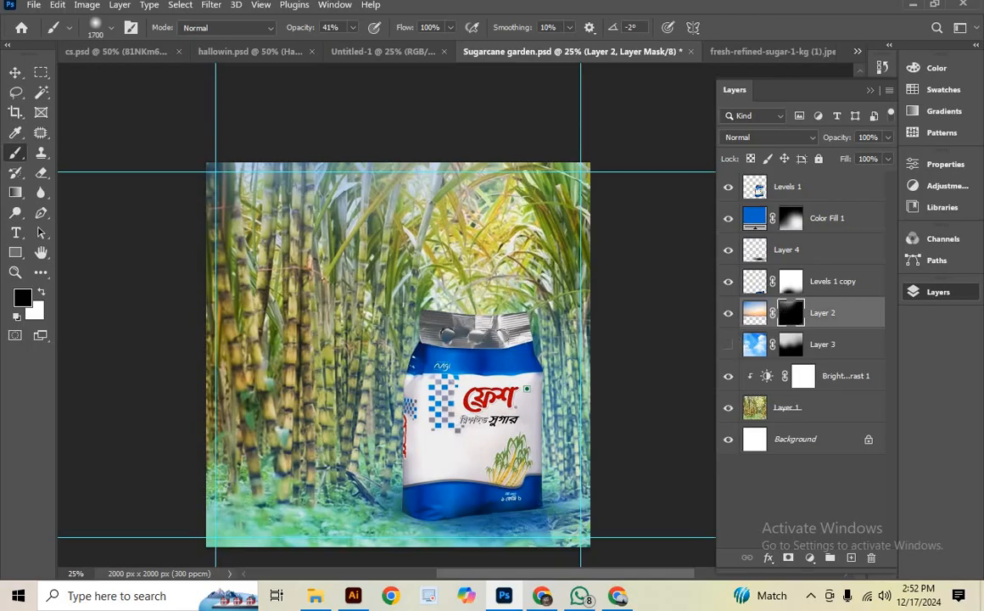
key("x")
mouse_move(356, 255)
left_mouse_down()
mouse_move(238, 314)
mouse_move(339, 292)
mouse_move(467, 224)
mouse_move(483, 238)
mouse_move(229, 318)
mouse_move(399, 259)
mouse_move(432, 284)
left_mouse_up()
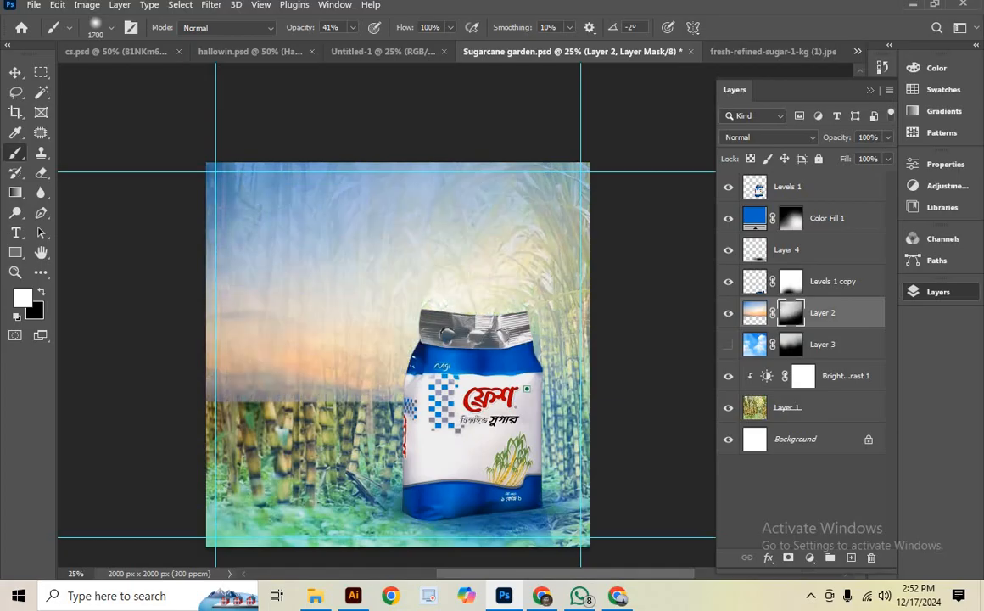
Raise the brush opacity to 100% and paint white on Layer 2's mask across the sky to reveal it fully
left_click(353, 28)
left_click_drag(351, 44, 395, 51)
left_click_drag(364, 280, 509, 259)
scroll(398, 322, "down", 2)
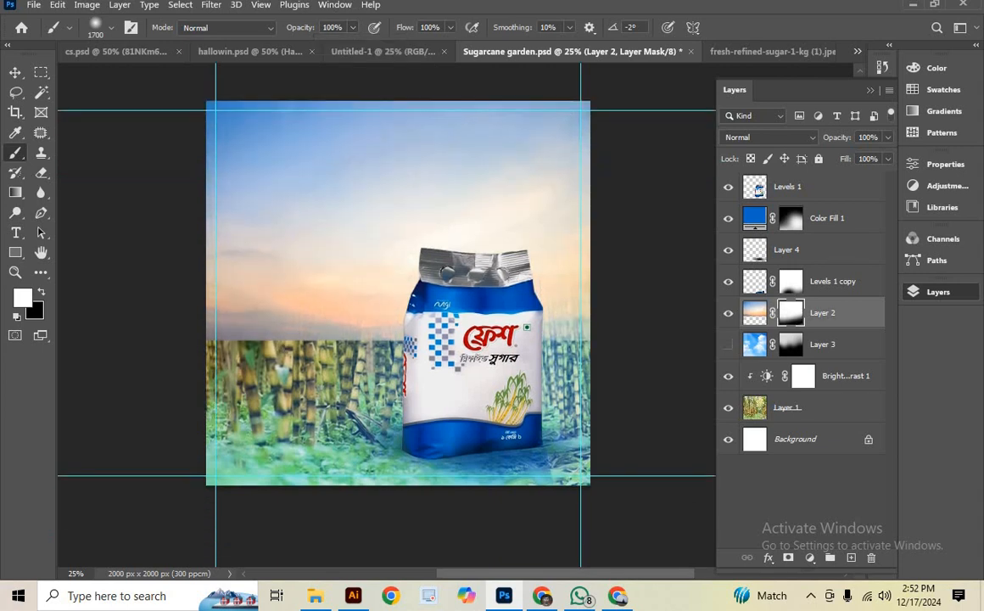
Paint black on Layer 2's mask across the middle of the image to bring the sugarcane back and hide the sky's hard edge
key("x")
mouse_move(255, 347)
left_mouse_down()
mouse_move(475, 322)
mouse_move(543, 293)
left_mouse_up()
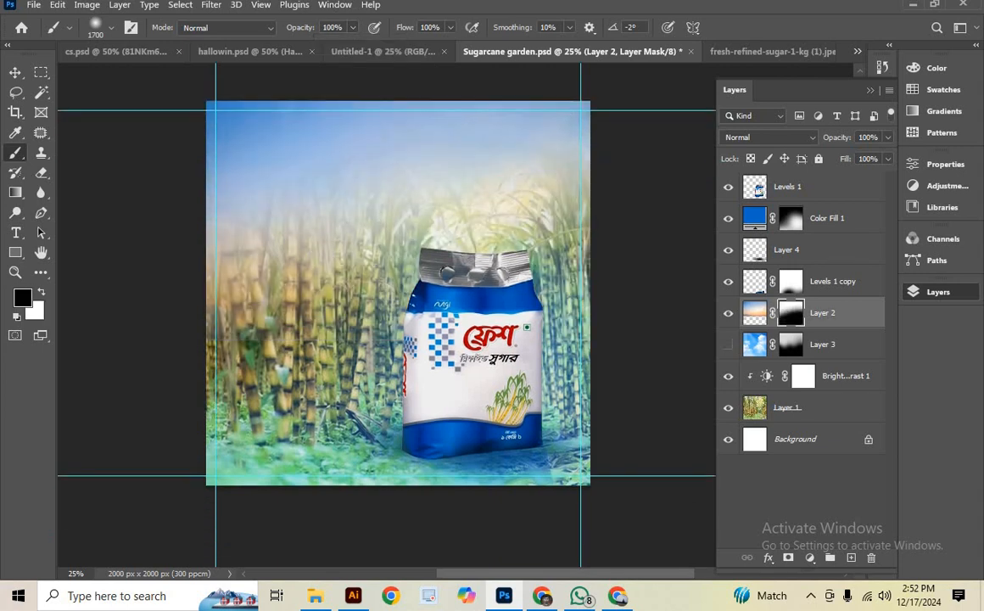
scroll(607, 317, "down", 4)
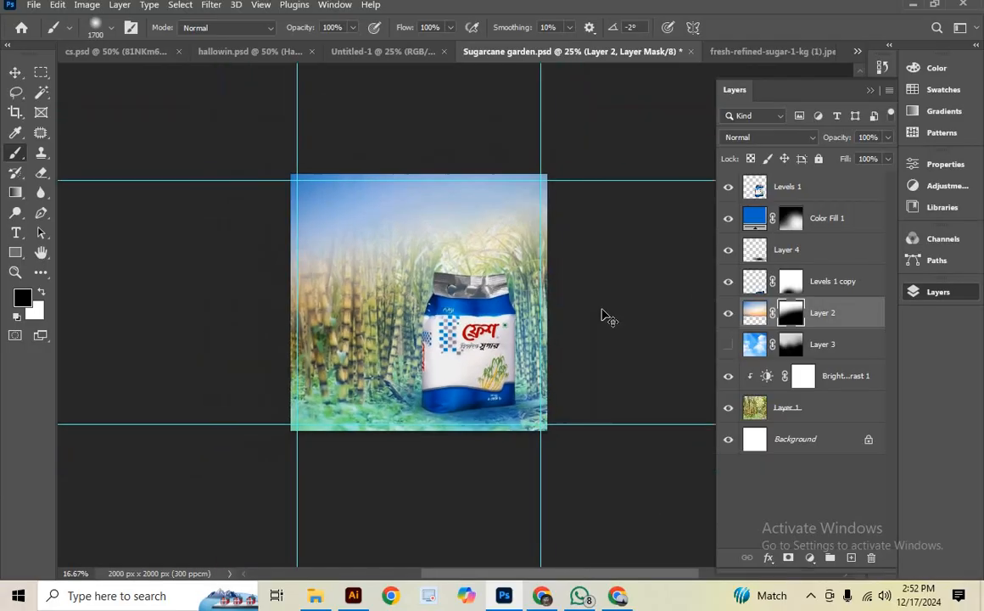
scroll(606, 316, "up", 3)
scroll(606, 316, "up", 2)
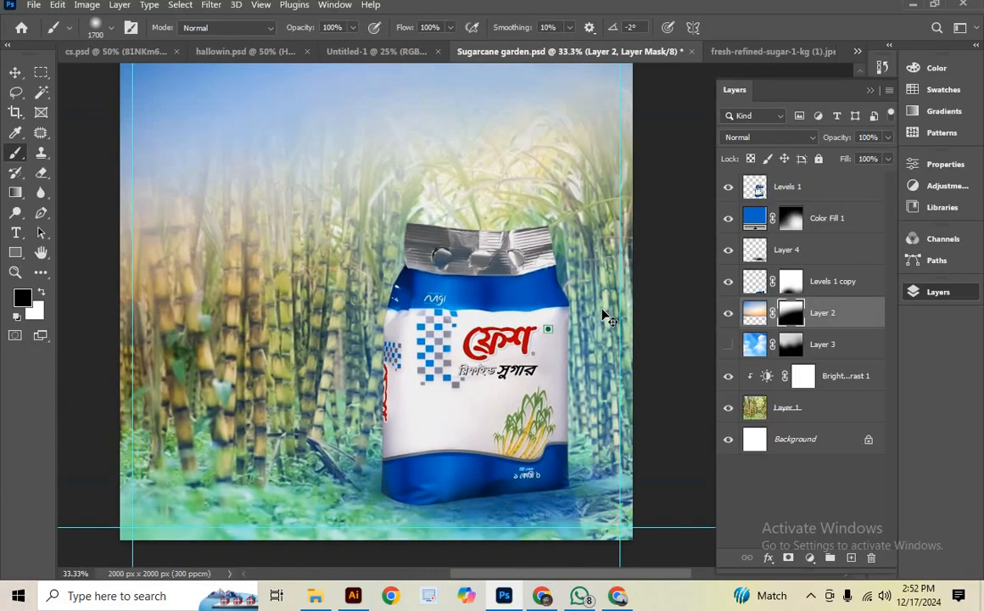
scroll(604, 314, "down", 1)
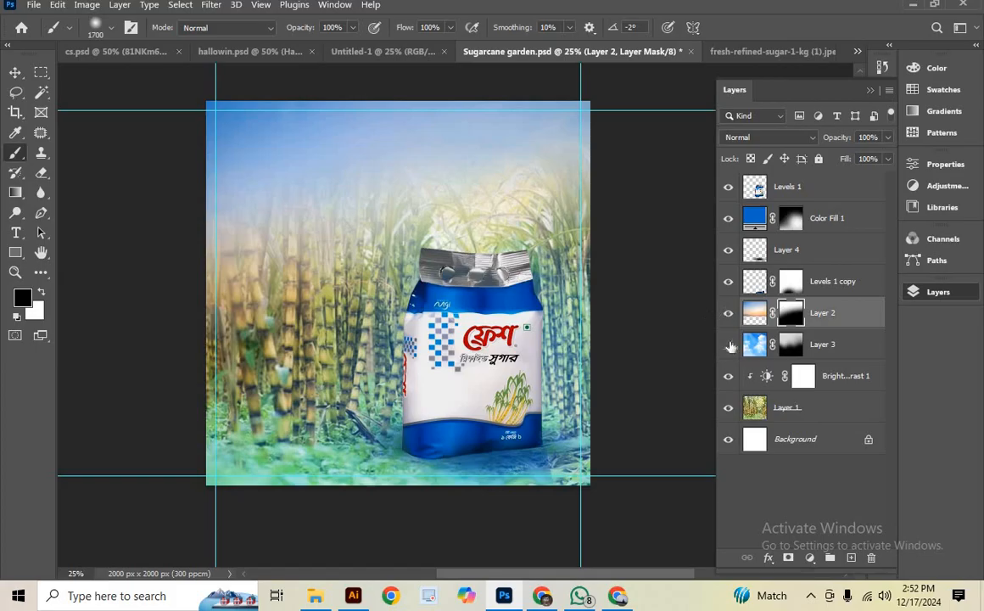
Show Layer 3 again and move Layer 2 beneath it in the layer stack
key("ctrl+z")
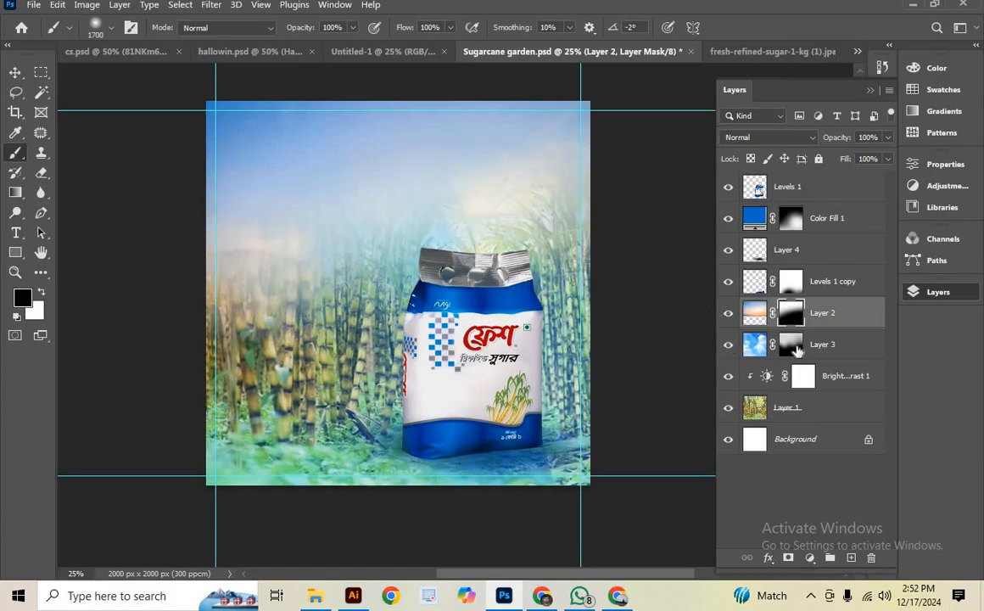
left_click_drag(781, 314, 817, 350)
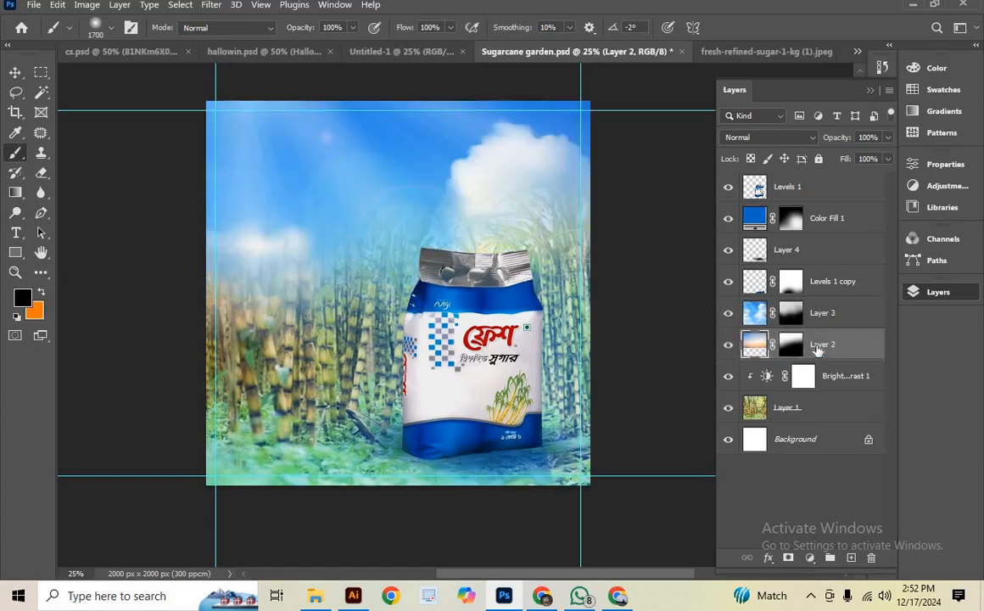
left_click(272, 280)
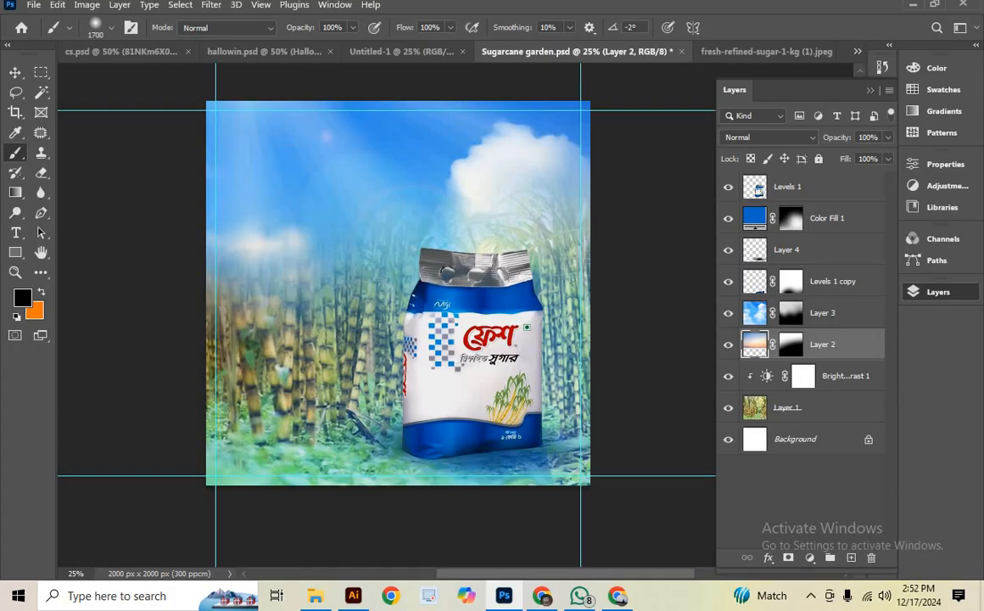
left_click(441, 196)
left_click(466, 187)
left_click(467, 169)
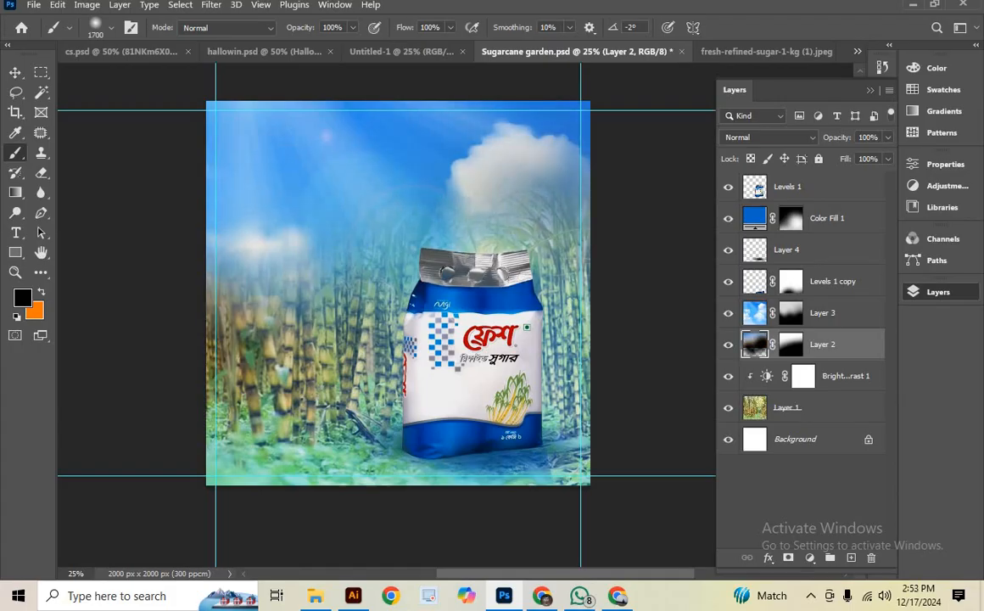
key("ctrl+z")
key("ctrl+z")
key("ctrl+z")
key("ctrl+z")
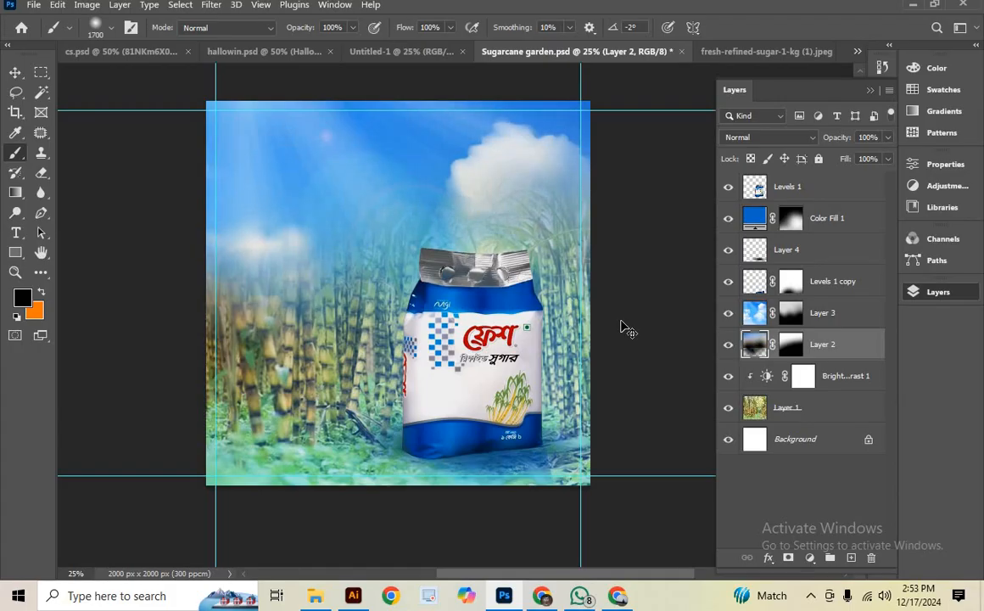
Compare the image with and without Layer 2, and paint black on Layer 3's mask above the pack to bring the sugarcane leaves back
left_click(726, 346)
left_click(726, 347)
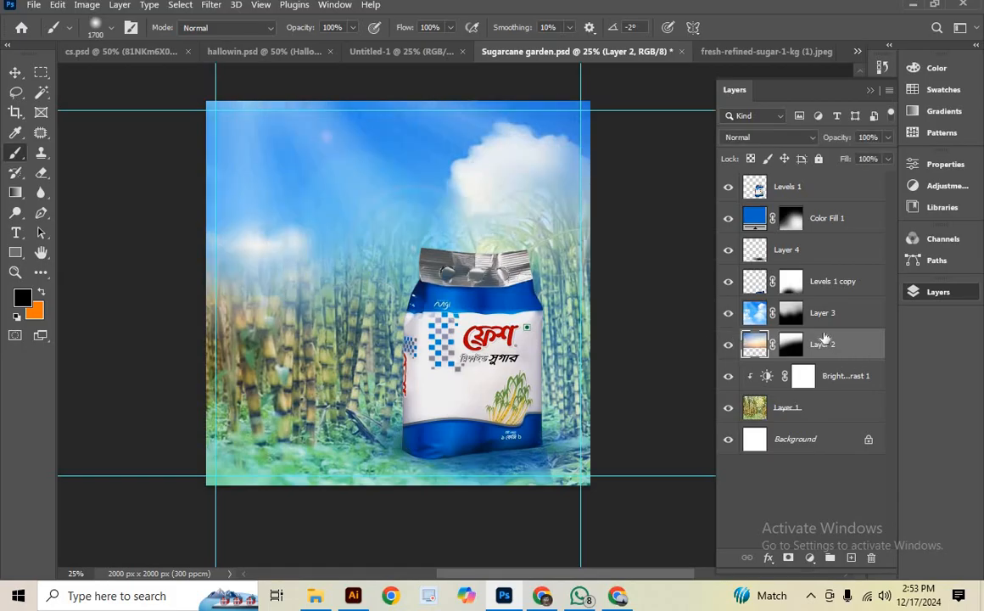
left_click(792, 316)
left_click(533, 227)
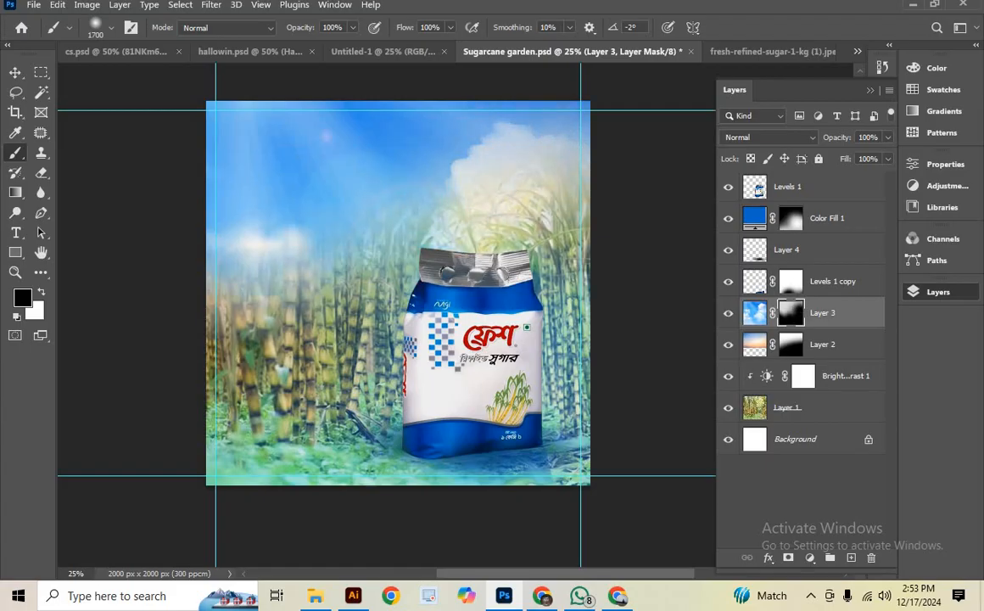
scroll(398, 331, "up", 3)
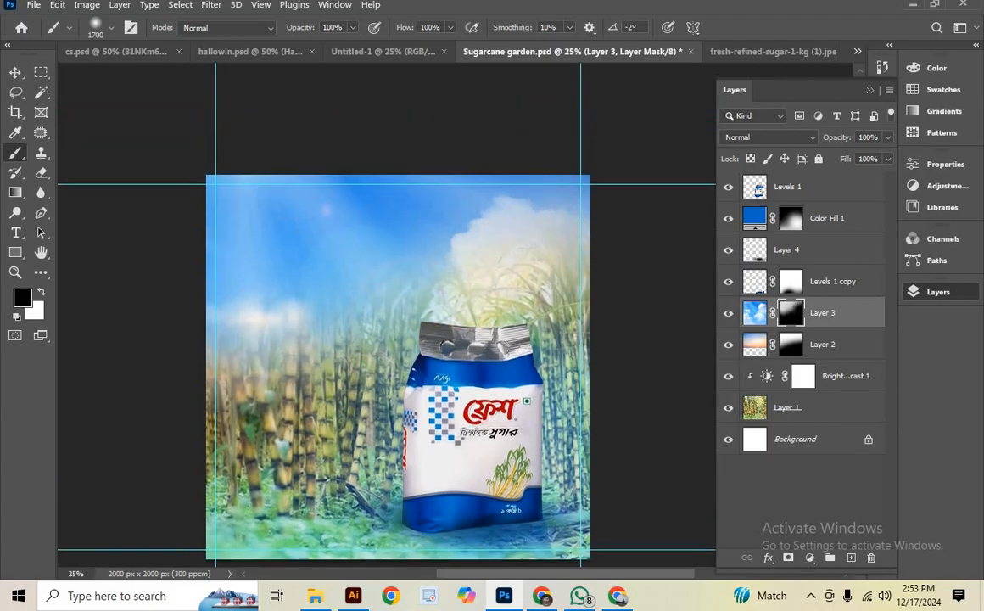
Paint white on Layer 3's mask across the sky and the middle of the image to restore the blue sky and clouds
key("x")
left_click(479, 222)
left_click(352, 280)
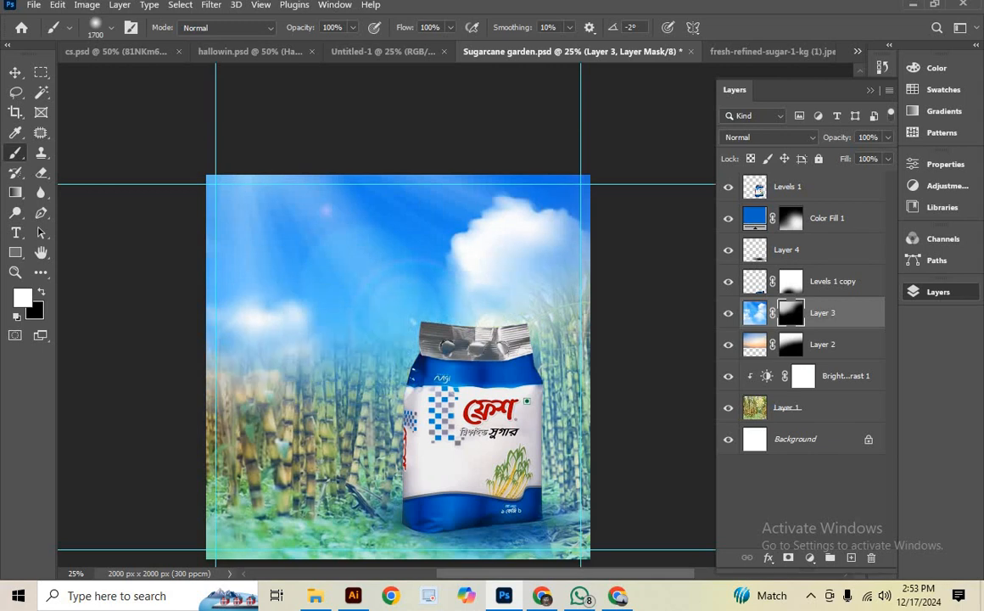
mouse_move(280, 314)
left_mouse_down()
mouse_move(254, 348)
mouse_move(327, 326)
mouse_move(480, 255)
left_mouse_up()
left_click(479, 254)
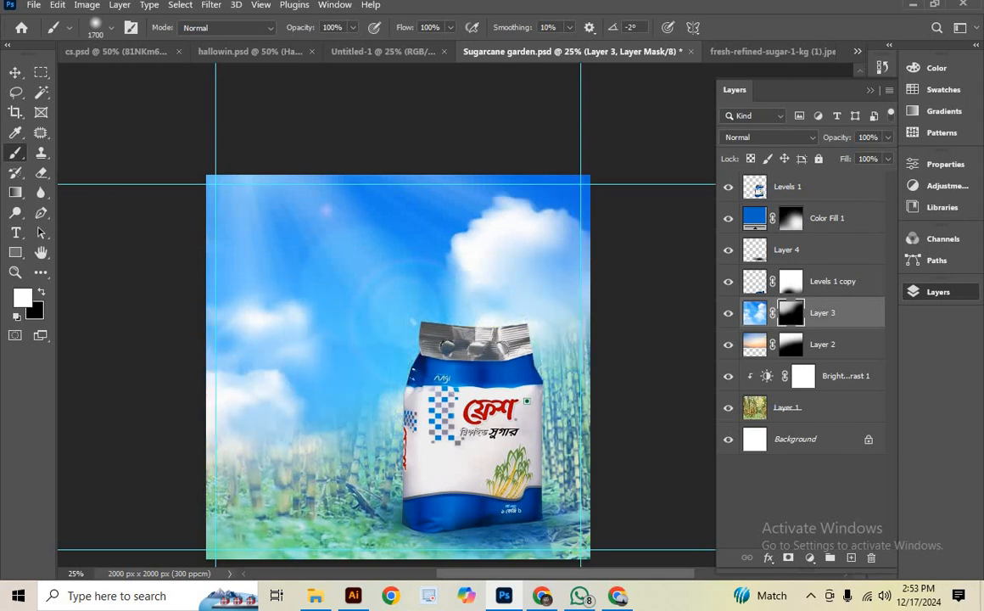
Paint black on Layer 3's mask over the sugarcane area and around the pack to uncover the stalks and leaves
scroll(398, 339, "down", 4)
key("x")
left_click_drag(280, 331, 246, 301)
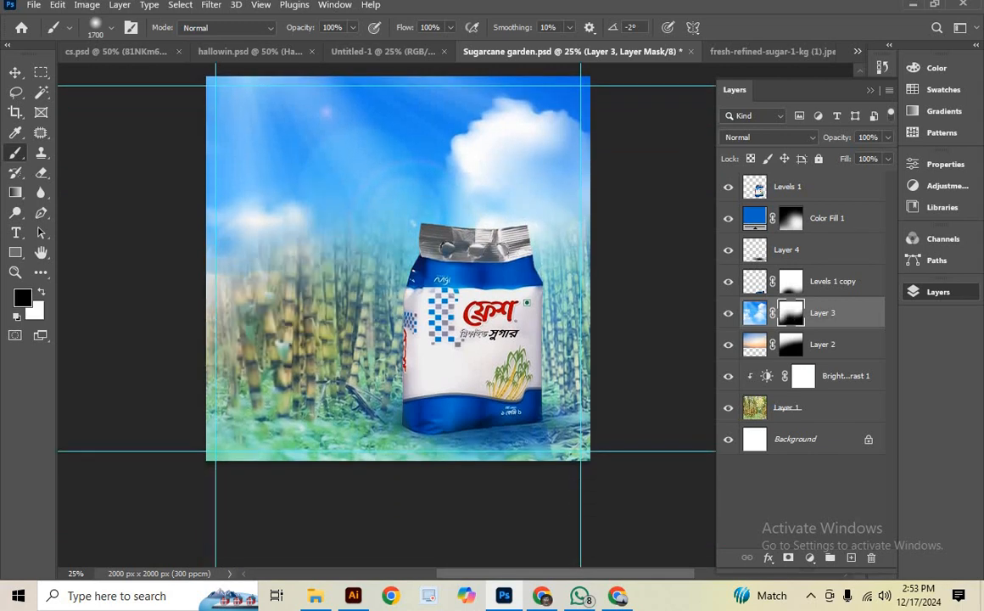
left_click(500, 280)
left_click(509, 254)
scroll(397, 280, "up", 1)
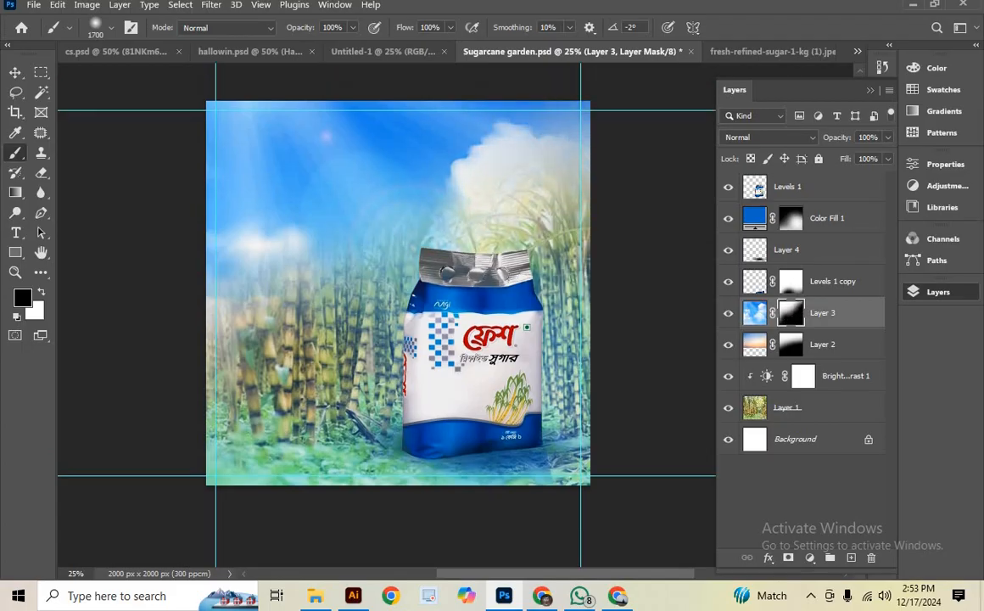
scroll(538, 347, "down", 2)
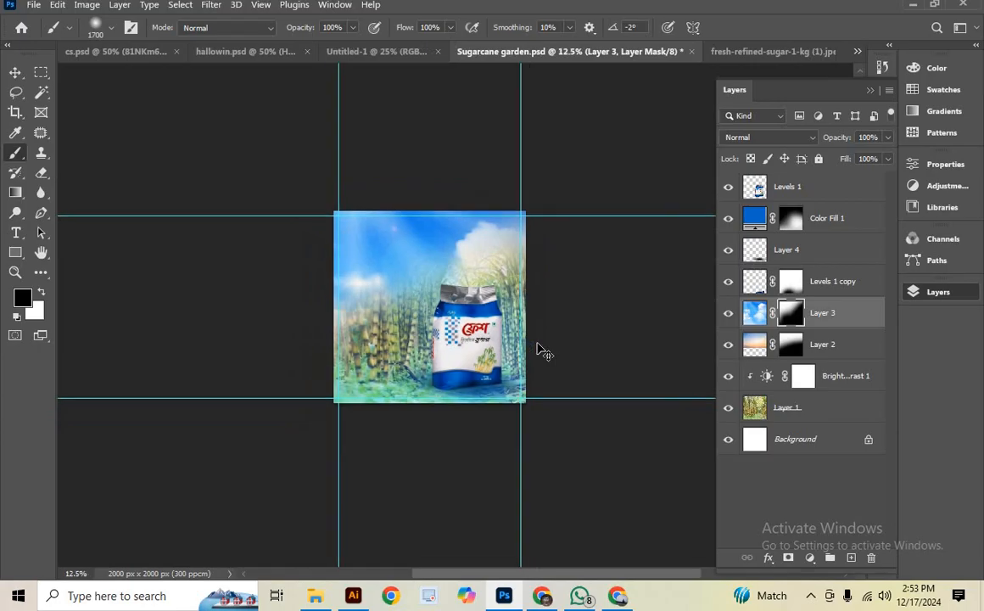
scroll(538, 347, "up", 1)
scroll(541, 350, "up", 1)
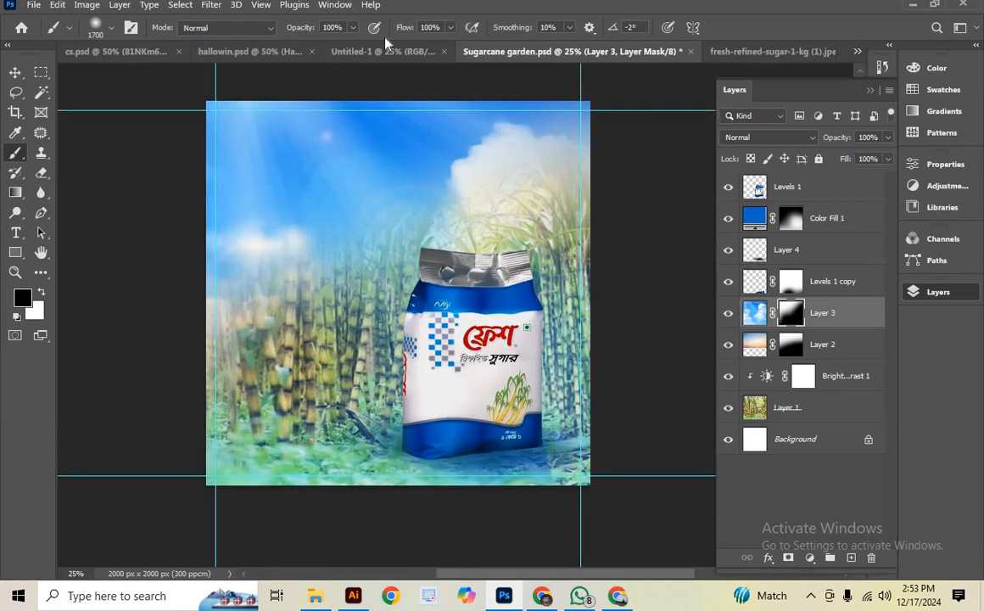
left_click_drag(400, 275, 359, 350)
left_click(40, 252)
left_click_drag(288, 238, 309, 242)
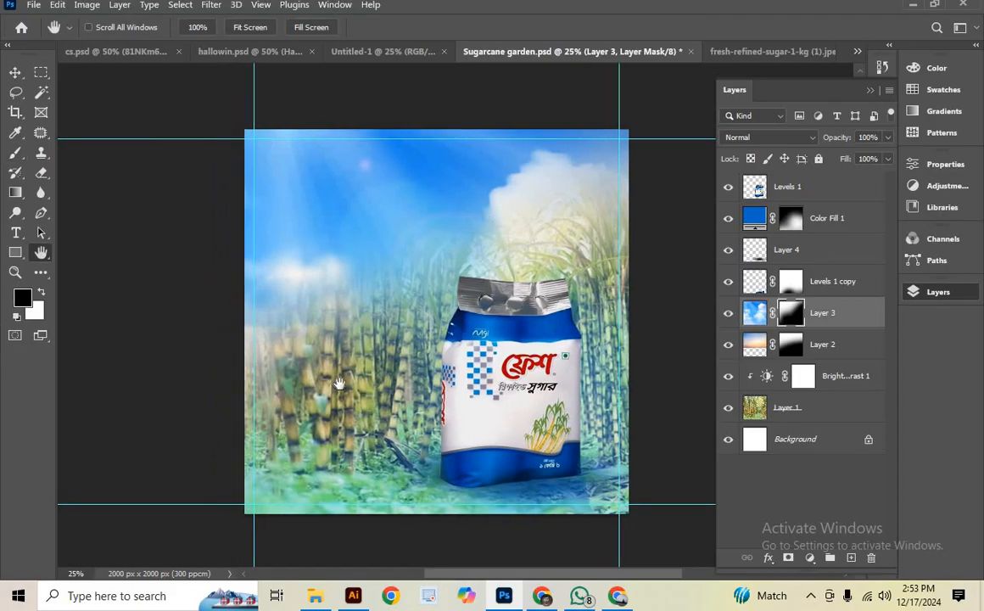
scroll(338, 384, "up", 1)
scroll(379, 336, "down", 1)
Switch to Chrome and run a Google Lens image search on Screenshot_1 from the Downloads folder in a new tab
left_click(611, 596)
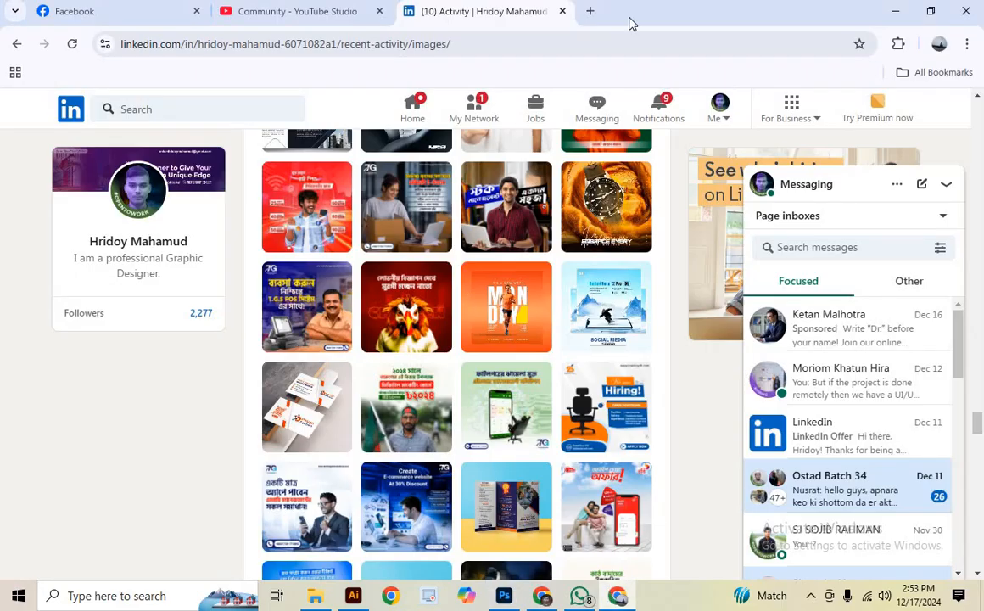
left_click(588, 12)
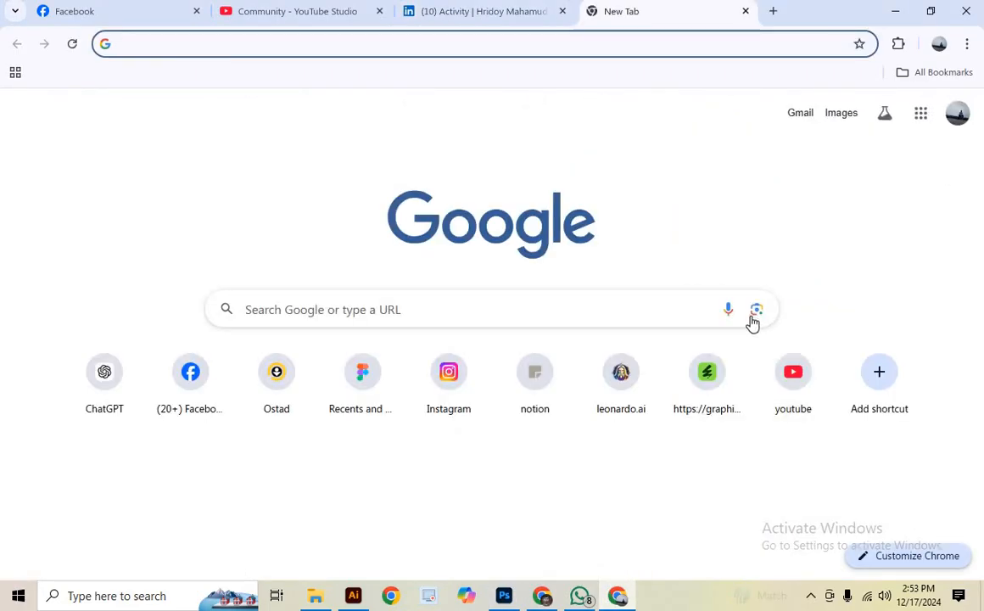
left_click(754, 309)
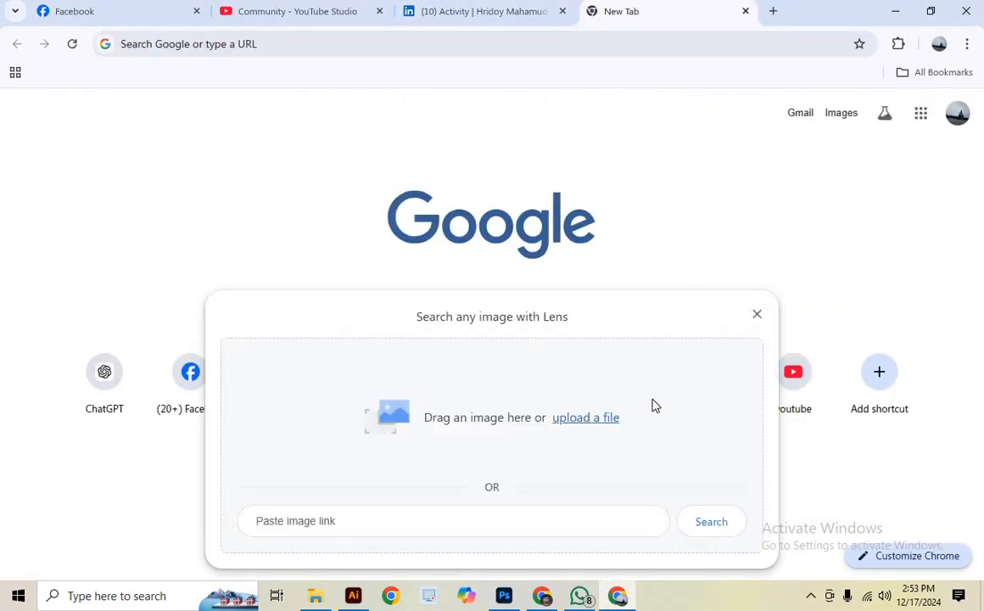
left_click(608, 421)
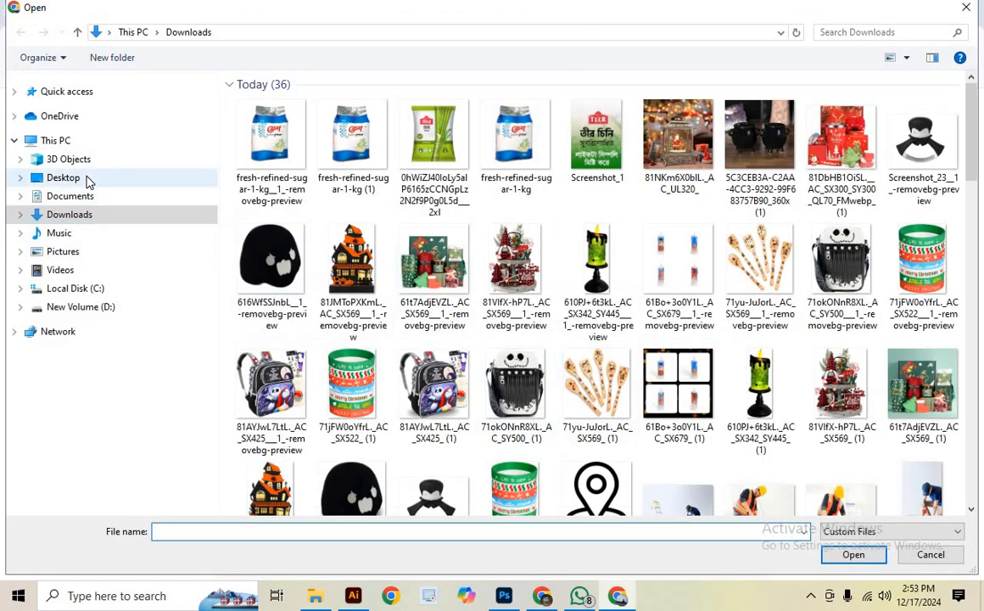
double_click(600, 166)
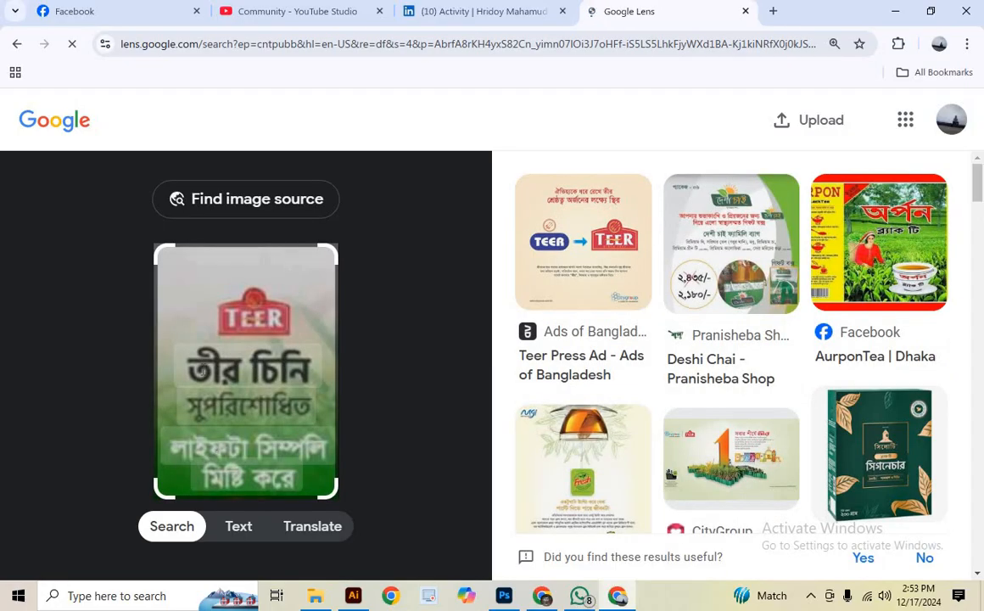
Copy the recognized text lines তীর চিনি, সুপরিশোধিত, লাইফটা সিম্পলি and মিষ্টি করে one by one from the image
left_click(246, 370)
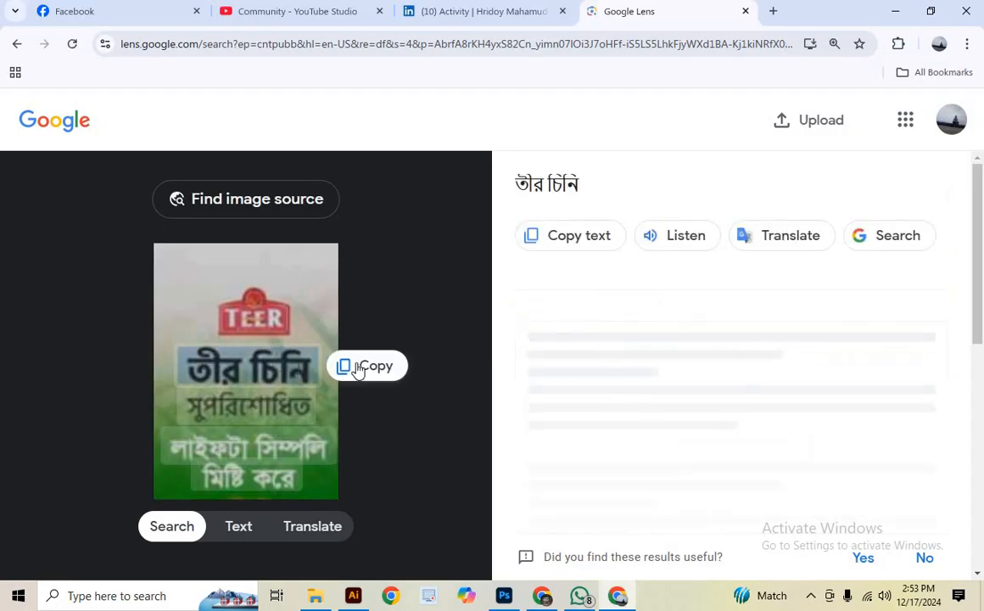
left_click(365, 365)
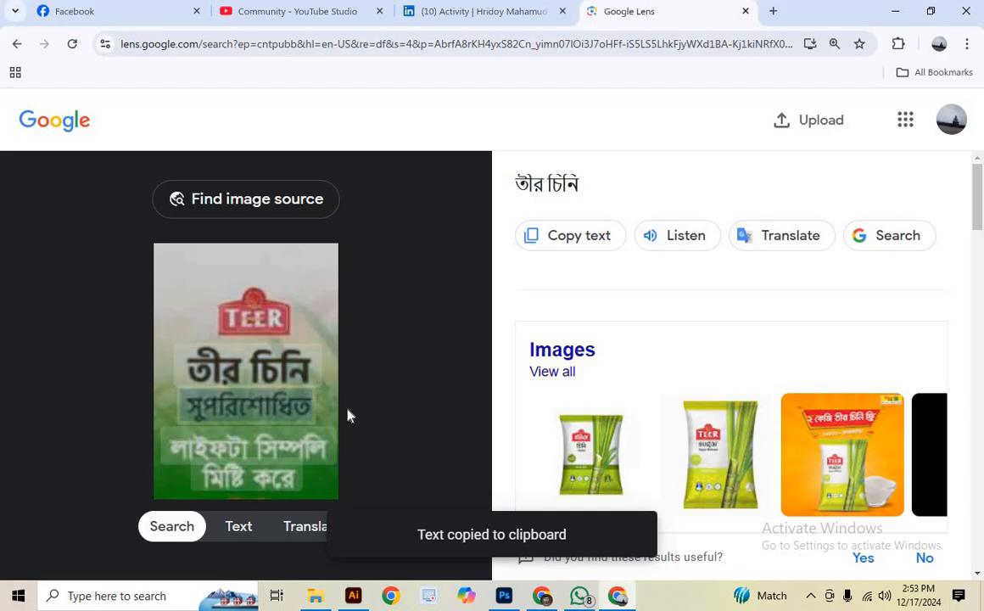
left_click(336, 409)
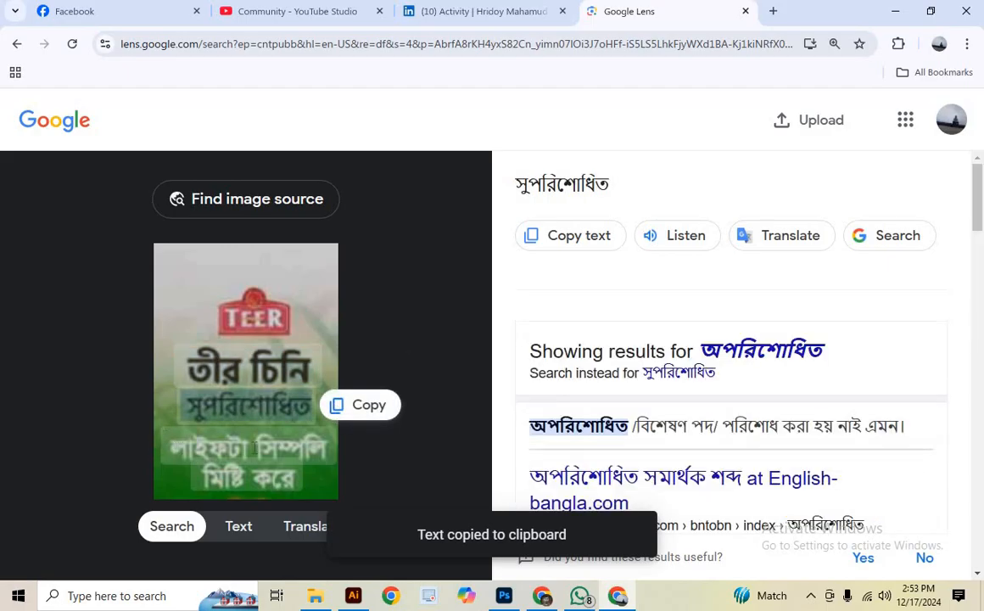
left_click_drag(254, 447, 351, 444)
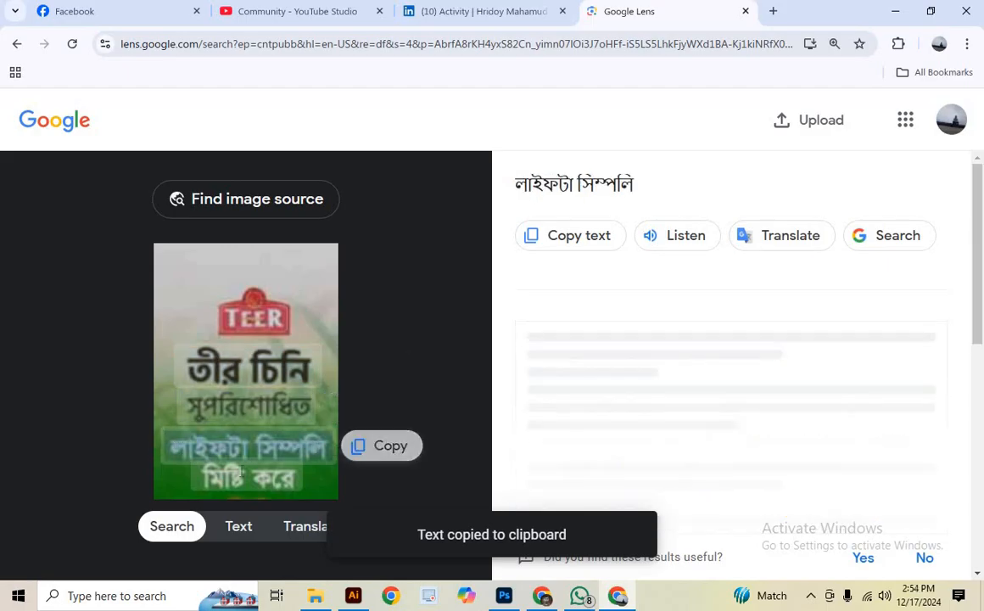
left_click_drag(295, 479, 306, 480)
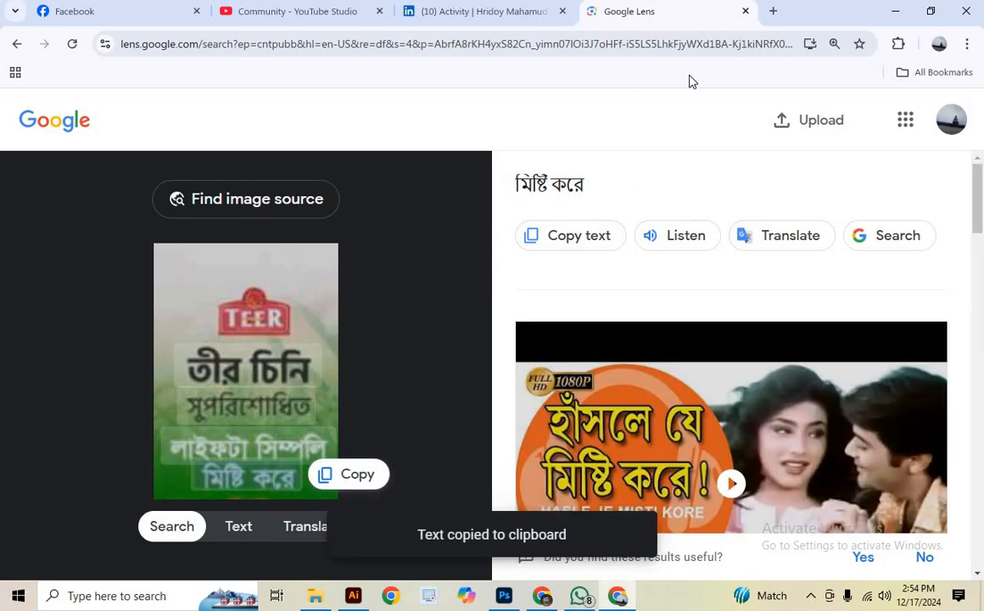
In a new tab, paste তীর চিনি from the clipboard history, change it to ফ্রেশ চিনি, search for it and copy the phrase
left_click(773, 11)
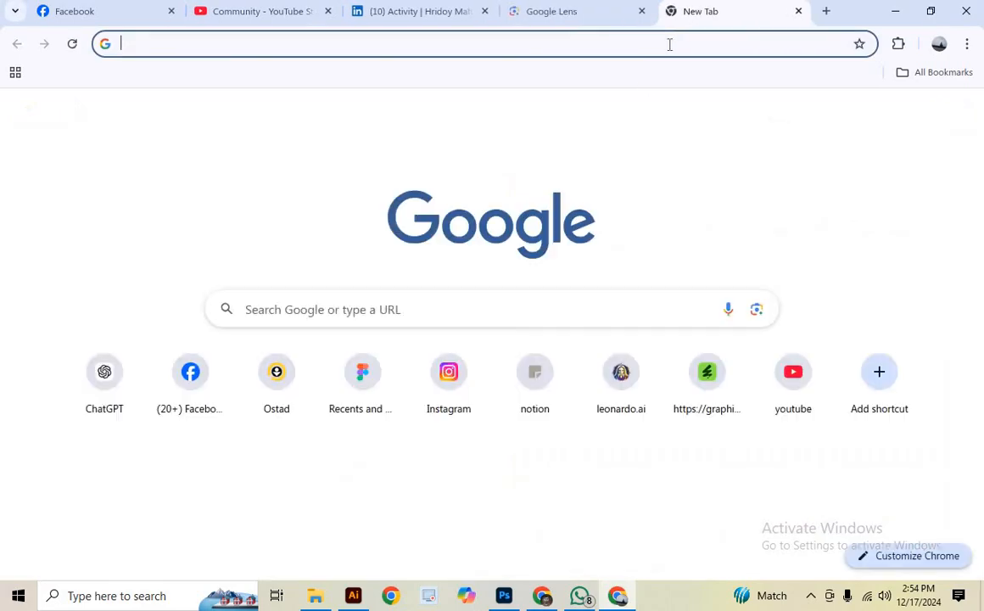
left_click(669, 44)
key("super+v")
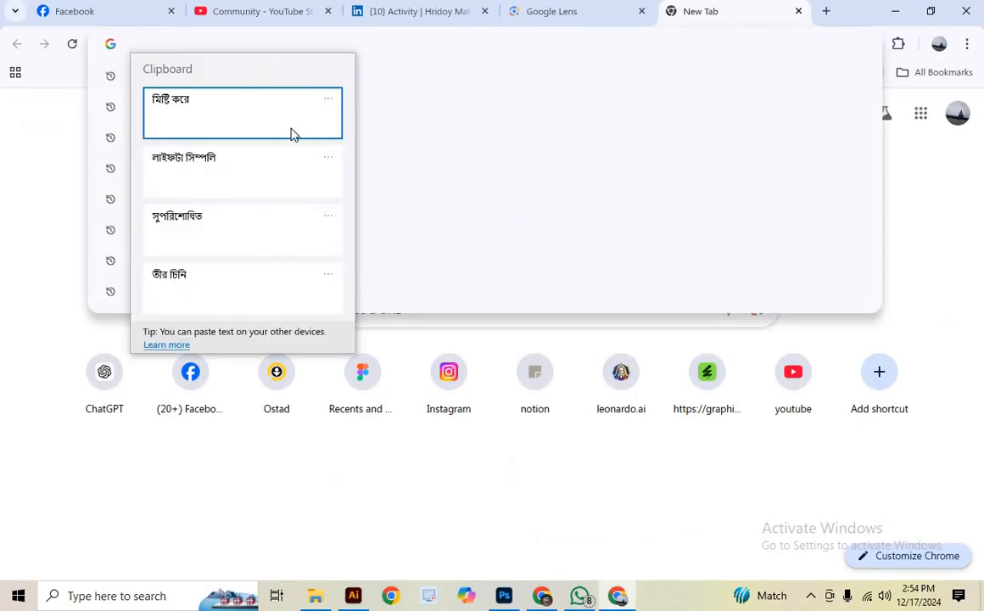
key("Down")
key("Down")
key("Down")
key("Return")
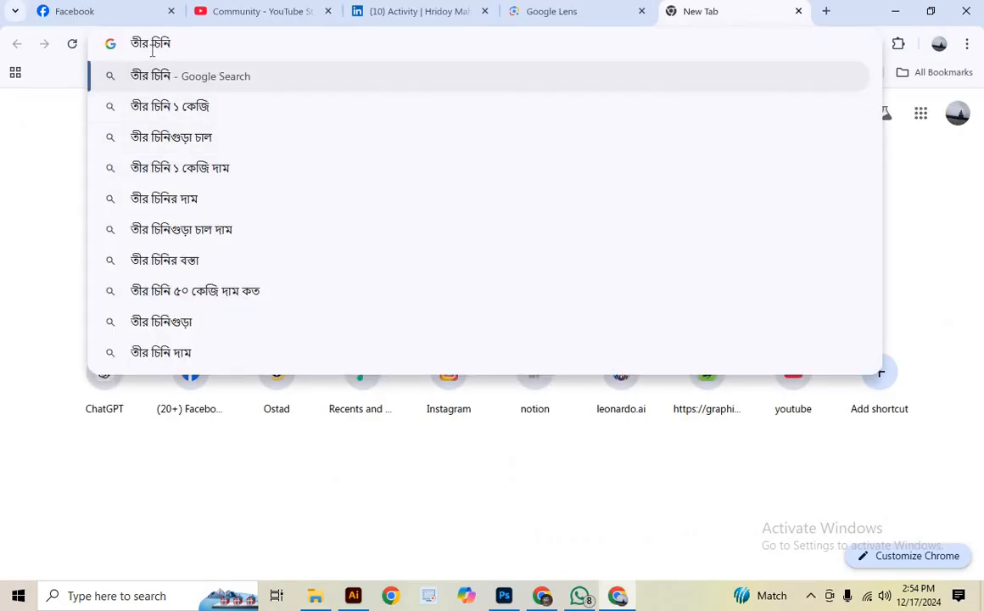
key("shift+Home")
type("ফ্রেশ")
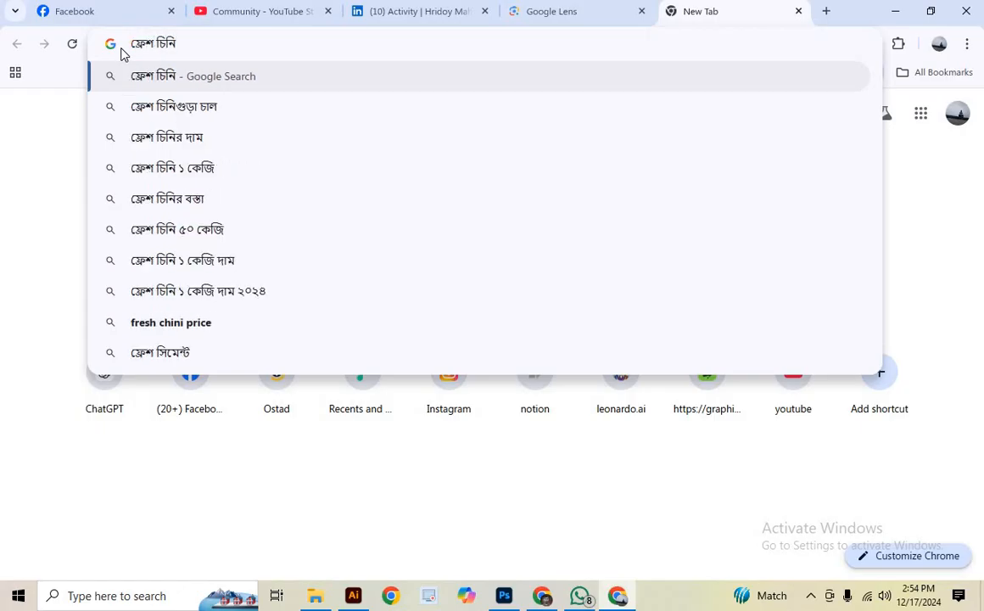
key("Return")
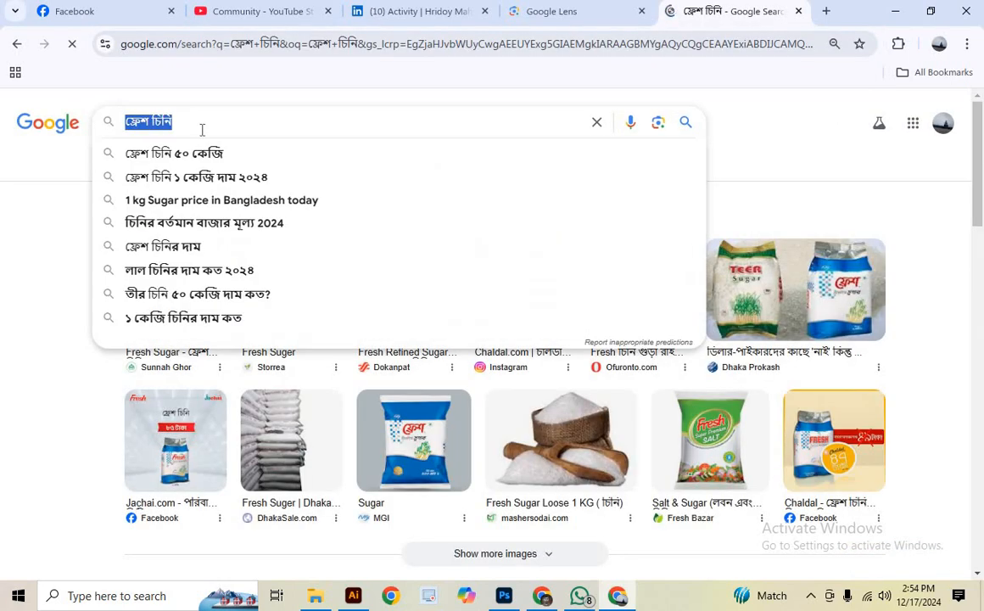
Switch back to Photoshop and add a text layer in the sky reading ফ্রেশ চিনি
left_click(510, 592)
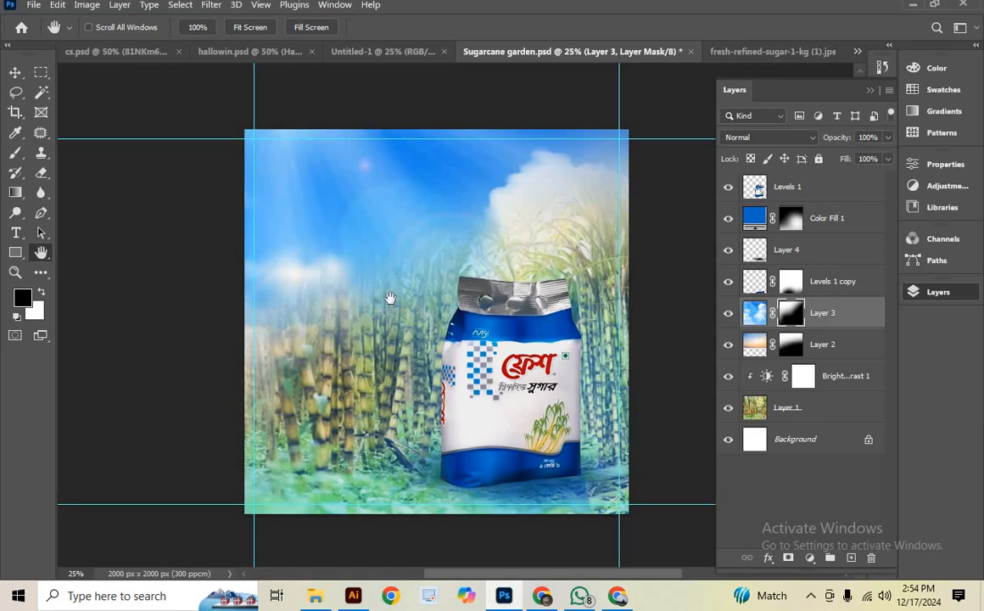
left_click(16, 233)
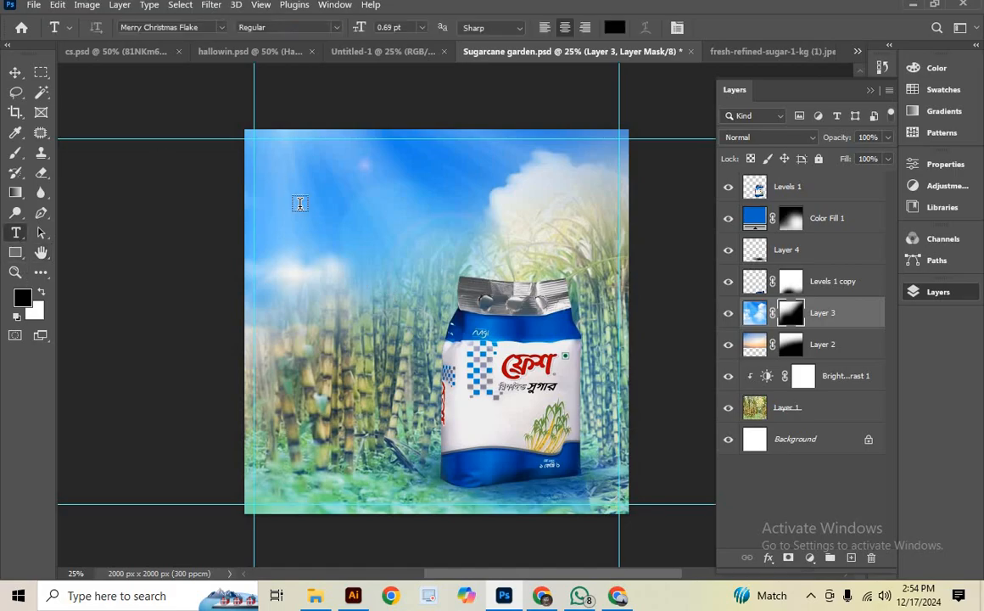
left_click(299, 203)
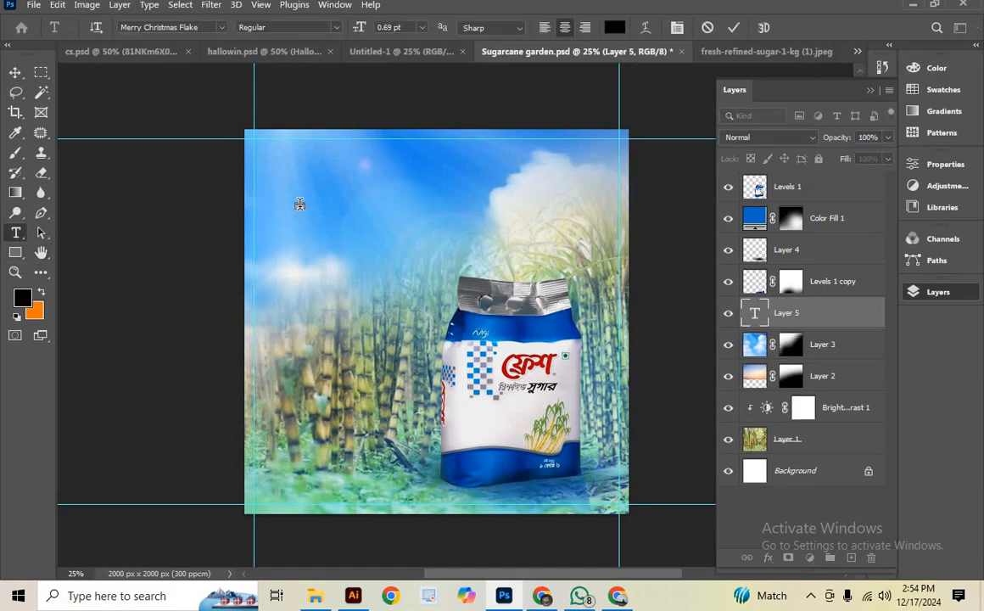
key("ctrl+v")
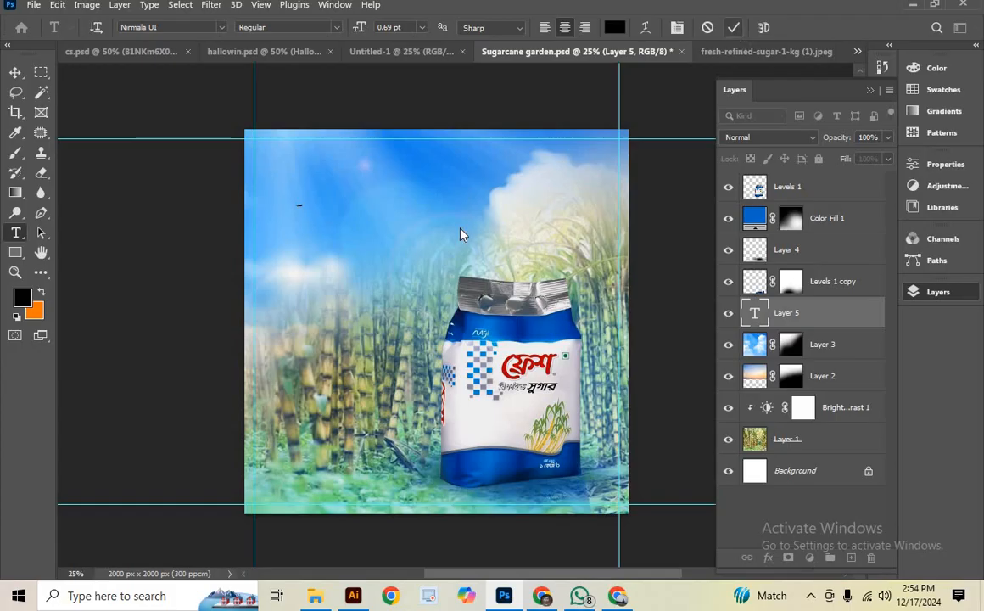
key("ctrl+Return")
Enlarge the ফ্রেশ চিনি text to about 19.59 pt and place it in the sky at the left guide
key("ctrl+t")
left_click_drag(302, 207, 460, 253)
left_click_drag(416, 225, 384, 206)
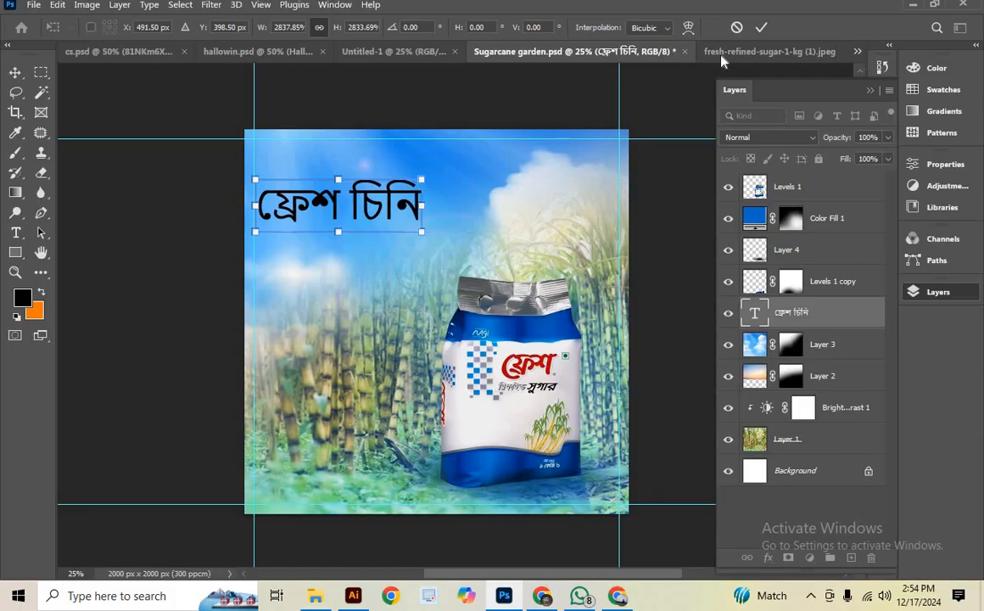
left_click(763, 29)
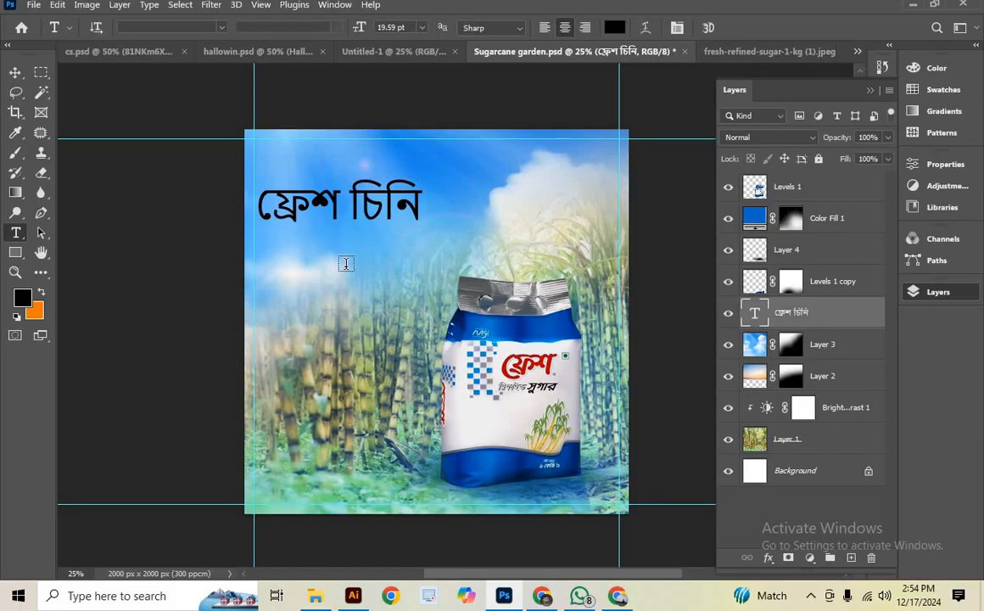
Add a text layer reading সুপরিশোধিত, enlarge it to about the heading's width and place it just below ফ্রেশ চিনি
left_click(322, 265)
key("super+v")
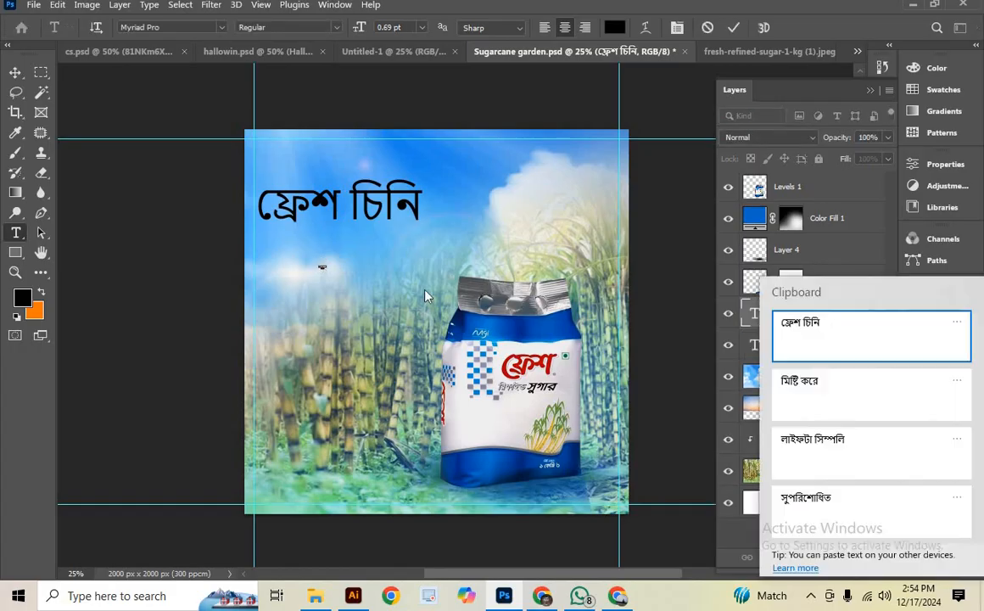
left_click(842, 501)
left_click(17, 76)
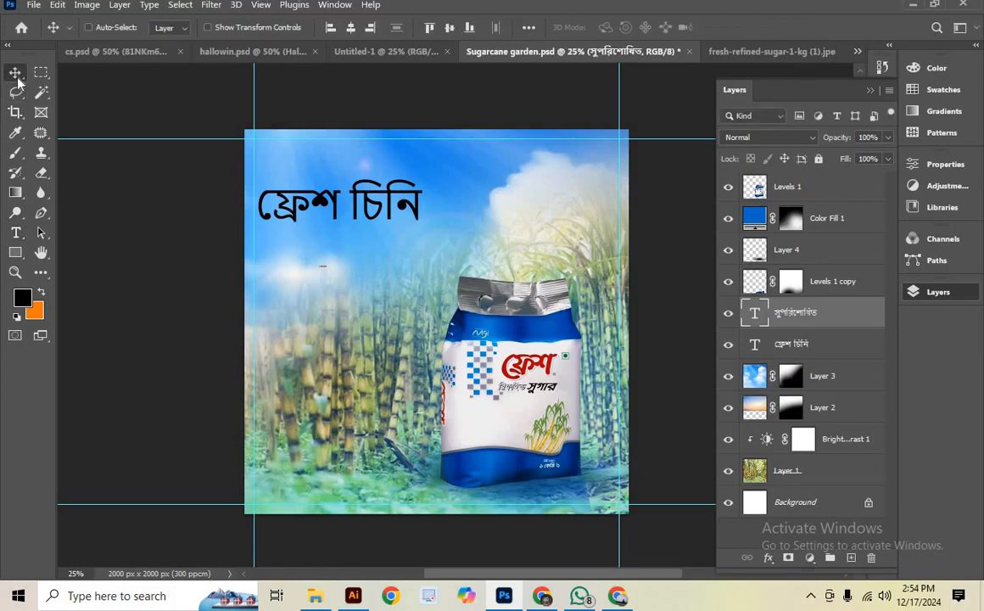
key("ctrl+t")
left_click_drag(323, 268, 473, 345)
left_click_drag(375, 269, 374, 256)
key("Return")
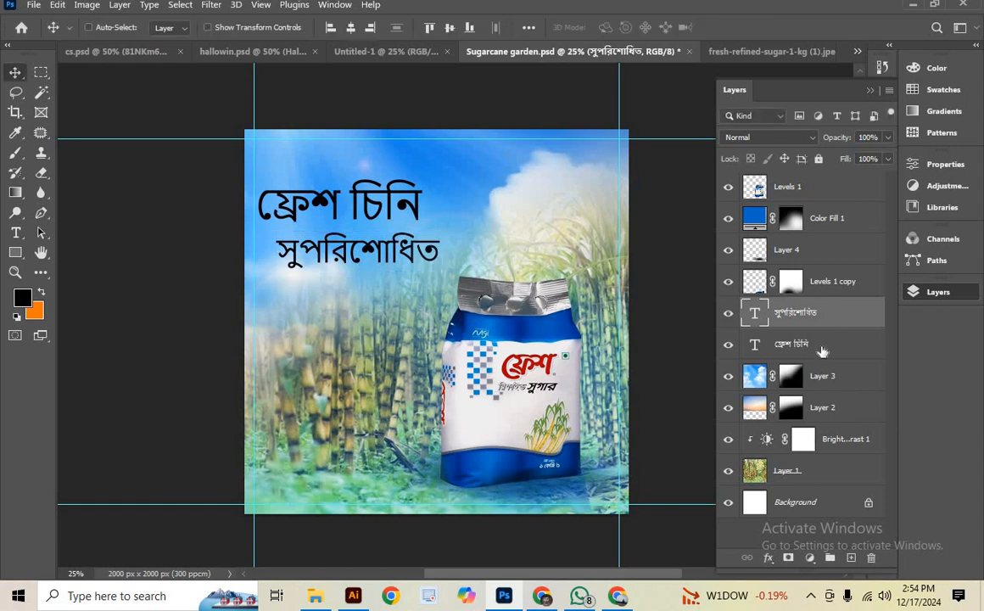
Move both text layers together to the top of the layer stack, above Levels 1
left_click(821, 350, "ctrl")
left_click_drag(785, 316, 787, 176)
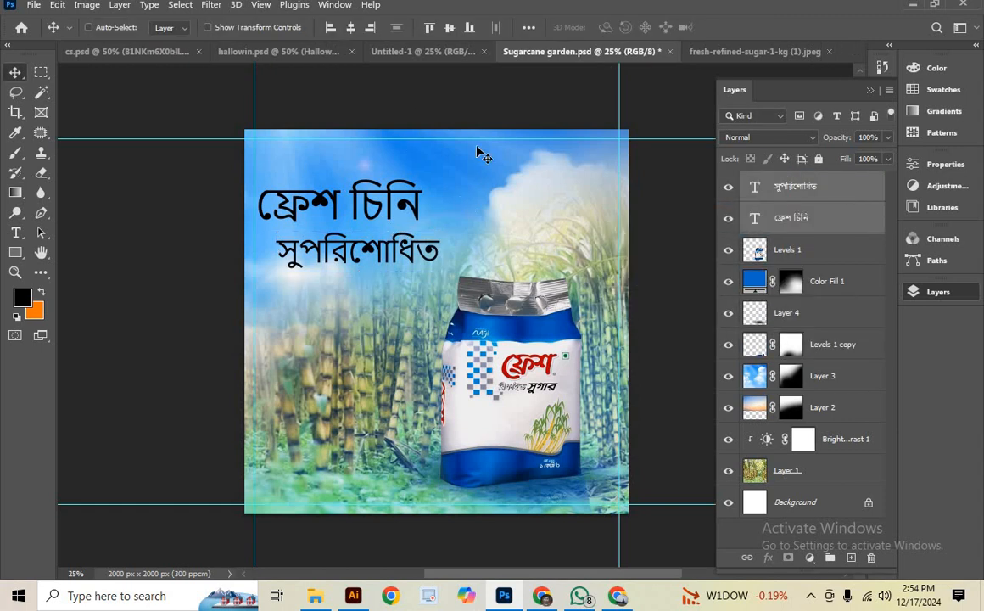
Start a new text layer above the ফ্রেশ চিনি layer, placing its insertion point below the সুপরিশোধিত line
left_click(777, 220)
key("t")
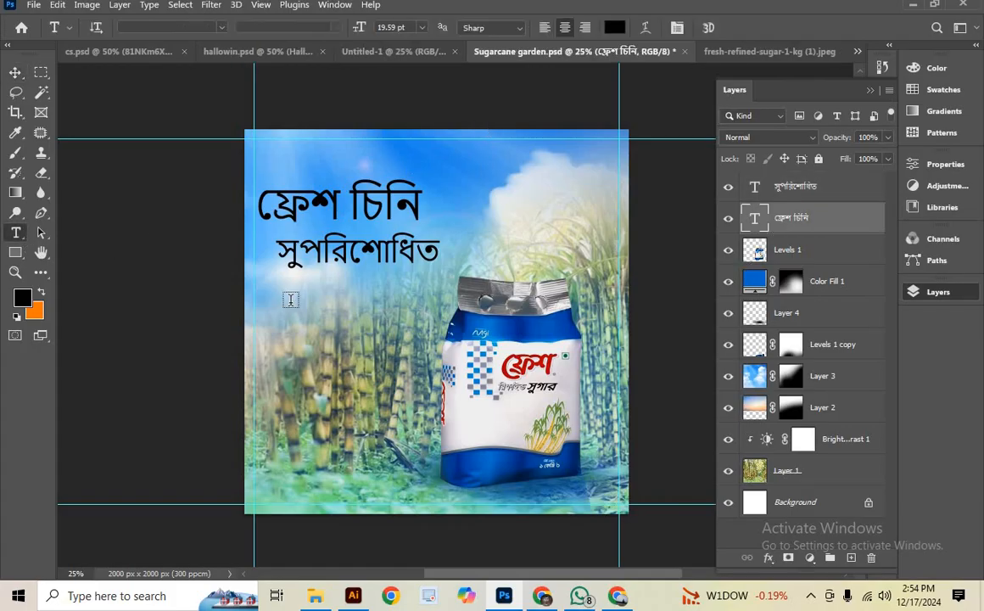
left_click(291, 300)
key("super+v")
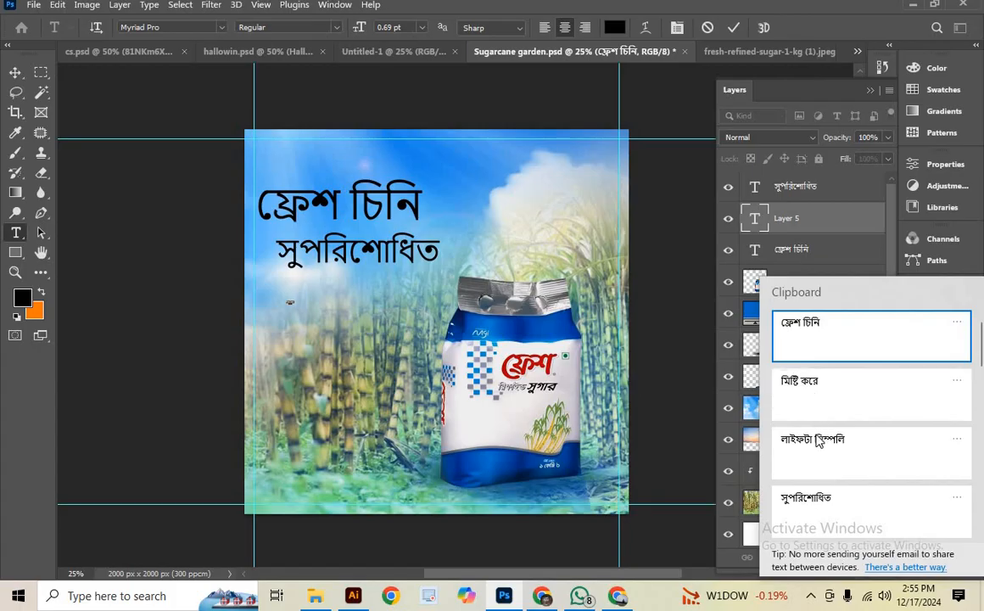
Check the slogan wording of the reference sugar advertisement in the browser's Google Lens page and return to Photoshop
left_click(611, 593)
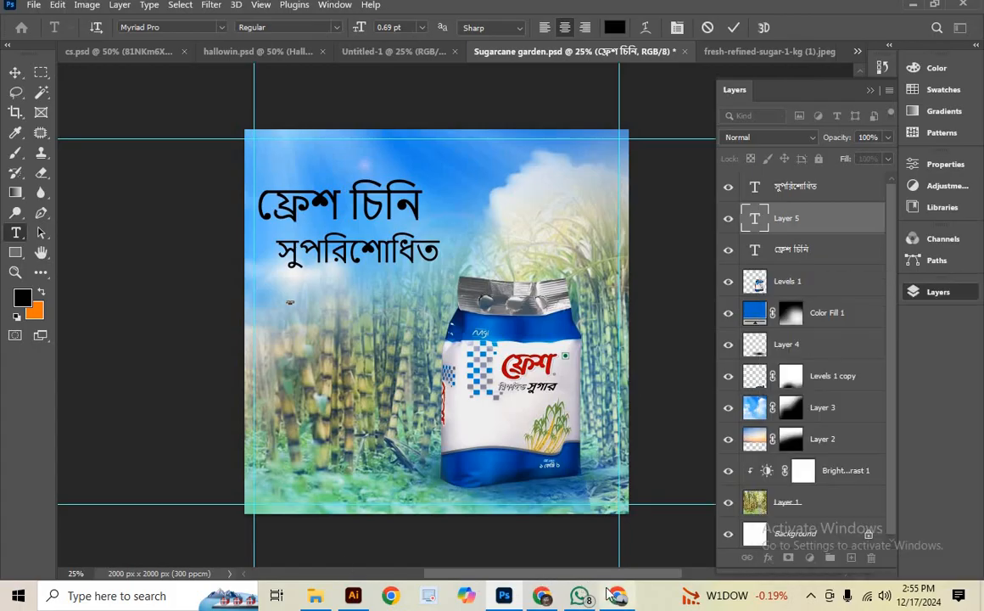
left_click(616, 597)
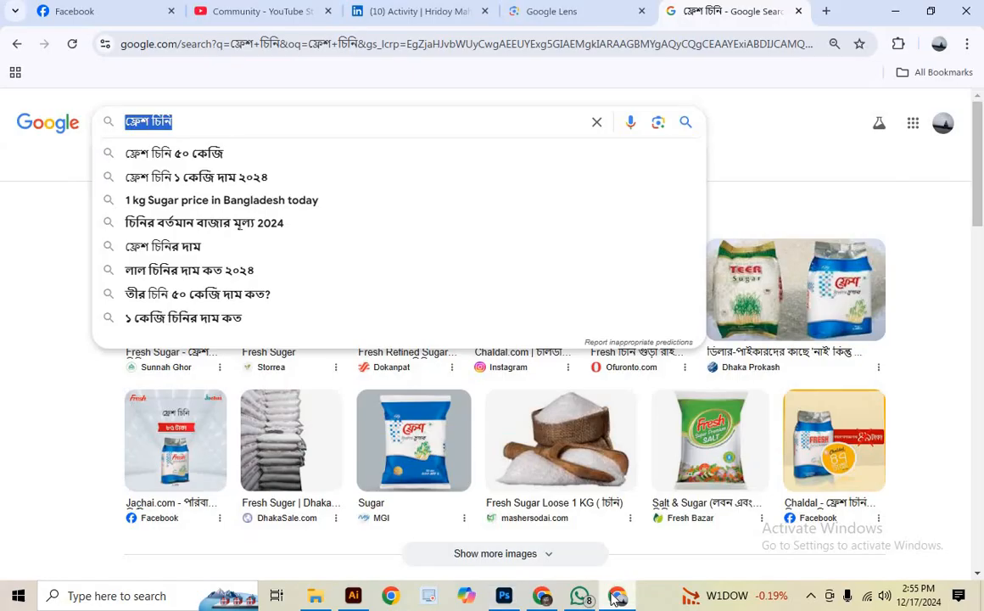
left_click(543, 597)
left_click(617, 596)
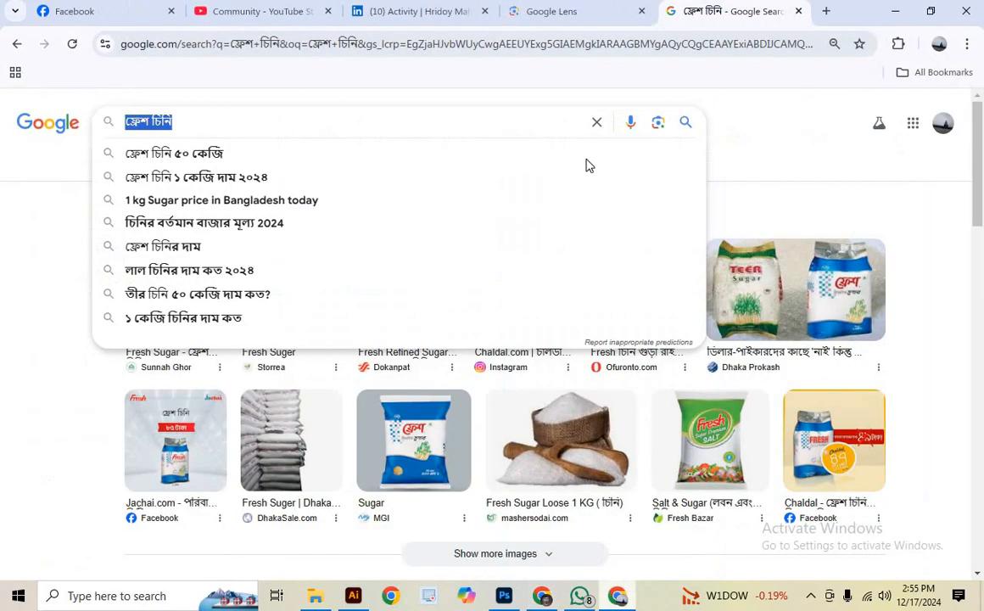
left_click(570, 10)
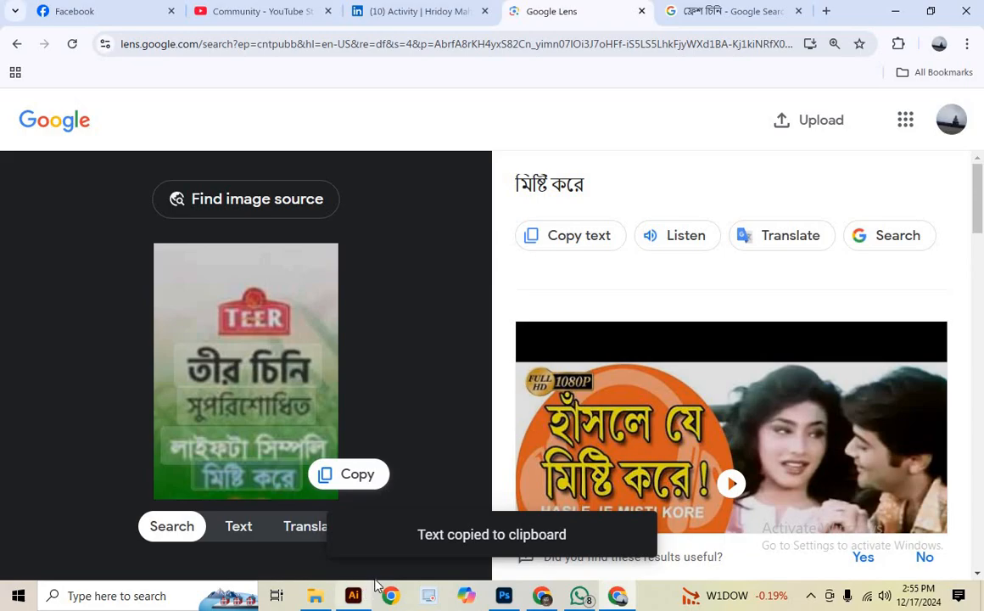
left_click(505, 596)
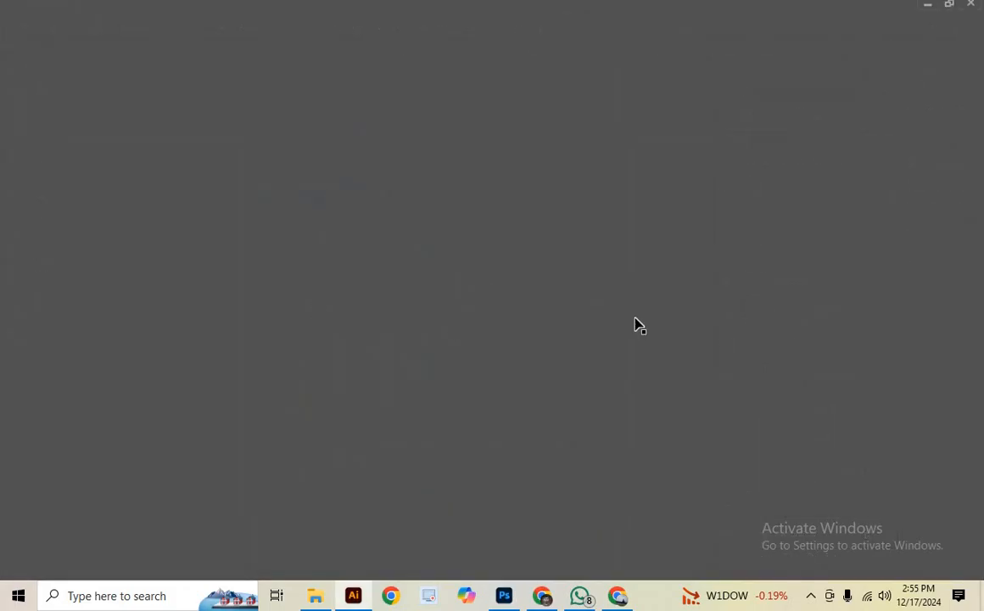
left_click(505, 597)
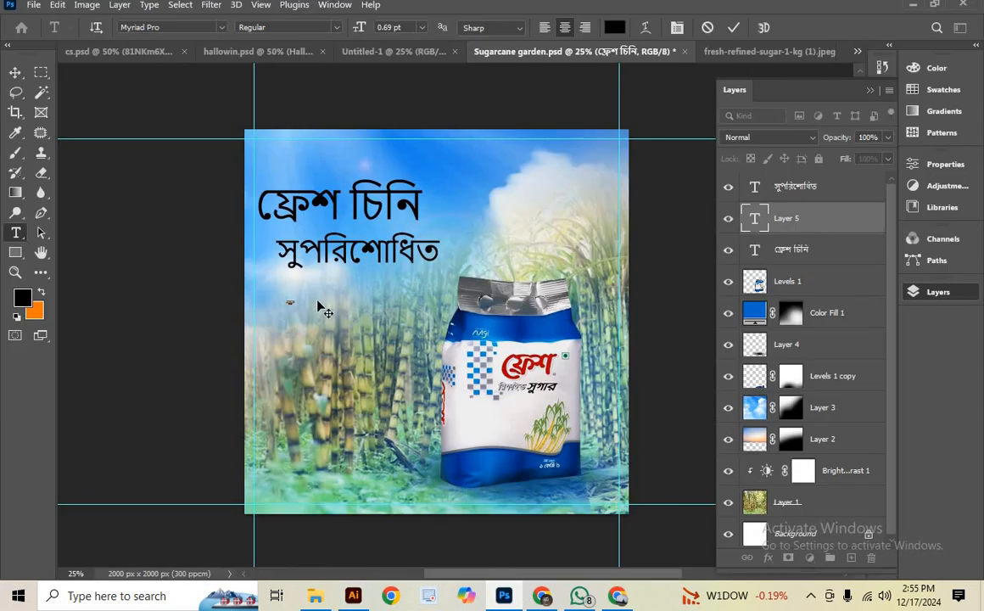
Enter লাইফটা সিম্পলি in the new text layer, scale it to about 1370% and place it just below সুপরিশোধিত
key("super+v")
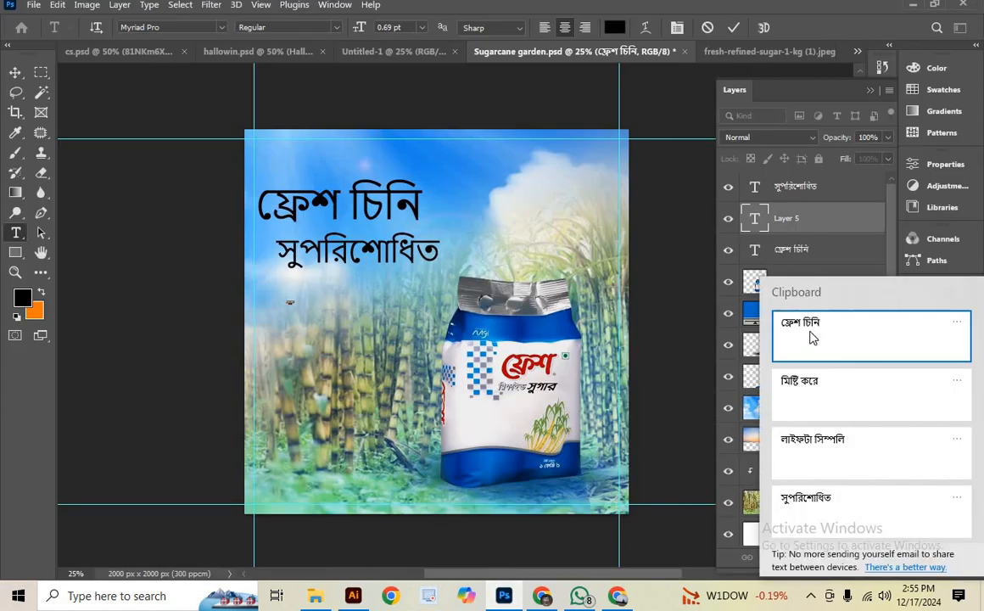
left_click(816, 437)
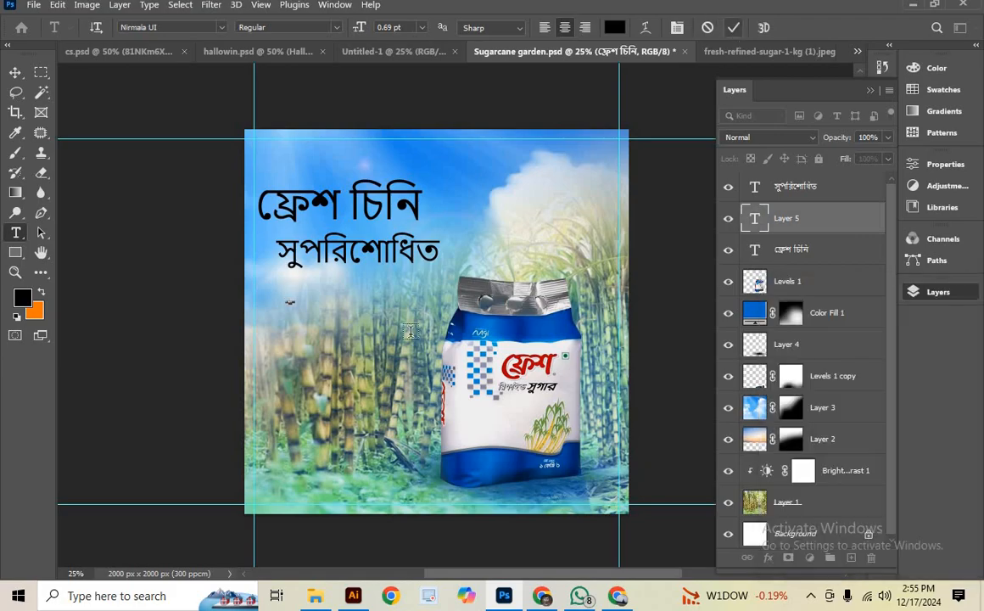
key("ctrl+Return")
key("ctrl+t")
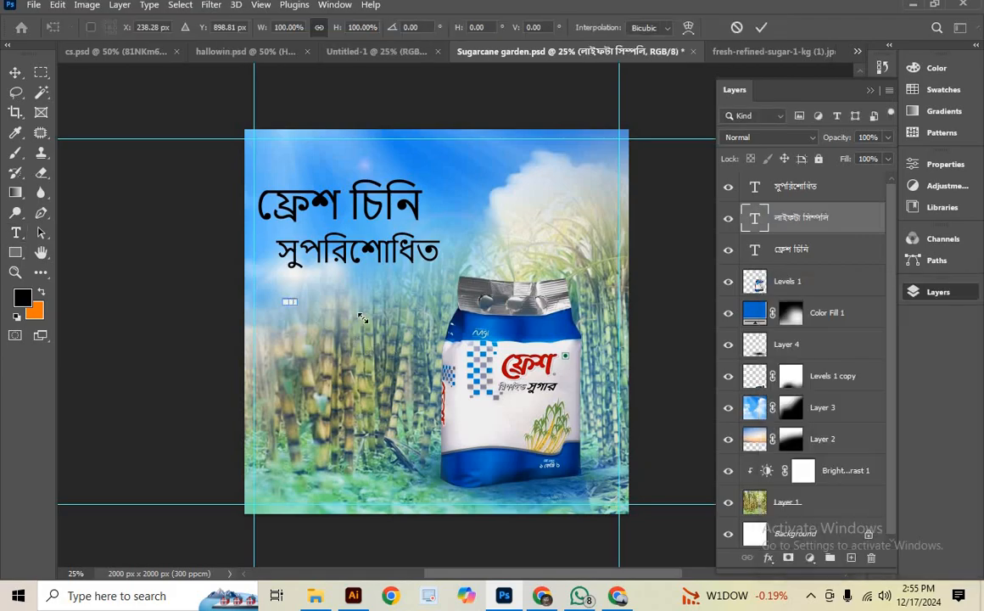
left_click_drag(297, 304, 354, 285)
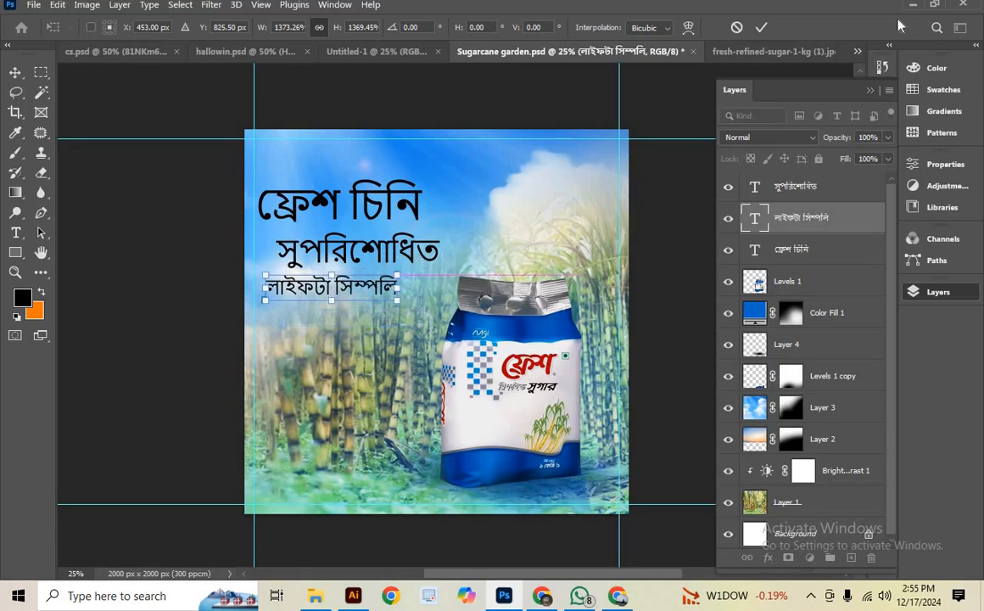
left_click(761, 28)
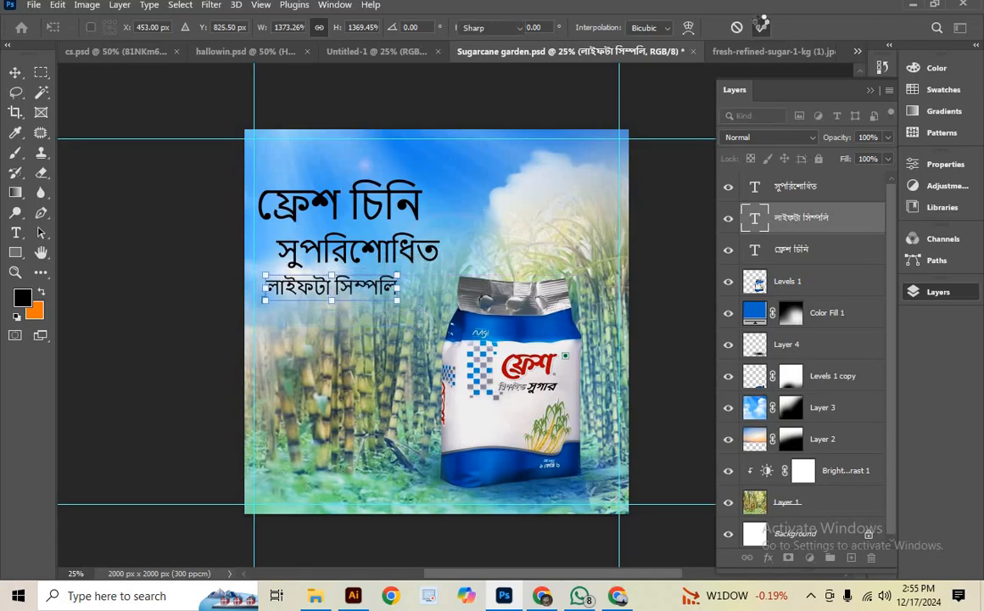
Add a text layer with মিষ্টি করে over the sugarcane below the other lines and enlarge it to about 13.23 pt
left_click(329, 342)
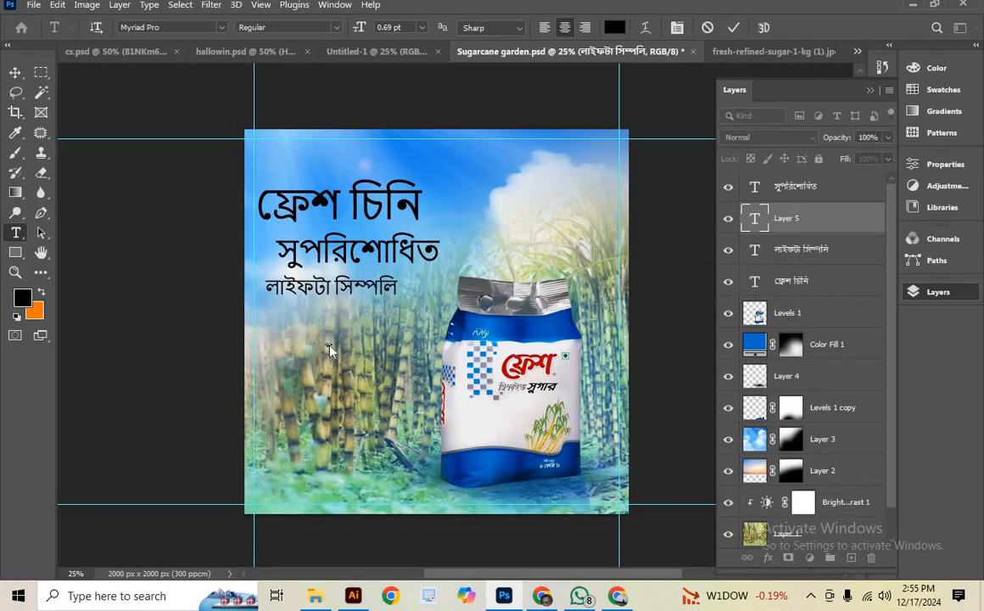
key("super+v")
left_click(824, 402)
left_click(734, 28)
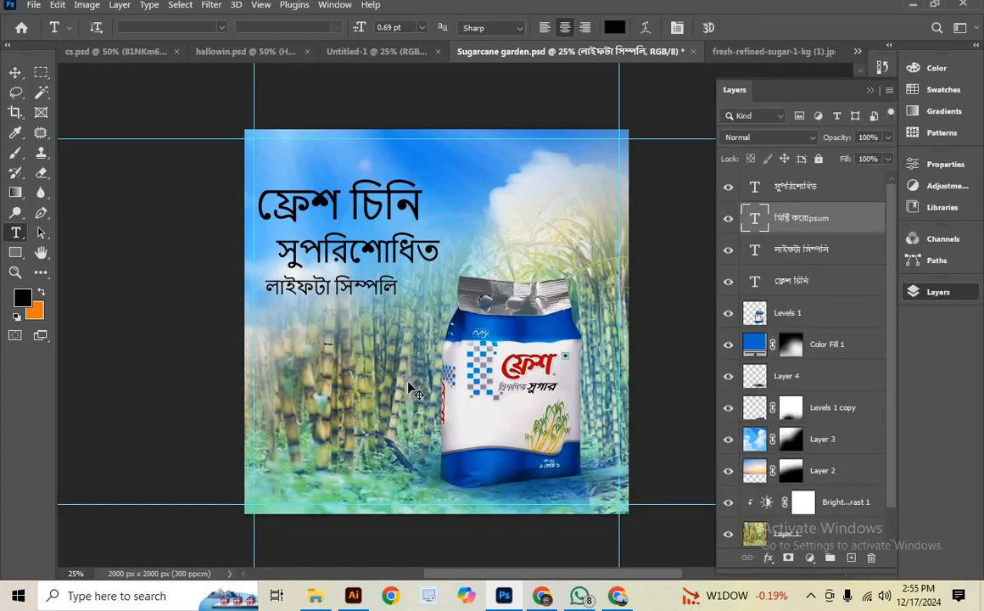
key("ctrl+t")
left_click_drag(393, 367, 470, 403)
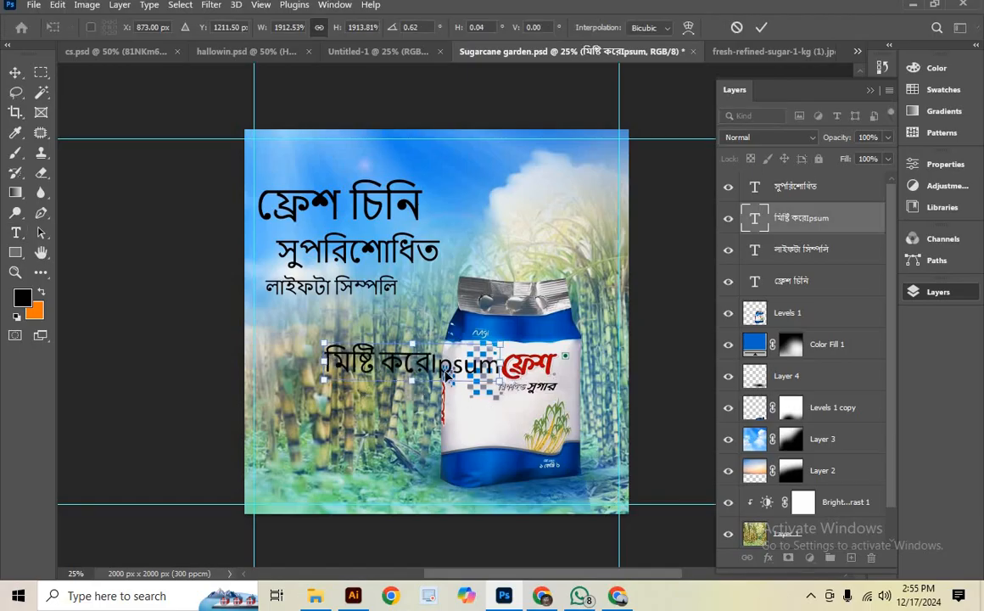
key("Return")
Delete the leftover word Ipsum from the মিষ্টি করে text and place the line just below লাইফটা সিম্পলি
left_click(453, 361)
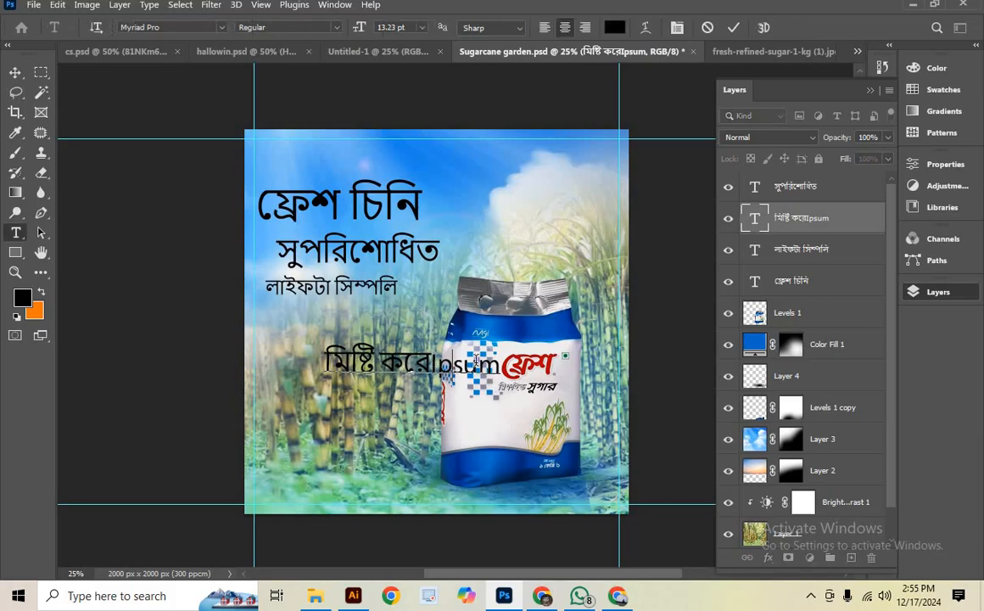
double_click(476, 361)
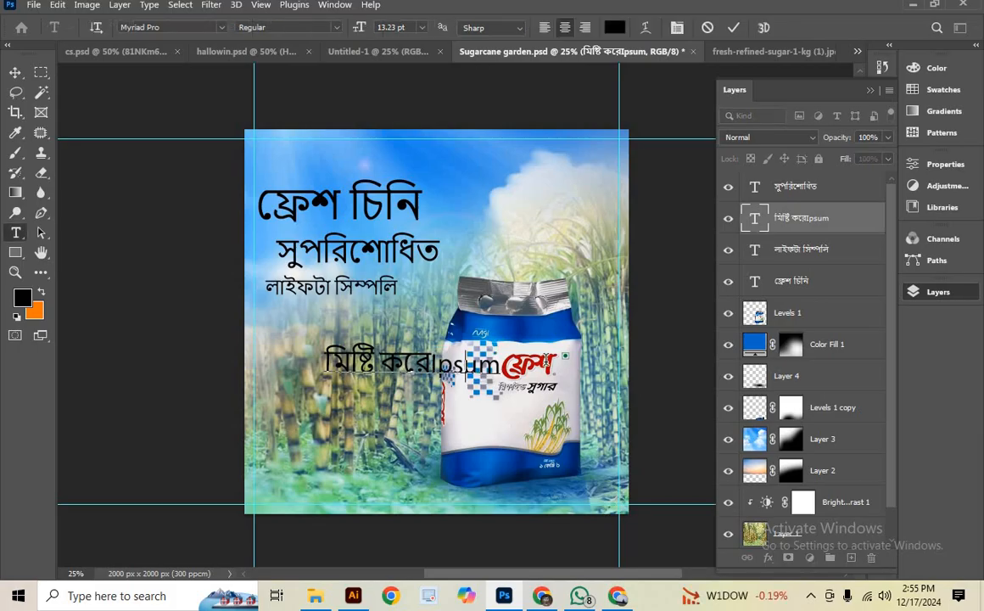
key("BackSpace")
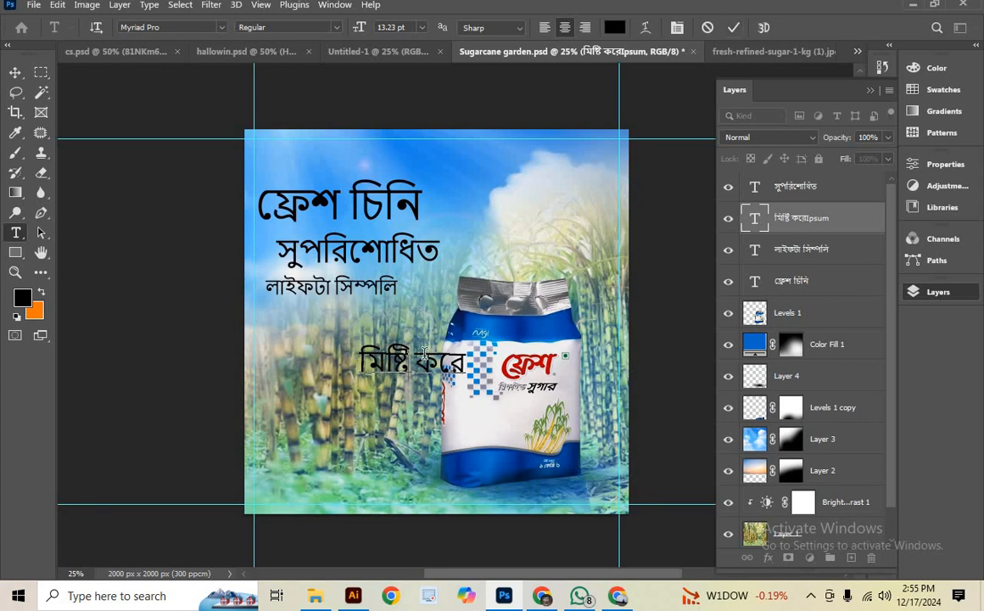
left_click(16, 72)
left_click_drag(430, 370, 415, 329)
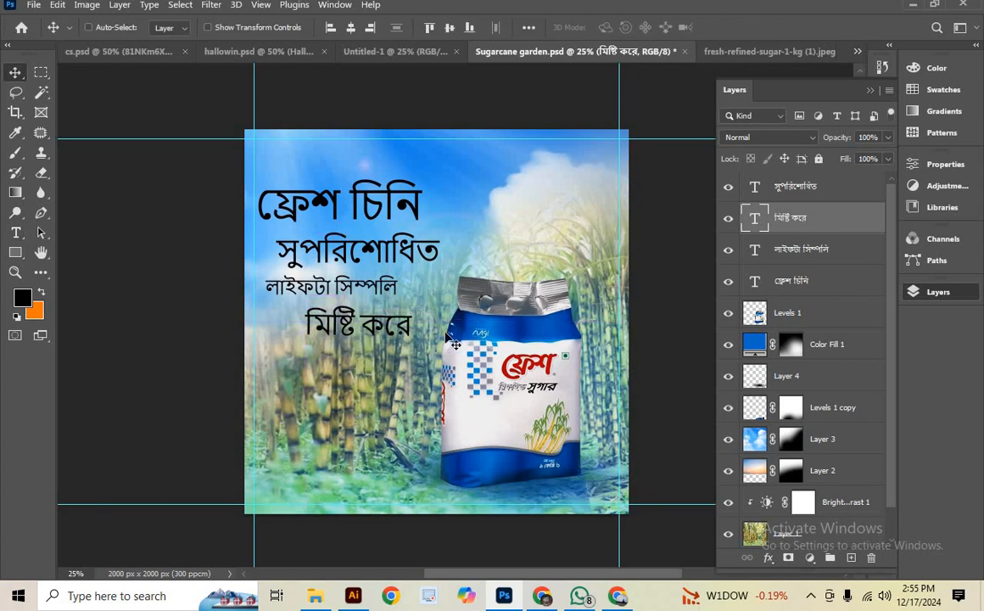
mouse_move(457, 430)
left_mouse_down()
mouse_move(425, 431)
mouse_move(503, 417)
mouse_move(468, 421)
left_mouse_up()
left_click_drag(342, 409, 400, 389)
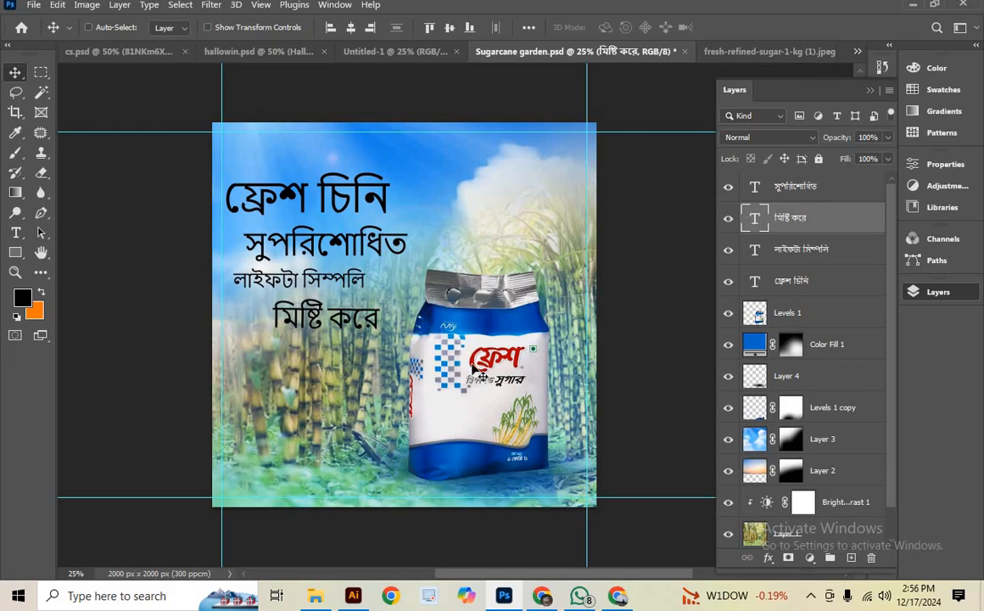
scroll(458, 481, "down", 2)
scroll(471, 505, "up", 2)
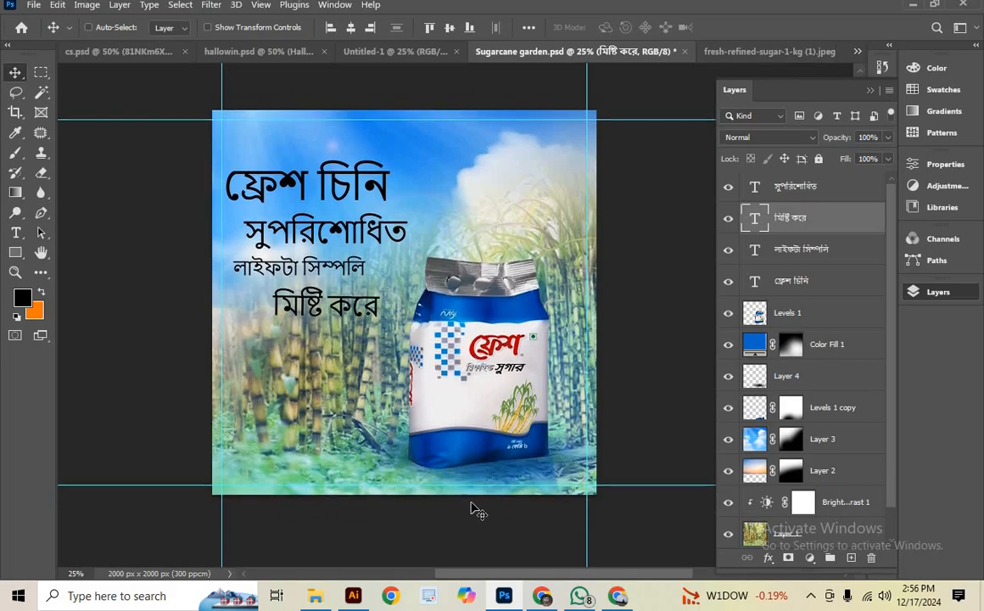
Switch to Illustrator and look through the brochure pages of Busness Full Propile 1.pdf at 33.33% zoom
left_click(355, 595)
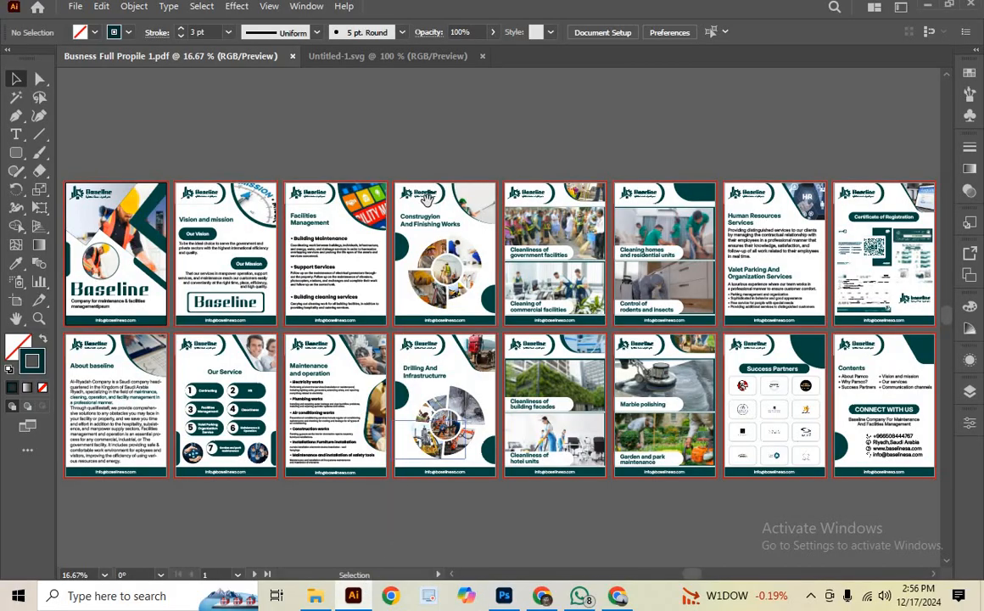
left_click_drag(395, 167, 575, 179)
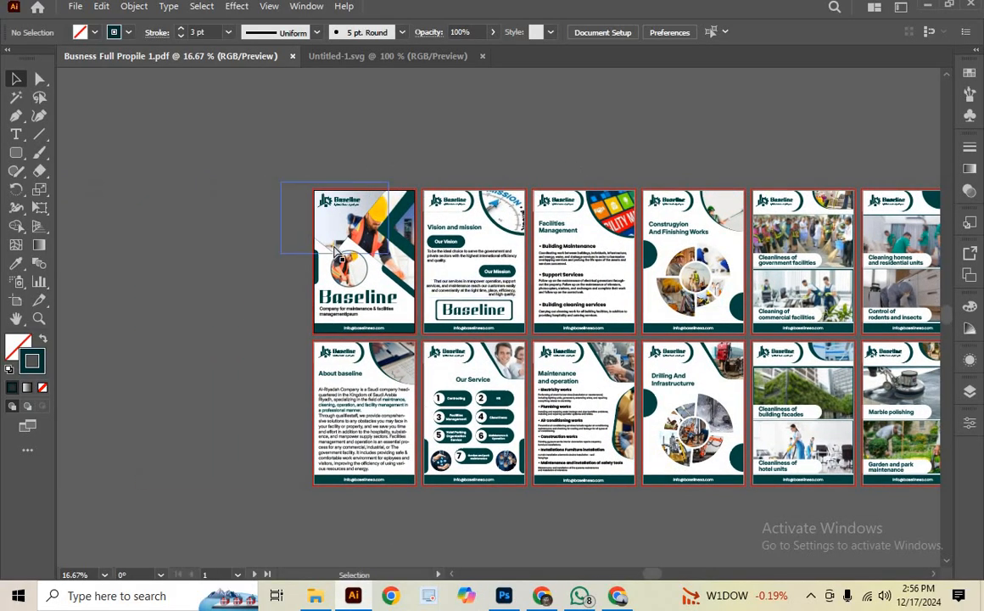
key("ctrl+equal")
key("ctrl+equal")
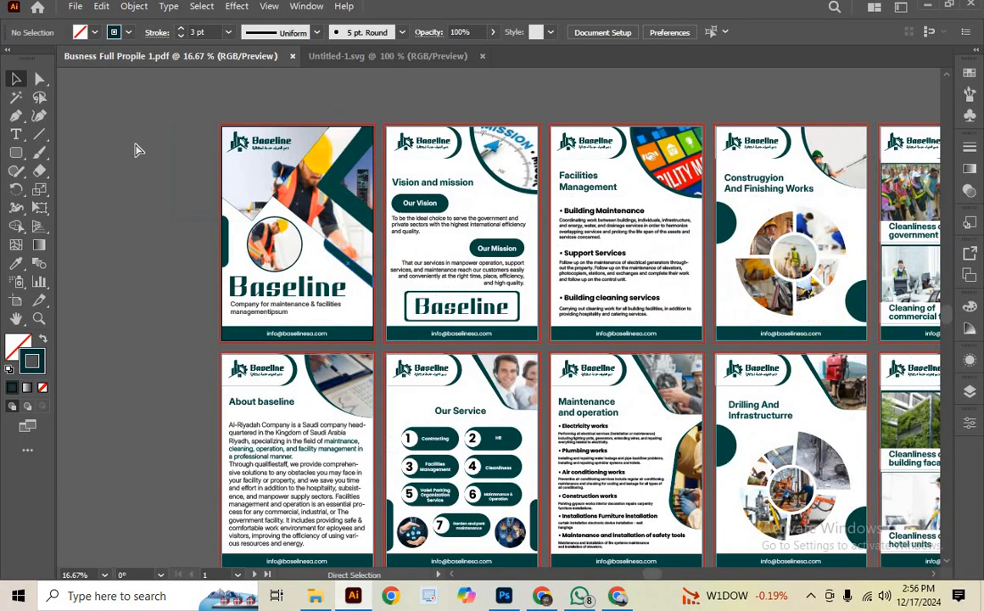
scroll(255, 285, "up", 1)
scroll(416, 241, "right", 5)
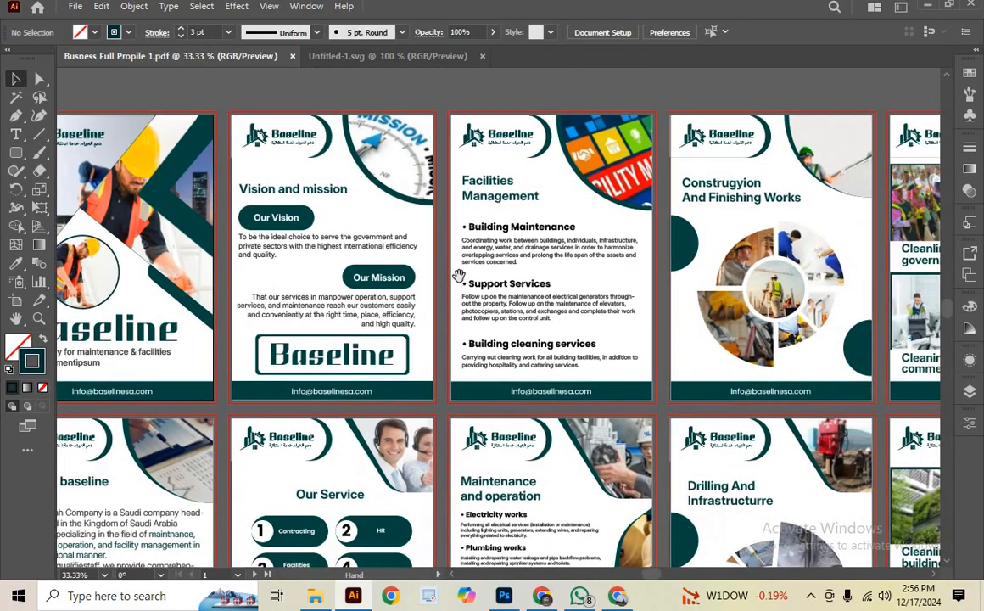
scroll(417, 242, "right", 15)
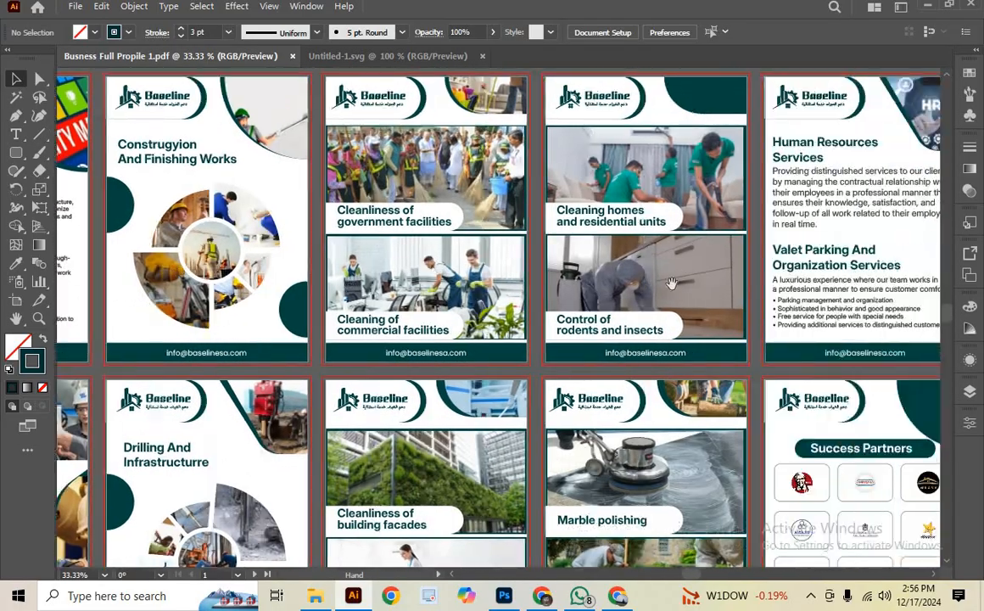
scroll(485, 294, "right", 2)
scroll(509, 289, "down", 3)
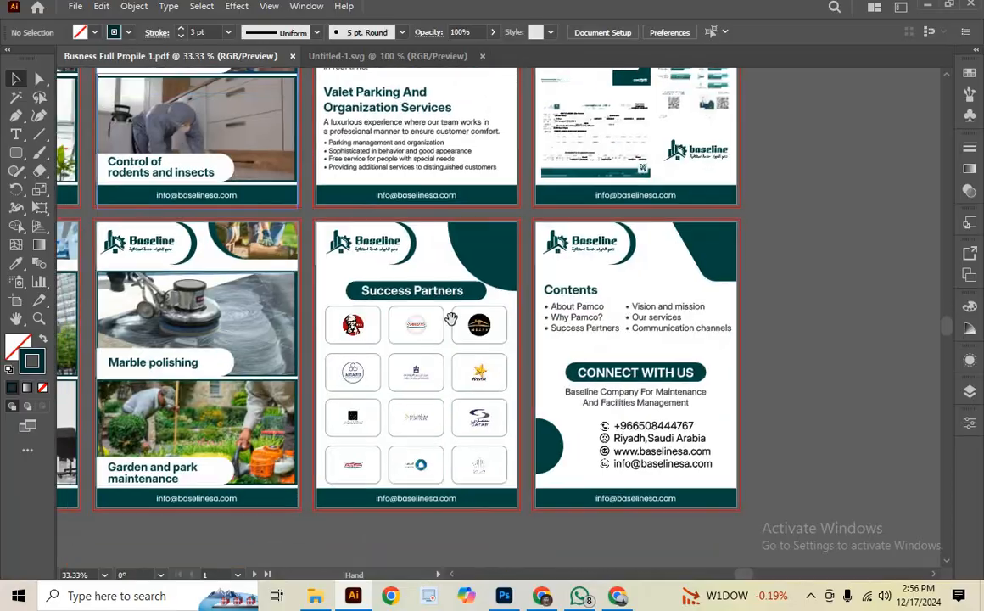
scroll(577, 263, "down", 1)
scroll(509, 297, "left", 10)
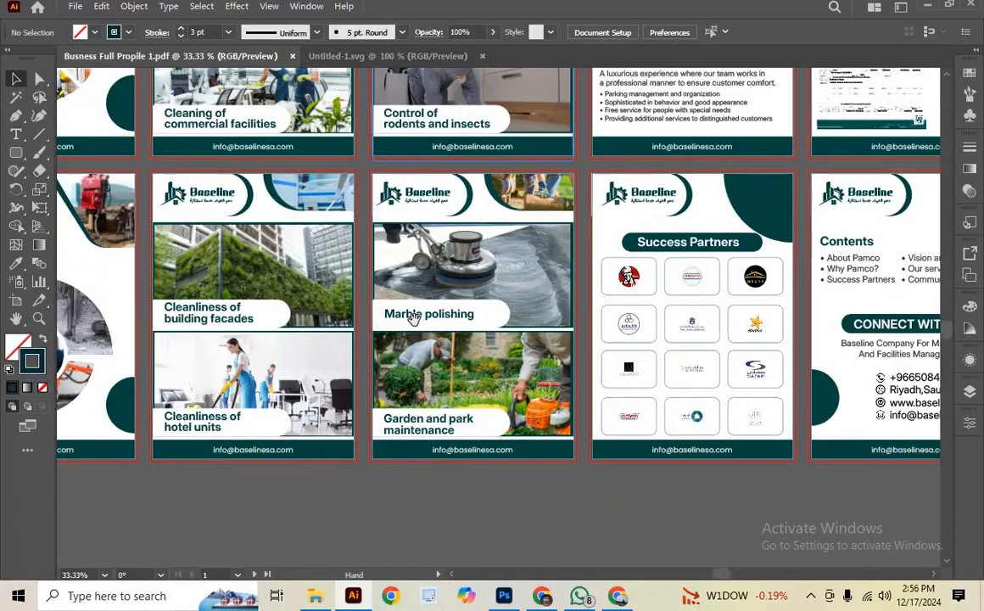
scroll(593, 322, "left", 9)
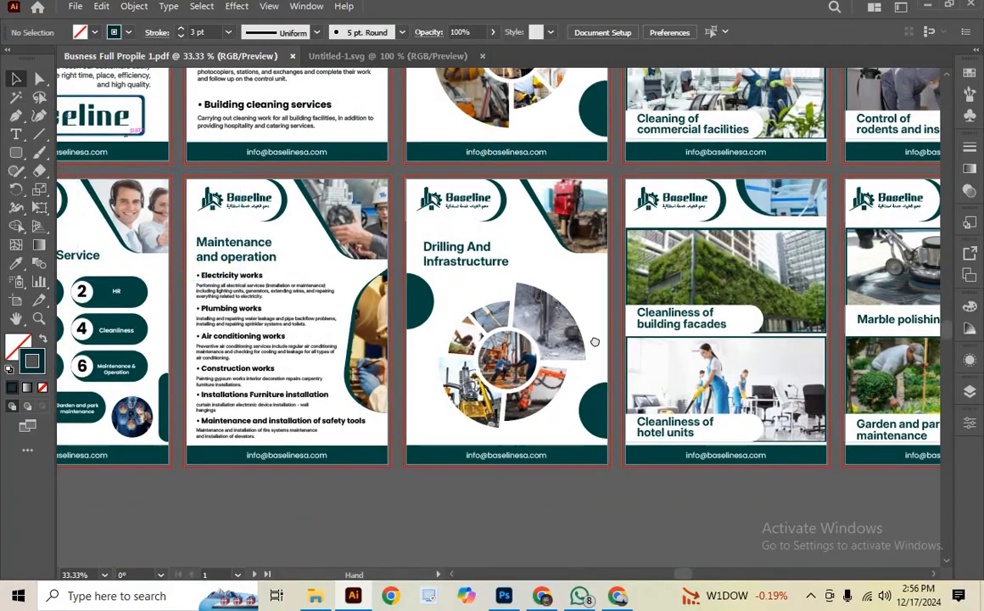
scroll(362, 357, "left", 5)
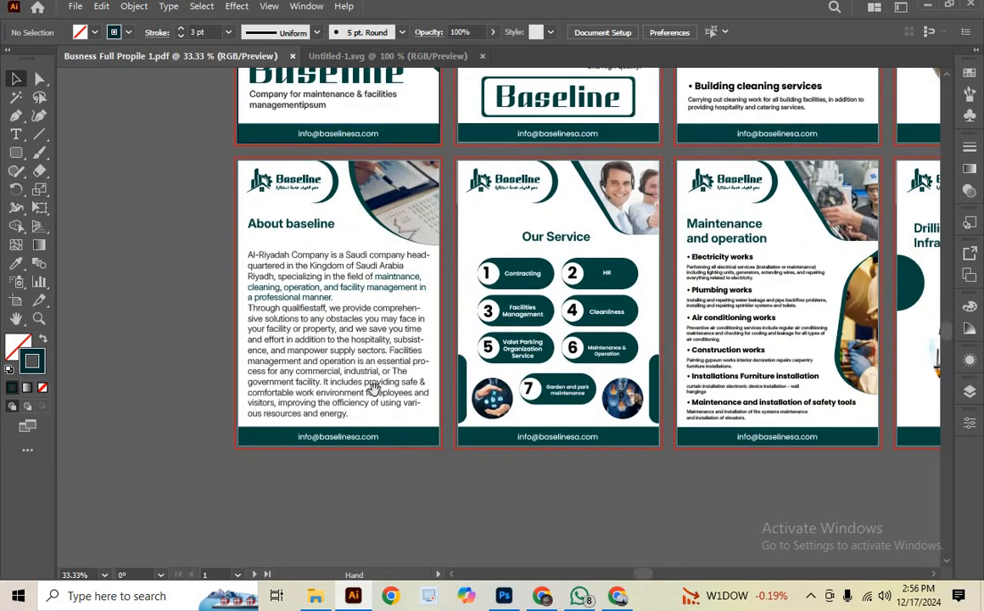
scroll(356, 355, "up", 6)
scroll(411, 331, "right", 7)
scroll(411, 329, "right", 19)
scroll(410, 329, "down", 3)
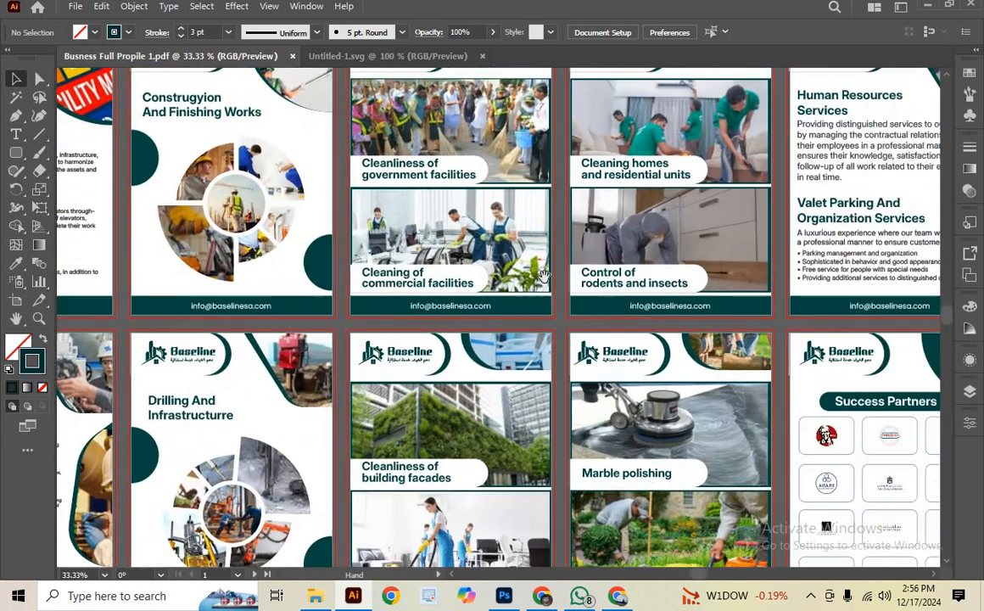
scroll(287, 155, "up", 3)
scroll(339, 212, "left", 11)
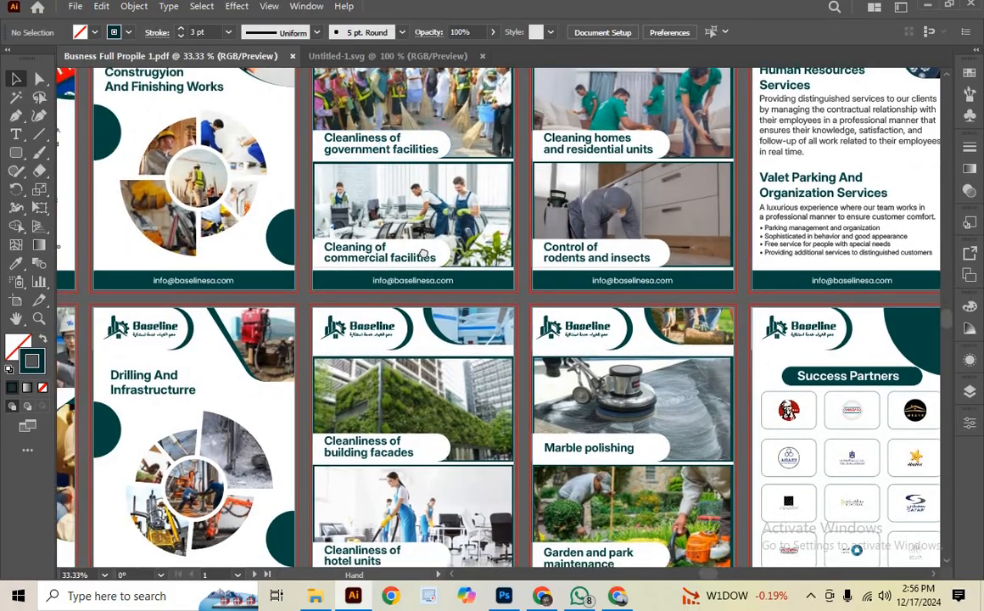
Close the Busness Full Propile 1.pdf document, leaving the Untitled-1.svg logo document open
scroll(417, 311, "right", 2)
left_click_drag(418, 312, 434, 393)
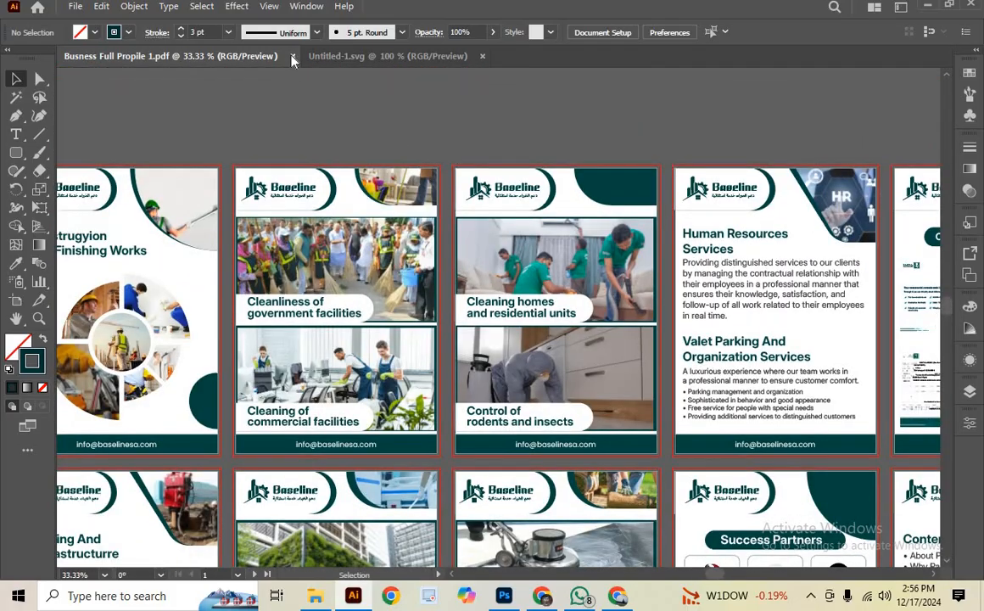
left_click(292, 56)
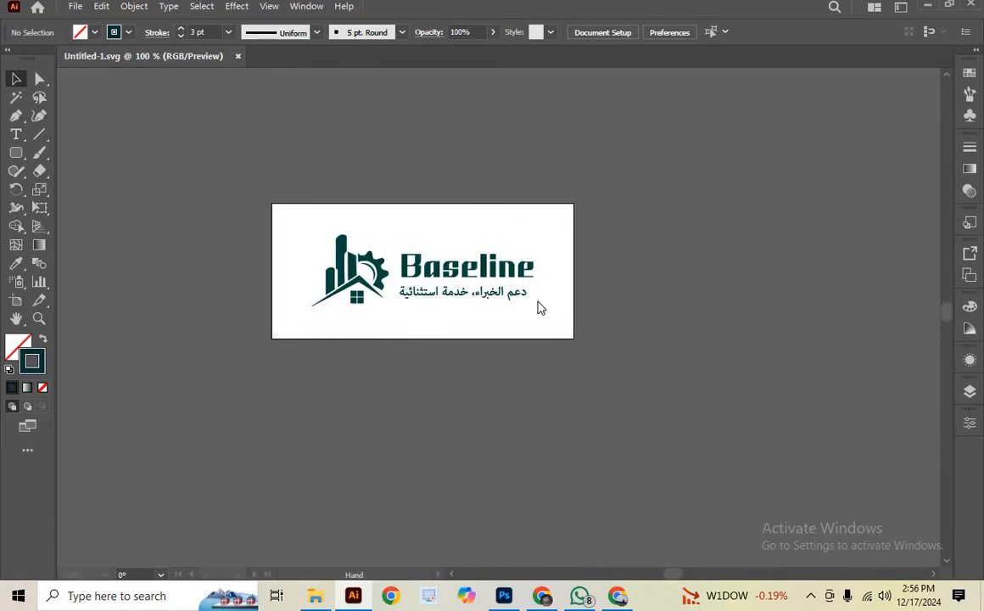
Switch to Photoshop and select all the text of the ফ্রেশ চিনি headline for editing
left_click(539, 596)
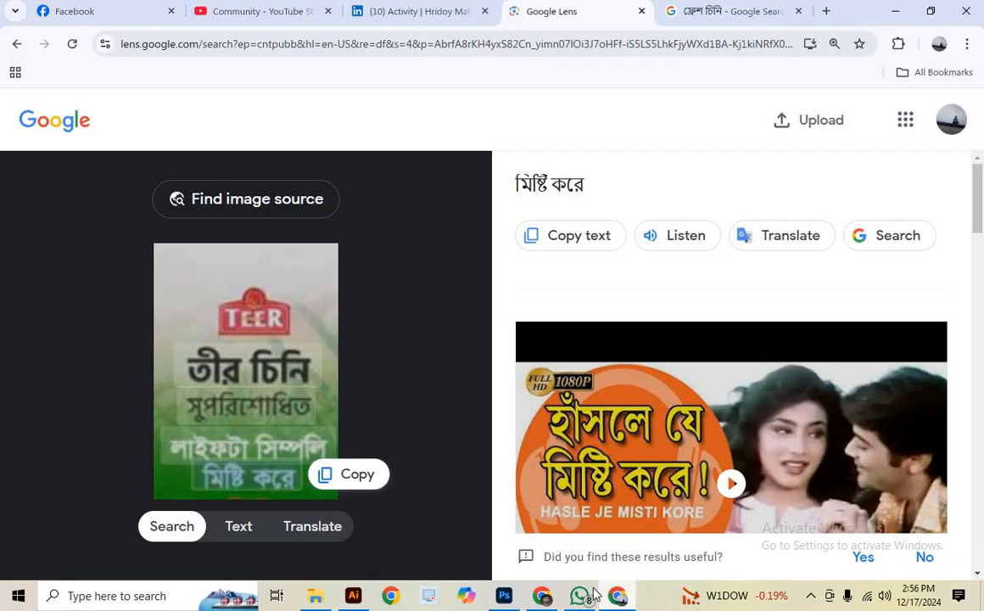
left_click(504, 596)
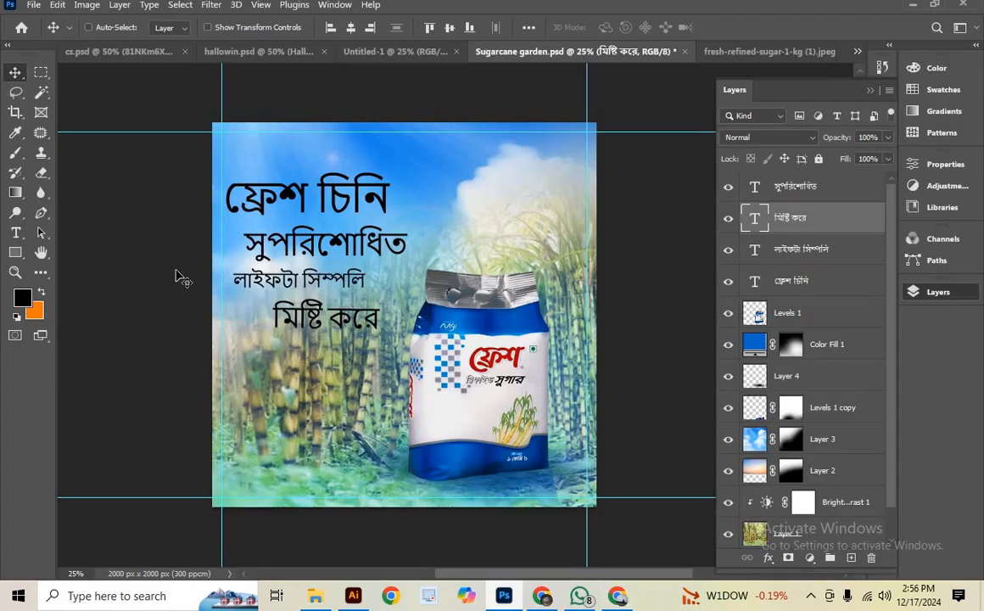
left_click(239, 208, "ctrl")
double_click(279, 187)
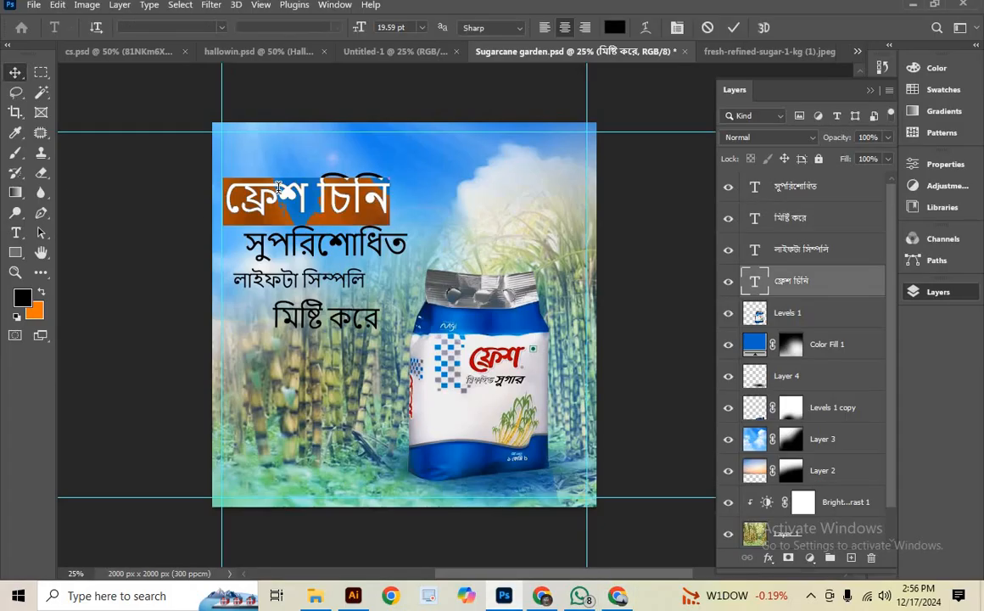
left_click(279, 188)
double_click(278, 187)
key("ctrl+a")
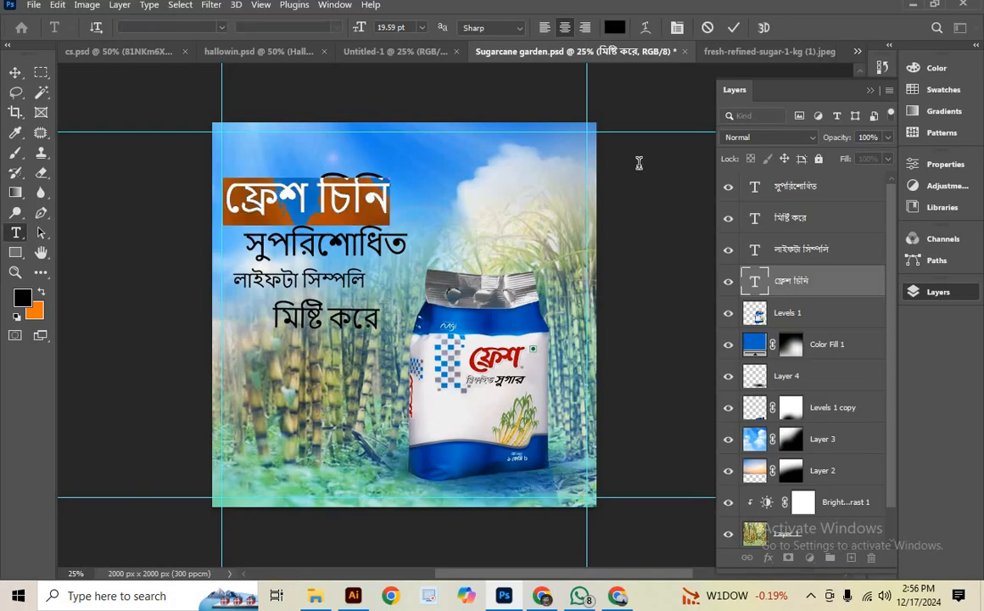
Set the font of the selected ফ্রেশ চিনি headline to Akhand Bengali Extrabold
left_click(942, 165)
left_click(942, 165)
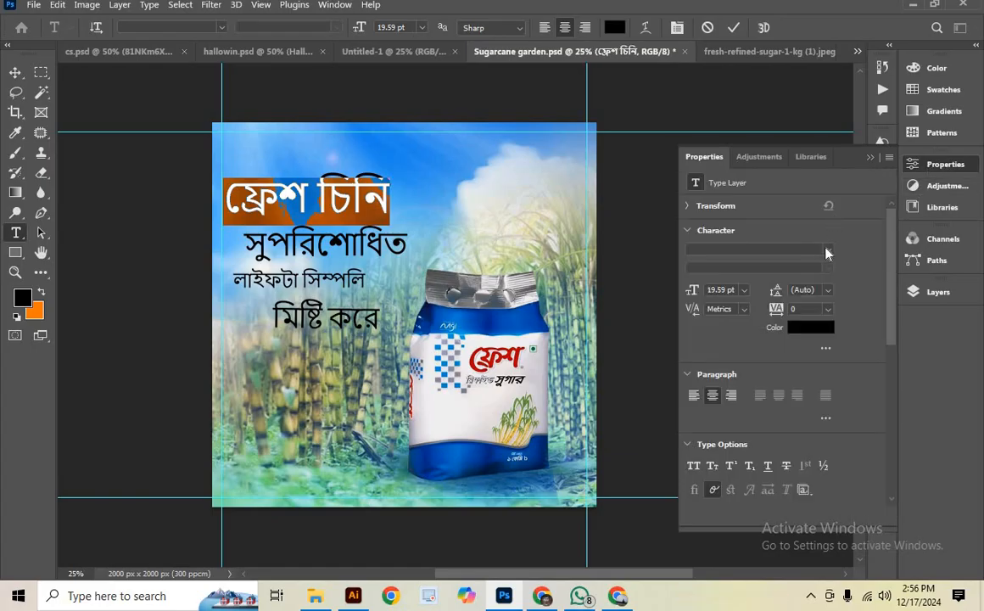
left_click(829, 253)
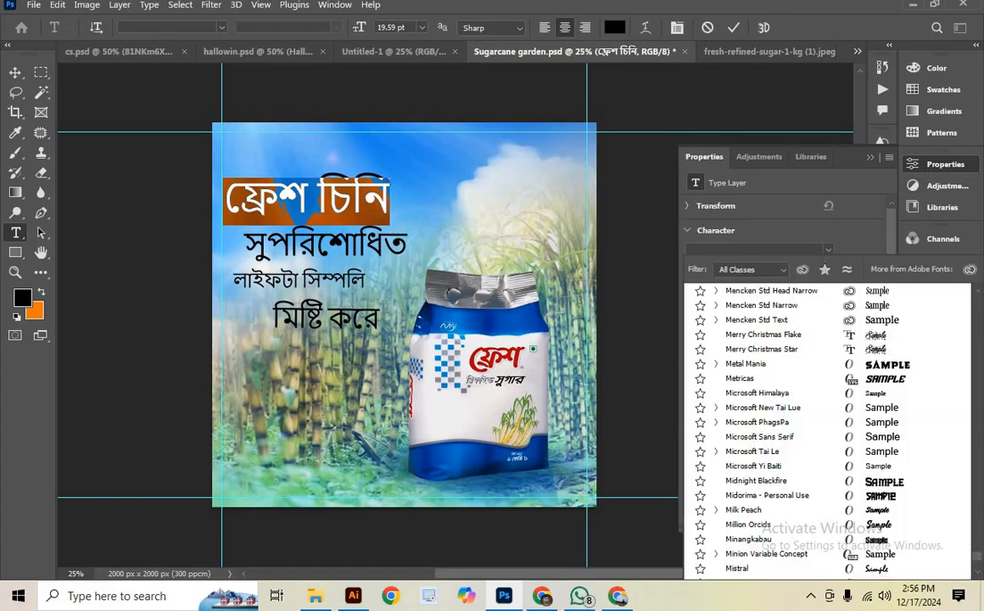
left_click(806, 296)
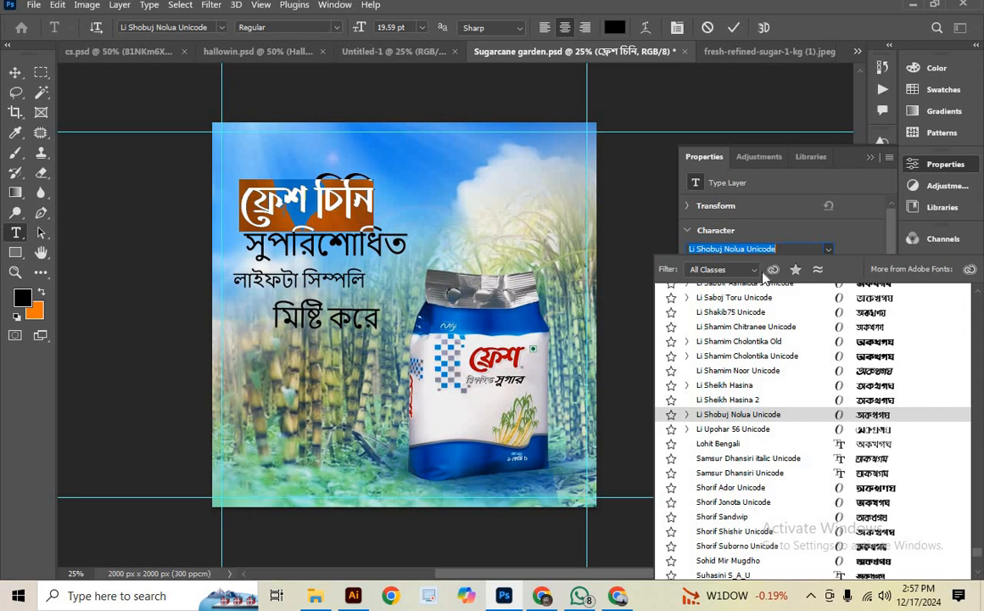
type("he")
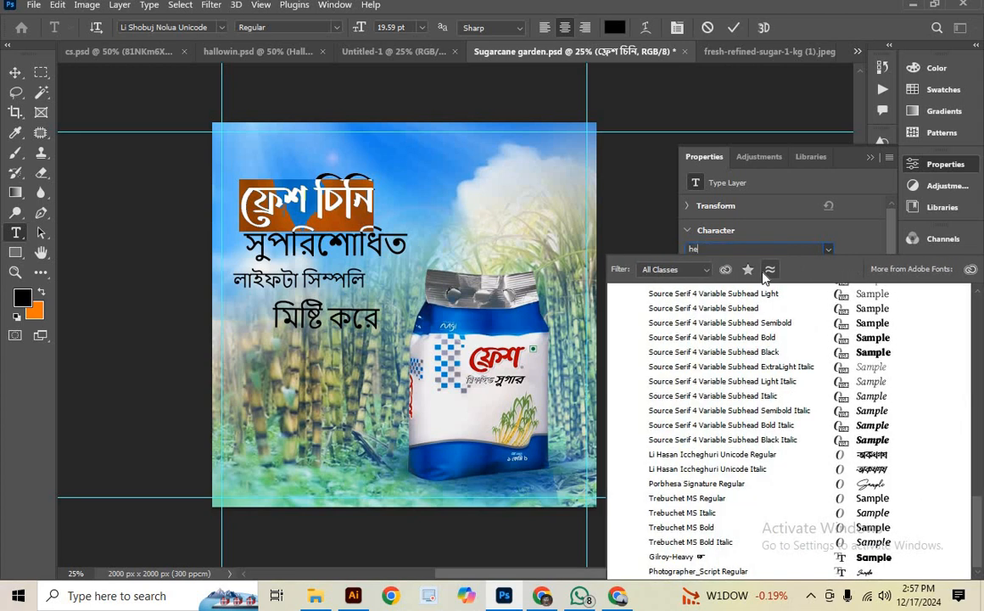
type("d")
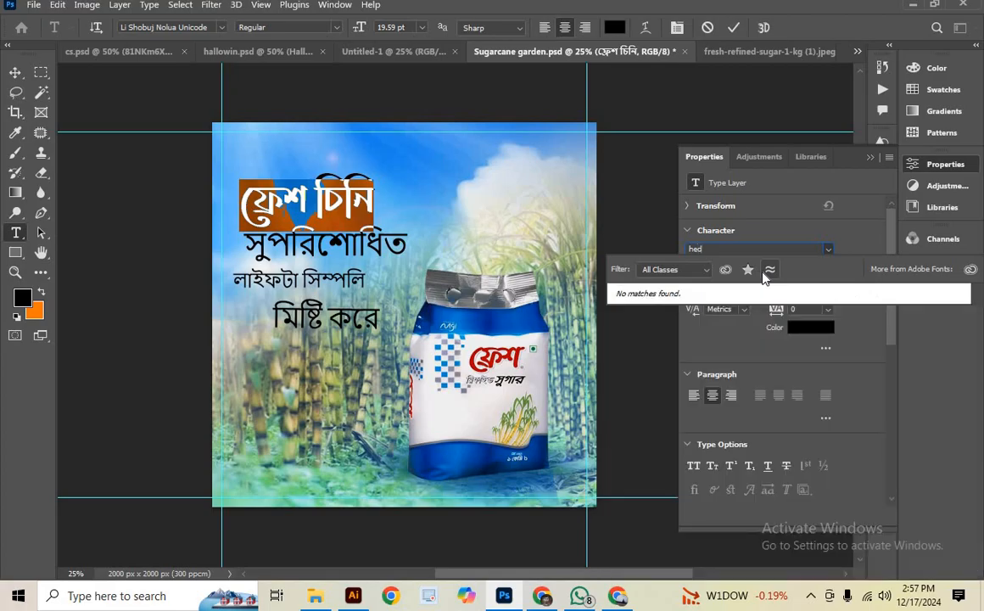
key("BackSpace")
key("BackSpace")
key("BackSpace")
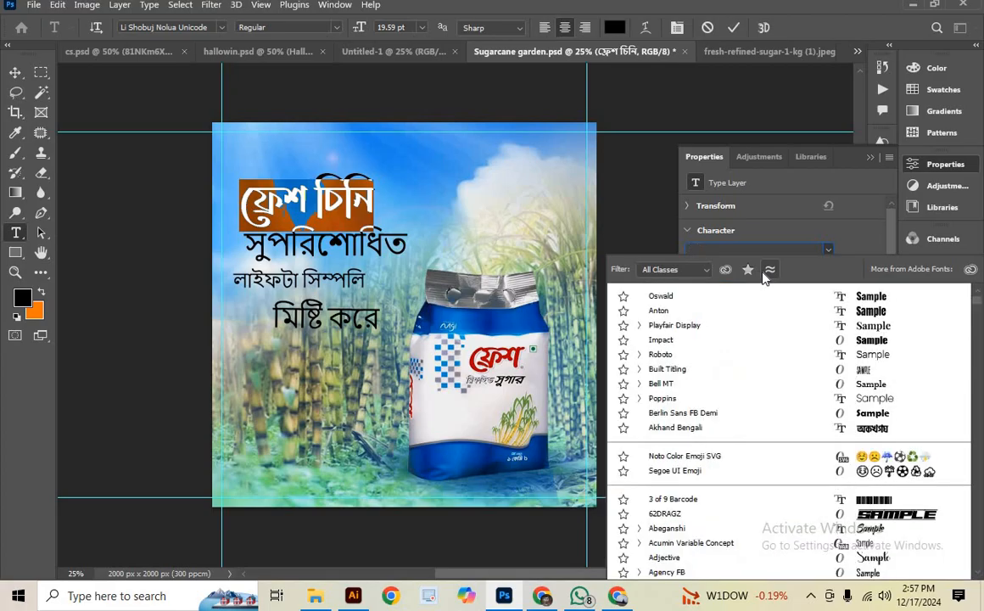
left_click(709, 429)
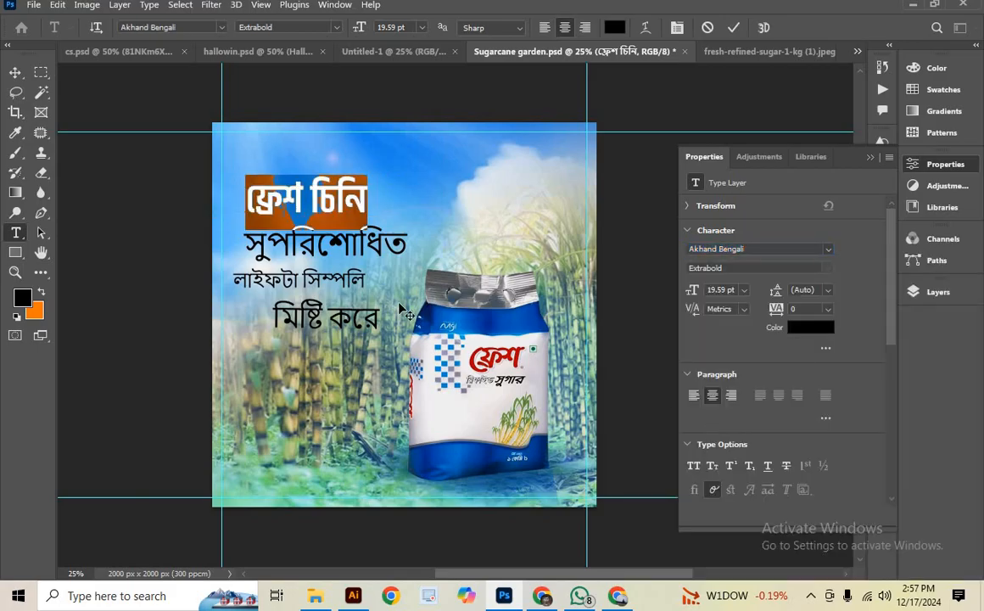
left_click(734, 27)
key("v")
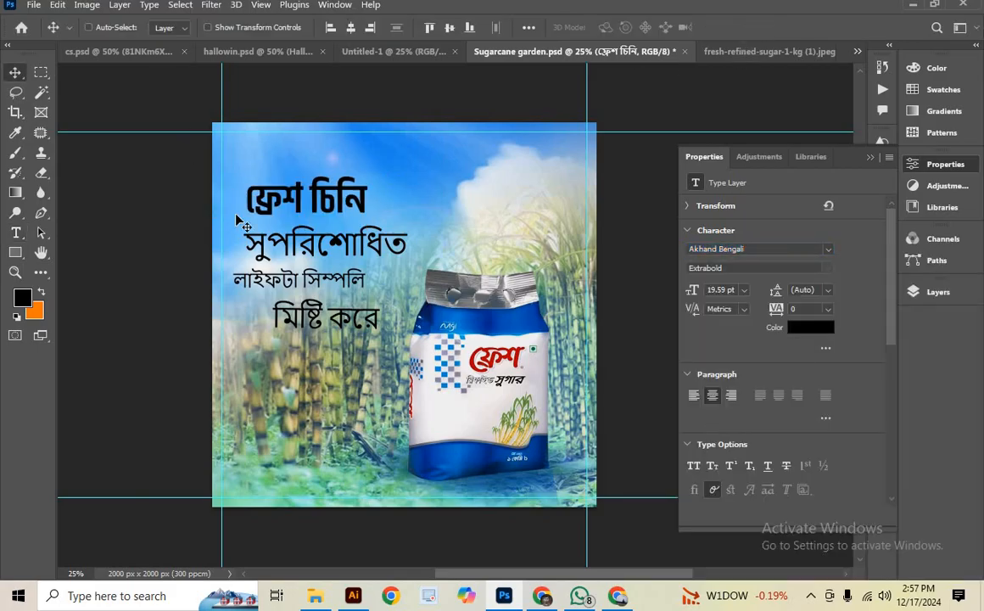
Scale the ফ্রেশ চিনি headline to about 130% and move it slightly up above সুপরিশোধিত
key("ctrl")
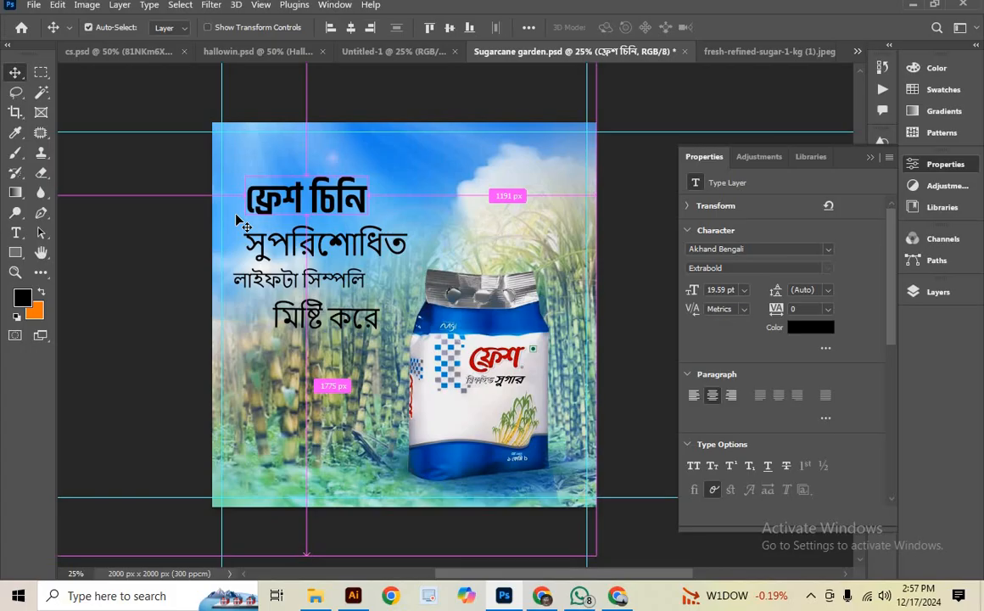
key("ctrl+t")
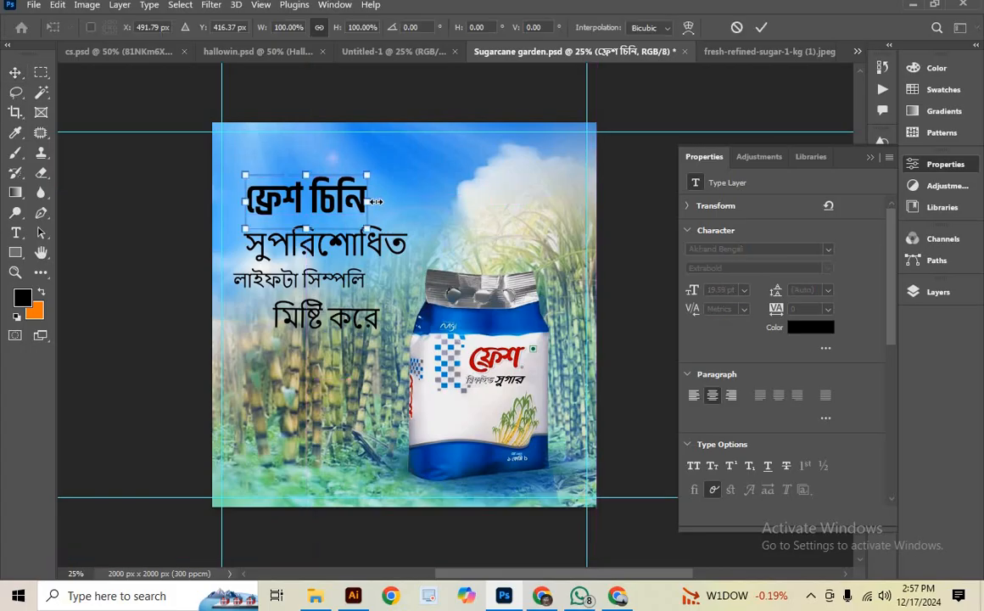
left_click_drag(387, 201, 352, 192)
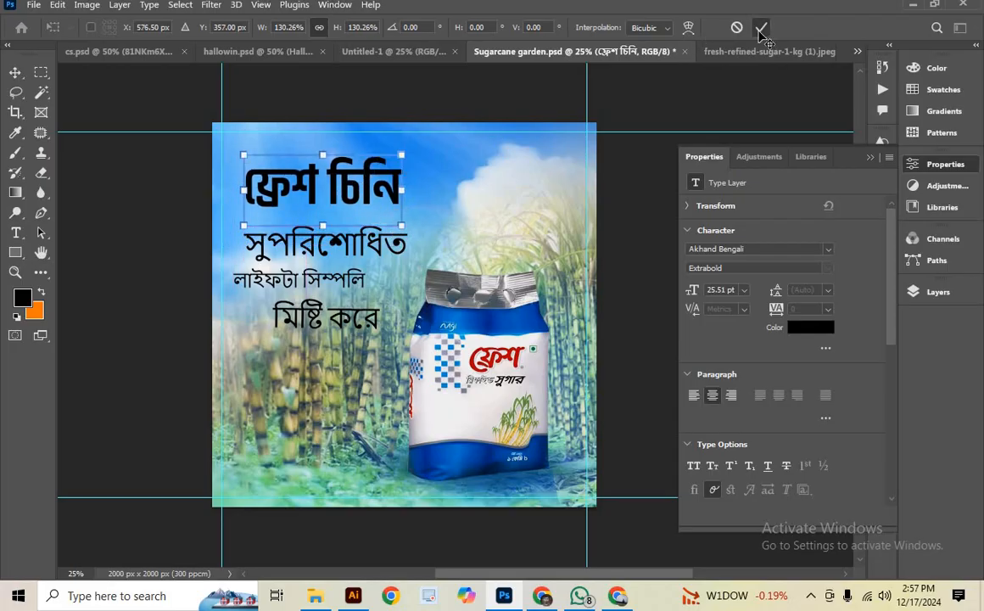
left_click(761, 28)
Set the font of the সুপরিশোধিত line to Akhand Bengali Extrabold
double_click(360, 246)
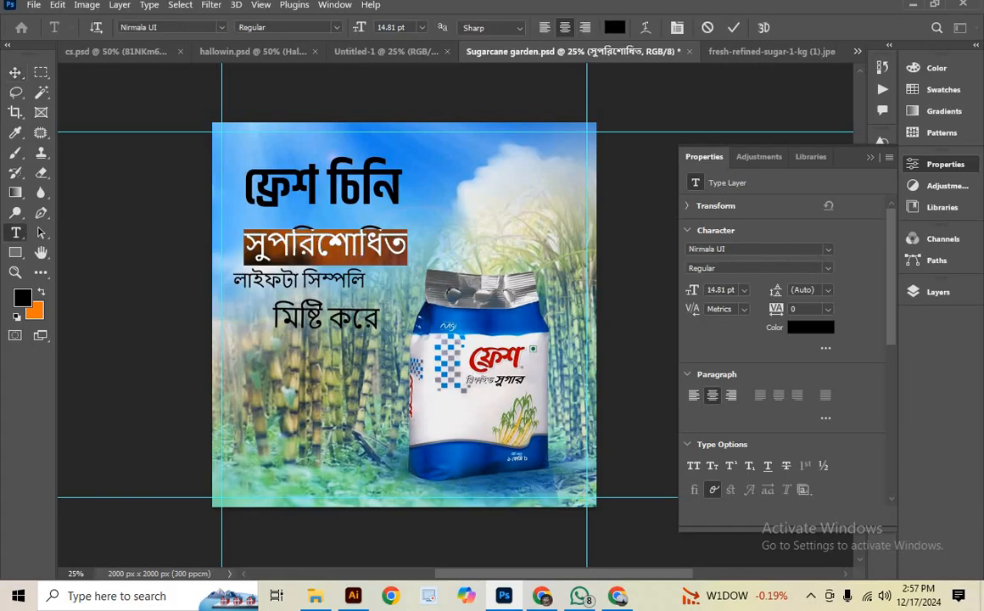
left_click(830, 251)
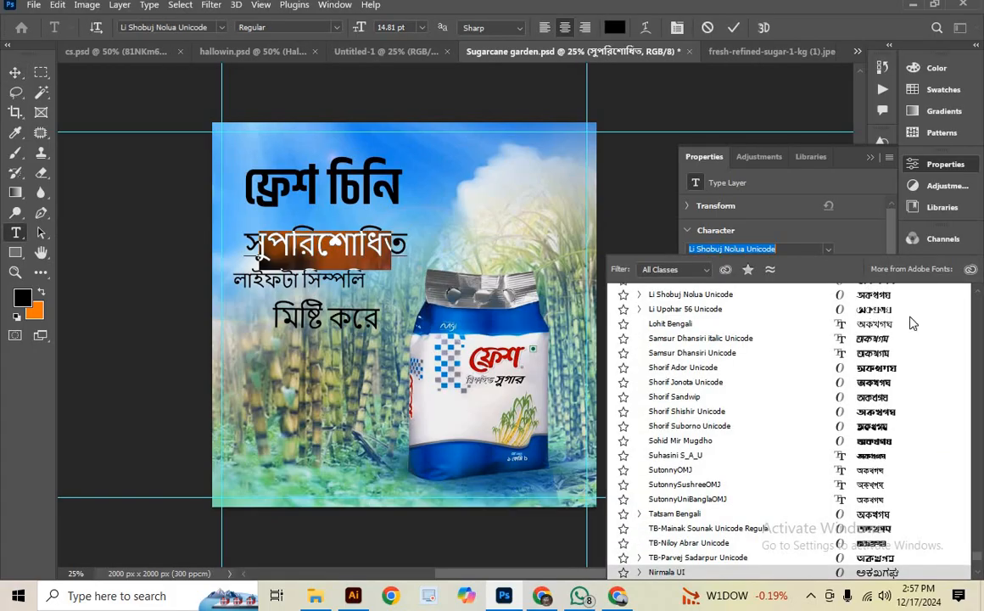
scroll(909, 322, "up", 2)
left_click(979, 312)
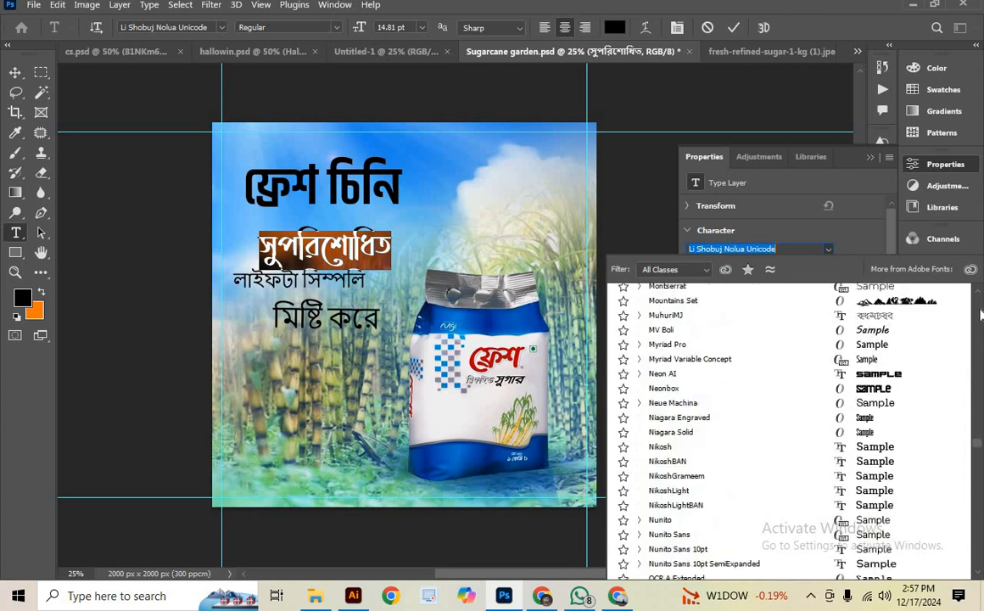
left_click_drag(977, 437, 977, 293)
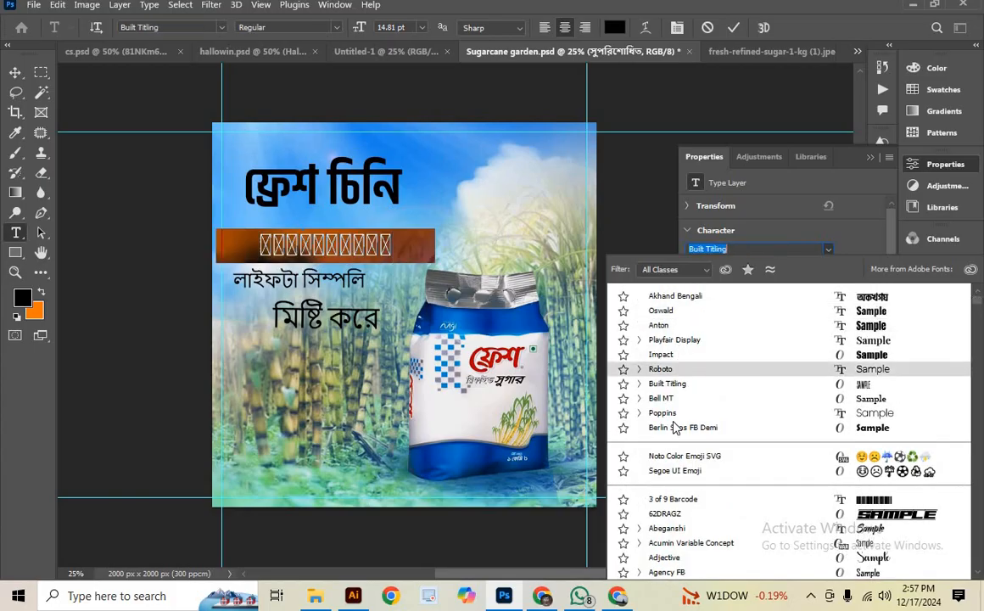
left_click(654, 296)
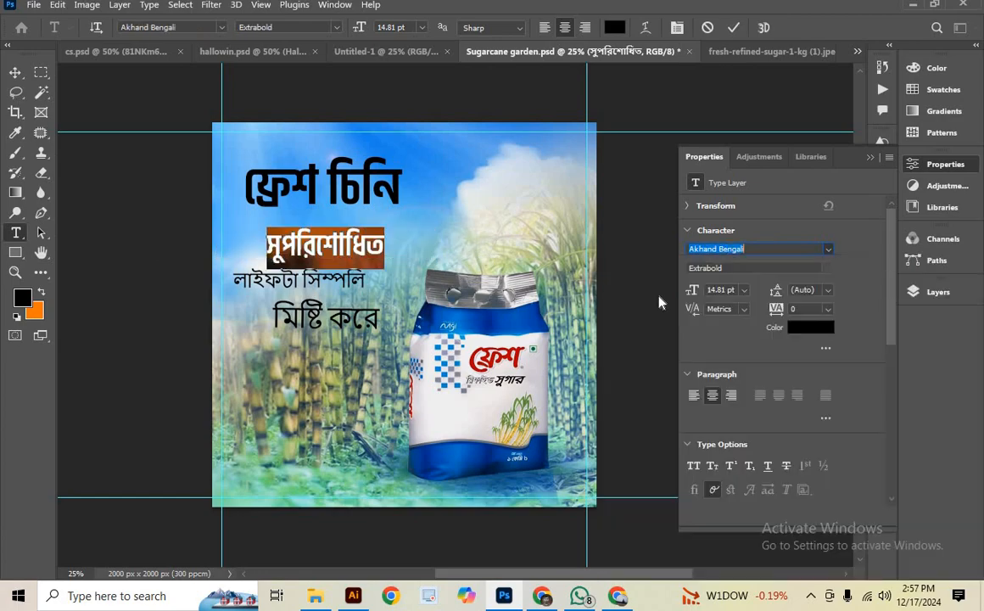
left_click(737, 29)
Move the সুপরিশোধিত line up so it sits close beneath the ফ্রেশ চিনি headline
key("ctrl+plus")
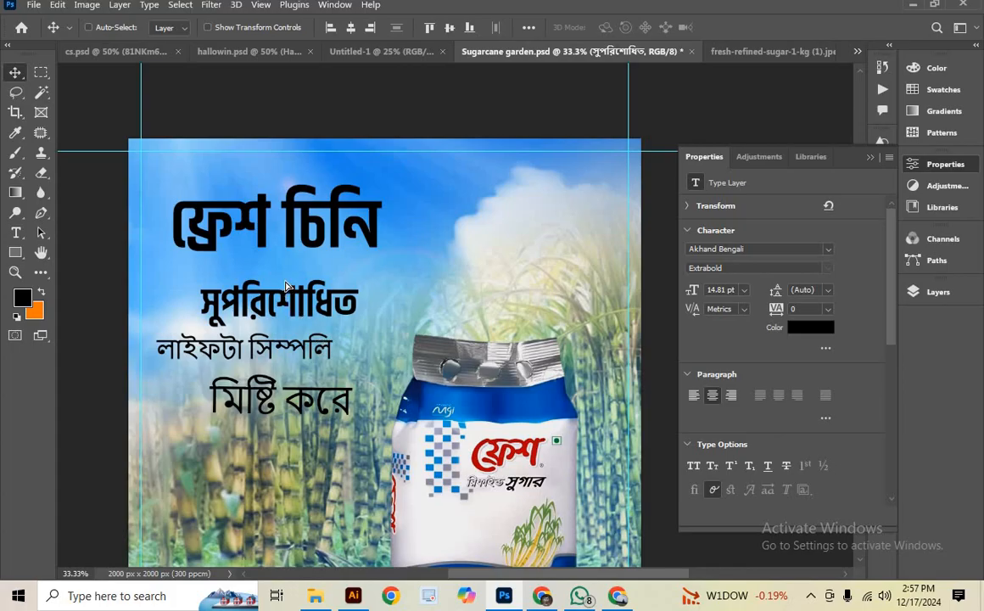
mouse_move(286, 286)
left_mouse_down()
mouse_move(287, 276)
mouse_move(298, 277)
mouse_move(291, 290)
mouse_move(297, 283)
left_mouse_up()
scroll(386, 338, "down", 1)
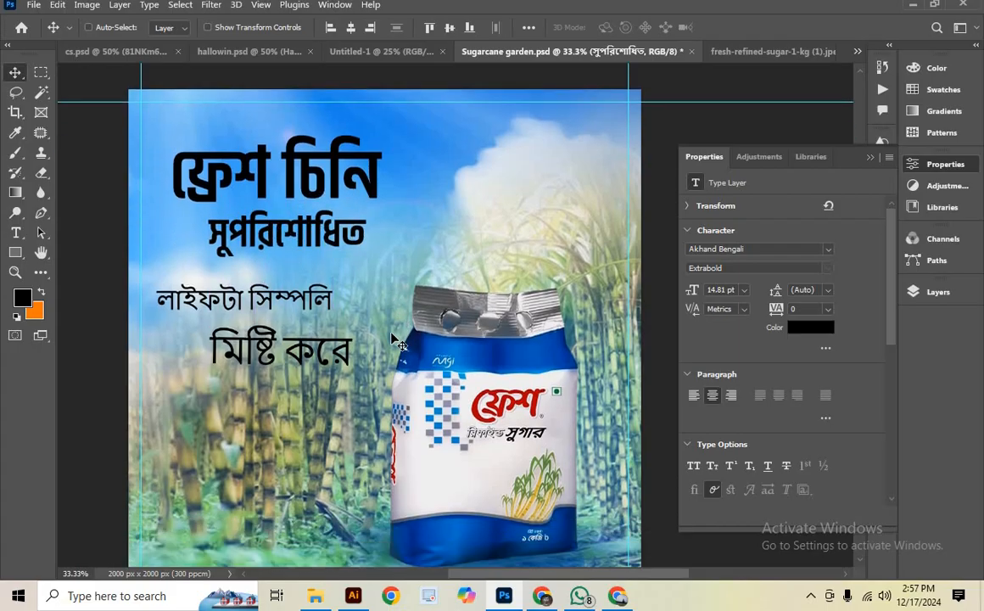
Change the font of the সুপরিশোধিত line to Hind Siliguri Bold
double_click(327, 224)
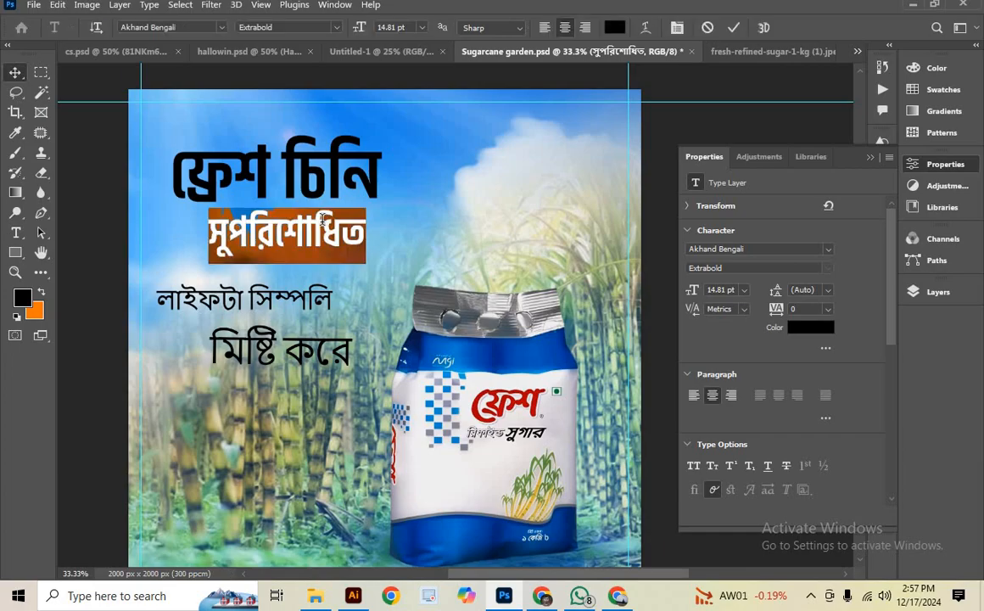
left_click(717, 248)
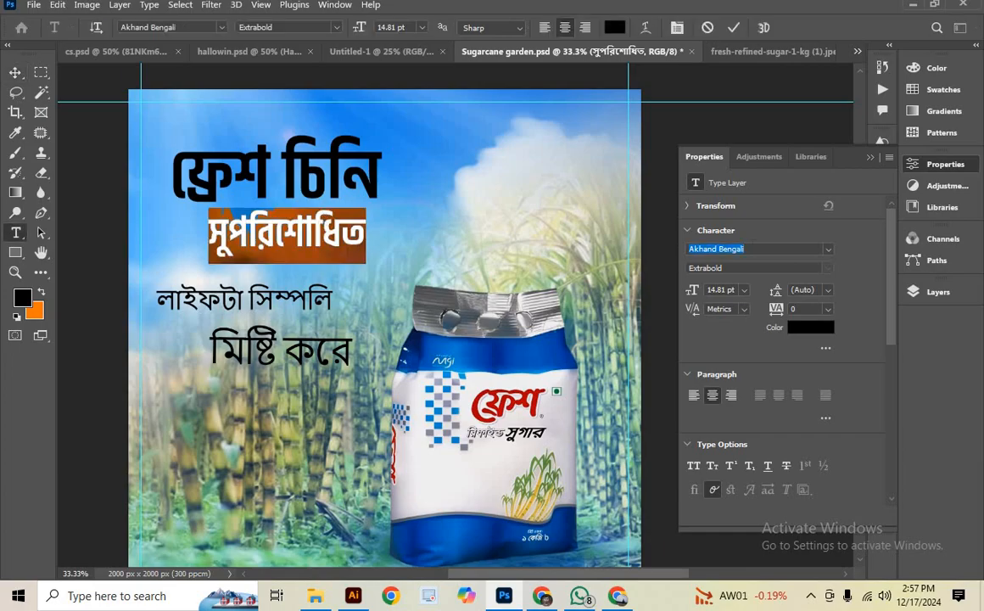
type("hind")
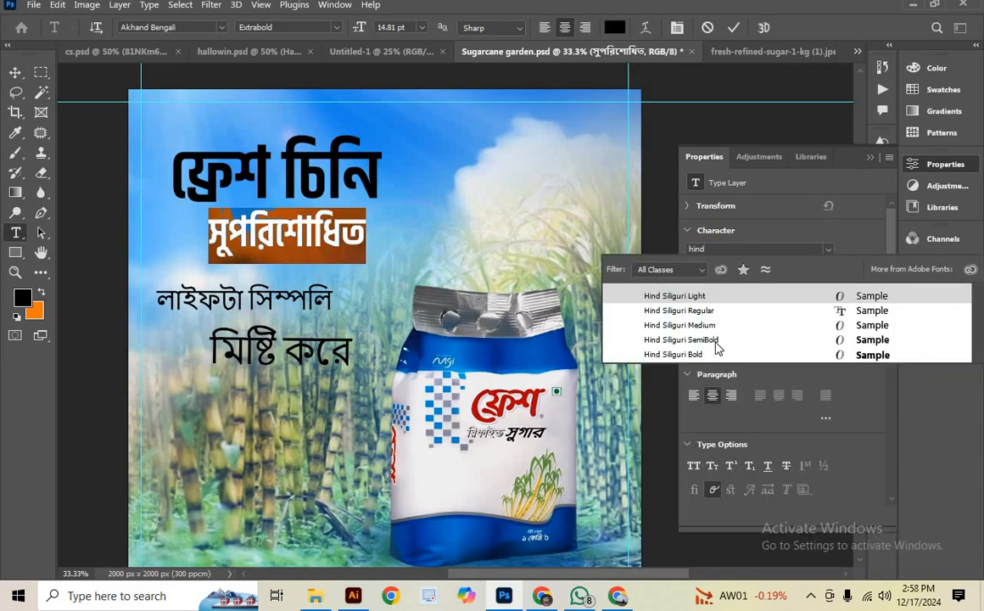
key("Down")
key("Down")
key("Down")
key("Down")
key("Return")
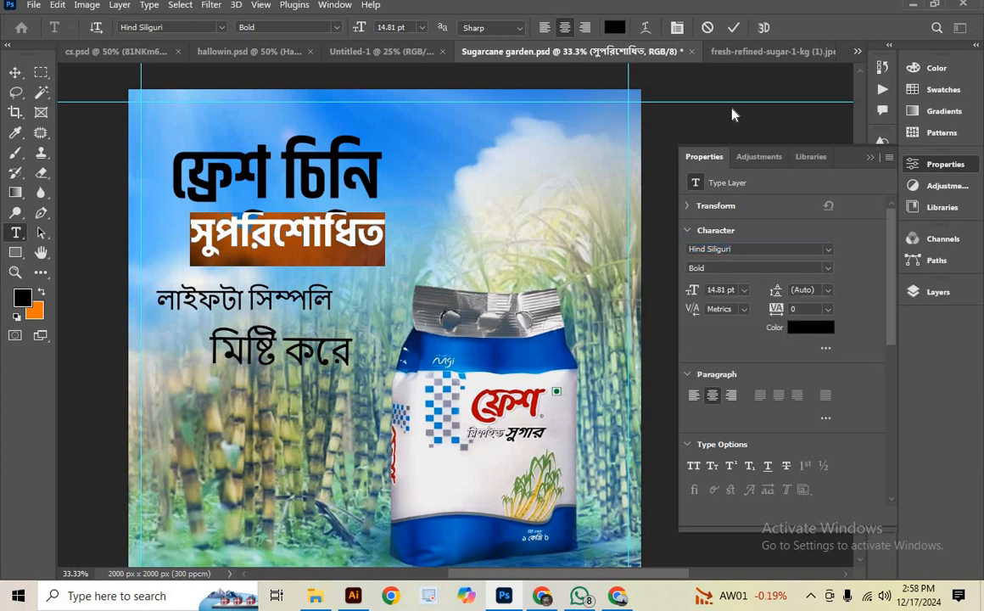
left_click(735, 28)
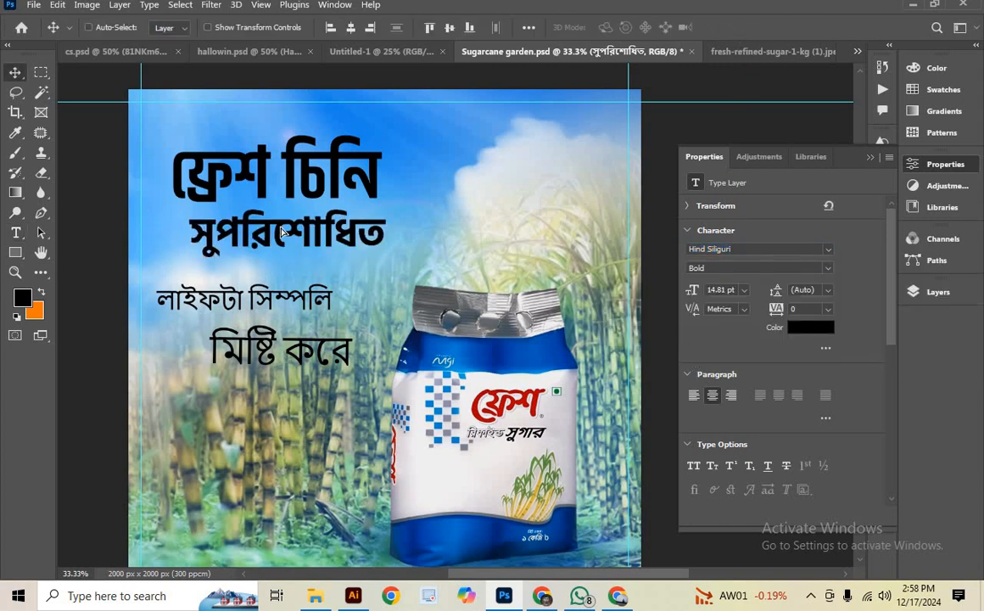
Shift the সুপরিশোধিত line slightly right and up, closer to the ফ্রেশ চিনি headline
left_click_drag(281, 227, 285, 226)
key("shift+Up")
key("shift+Up")
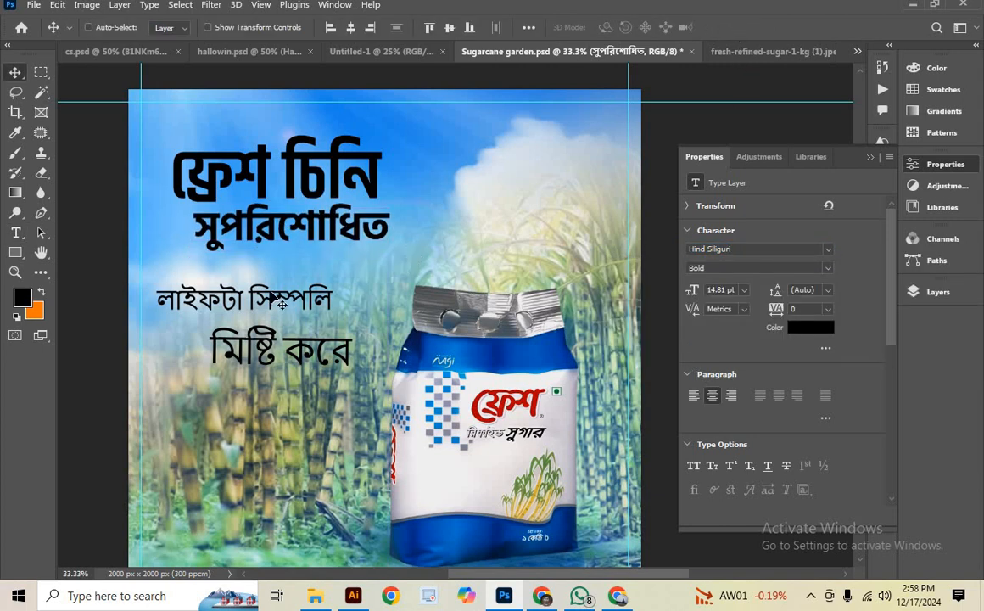
Set the font of the word লাইফটা in the লাইফটা সিম্পলি line to Headline Bangla Regular Unicode
double_click(271, 297)
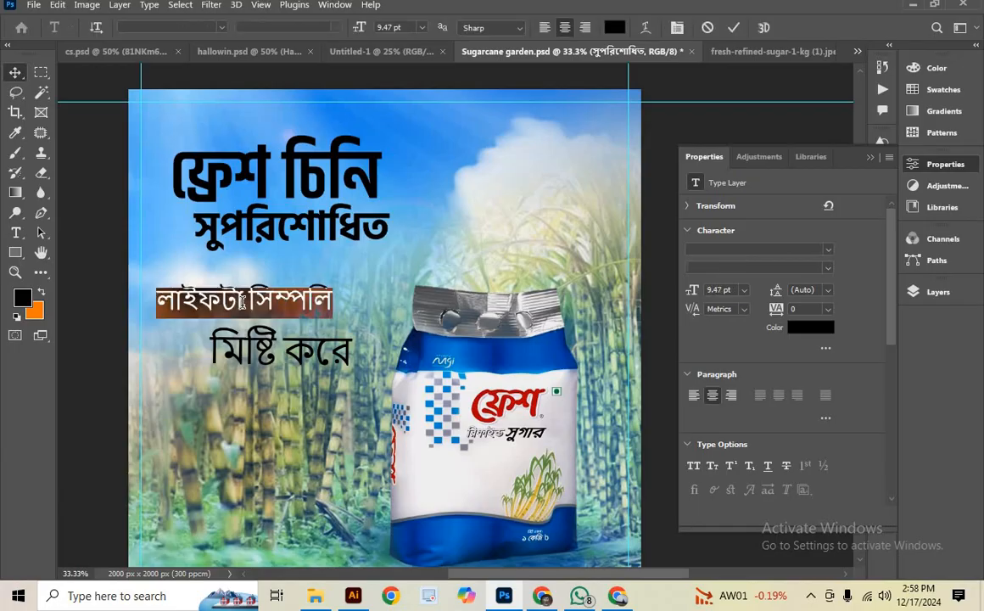
double_click(243, 302)
left_click(243, 302)
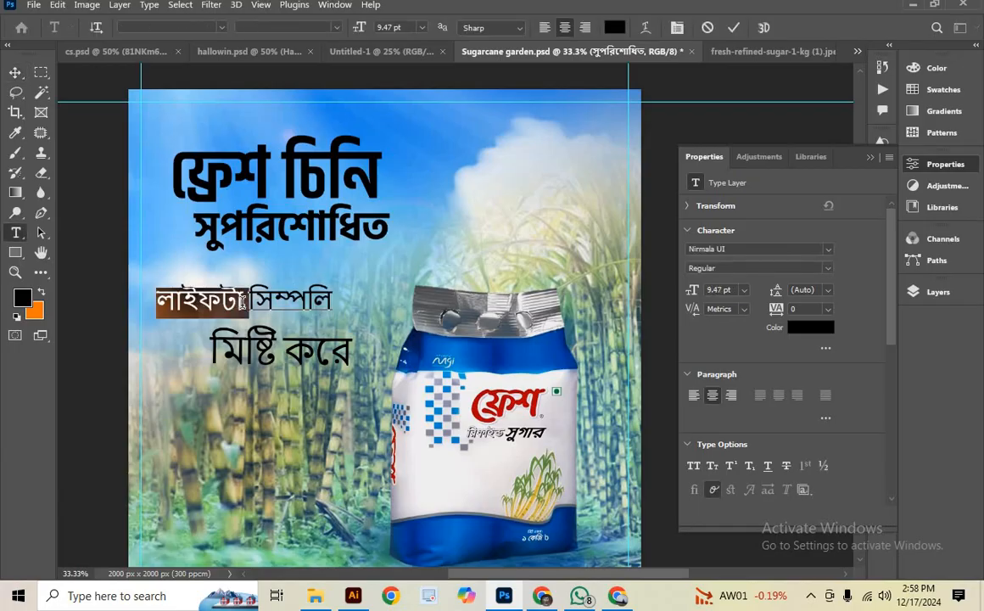
triple_click(243, 302)
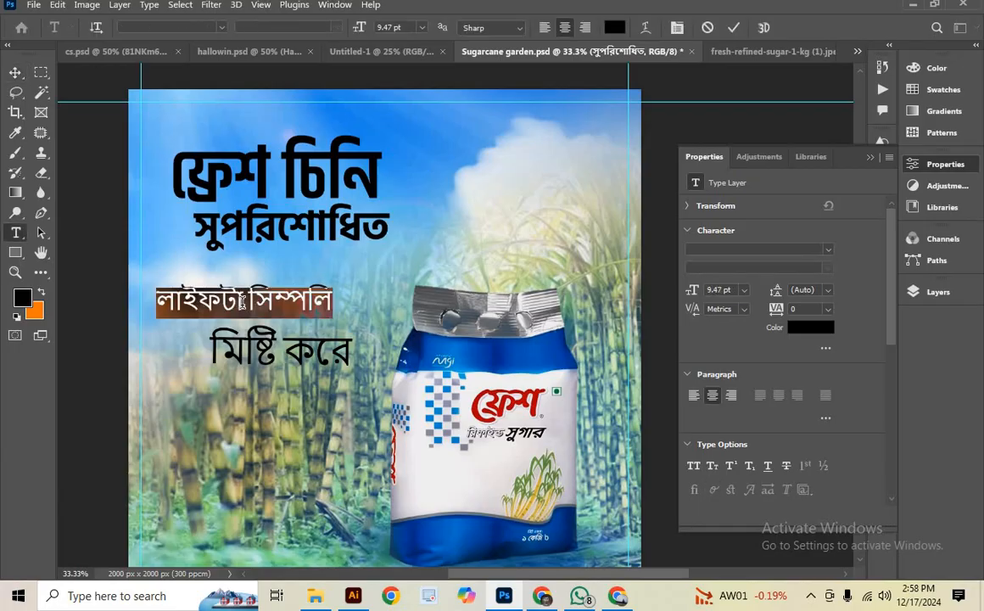
left_click(740, 251)
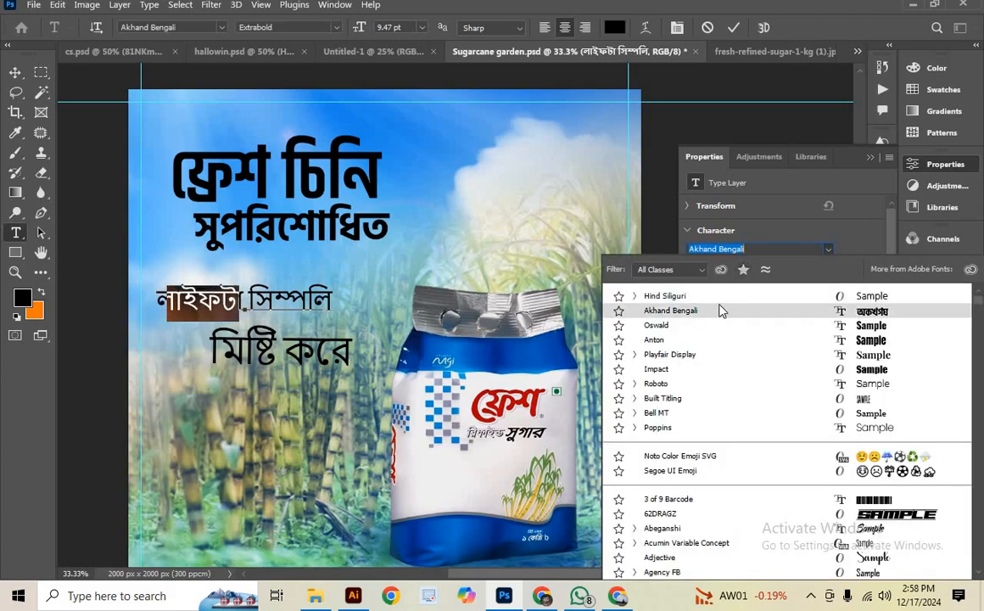
type("he")
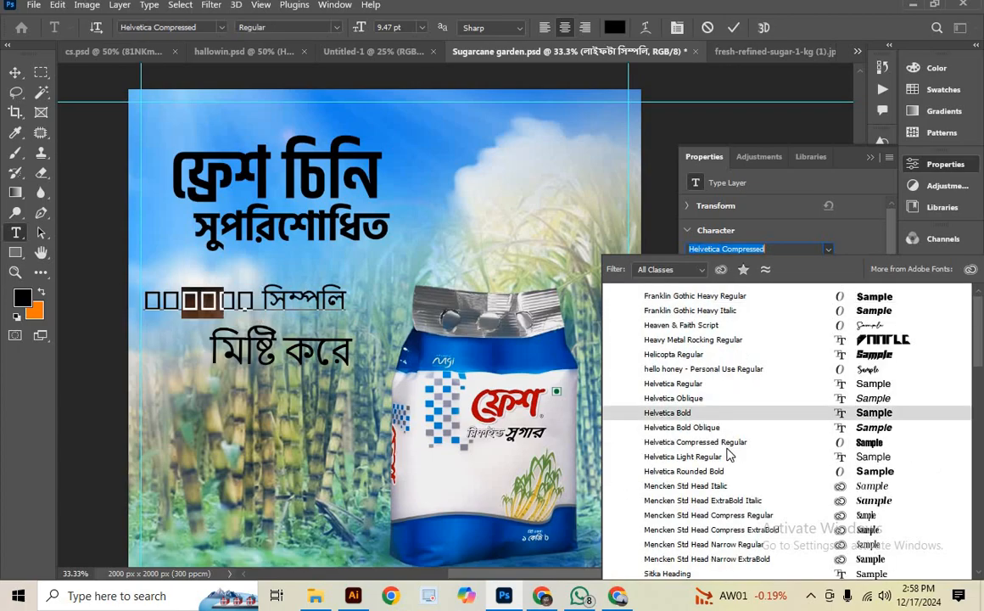
scroll(728, 455, "down", 2)
scroll(728, 450, "down", 3)
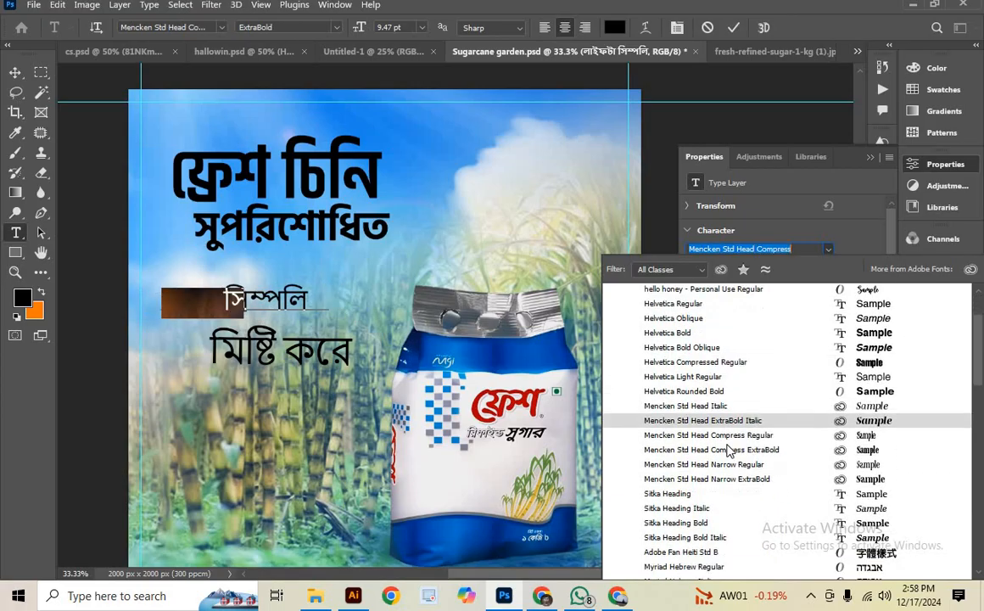
scroll(727, 449, "down", 4)
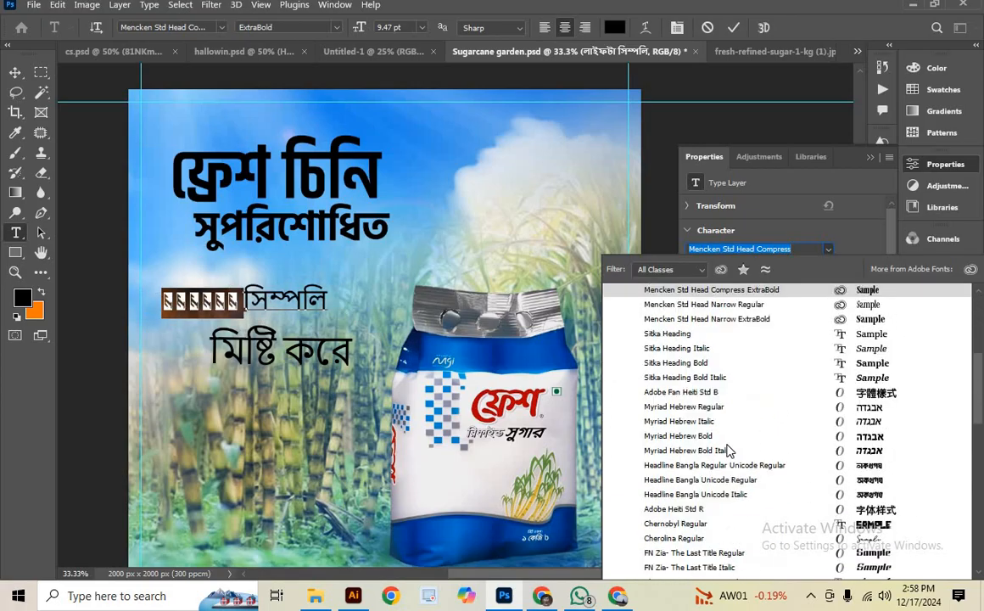
left_click(785, 471)
Apply the Headline Bangla Unicode Regular font to the whole লাইফটা সিম্পলি line and commit the text edit
triple_click(263, 287)
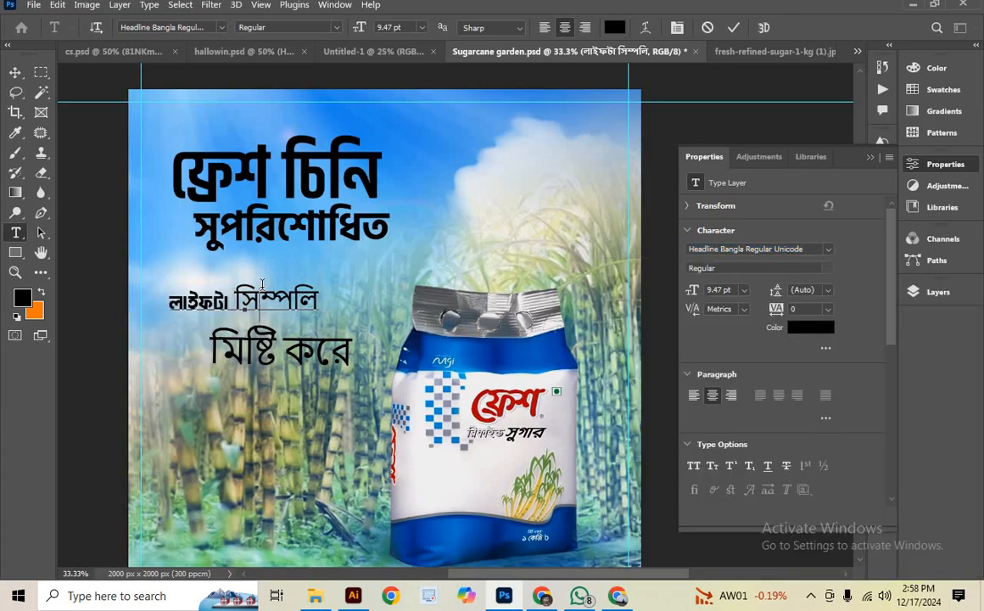
left_click(828, 249)
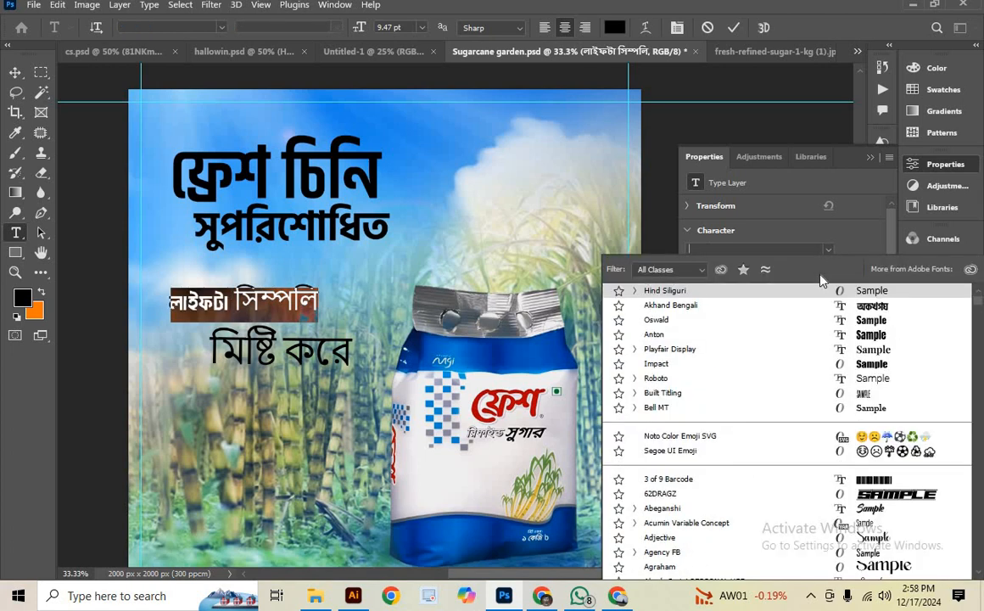
left_click(234, 300)
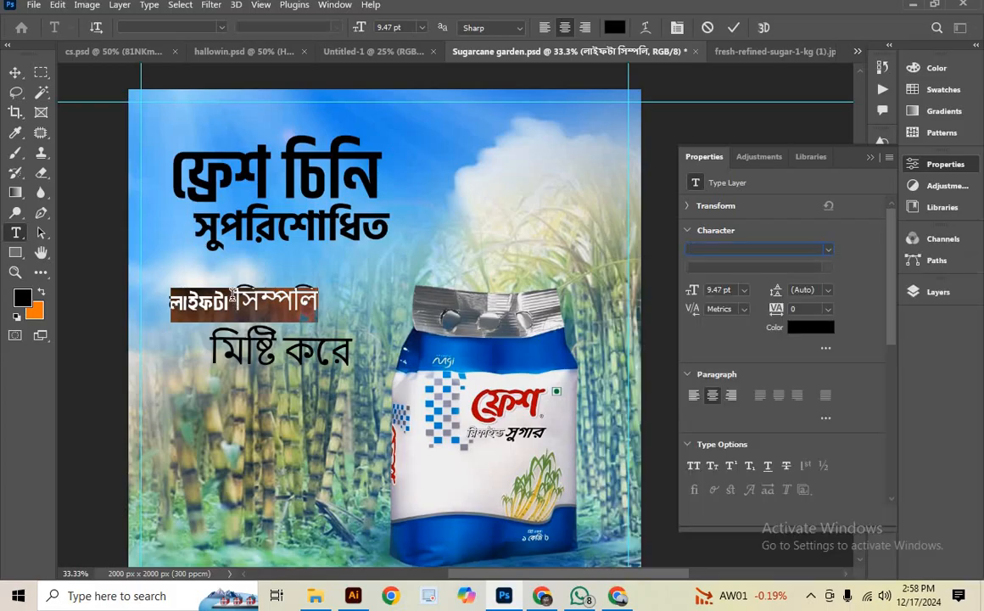
left_click(229, 298)
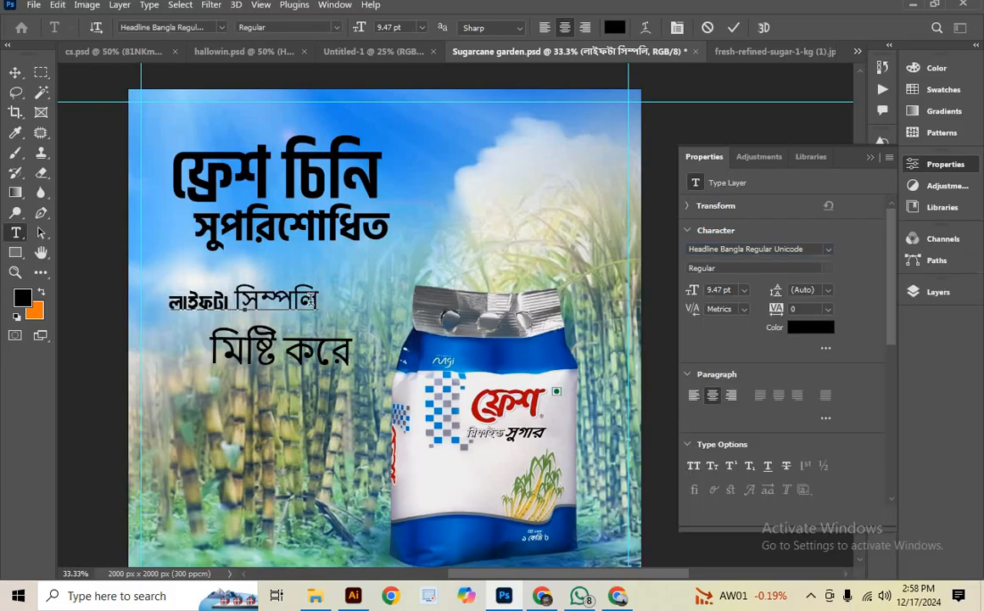
left_click(797, 249)
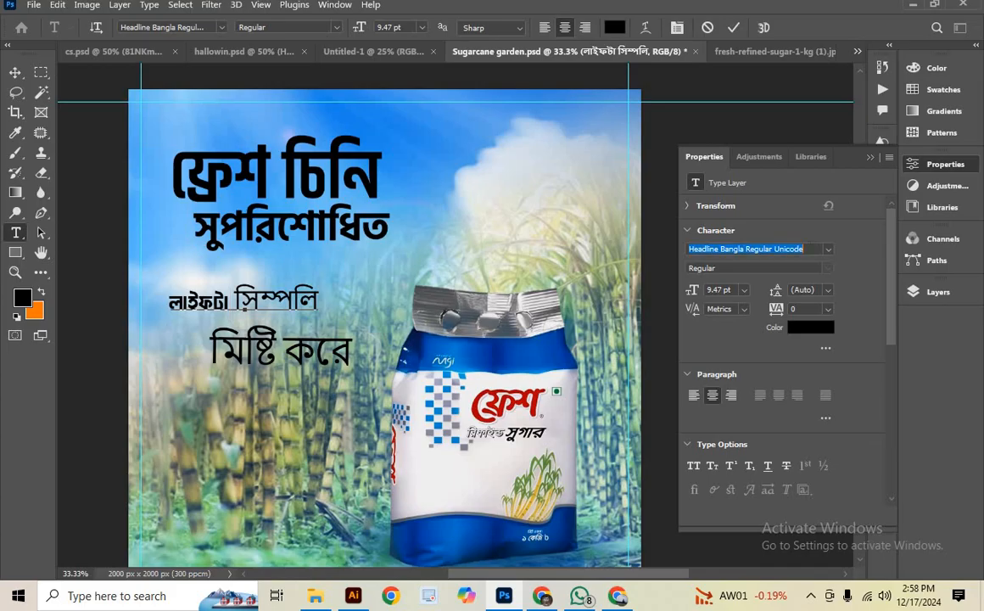
key("ctrl+c")
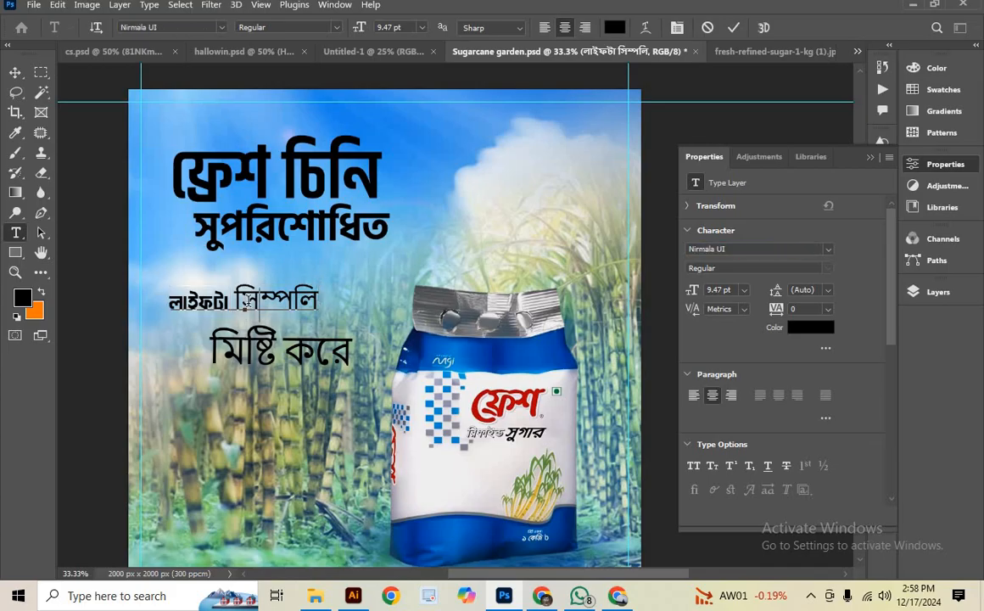
double_click(245, 302)
key("ctrl+a")
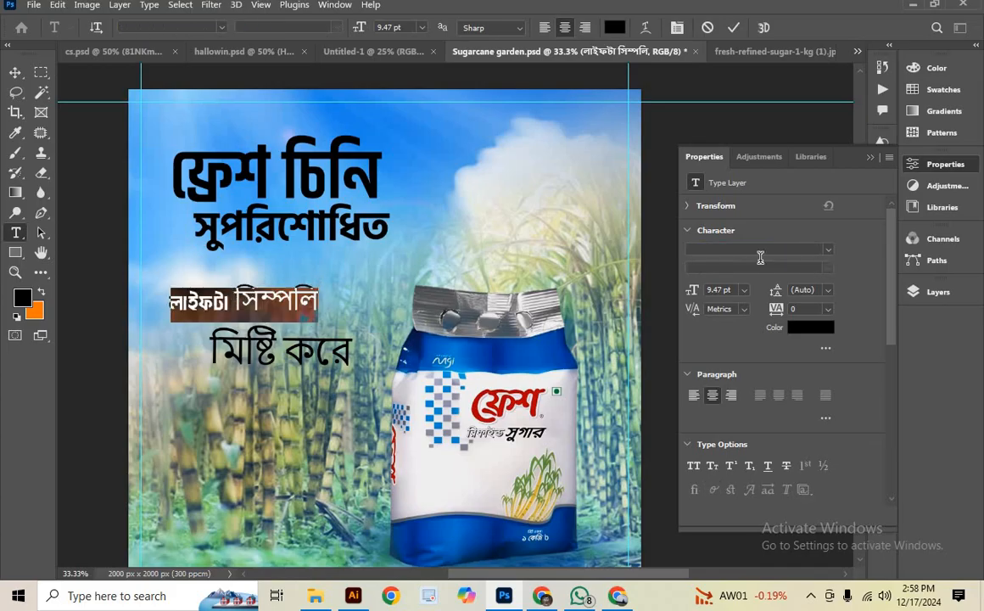
left_click(755, 248)
key("ctrl+v")
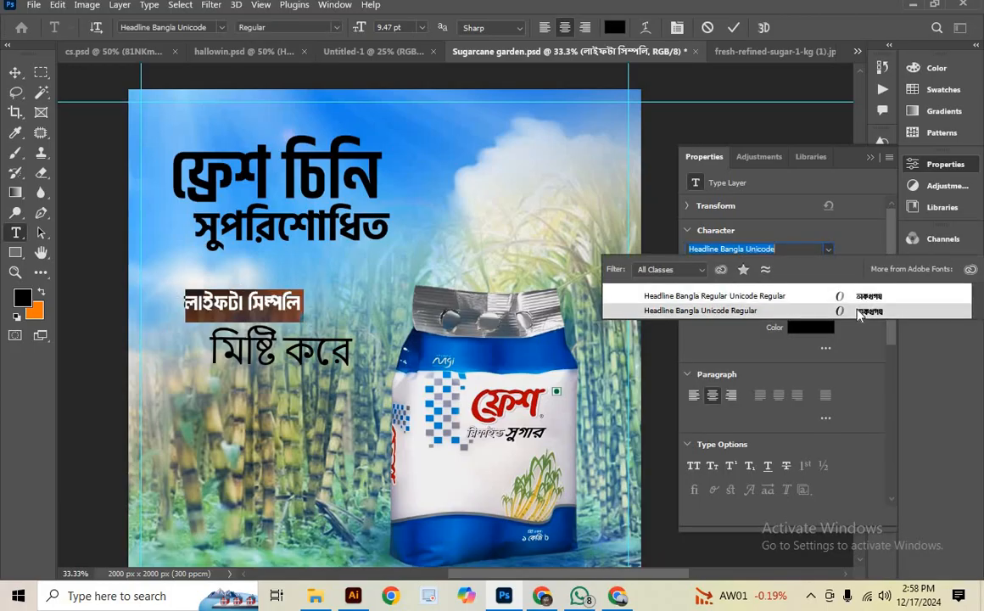
left_click(857, 310)
left_click(870, 158)
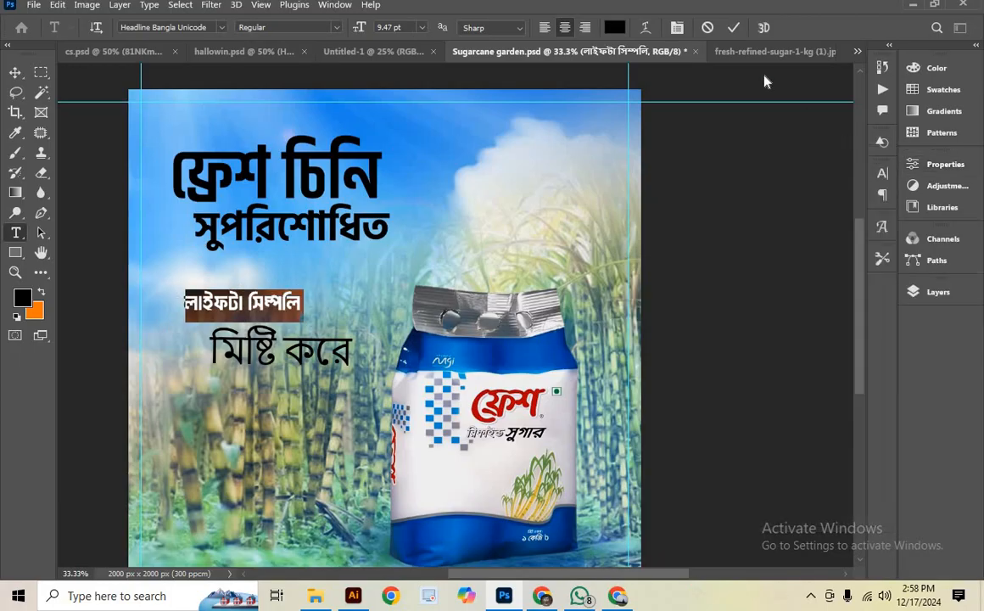
left_click(734, 27)
key("v")
Enlarge the লাইফটা সিম্পলি line to about 179% and move it up beneath the সুপরিশোধিত line
scroll(402, 305, "up", 2)
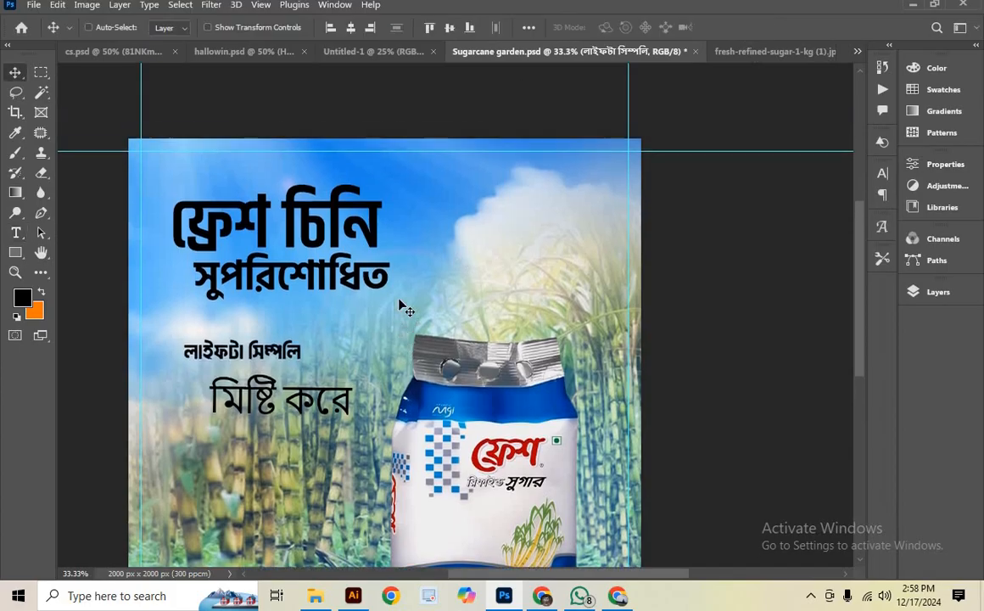
key("ctrl+t")
left_click_drag(302, 354, 406, 356)
left_click_drag(340, 349, 379, 332)
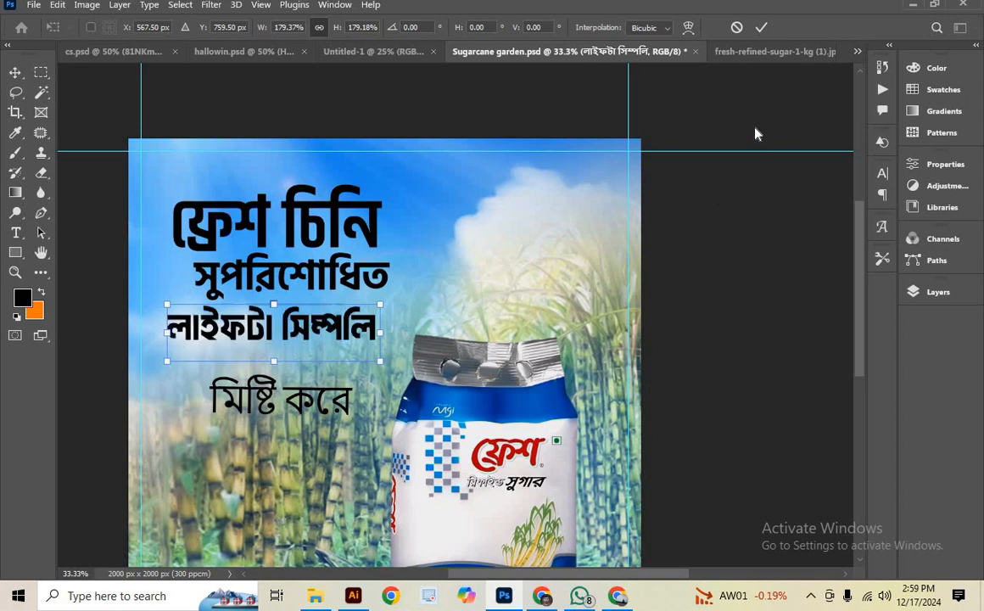
left_click(760, 28)
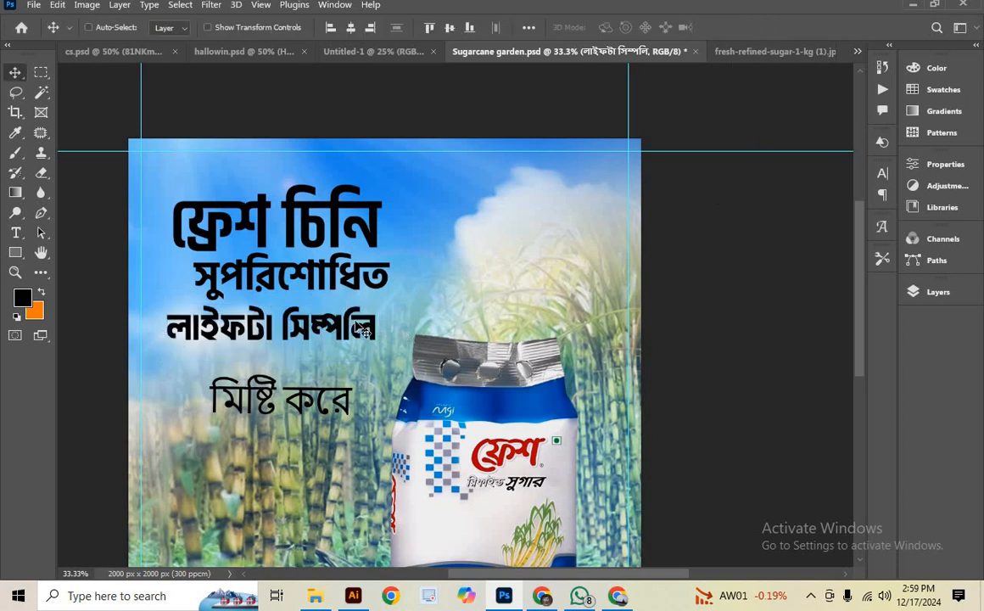
Scale the লাইফটা সিম্পলি line down to about 82%, keeping it beneath the সুপরিশোধিত line
left_click_drag(357, 331, 329, 334)
key("ctrl+t")
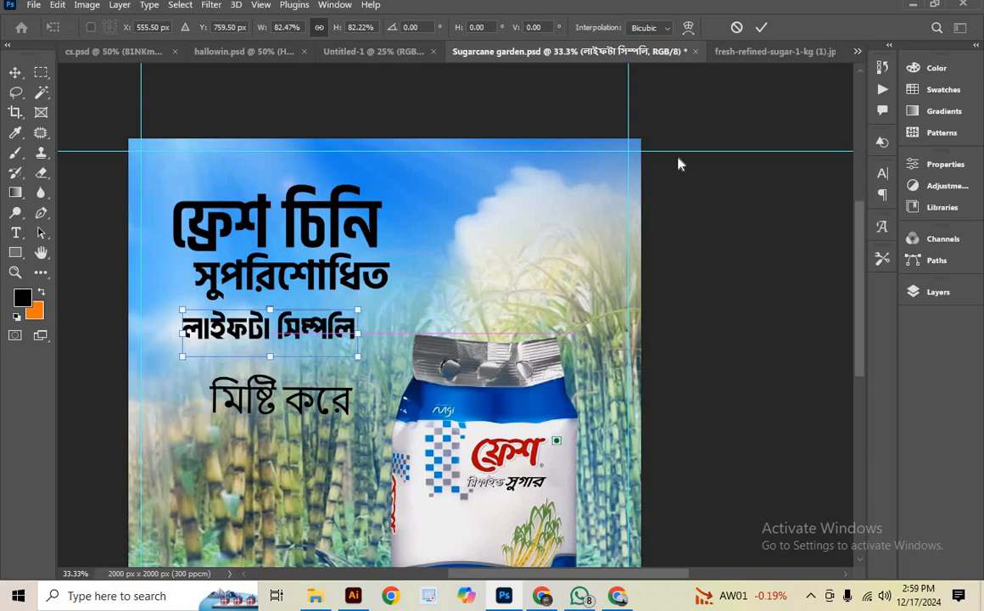
left_click(761, 28)
Set the font of the মিষ্টি করে line to Akhand Bengali Extrabold
scroll(325, 347, "down", 2)
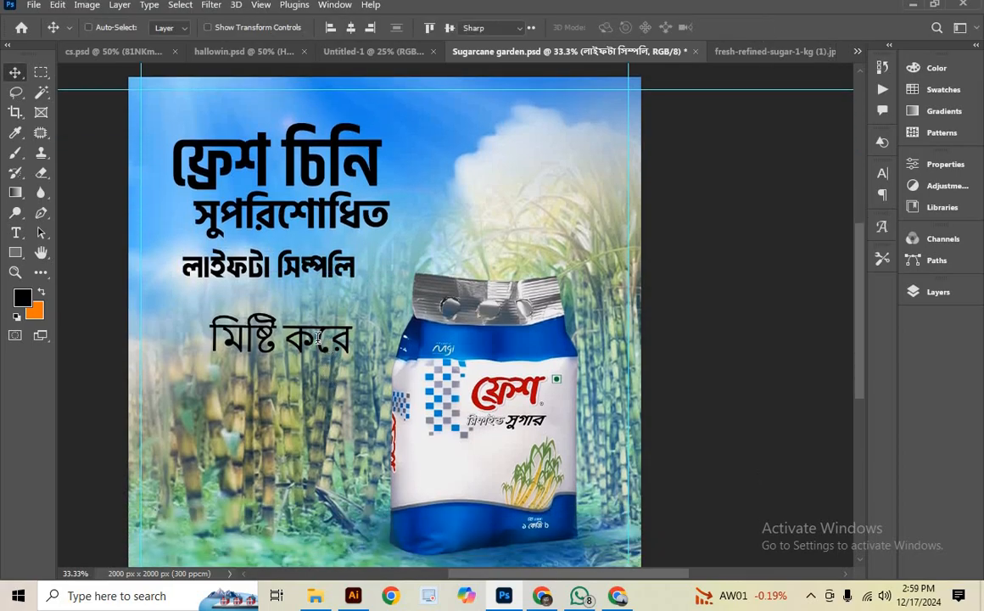
double_click(325, 348)
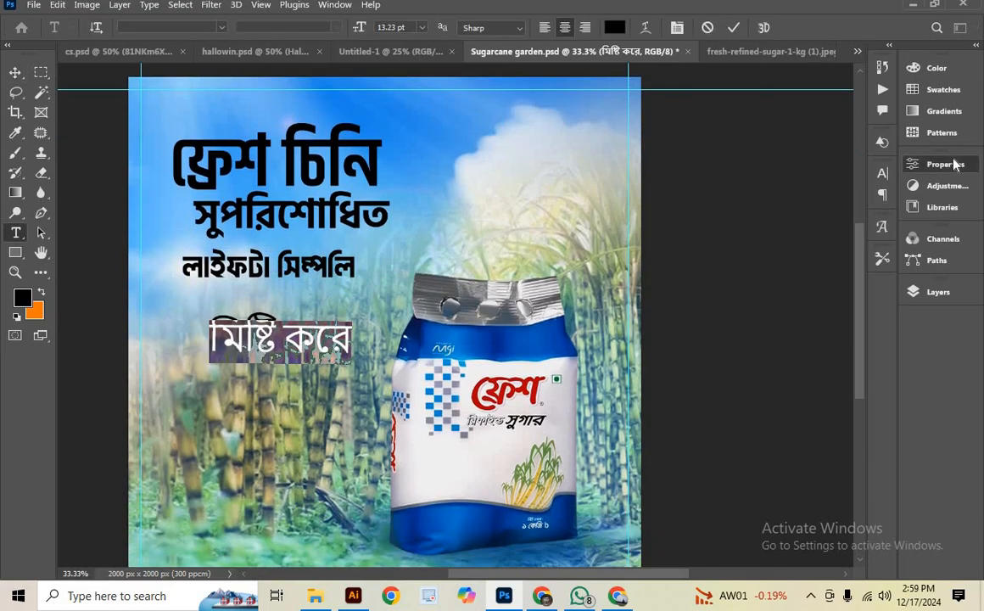
left_click(952, 165)
left_click(952, 165)
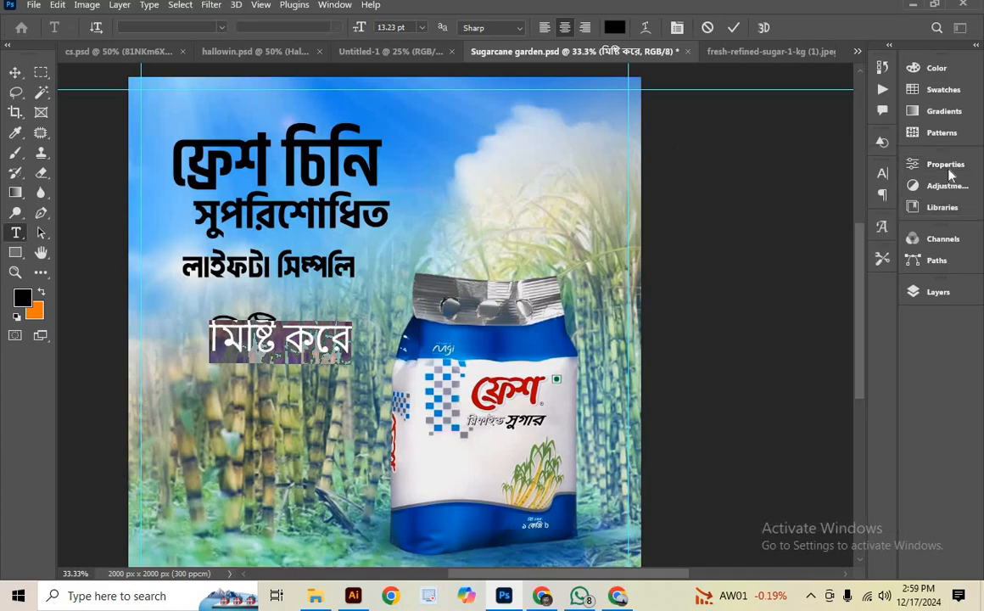
left_click(945, 167)
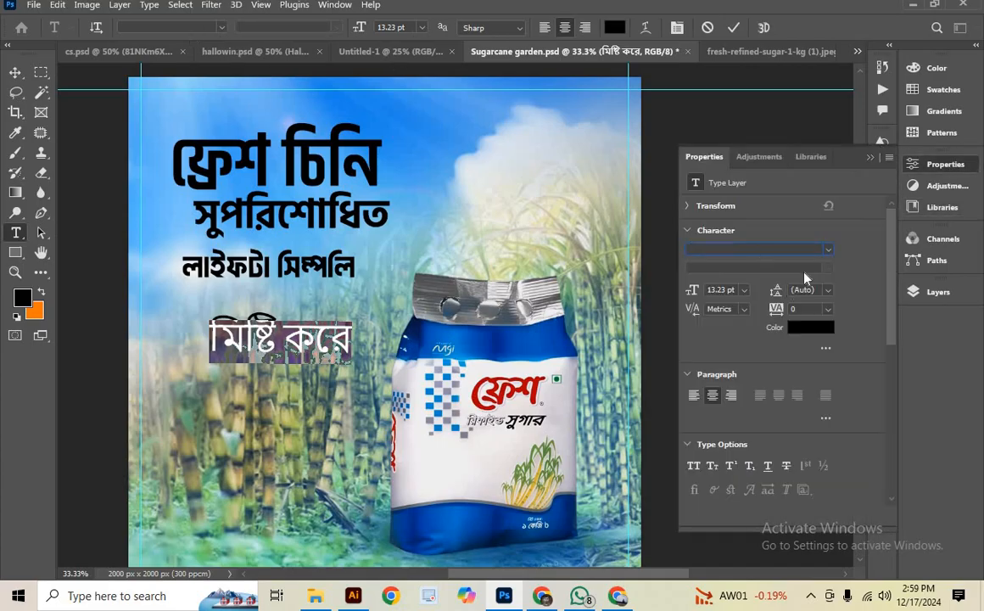
left_click(828, 251)
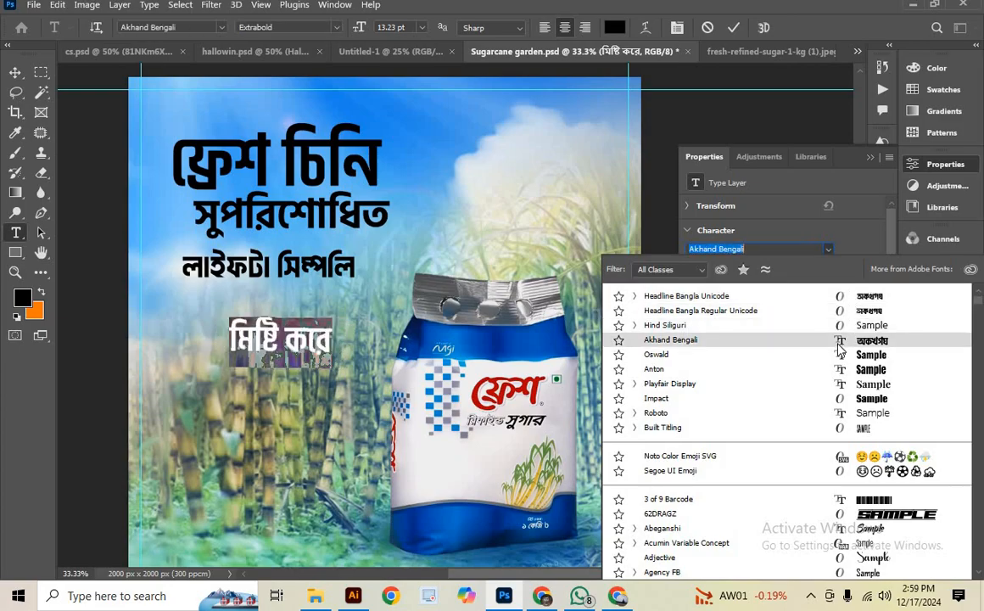
left_click(838, 348)
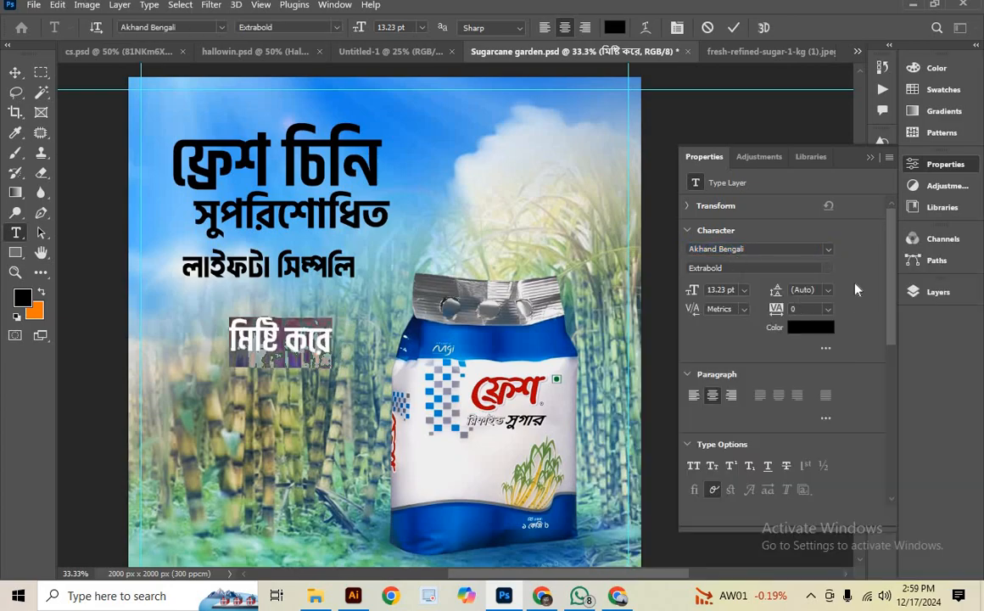
Change the font of the মিষ্টি করে line to Hind Siliguri SemiBold and commit the text edit
left_click(828, 250)
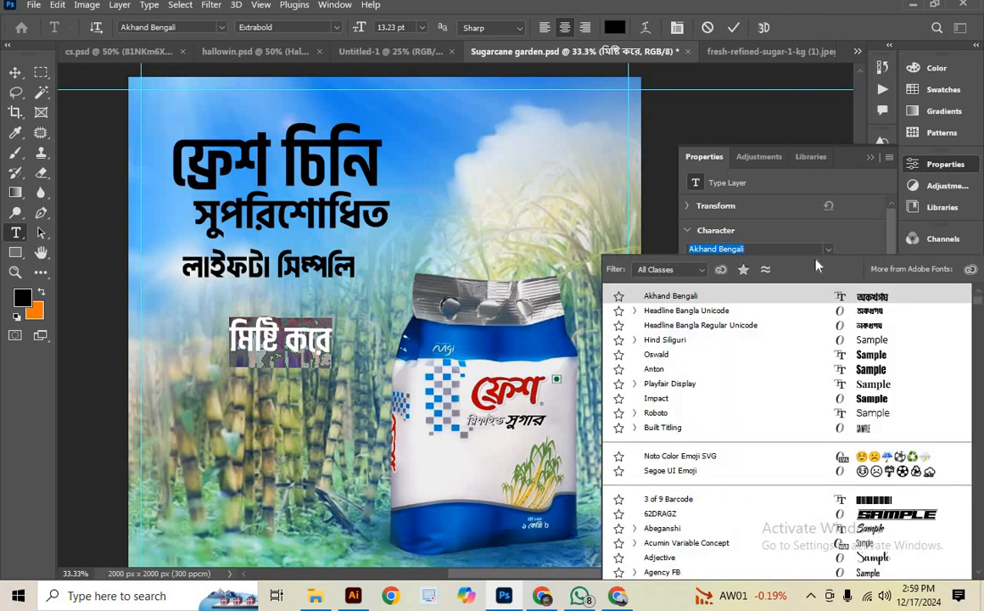
left_click(685, 340)
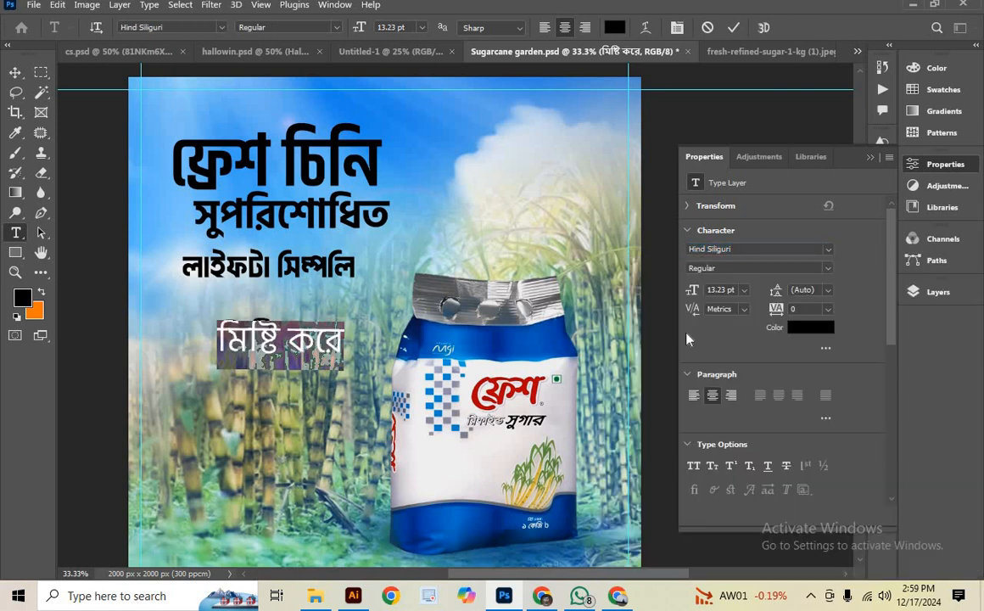
left_click(828, 269)
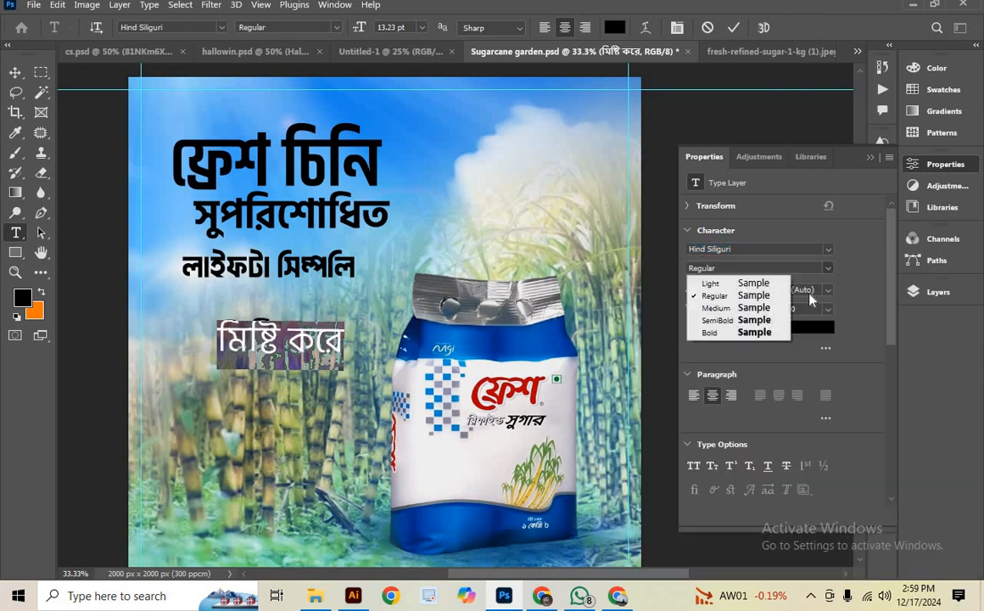
left_click(751, 320)
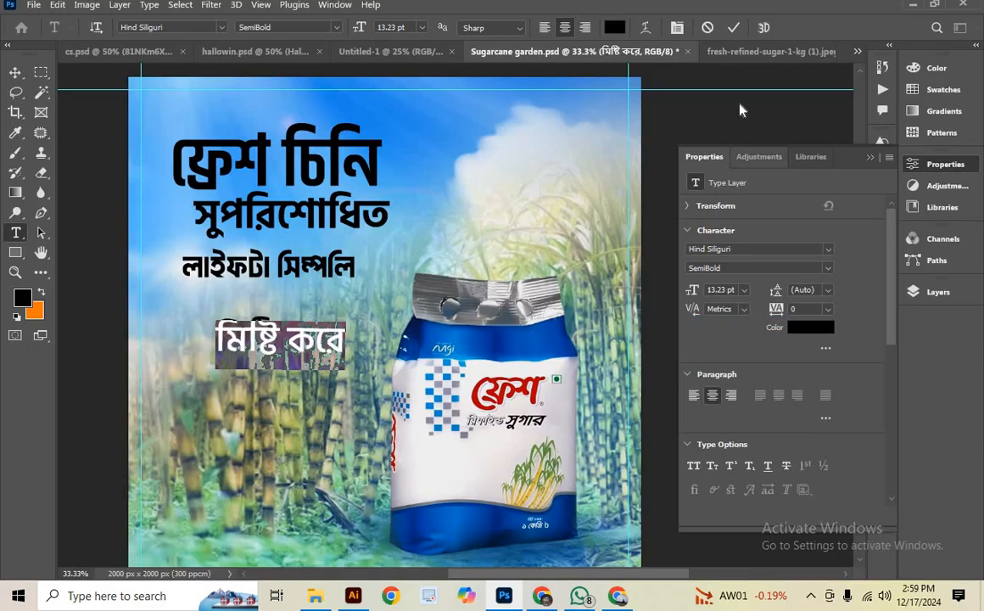
left_click(733, 27)
key("v")
Move the মিষ্টি করে line up so it sits close beneath the লাইফটা সিম্পলি line
scroll(280, 386, "up", 2)
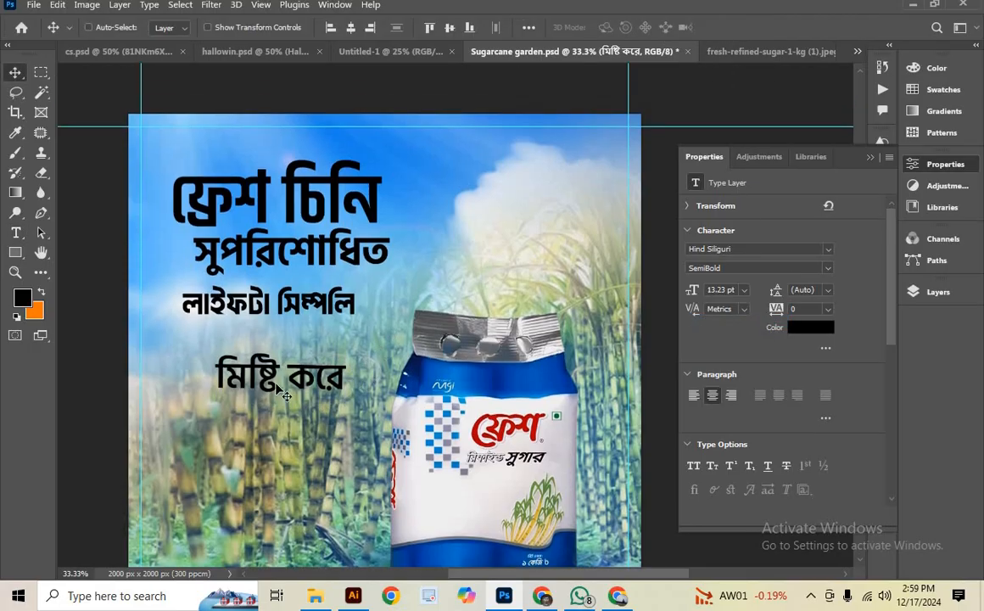
left_click_drag(274, 391, 262, 370)
scroll(264, 388, "down", 2)
scroll(265, 387, "down", 3)
scroll(266, 388, "down", 1)
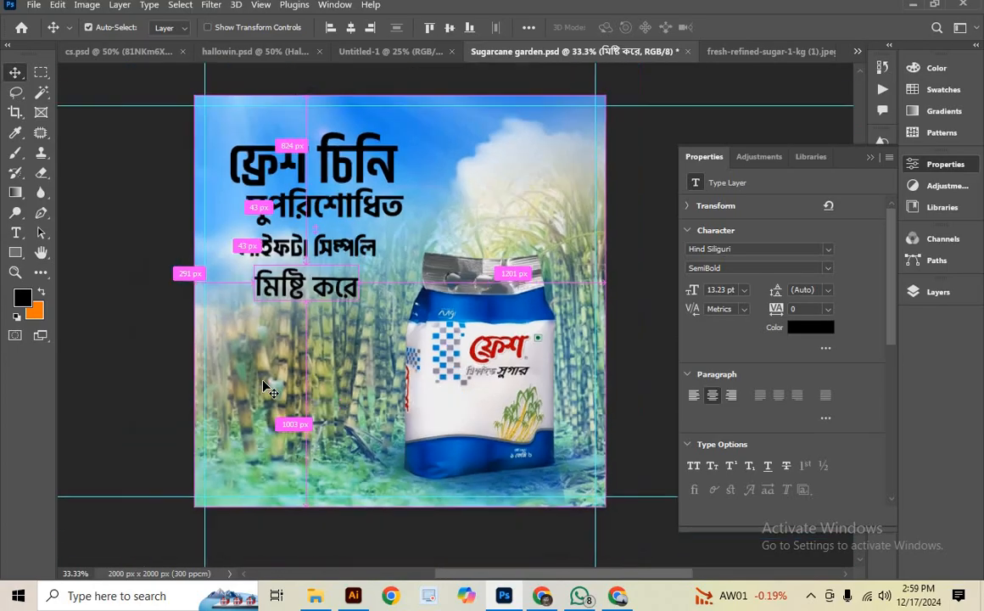
key("ctrl+plus")
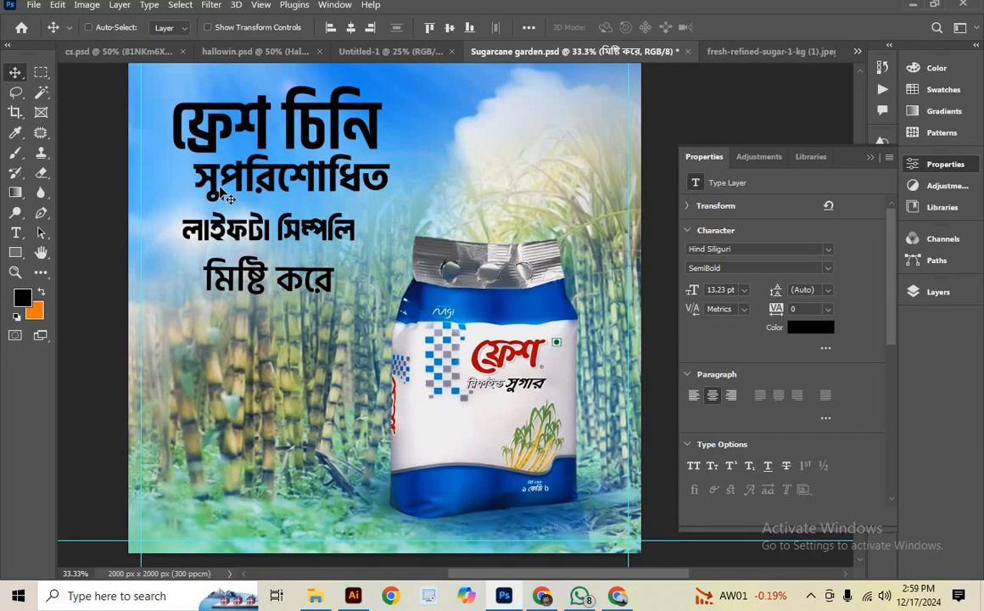
Move the মিষ্টি করে line down over the sugarcane stalks beside the sugar pack
scroll(272, 263, "down", 3)
scroll(272, 260, "down", 1)
left_click_drag(270, 208, 275, 322)
Recolor the মিষ্টি করে line with a blue sampled from the sugar pack
double_click(240, 304)
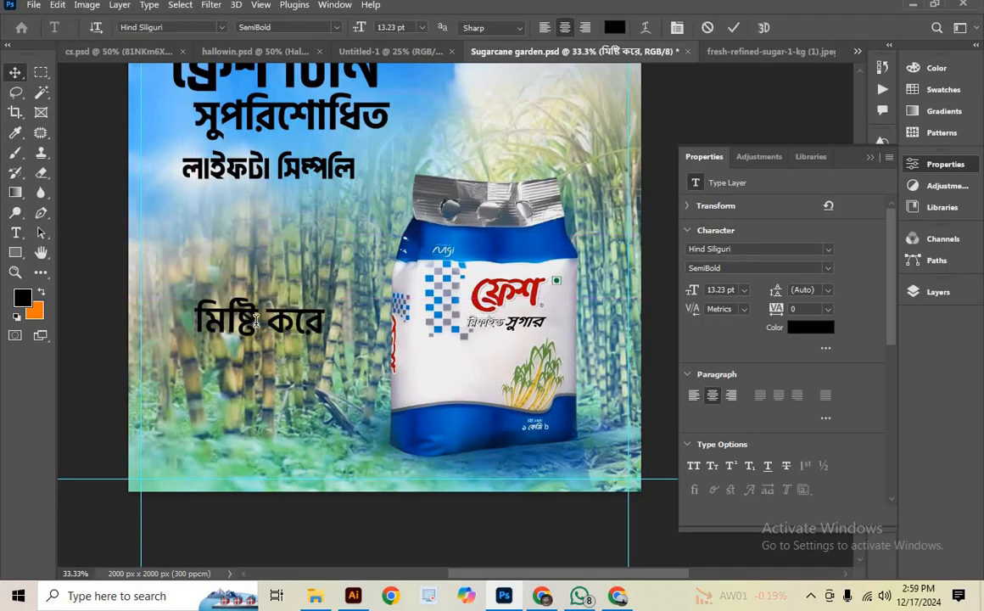
left_click(615, 27)
left_click(499, 289)
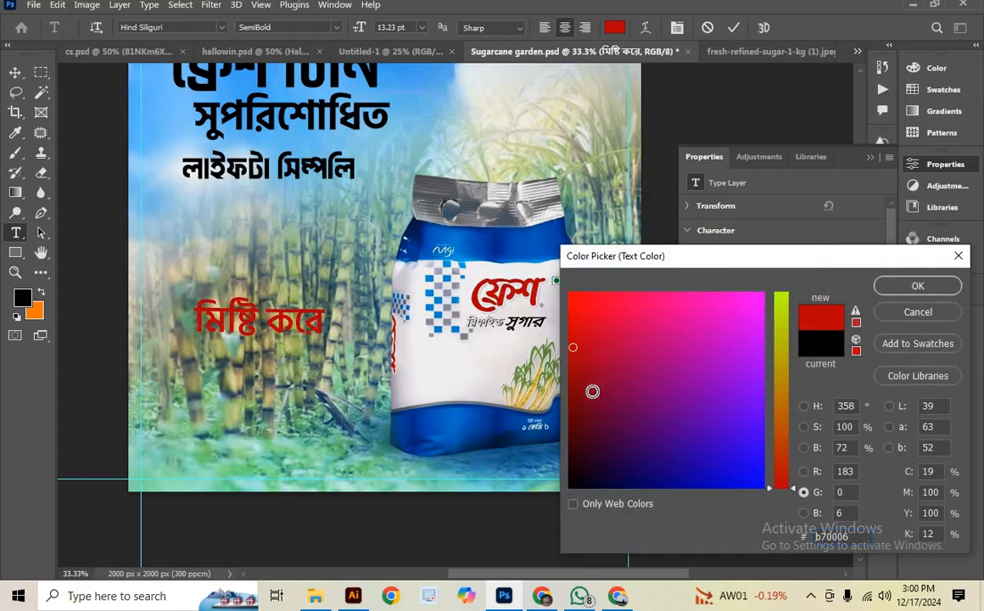
left_click(567, 474)
left_click(570, 390)
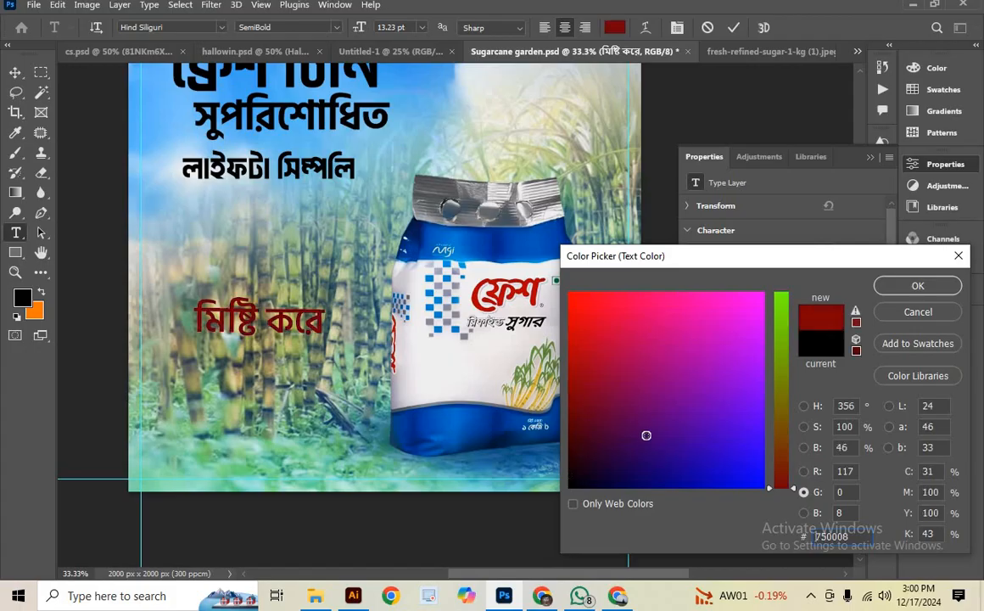
left_click(489, 437)
left_click(461, 424)
left_click(420, 380)
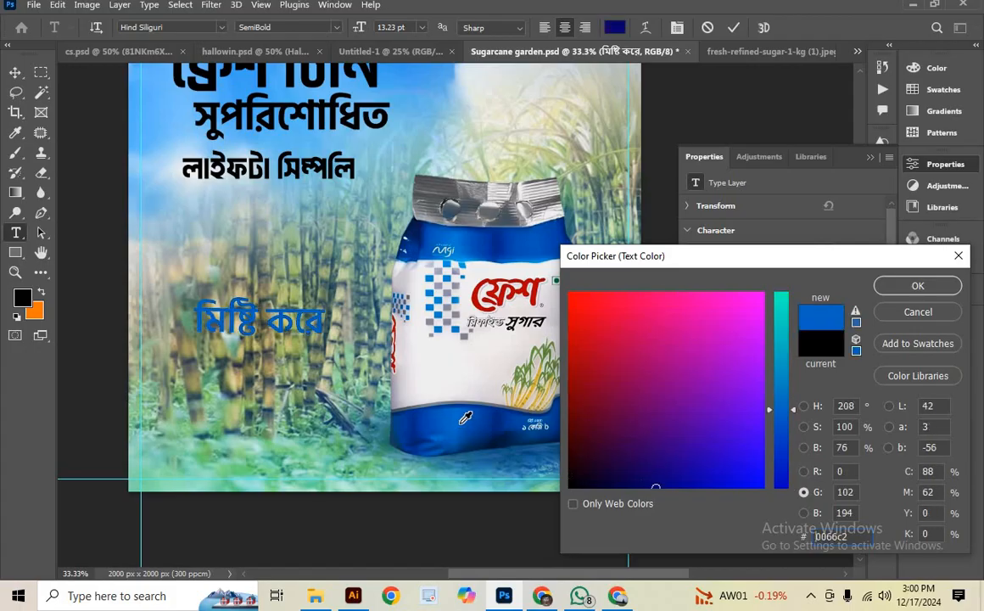
left_click(887, 286)
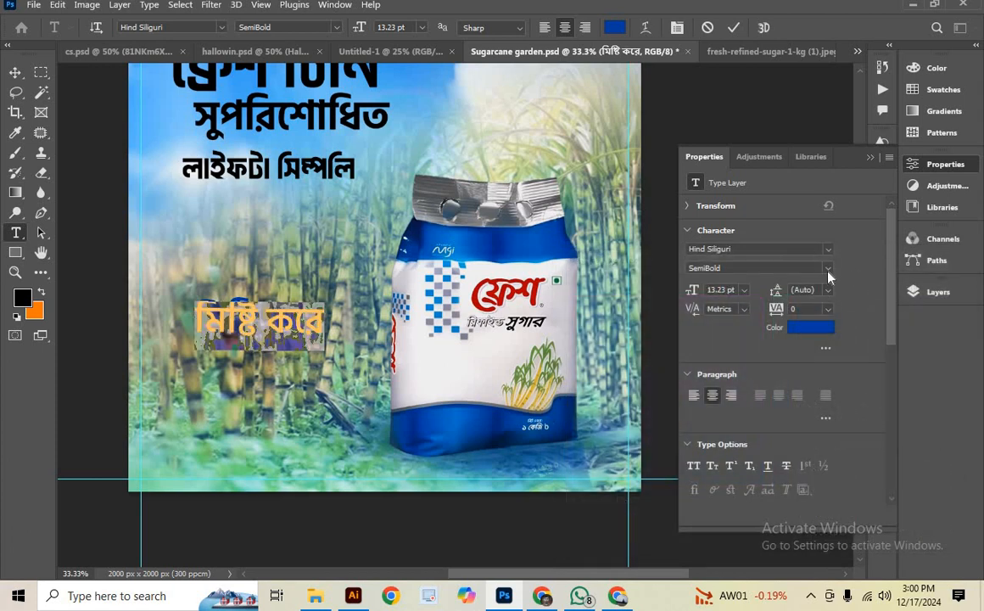
Set the মিষ্টি করে line to Hind Siliguri Bold and move it lower over the sugarcane stalks
left_click(825, 269)
left_click(764, 333)
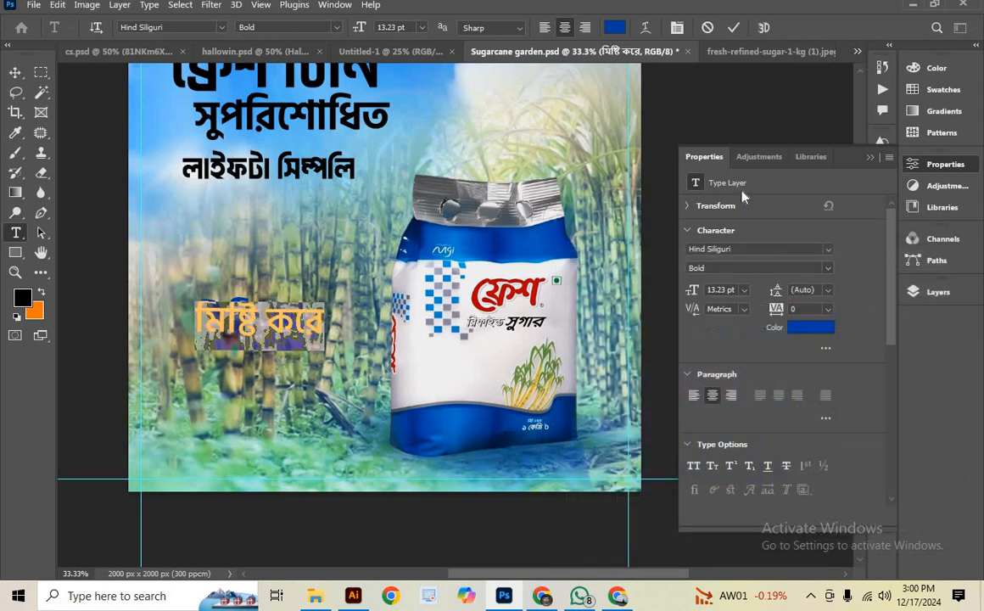
left_click(734, 27)
key("v")
scroll(325, 337, "up", 1)
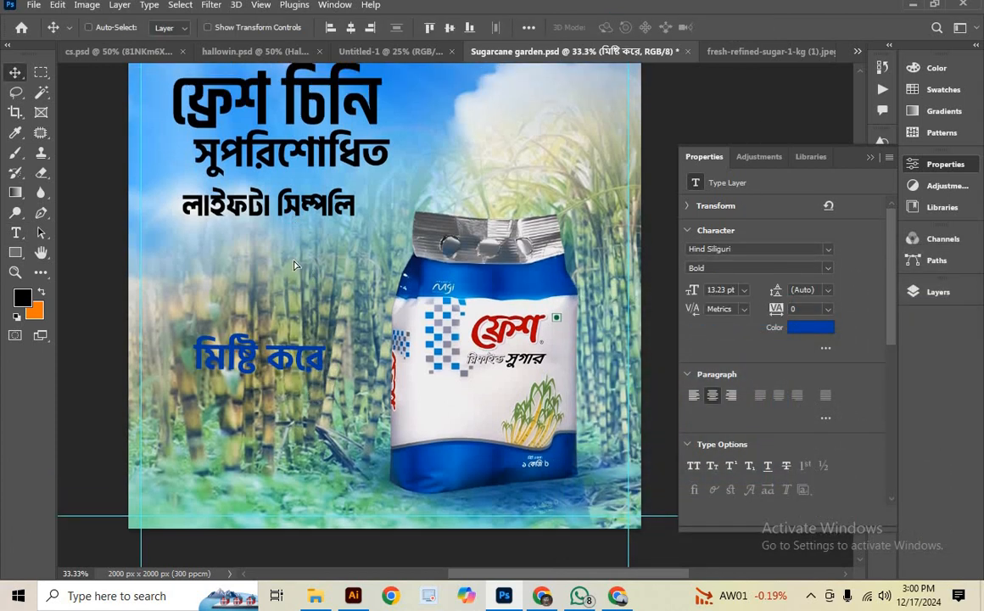
left_click_drag(294, 265, 303, 313)
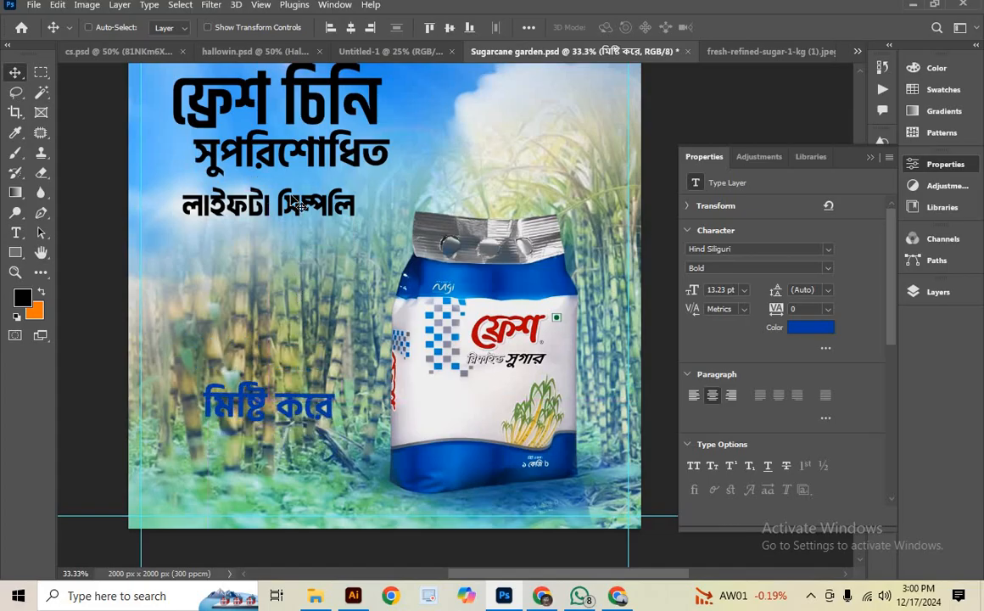
Move the লাইফটা সিম্পলি line down so it sits directly above the মিষ্টি করে line
double_click(270, 187)
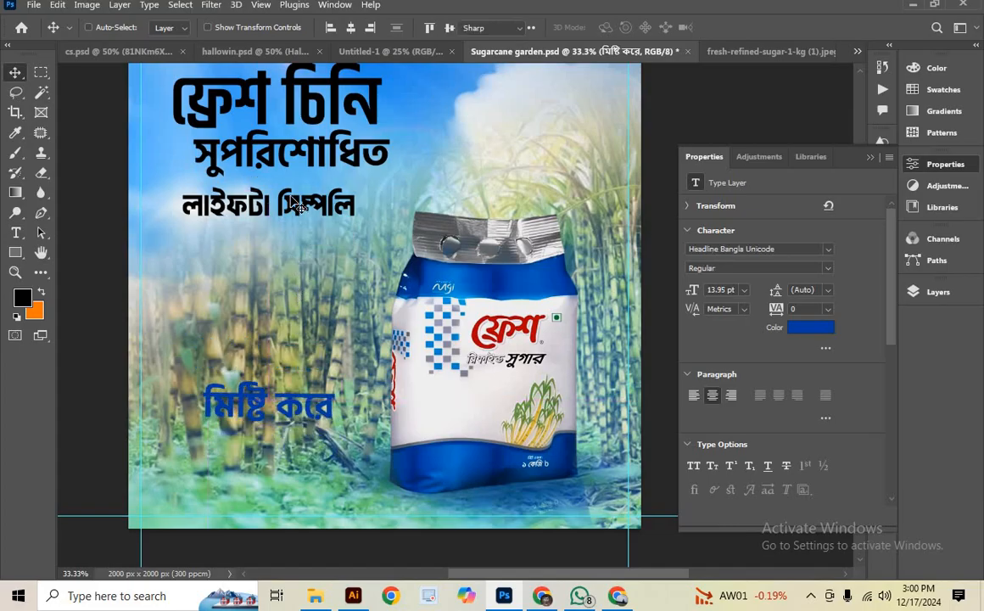
left_click(15, 74)
left_click_drag(318, 229, 338, 379)
Change the font of the লাইফটা সিম্পলি line to Akhand Bengali Extrabold and commit the text edit
double_click(284, 365)
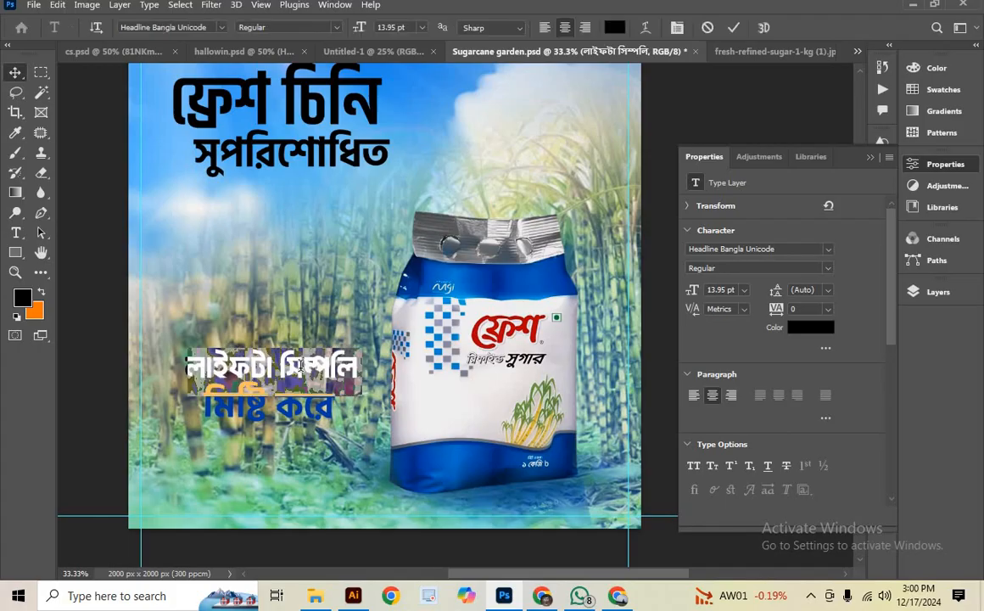
left_click(827, 249)
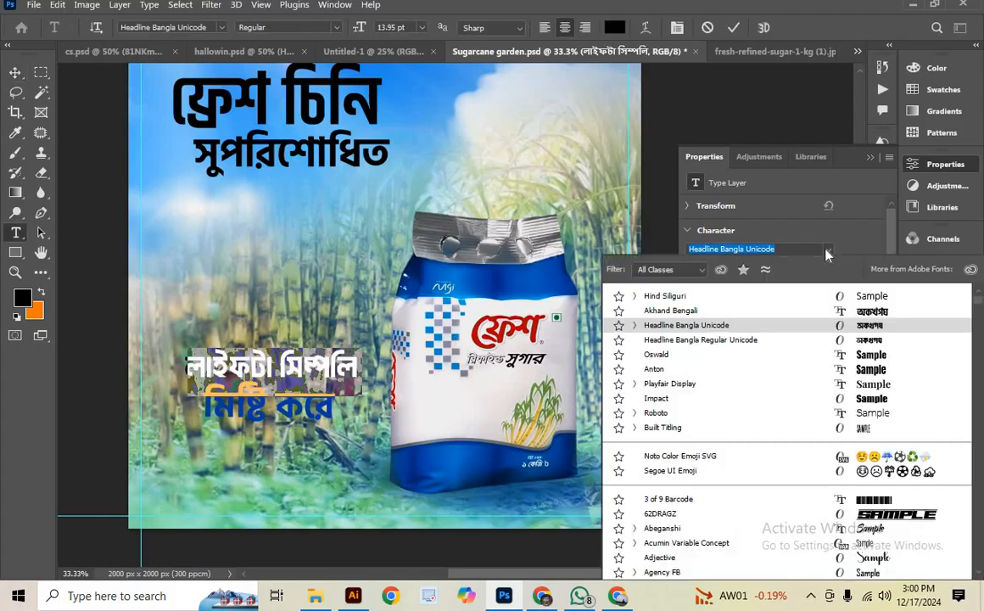
left_click(757, 313)
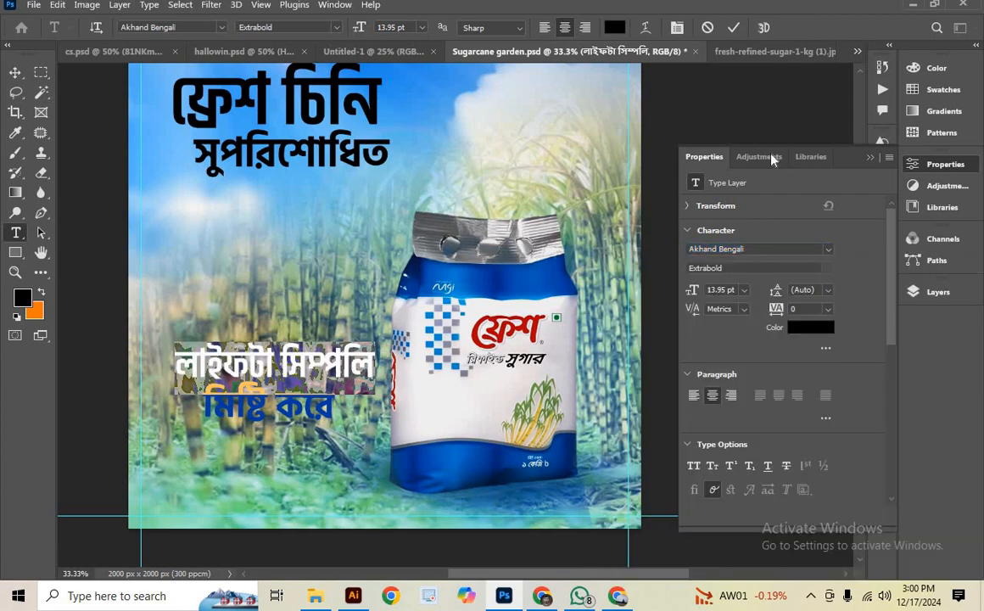
left_click(734, 30)
key("v")
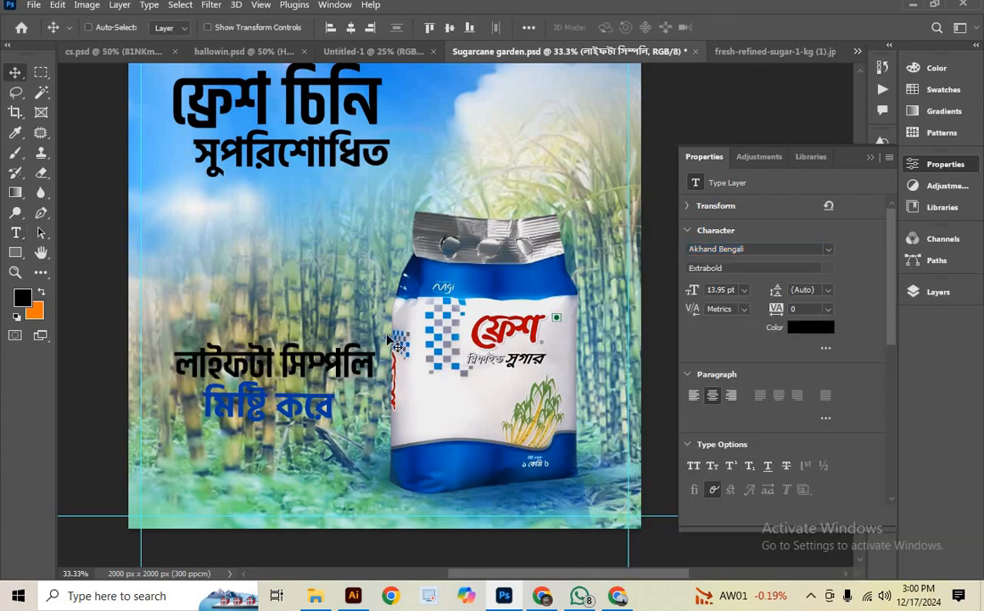
Move the সুপরিশোধিত line down so it sits directly above the লাইফটা সিম্পলি line
scroll(388, 335, "down", 2)
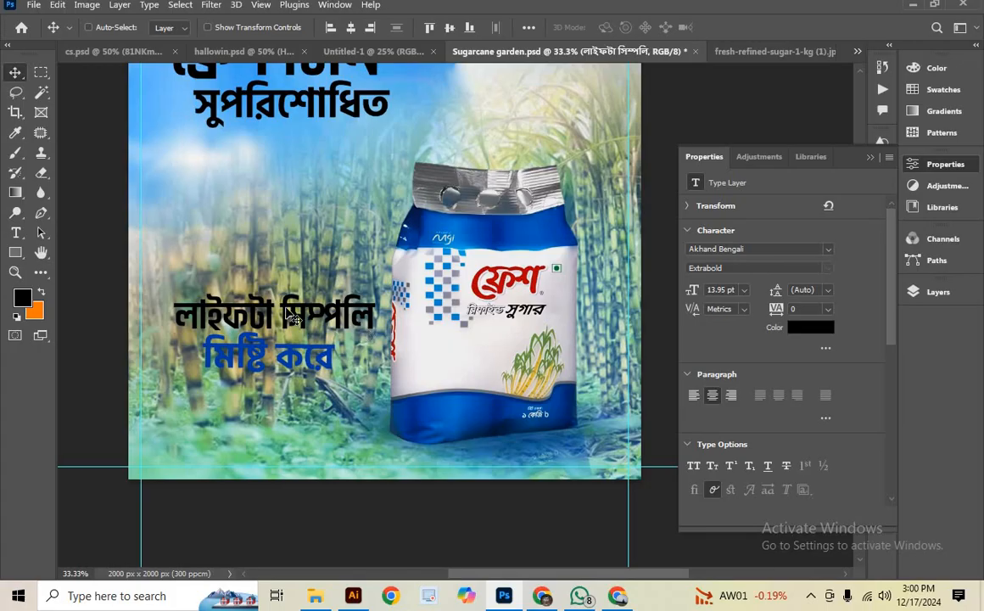
scroll(304, 160, "up", 2)
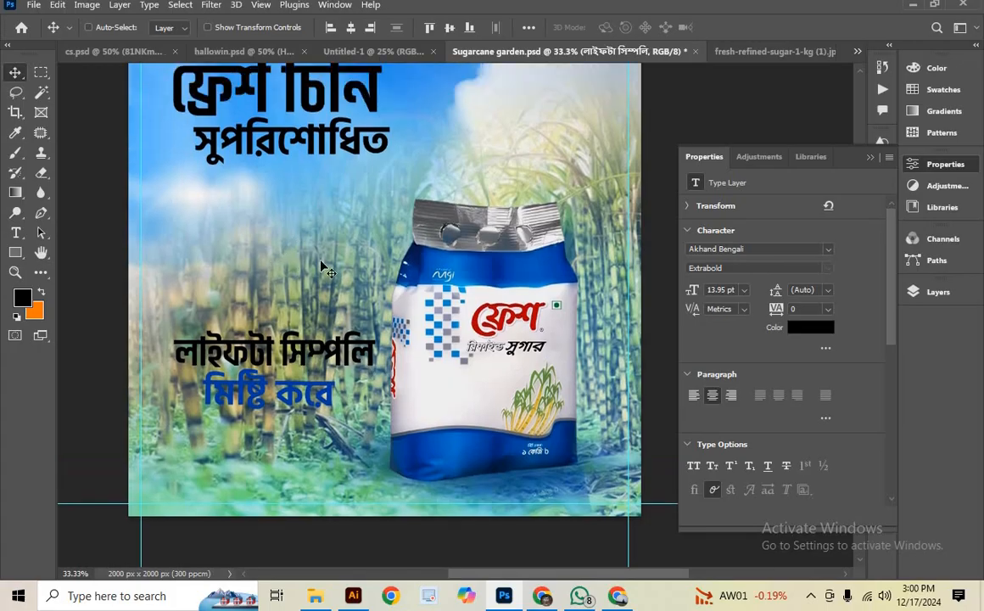
scroll(322, 238, "up", 2)
double_click(323, 199)
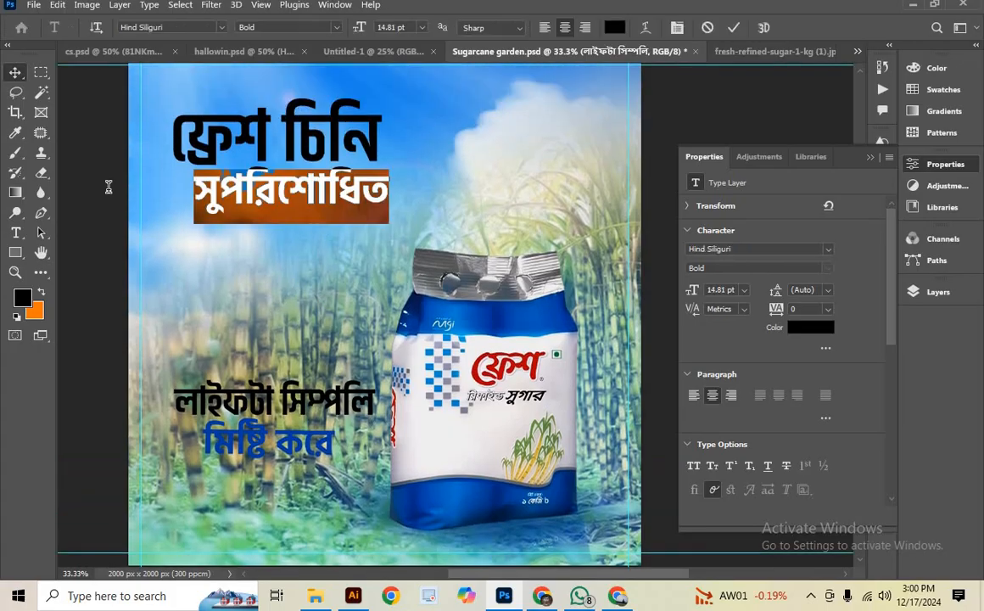
left_click(16, 72)
scroll(289, 203, "down", 1)
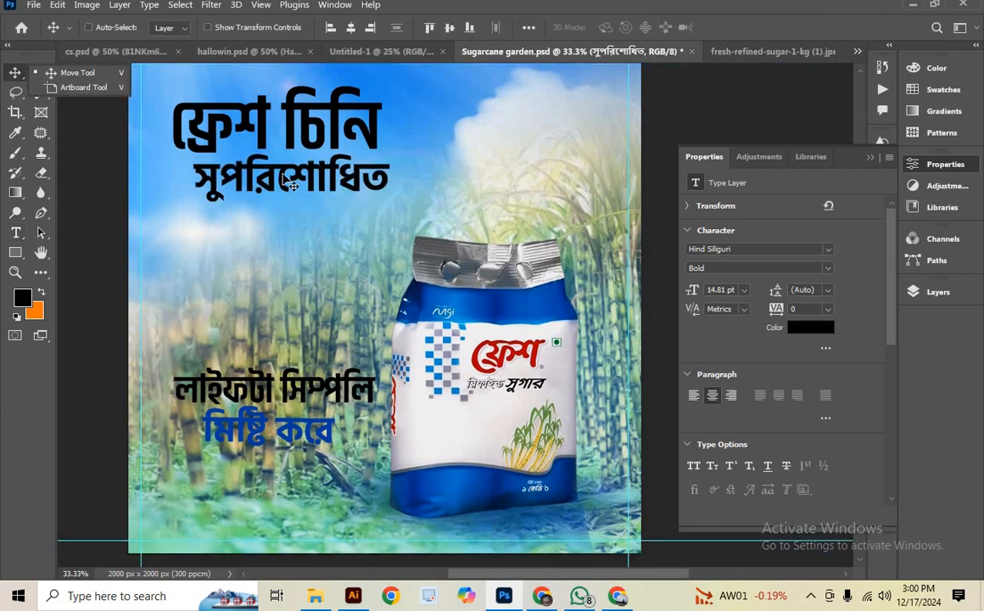
left_click_drag(285, 188, 270, 344)
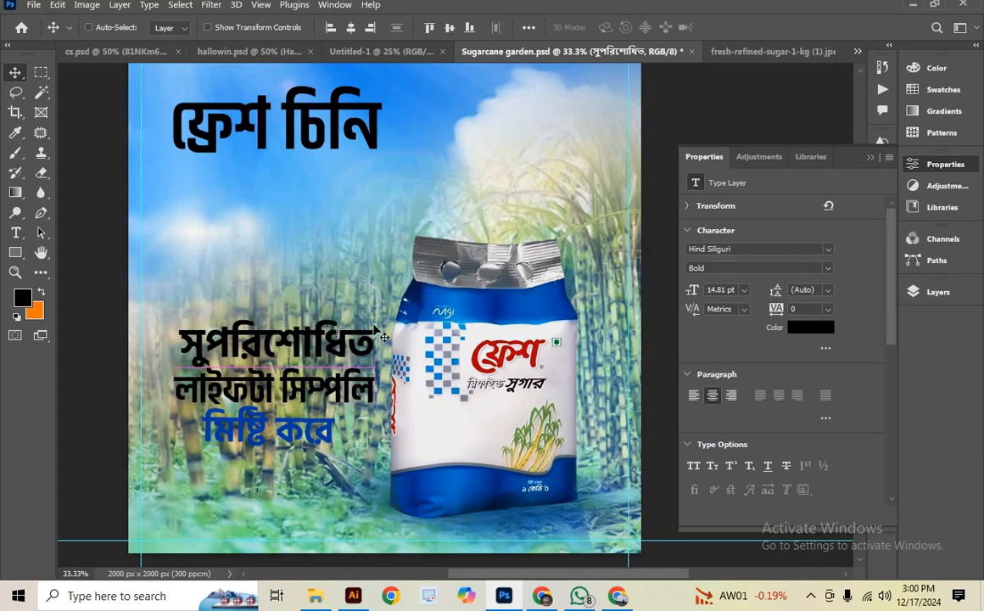
Move the ফ্রেশ চিনি headline down so it sits directly above the সুপরিশোধিত line
scroll(373, 339, "down", 1)
scroll(346, 195, "up", 1)
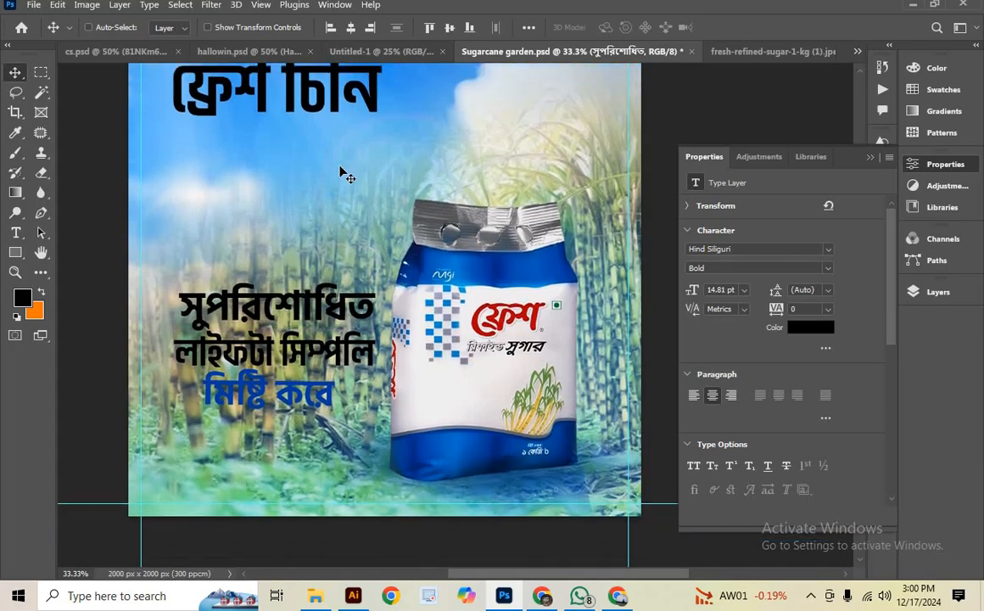
double_click(319, 110)
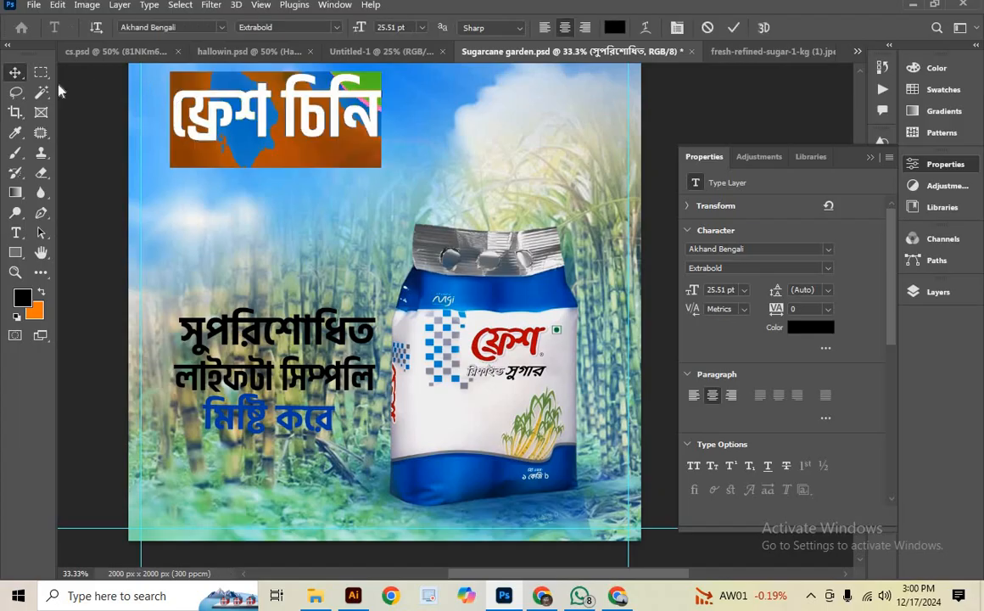
left_click(16, 74)
left_click_drag(233, 95, 260, 268)
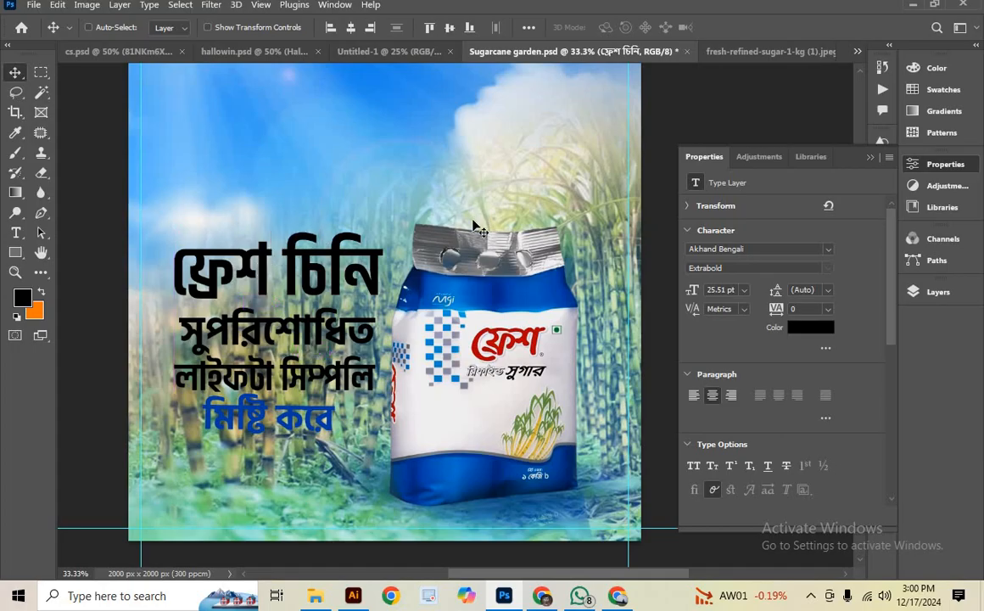
double_click(321, 276)
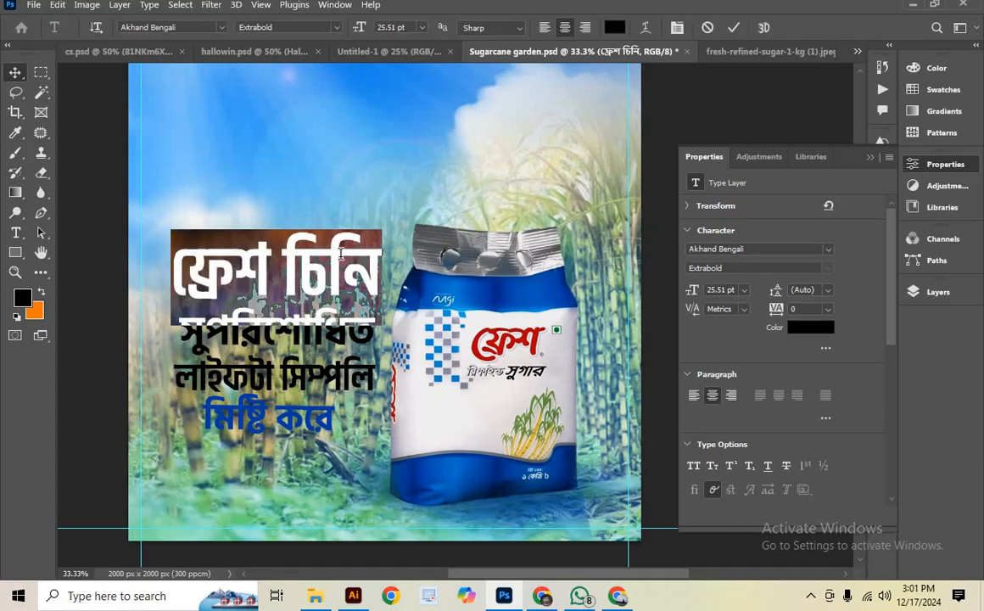
left_click(735, 29)
key("v")
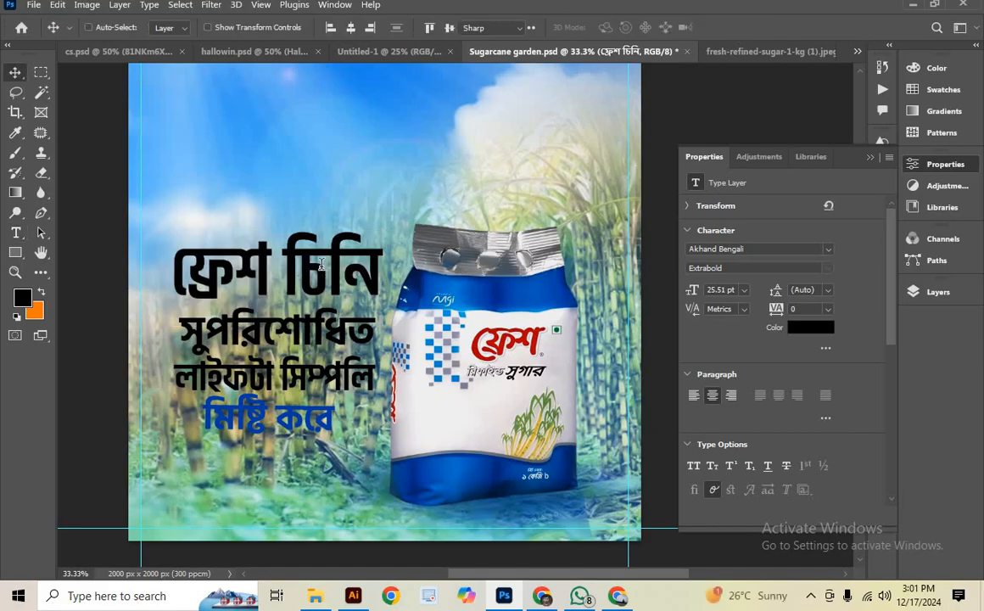
Change the font of the ফ্রেশ চিনি headline to Hind Siliguri Bold and commit the text edit
double_click(280, 243)
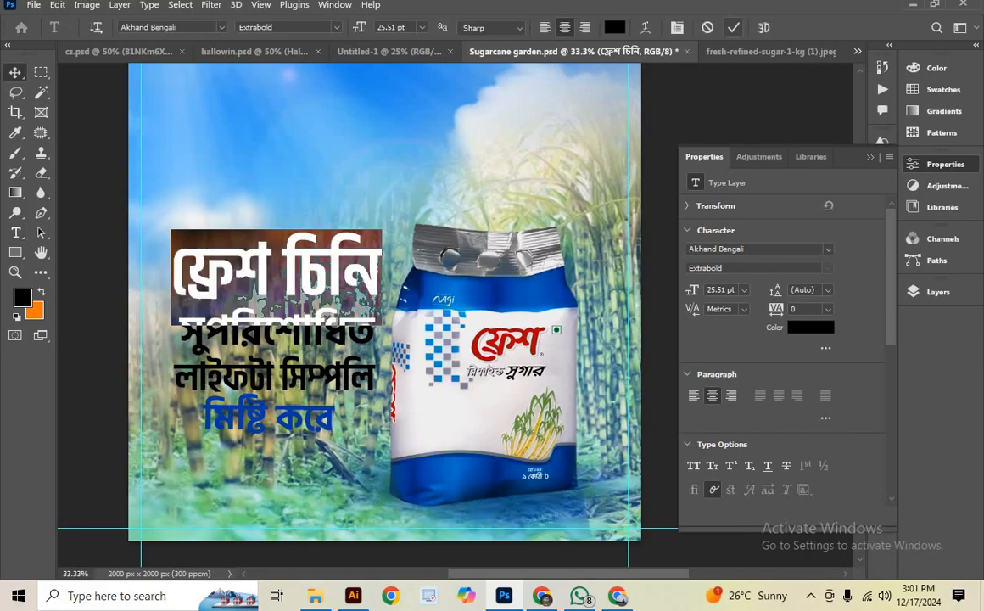
left_click(828, 249)
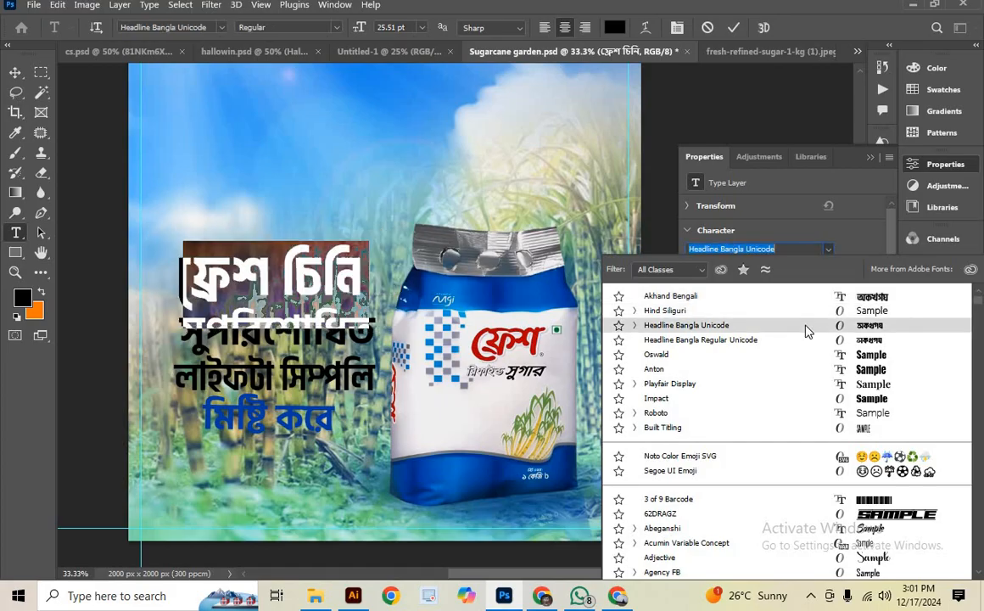
left_click(799, 311)
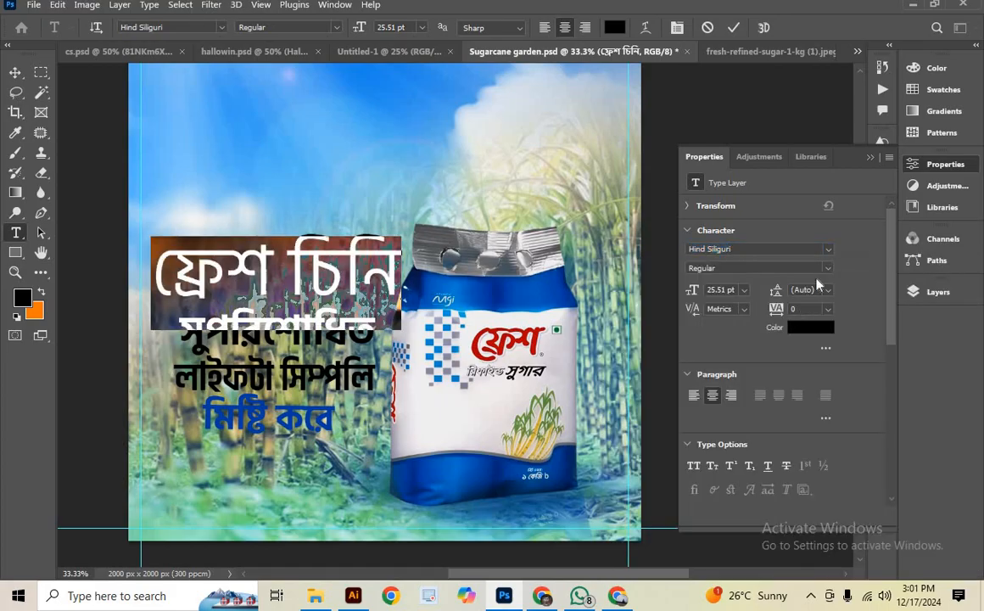
left_click(828, 270)
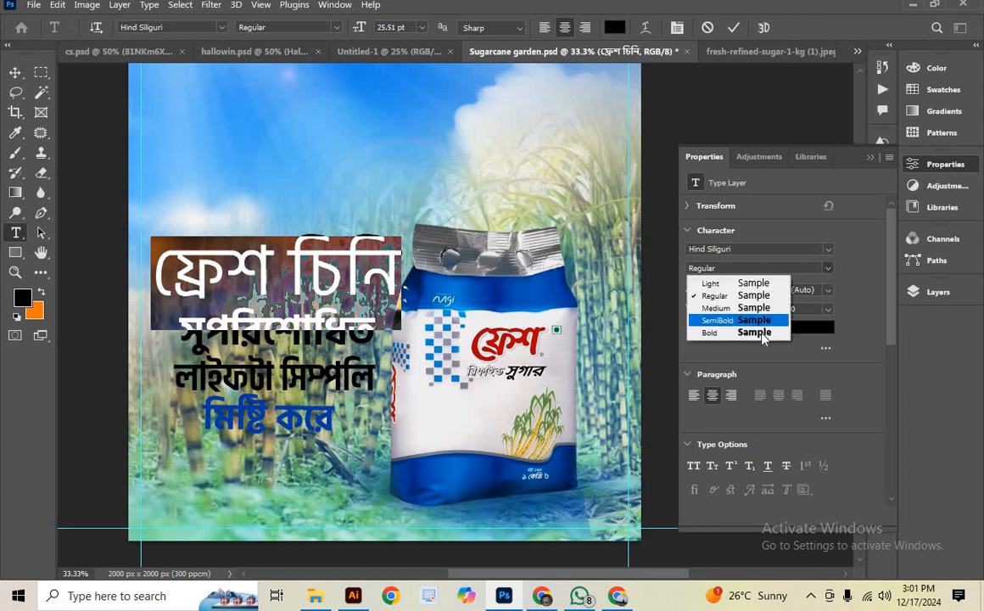
left_click(762, 332)
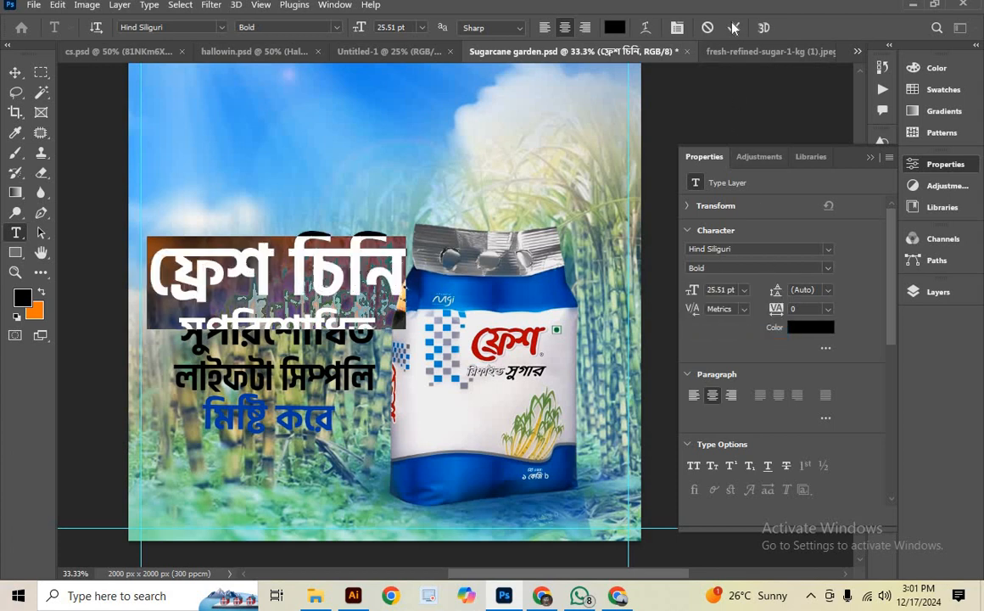
key("v")
Scale the ফ্রেশ চিনি headline to about 83% and place it close above the সুপরিশোধিত line
scroll(439, 319, "up", 3)
scroll(440, 319, "down", 4)
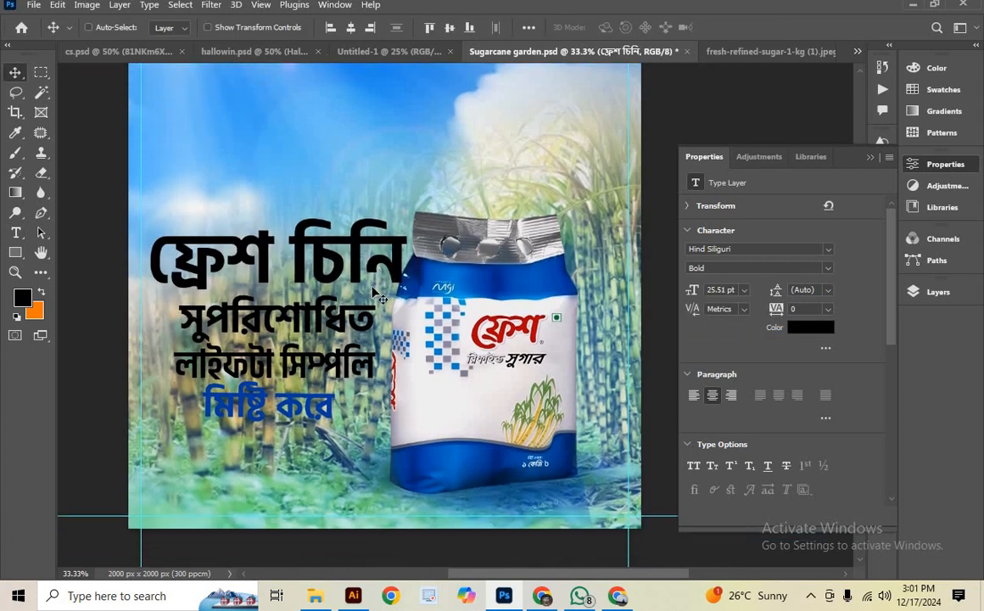
left_click_drag(356, 252, 357, 198)
key("ctrl+t")
left_click_drag(405, 158, 361, 173)
left_click_drag(316, 207, 337, 264)
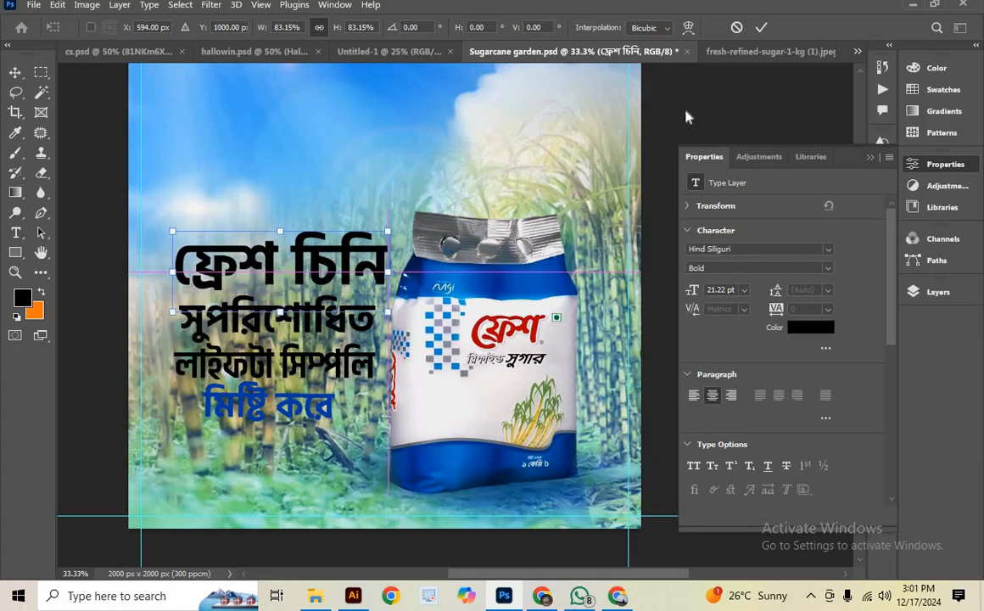
left_click(761, 27)
Select all four text layers and move the text block up together beside the top of the sugar pack
scroll(333, 306, "down", 3)
key("ctrl+minus")
key("ctrl+minus")
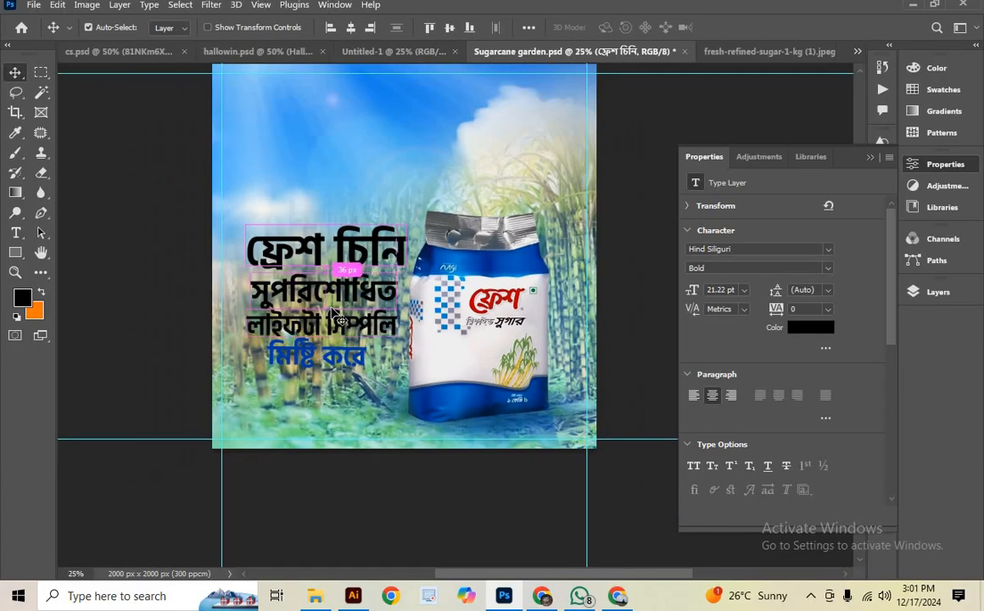
key("ctrl+plus")
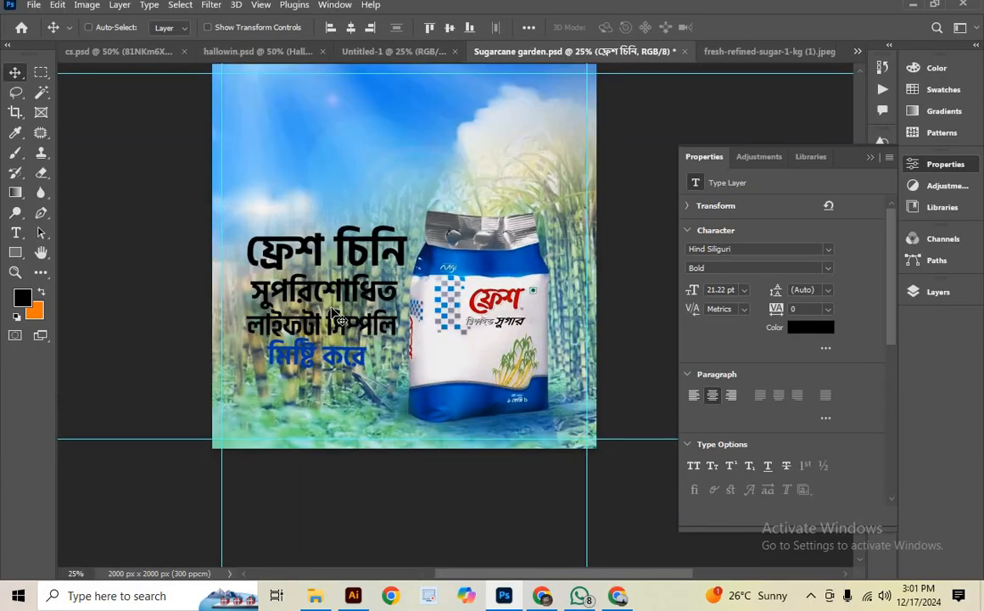
left_click(920, 293)
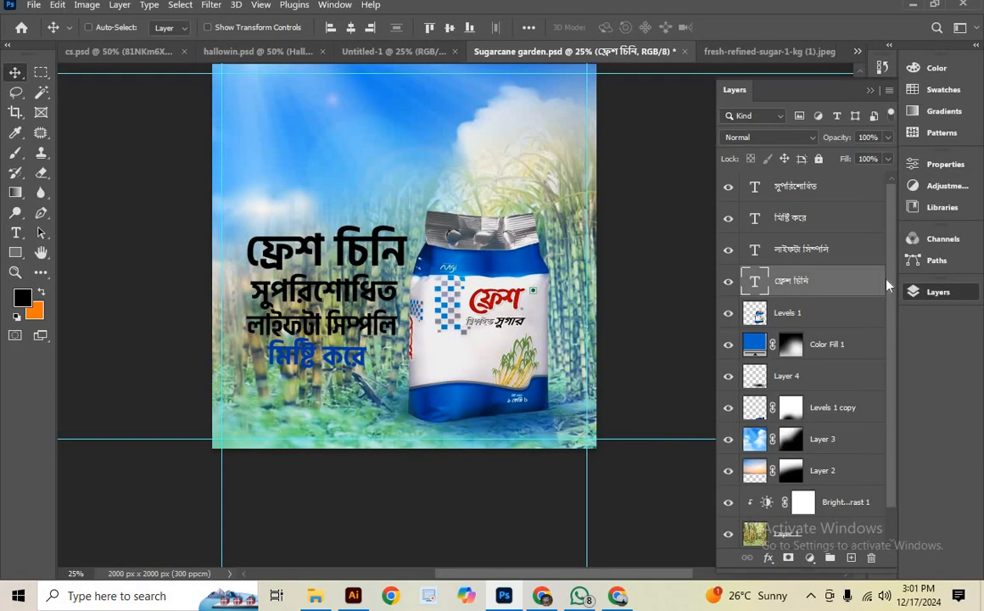
left_click(821, 195, "shift")
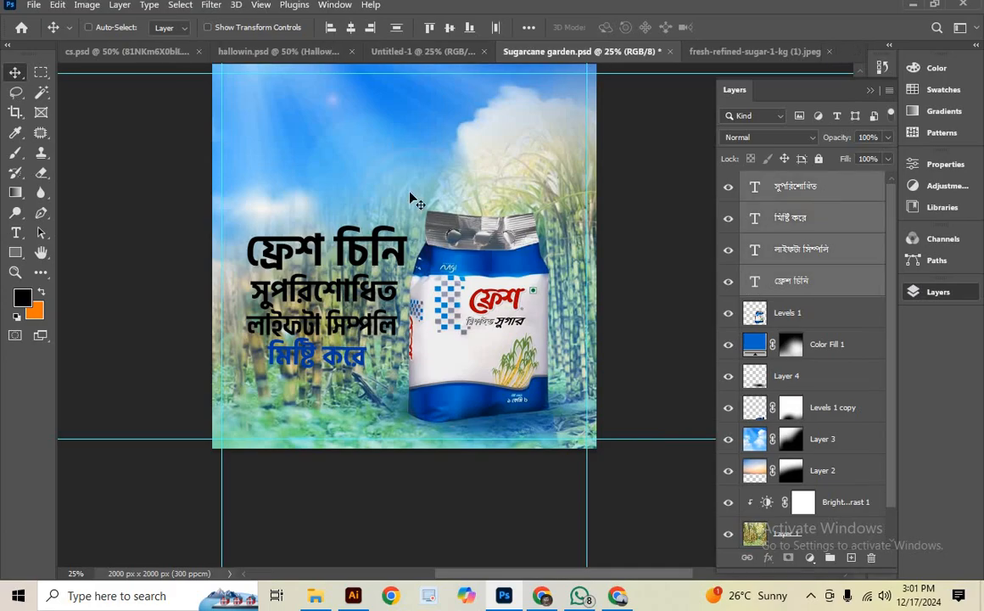
left_click_drag(370, 265, 360, 202)
key("ctrl+plus")
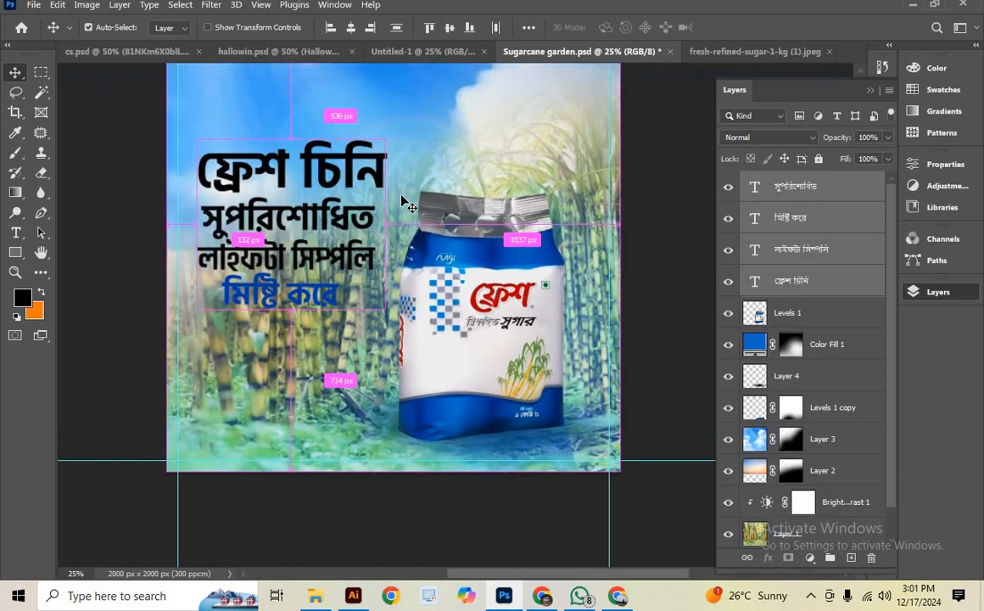
Nudge the ফ্রেশ চিনি headline down slightly so it sits closer above the সুপরিশোধিত line
scroll(383, 323, "up", 3)
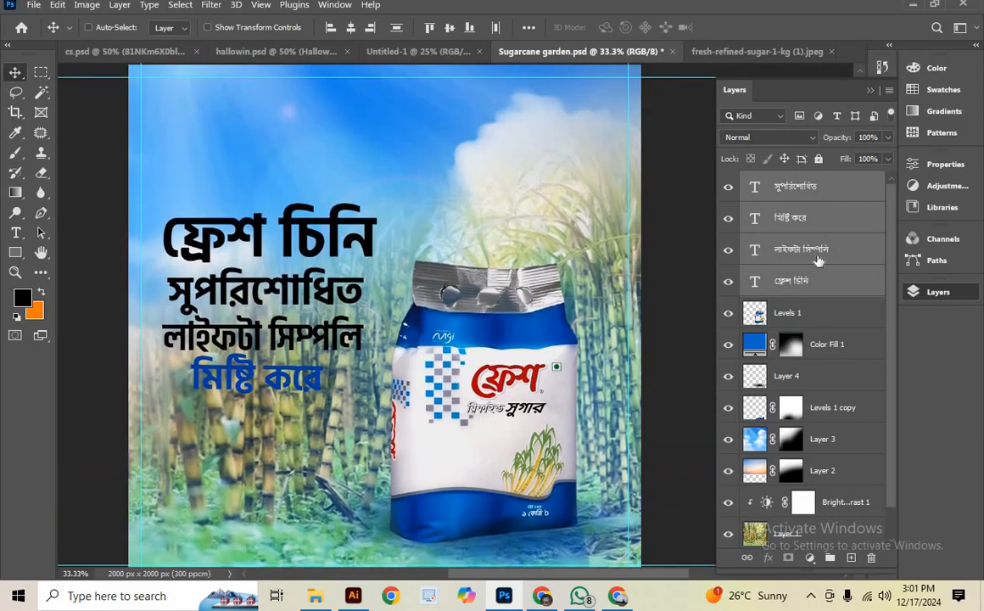
left_click(801, 250)
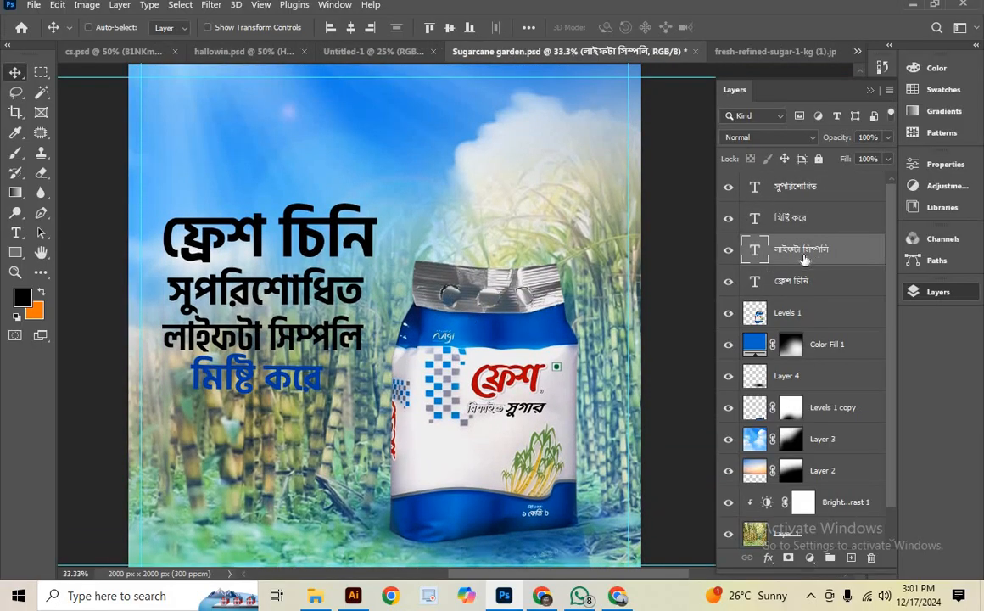
left_click(795, 188)
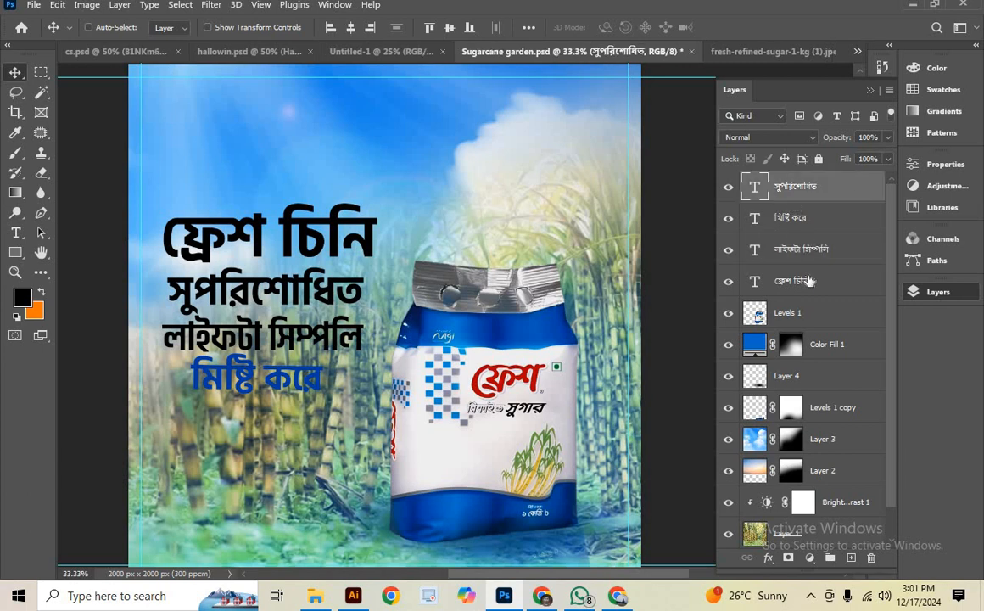
left_click(383, 238, "ctrl")
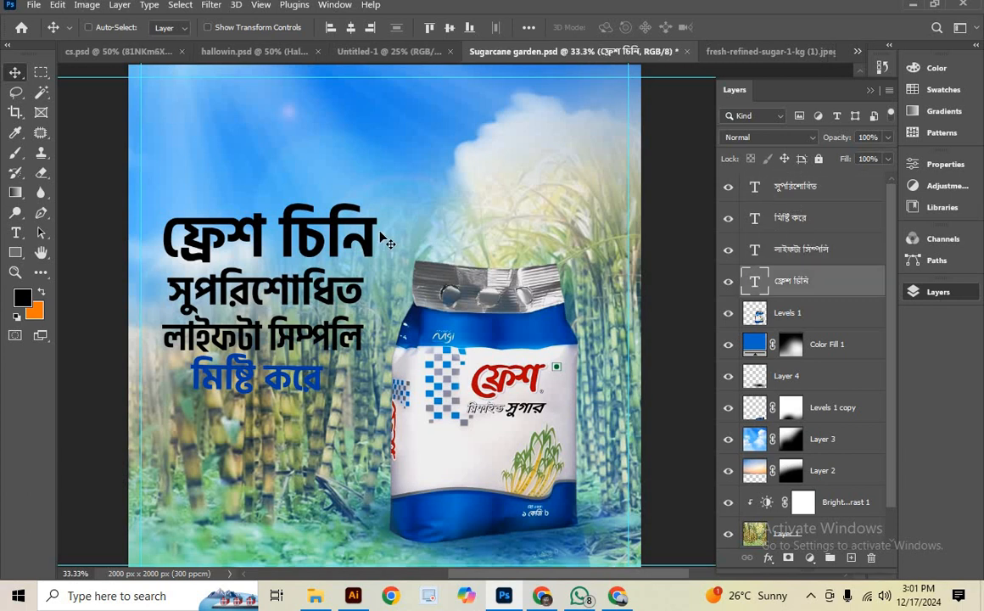
key("Down")
key("Down")
key("Down")
key("Down")
key("Down")
key("Down")
key("Down")
key("Down")
key("Down")
key("Down")
key("Down")
key("Down")
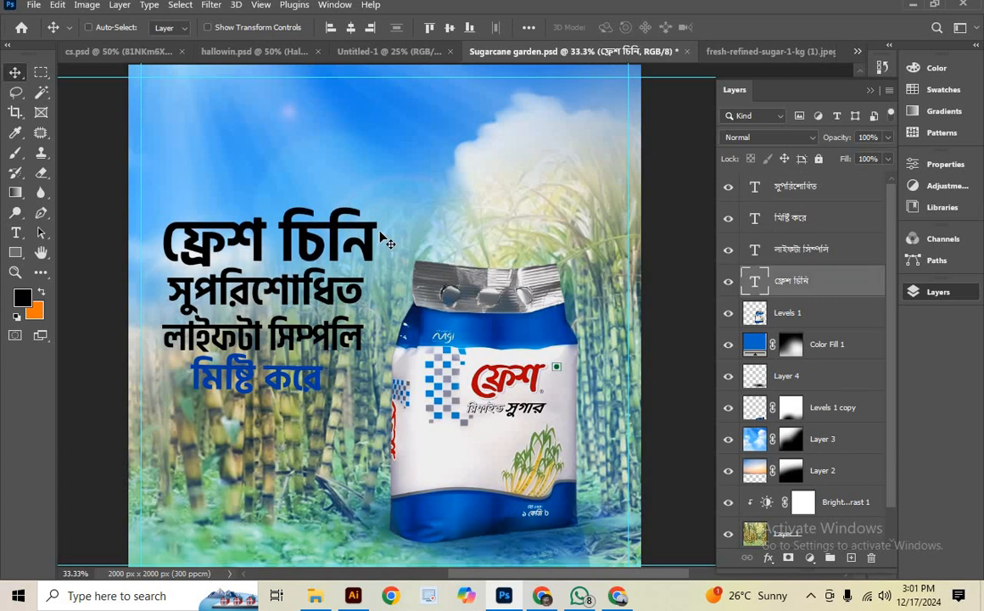
Recolour the ফ্রেশ চিনি headline with the red ad0006, sampled from the ফ্রেশ logo on the sugar pack
double_click(753, 284)
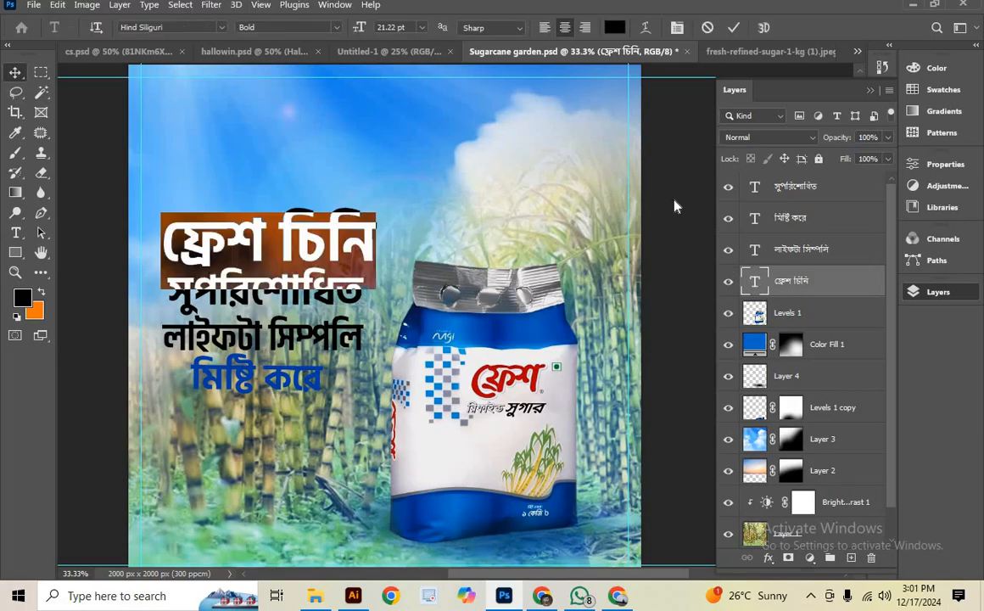
left_click(616, 31)
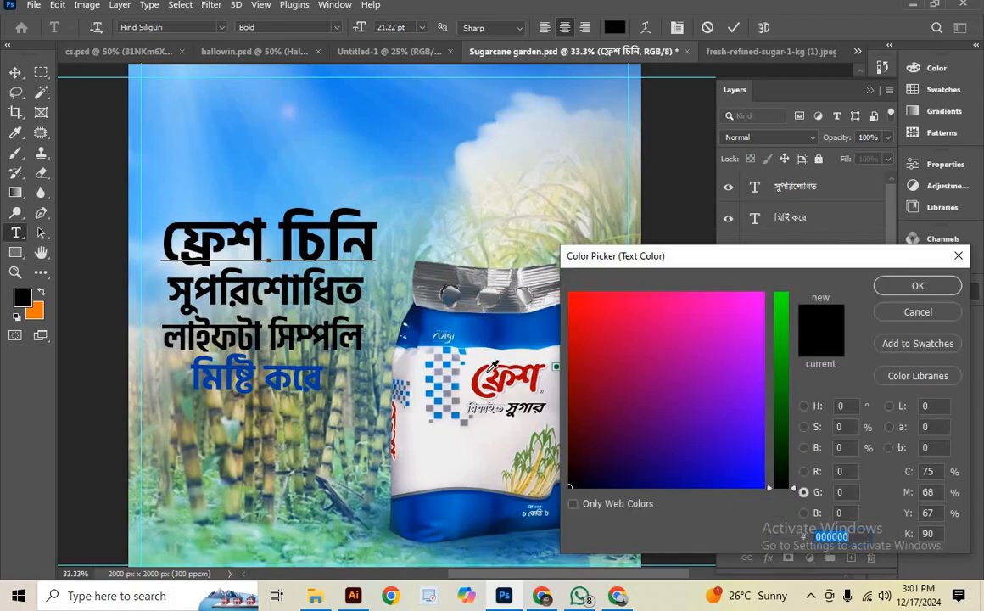
left_click(482, 370)
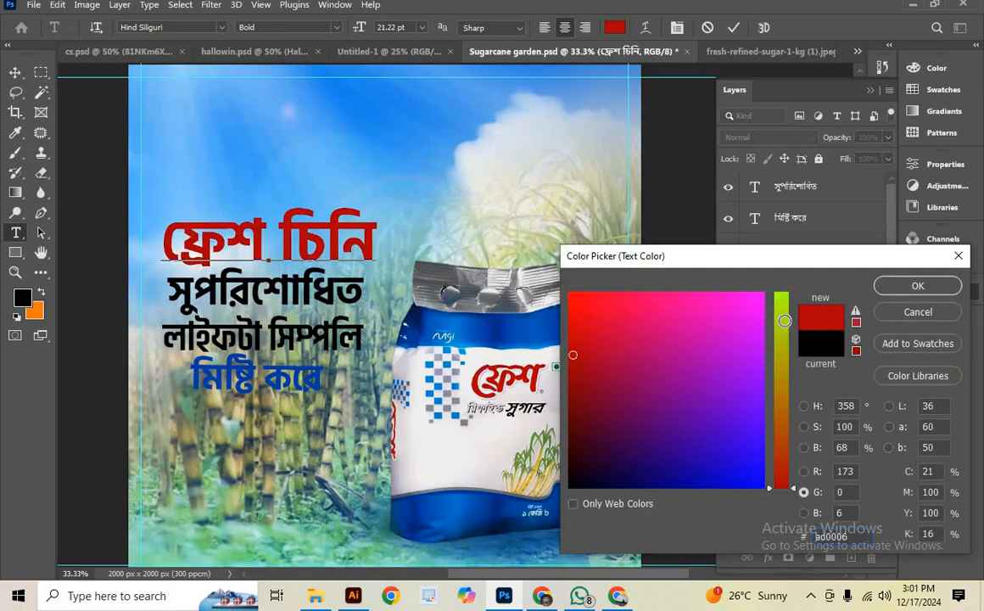
left_click(917, 286)
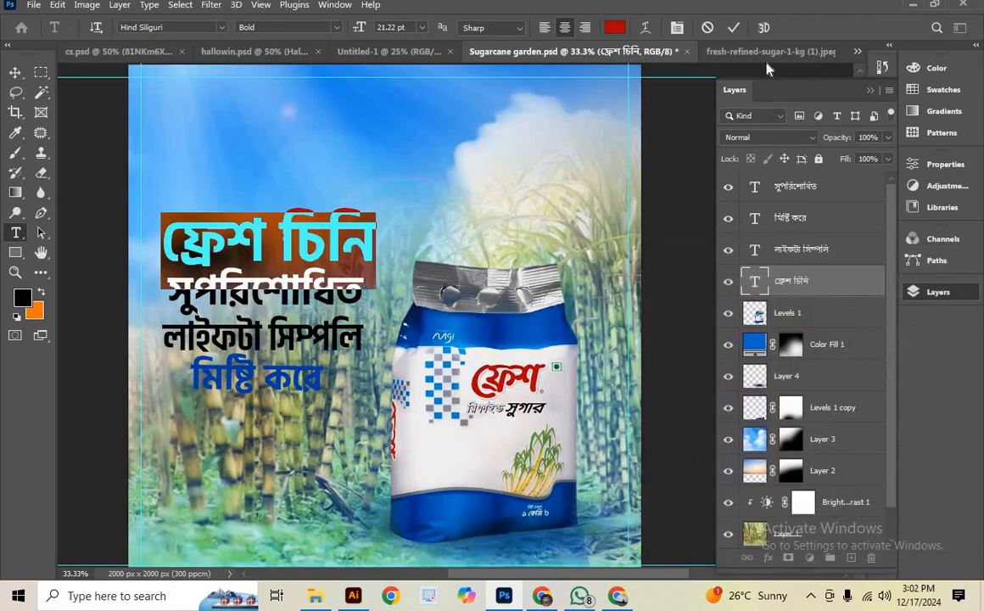
key("v")
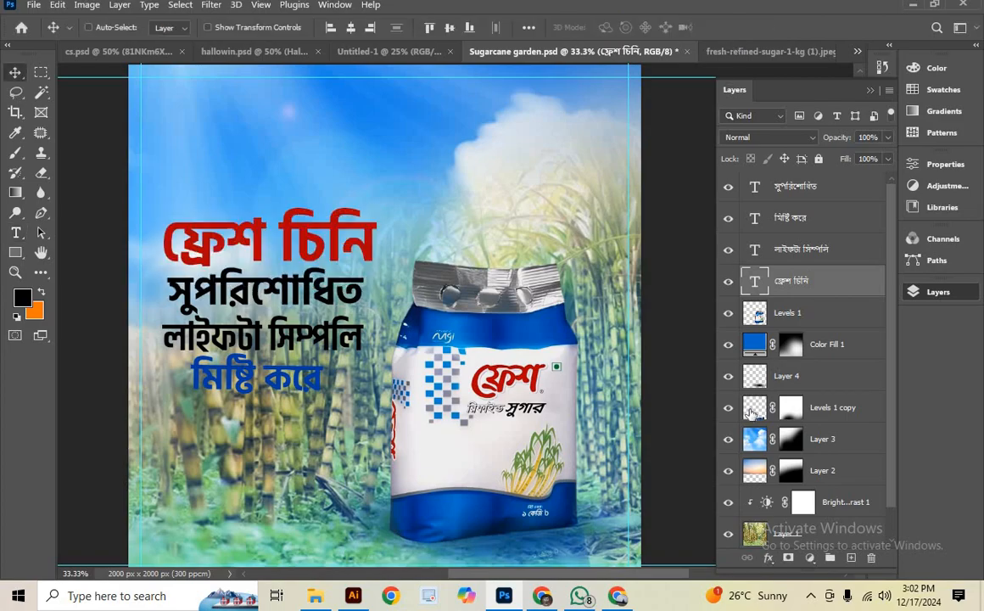
Add an outside Stroke effect to the ফ্রেশ চিনি headline and set its colour to black 000000
left_click(767, 557)
left_click(796, 440)
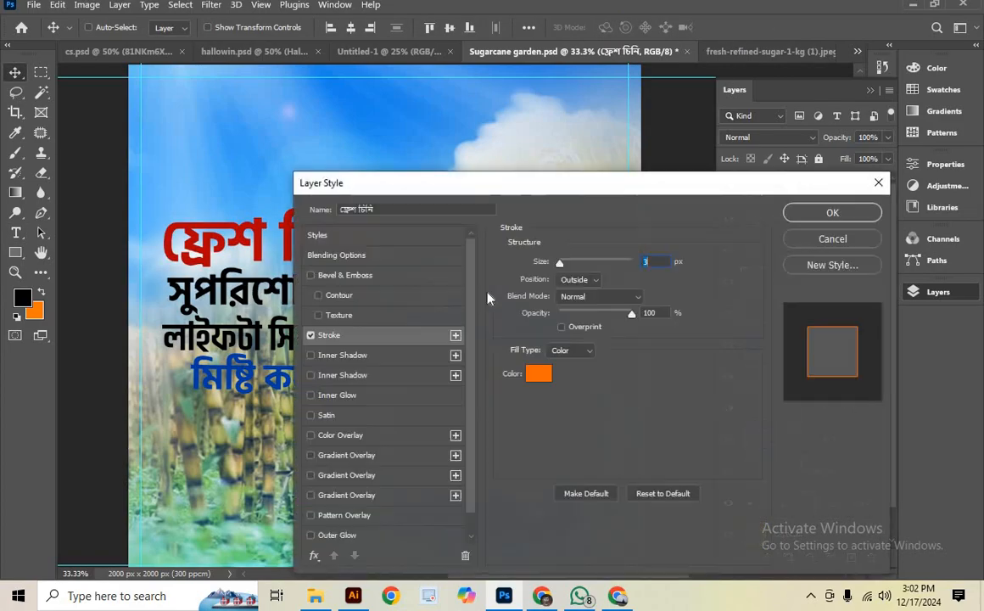
mouse_move(440, 174)
left_mouse_down()
mouse_move(767, 178)
mouse_move(757, 152)
left_mouse_up()
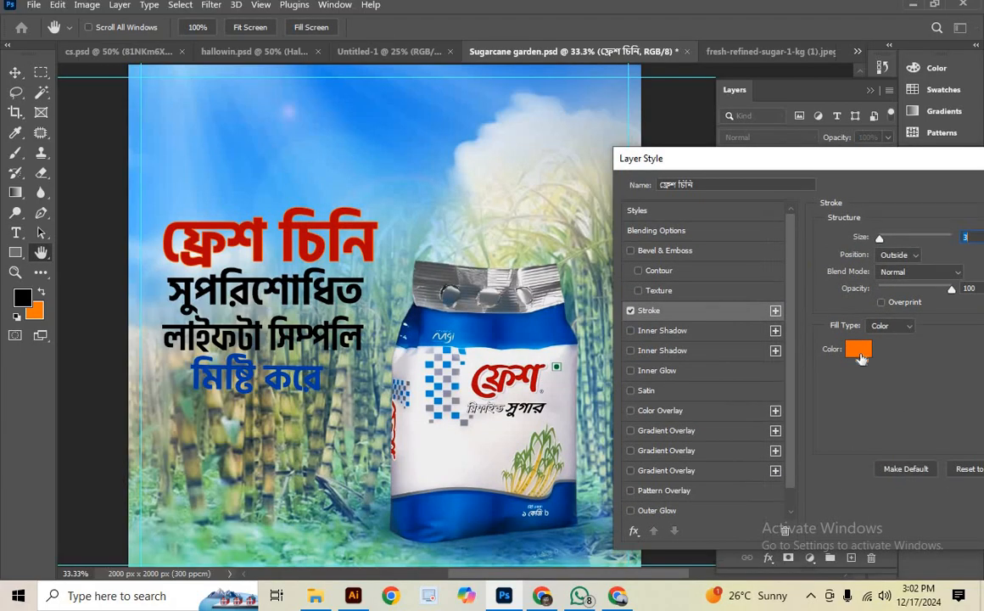
left_click(860, 351)
left_click(503, 335)
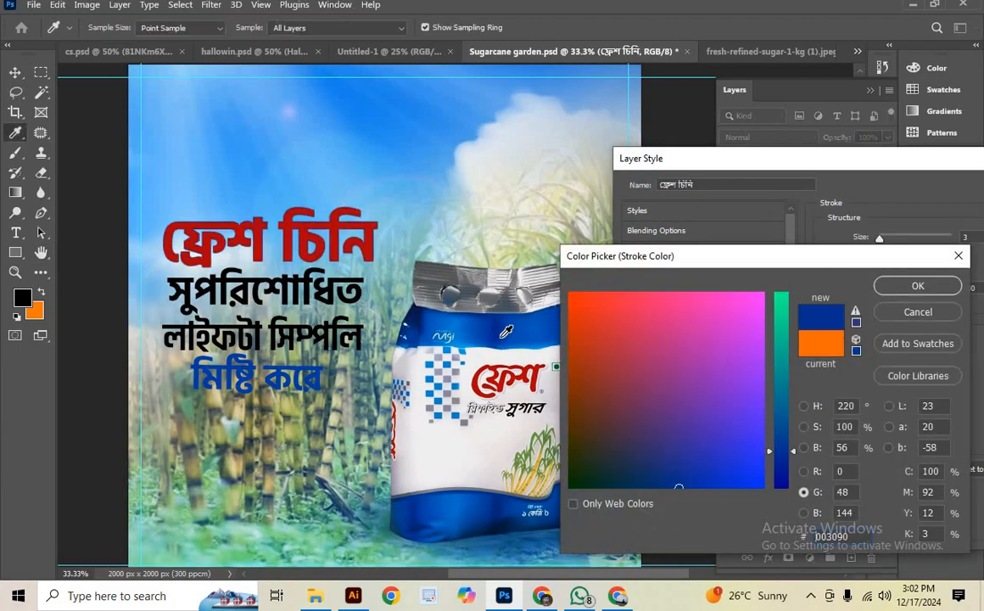
left_click(294, 184)
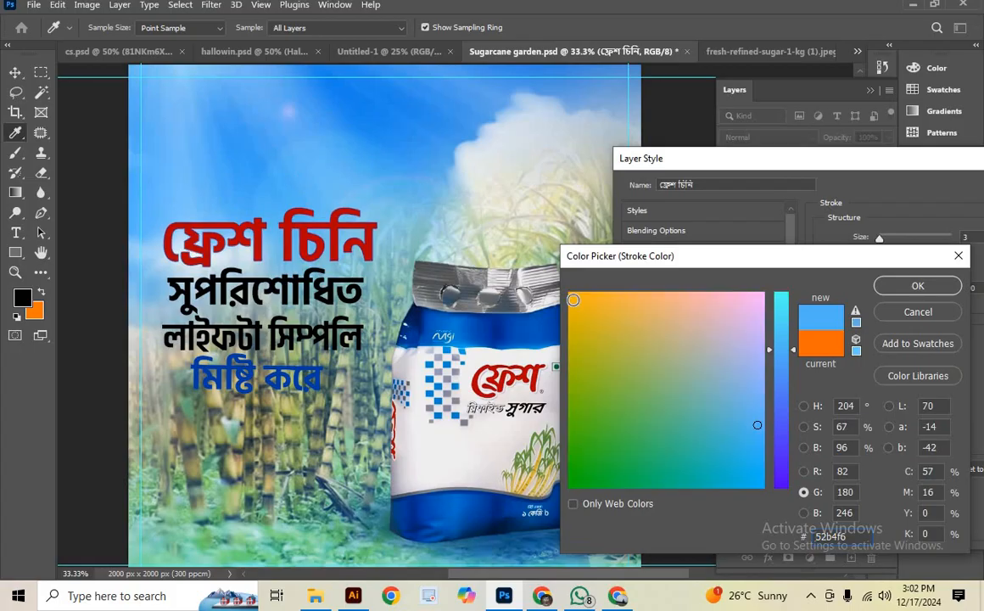
left_click(762, 293)
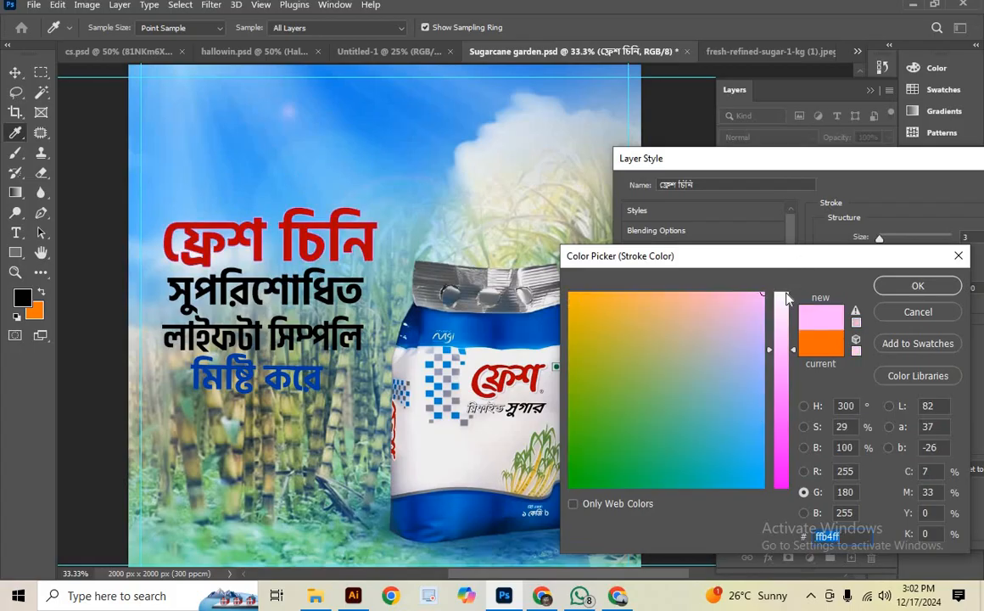
left_click(786, 293)
left_click_drag(650, 429, 569, 487)
left_click(781, 496)
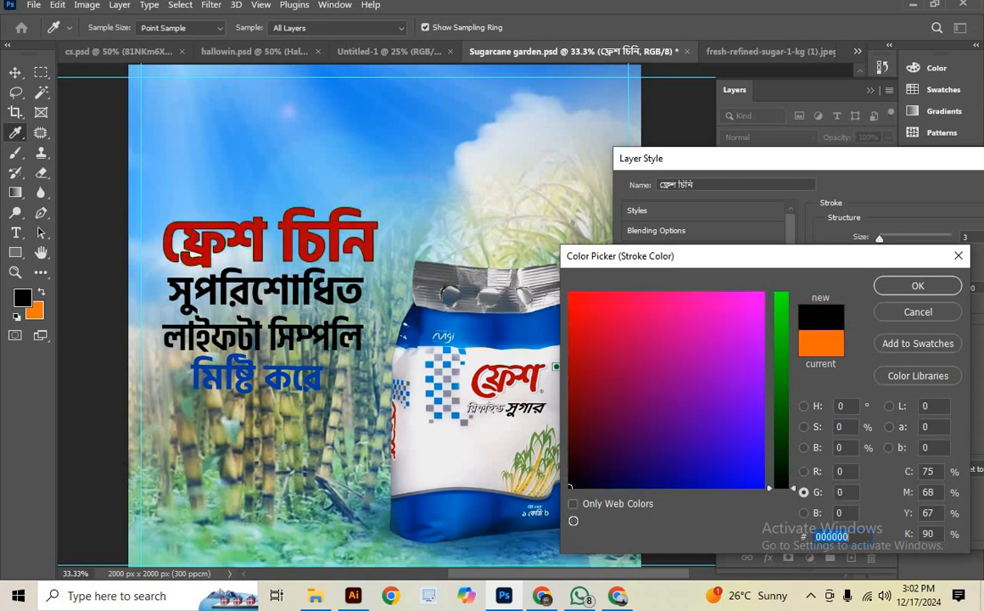
left_click(573, 488)
left_click(918, 286)
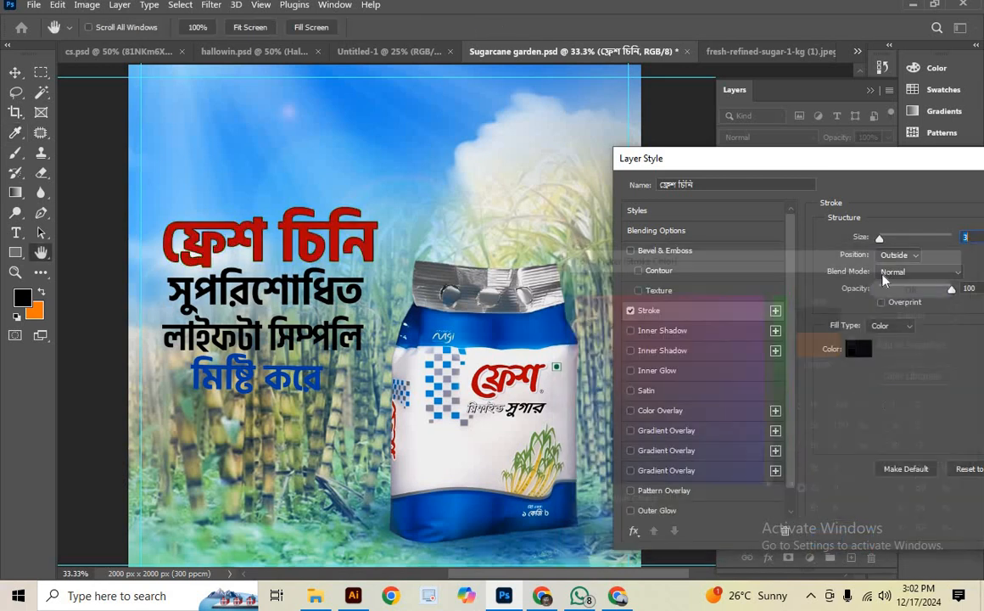
Set the headline's stroke size to 13 px and apply the layer style
left_click_drag(889, 243, 888, 244)
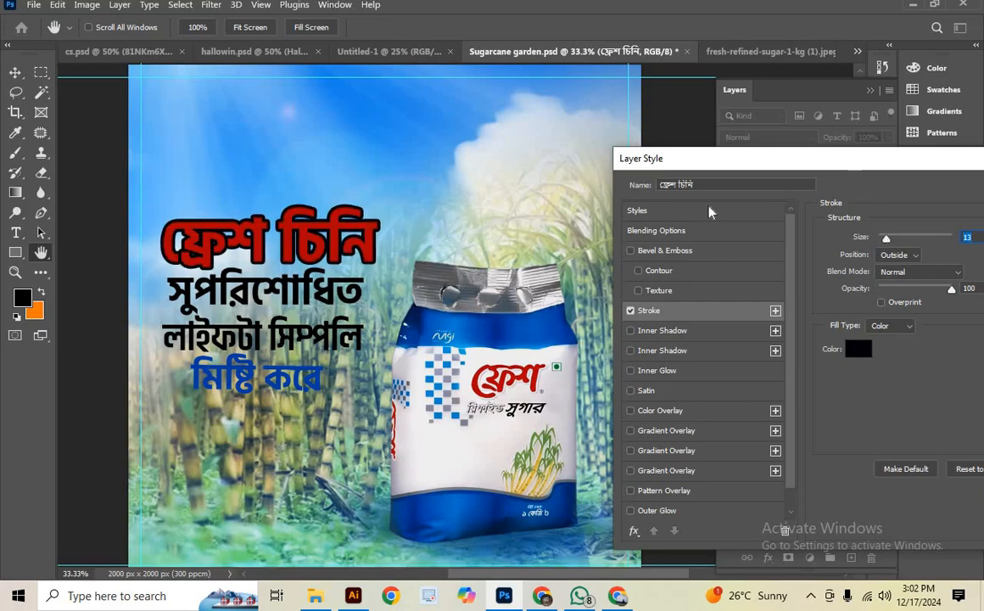
left_click_drag(711, 158, 571, 203)
left_click(967, 231)
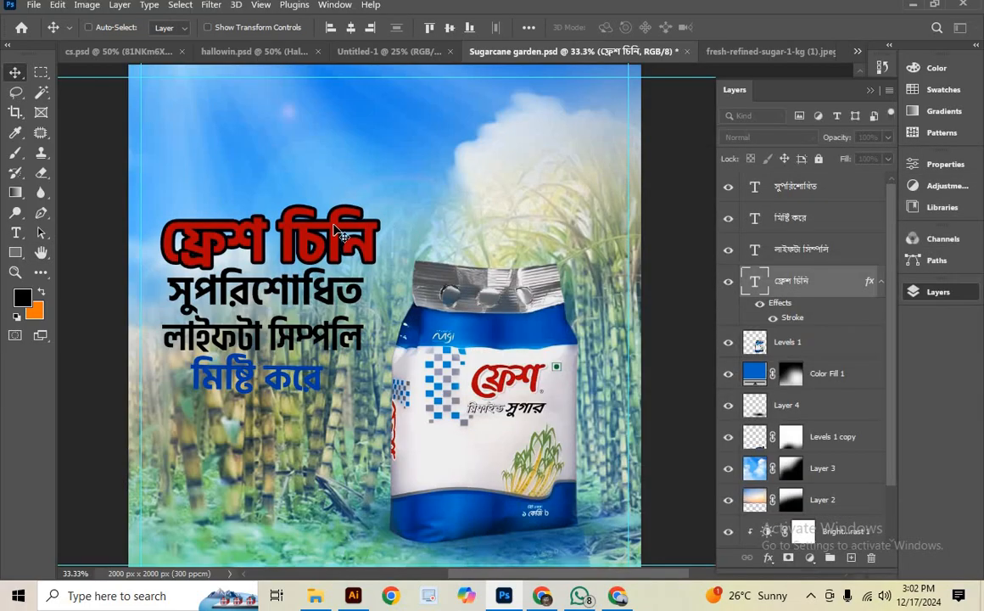
Recolour the ফ্রেশ চিনি headline with the off-white f0f0f0, sampled from the sugar pack, and commit the text edit
double_click(339, 233)
left_click(615, 27)
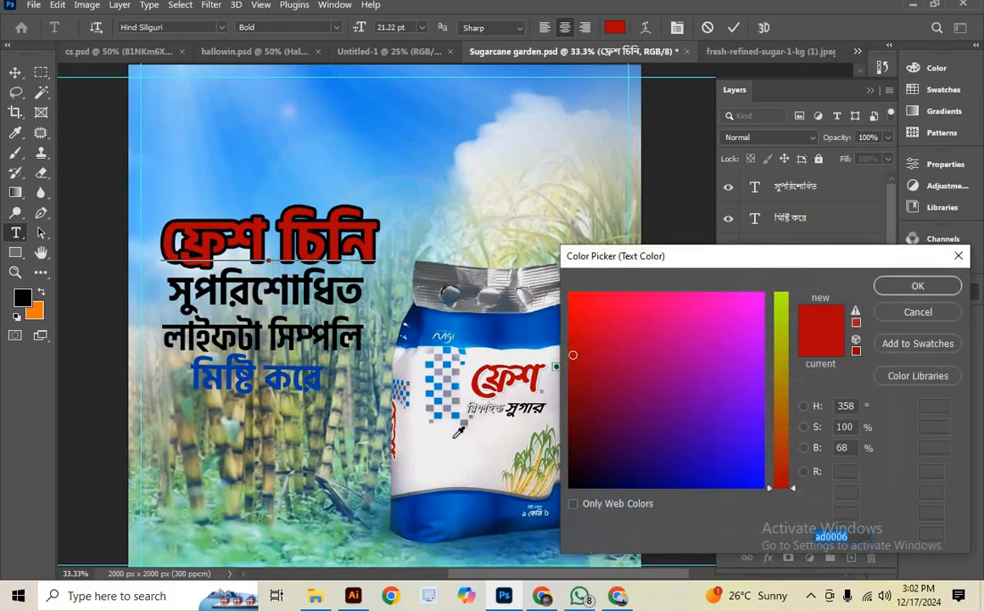
left_click(458, 433)
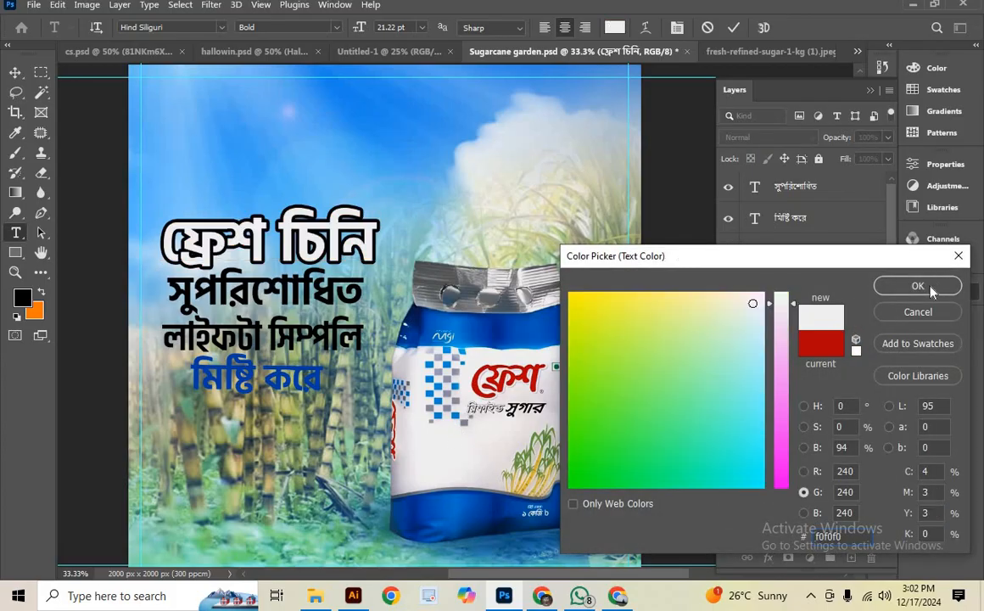
left_click(918, 285)
left_click(734, 28)
key("v")
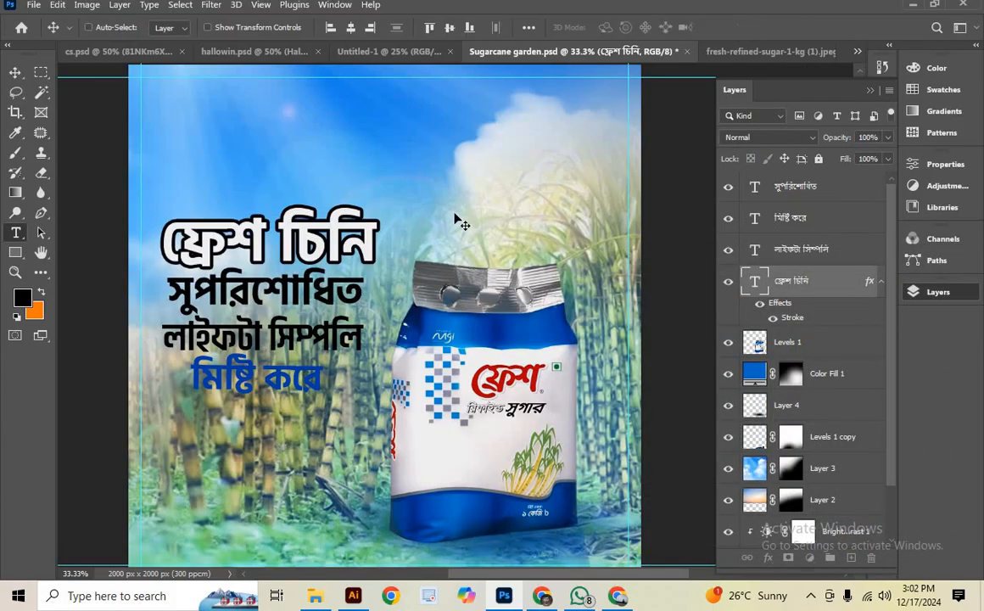
Recolour the সুপরিশোধিত line with the dark blue 002c8b, sampled from the pack's blue band, and commit the text edit
scroll(318, 339, "down", 1)
scroll(390, 315, "down", 1)
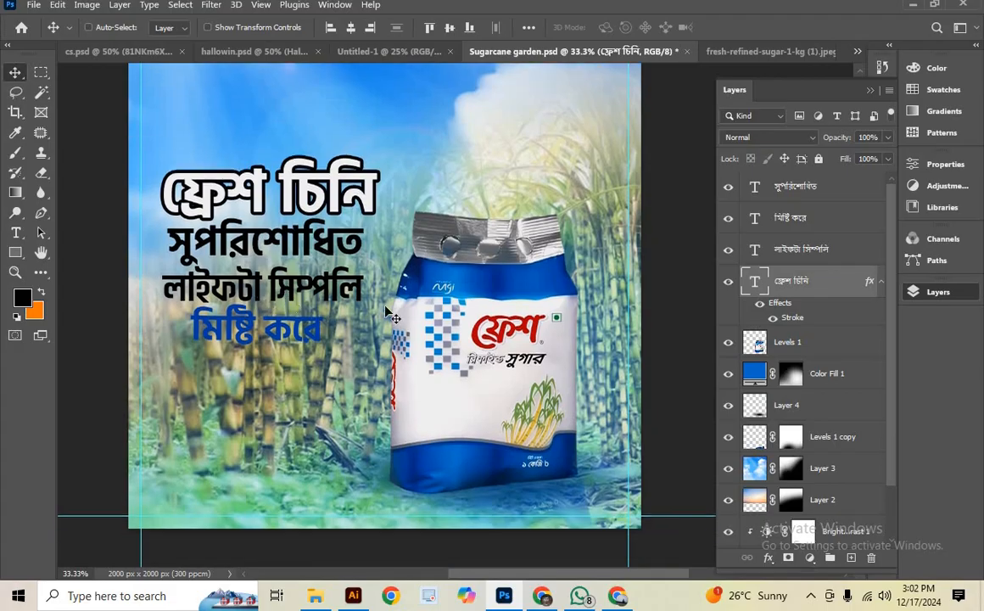
mouse_move(350, 302)
left_mouse_down()
mouse_move(332, 320)
mouse_move(362, 310)
left_mouse_up()
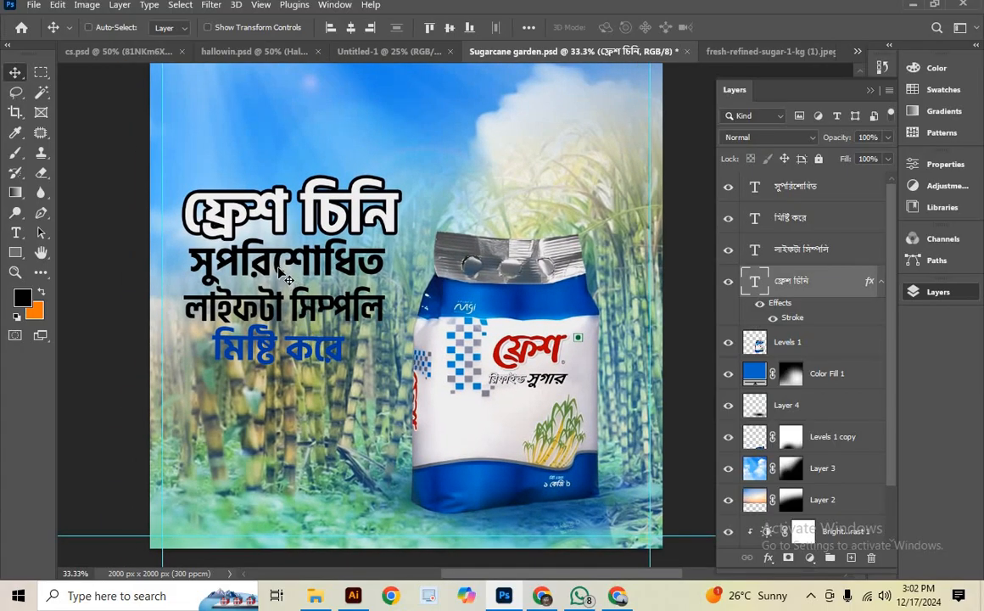
double_click(280, 271)
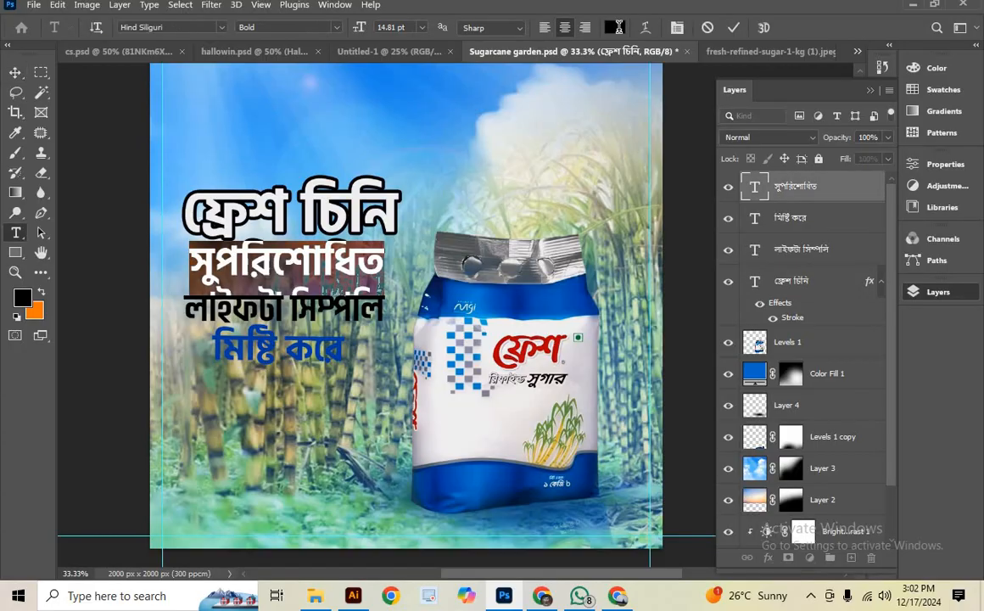
left_click(614, 28)
left_click(523, 301)
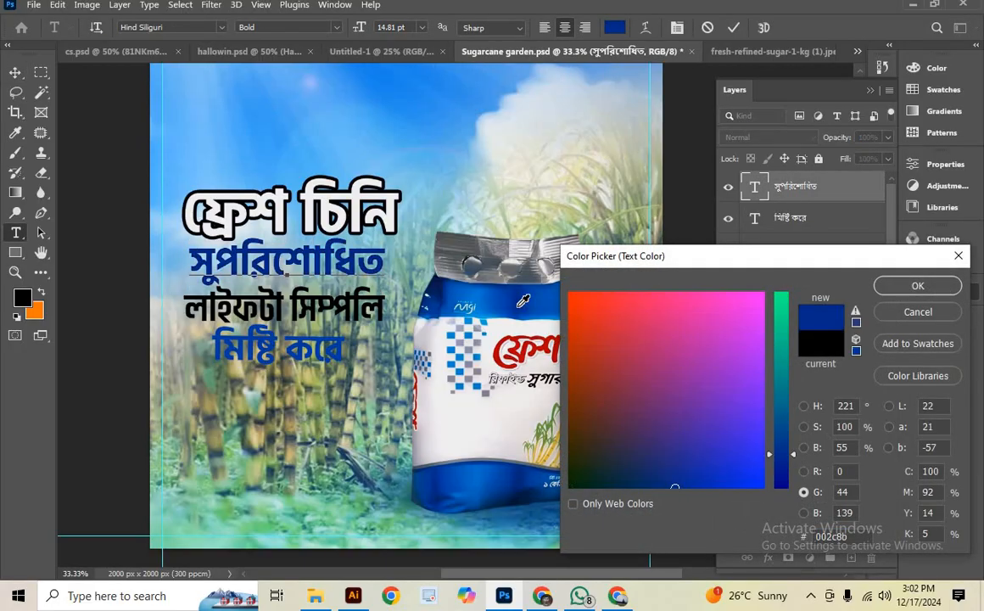
left_click(922, 289)
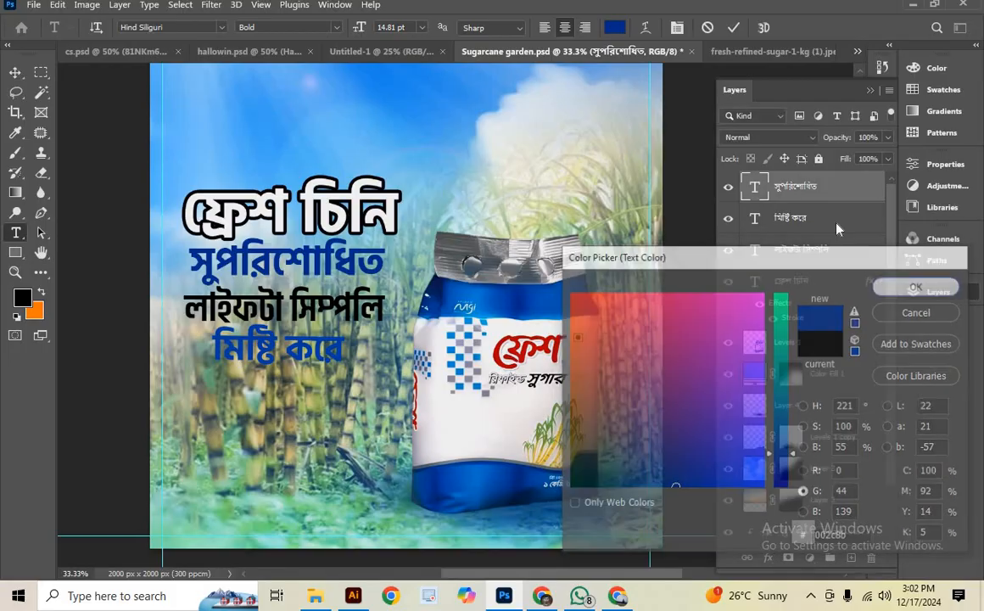
left_click(734, 28)
key("v")
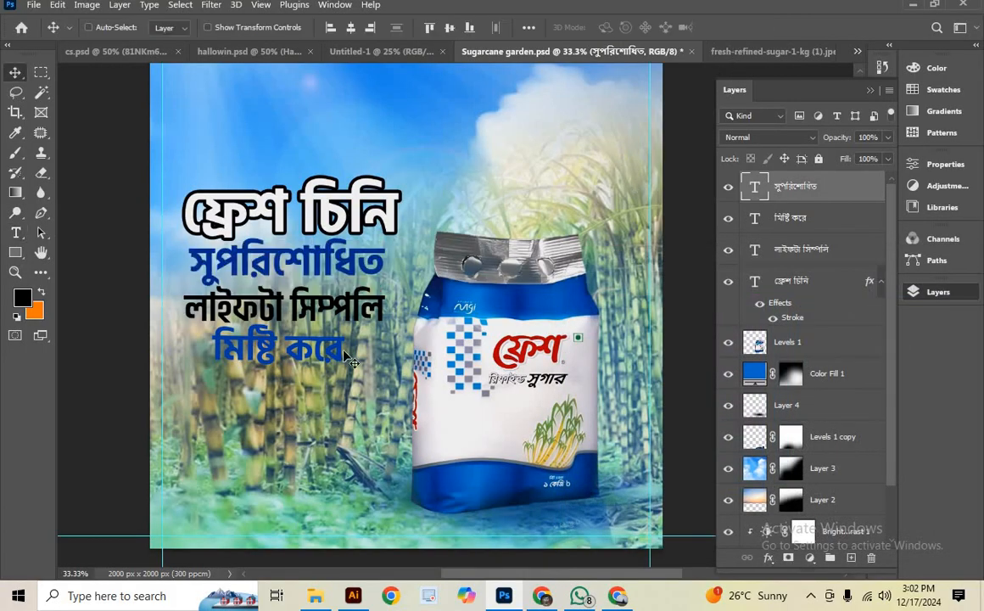
scroll(404, 292, "down", 2)
left_click_drag(366, 349, 317, 399)
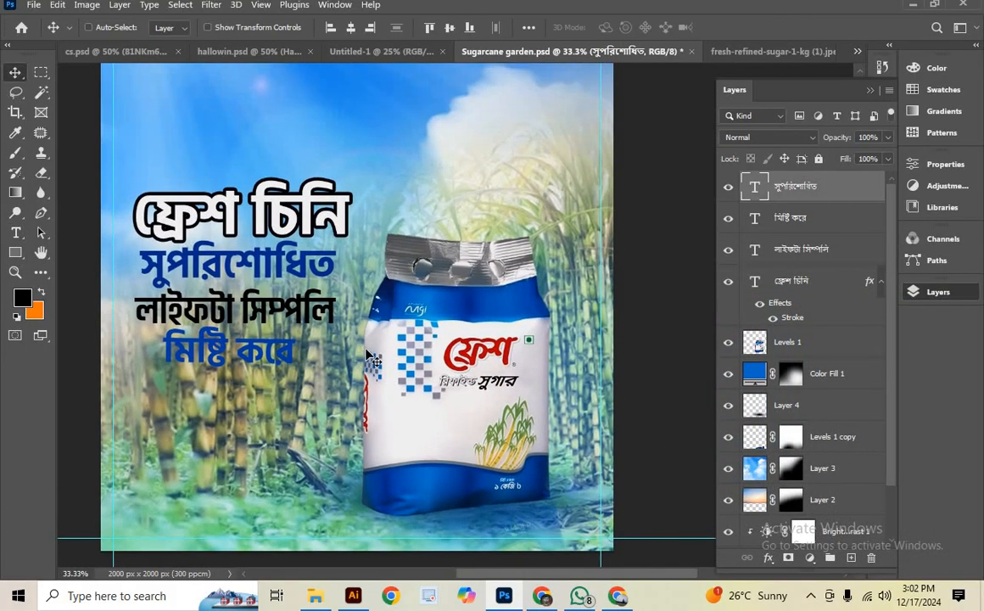
key("ctrl+minus")
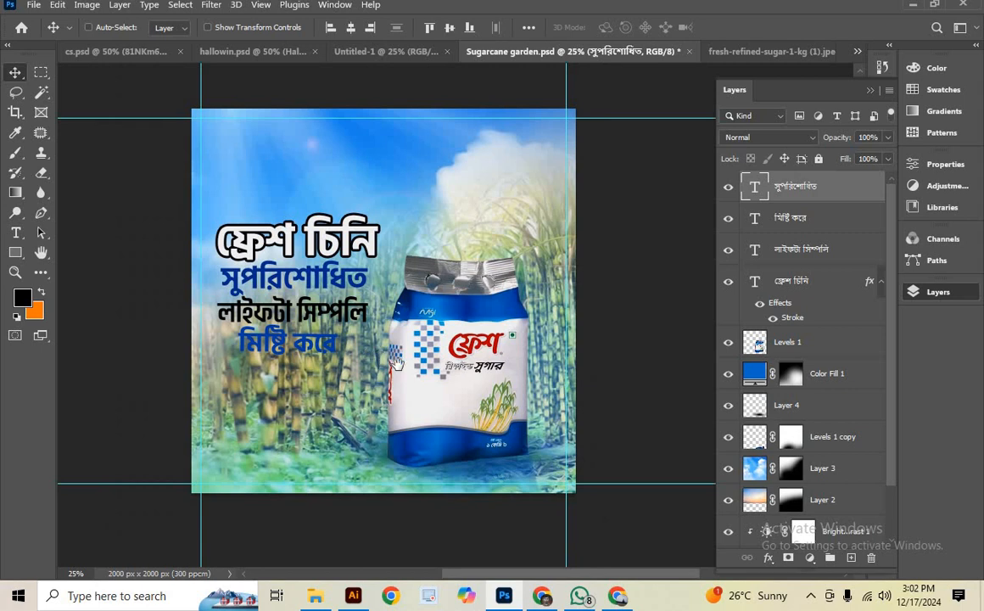
left_click_drag(397, 363, 412, 366)
scroll(261, 463, "down", 1)
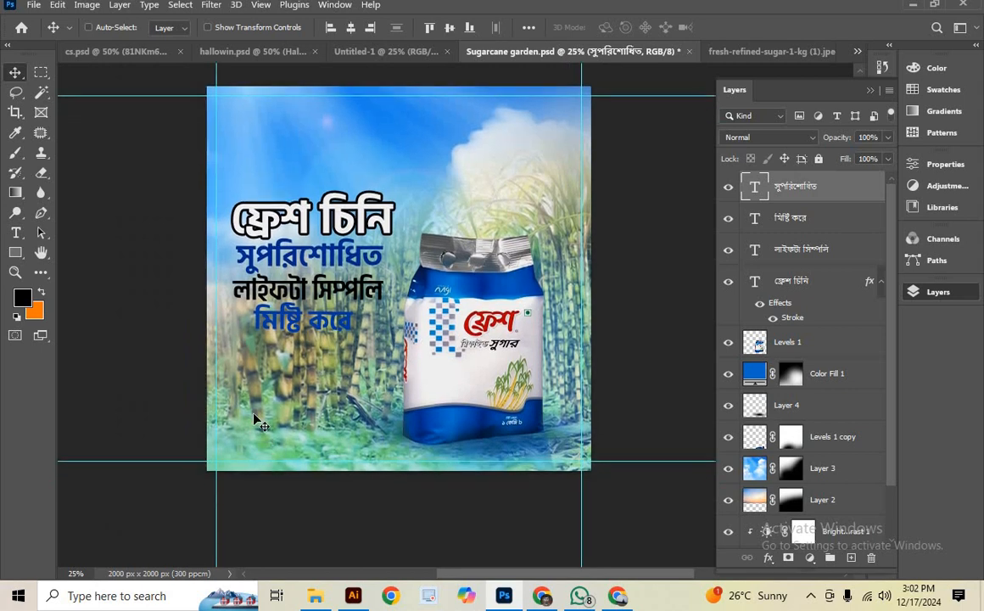
scroll(437, 406, "up", 1)
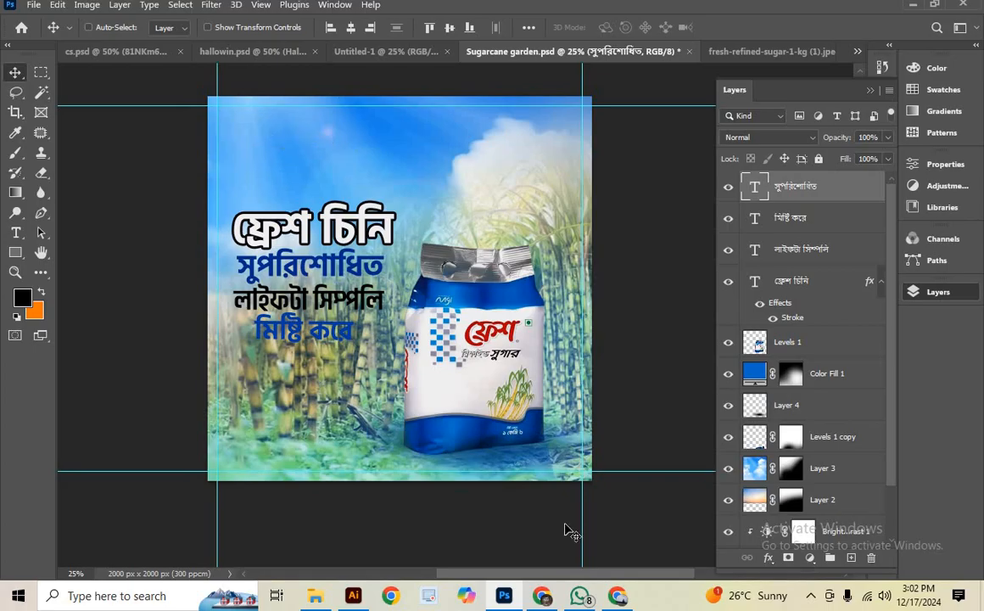
Switch to Chrome and search Google for fresh logo png in a new tab
key("alt+Tab")
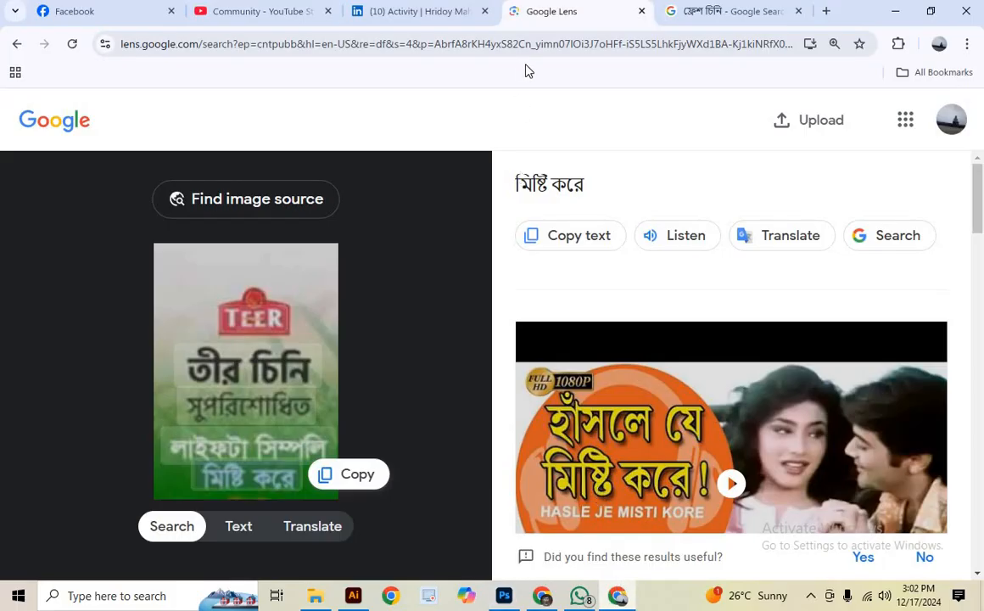
left_click(823, 11)
left_click(699, 33)
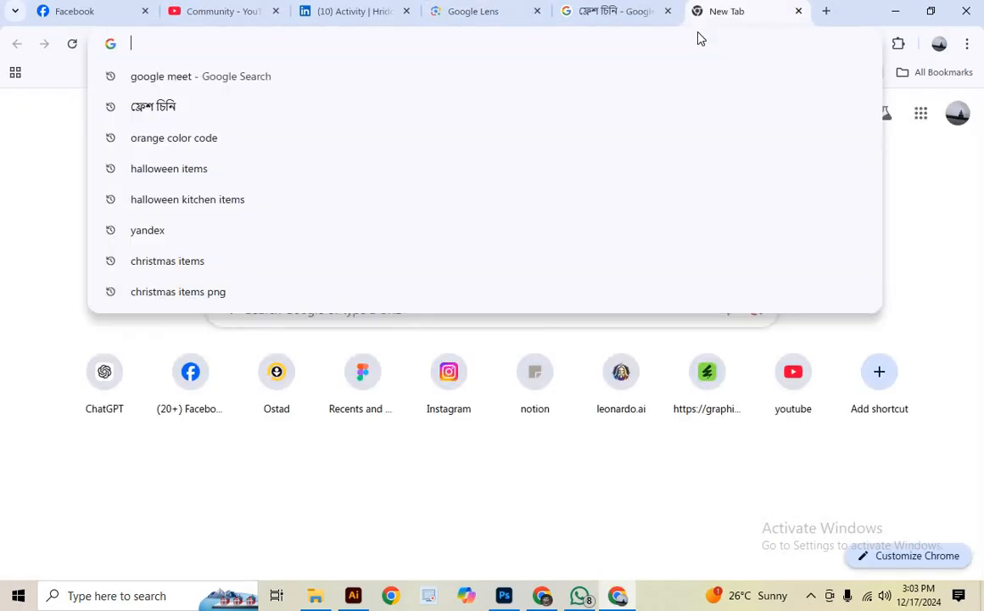
type("অপড")
key("BackSpace")
key("BackSpace")
key("BackSpace")
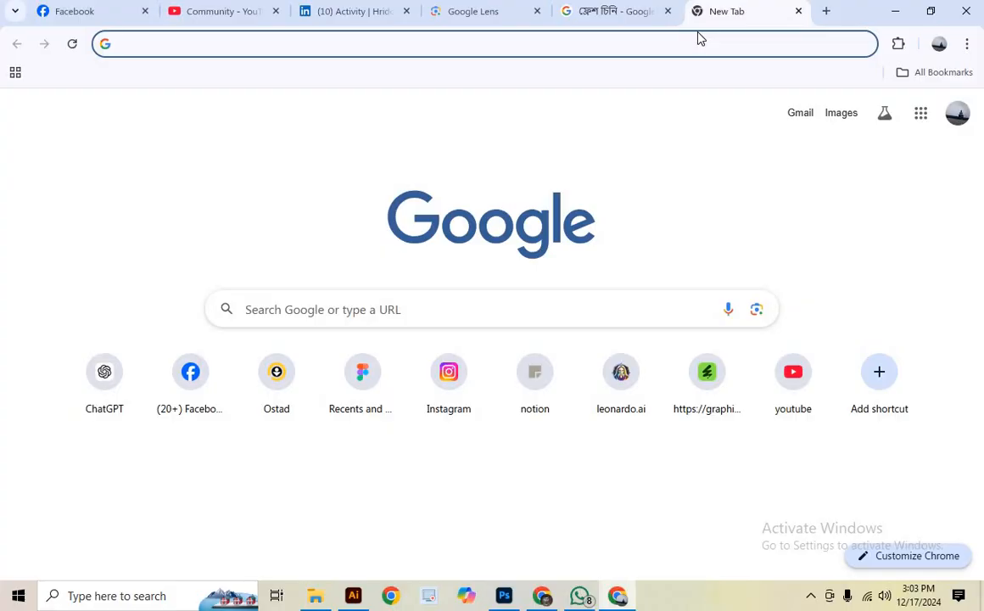
type("Free")
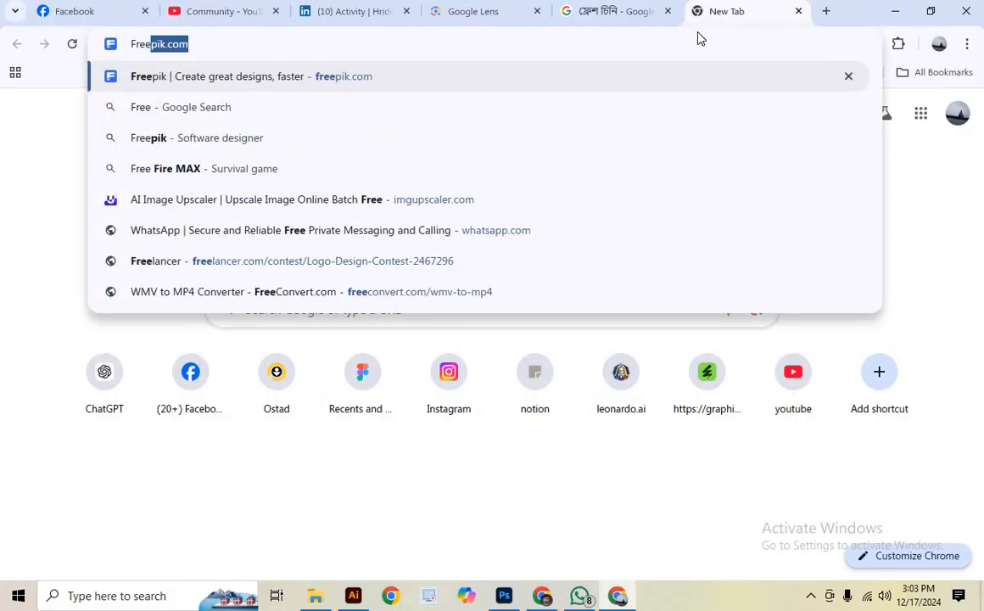
type("sh")
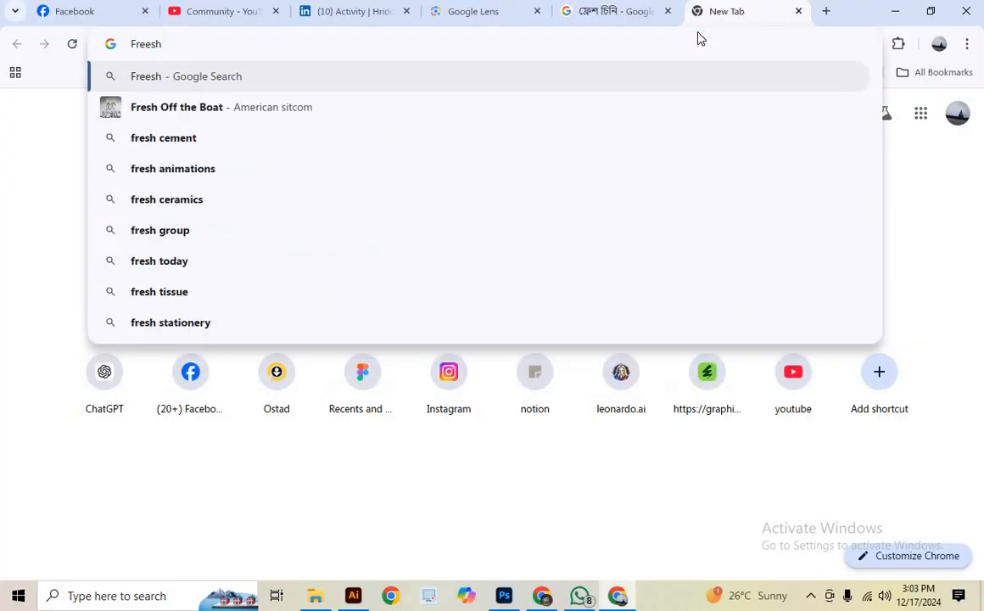
type(" Logo")
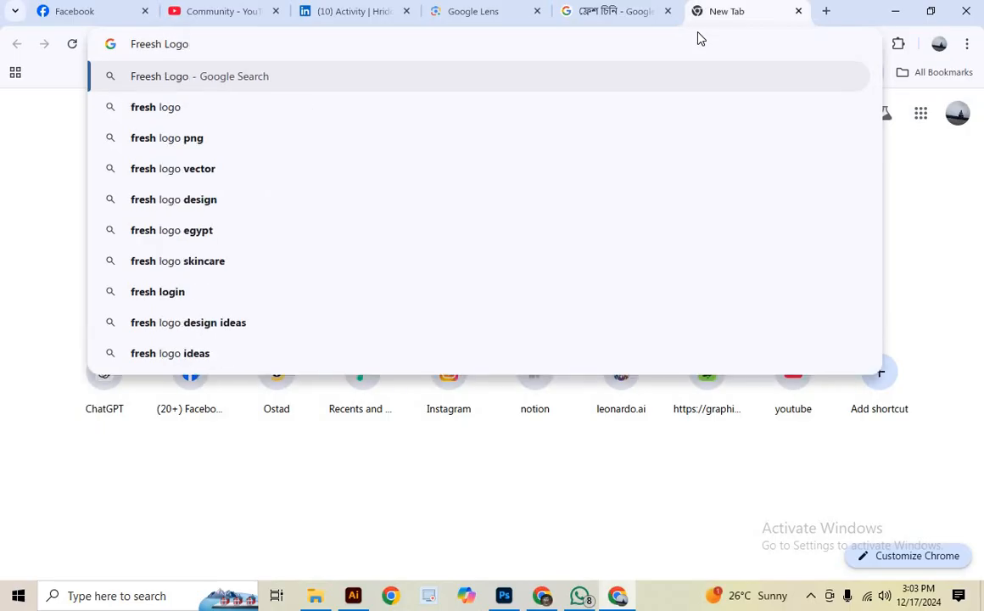
key("Down")
key("Down")
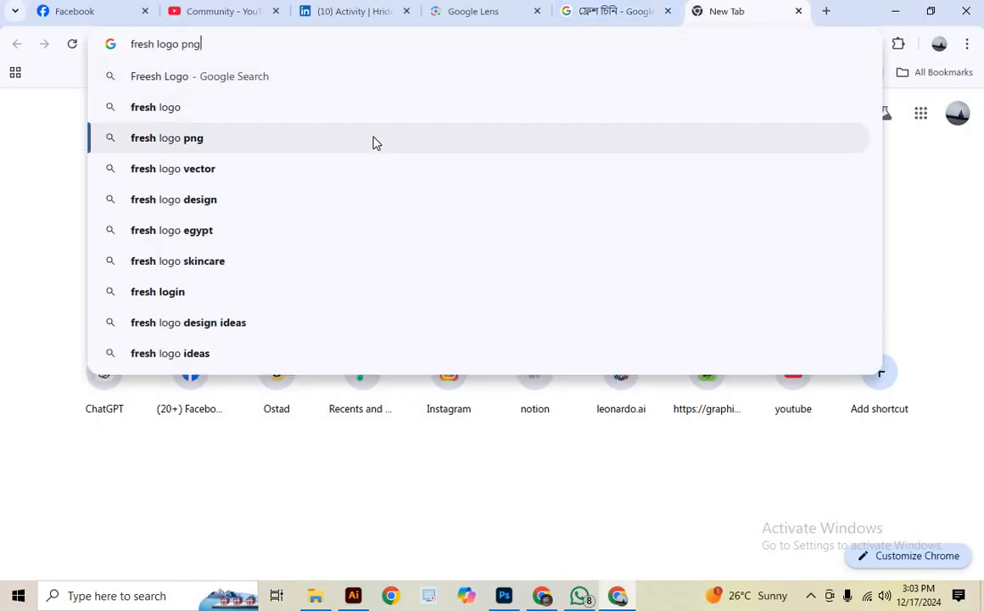
key("Return")
Open the Ads of Bangladesh page of the Fresh Drinking Water logo from the image results and bring up its logo picture
scroll(454, 384, "down", 2)
scroll(473, 389, "up", 1)
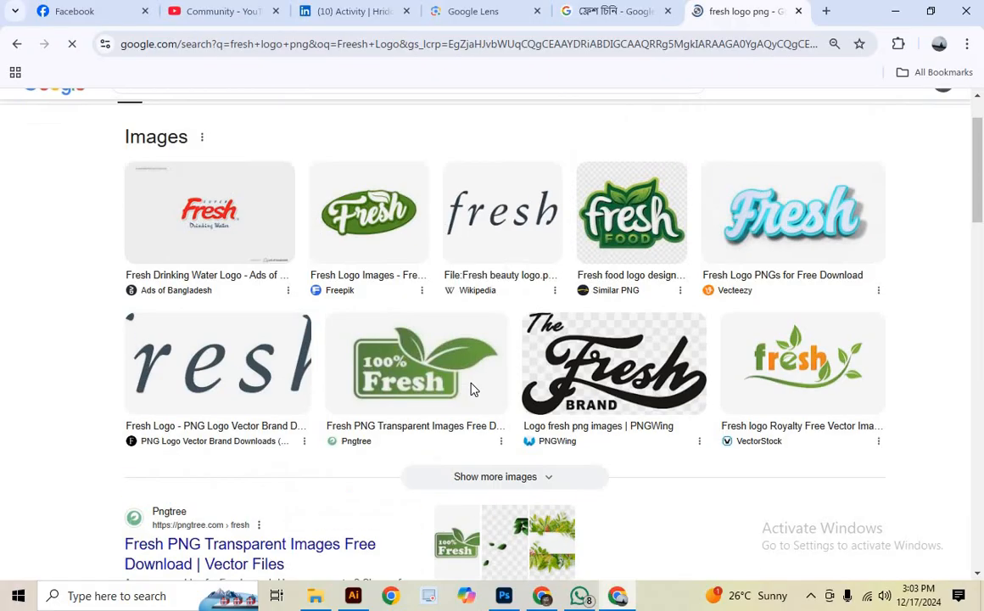
scroll(473, 390, "up", 1)
left_click(216, 303)
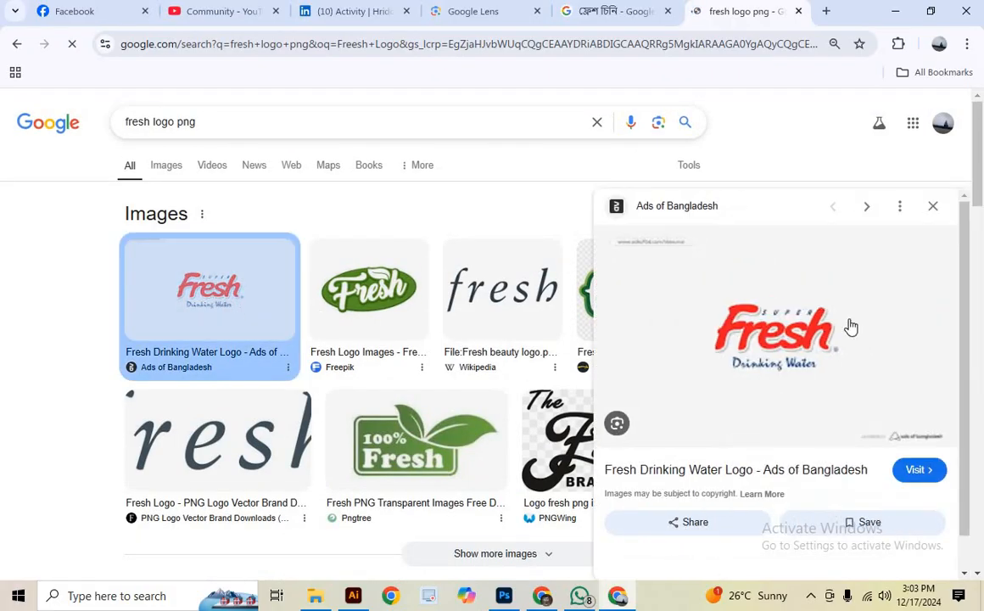
left_click(804, 343)
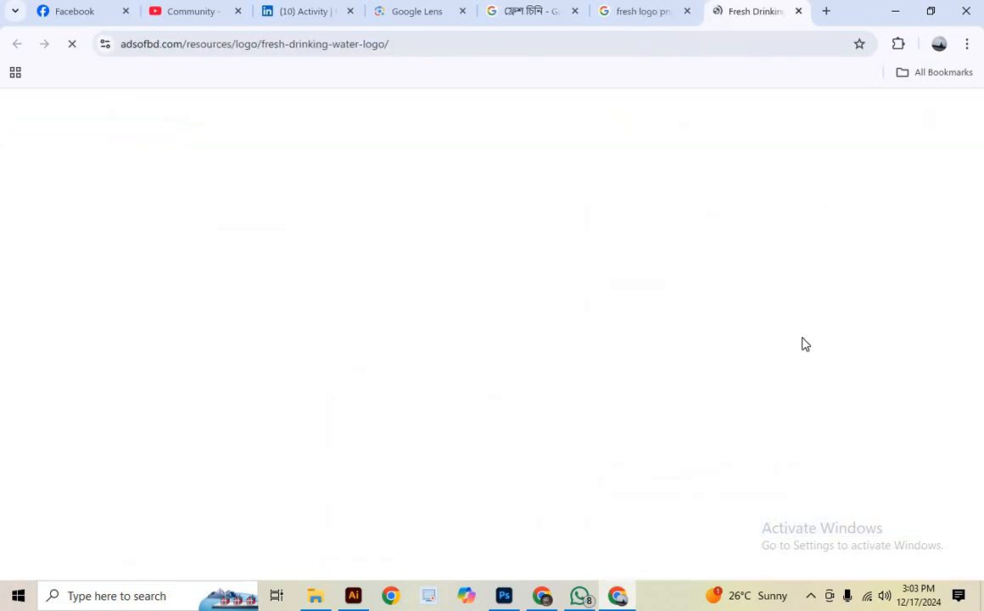
scroll(448, 360, "down", 4)
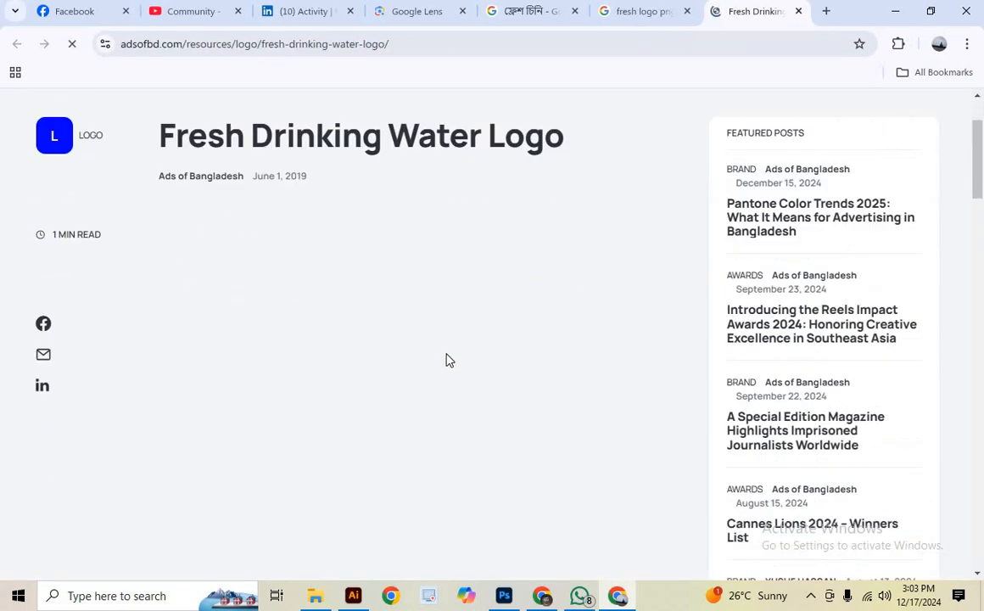
scroll(448, 359, "down", 3)
scroll(451, 356, "up", 6)
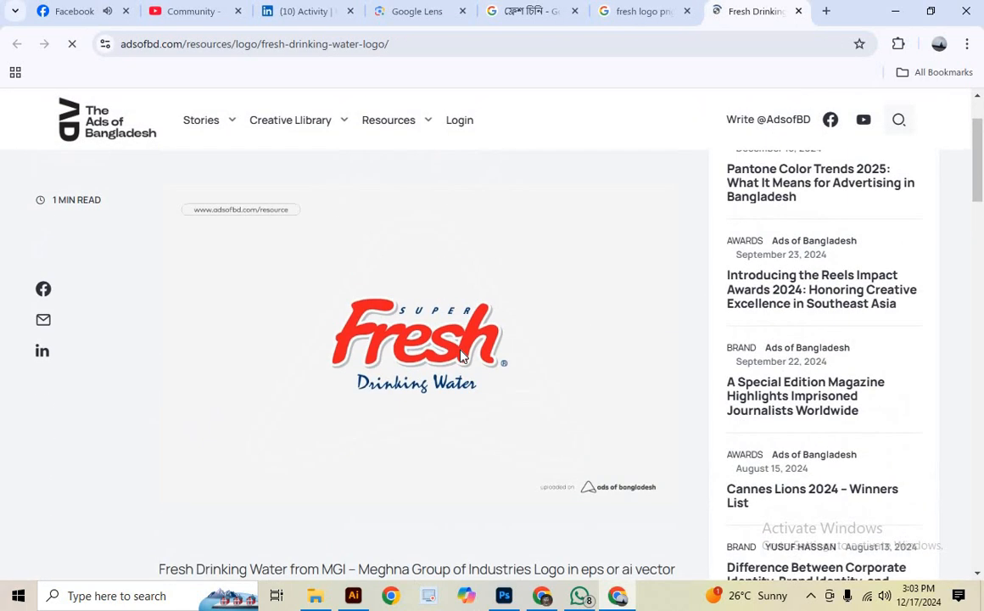
Copy the Fresh Drinking Water logo image from the page and save it to the computer
right_click(463, 356)
left_click(543, 171)
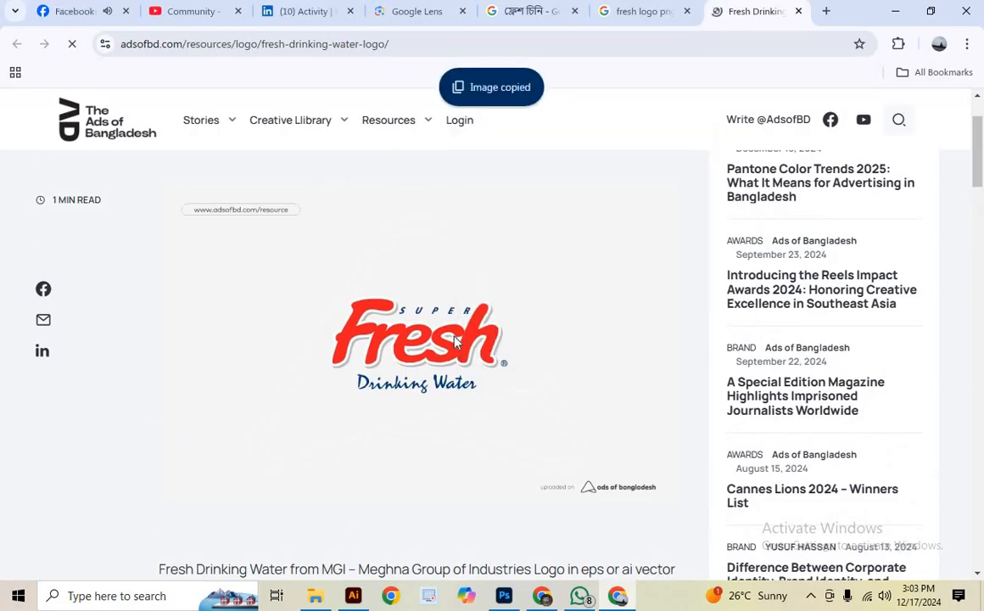
right_click(455, 341)
left_click(518, 378)
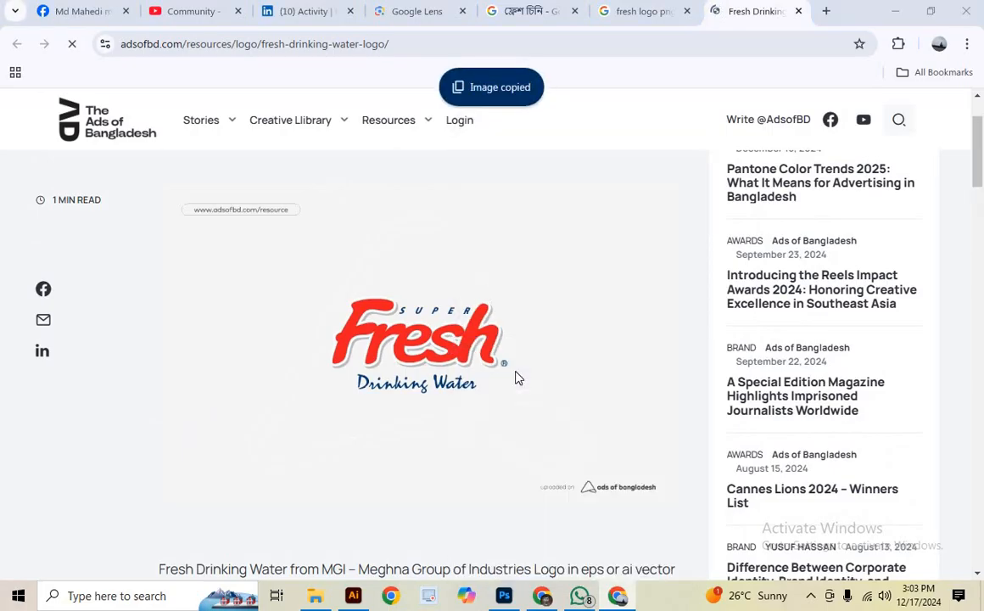
left_click(851, 553)
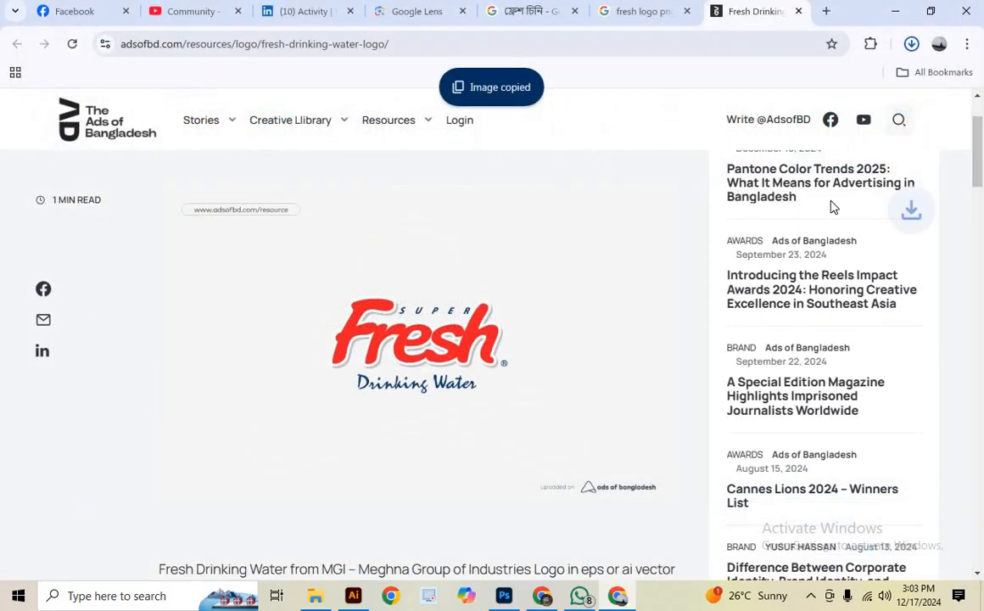
Place the downloaded logo in Photoshop's Sugarcane garden.psd, scaled to 9.70% in the artwork's upper-left corner above the headline
left_click_drag(789, 91, 387, 211)
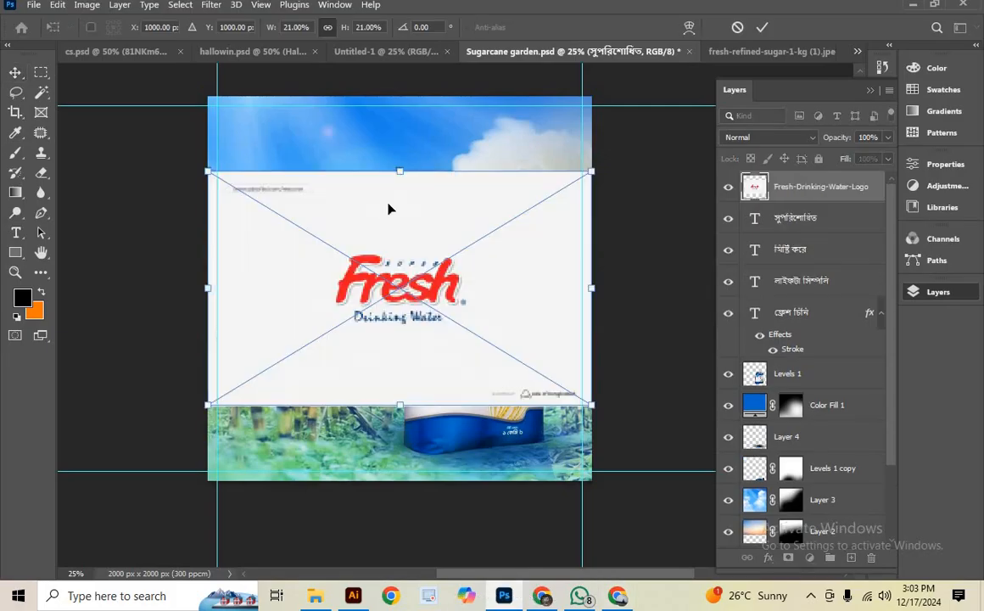
left_click_drag(415, 376, 264, 151)
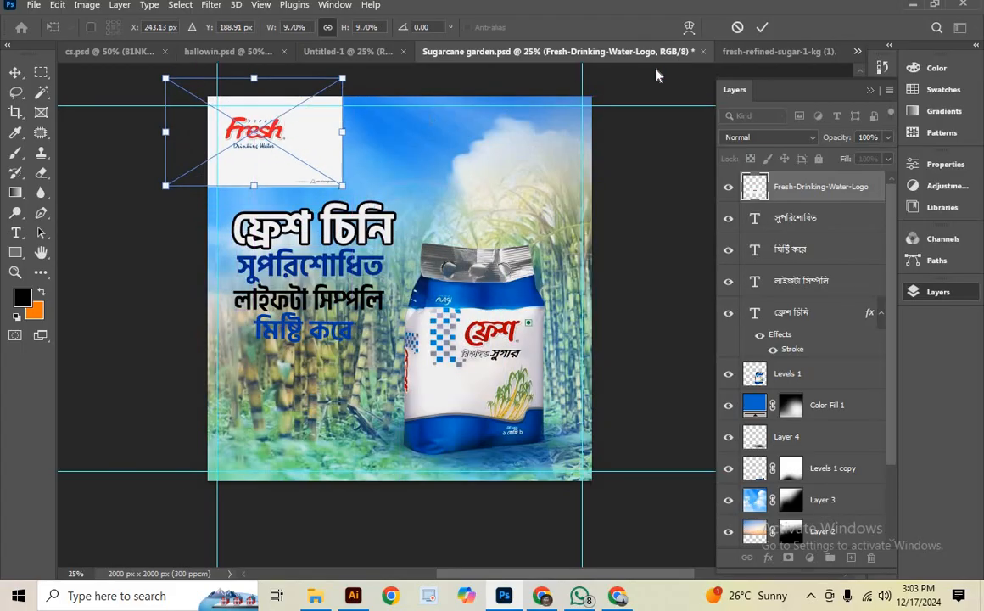
key("Return")
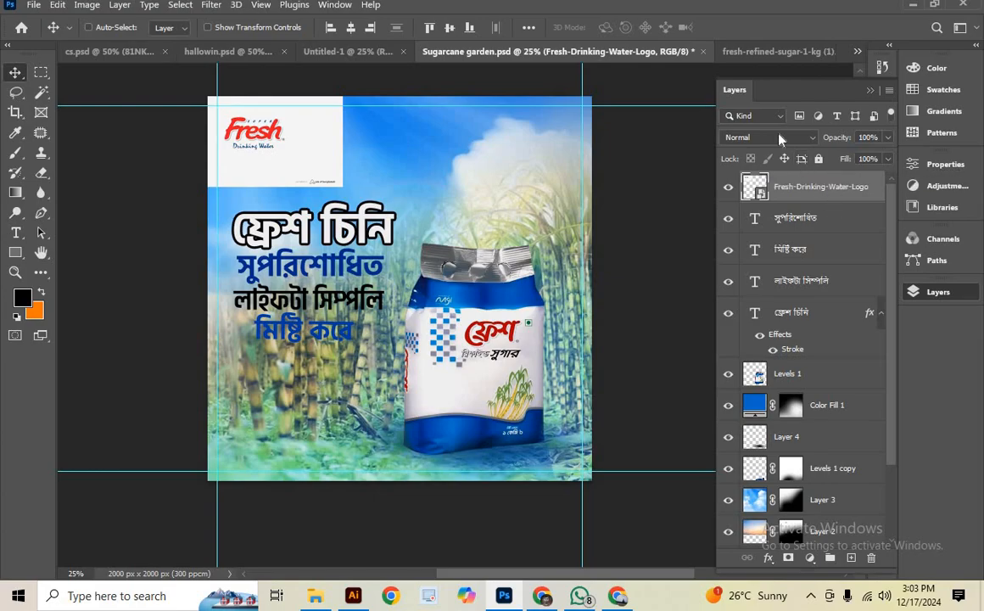
Try Multiply blending with inverted colours on the logo layer, and undo both changes
left_click(779, 137)
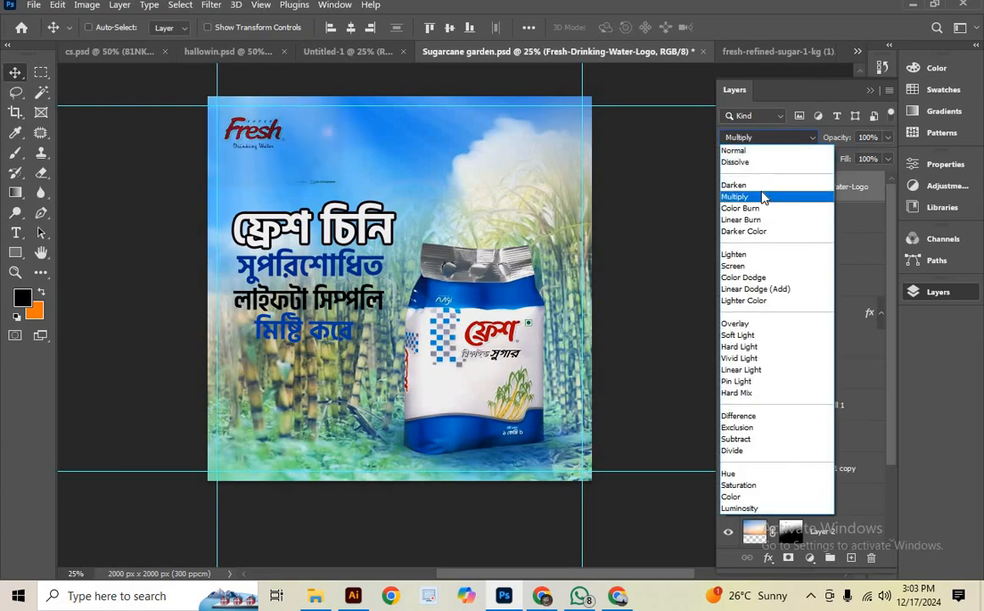
left_click(763, 197)
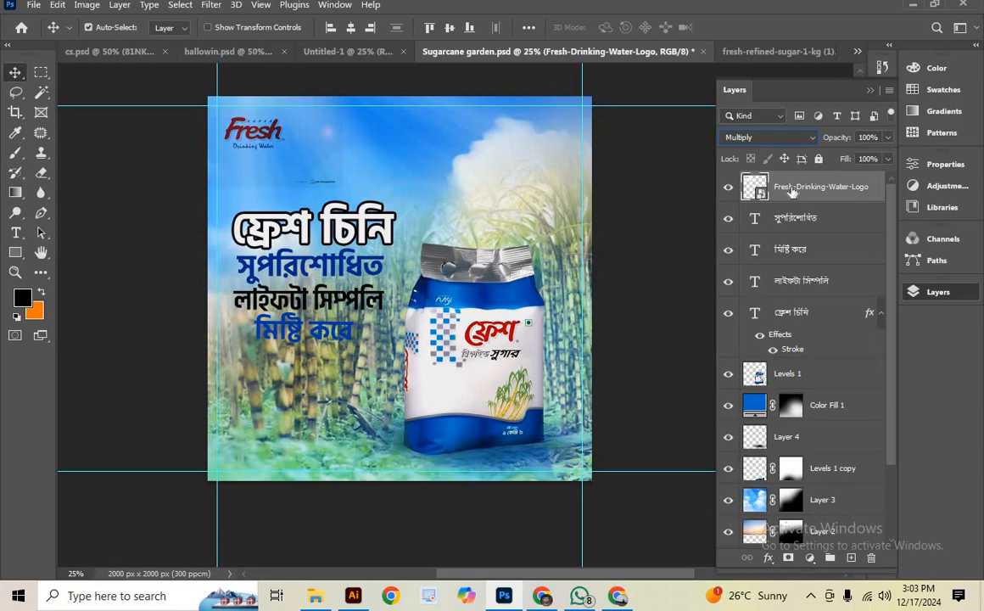
key("ctrl+i")
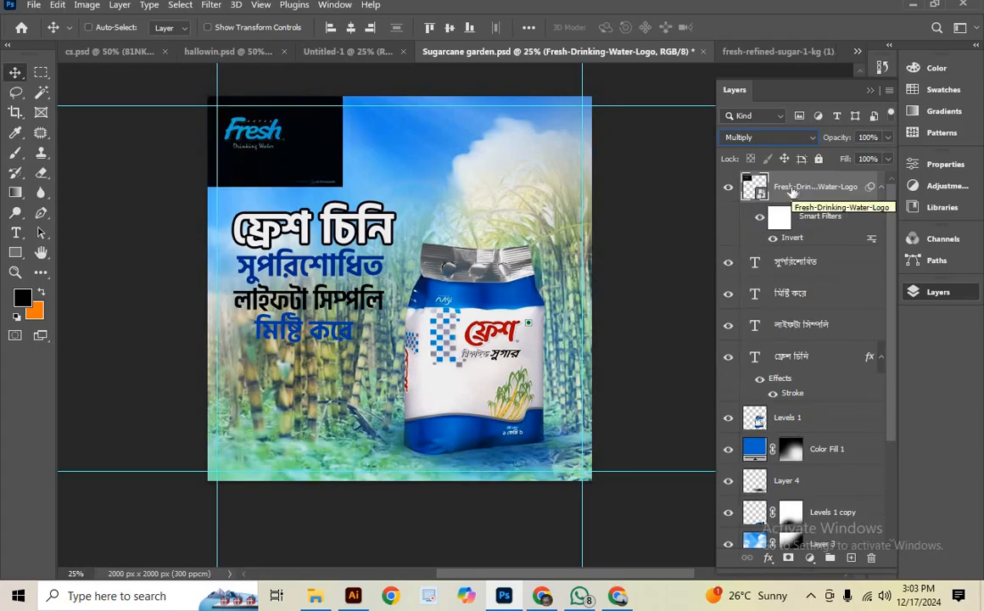
left_click(781, 138)
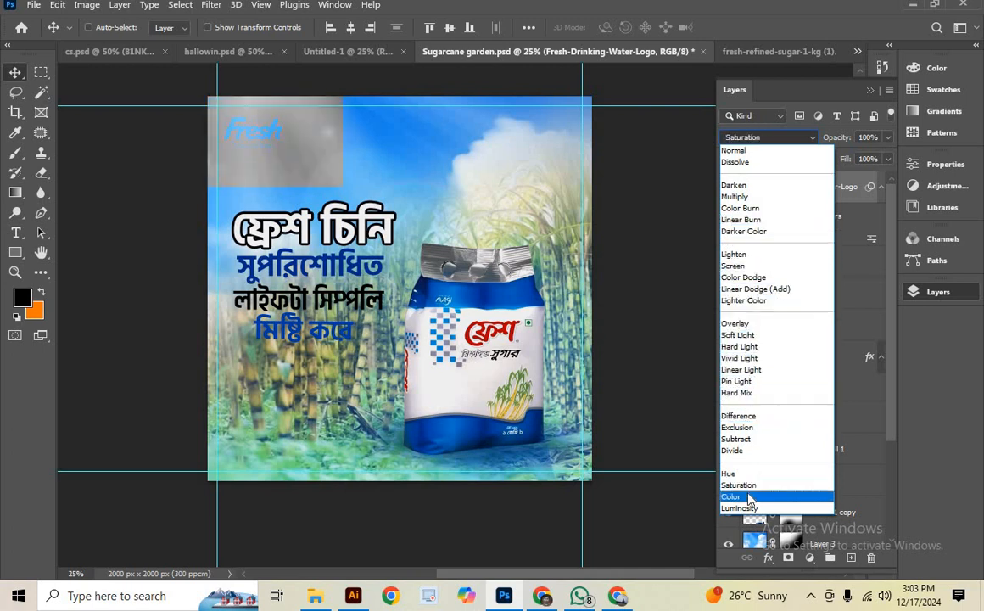
left_click(789, 195)
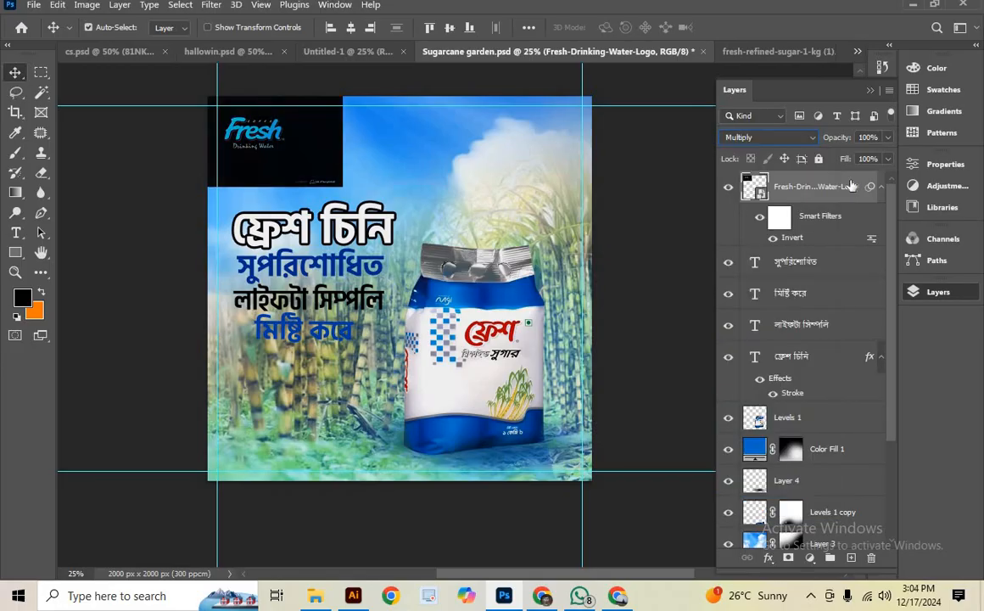
key("ctrl+z")
key("ctrl+z")
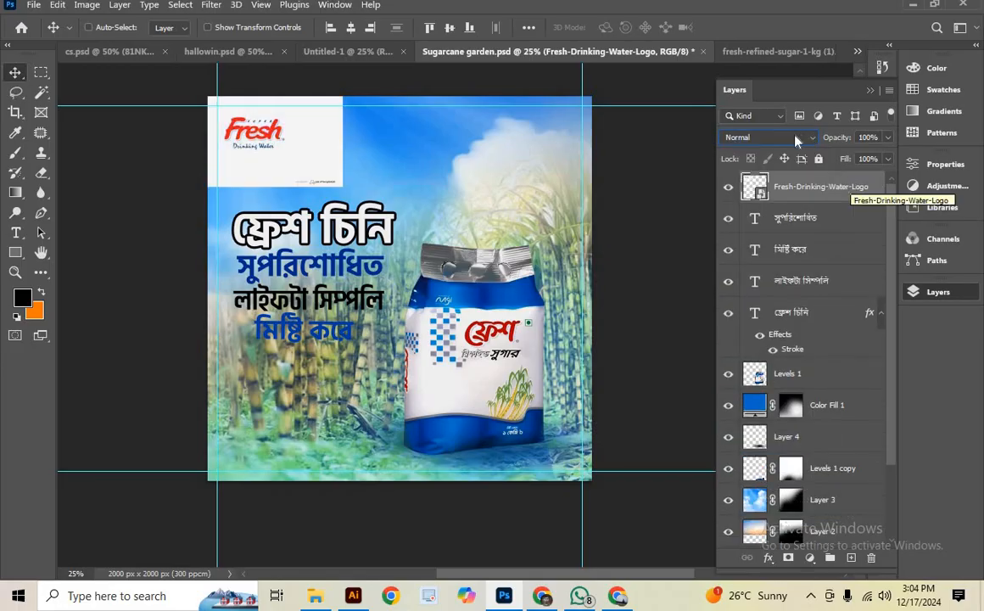
Set the logo layer's blend mode to Multiply and scale the logo up to 11.59% near the artwork's upper-left corner
left_click(795, 137)
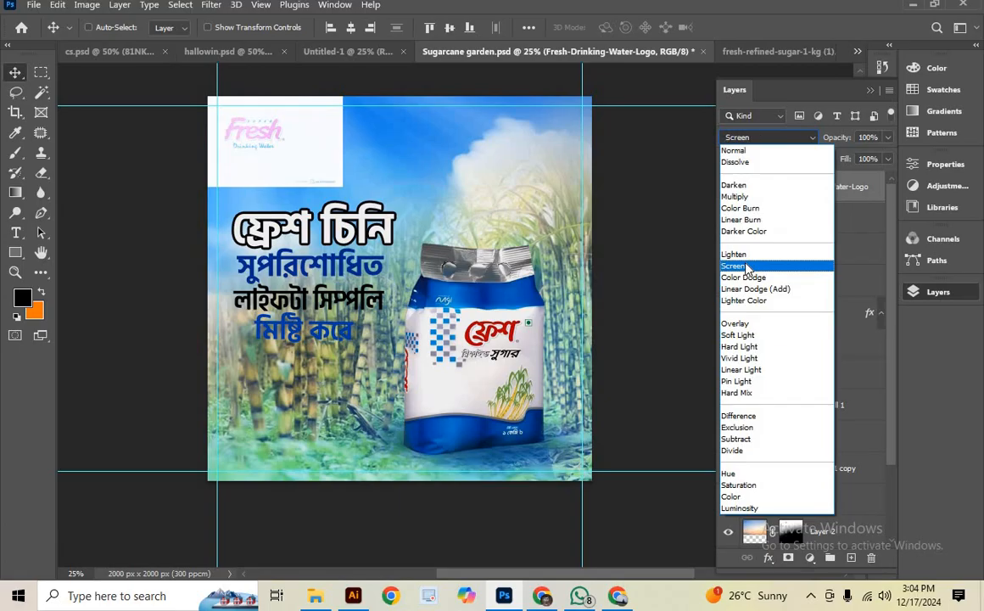
left_click(746, 198)
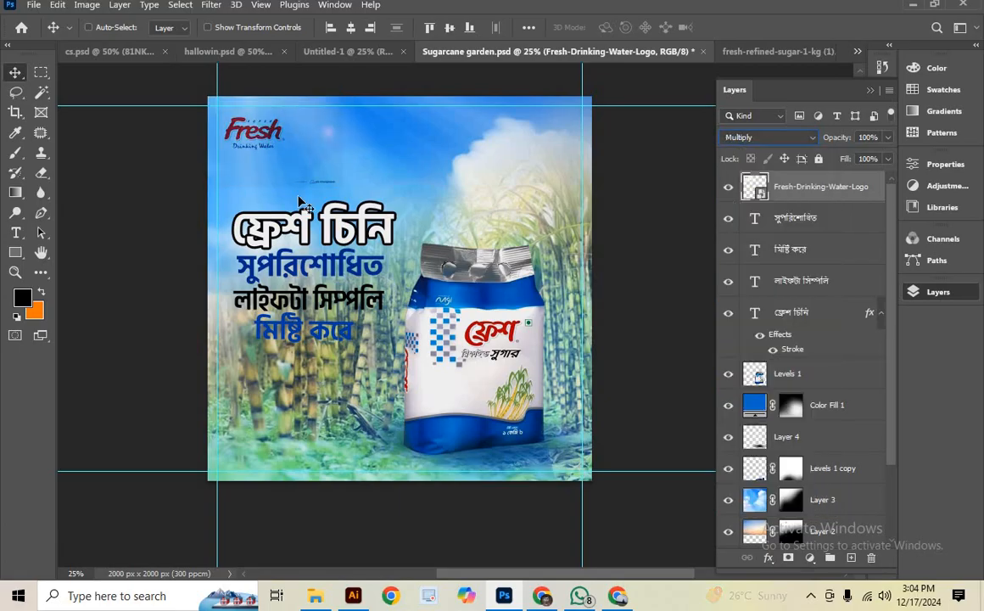
key("ctrl+plus")
left_click_drag(247, 200, 317, 299)
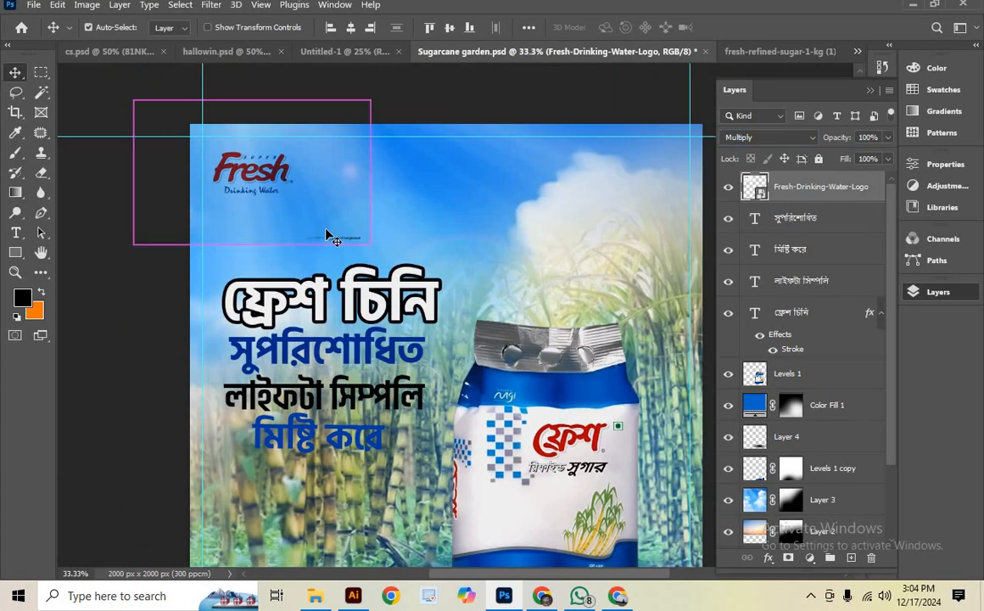
key("ctrl+t")
left_click_drag(369, 171, 406, 191)
left_click_drag(297, 174, 274, 172)
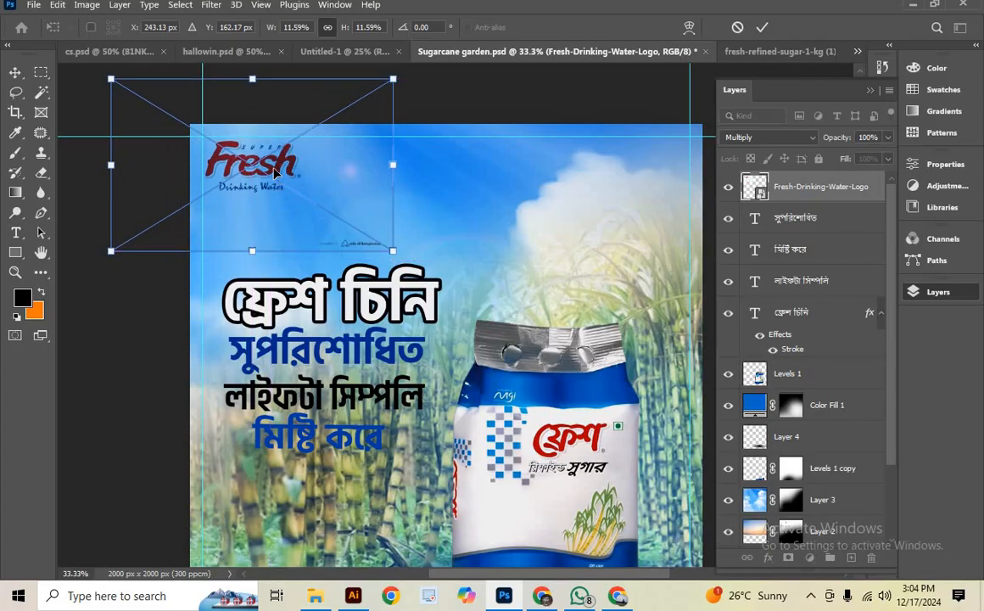
Nudge the logo up and left to X 240.13 px, Y 150.17 px beside the margin guides, and apply the transform
key("Up")
key("Up")
key("Up")
key("Up")
key("Up")
key("Up")
key("Left")
key("Left")
key("Left")
key("Left")
key("Left")
key("Left")
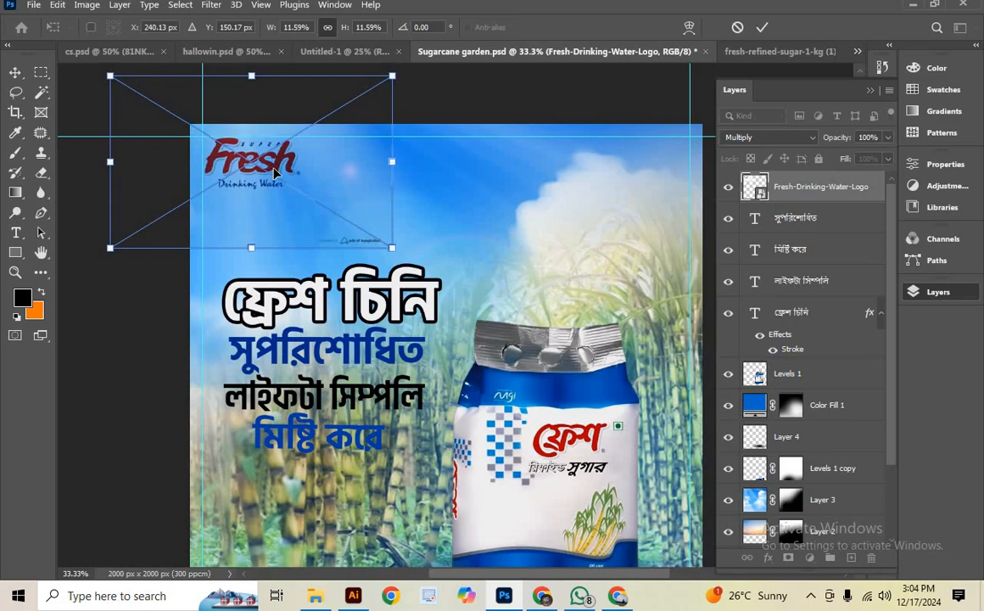
key("Return")
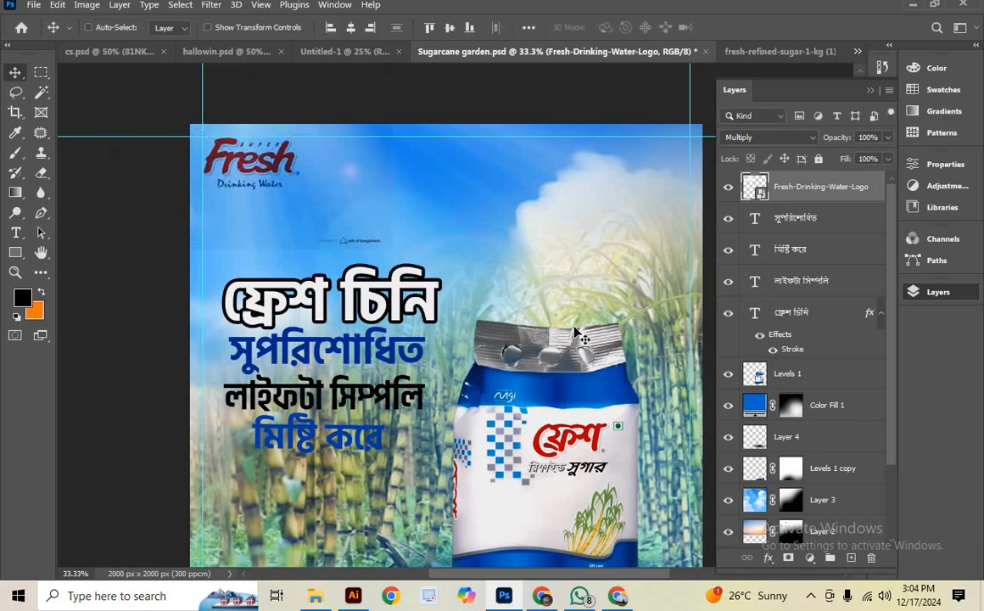
Add a layer mask to the logo layer and paint black over the small Ads of Bangladesh credit to hide it
left_click(788, 557)
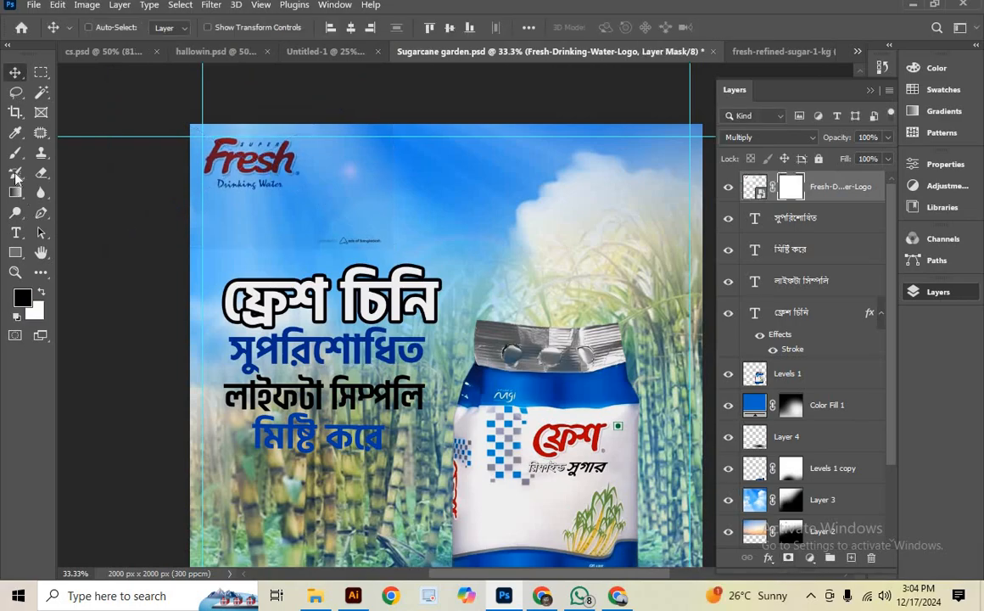
left_click(14, 154)
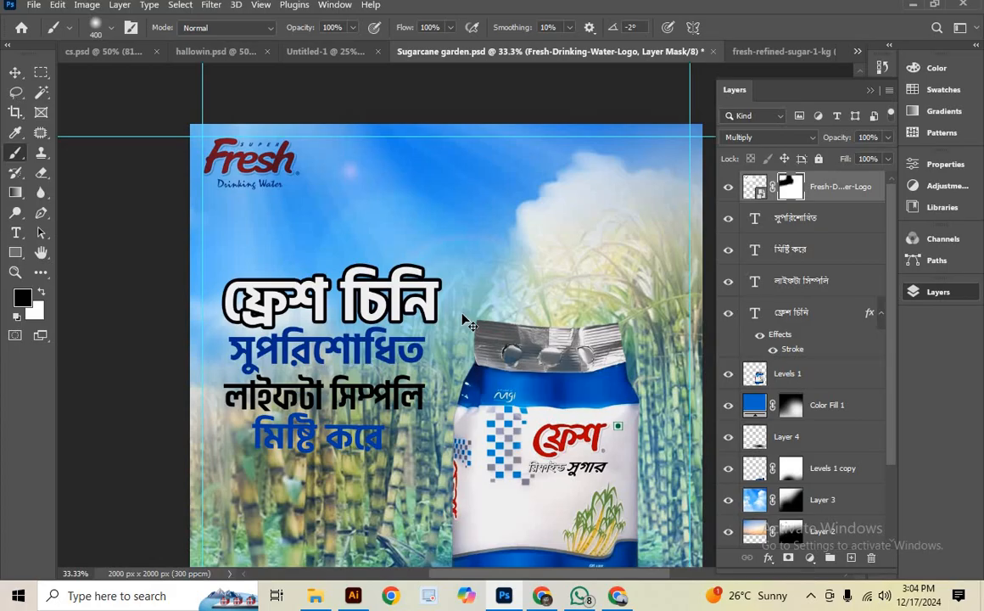
scroll(464, 322, "down", 1)
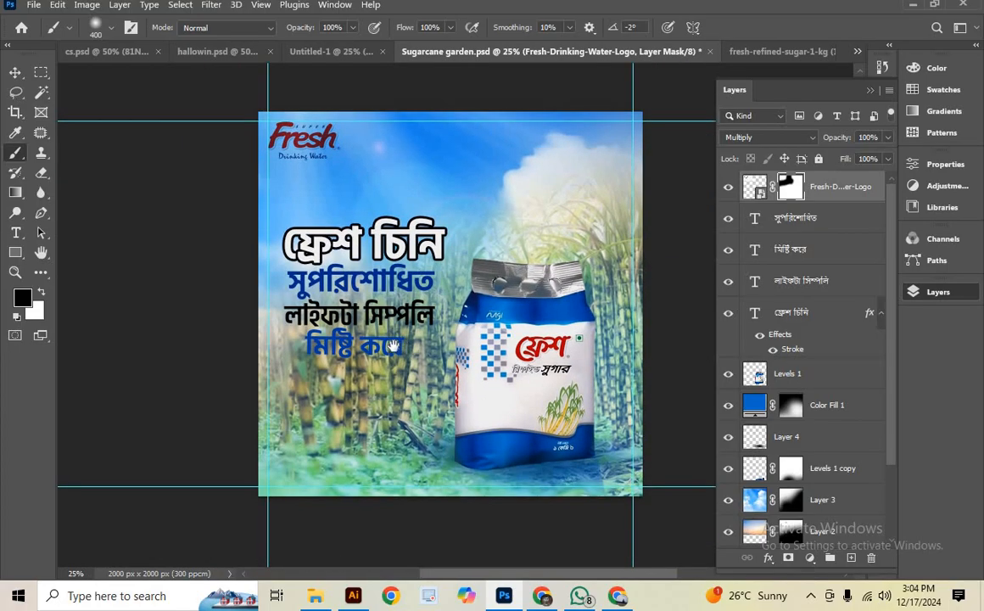
left_click_drag(393, 345, 323, 349)
mouse_move(384, 388)
left_mouse_down()
mouse_move(346, 387)
mouse_move(371, 378)
left_mouse_up()
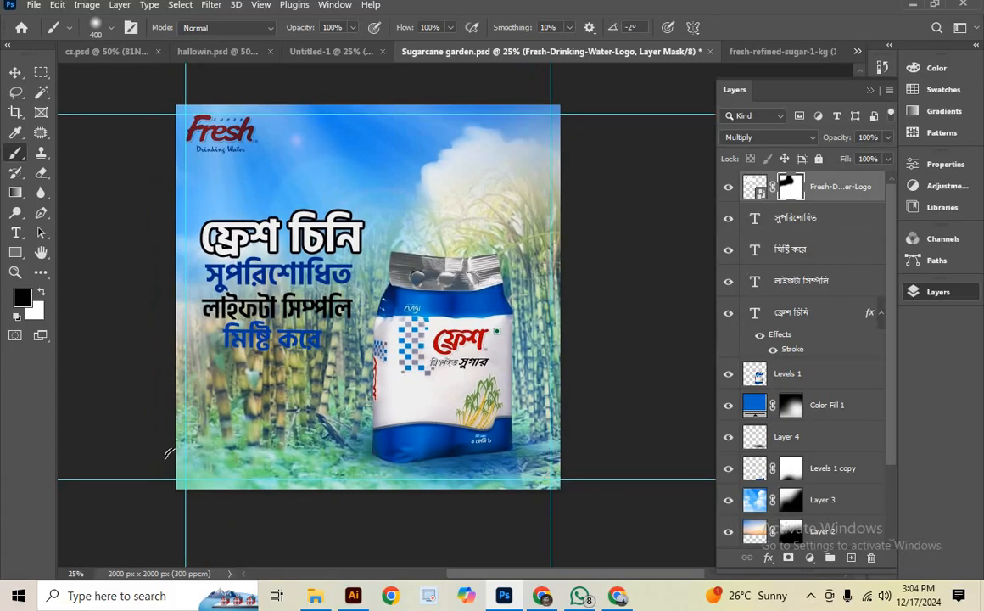
Look through the layers of hallowin.psd for a button element to reuse in the sugar advertisement
left_click(327, 51)
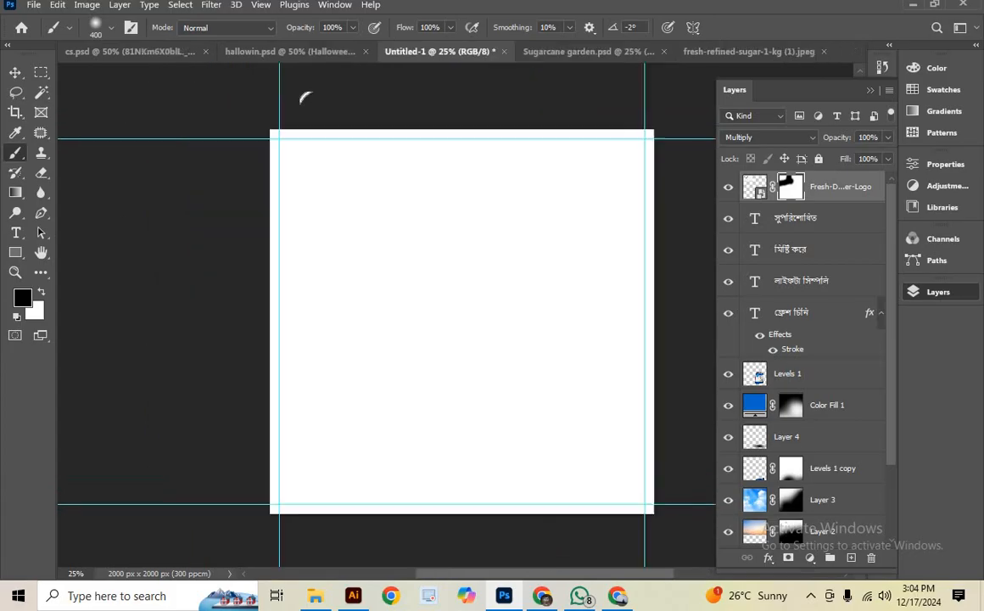
left_click(234, 49)
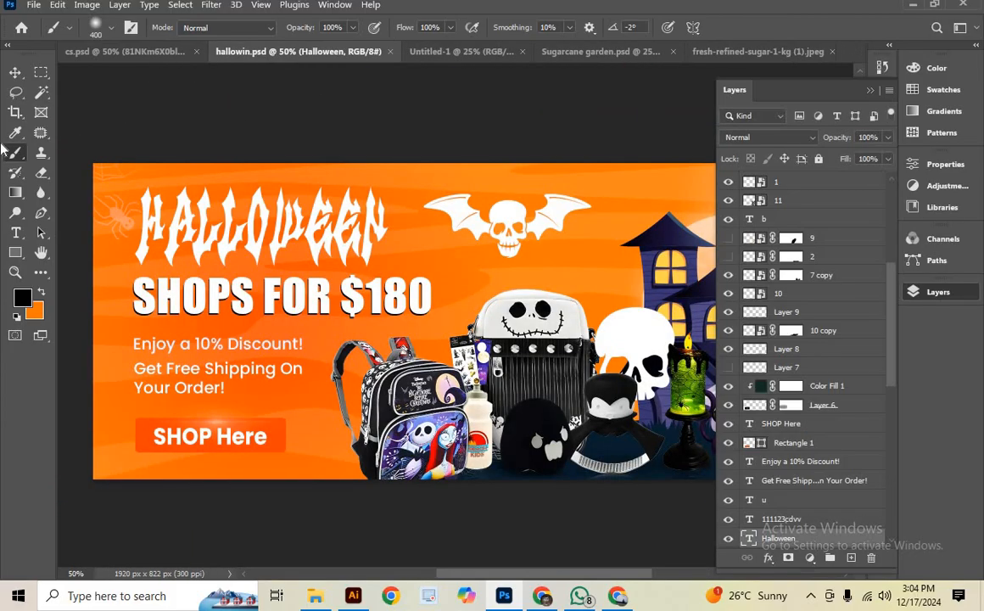
left_click(16, 73)
scroll(785, 272, "up", 5)
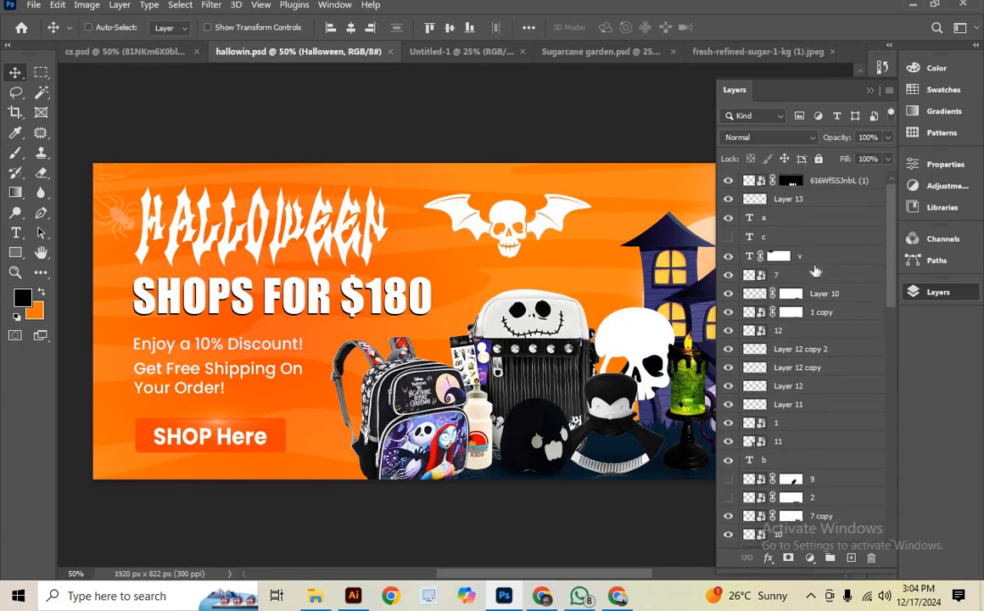
scroll(805, 369, "down", 1)
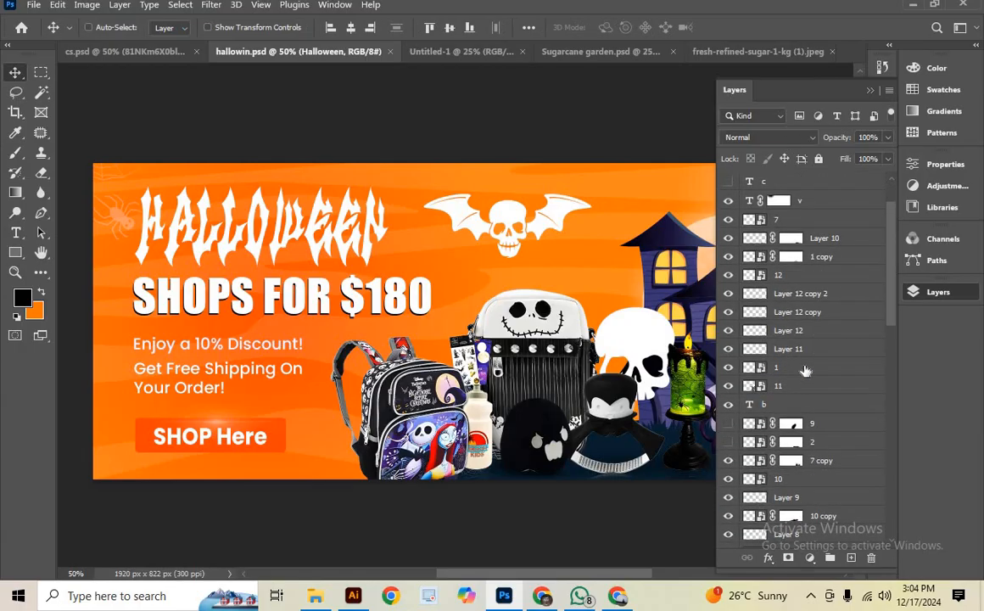
scroll(805, 369, "down", 2)
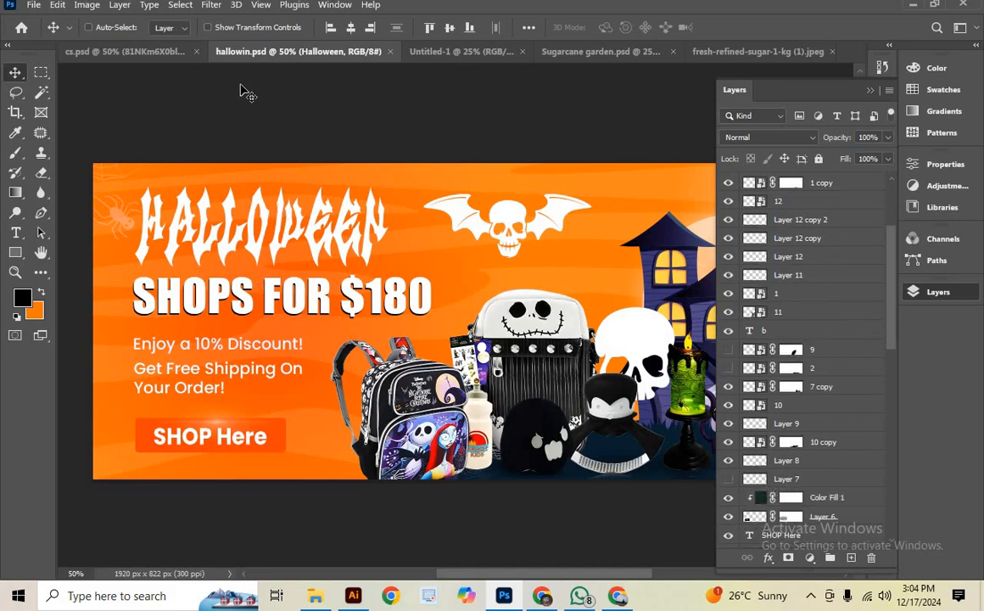
Examine the layers of cs.psd, checking the rectangle shapes, to find those forming the SHOP Here button
left_click(149, 48)
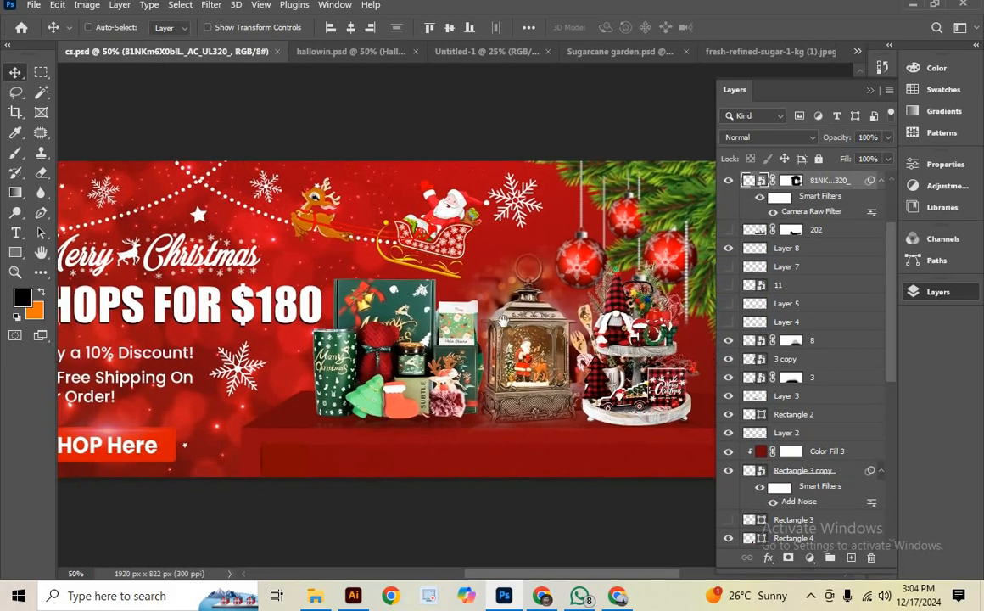
left_click_drag(502, 319, 588, 313)
scroll(812, 361, "up", 2)
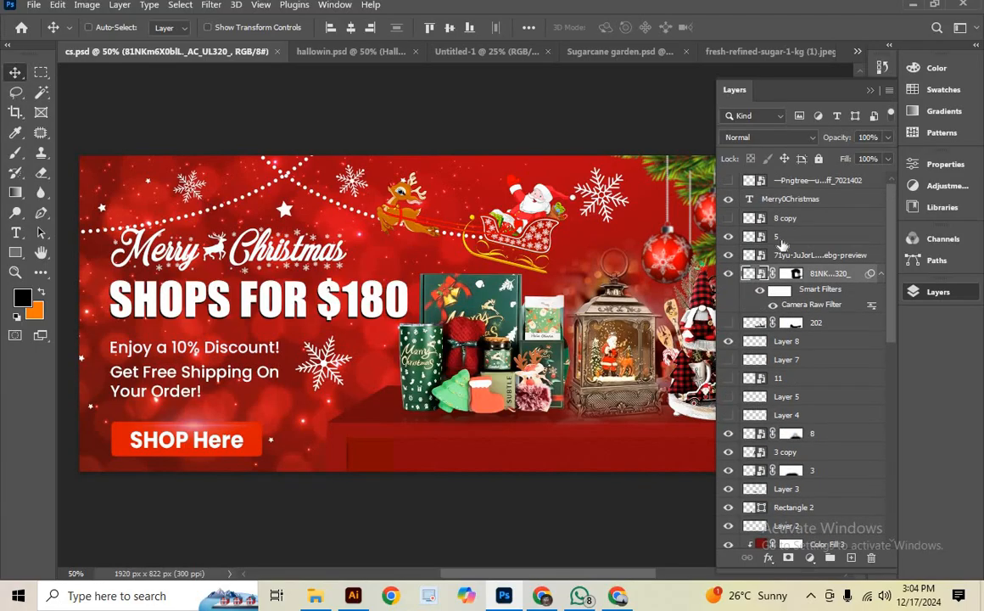
scroll(815, 378, "down", 4)
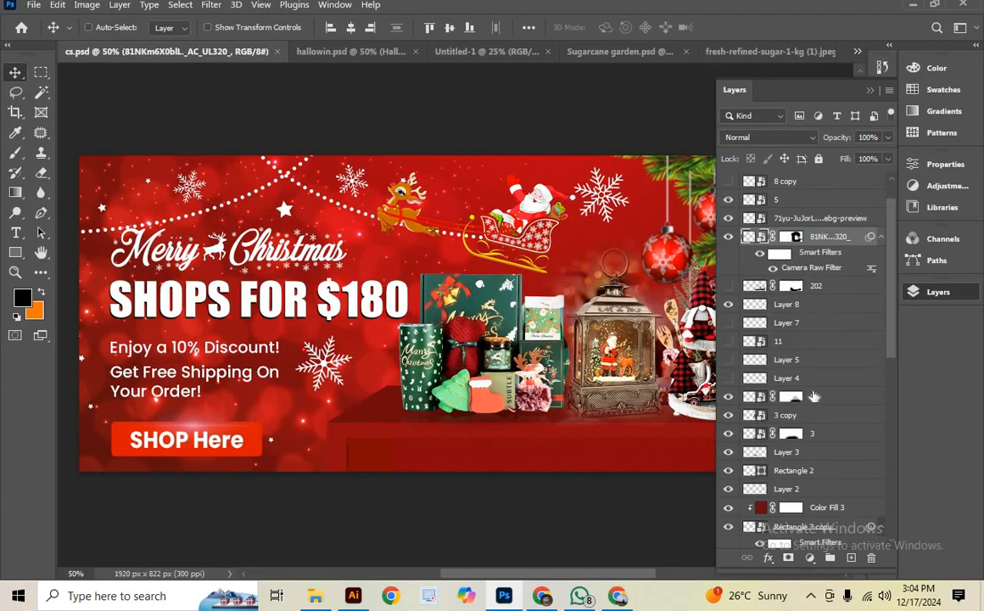
scroll(814, 396, "down", 3)
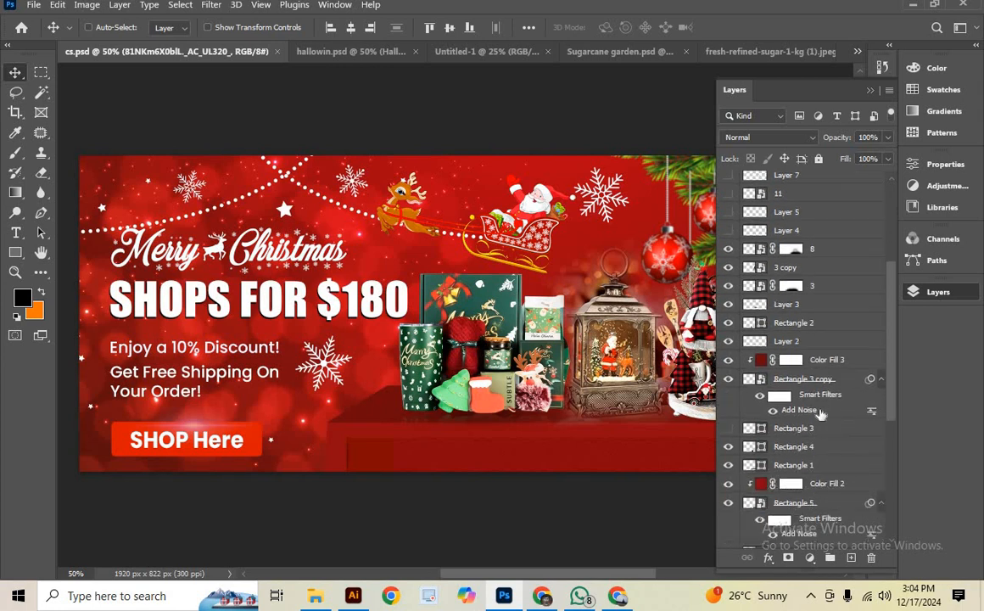
left_click(791, 447)
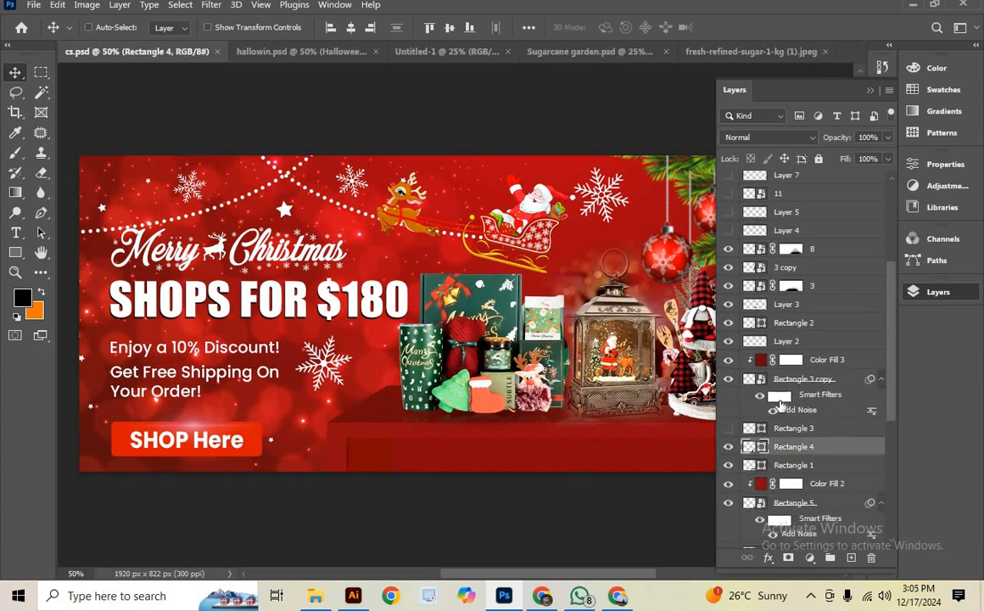
scroll(804, 338, "up", 1)
left_click(810, 361)
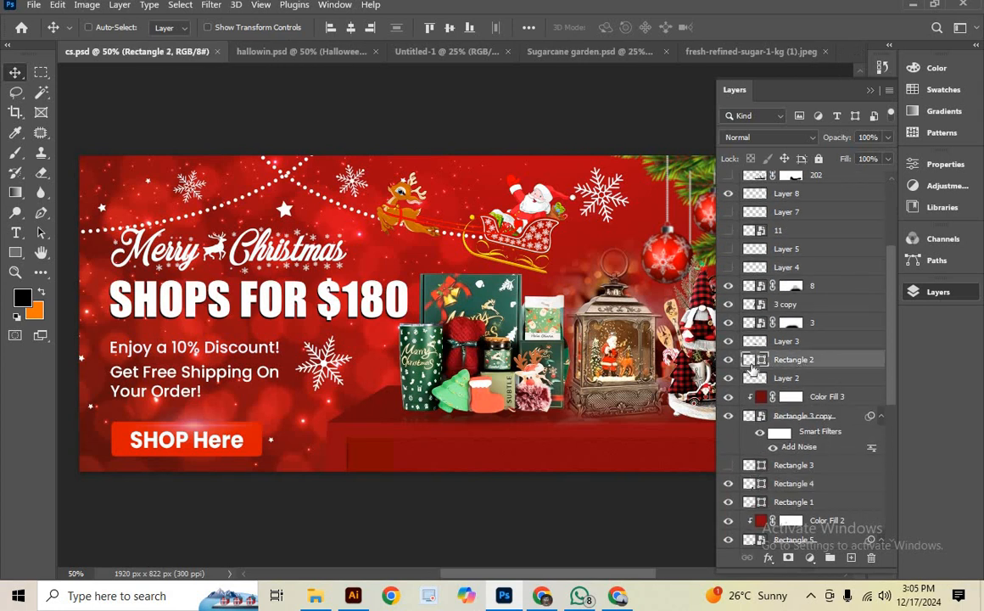
left_click(727, 359)
left_click(727, 360)
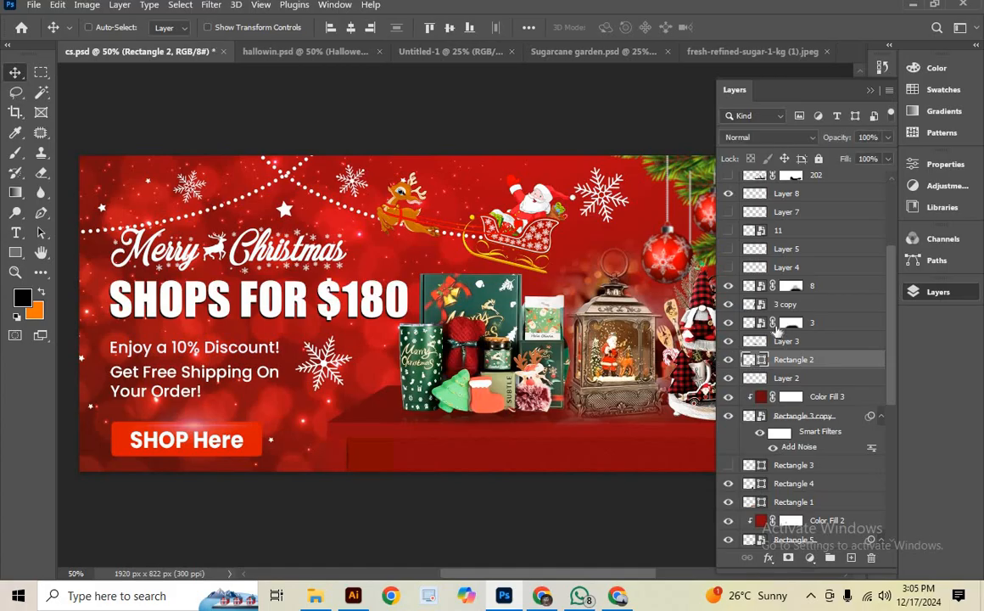
scroll(801, 339, "up", 4)
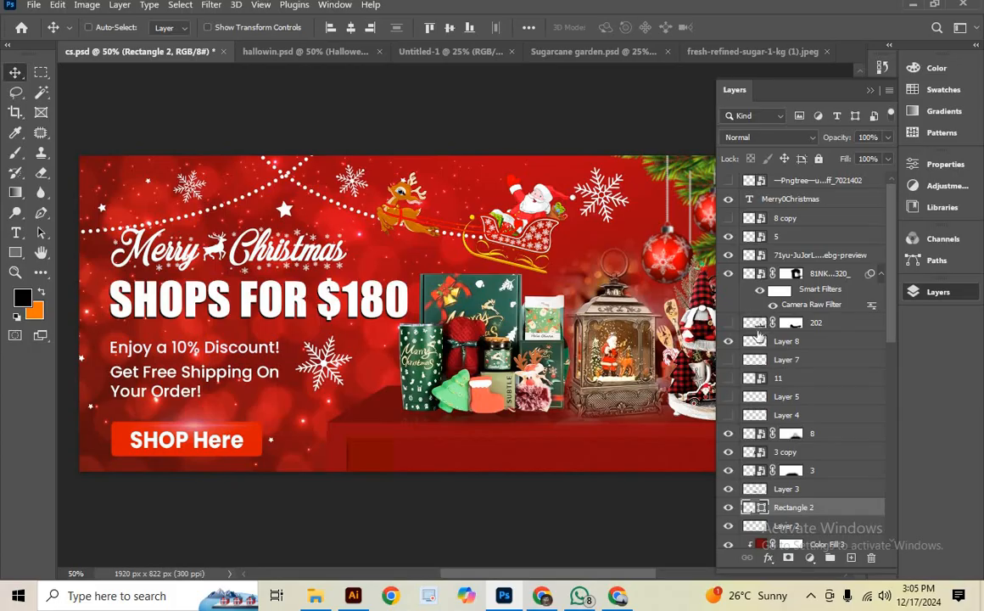
scroll(769, 363, "down", 7)
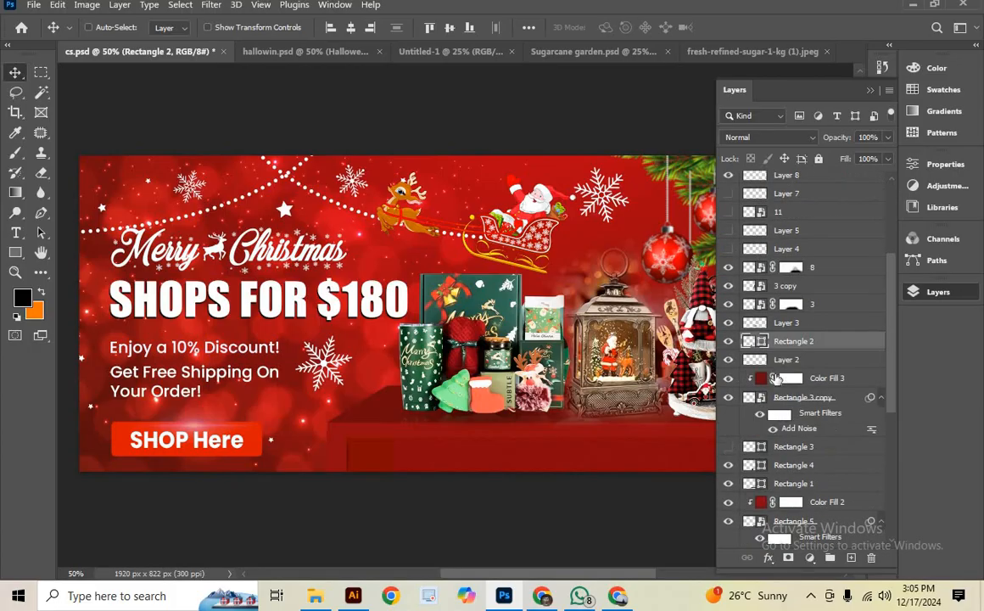
scroll(812, 409, "down", 3)
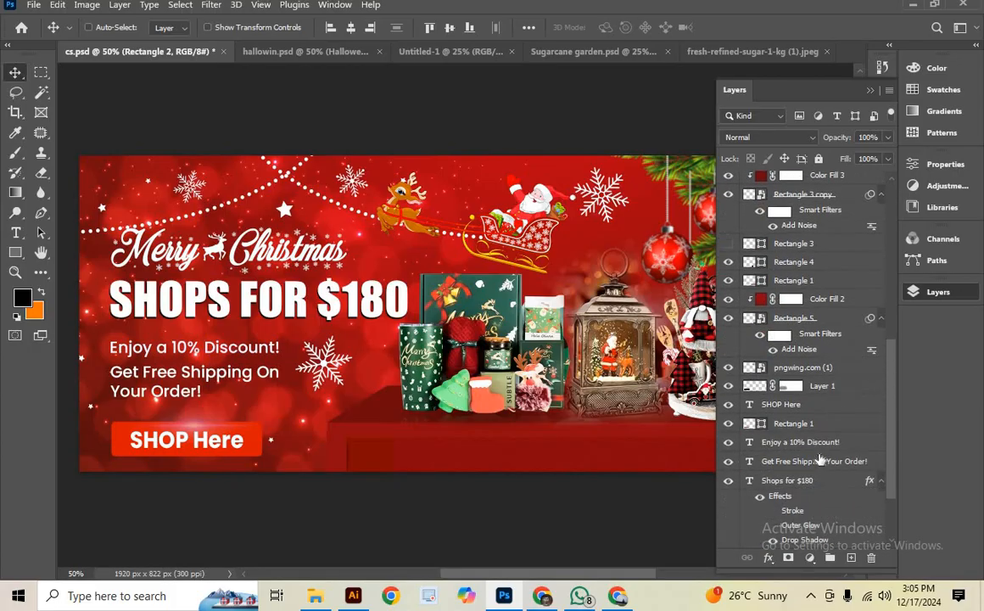
Copy the SHOP Here button's Rectangle 1 and highlight Layer 1 into Sugarcane garden.psd, placing them at the lower-left margin guides scaled to about 160.55%
left_click(769, 423)
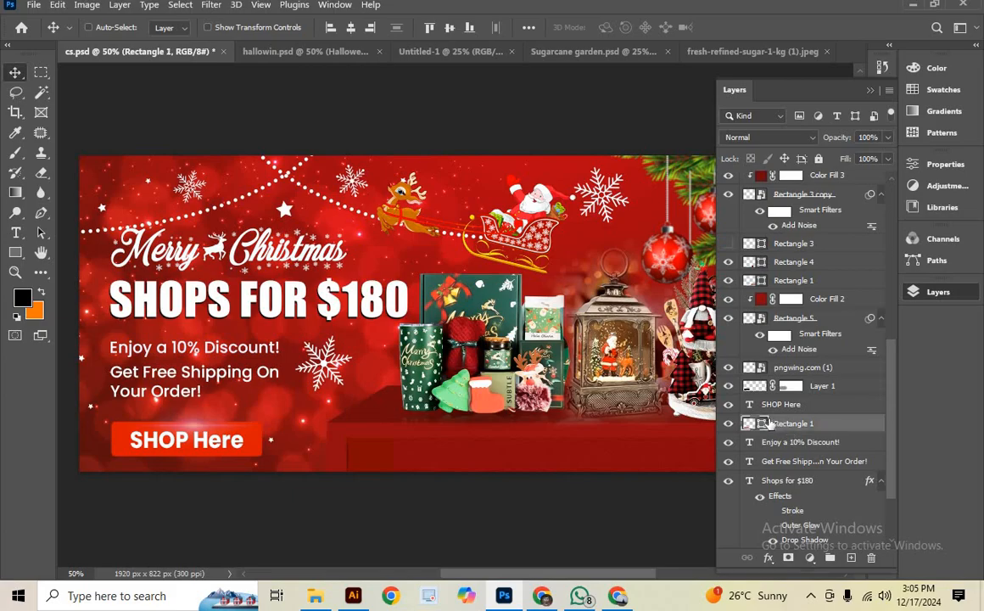
left_click(813, 387, "ctrl")
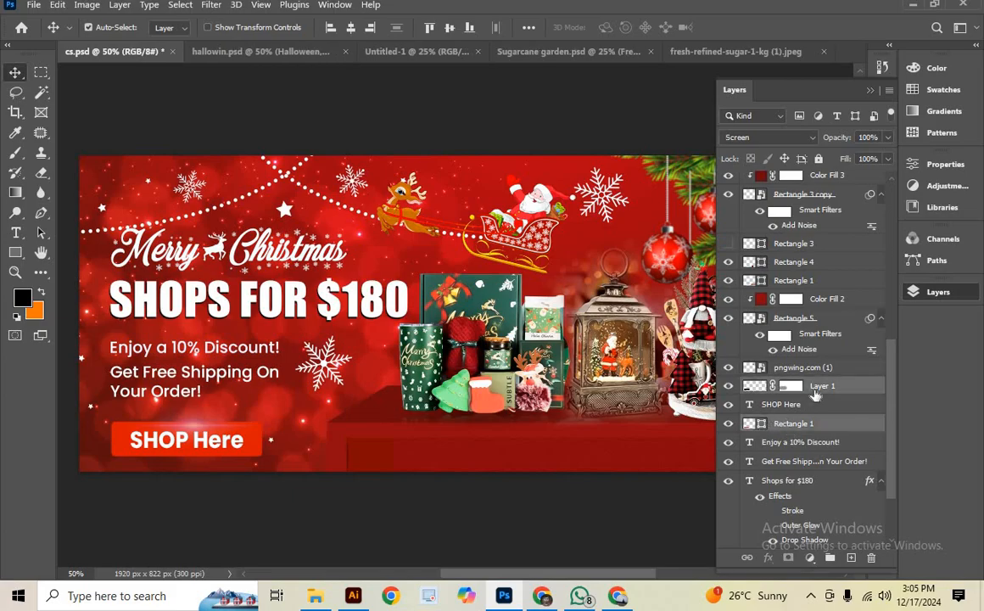
left_click_drag(813, 387, 467, 341)
left_click_drag(333, 326, 282, 472)
key("ctrl+t")
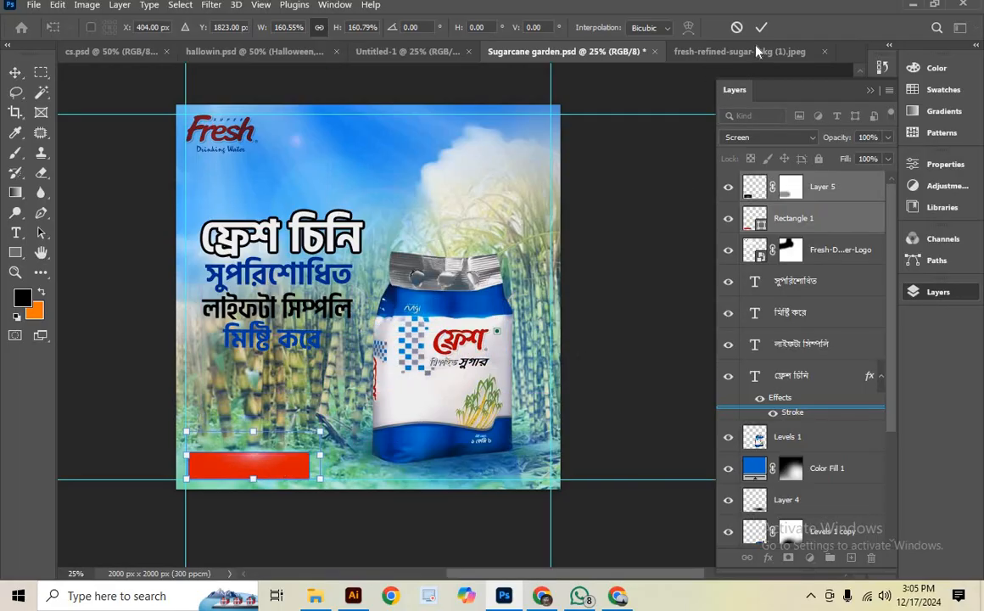
left_click(761, 27)
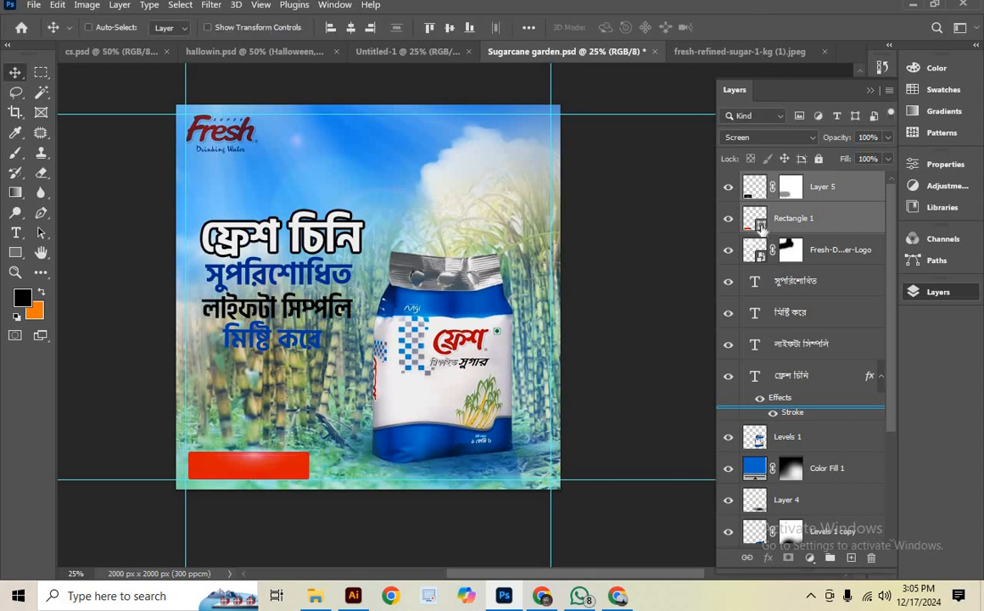
Recolour the button rectangle with the blue 0057b8 sampled from the base of the sugar pack
double_click(761, 222)
left_click(413, 435)
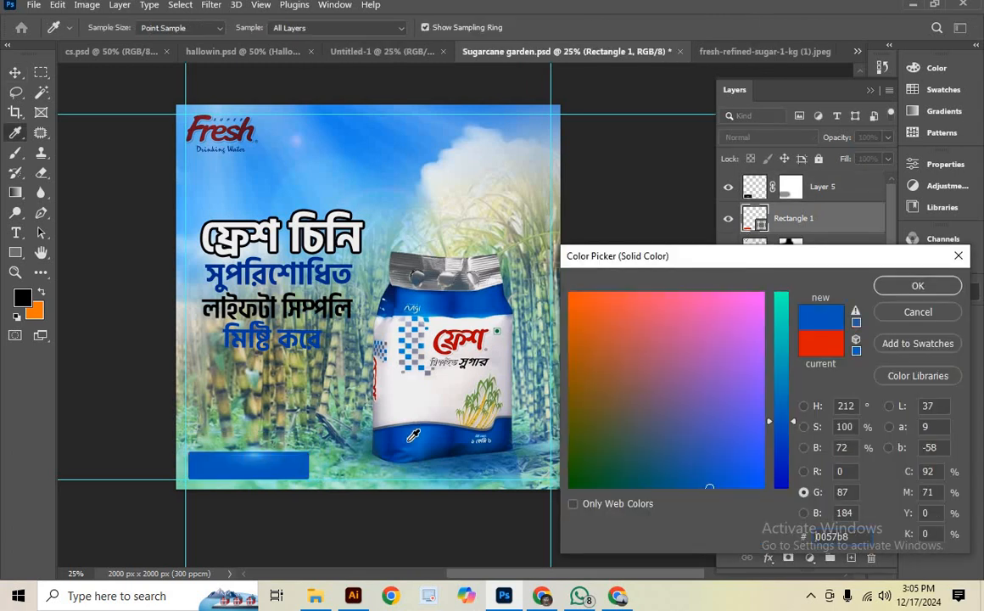
left_click(882, 289)
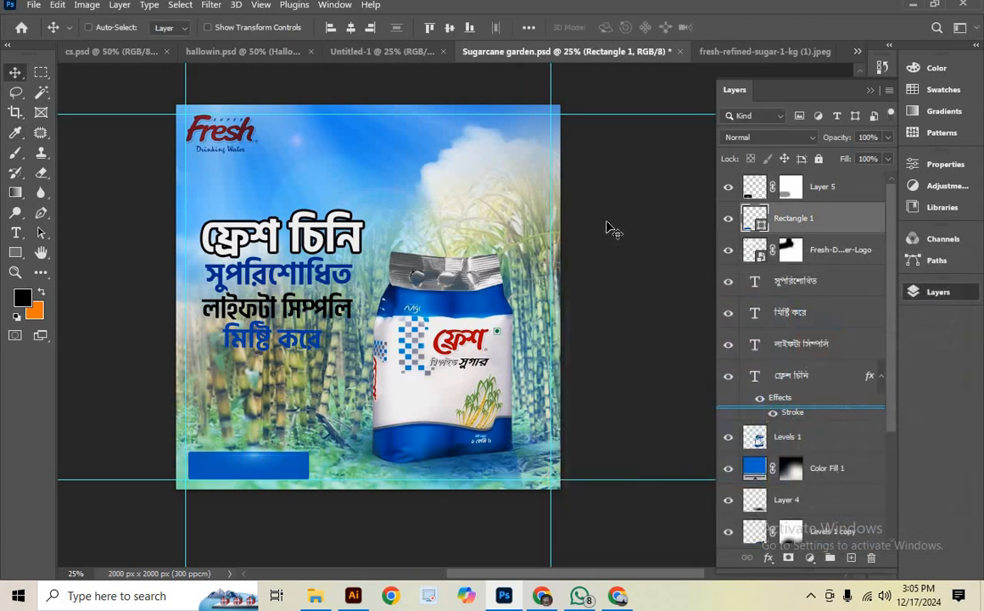
scroll(501, 378, "down", 1)
key("ctrl+plus")
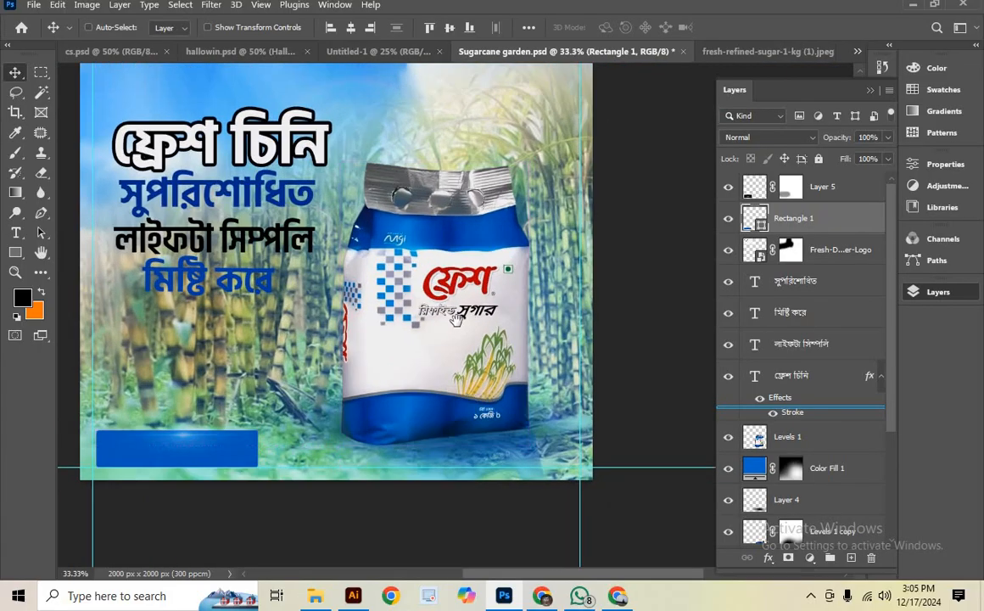
left_click_drag(413, 377, 487, 376)
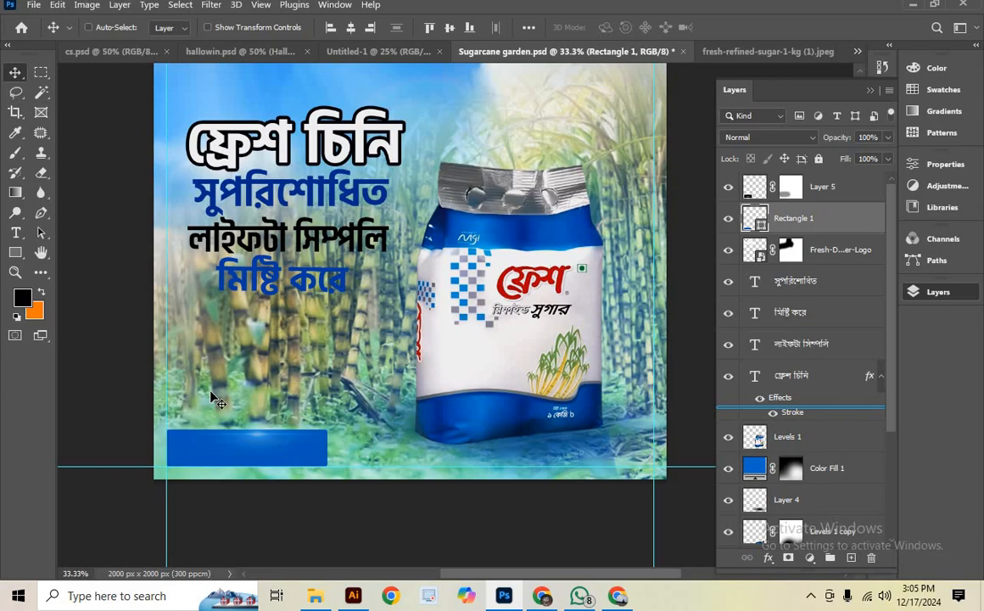
left_click_drag(284, 278, 273, 341)
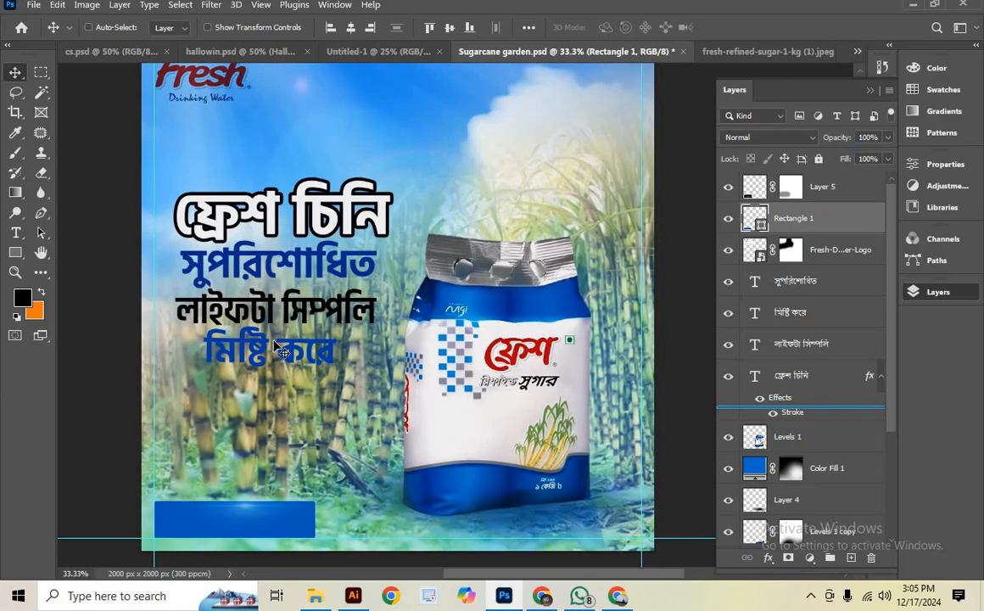
key("ctrl+minus")
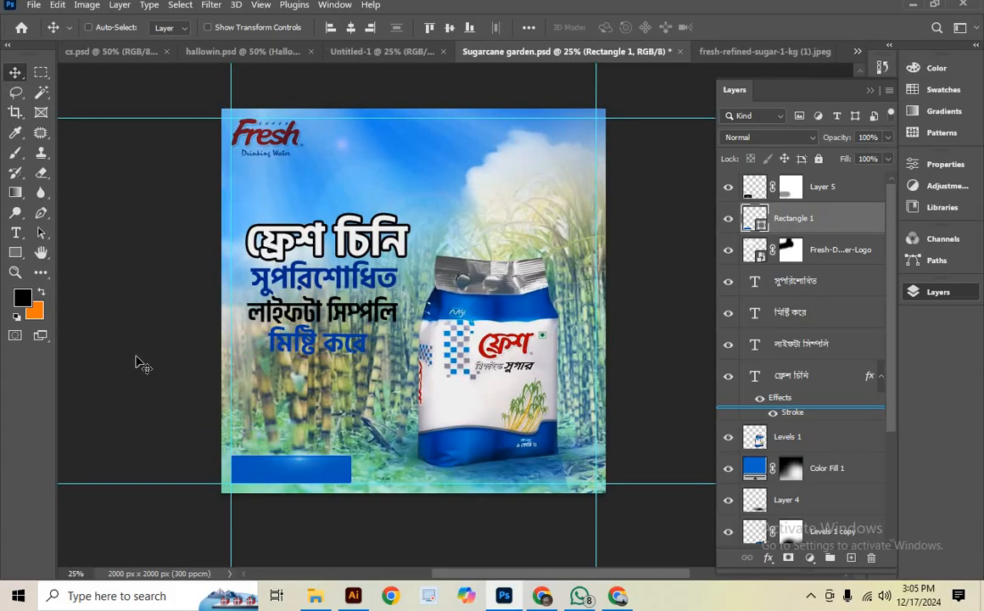
left_click_drag(391, 312, 341, 310)
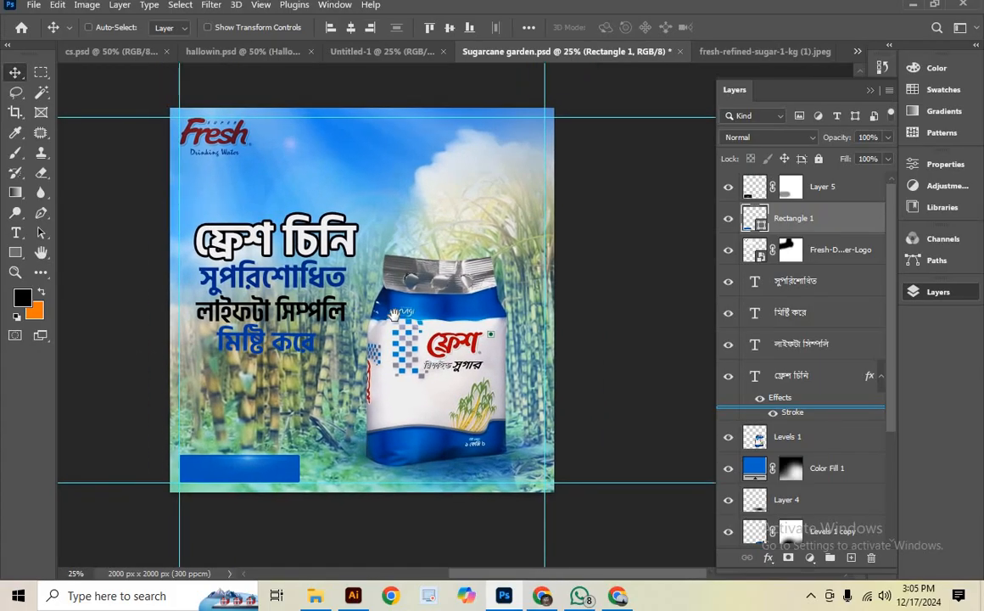
double_click(757, 224)
left_click(891, 313)
Add a layer mask to the blue rectangle and brush black over its right end to fade it out
left_click(786, 558)
key("b")
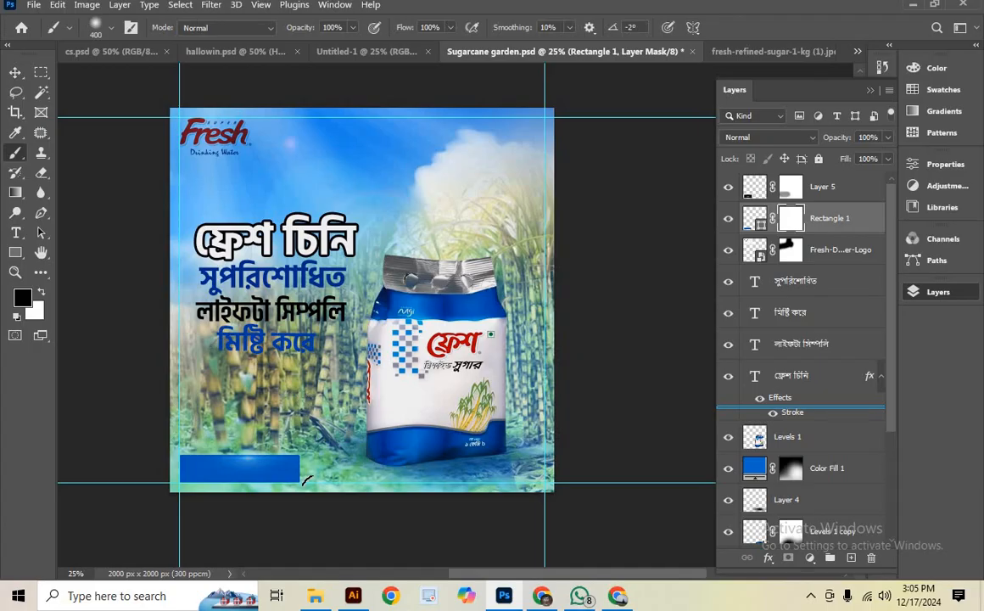
left_click(306, 480)
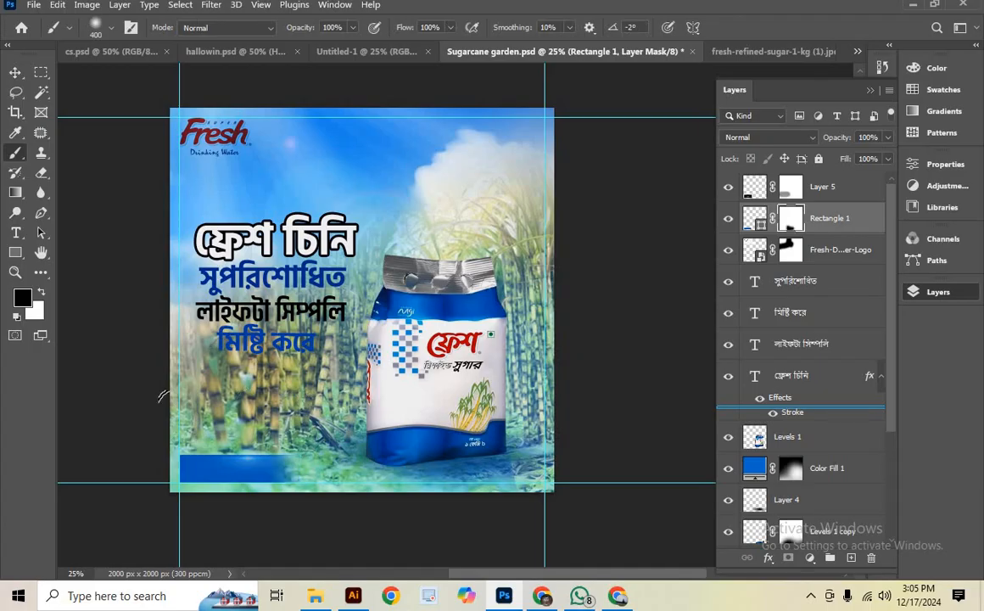
Try fading the rectangle's left end with a black brush stroke on the mask, and undo that stroke
left_click(162, 493)
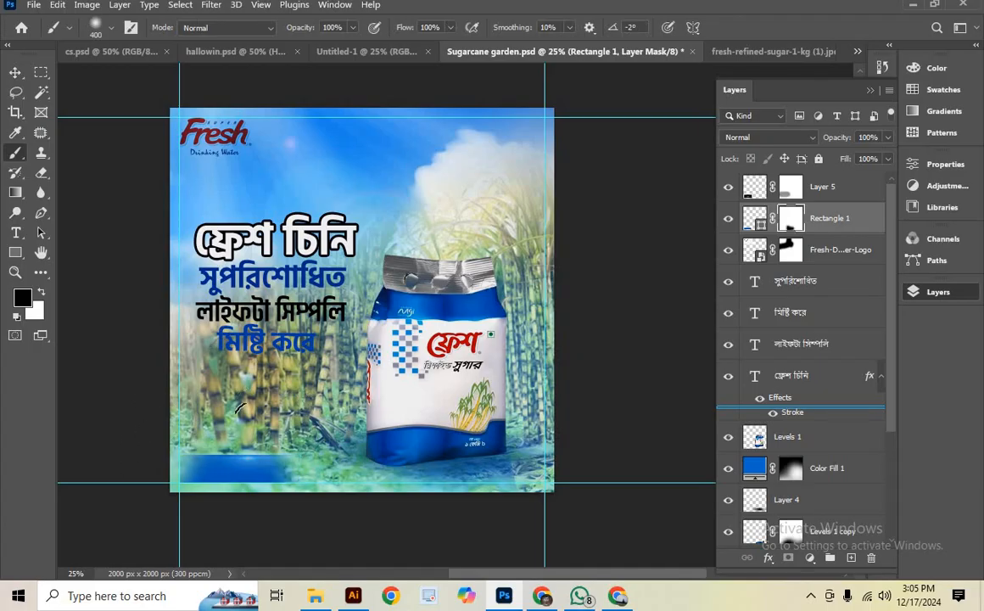
scroll(405, 398, "down", 1)
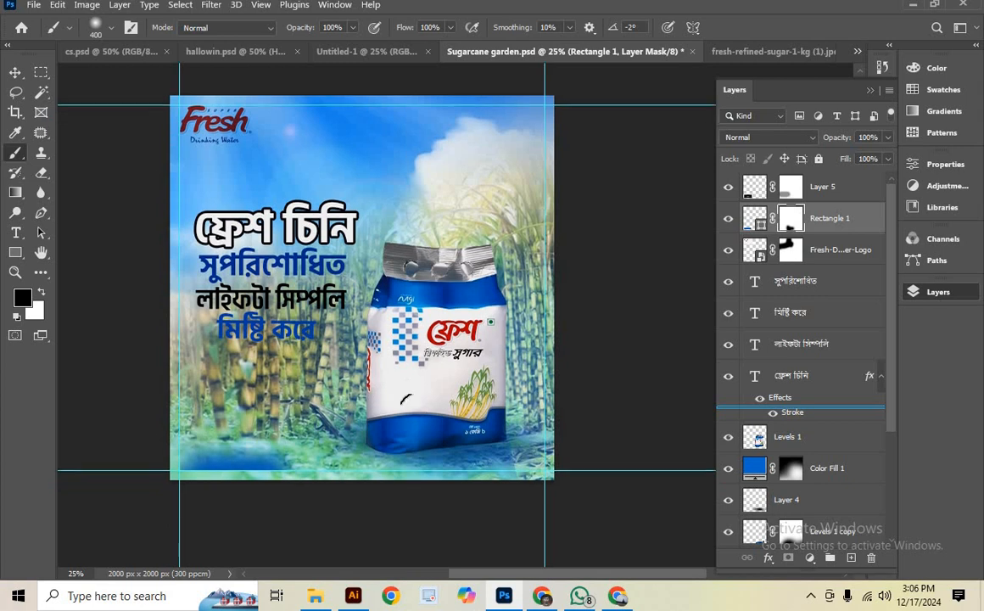
scroll(406, 397, "down", 4)
key("ctrl+z")
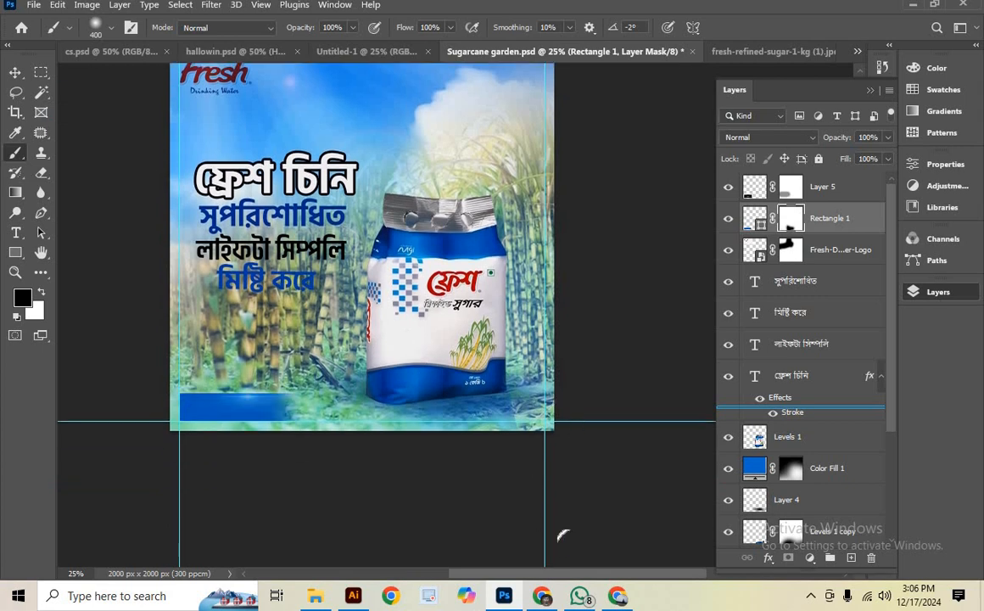
Switch to Chrome and look through the LinkedIn profile's posted images for an earlier sugar advertisement, and open the চিনি পাচ্ছেন design as reference
left_click(617, 596)
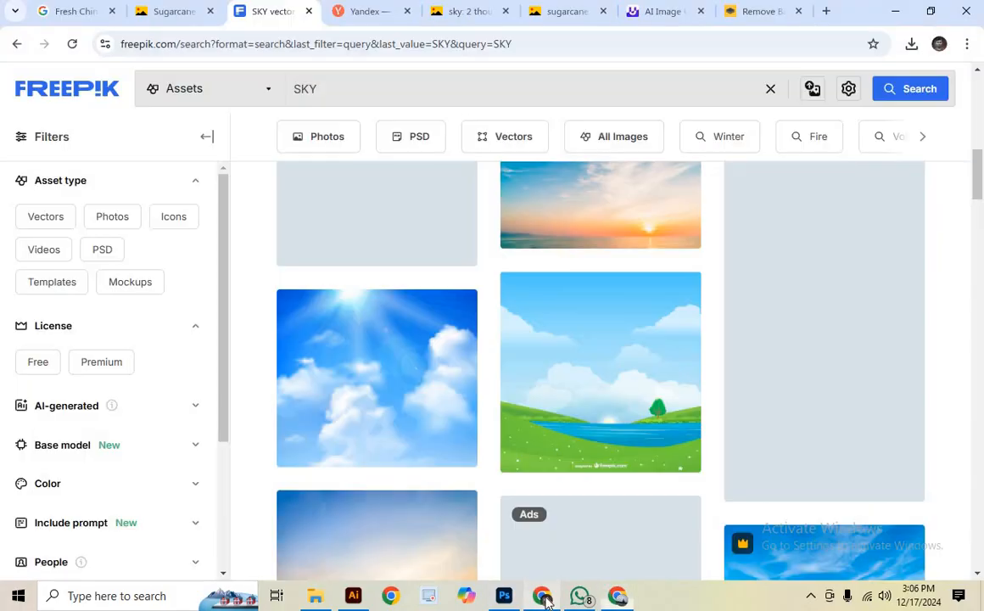
left_click(617, 595)
left_click(617, 595)
left_click(297, 13)
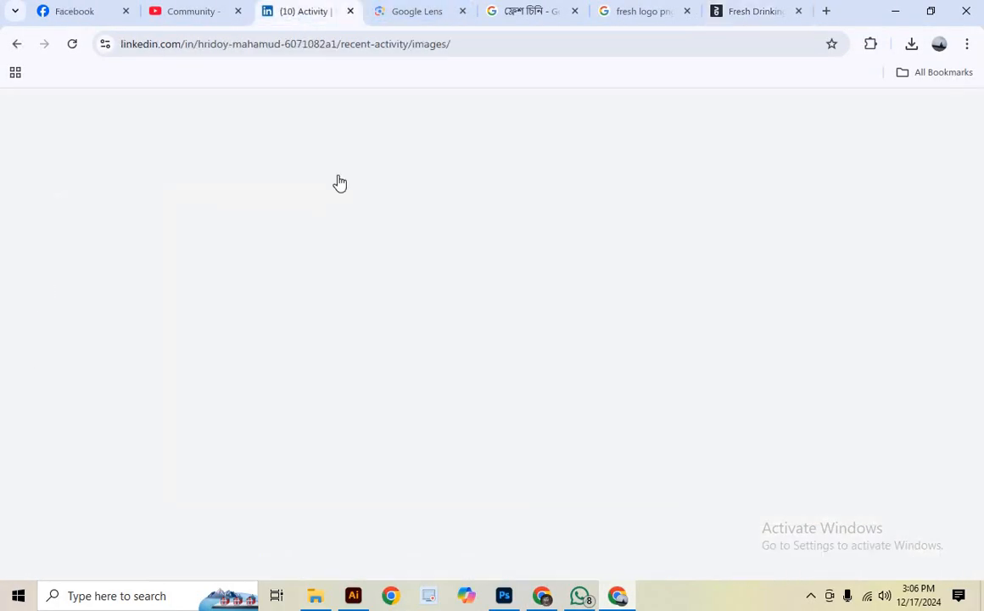
scroll(464, 350, "down", 10)
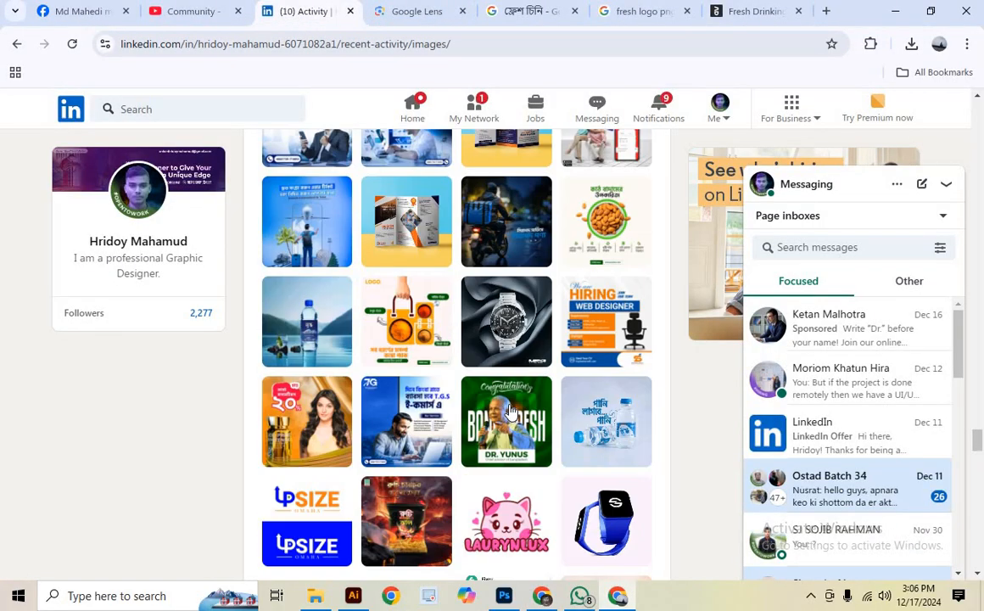
scroll(509, 420, "down", 15)
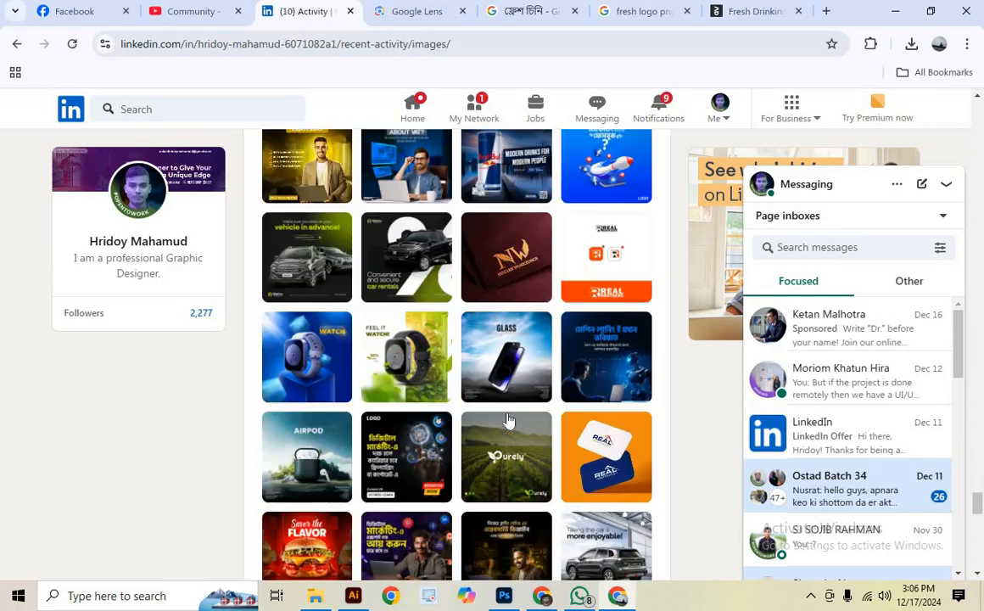
scroll(509, 420, "down", 15)
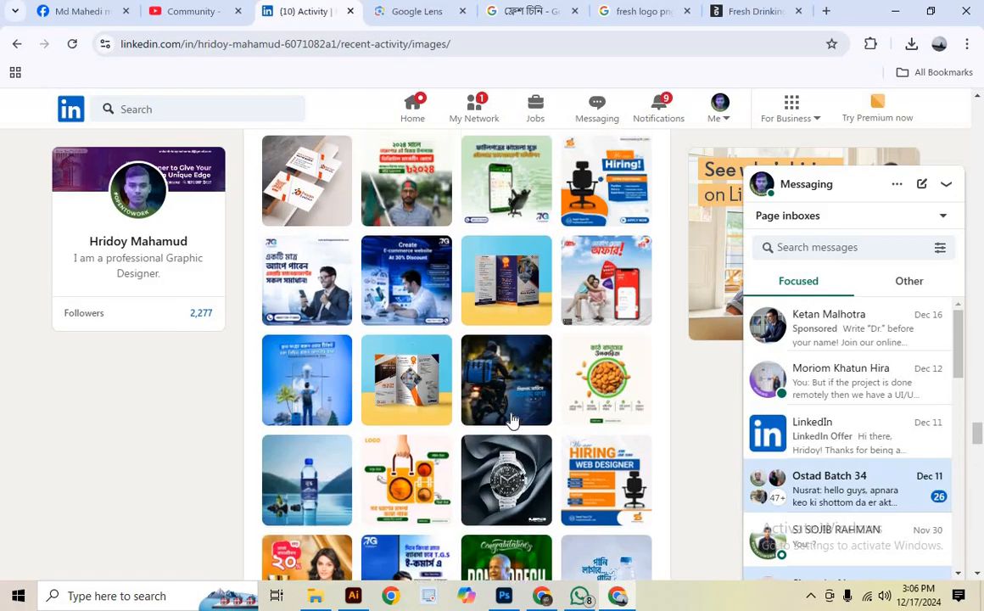
scroll(511, 420, "up", 15)
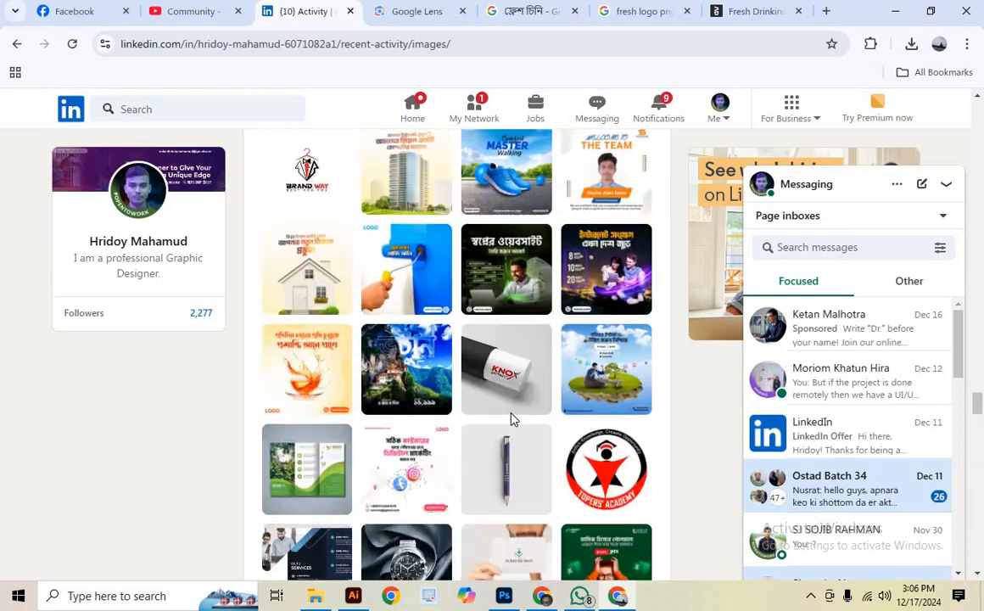
scroll(511, 416, "up", 15)
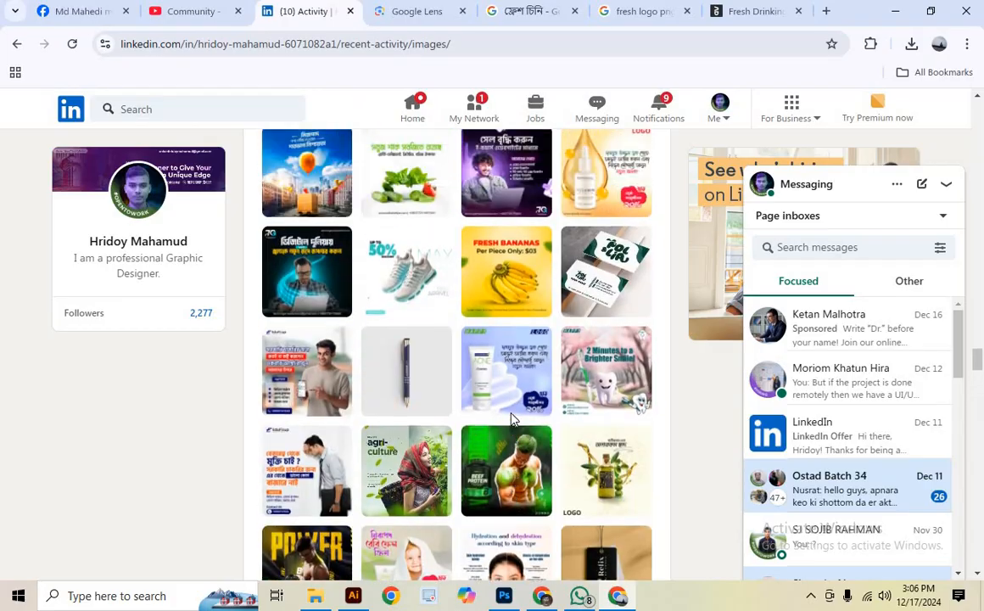
scroll(511, 416, "up", 15)
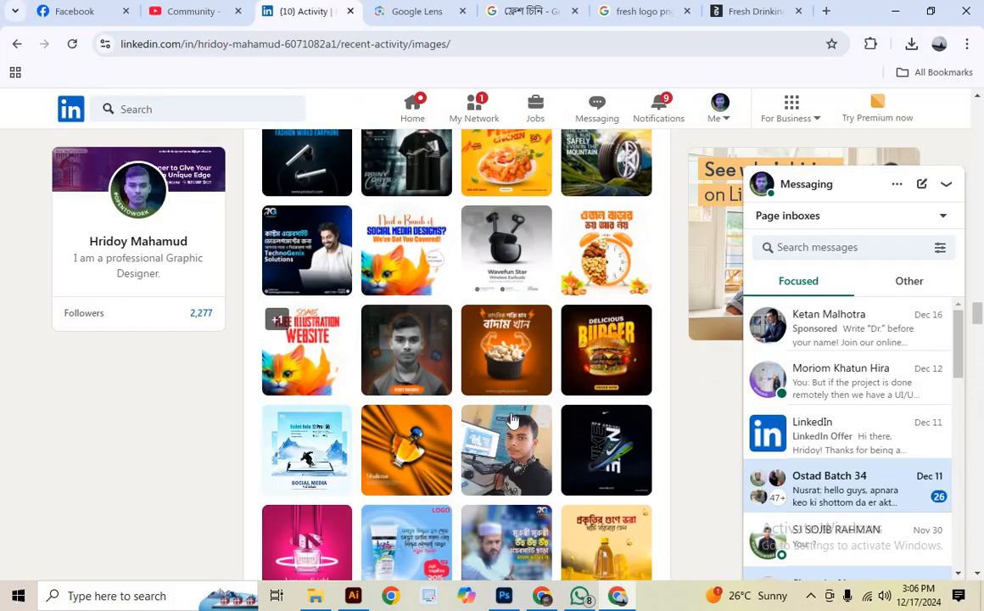
scroll(512, 420, "up", 3)
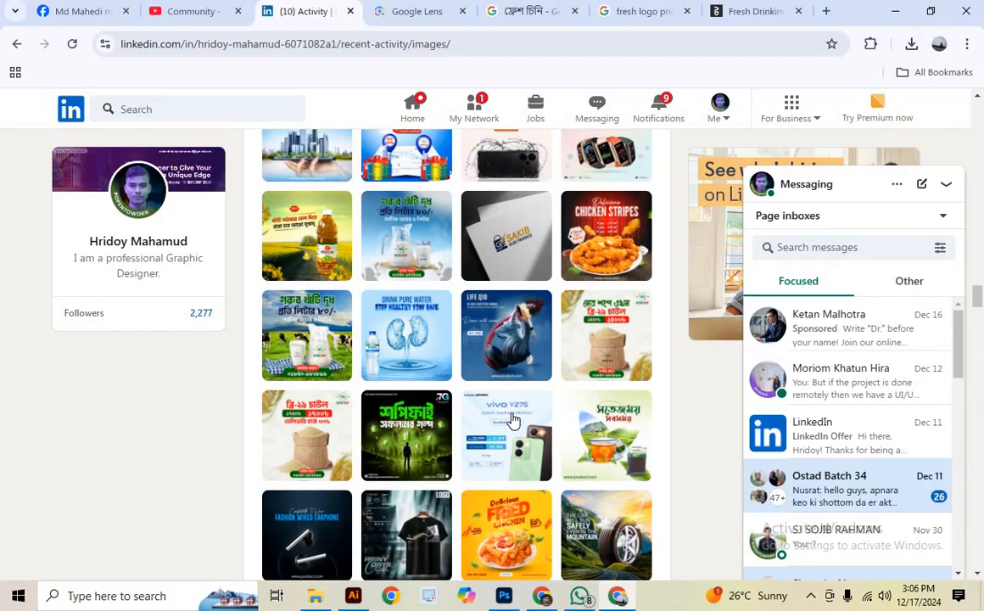
scroll(511, 419, "down", 1)
scroll(516, 421, "up", 5)
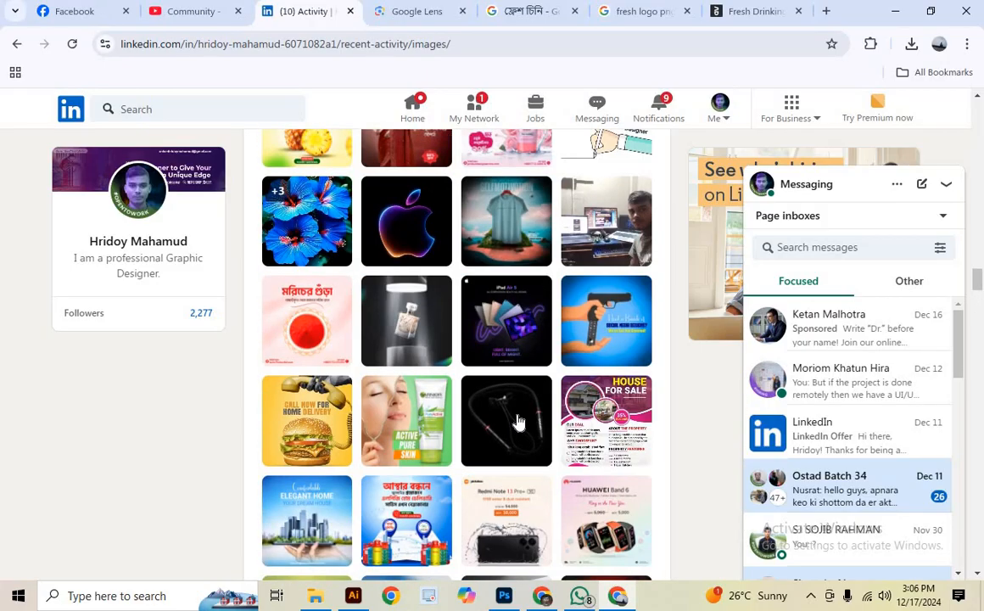
scroll(520, 421, "up", 10)
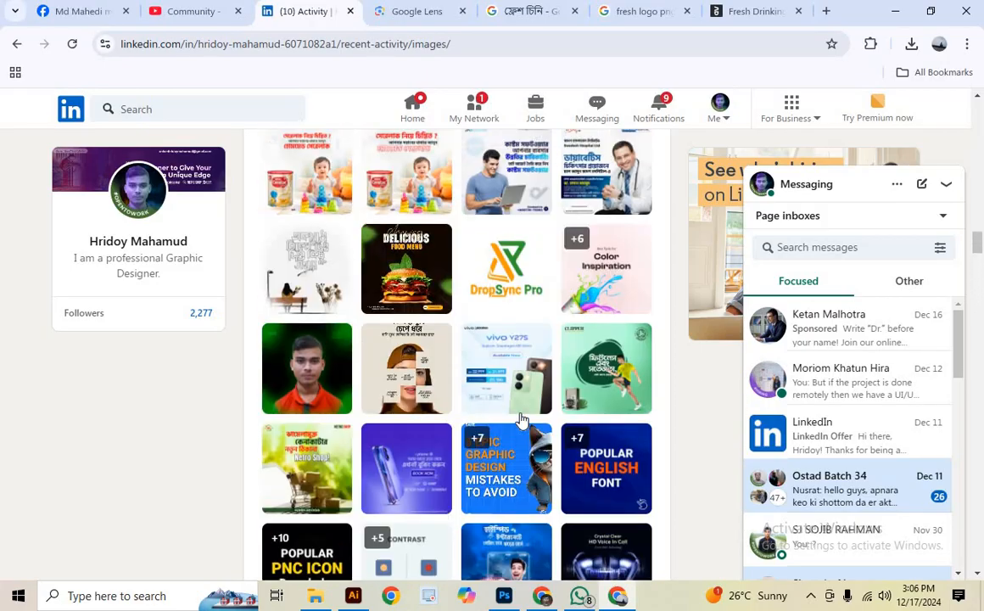
scroll(523, 417, "up", 3)
scroll(526, 413, "up", 4)
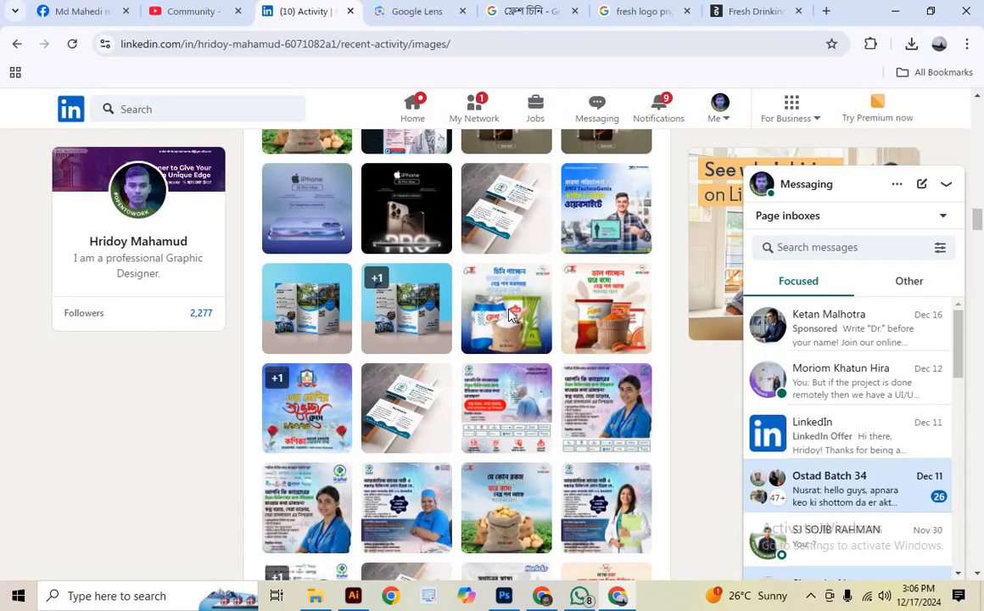
left_click(510, 314)
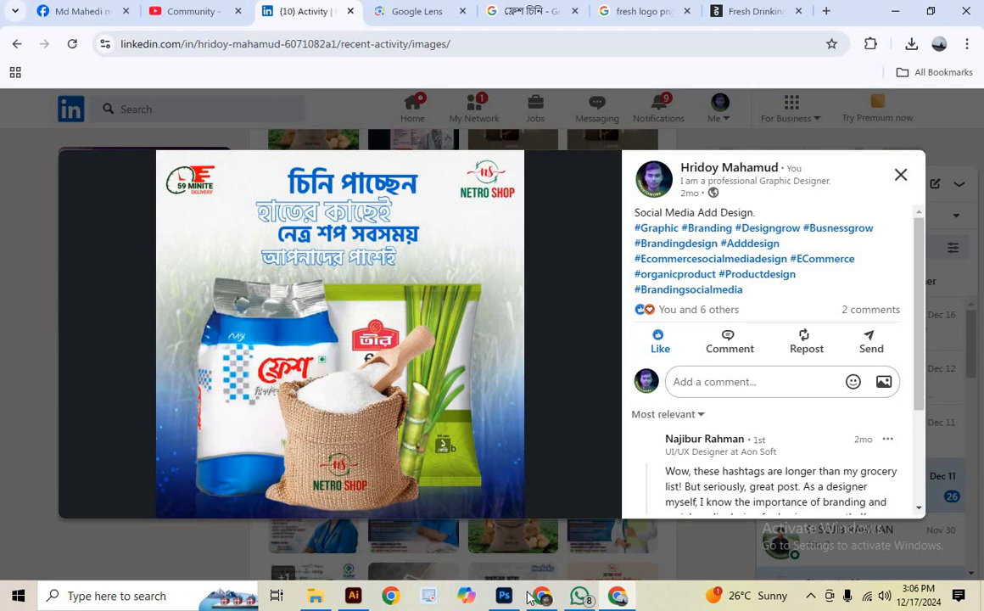
Return to Sugarcane garden.psd in Photoshop and hide the blue Rectangle 1 layer
key("alt+Tab")
scroll(310, 302, "up", 1)
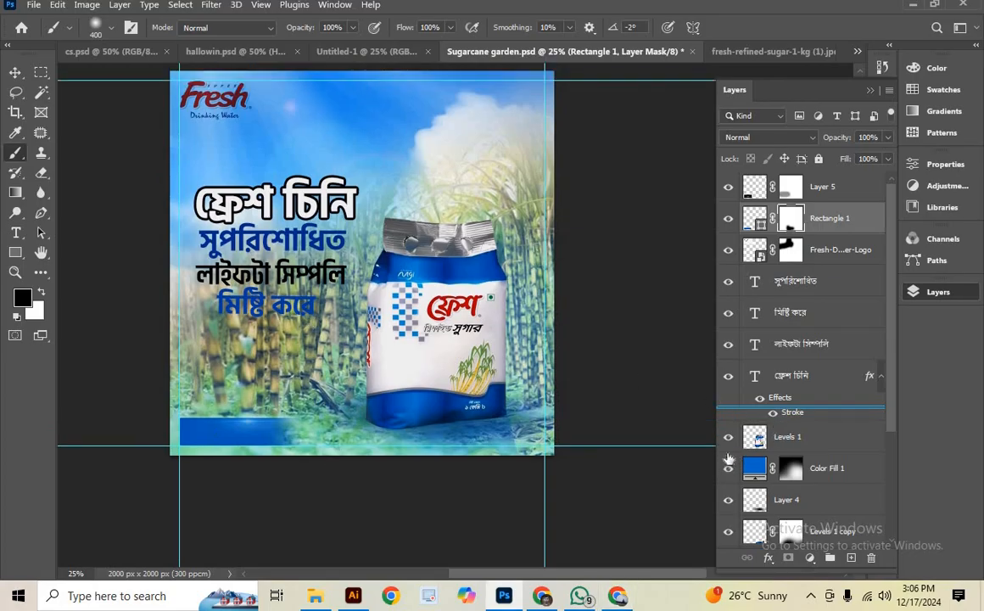
left_click(727, 218)
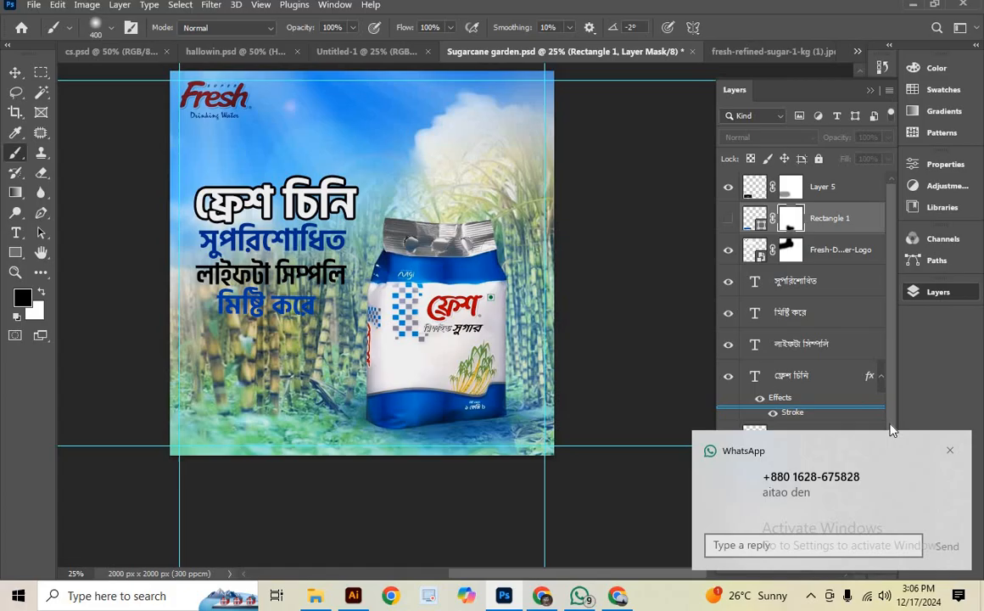
left_click(951, 451)
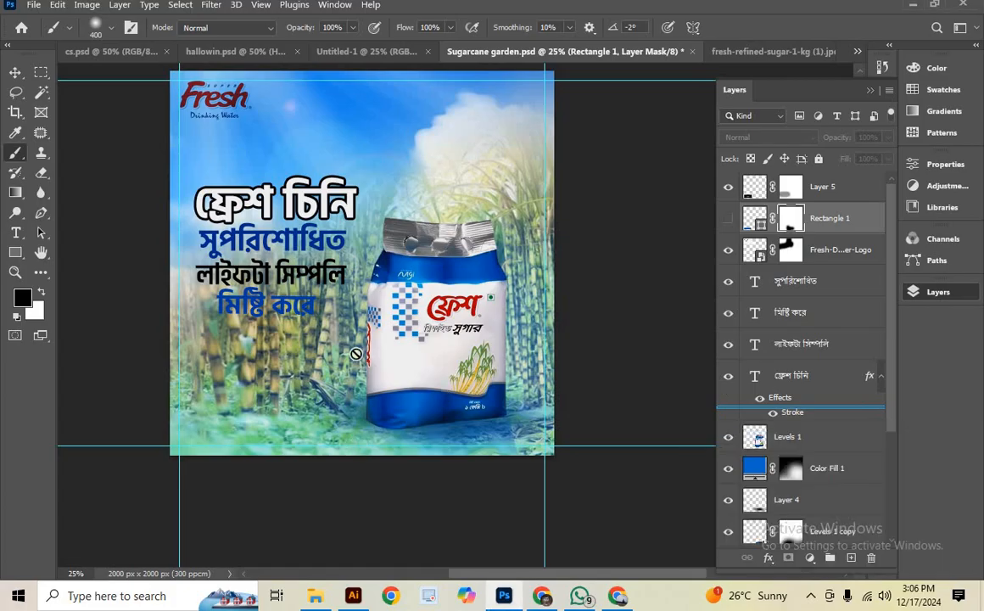
left_click_drag(323, 270, 350, 296)
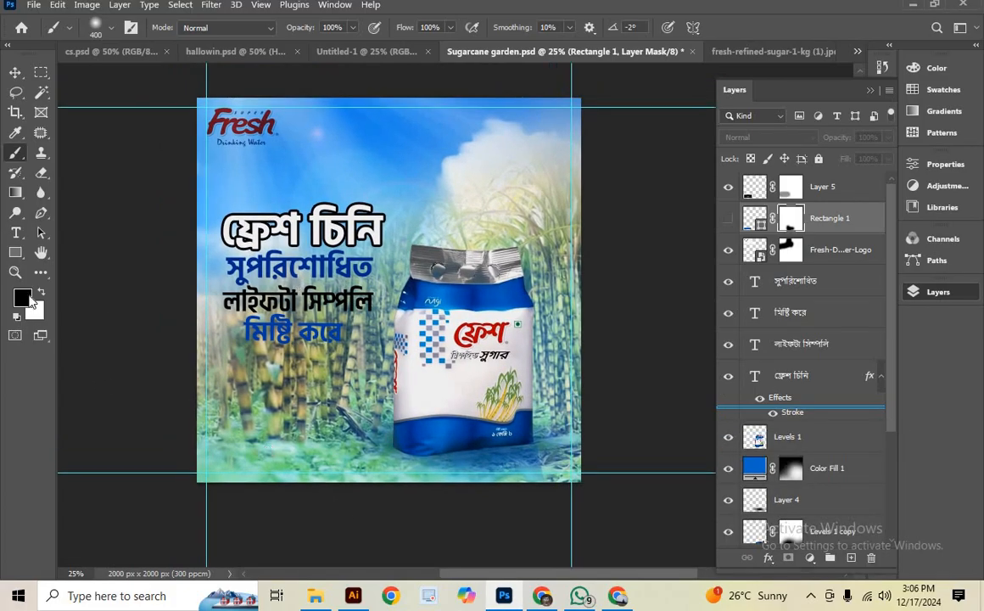
left_click(34, 6)
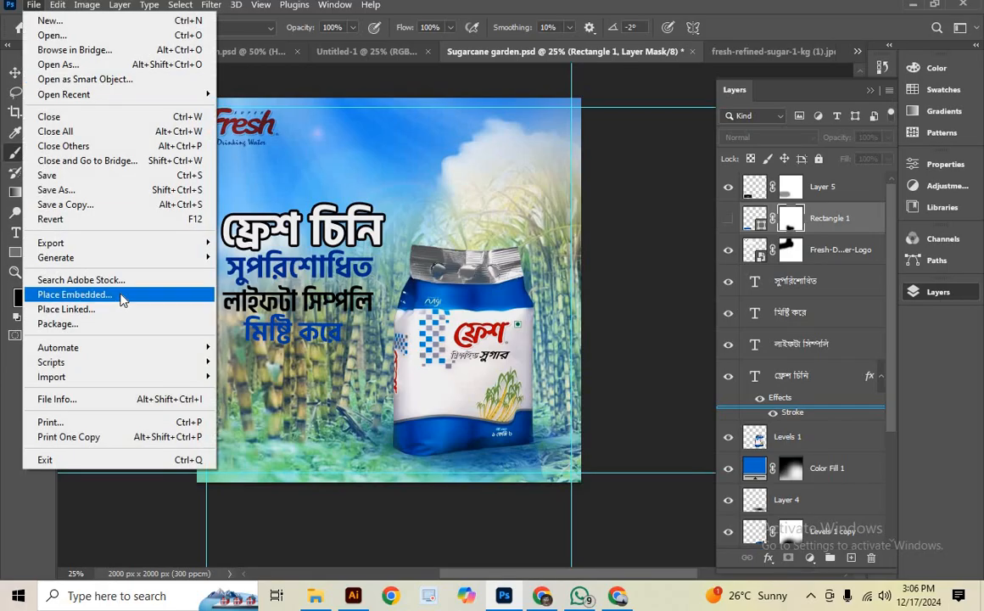
left_click(121, 295)
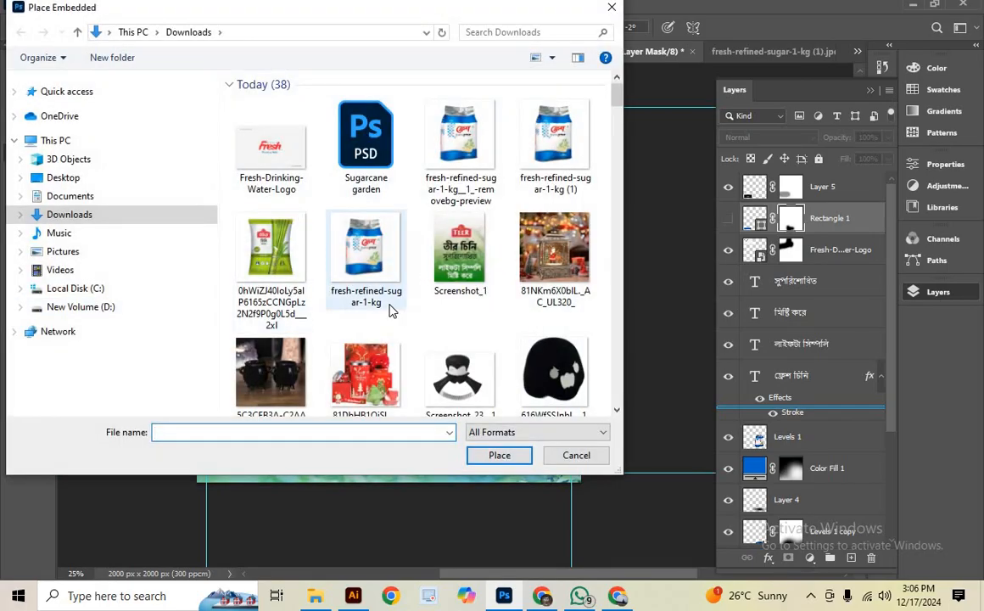
scroll(395, 305, "down", 3)
scroll(396, 303, "down", 5)
scroll(395, 301, "up", 2)
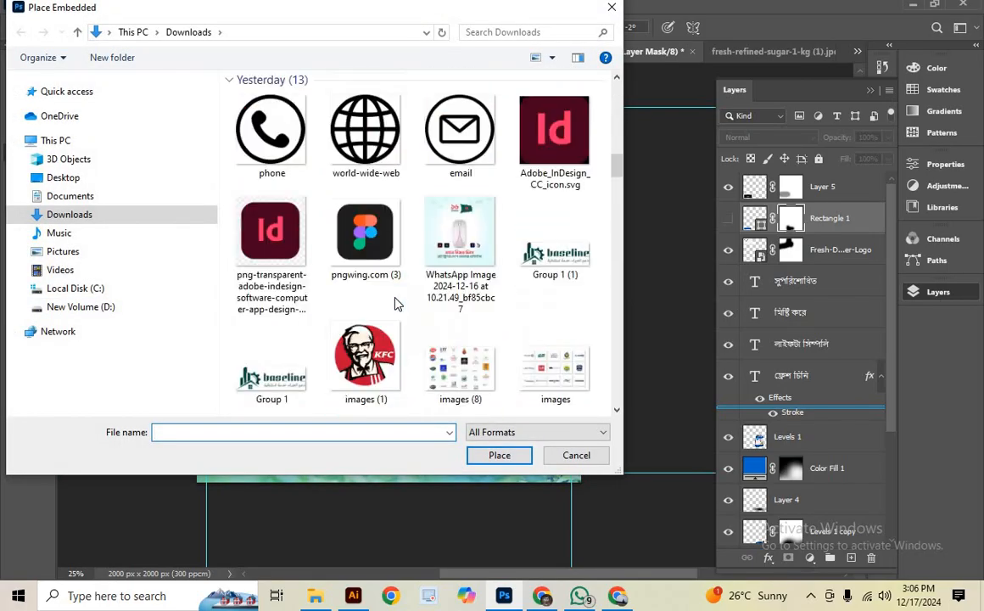
scroll(408, 297, "down", 2)
scroll(414, 293, "down", 4)
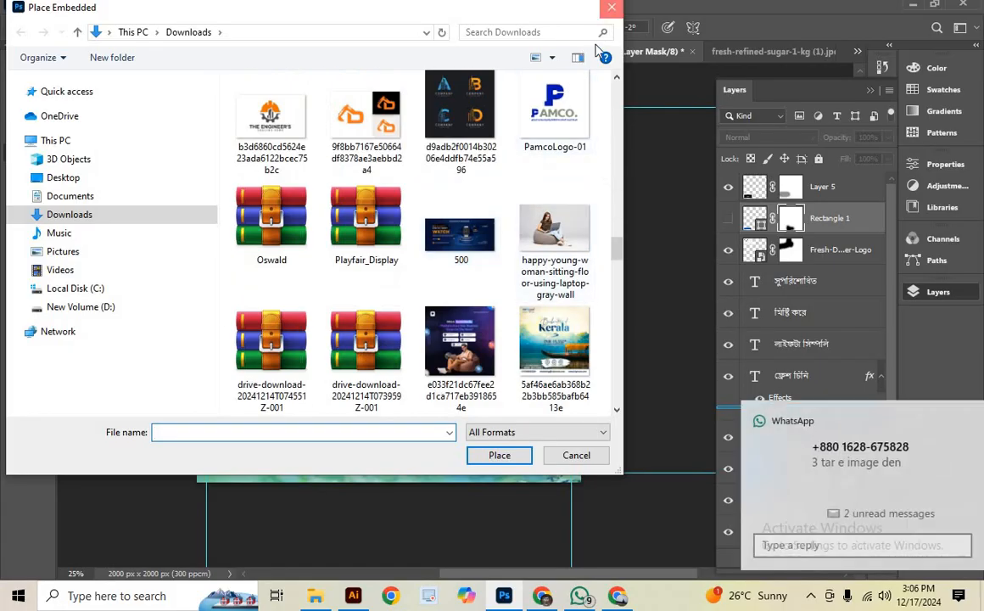
left_click(609, 9)
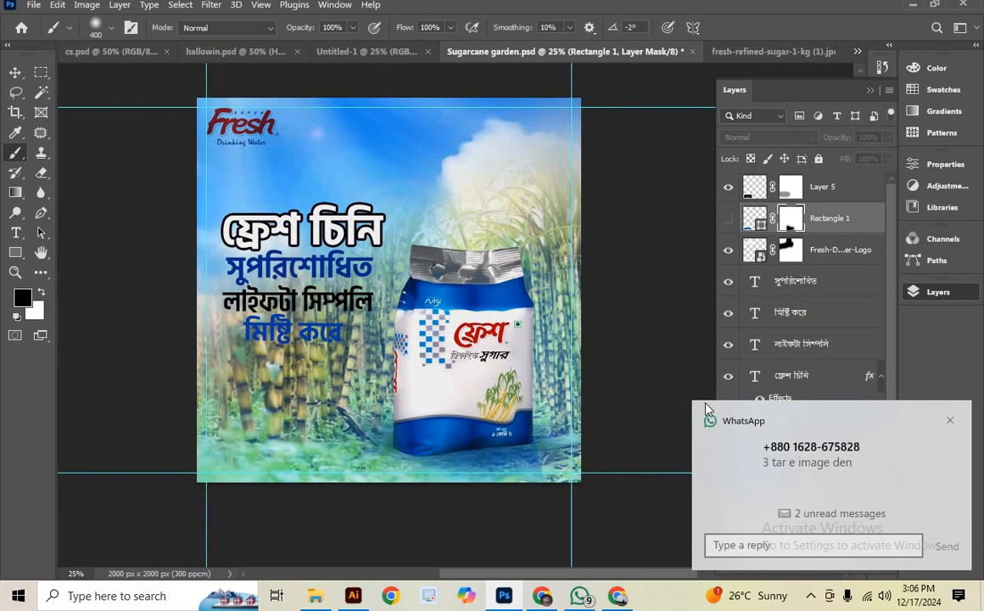
Read the unread WhatsApp messages and return to the sugar design post in Chrome
left_click(607, 595)
mouse_move(585, 593)
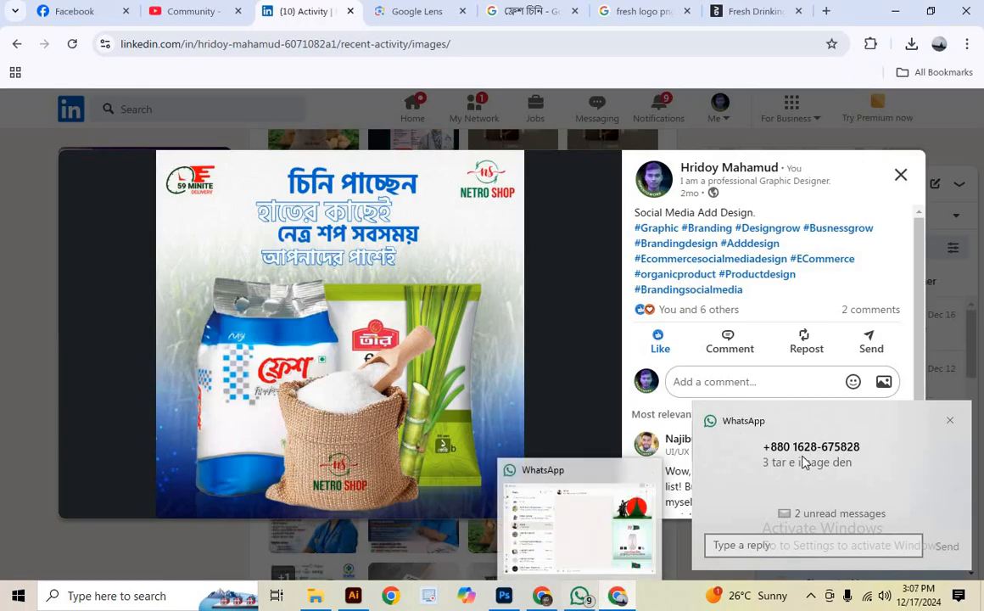
left_click(555, 527)
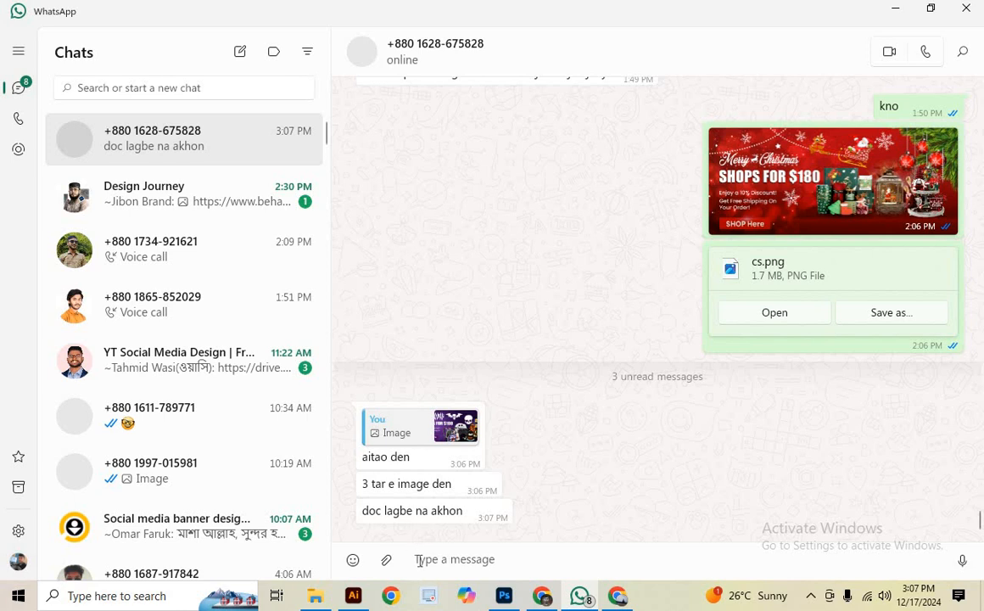
left_click(618, 595)
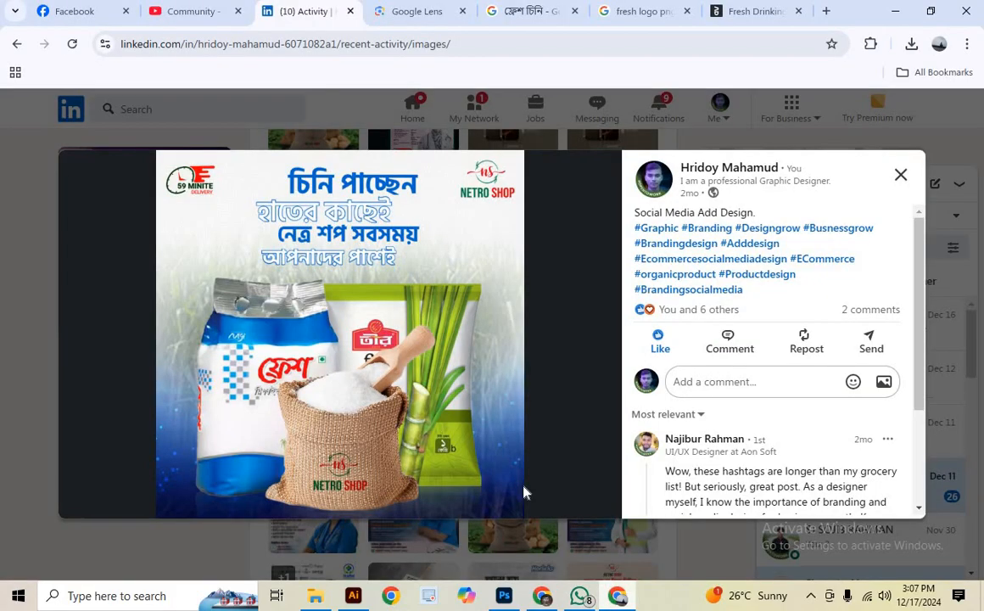
Search Google for "shop now png" in a new browser tab
left_click(640, 11)
left_click(826, 11)
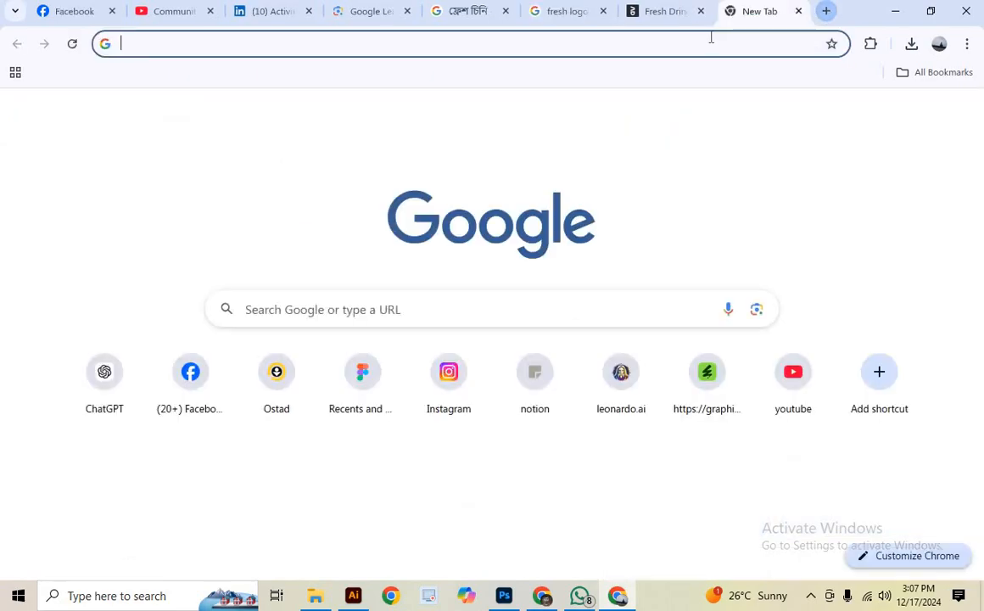
left_click(711, 38)
type("Shop")
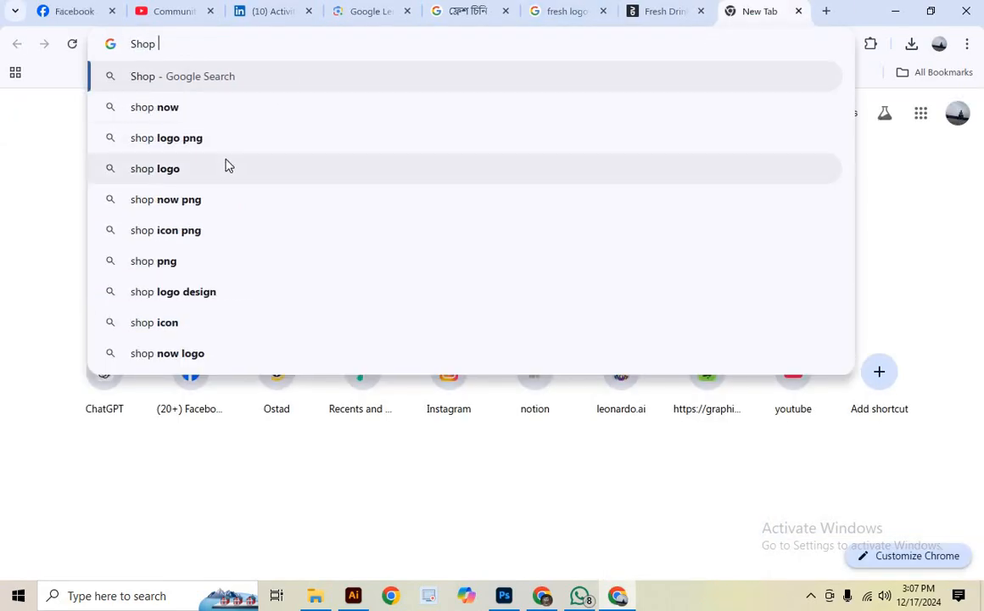
left_click(200, 200)
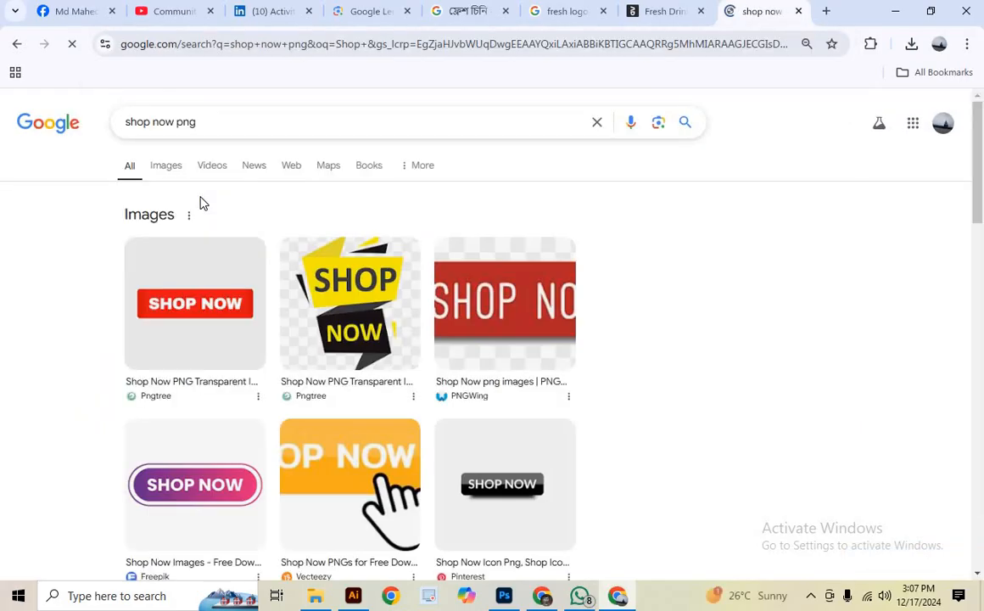
Look through the Shop Now image results, previewing the yellow-and-black Pngtree banner, the red PNGWing button and its related images
scroll(487, 480, "down", 2)
scroll(484, 473, "up", 2)
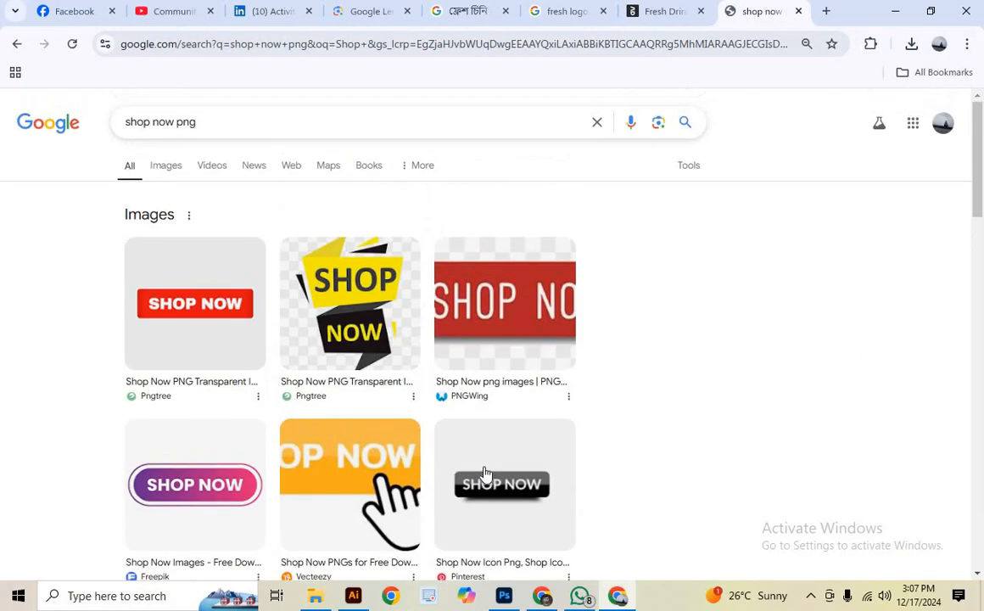
scroll(452, 333, "down", 3)
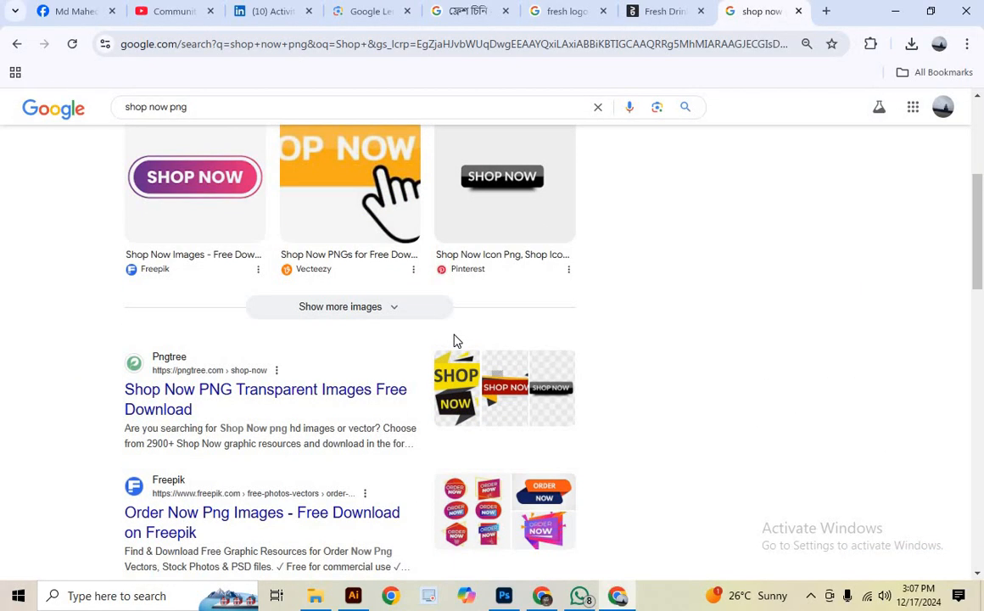
scroll(441, 331, "up", 3)
left_click(351, 281)
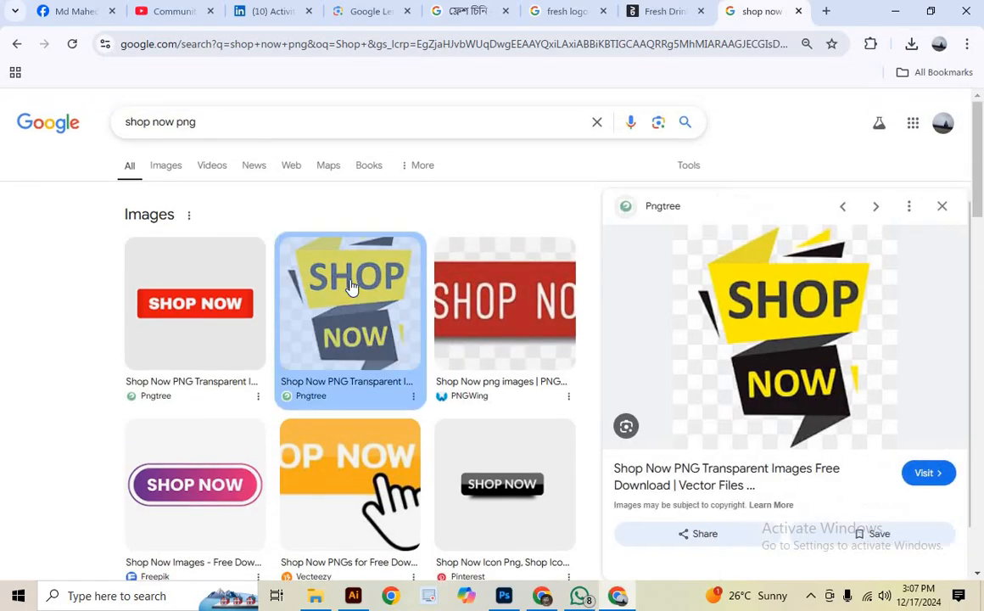
left_click(502, 331)
scroll(694, 374, "down", 3)
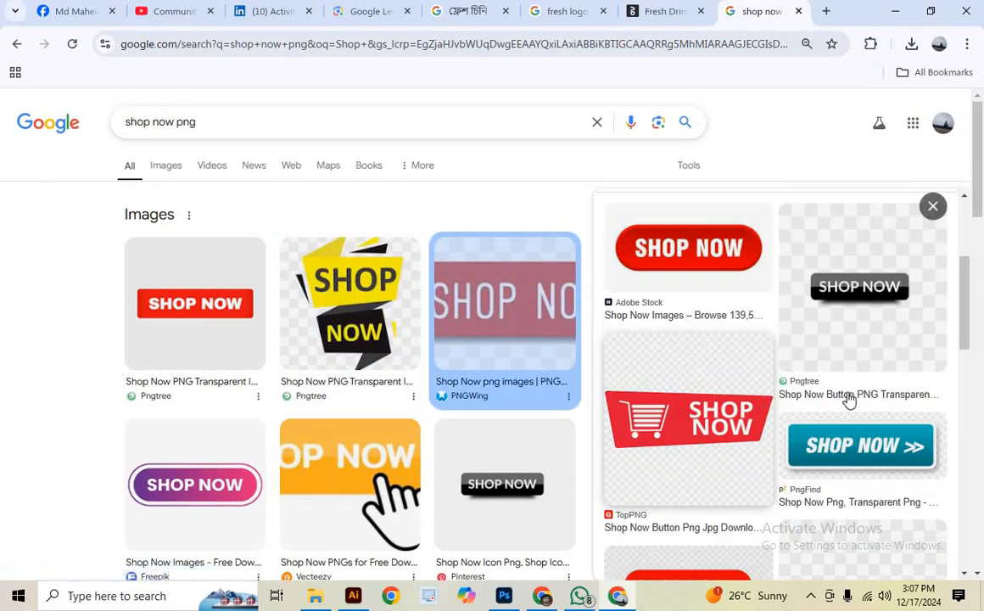
scroll(852, 398, "down", 1)
scroll(848, 373, "up", 2)
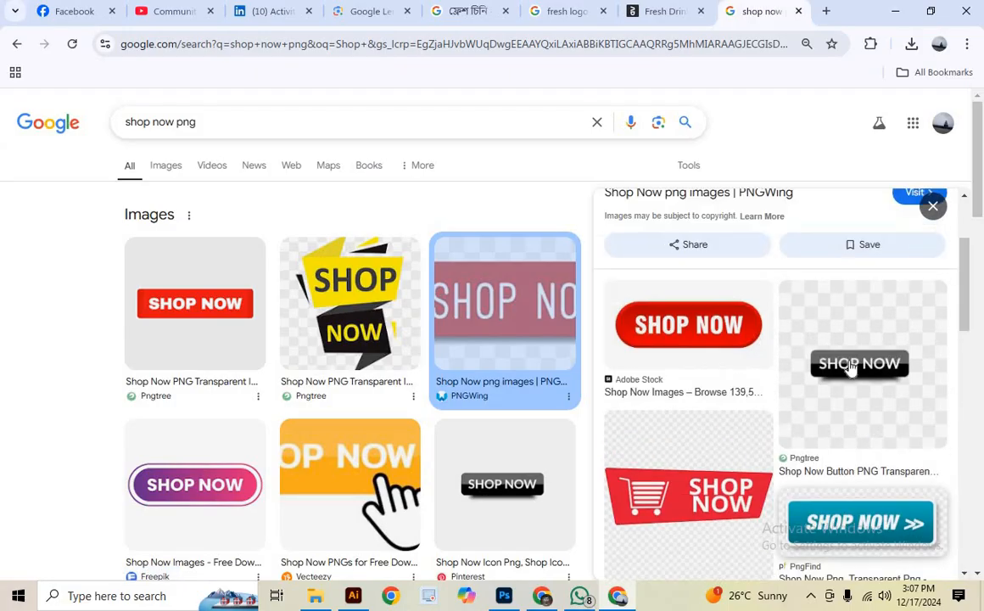
Open the Pngtree page of the black Shop Now button result and look through its Shop Now button images
left_click(845, 360)
left_click(723, 340)
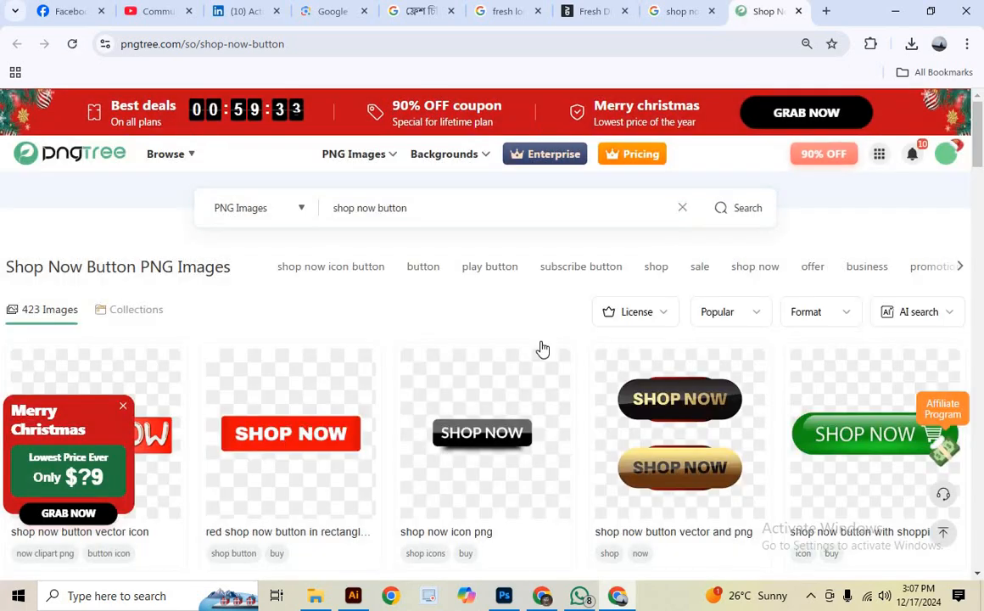
scroll(556, 356, "down", 2)
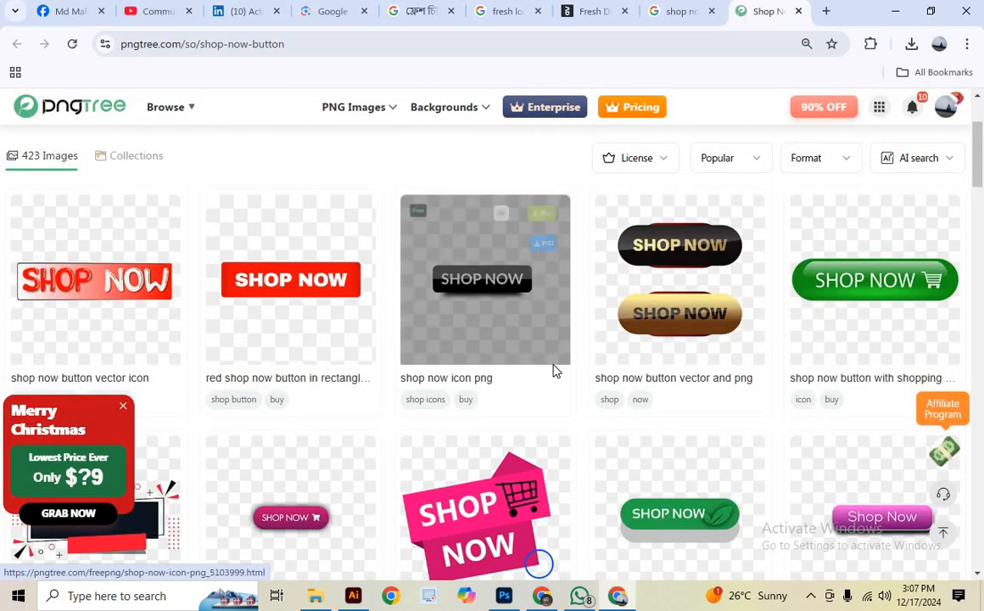
scroll(632, 387, "down", 3)
scroll(639, 384, "down", 1)
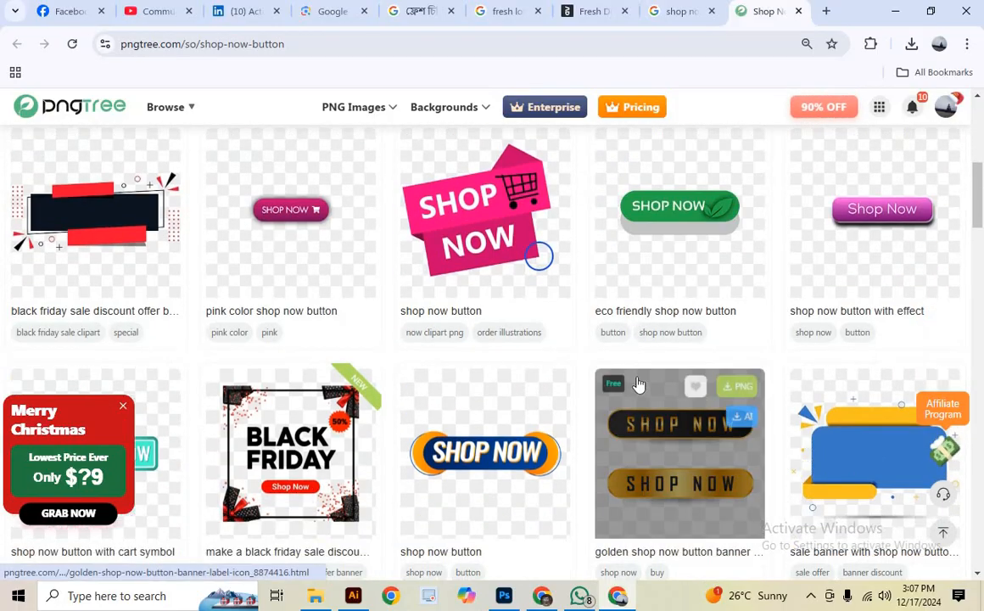
scroll(449, 390, "down", 1)
scroll(455, 403, "up", 2)
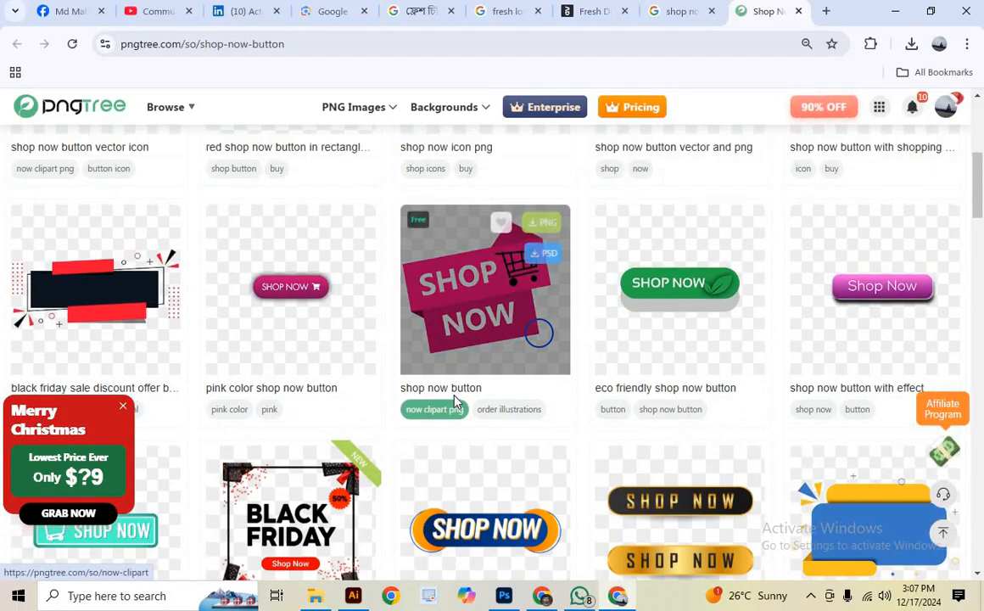
scroll(456, 403, "down", 5)
scroll(456, 400, "down", 2)
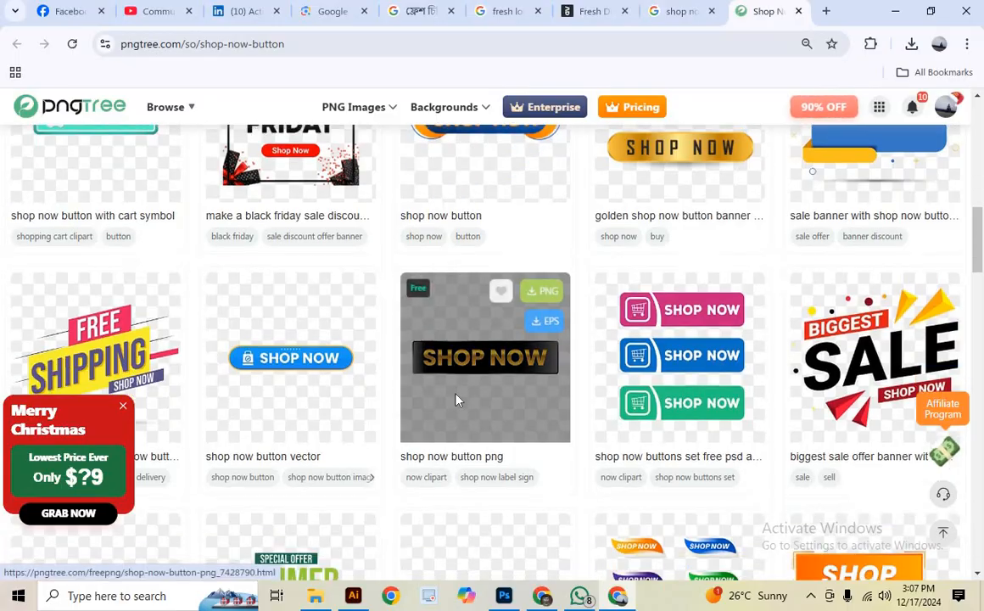
scroll(455, 400, "down", 2)
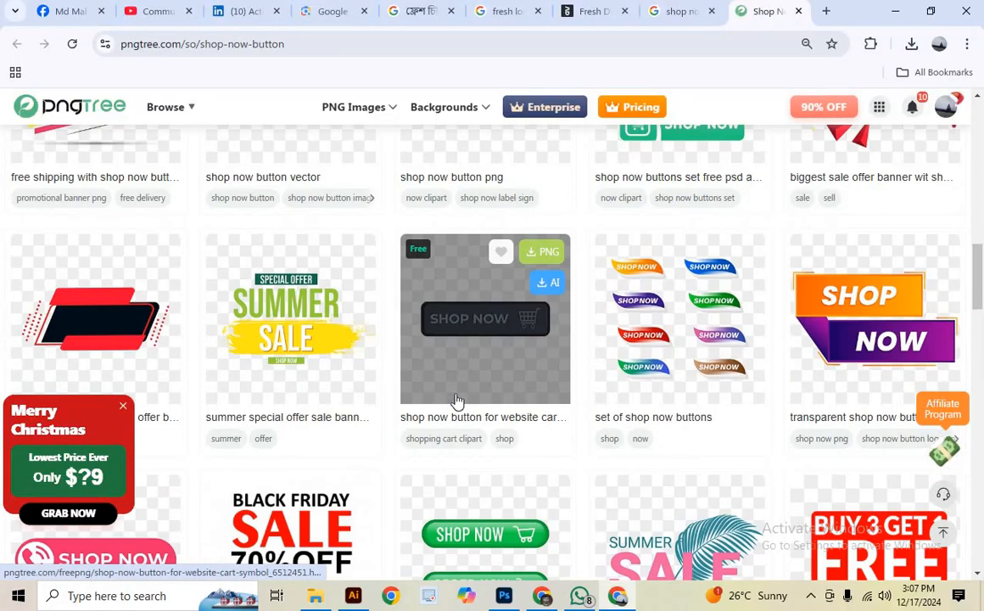
scroll(456, 401, "up", 6)
scroll(455, 403, "up", 4)
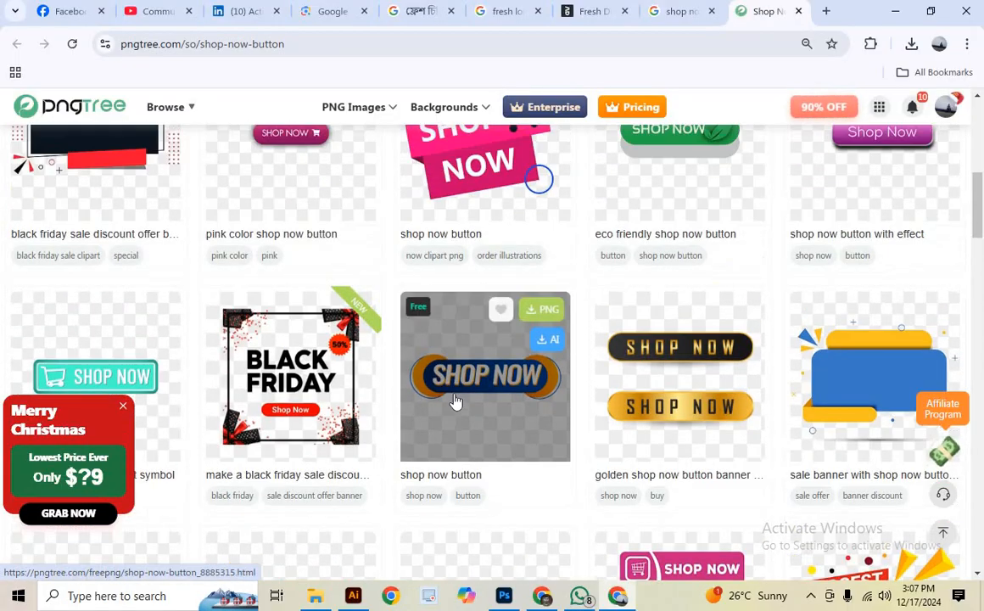
scroll(456, 403, "down", 7)
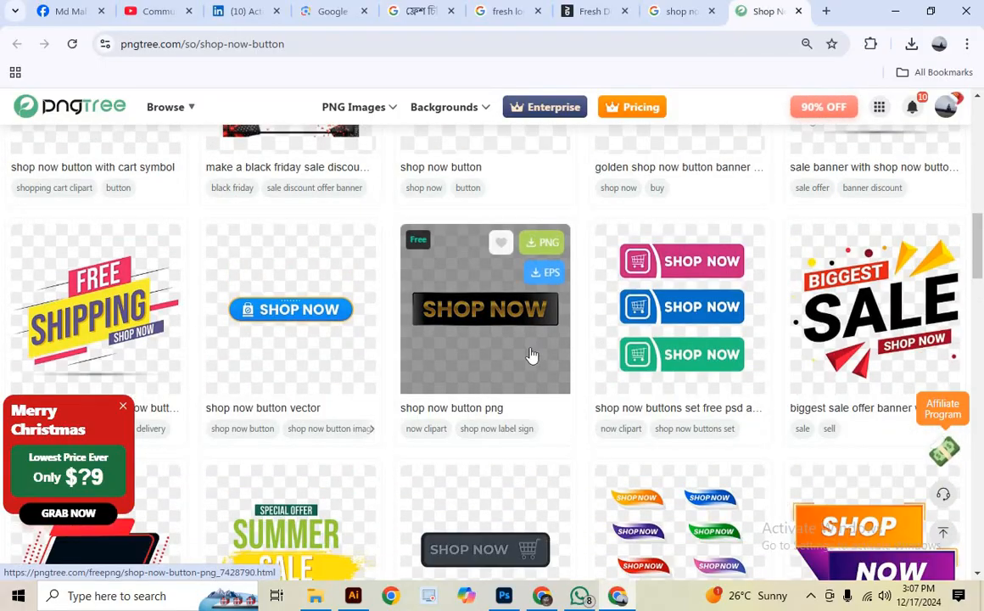
Open the pink, blue and green Shop Now buttons set on Pngtree and download it as PNG with the free plan
left_click(687, 318)
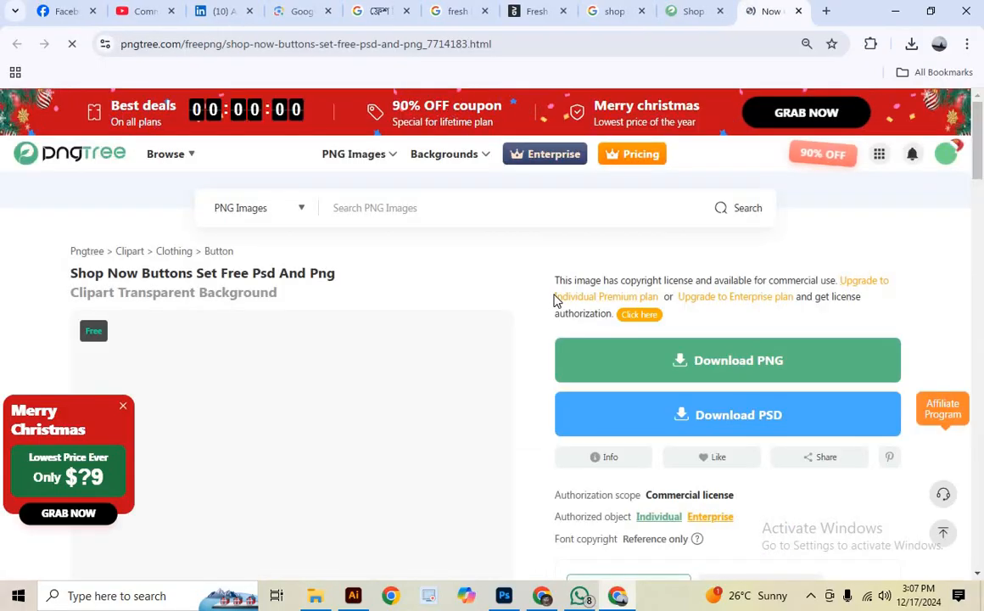
scroll(437, 296, "down", 3)
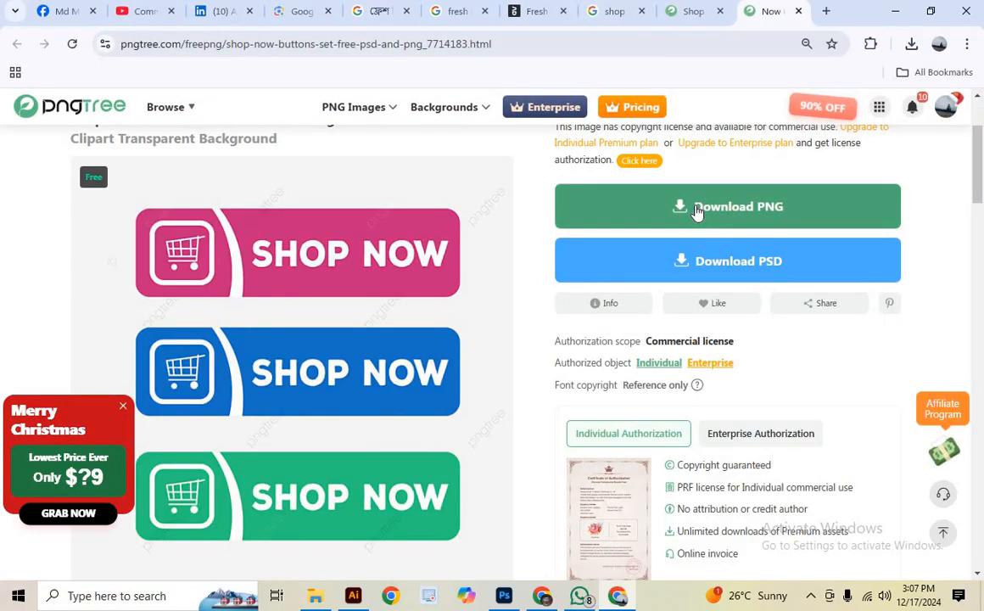
left_click(697, 210)
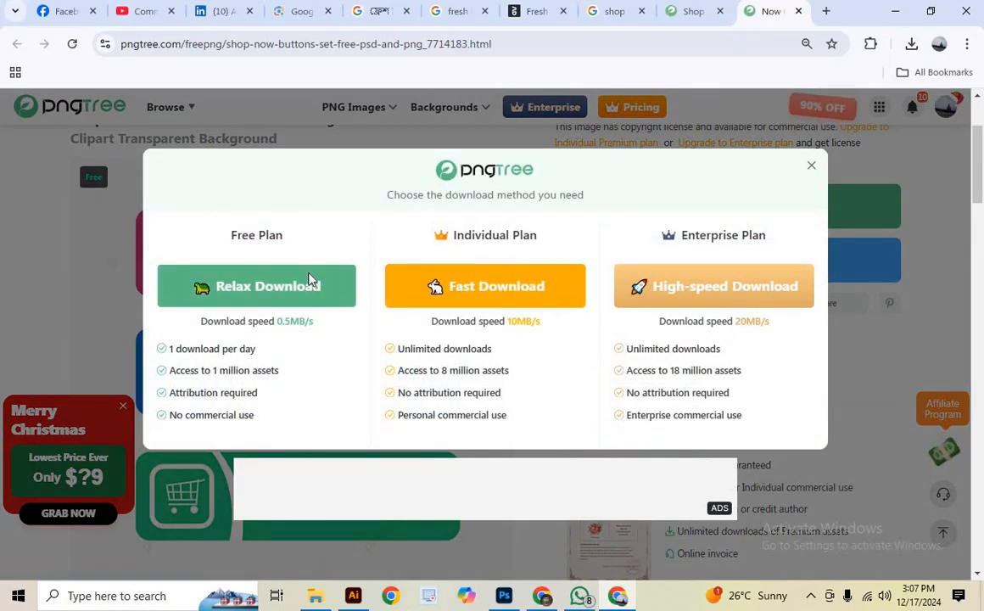
left_click(309, 281)
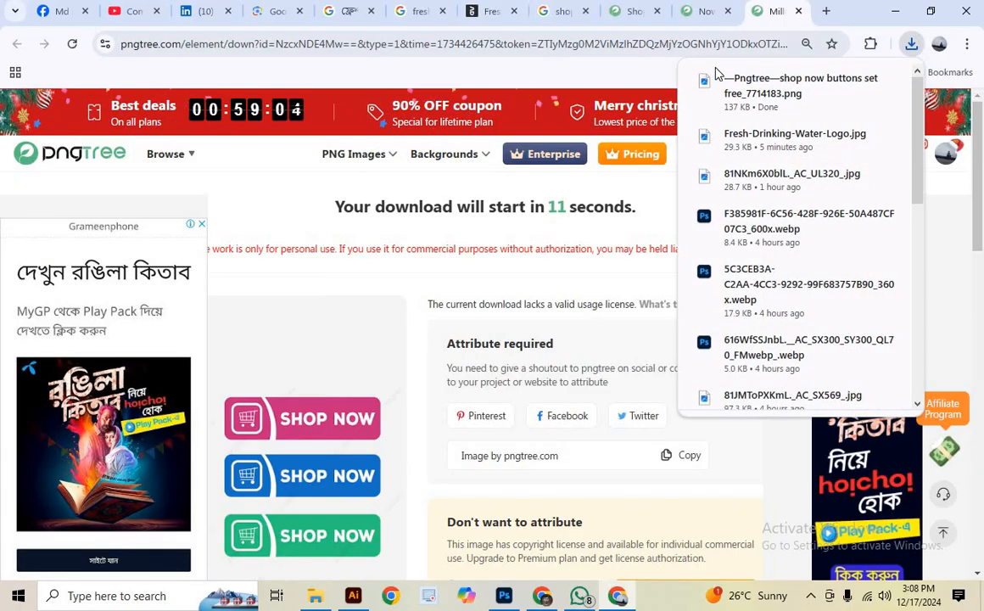
Place the downloaded Shop Now buttons PNG in Sugarcane garden.psd, scaled to about 34% and positioned below the Bangla slogan
left_click_drag(754, 86, 357, 397)
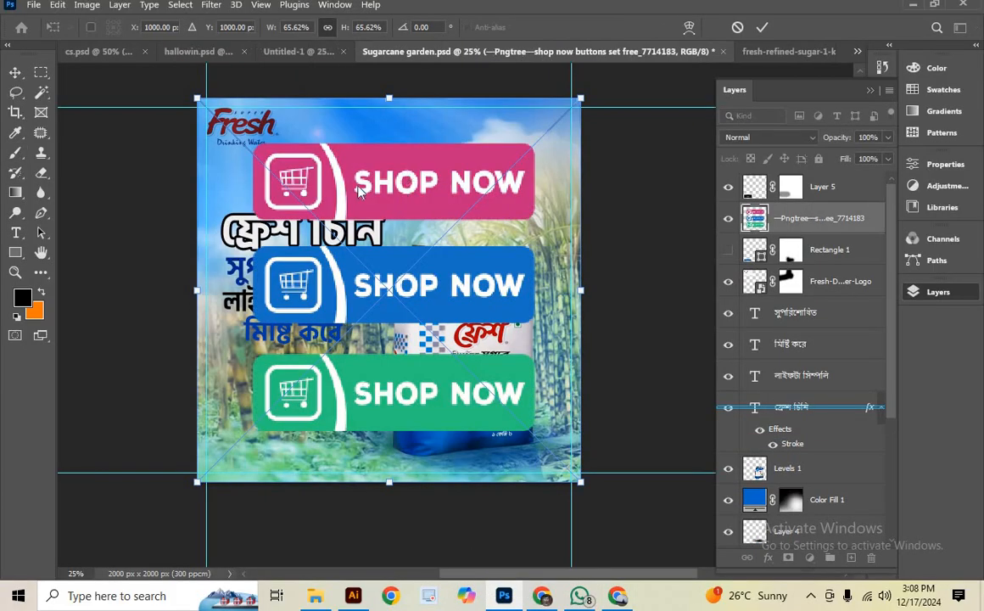
left_click_drag(358, 192, 288, 229)
left_click_drag(514, 329, 362, 328)
left_click_drag(263, 338, 322, 447)
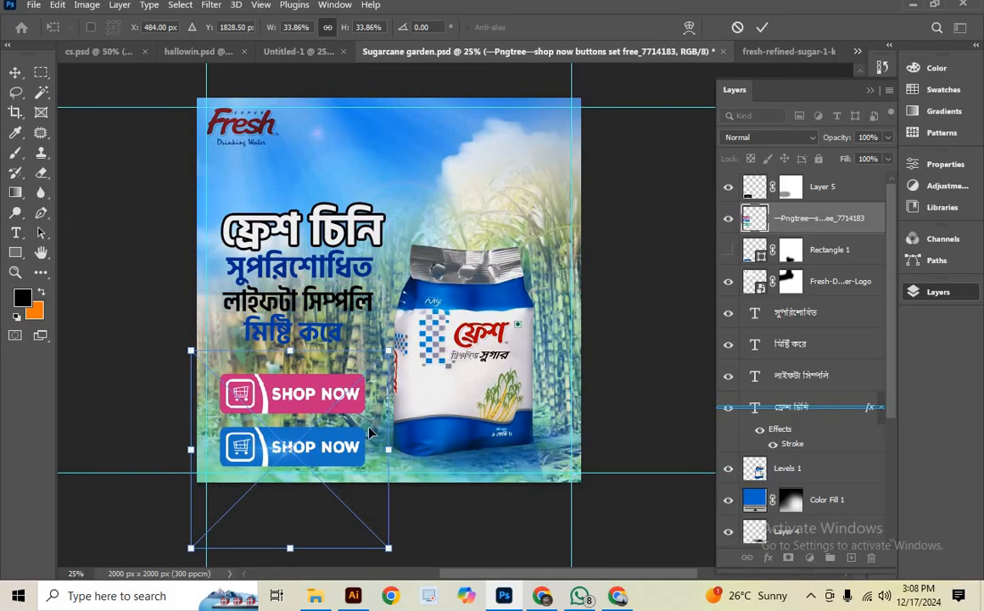
left_click(762, 27)
Add a layer mask to the Shop Now buttons layer and try brushing away the pink button freehand
key("b")
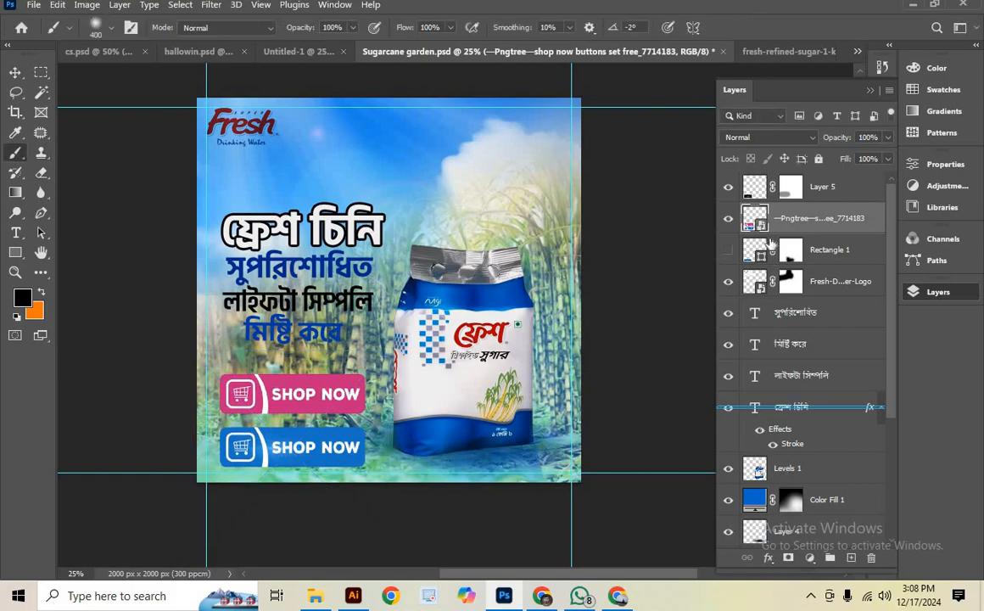
left_click(789, 559)
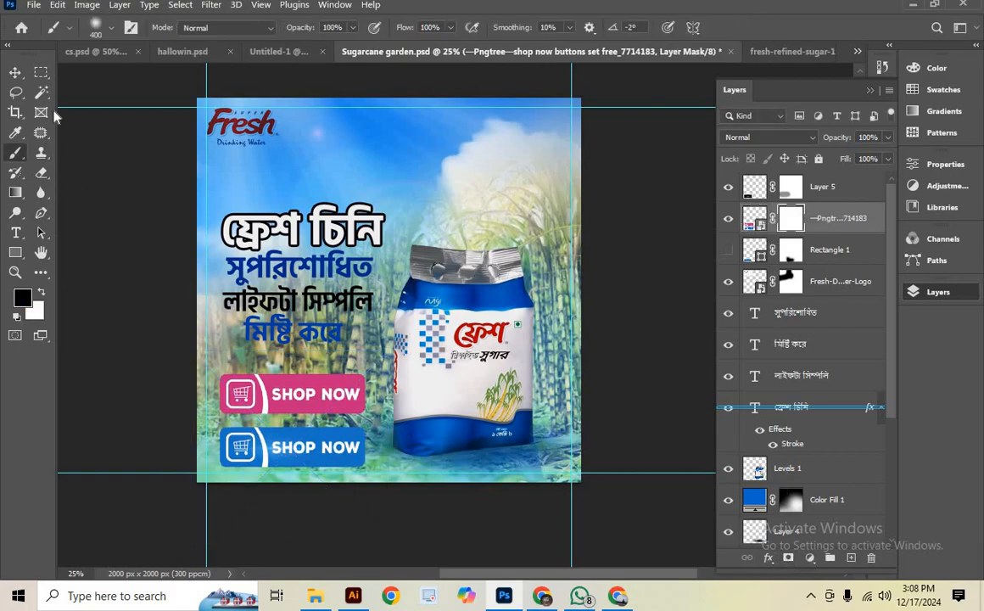
left_click_drag(194, 370, 392, 382)
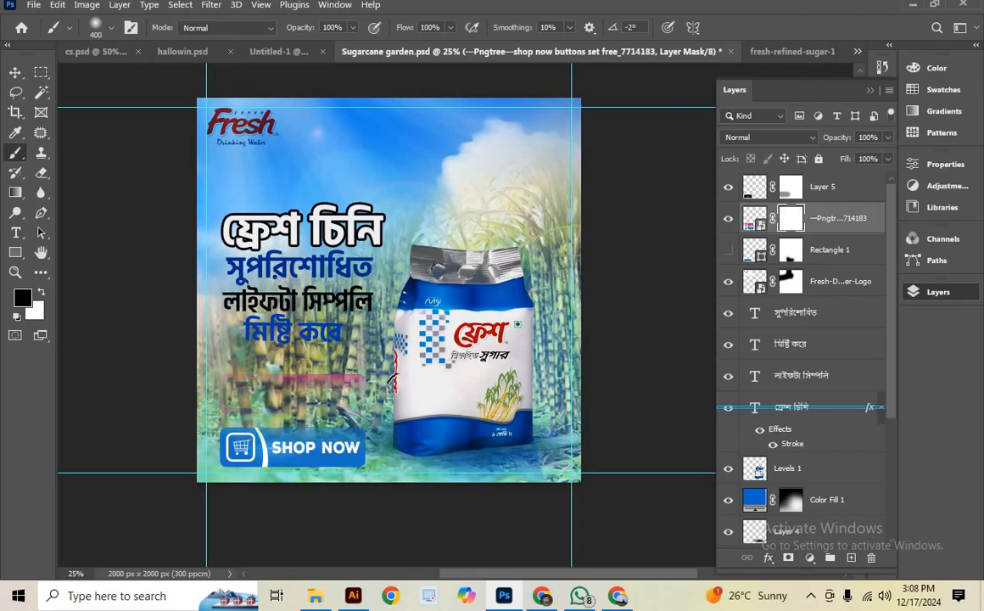
key("ctrl+z")
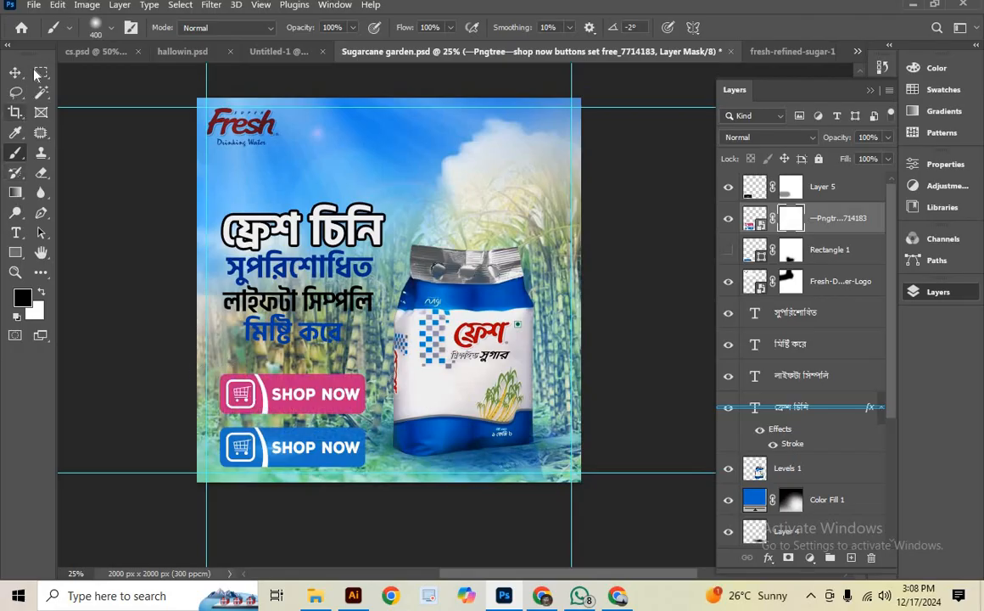
Mask out the pink Shop Now button by painting black within a rectangular selection around it, and compare with and without the mask
key("m")
left_click_drag(176, 329, 418, 422)
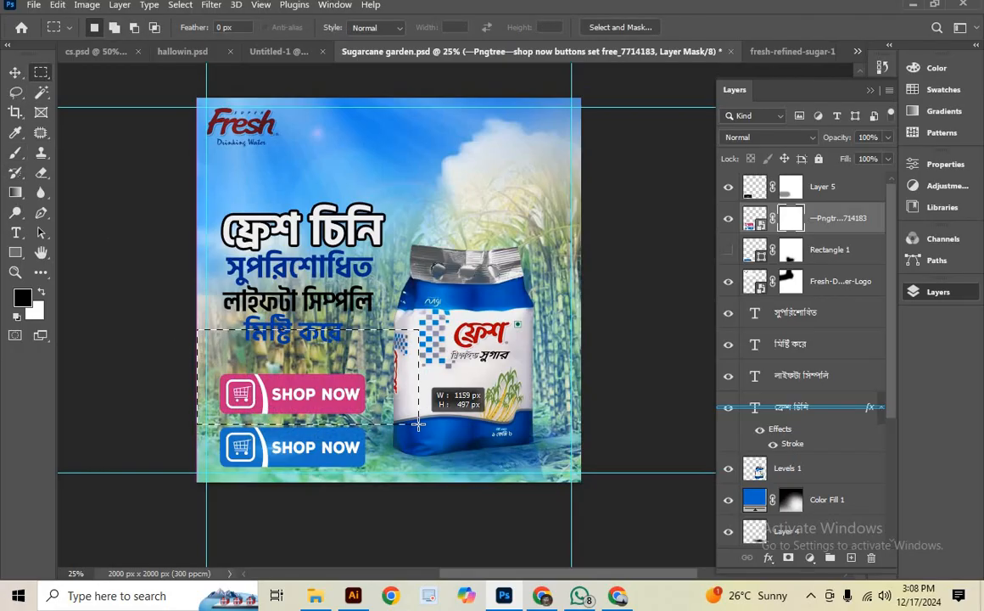
key("b")
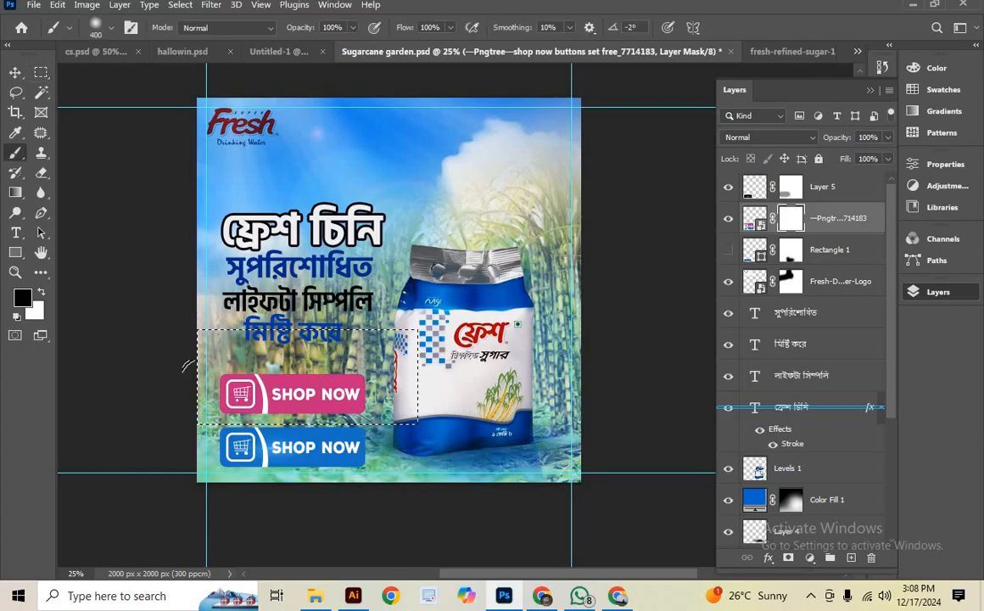
left_click_drag(356, 386, 96, 375)
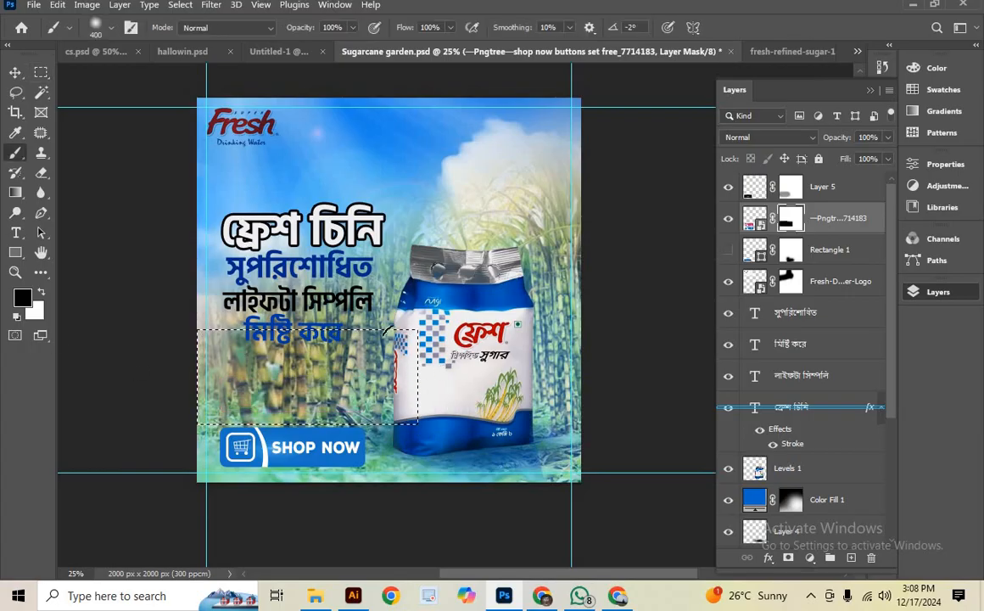
key("ctrl+d")
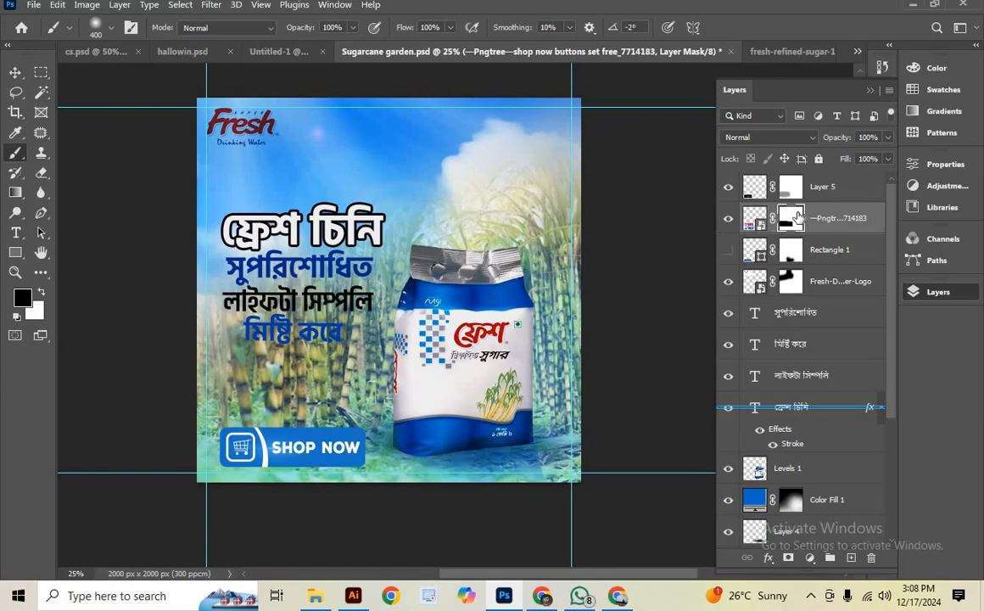
left_click(796, 218, "shift")
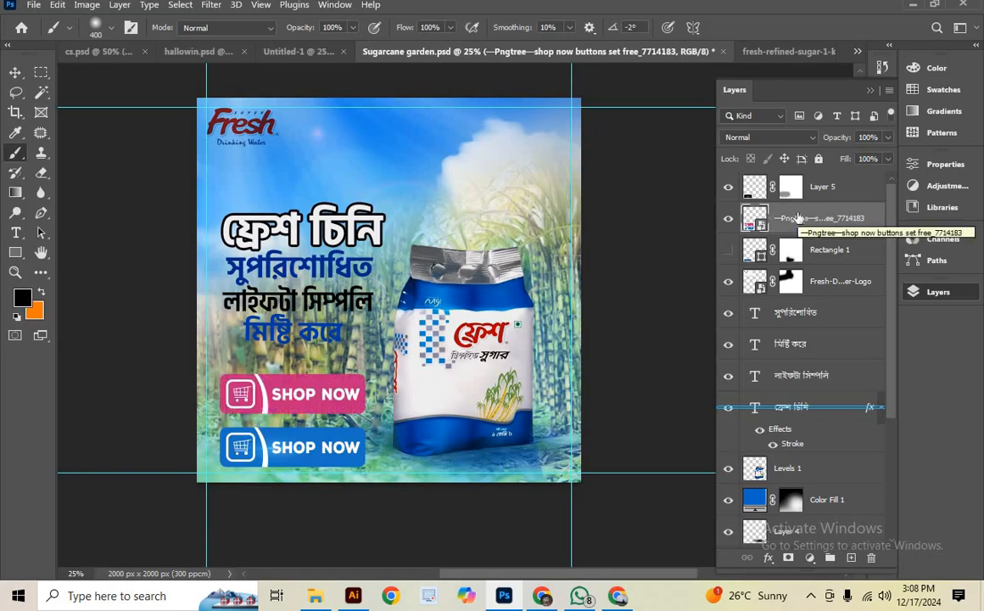
left_click(796, 218, "shift")
Scale the Shop Now buttons layer down to about 84%
scroll(592, 216, "down", 2)
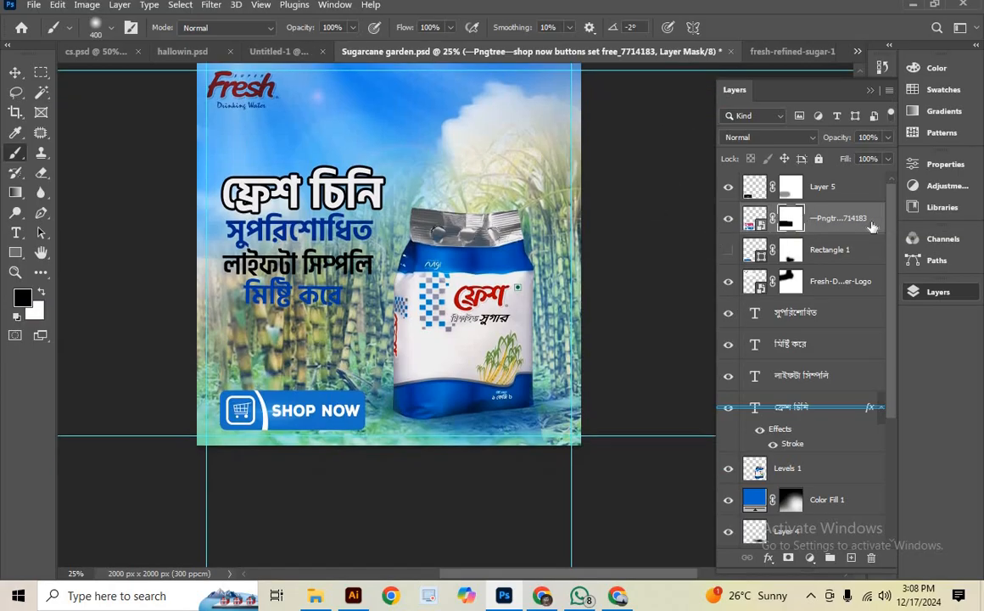
key("ctrl+t")
left_click_drag(366, 408, 344, 413)
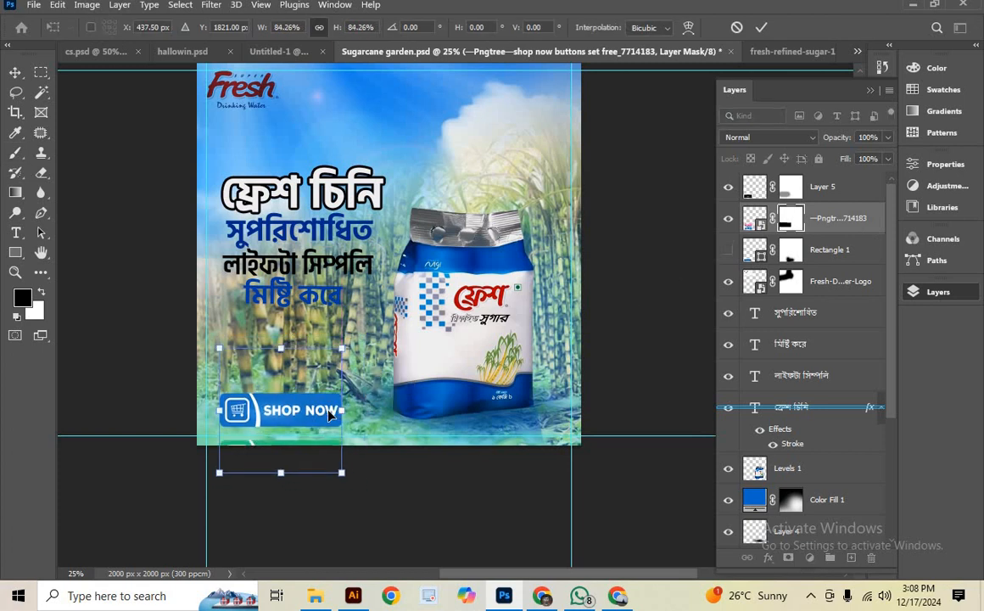
key("Return")
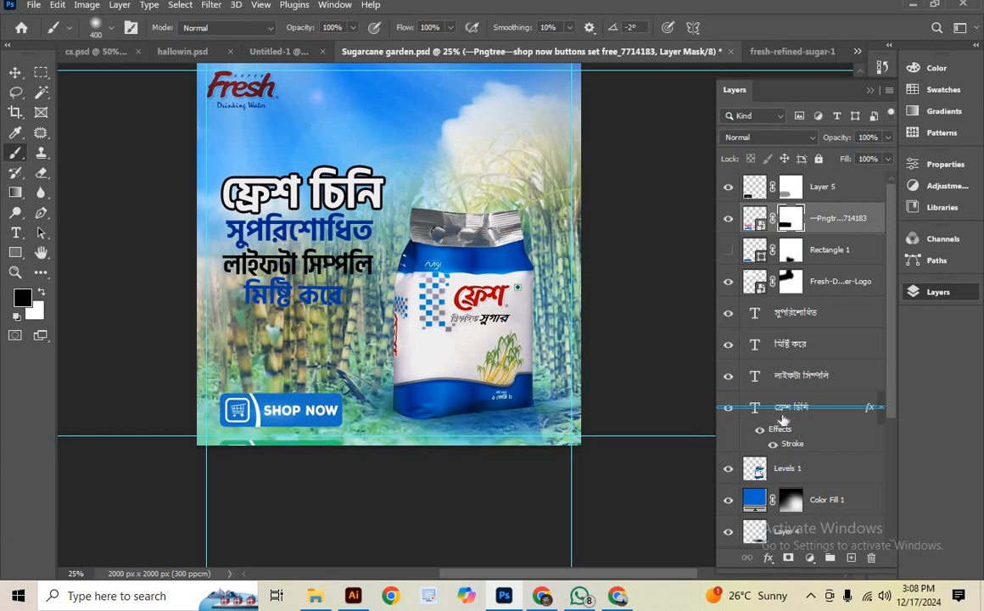
Mask out the green button strip along the canvas's lower edge by painting black within a rectangular selection
left_click(41, 72)
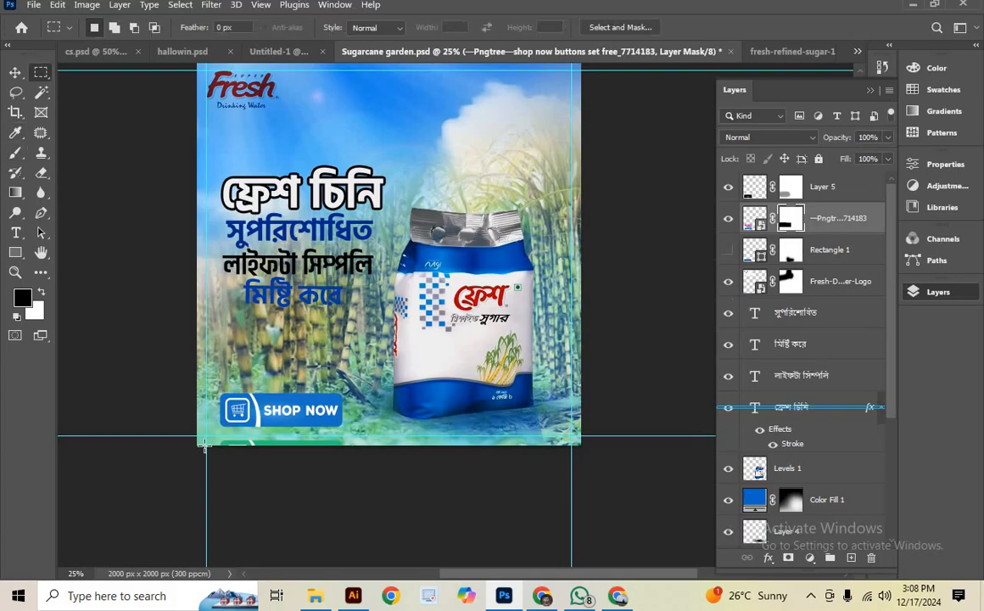
left_click_drag(161, 431, 425, 501)
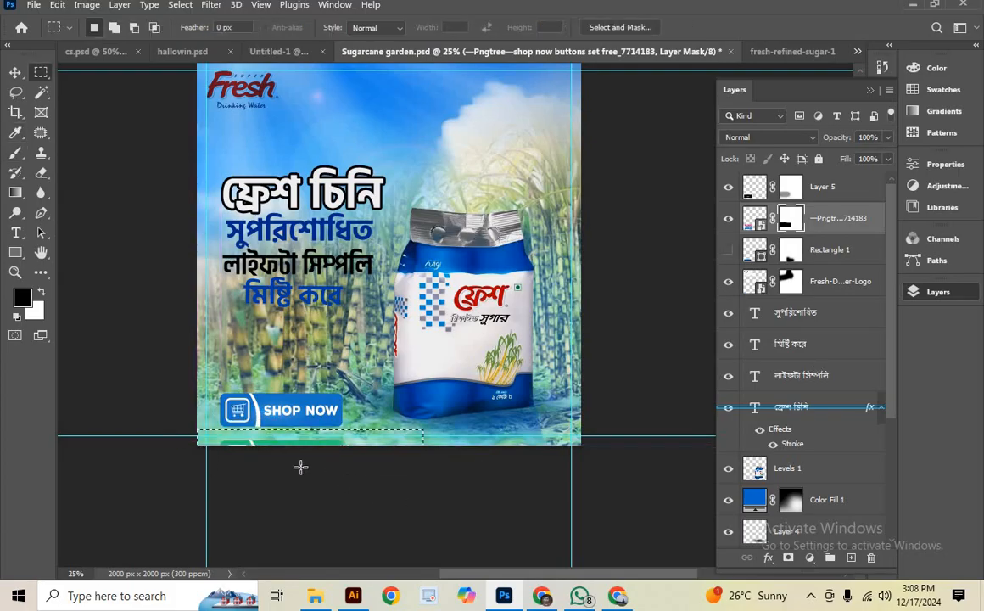
key("b")
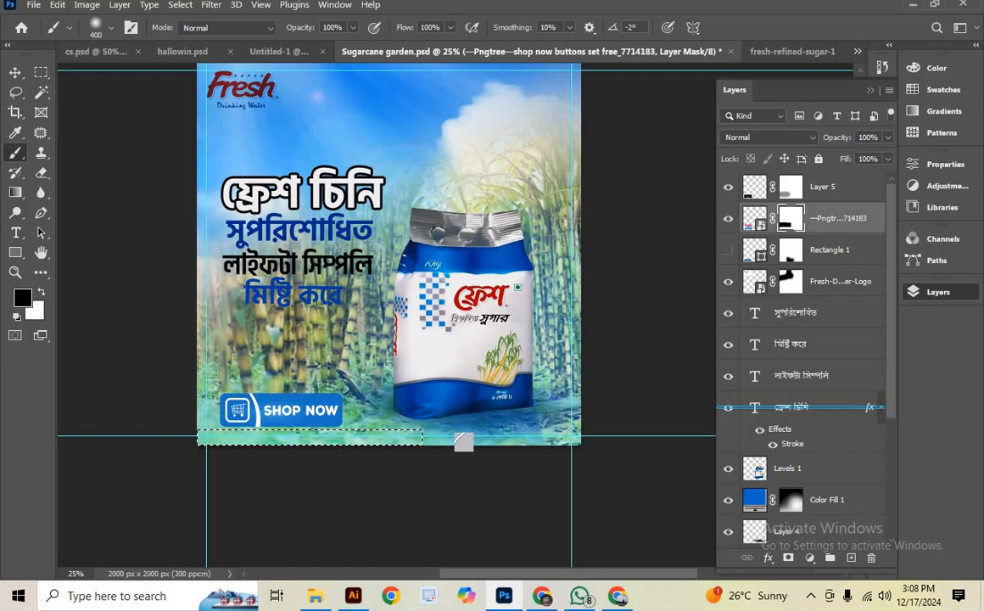
key("ctrl+d")
Move the blue Shop Now button down and left to the guides in the canvas's lower-left corner
scroll(507, 476, "up", 1)
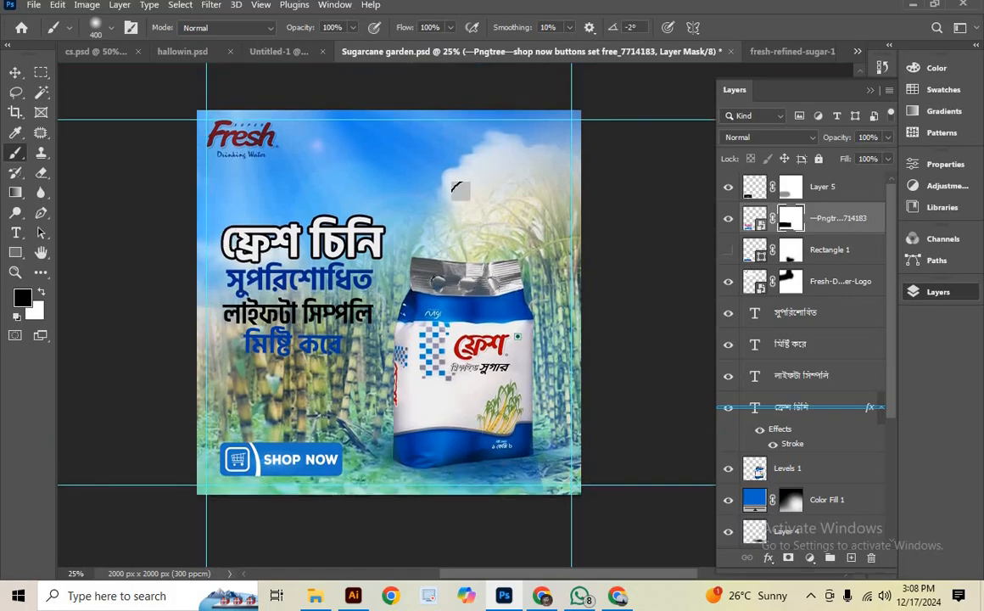
left_click(15, 73)
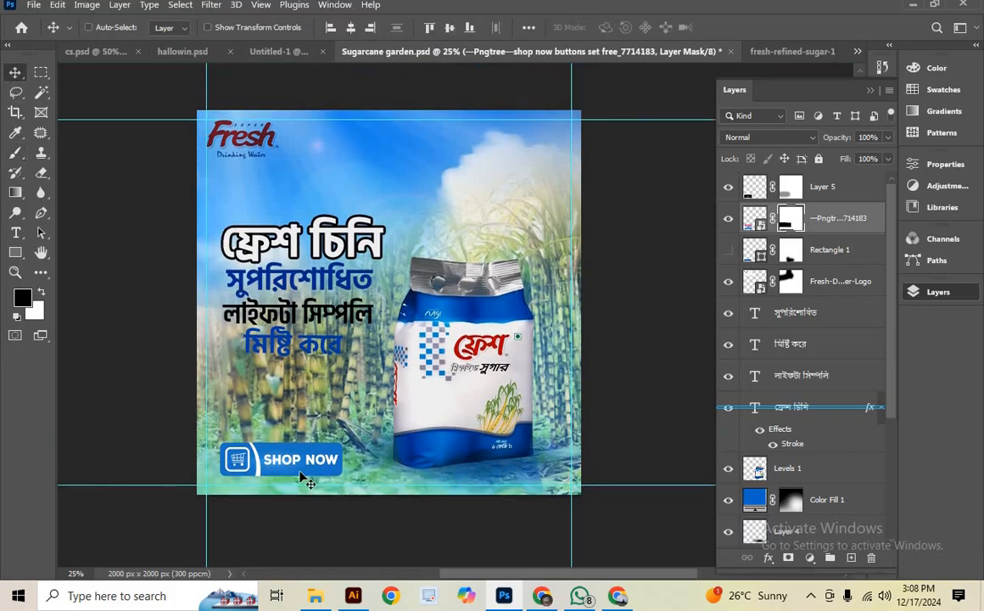
mouse_move(291, 462)
left_mouse_down()
mouse_move(278, 462)
mouse_move(280, 478)
left_mouse_up()
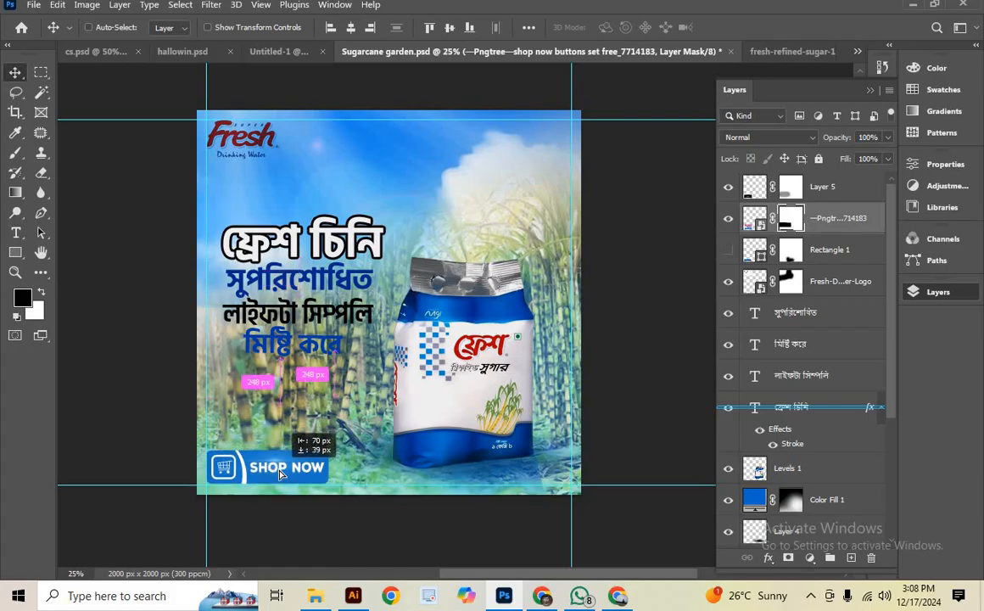
Stamp all visible layers into a new merged layer above Layer 5
mouse_move(424, 210)
left_mouse_down()
mouse_move(383, 228)
mouse_move(427, 220)
left_mouse_up()
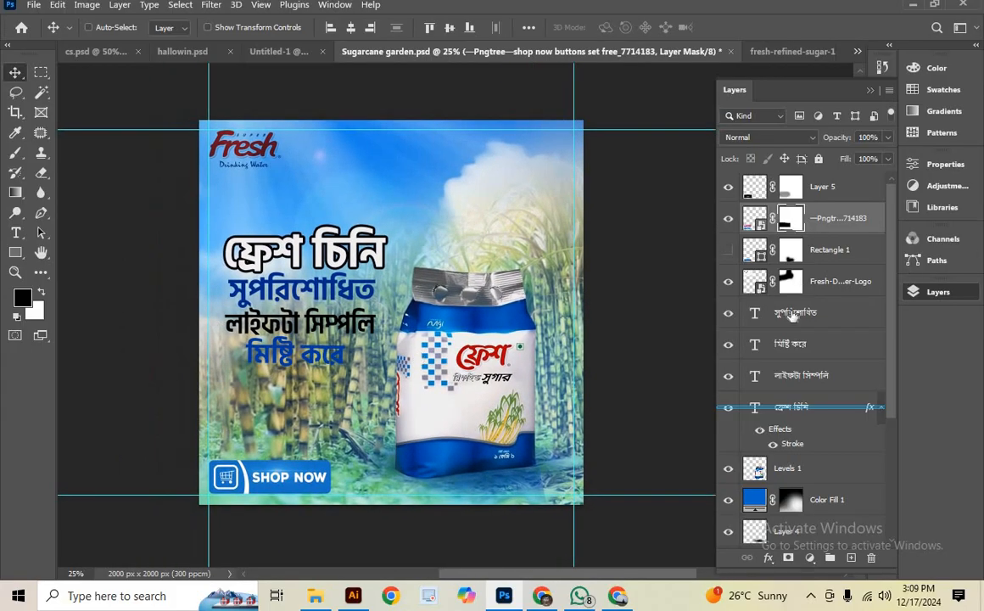
left_click(838, 190)
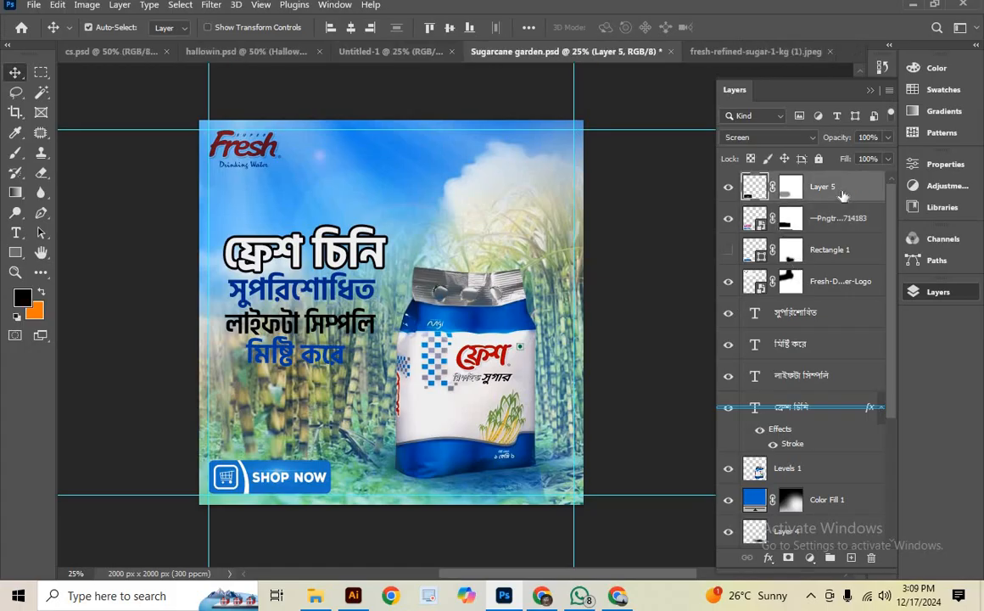
key("ctrl+shift+alt+e")
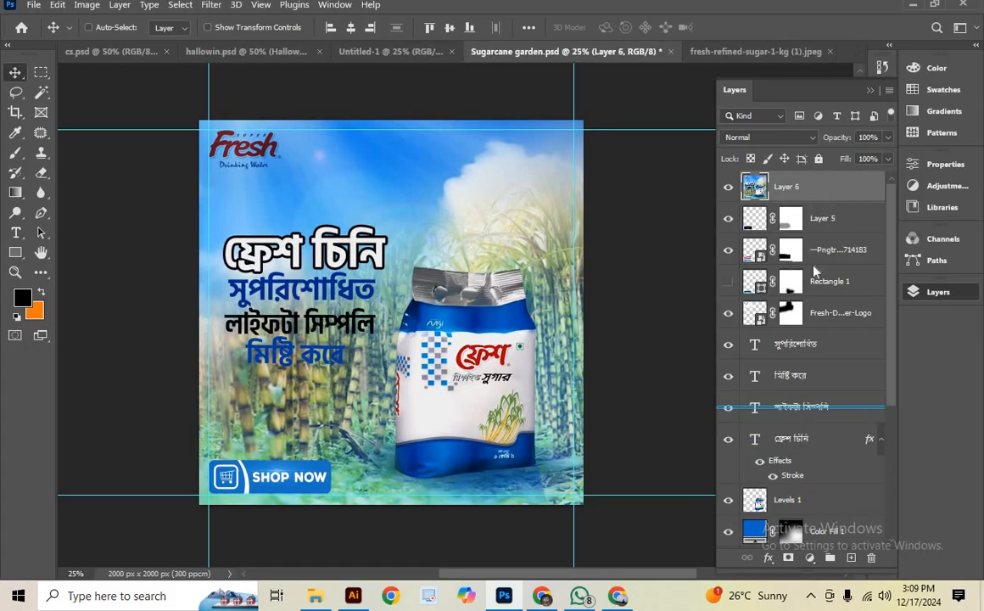
Convert the merged Layer 6 to a smart object and set its Camera Raw Filter noise reduction to 34
right_click(827, 188)
left_click(710, 229)
left_click(211, 6)
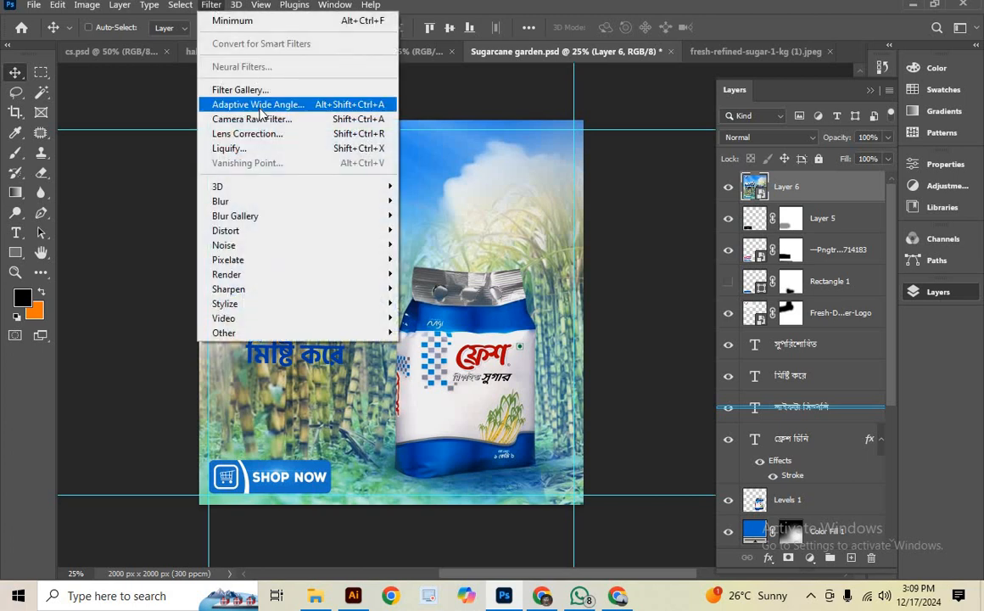
left_click(252, 119)
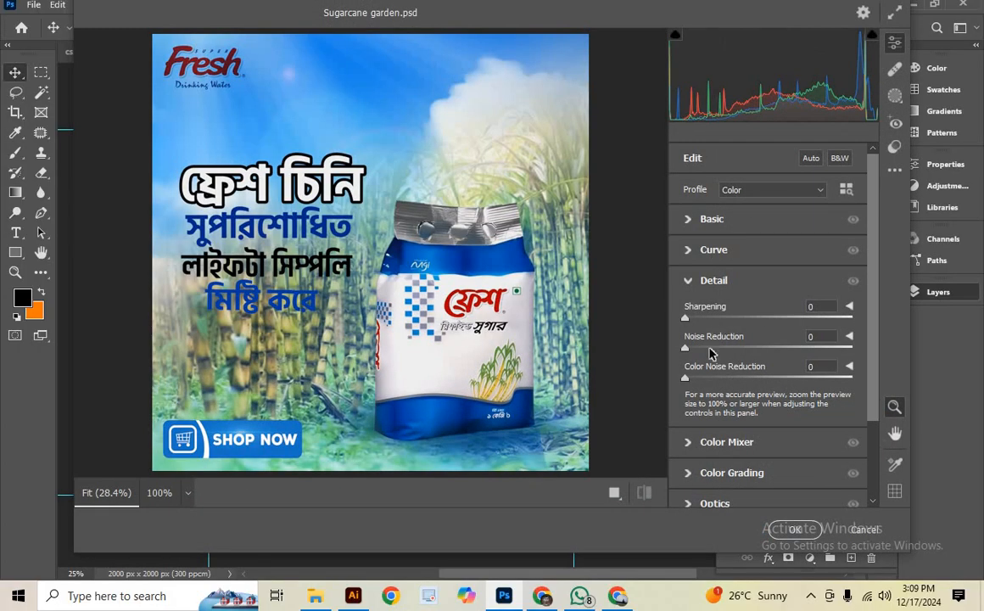
left_click_drag(711, 348, 742, 348)
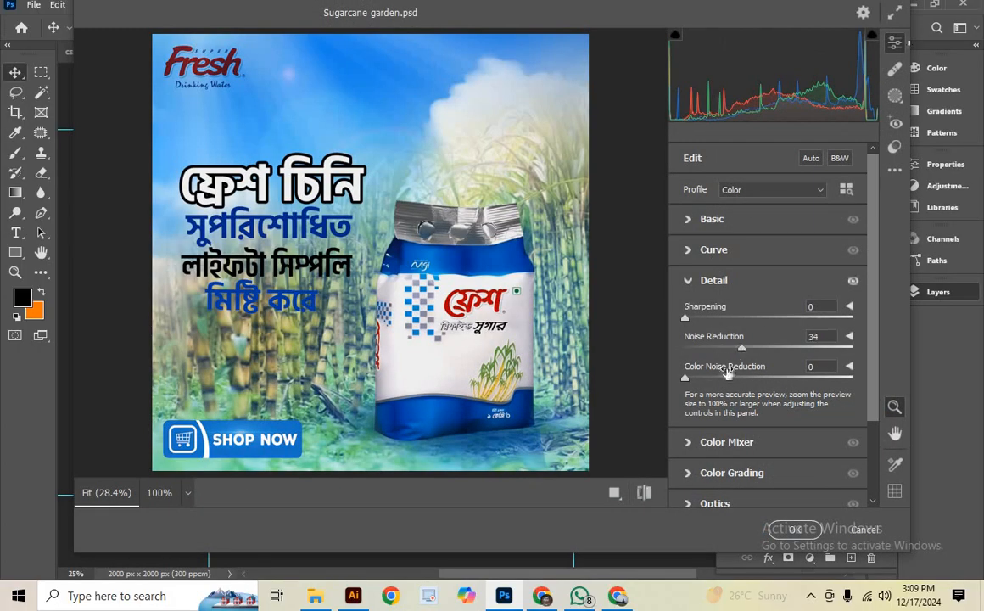
Set Camera Raw temperature to -5, contrast to +25, shadows to -22 and texture to -19, apply the filter, and compare with Layer 6 hidden
left_click(703, 219)
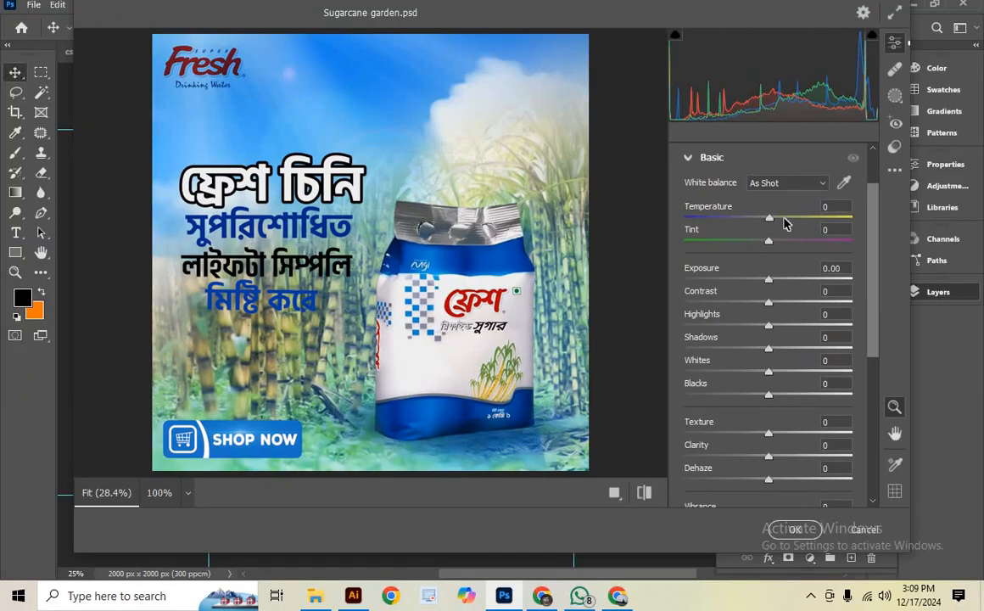
left_click_drag(784, 223, 790, 303)
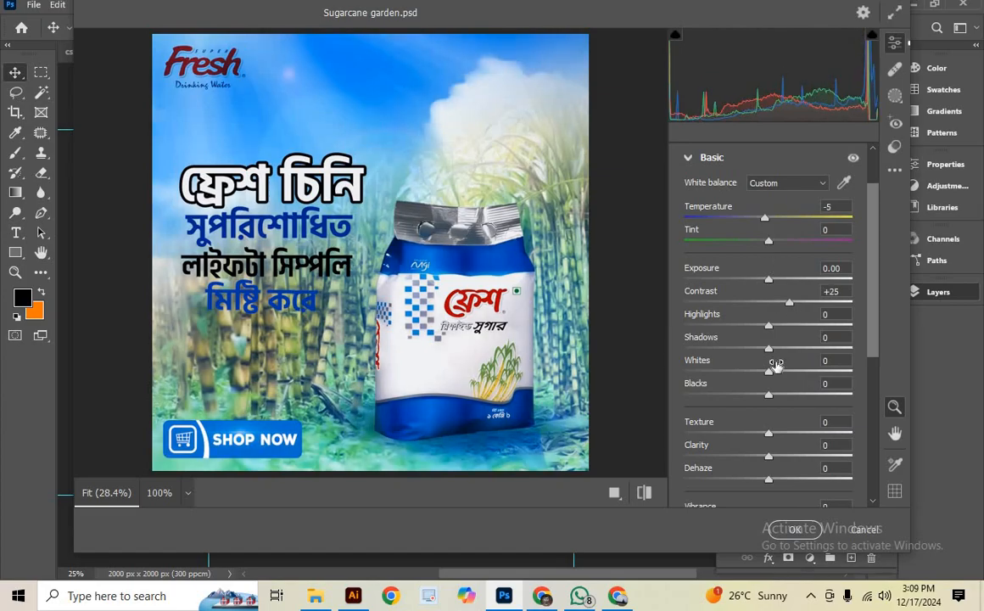
left_click_drag(770, 350, 750, 351)
left_click_drag(767, 432, 753, 436)
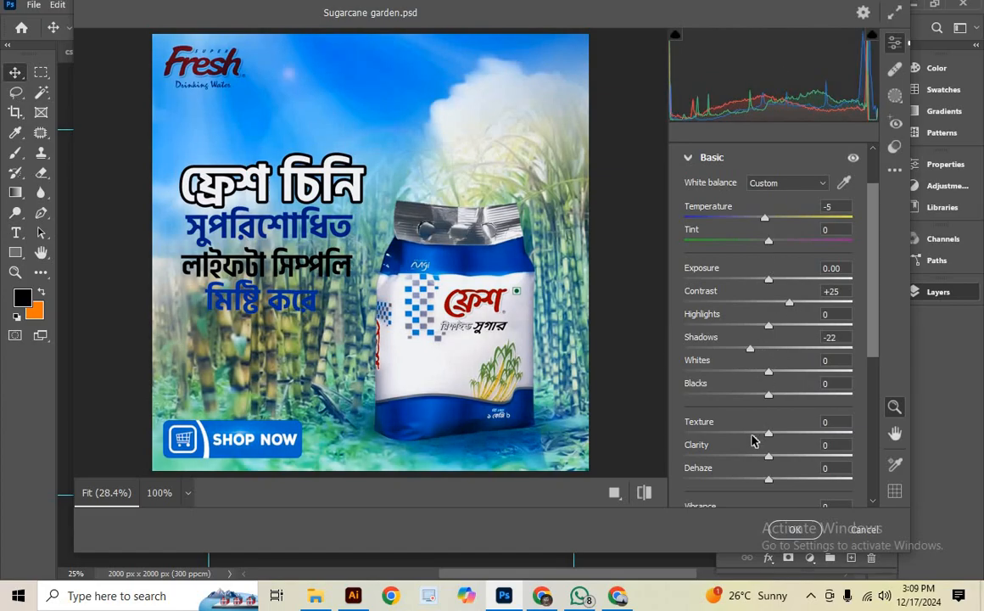
scroll(738, 432, "down", 4)
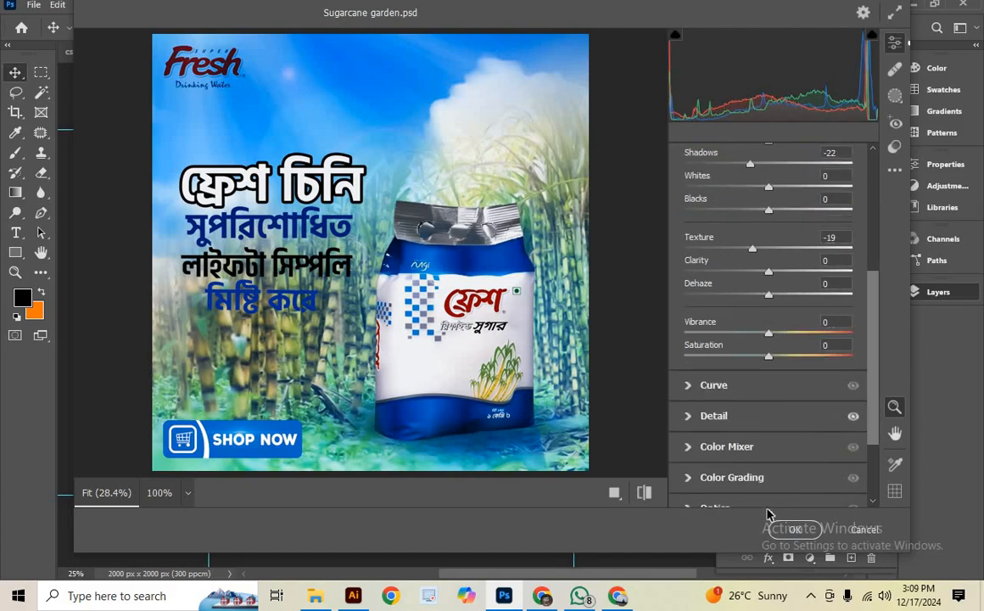
left_click(793, 528)
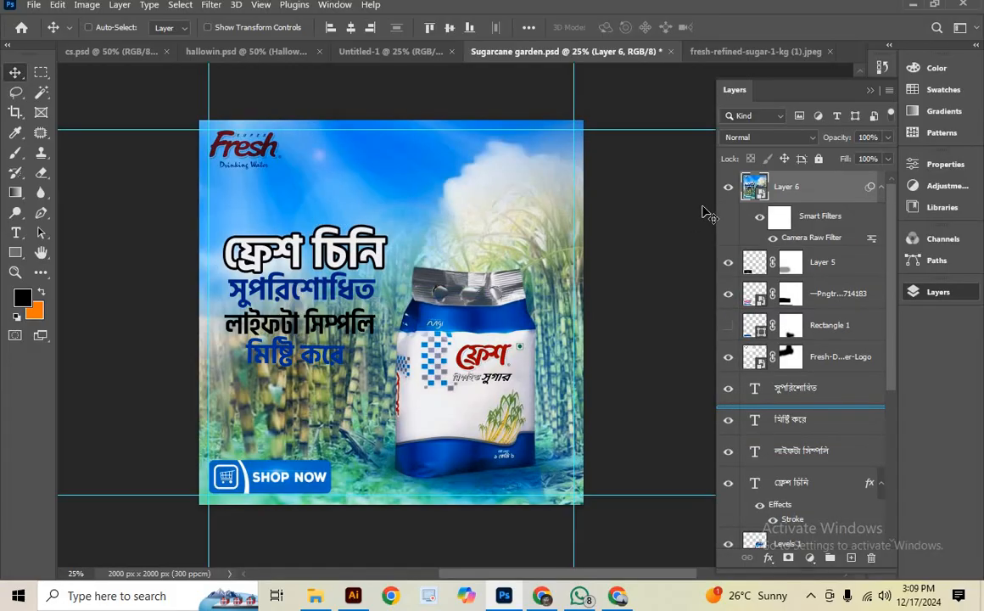
left_click(728, 194)
left_click(728, 193)
left_click(812, 597)
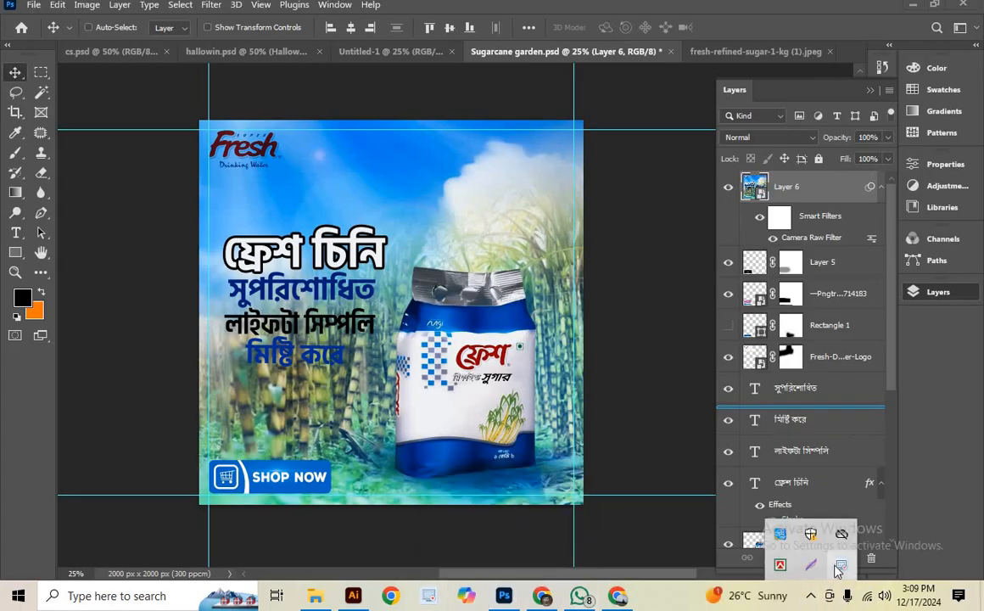